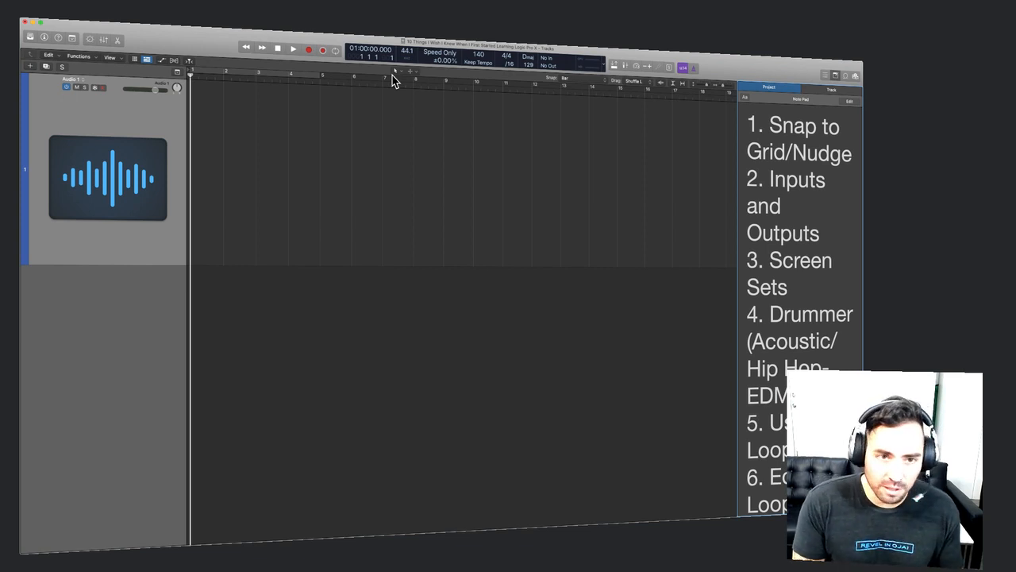
Add a software instrument track below the audio track and create an empty MIDI region at its first bar.
left_click(377, 191)
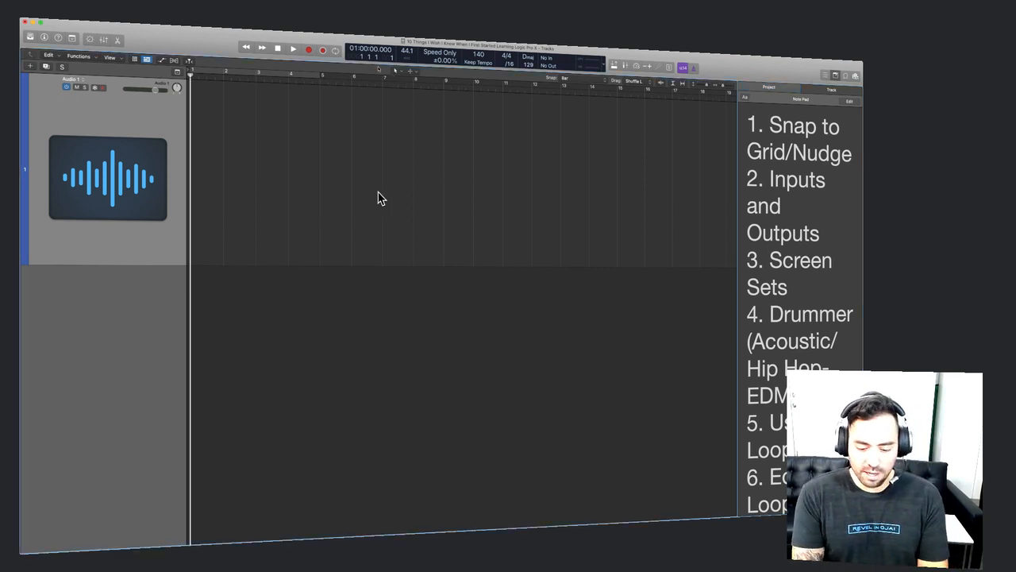
key("alt+super+n")
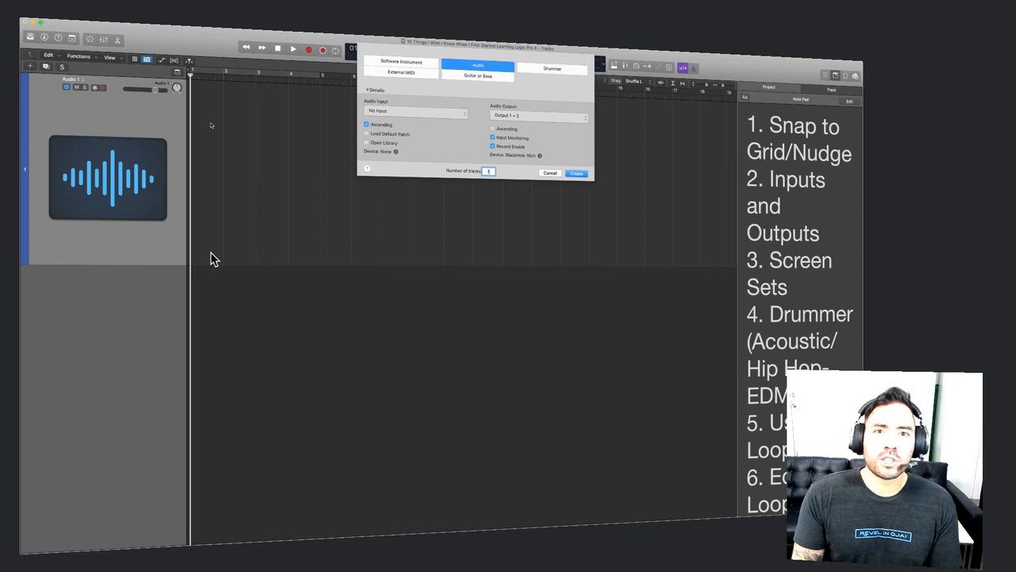
key("Left")
key("Return")
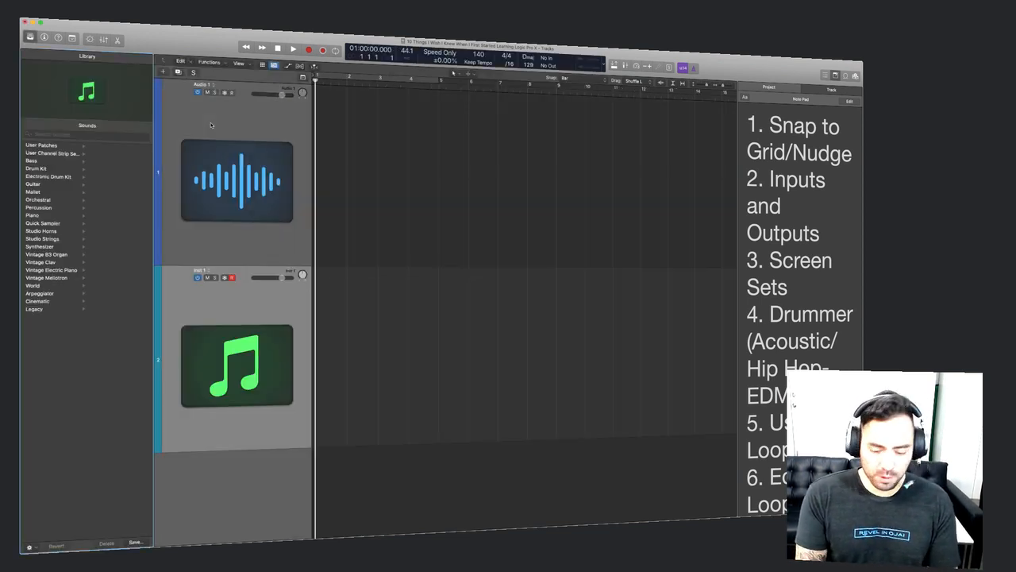
right_click(332, 321)
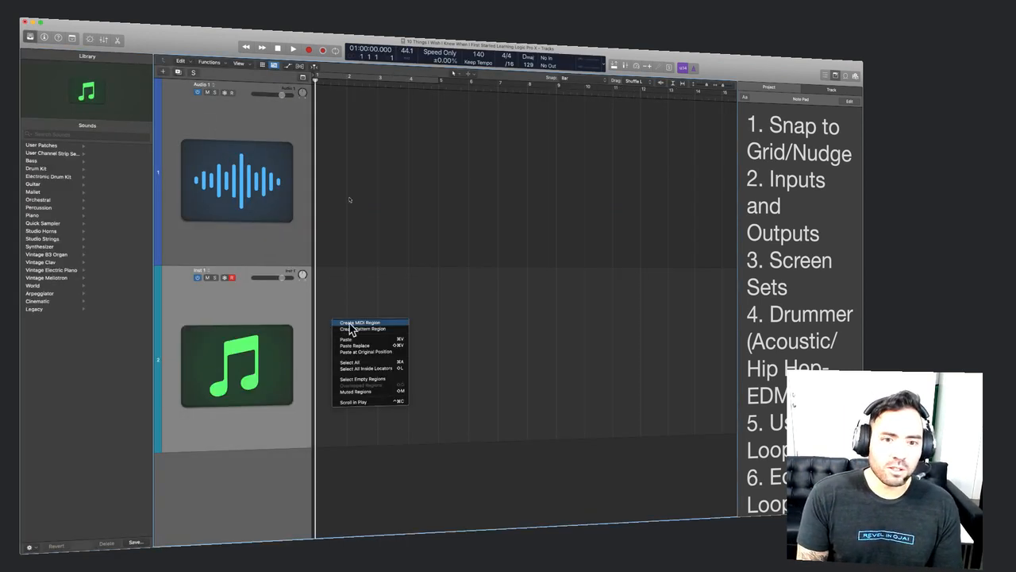
left_click(352, 323)
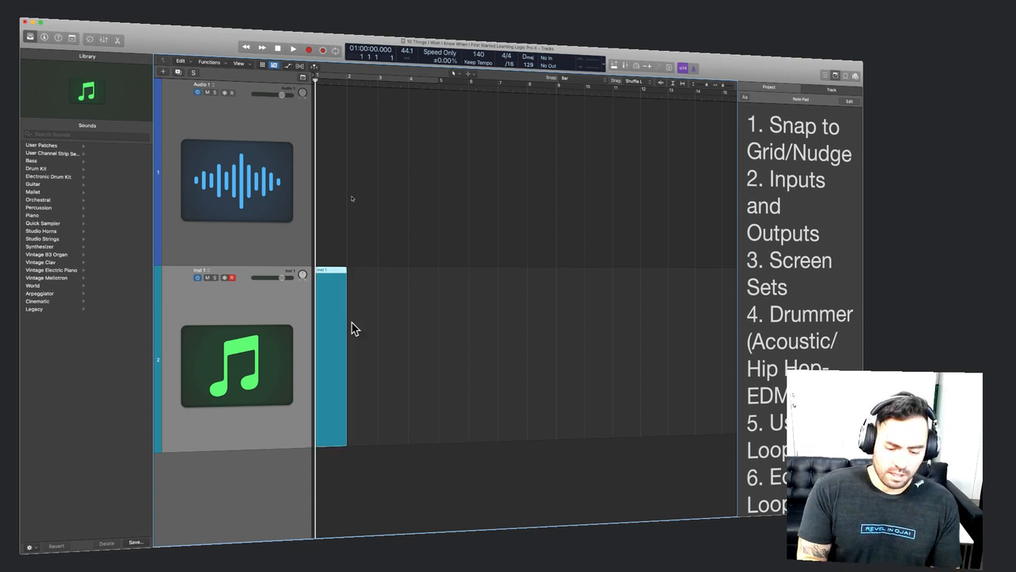
Hide the Library and bring back the project note pad beside the tracks.
key("o")
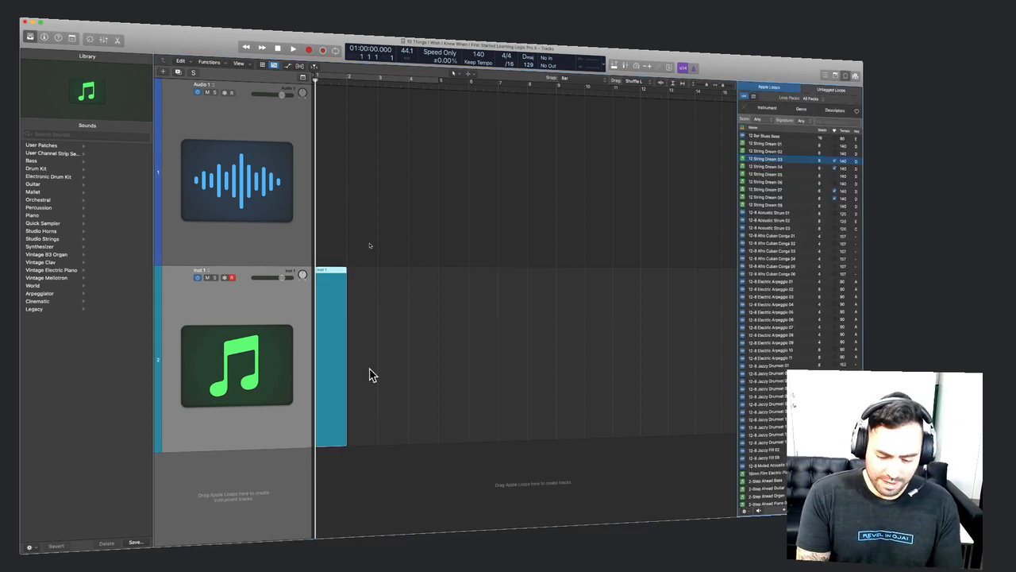
key("o")
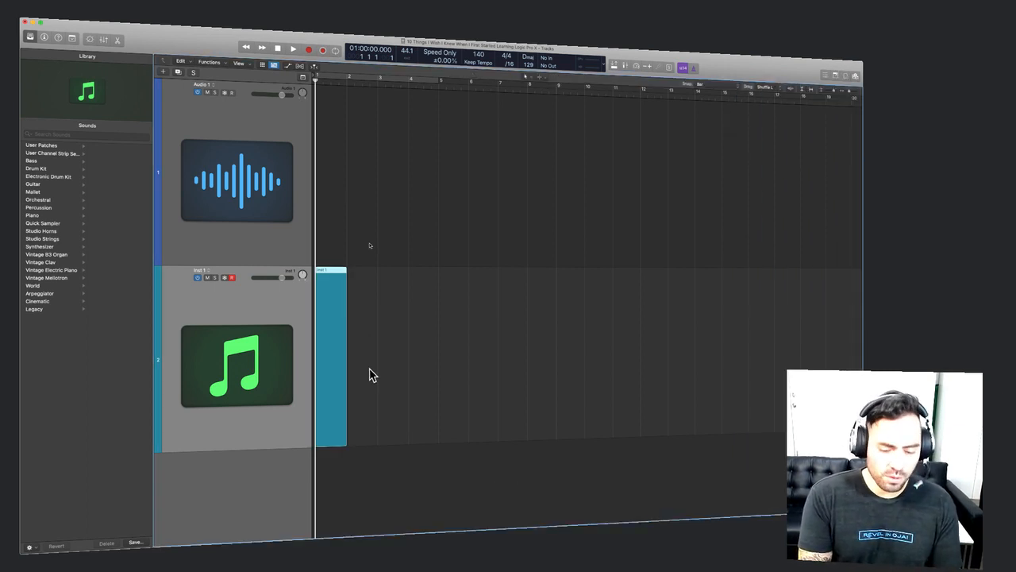
key("y")
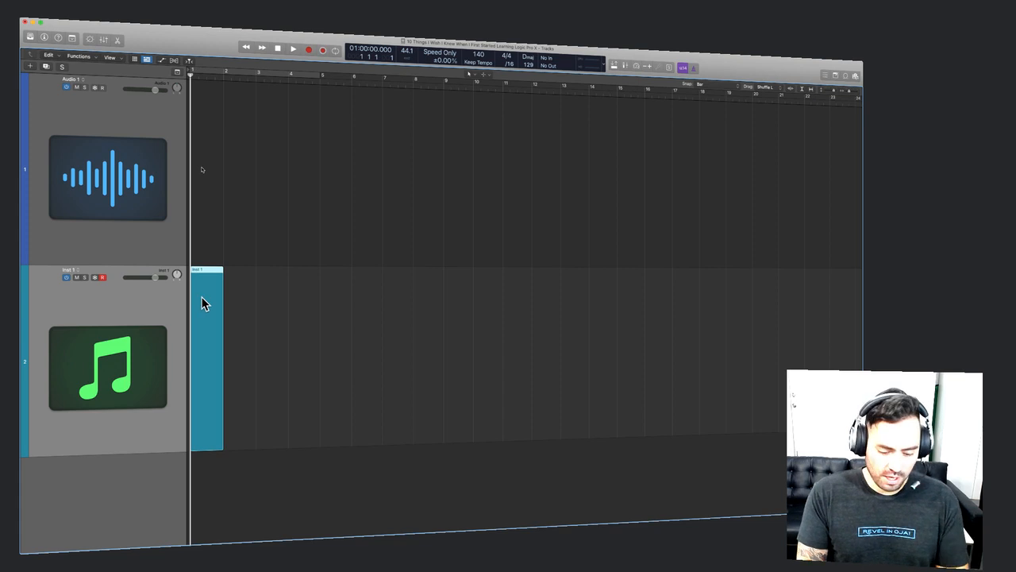
key("alt+super+p")
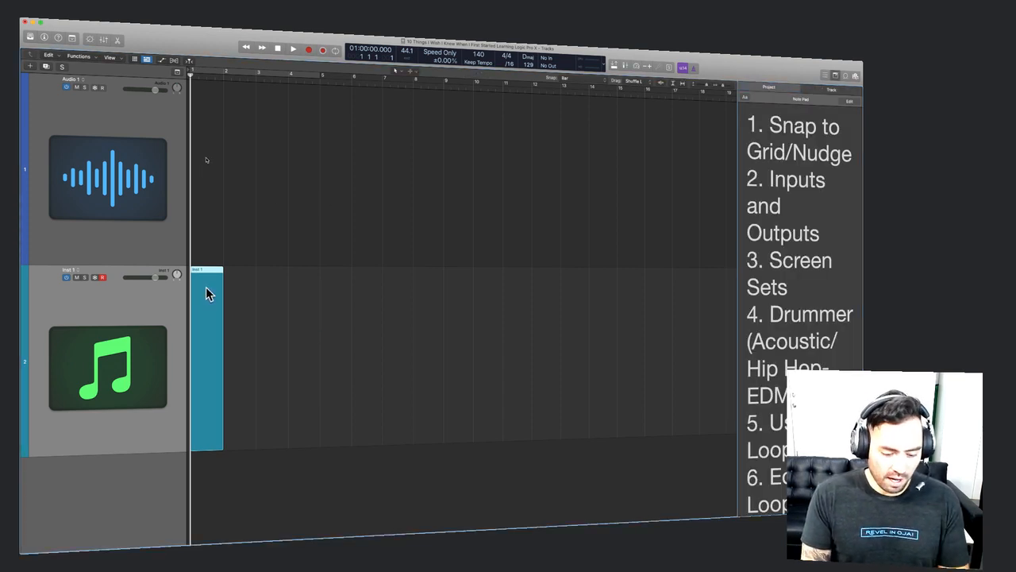
key("z")
key("z")
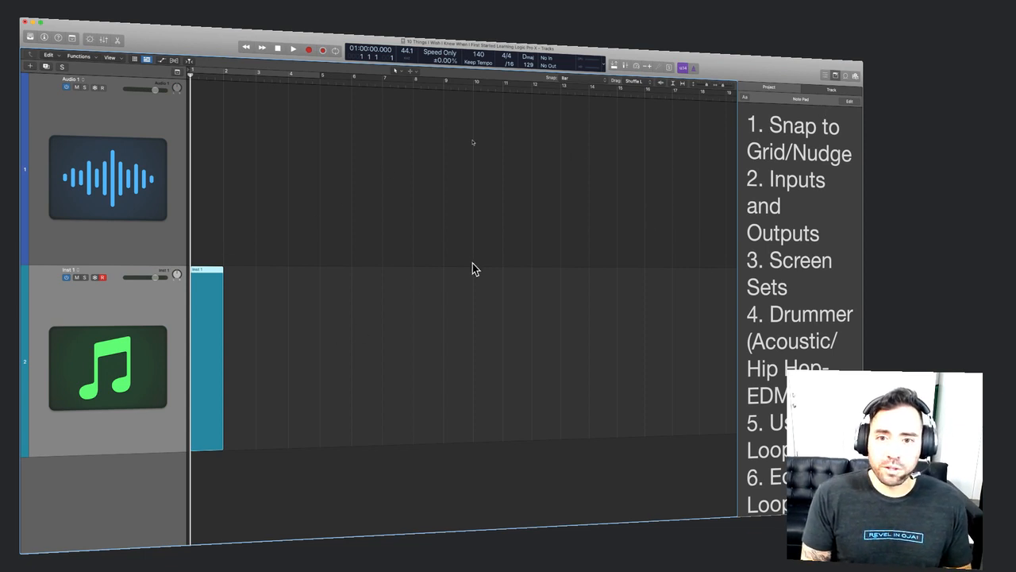
Keep the Tracks area's snap value on Bar and move the MIDI region to bar 5.
left_click(585, 84)
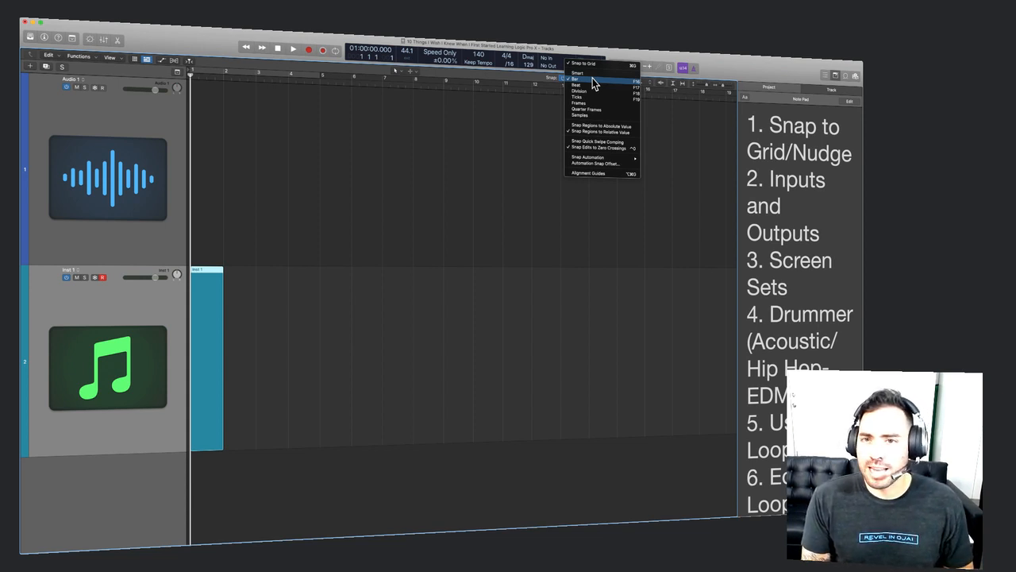
left_click(593, 78)
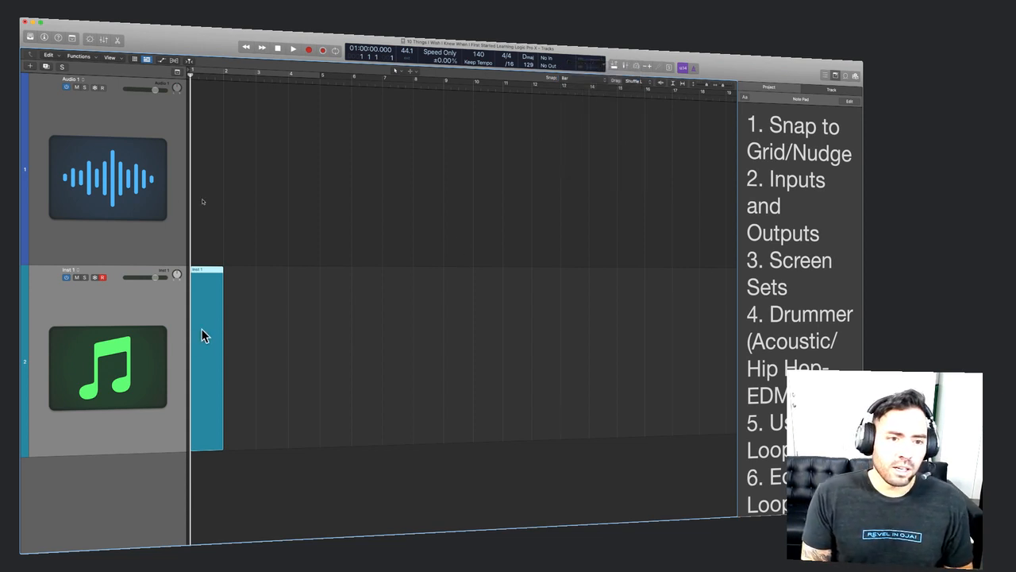
left_click_drag(203, 330, 347, 347)
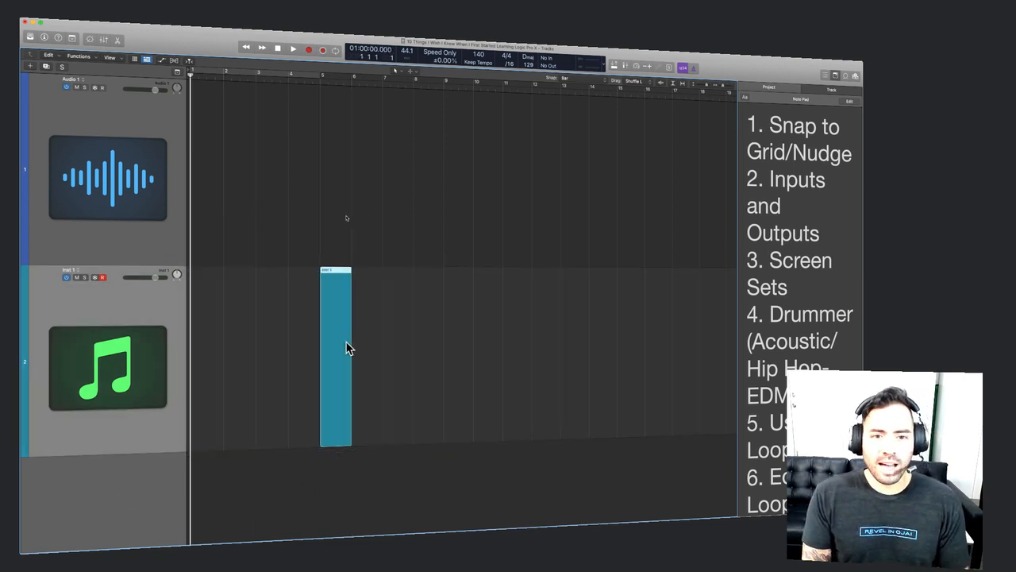
Open the MIDI region in the Piano Roll and enlarge the editor to fill most of the window.
double_click(347, 347)
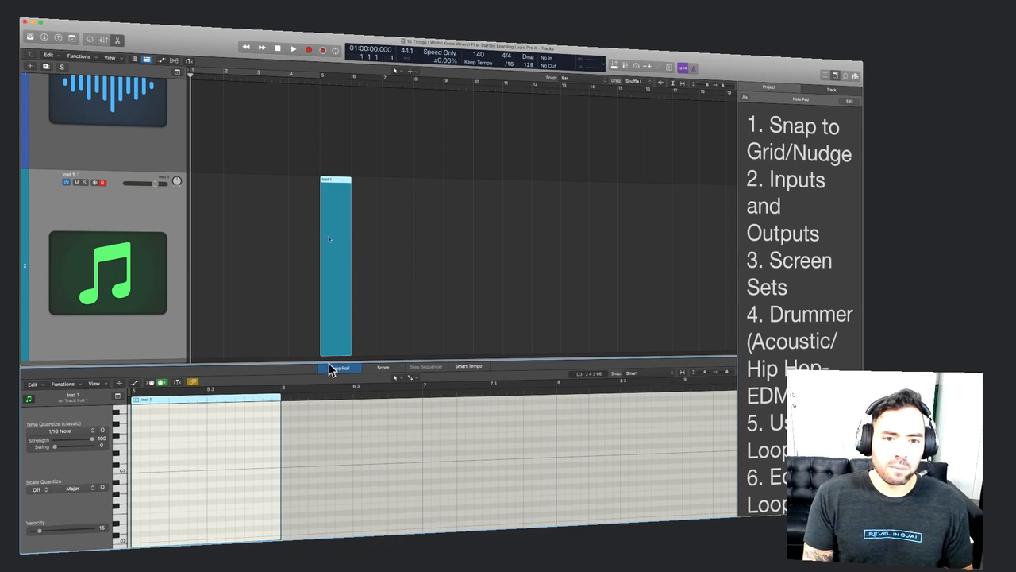
left_click_drag(329, 365, 347, 152)
scroll(212, 309, "left", 5)
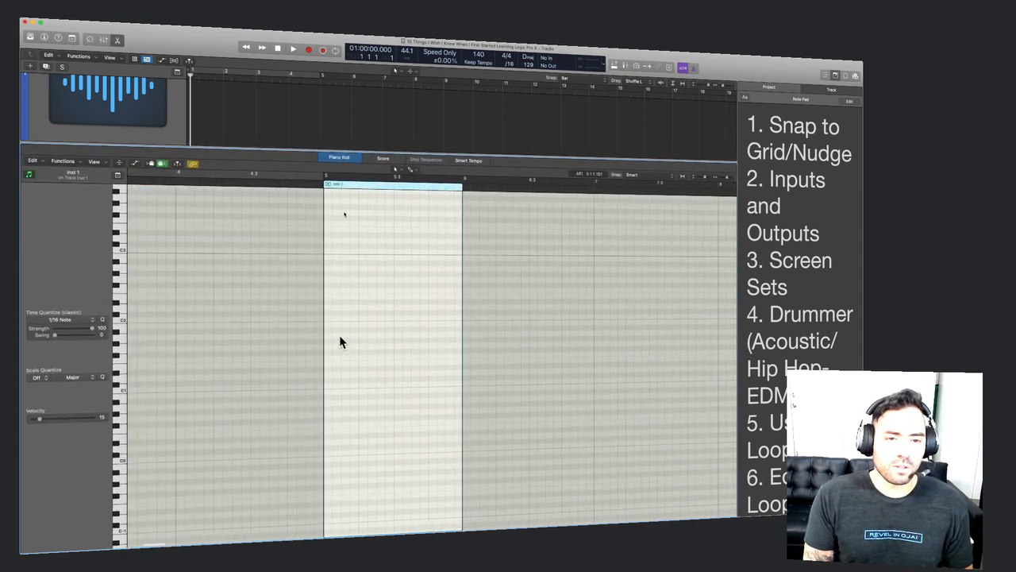
scroll(352, 336, "up", 5)
scroll(374, 340, "right", 8)
Create three short notes in the MIDI region, starting on beats 1, 2 and 3 of bar 5.
right_click(302, 286)
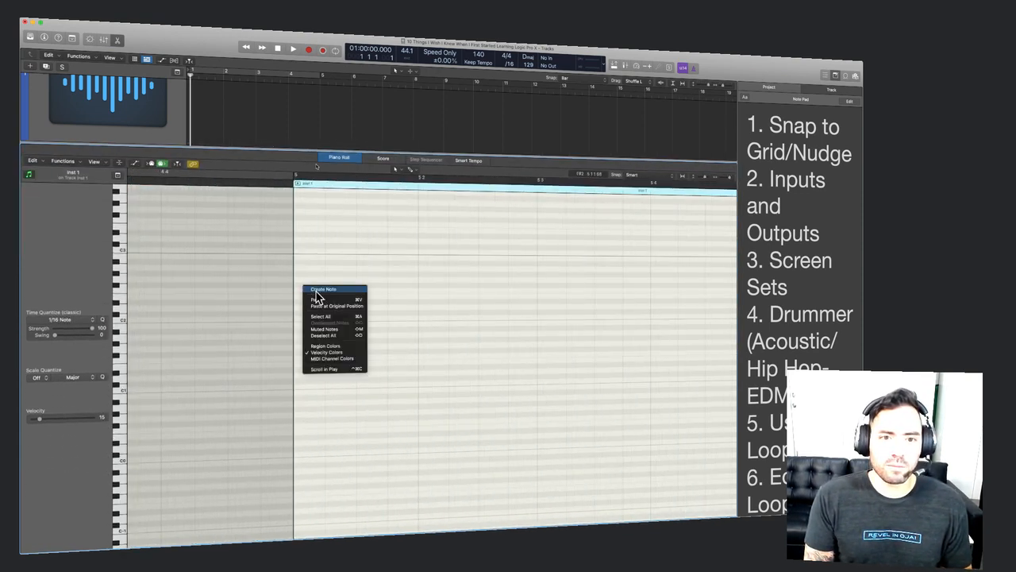
left_click(316, 293)
scroll(358, 282, "right", 2)
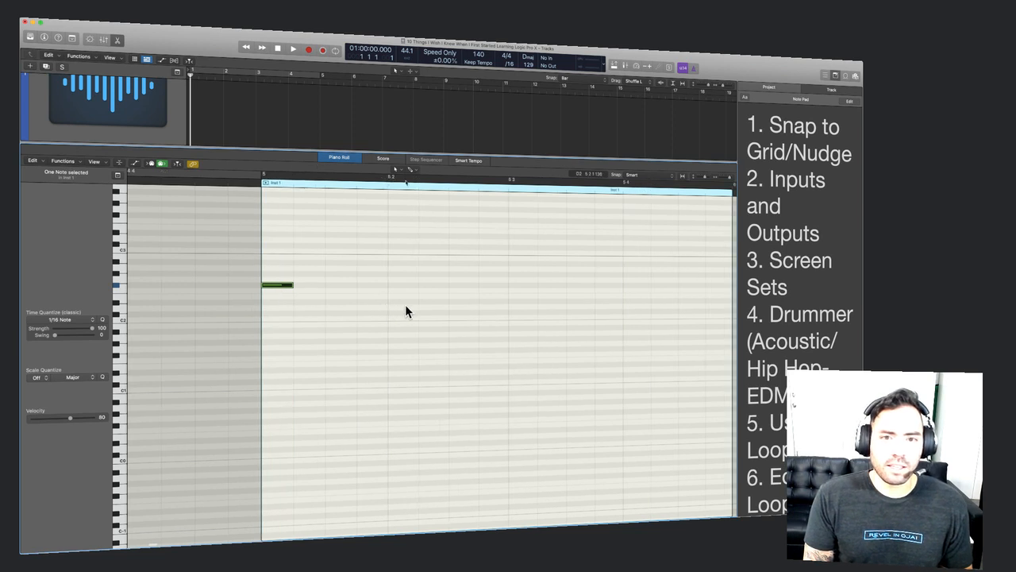
left_click(405, 307)
left_click(518, 258)
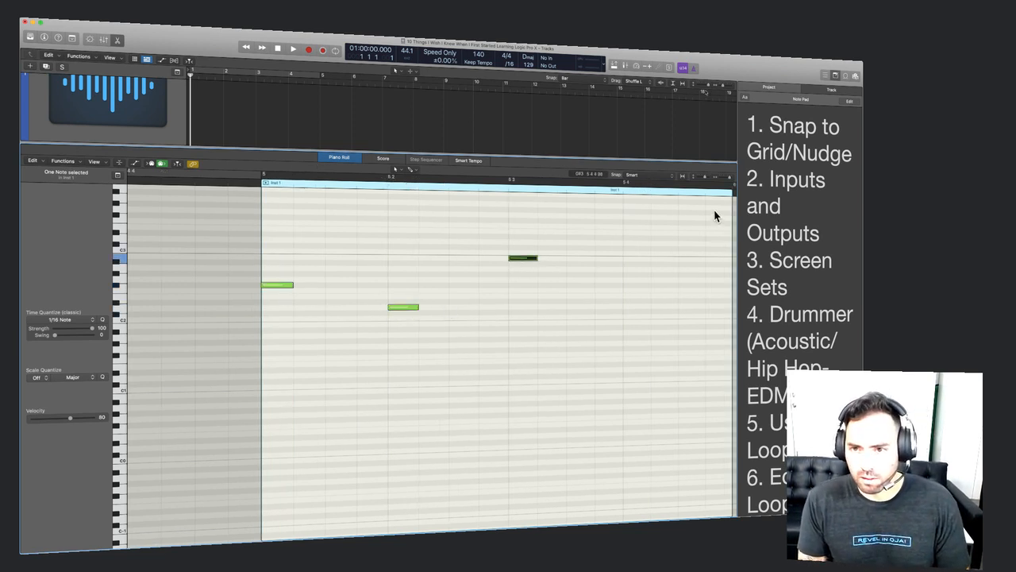
Set the Piano Roll's snap value to Division.
left_click(645, 175)
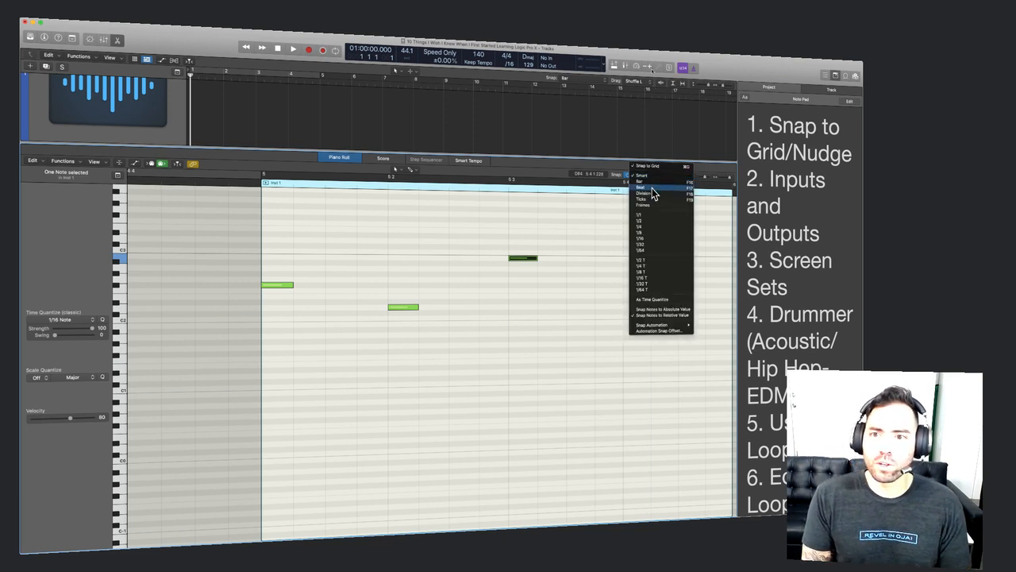
left_click(653, 194)
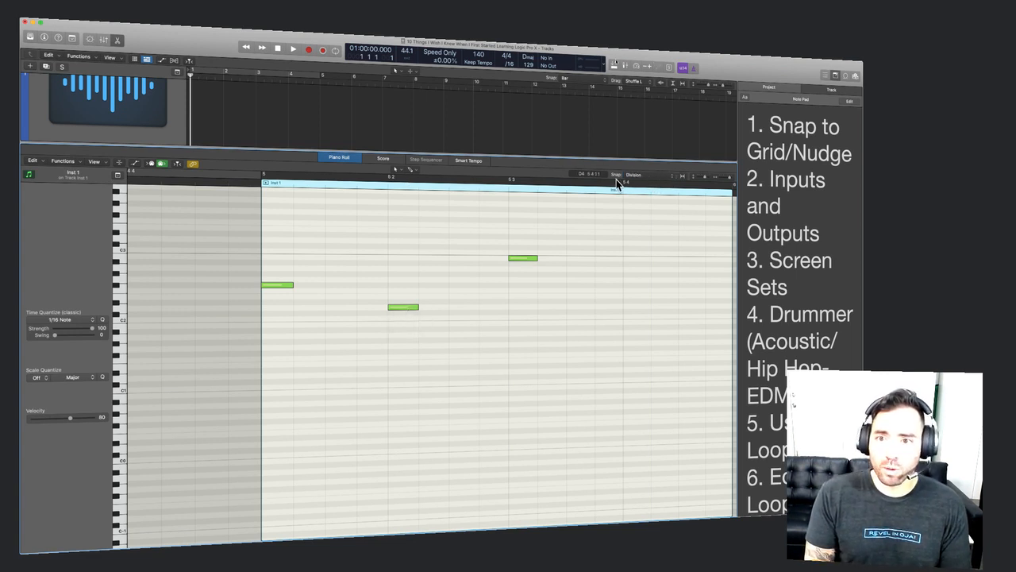
left_click(645, 177)
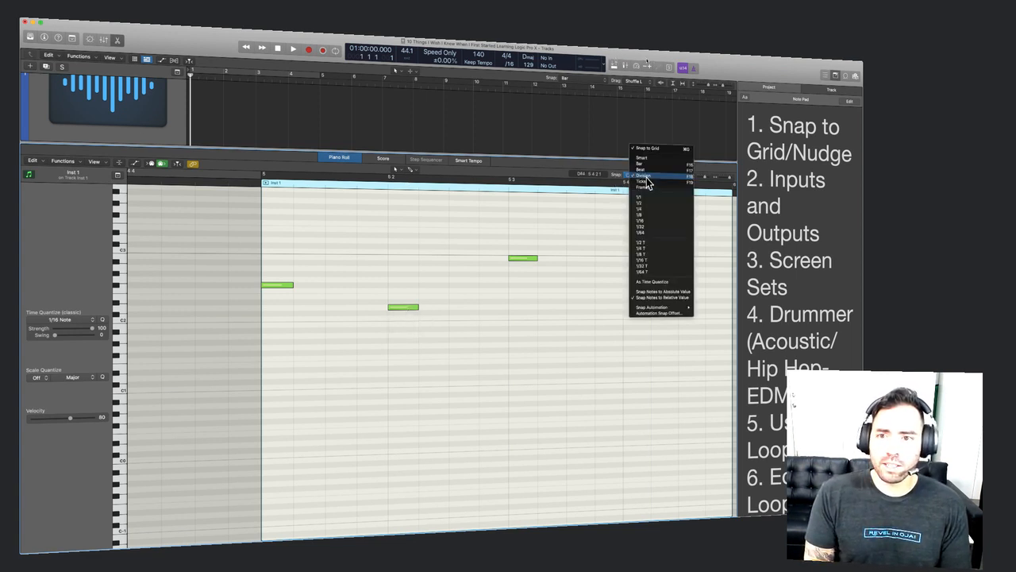
left_click(647, 177)
Show the toolbar and set the nudge value to Division.
key("ctrl+alt+super+t")
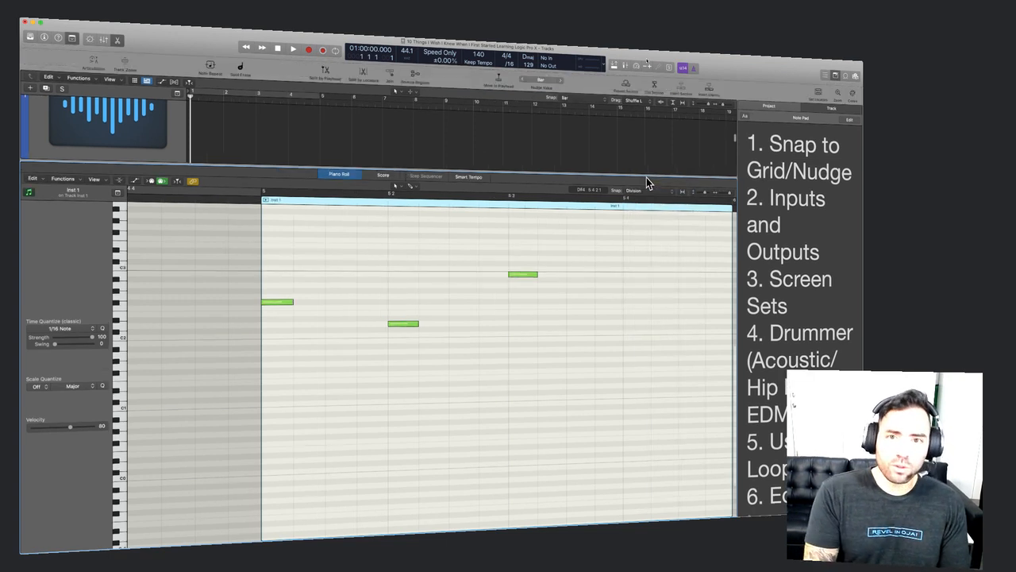
left_click(540, 80)
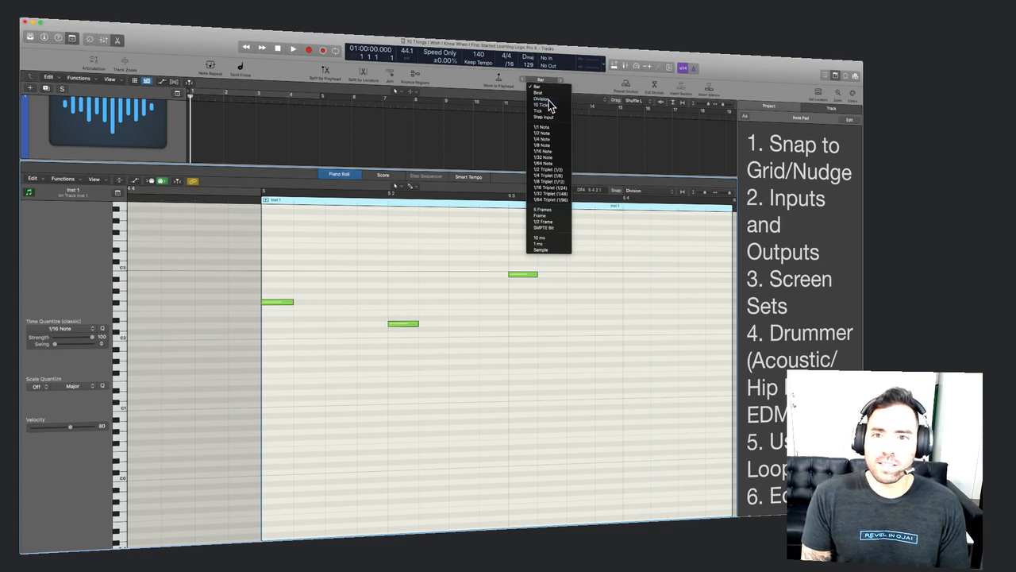
left_click(542, 99)
Nudge the middle note back and forth by divisions, ending on beat 2 of bar 5.
left_click_drag(478, 376, 390, 319)
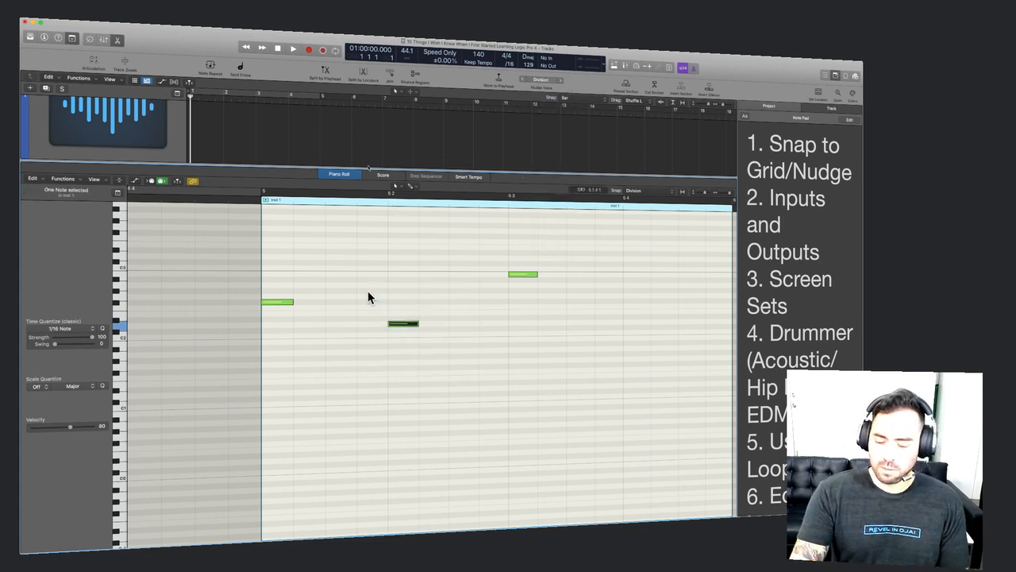
key("alt+Right")
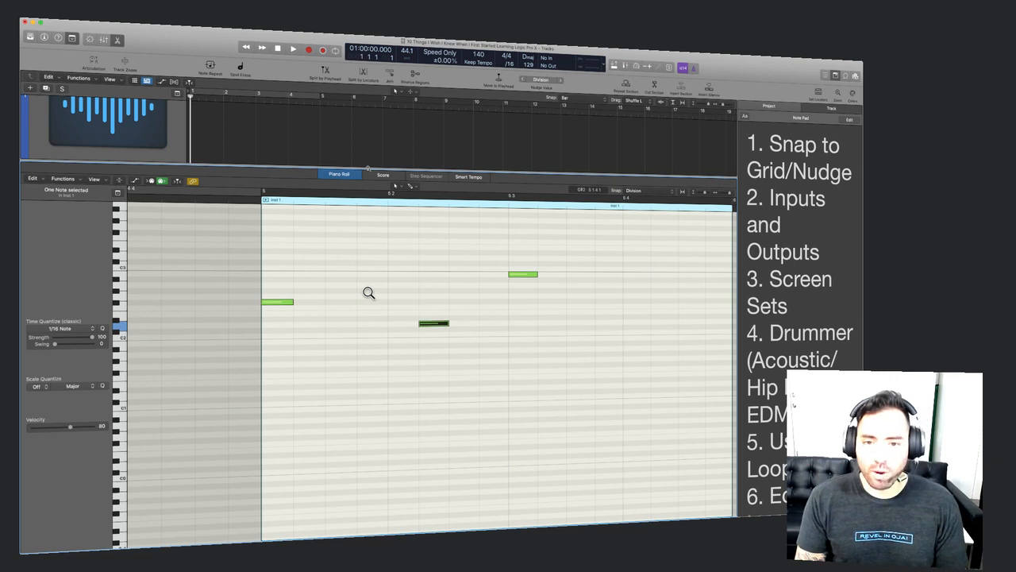
key("alt+Right")
key("alt+Right")
key("alt+Left")
key("alt+Left")
key("alt+Left")
key("alt+Left")
key("alt+Right")
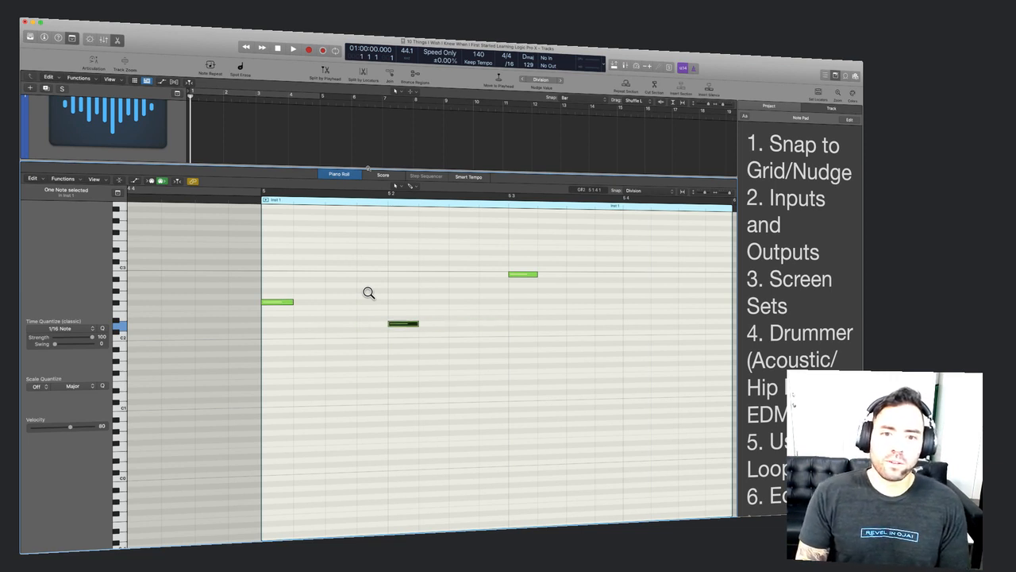
key("alt+Left")
key("alt+Left")
key("alt+Right")
key("alt+Right")
key("alt+Right")
key("alt+Right")
key("alt+Right")
key("alt+Right")
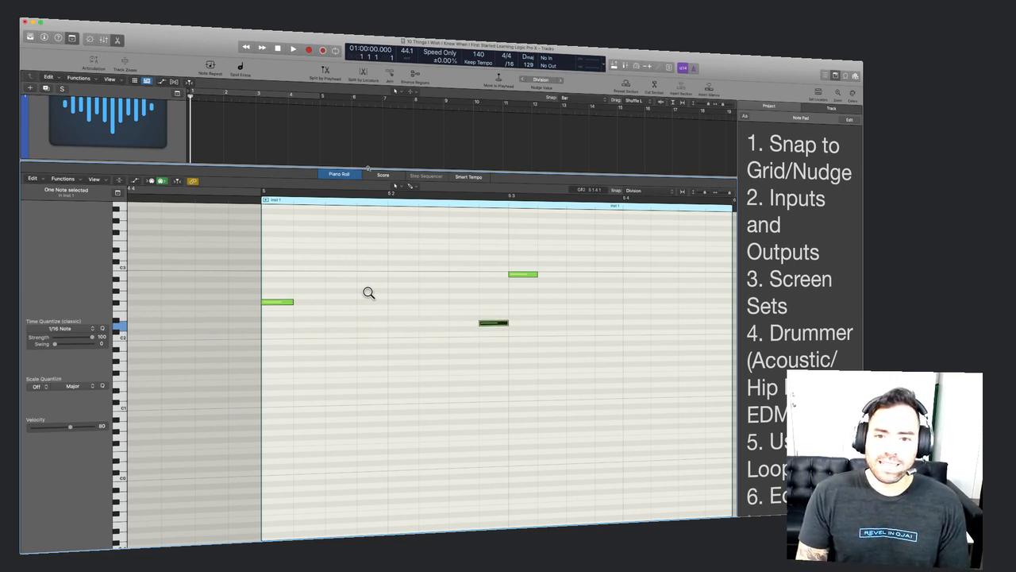
key("alt+Right")
key("alt+Left")
key("alt+Left")
key("alt+Left")
key("alt+Left")
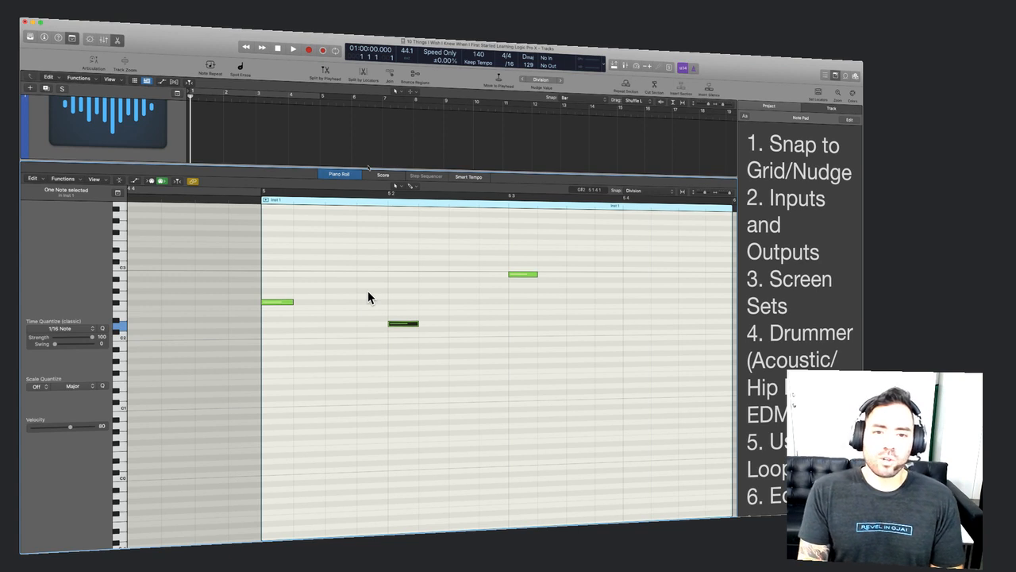
Close the Piano Roll and replace the project note pad with the Apple Loops browser.
left_click(760, 142)
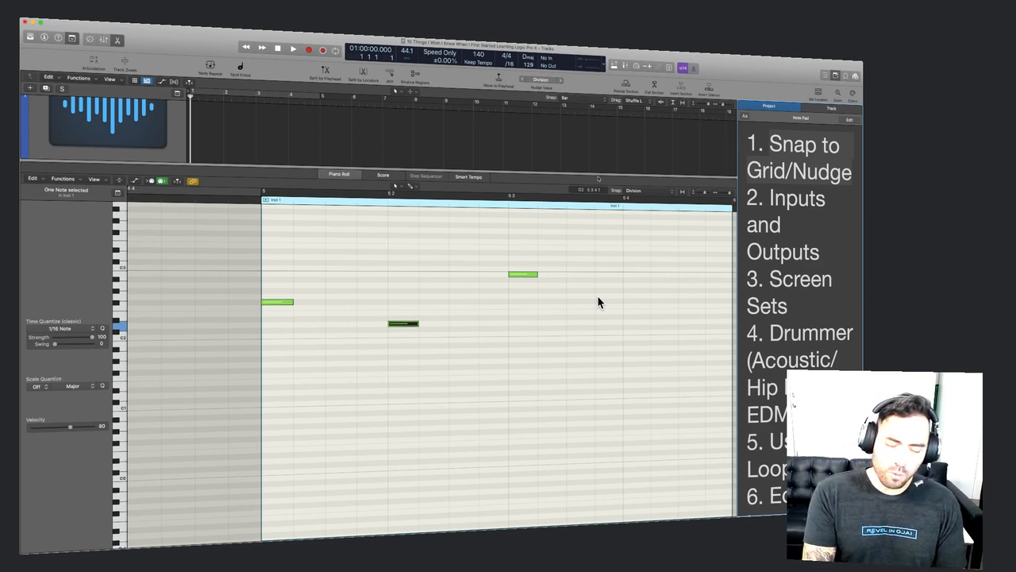
key("o")
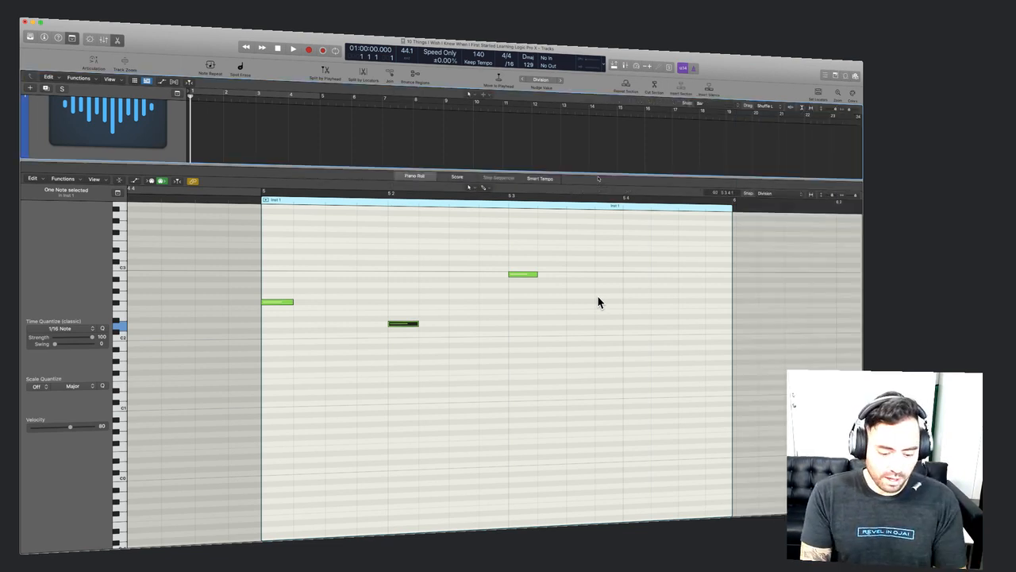
key("e")
key("o")
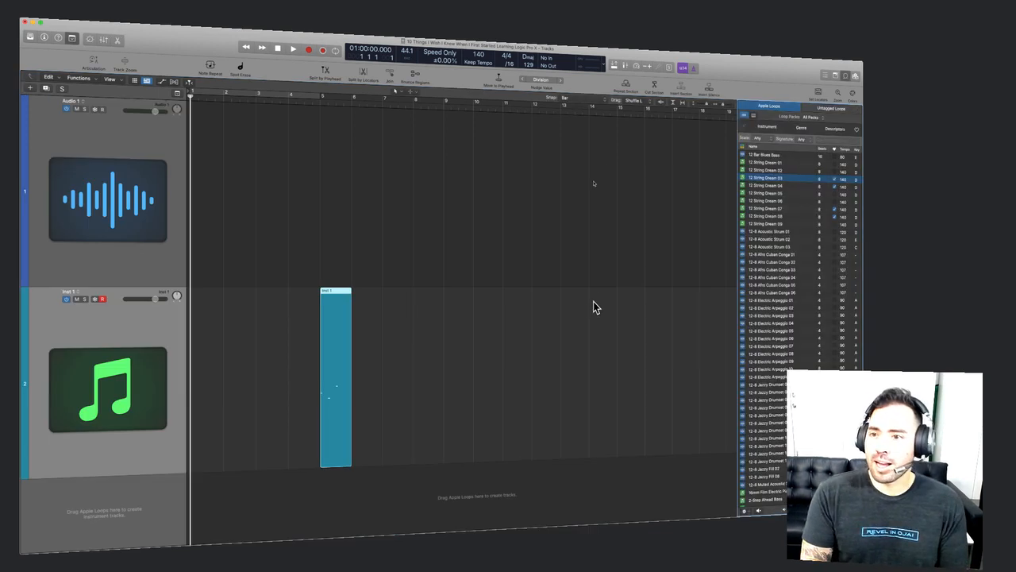
Place the 12-8 Jazzy Drumset 04 loop on the audio track at bar 9.
left_click(767, 179)
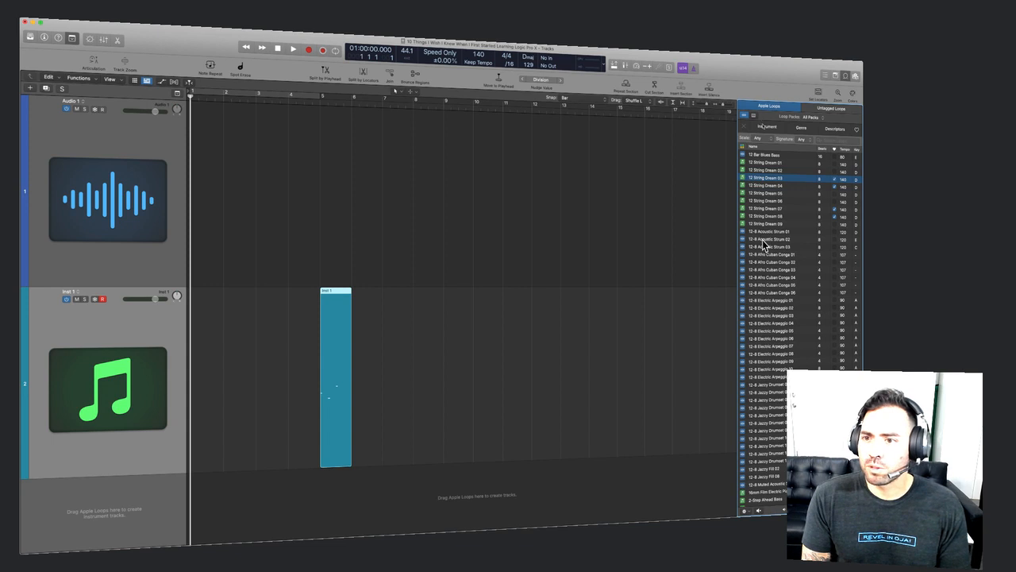
left_click_drag(768, 397, 446, 197)
Open the drum loop in the Audio Track Editor and turn on Flex for its track.
double_click(465, 203)
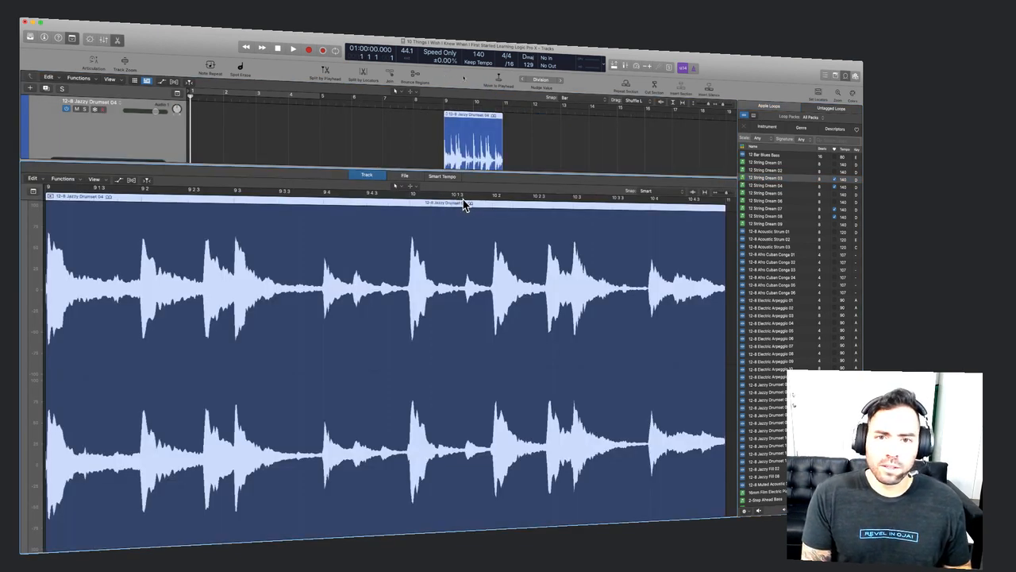
left_click(133, 182)
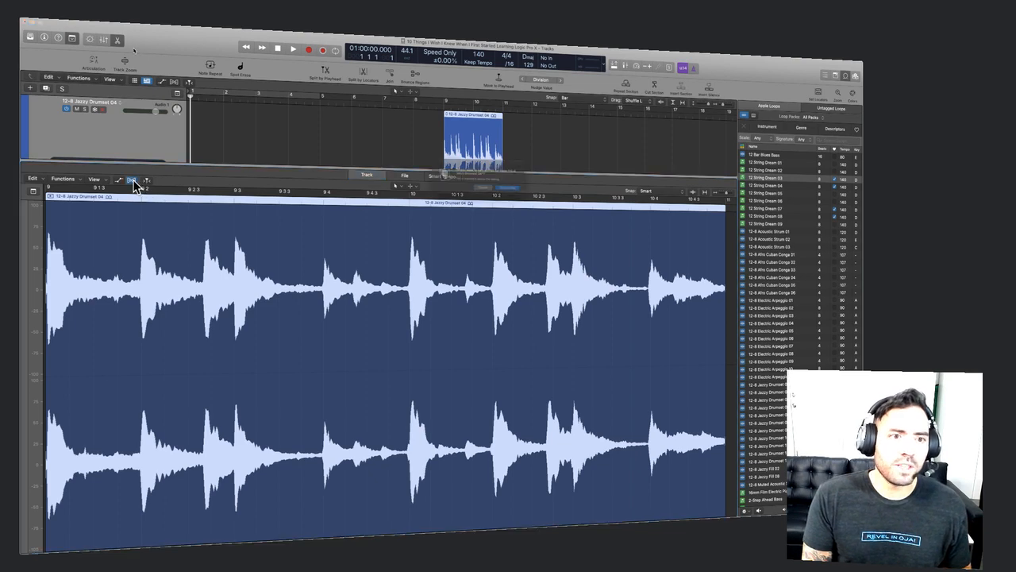
left_click(521, 197)
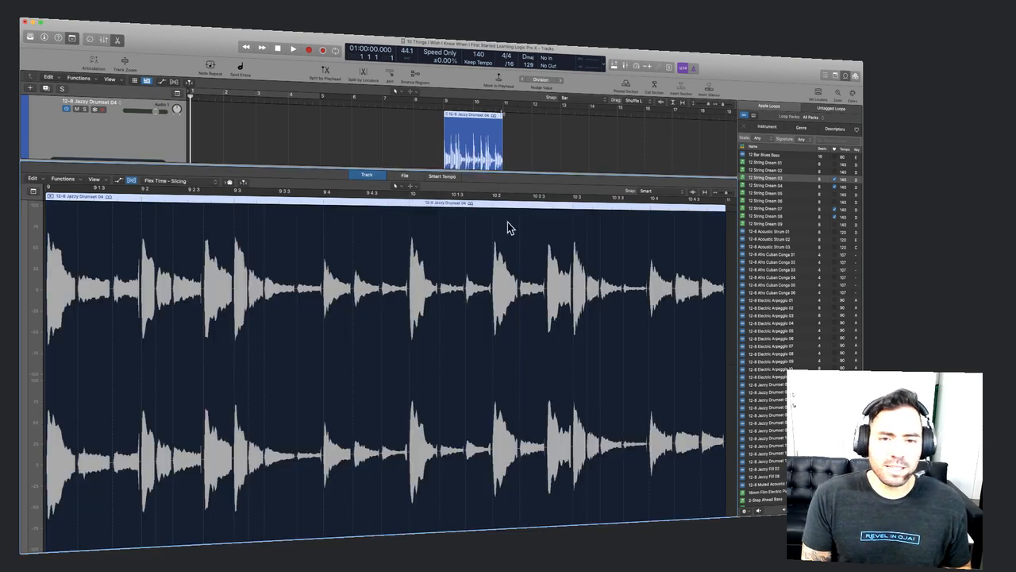
Hide the Apple Loops browser, try moving the flexed hit at bar 9 beat 3 slightly earlier, and remove its marker.
key("o")
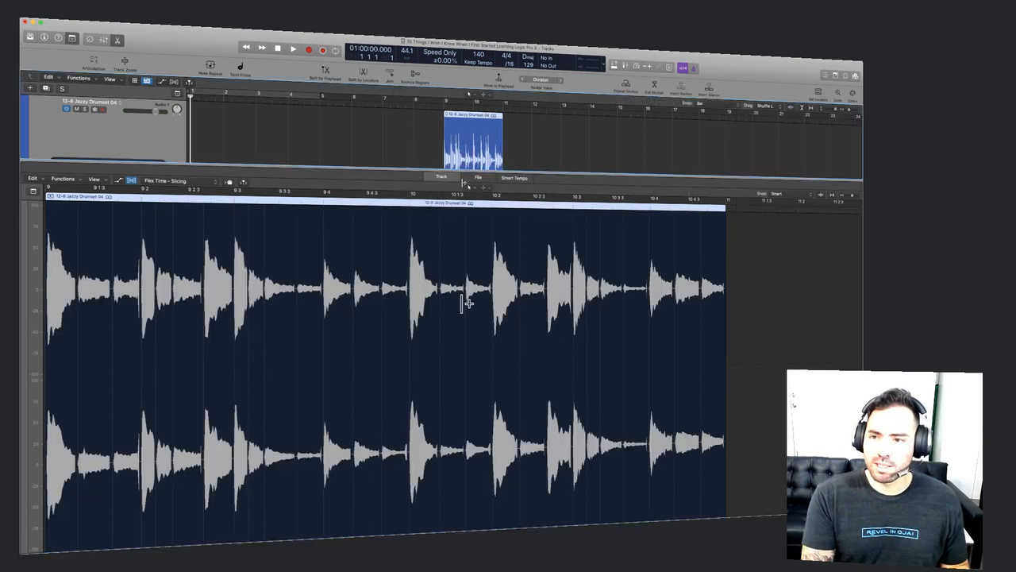
scroll(466, 304, "up", 8)
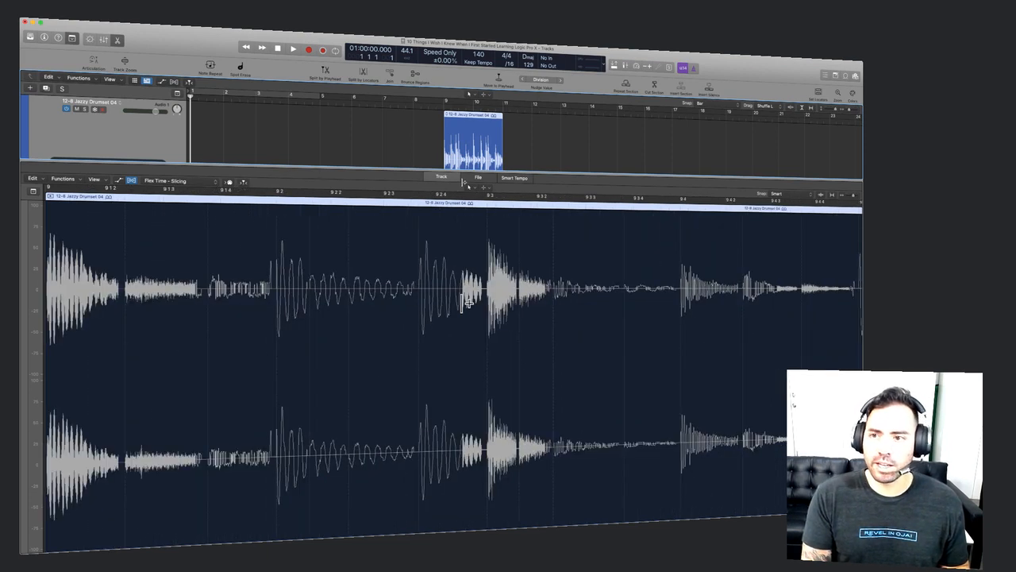
left_click(487, 330)
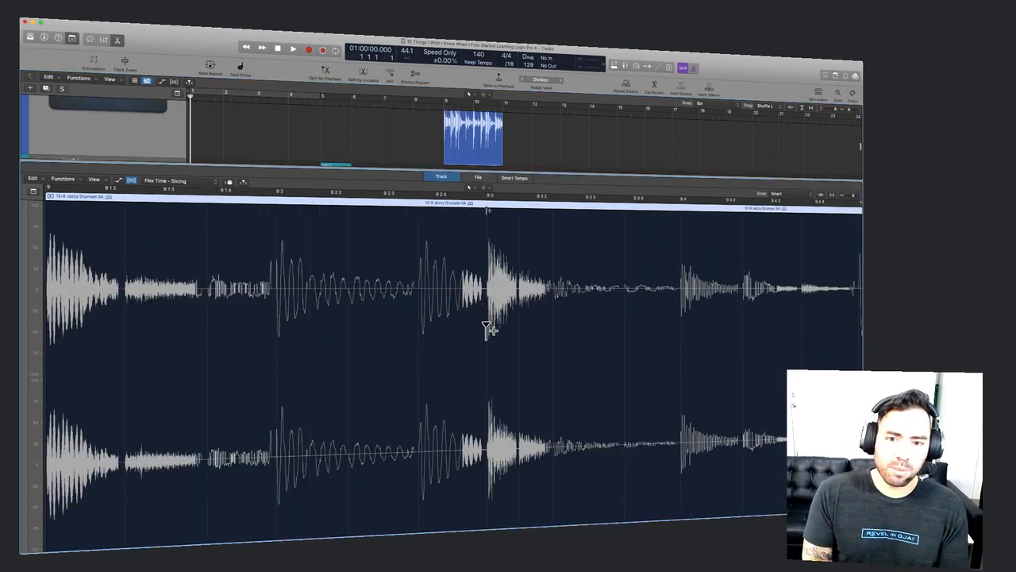
mouse_move(487, 330)
left_mouse_down()
mouse_move(506, 335)
mouse_move(451, 328)
left_mouse_up()
double_click(451, 329)
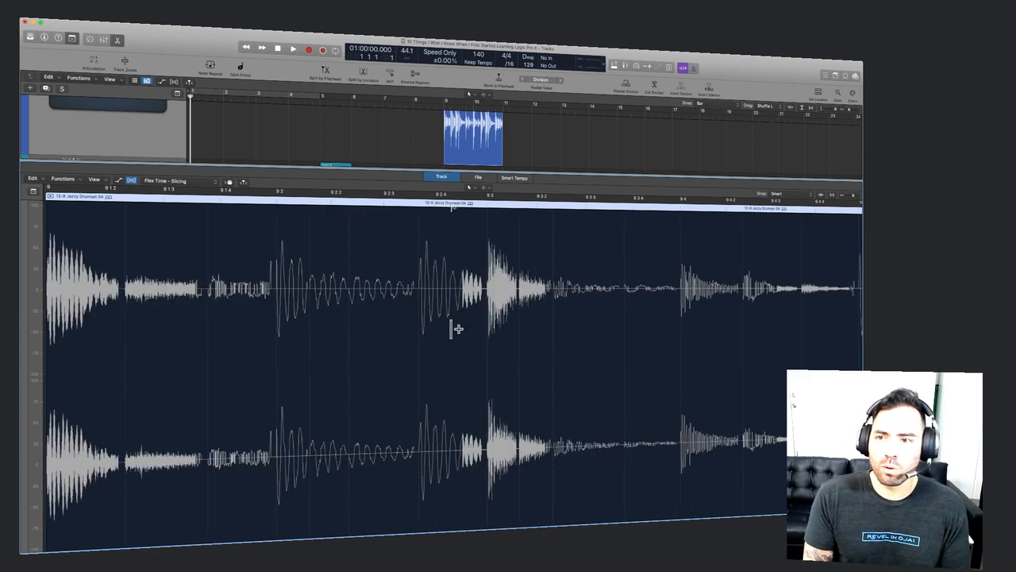
Set the Audio Track Editor's snap value to Division, try moving the hit at bar 9 beat 4 earlier, and close the editor.
left_click(782, 193)
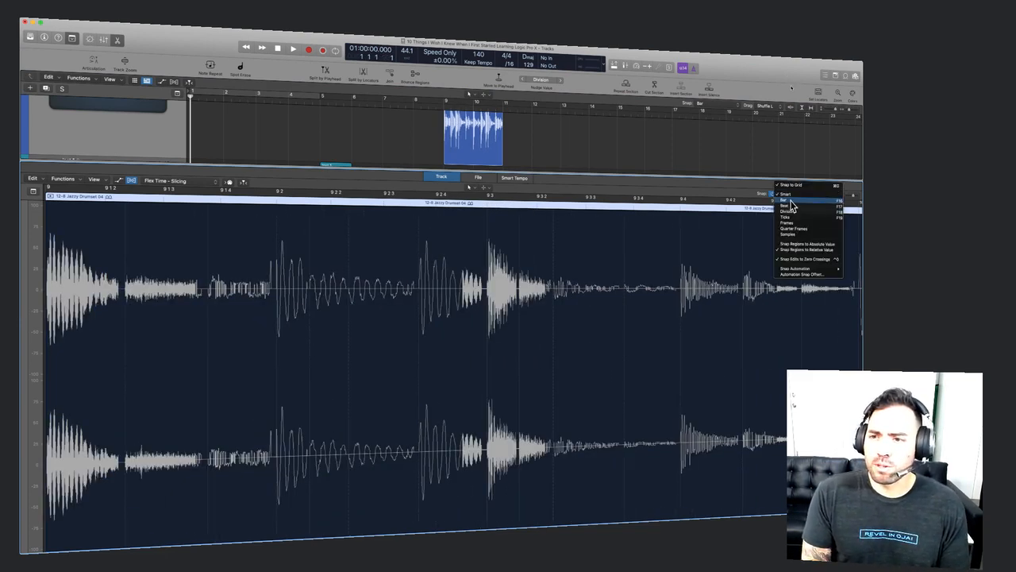
left_click(791, 212)
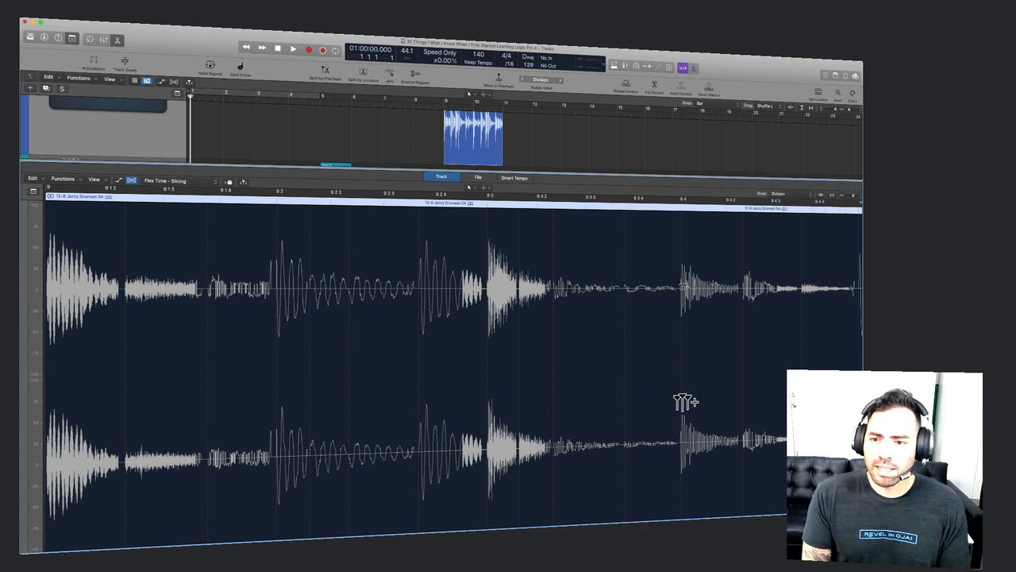
mouse_move(679, 402)
left_mouse_down()
mouse_move(650, 403)
mouse_move(740, 401)
mouse_move(614, 390)
mouse_move(737, 389)
mouse_move(665, 404)
mouse_move(604, 397)
mouse_move(737, 397)
mouse_move(595, 395)
mouse_move(645, 397)
left_mouse_up()
key("e")
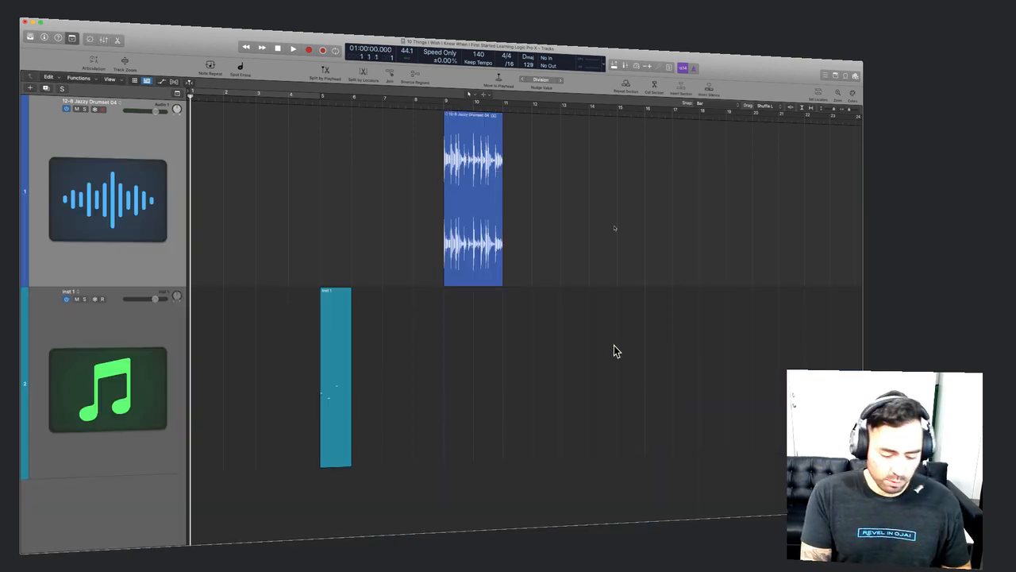
Reduce the track height and show the project note pad, briefly highlighting its Inputs and Outputs entry.
scroll(614, 346, "down", 5)
scroll(614, 345, "up", 1)
key("o")
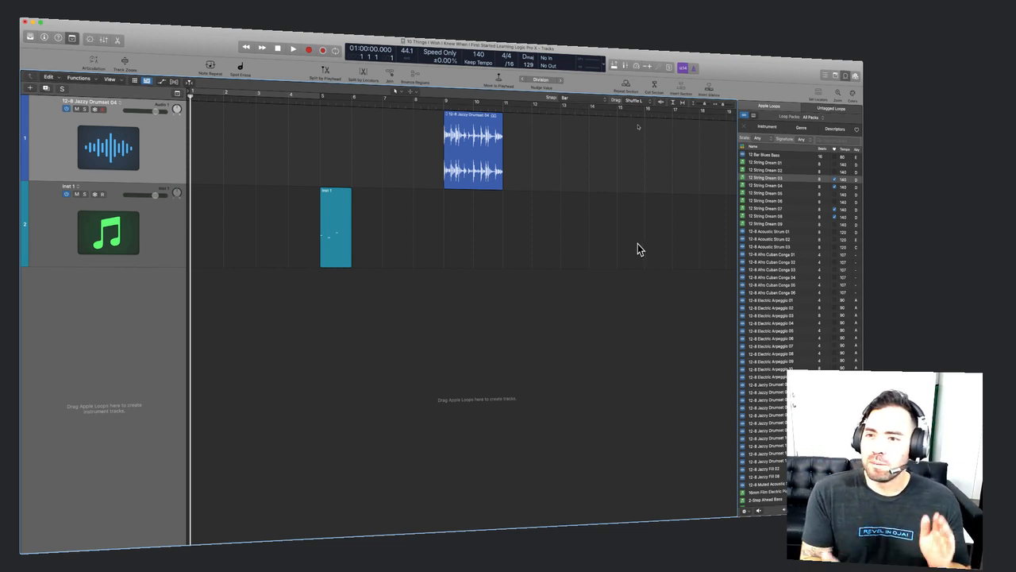
key("alt+super+p")
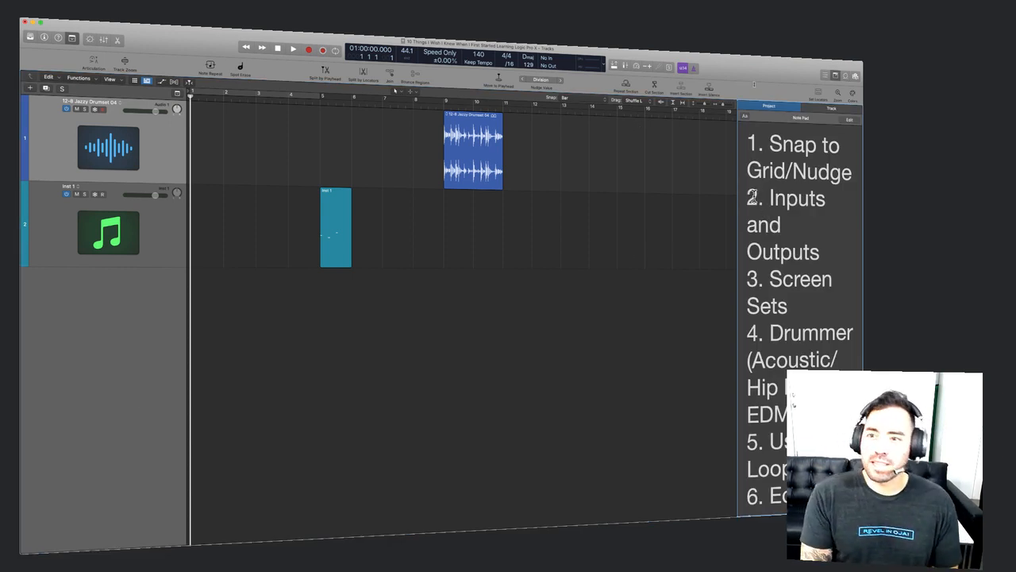
left_click_drag(753, 196, 730, 201)
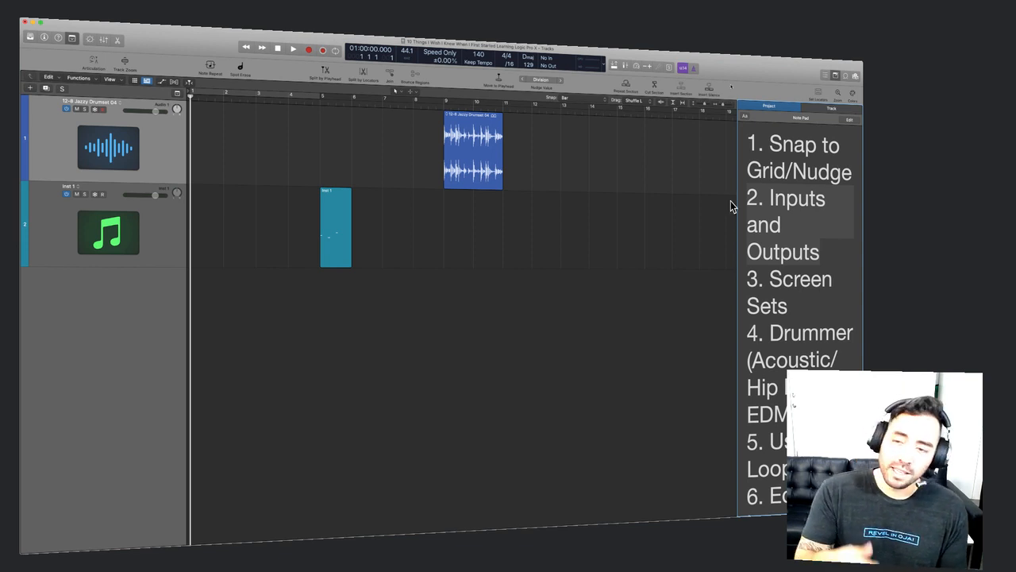
left_click(674, 252)
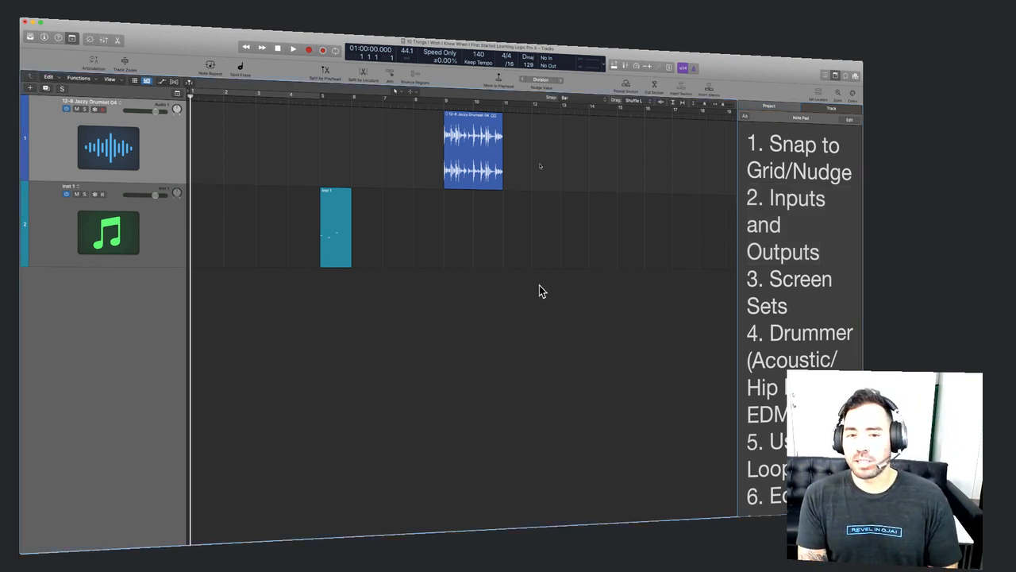
Open the audio device preferences and review the available input devices, leaving the selection at None.
key("super+comma")
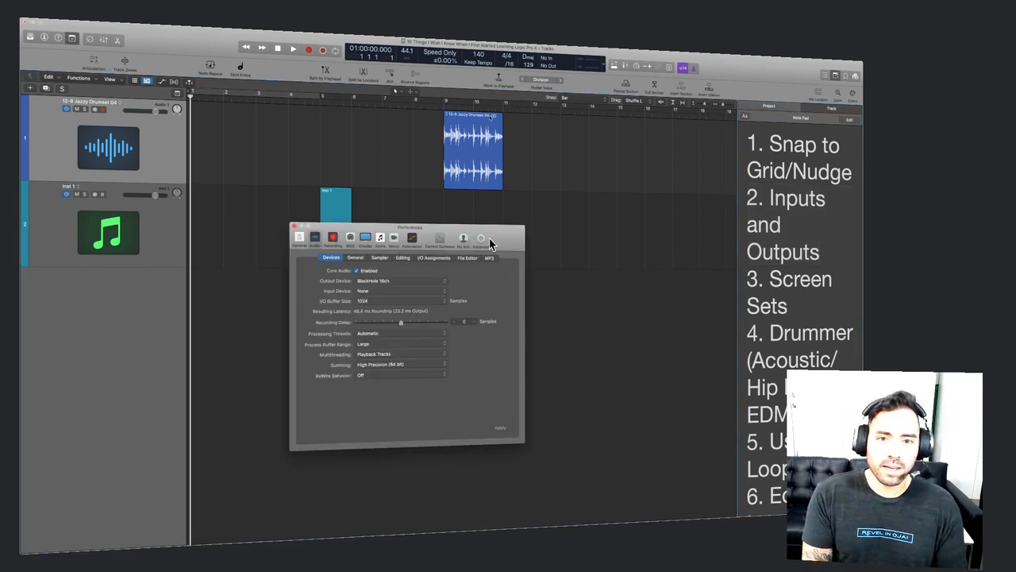
left_click_drag(490, 241, 579, 225)
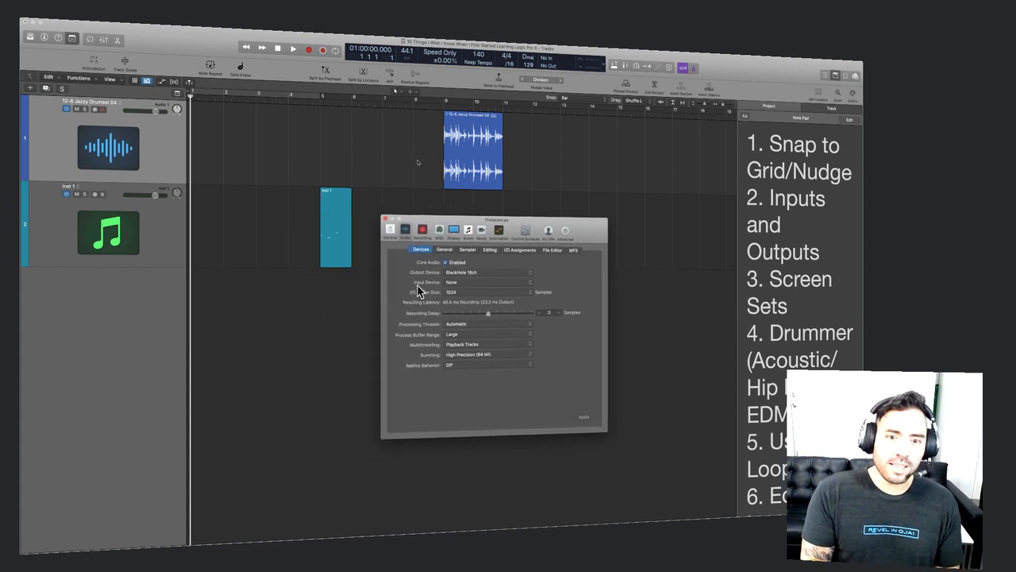
left_click(479, 284)
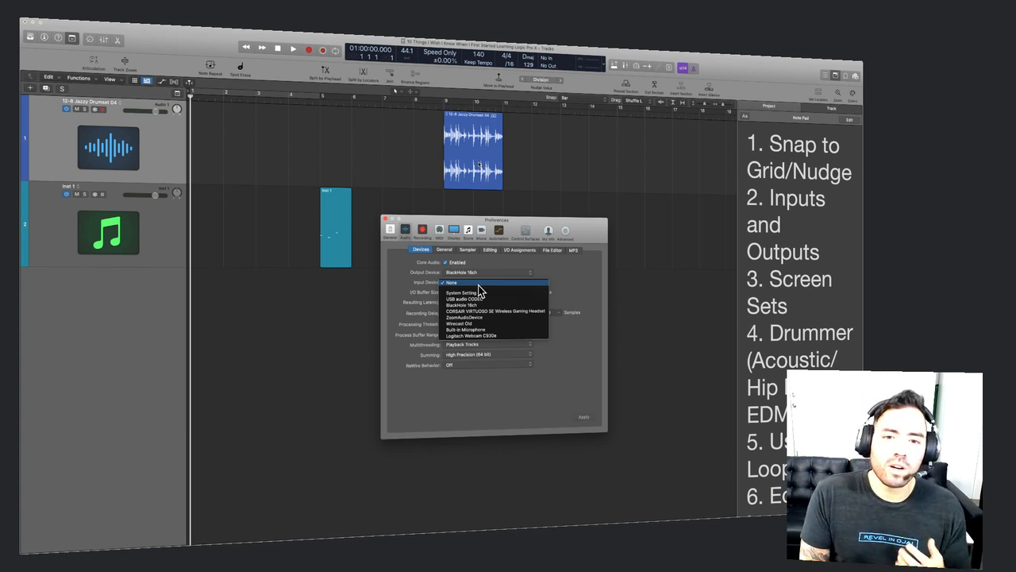
left_click(478, 285)
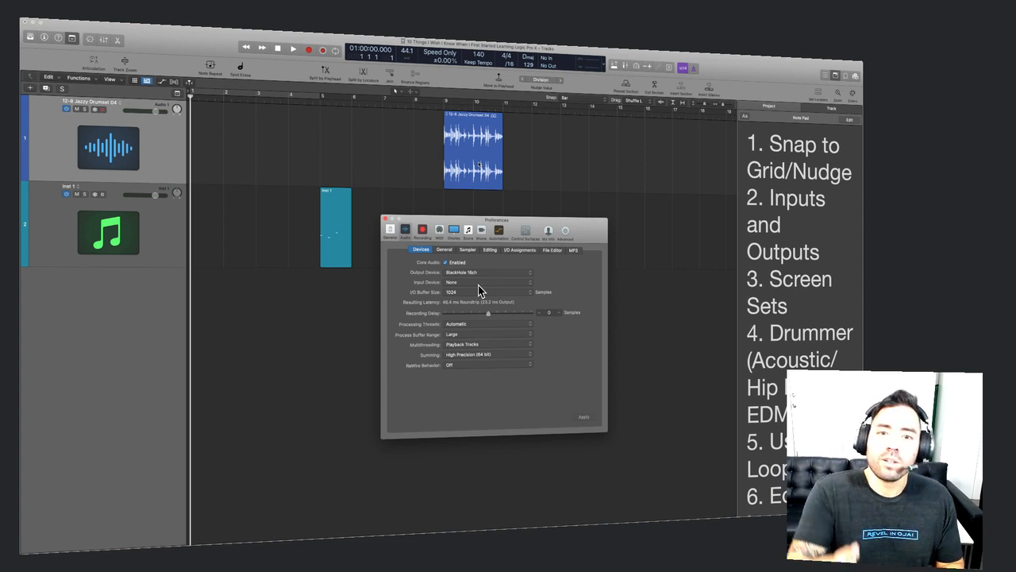
left_click(478, 283)
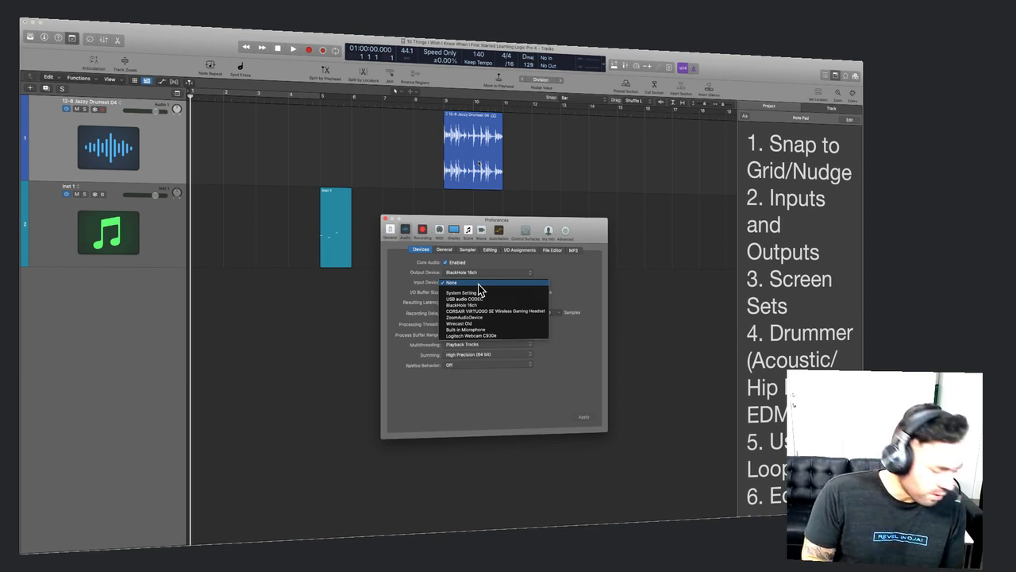
left_click(566, 257)
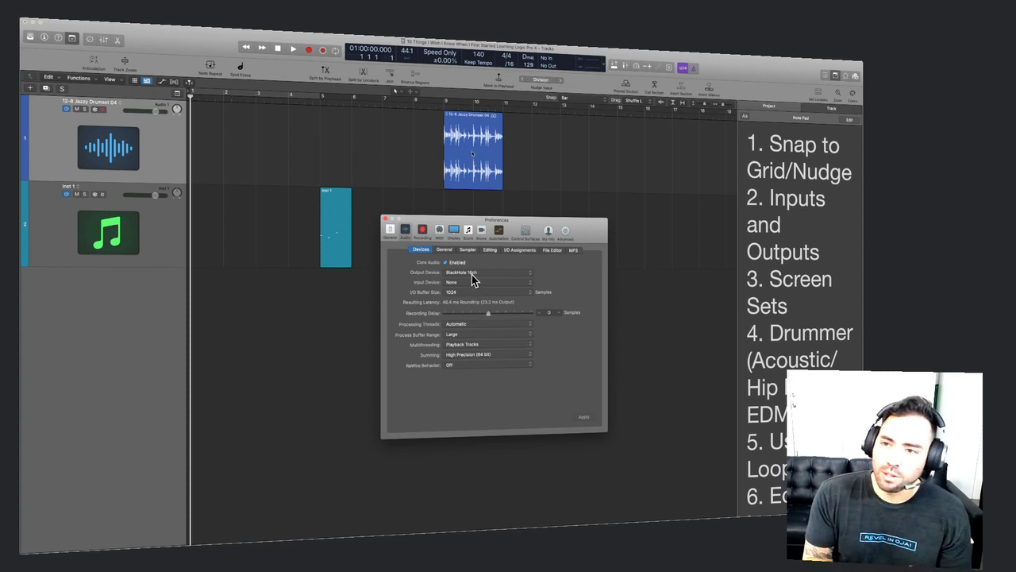
Highlight the Snap to Grid/Nudge entry in the note pad and close the Preferences window.
left_click(756, 162)
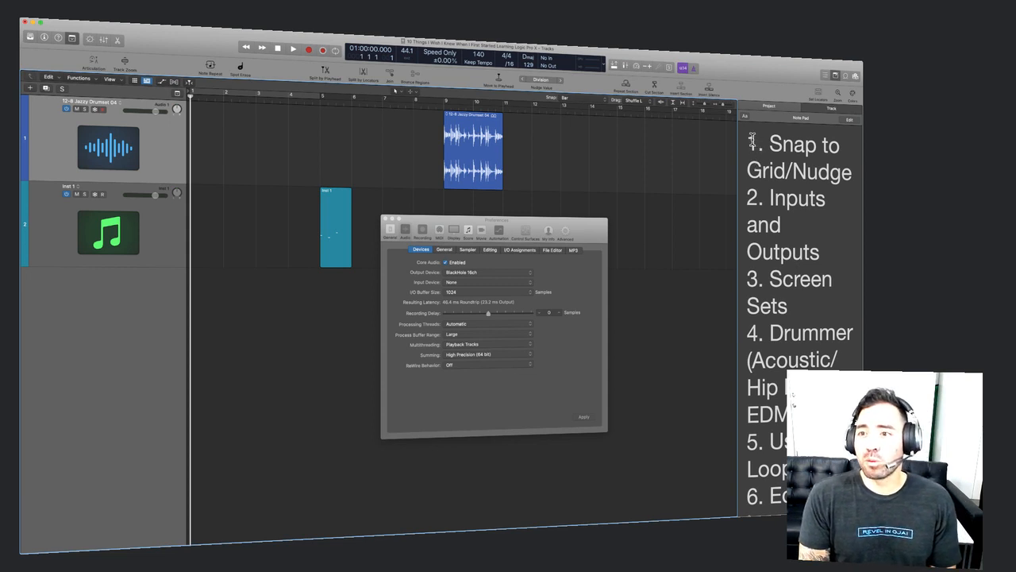
left_click_drag(754, 141, 852, 181)
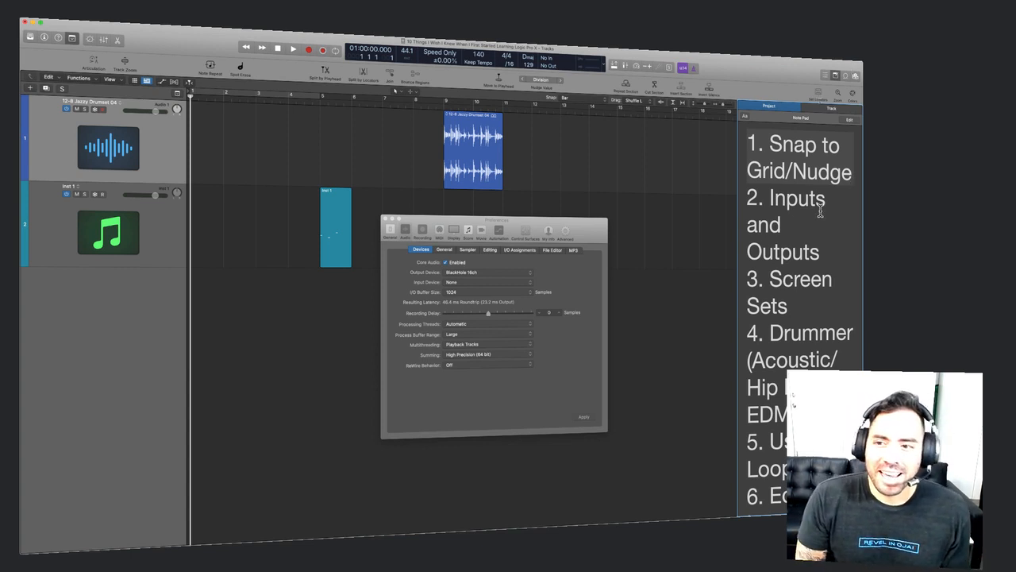
left_click(386, 220)
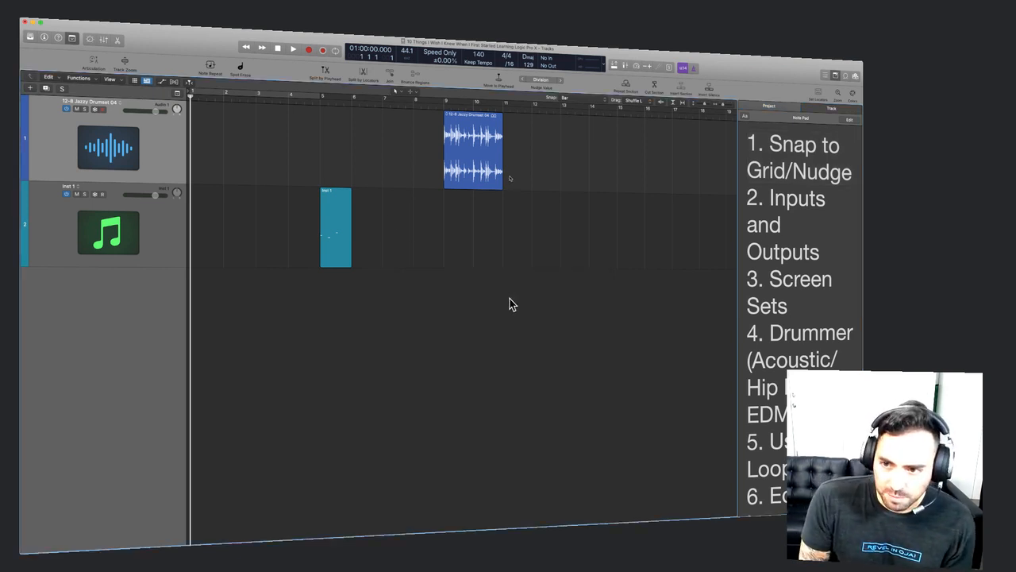
Create an empty MIDI region at bar 8 on the Inst 1 track.
right_click(414, 234)
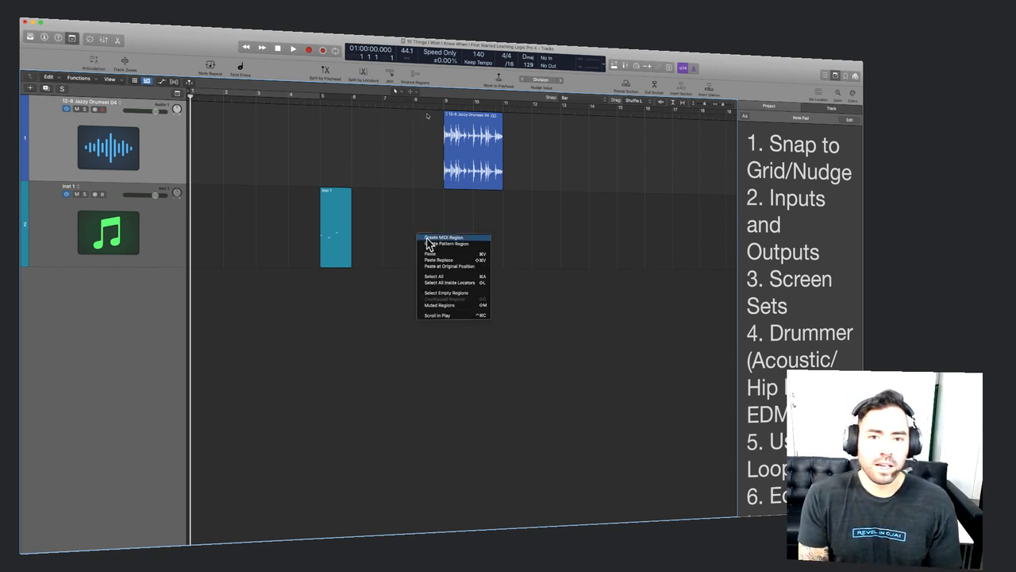
left_click(428, 238)
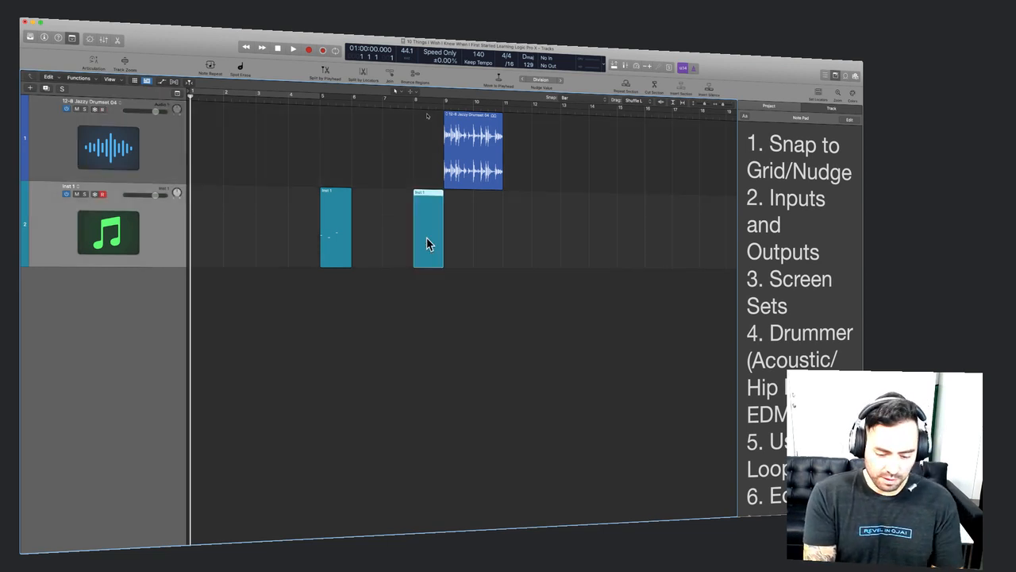
Show the Library, Inspector and Mixer alongside the Tracks area.
key("y")
key("i")
key("x")
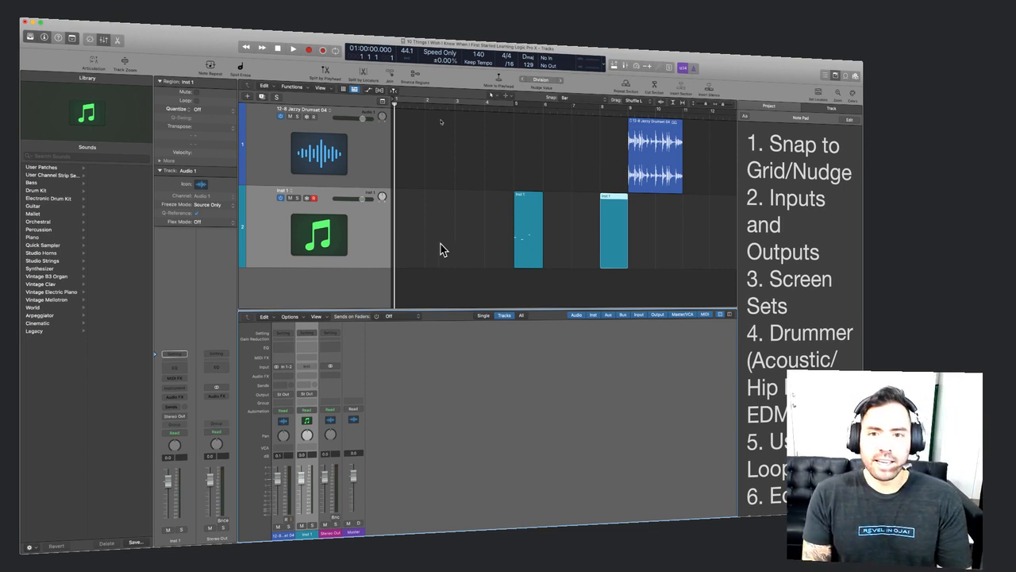
Open the bar 5 MIDI region in a separate Piano Roll window, enlarge it to fill the screen, and close it.
left_click(523, 239)
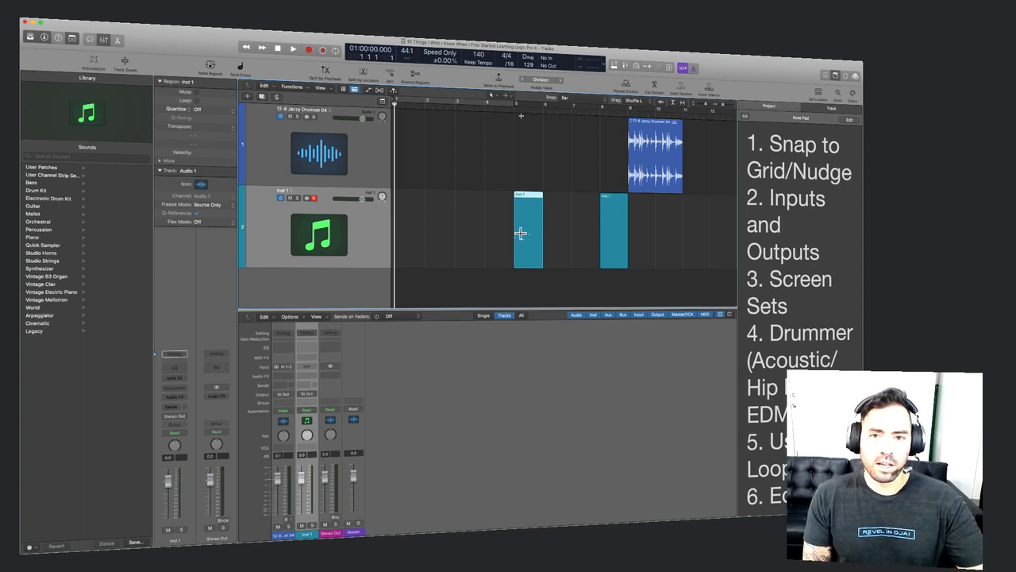
double_click(520, 233)
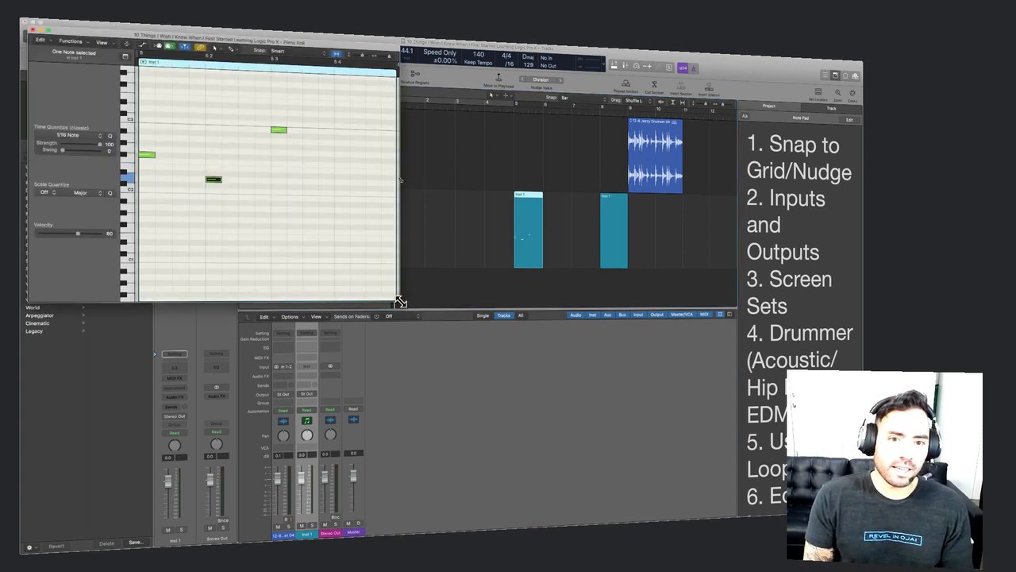
left_click_drag(400, 303, 863, 550)
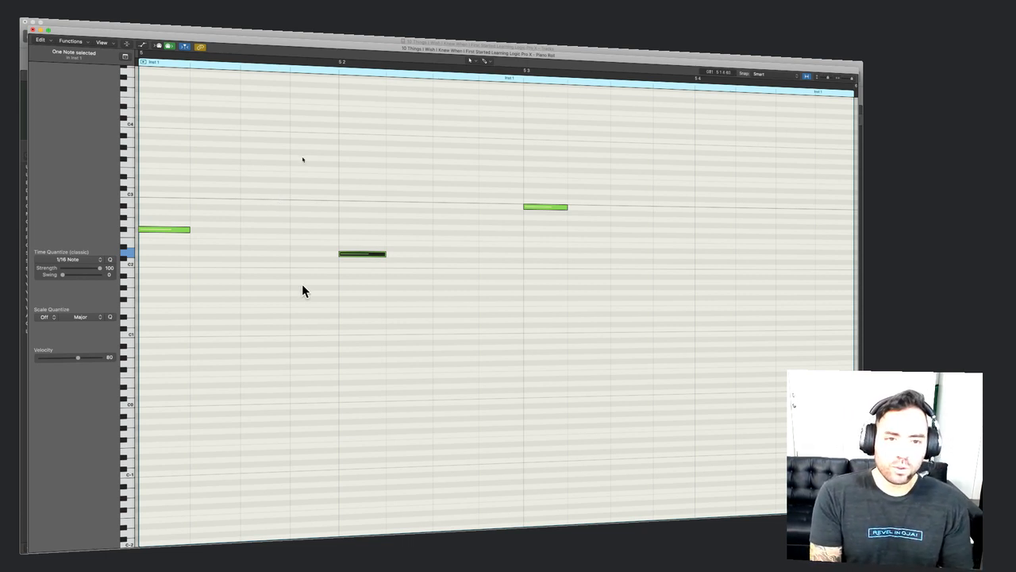
left_click(33, 30)
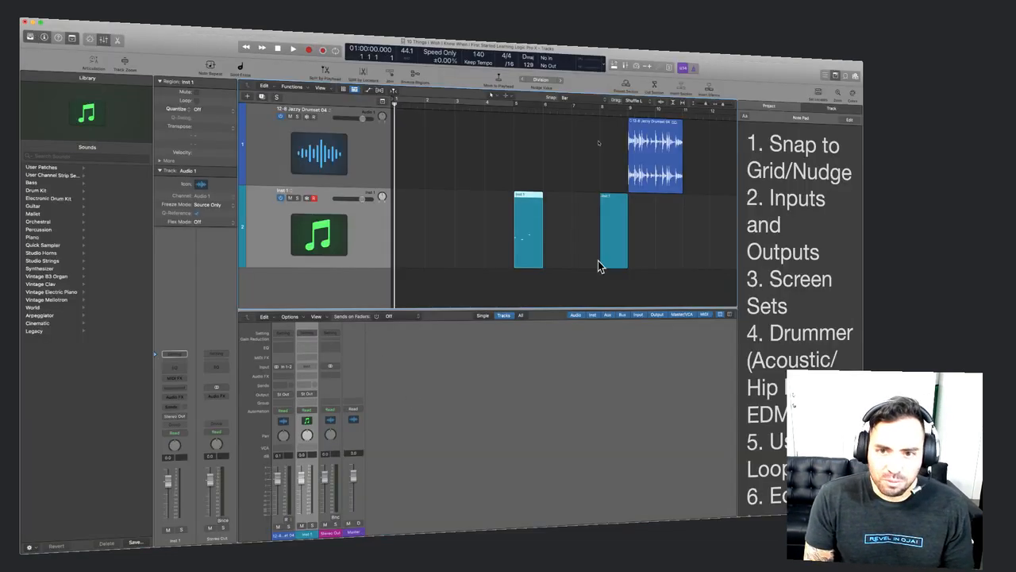
Replace the Mixer with the Piano Roll in the main window to view the notes of the bar 5 region.
key("p")
key("p")
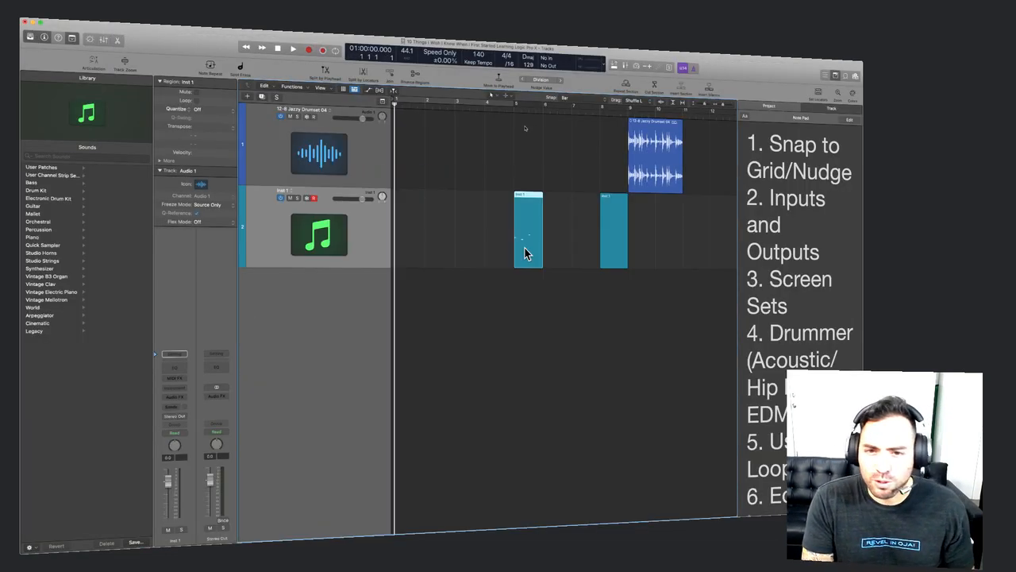
key("p")
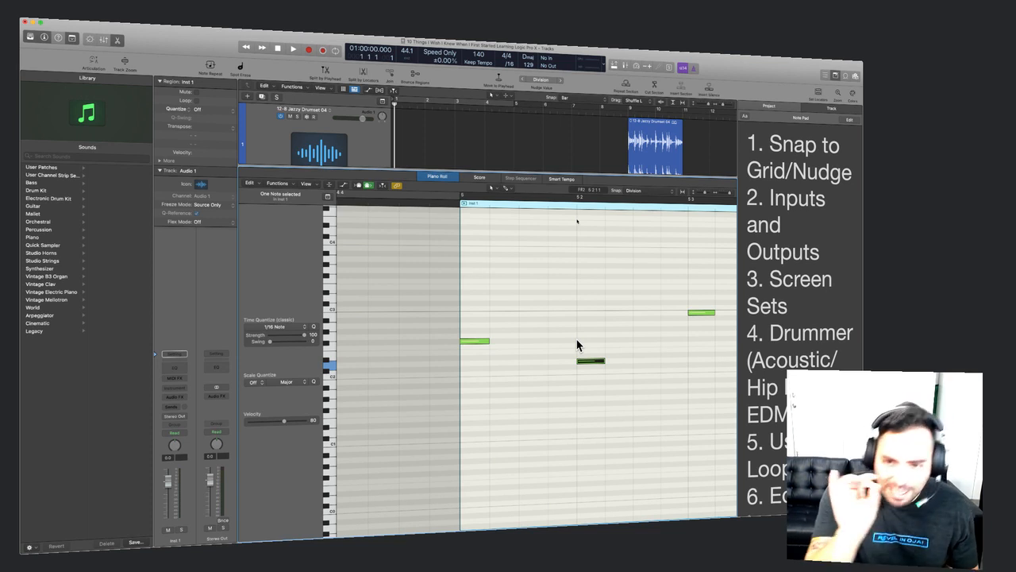
key("super+Right")
key("super+Right")
key("super+Left")
key("super+Left")
key("super+Left")
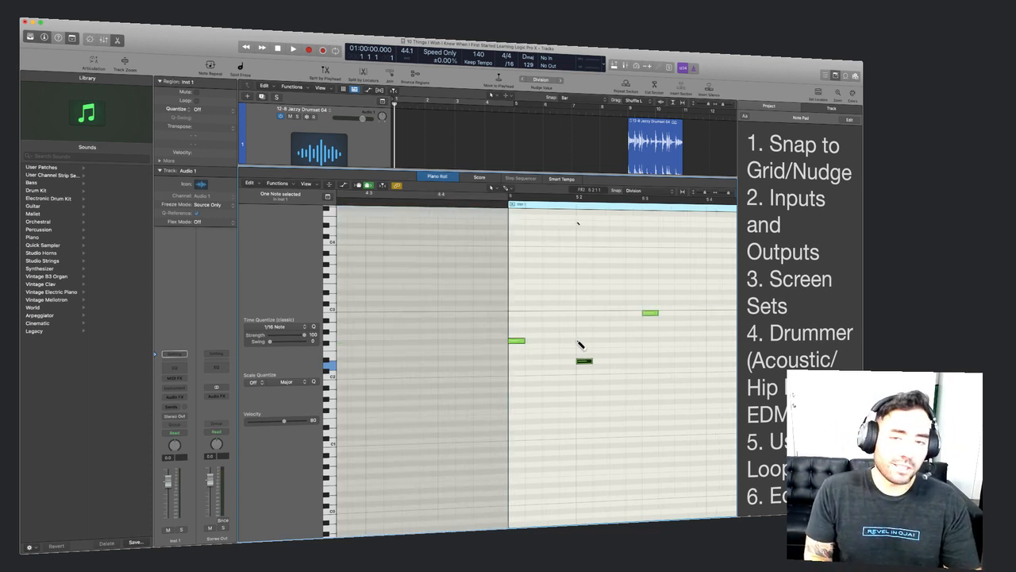
Bring up the separate Piano Roll window once more, dismiss it, and hide the editor below the tracks.
key("super+4")
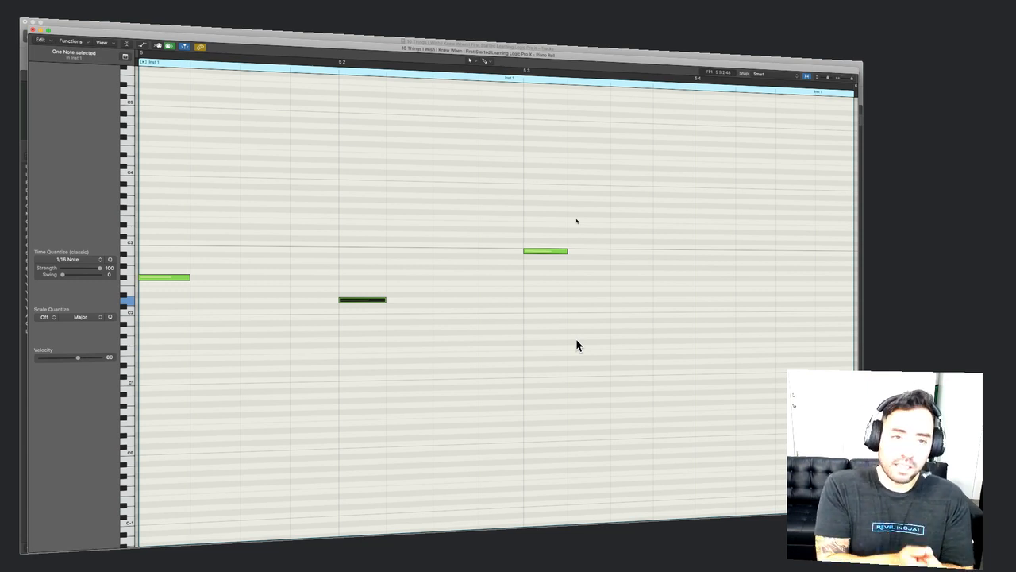
left_click(577, 345)
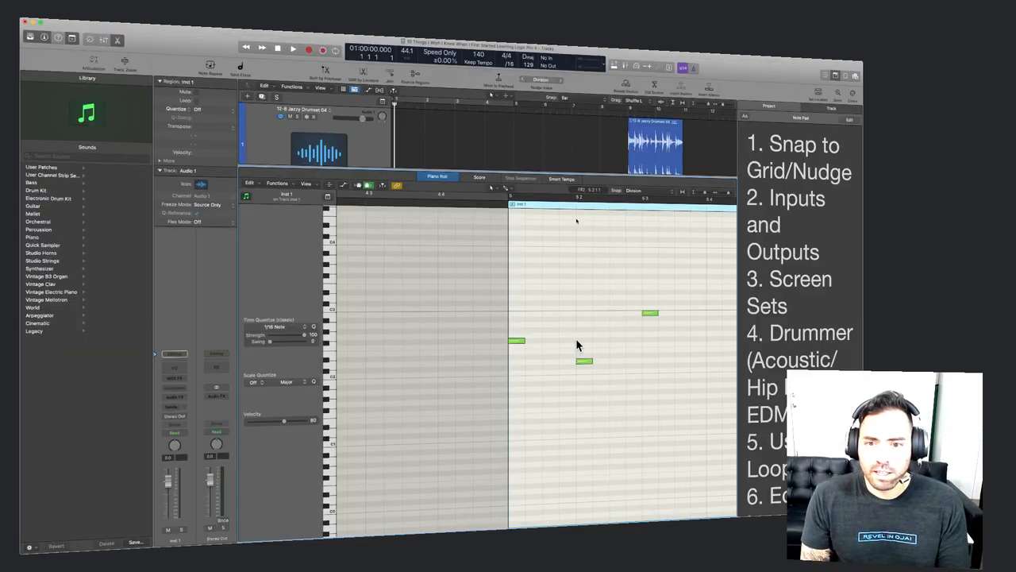
key("e")
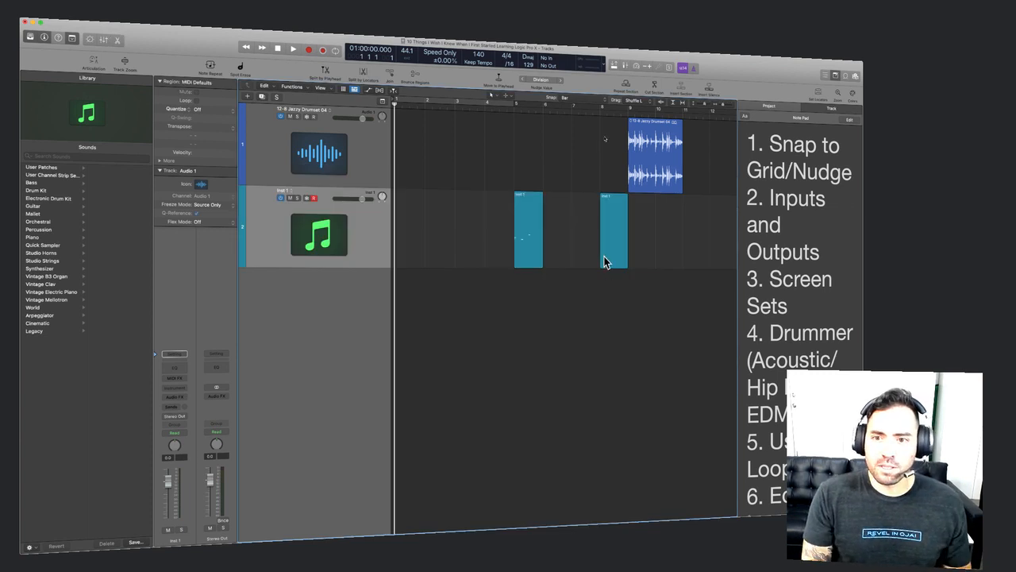
Color the empty MIDI region at bar 8 magenta.
left_click(614, 241)
key("alt+c")
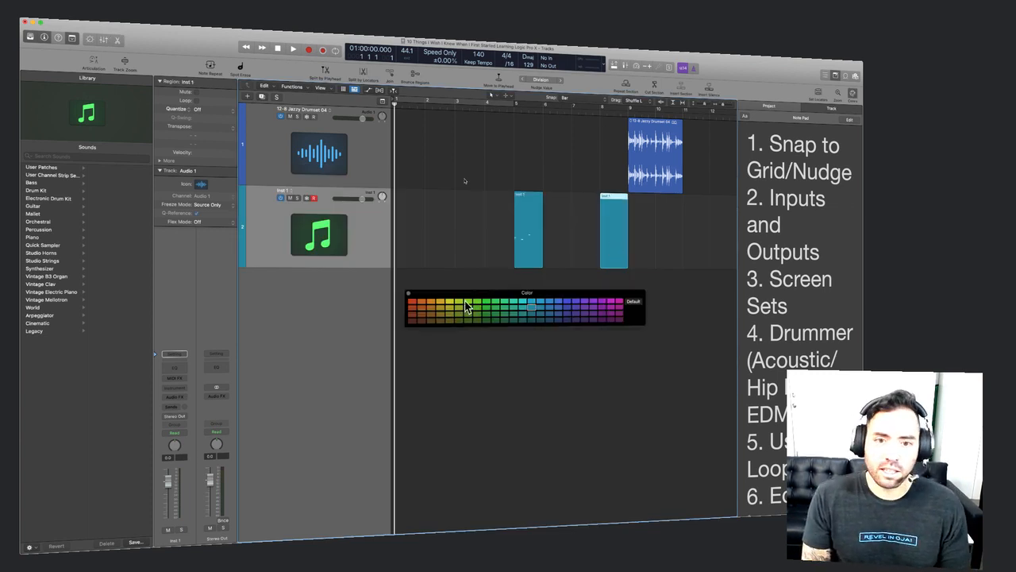
left_click(618, 302)
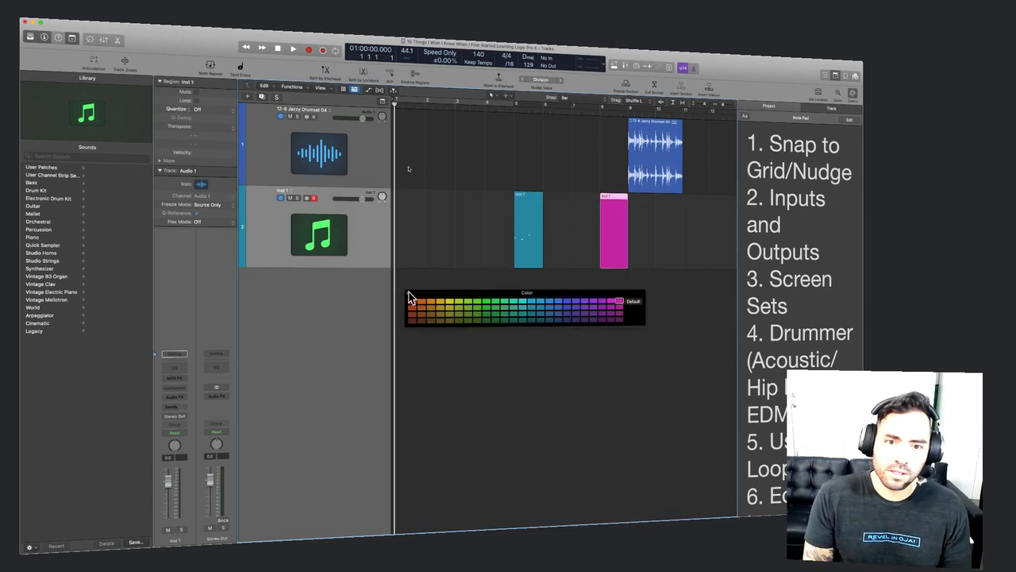
View the magenta bar 8 region in the Piano Roll below the tracks and in a separate window, and close both.
key("alt+c")
double_click(618, 221)
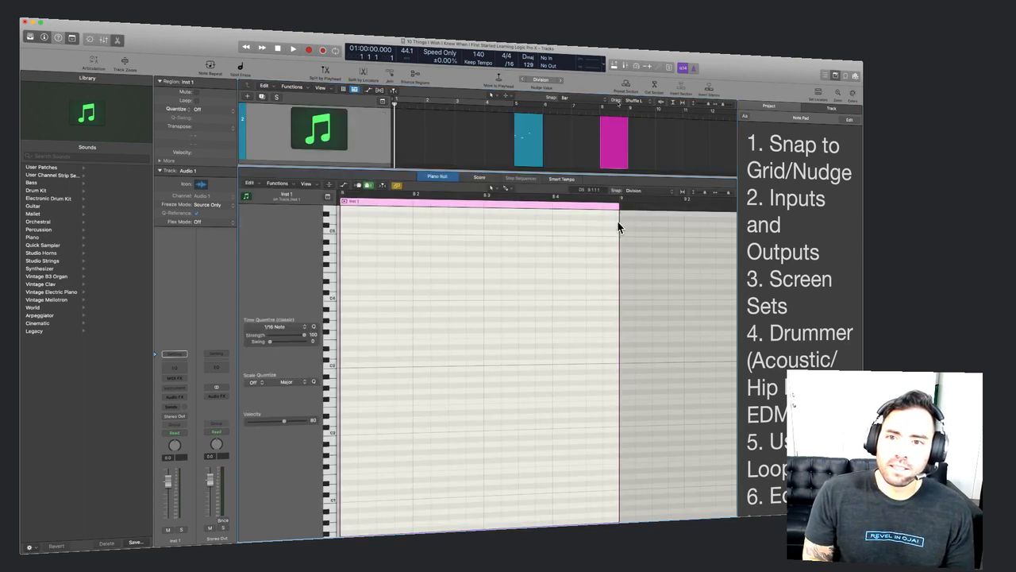
double_click(618, 146)
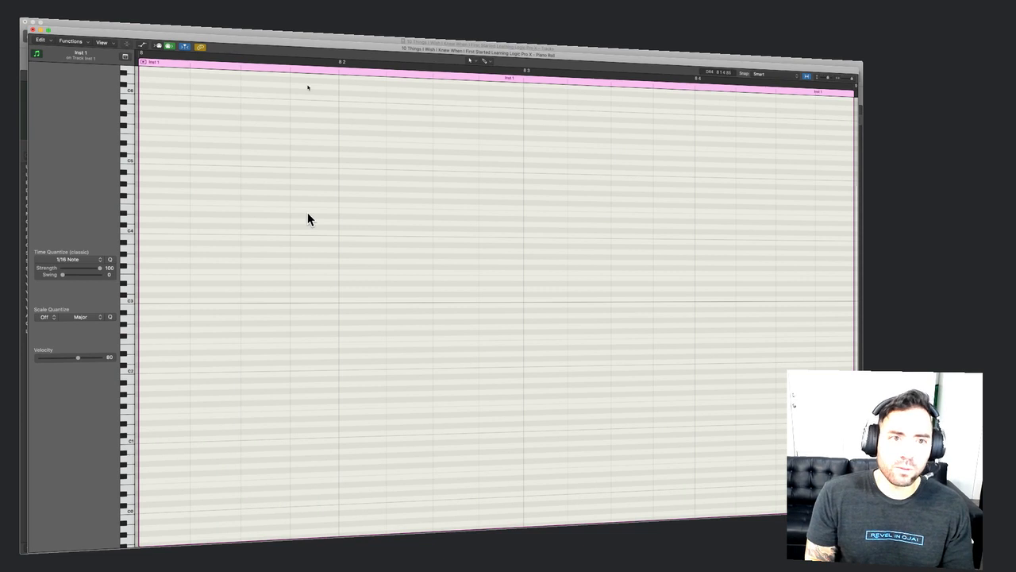
left_click_drag(69, 39, 123, 56)
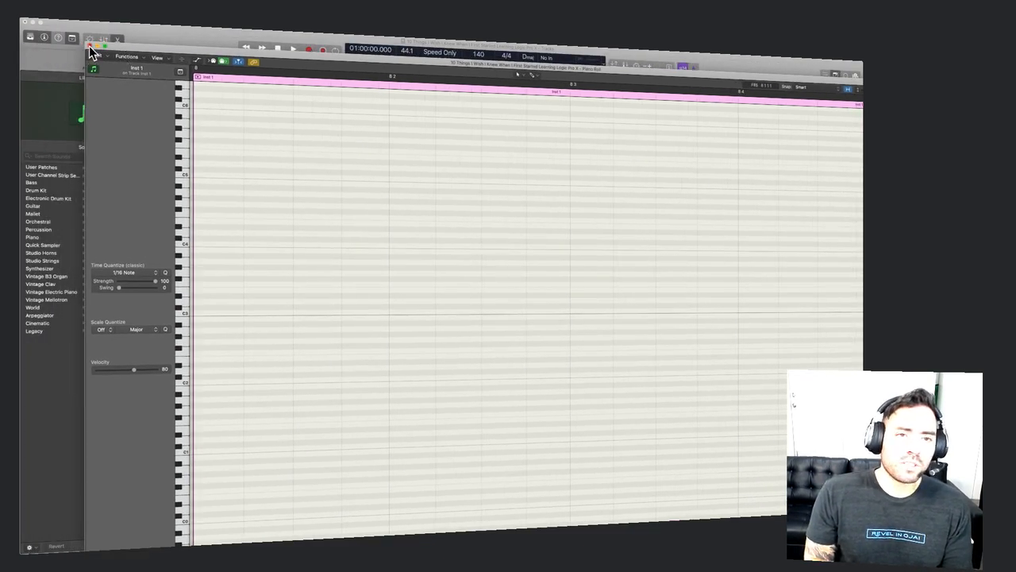
left_click(90, 45)
key("p")
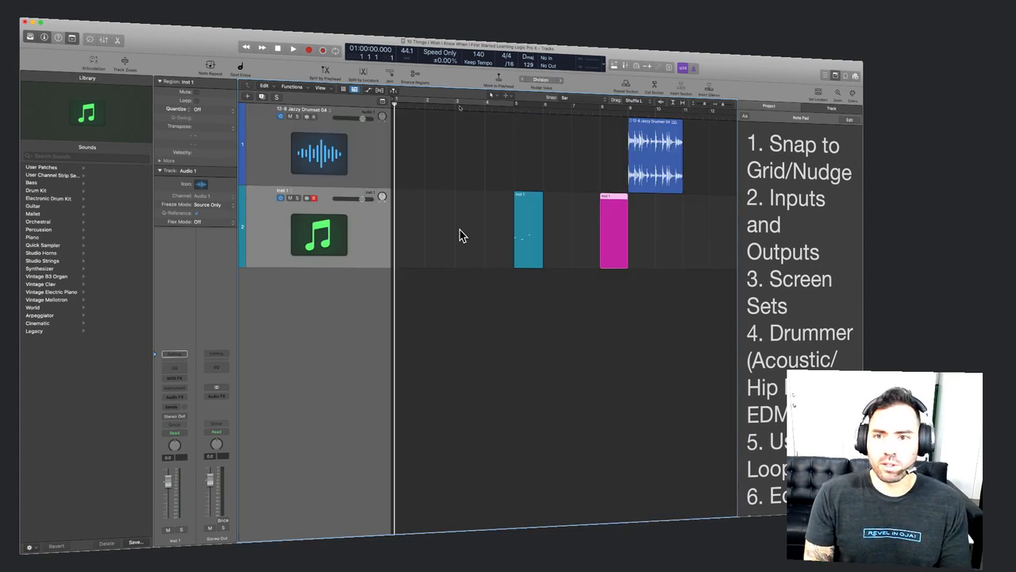
Open the bar 9 drum region in a separate Audio Track Editor window, enlarged to fill the screen.
left_click(640, 162)
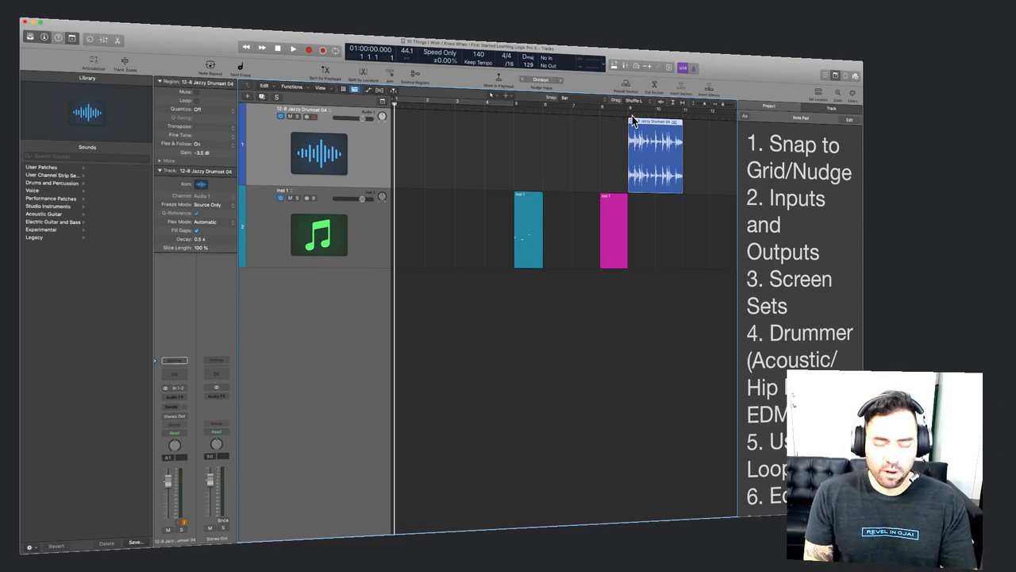
key("super+4")
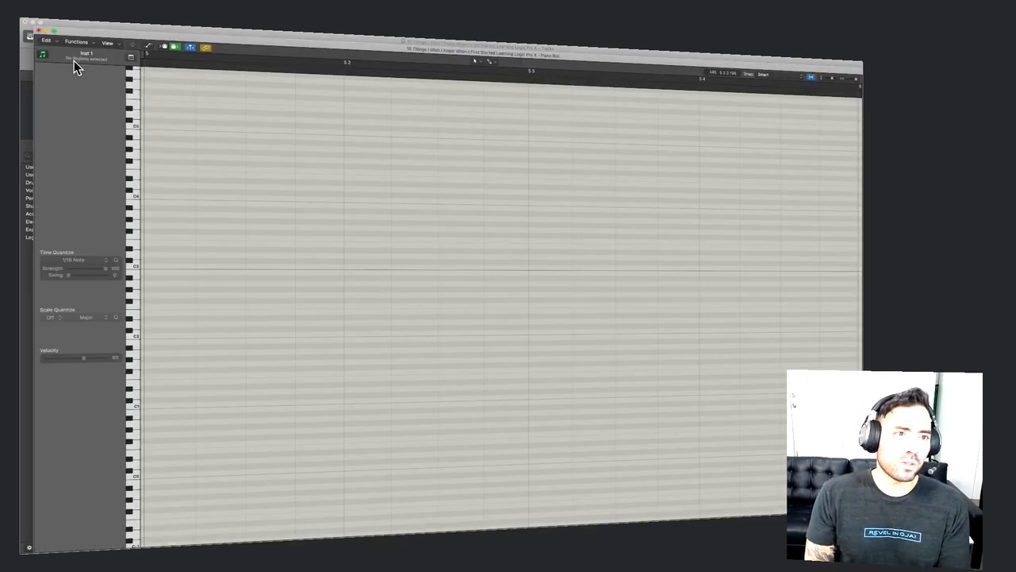
left_click(38, 31)
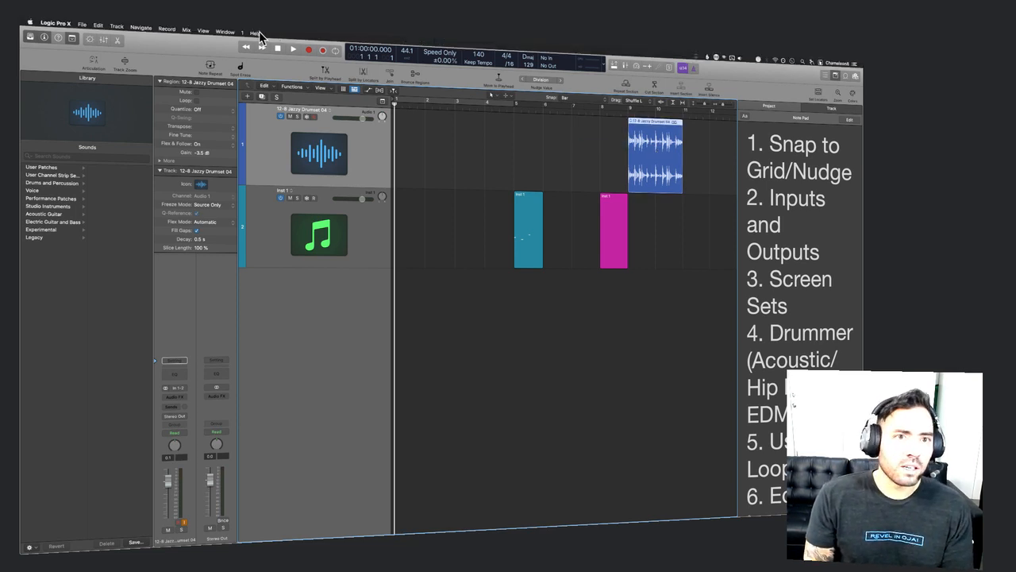
left_click(226, 33)
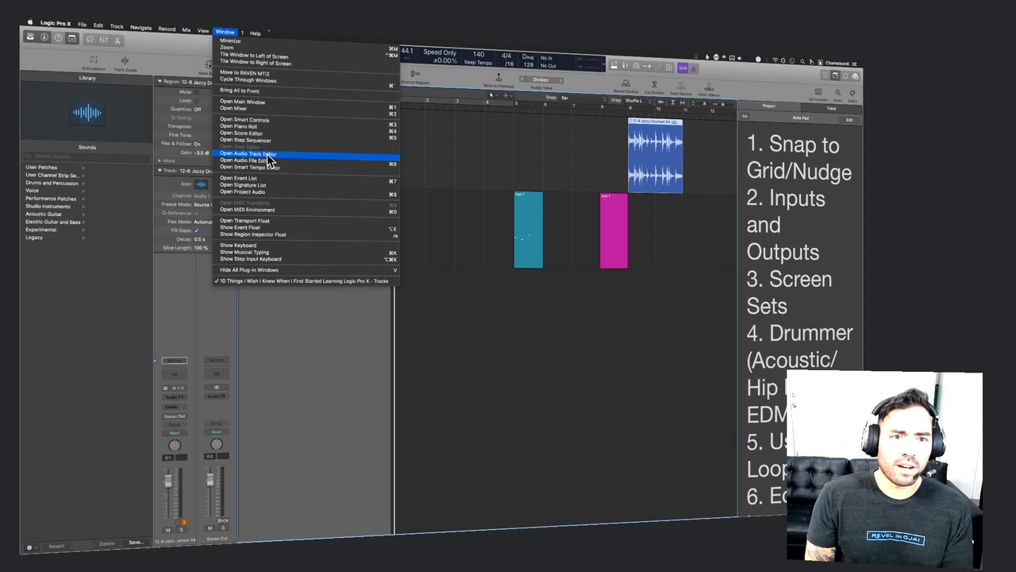
left_click(268, 154)
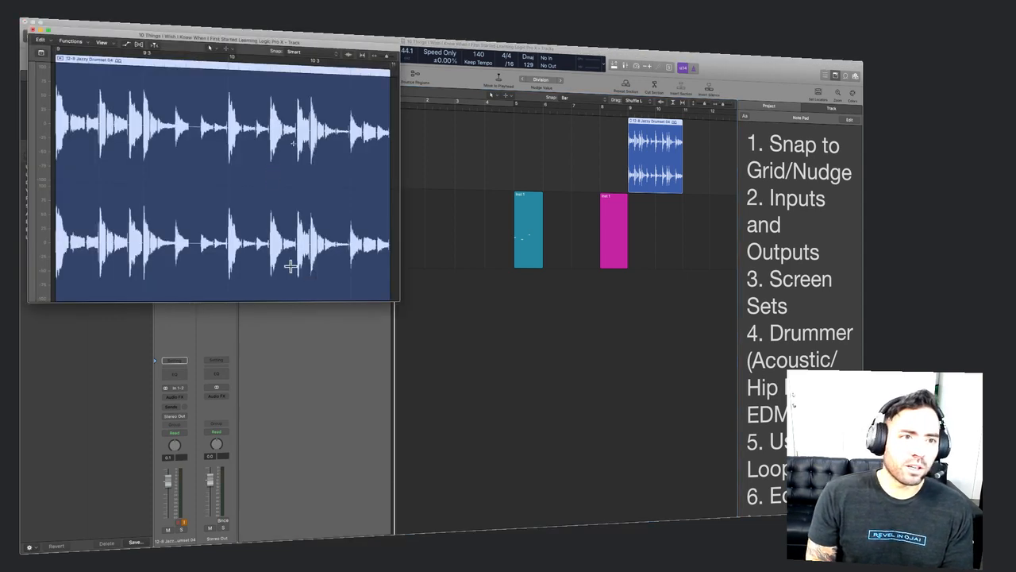
left_click_drag(399, 300, 863, 548)
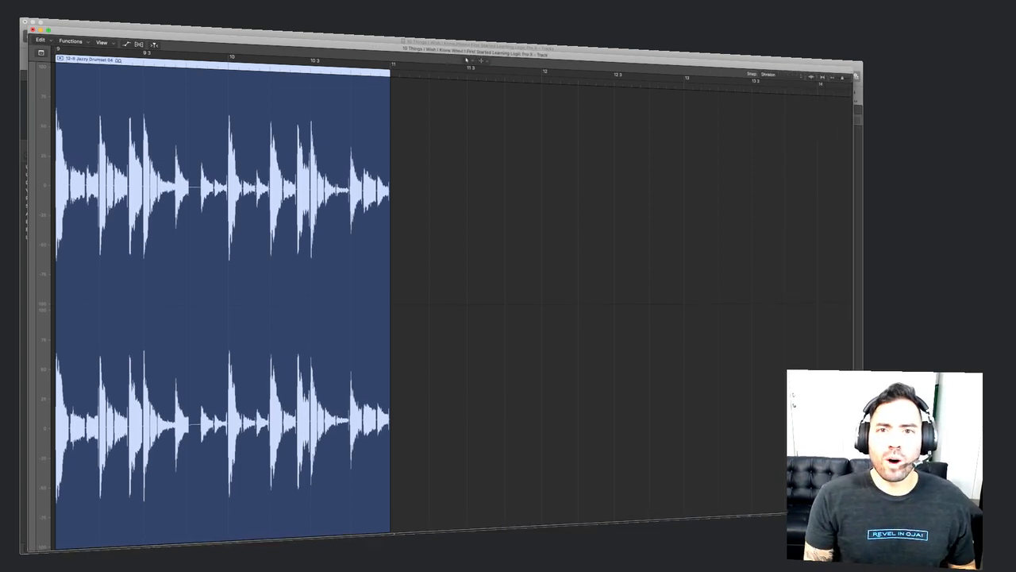
key("super+Right")
key("super+Right")
key("super+Right")
key("super+Right")
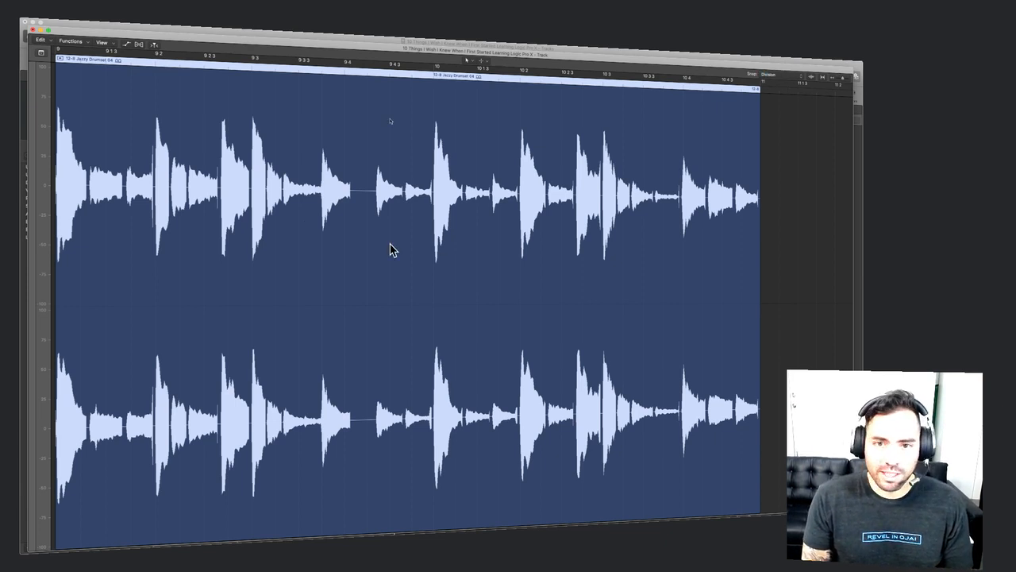
Cut out the drum hit at bar 10 and move it to the end of the region, and shift the hit before 10.2 earlier.
left_click_drag(434, 197, 465, 203)
key("super+z")
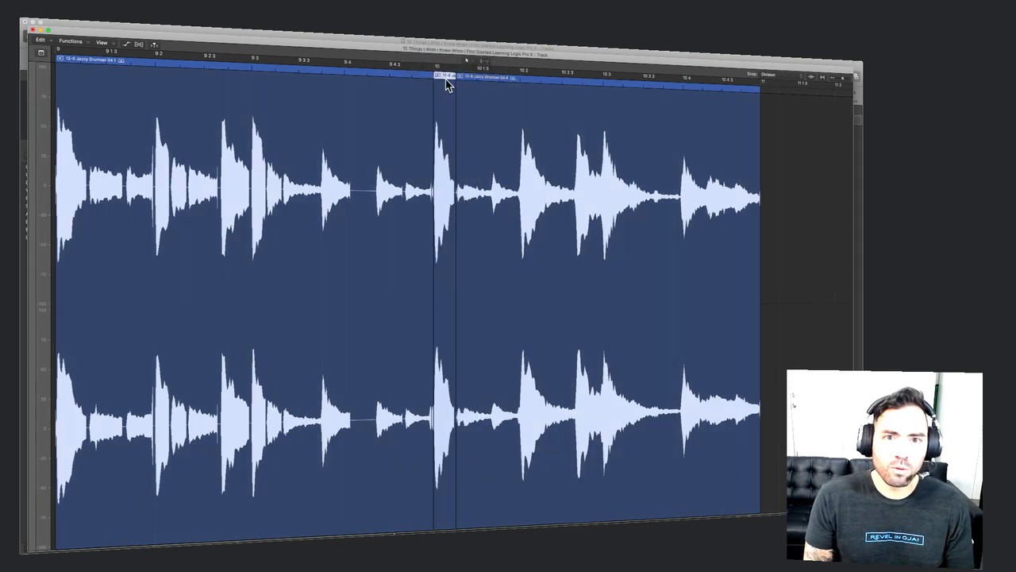
left_click(446, 71)
left_click_drag(445, 92, 472, 96)
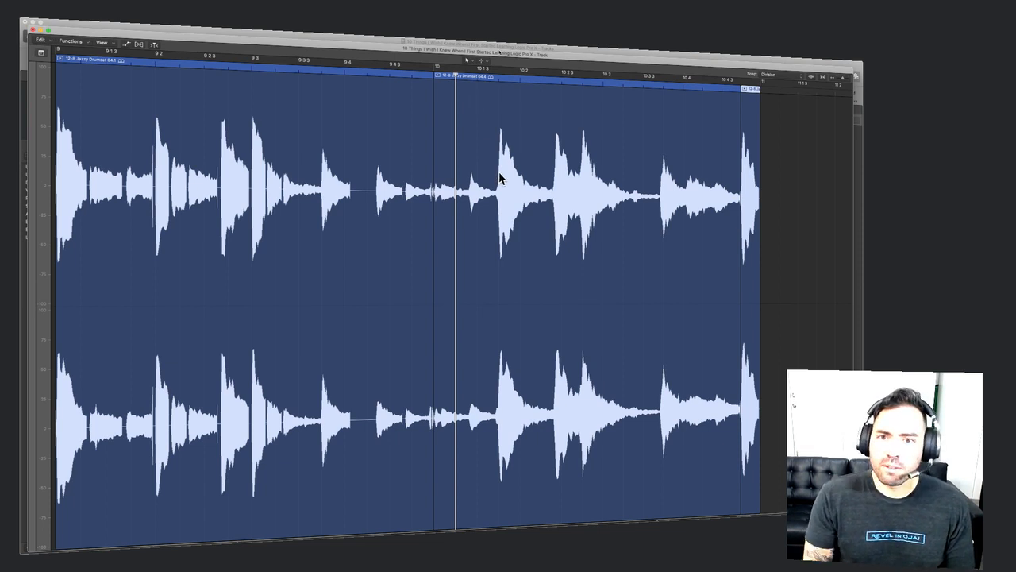
mouse_move(500, 178)
left_mouse_down()
mouse_move(527, 166)
mouse_move(514, 182)
mouse_move(490, 181)
left_mouse_up()
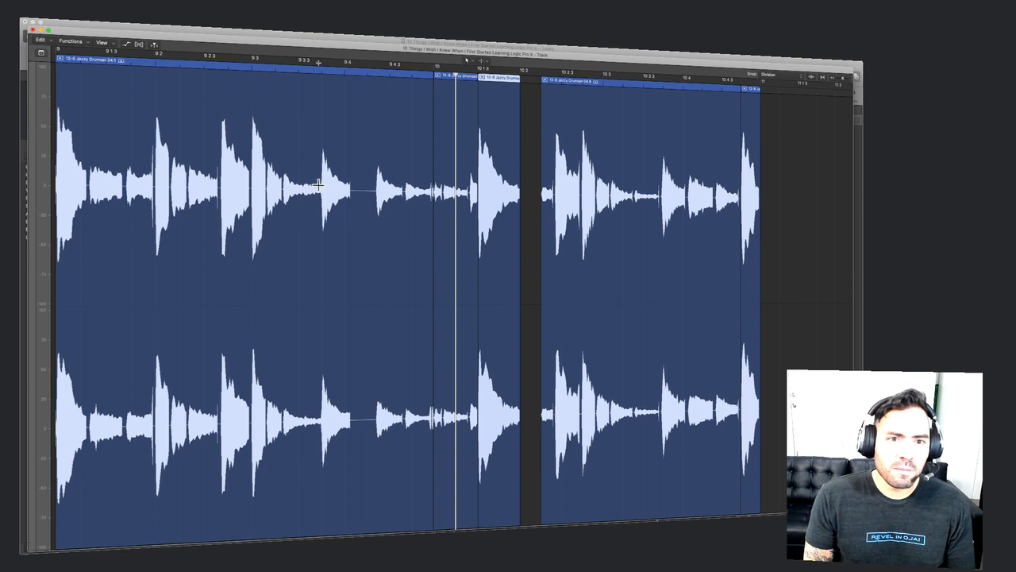
Isolate the short drum hit just before 9.4, repeat it four times, and close the Audio Track Editor window.
left_click_drag(321, 189, 336, 185)
key("super+r")
key("super+r")
key("super+r")
key("super+r")
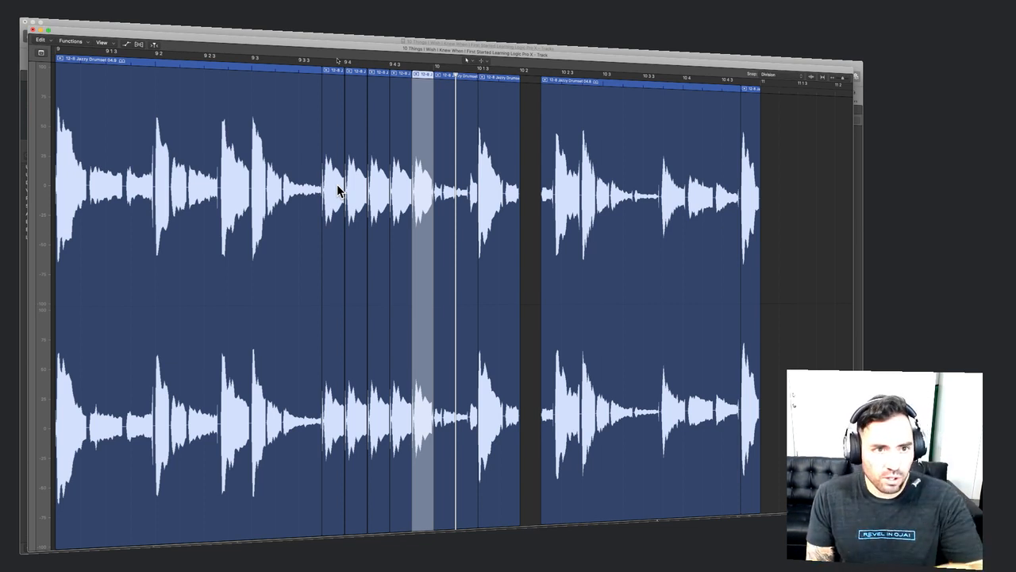
left_click(33, 30)
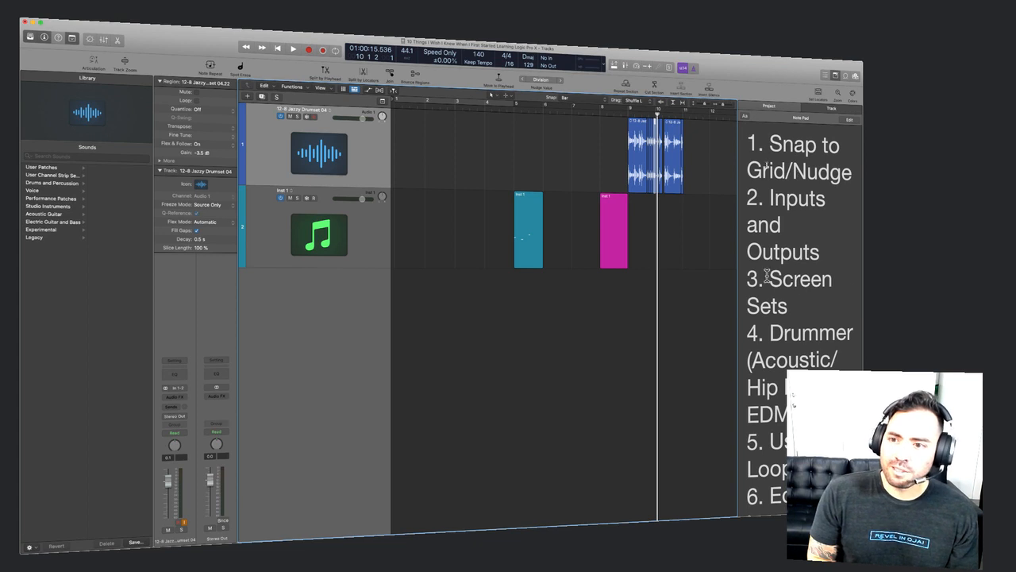
left_click(688, 257)
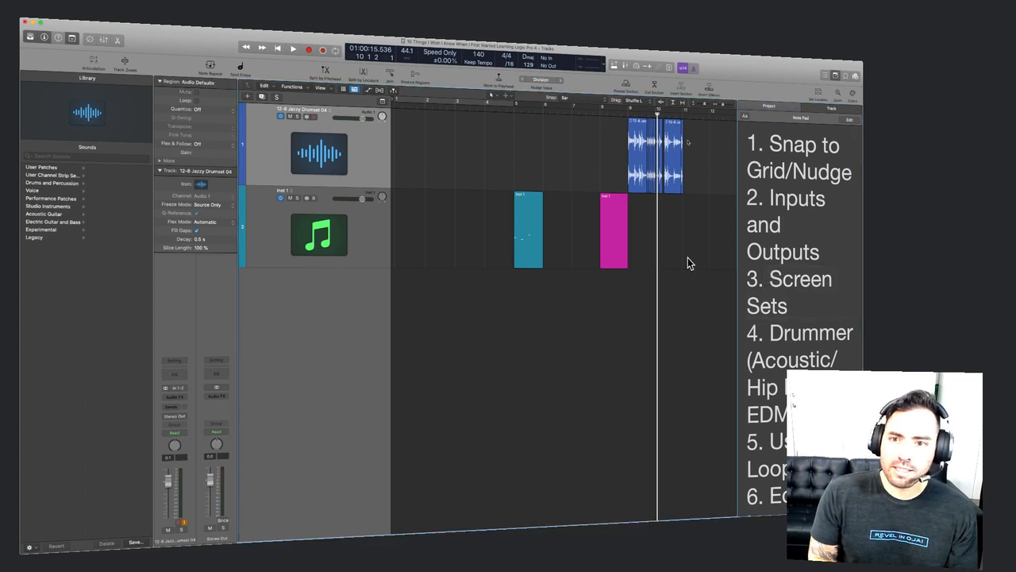
Open the bar 5 MIDI region in a separate Piano Roll window and move that window to Desktop 6.
left_click(545, 228)
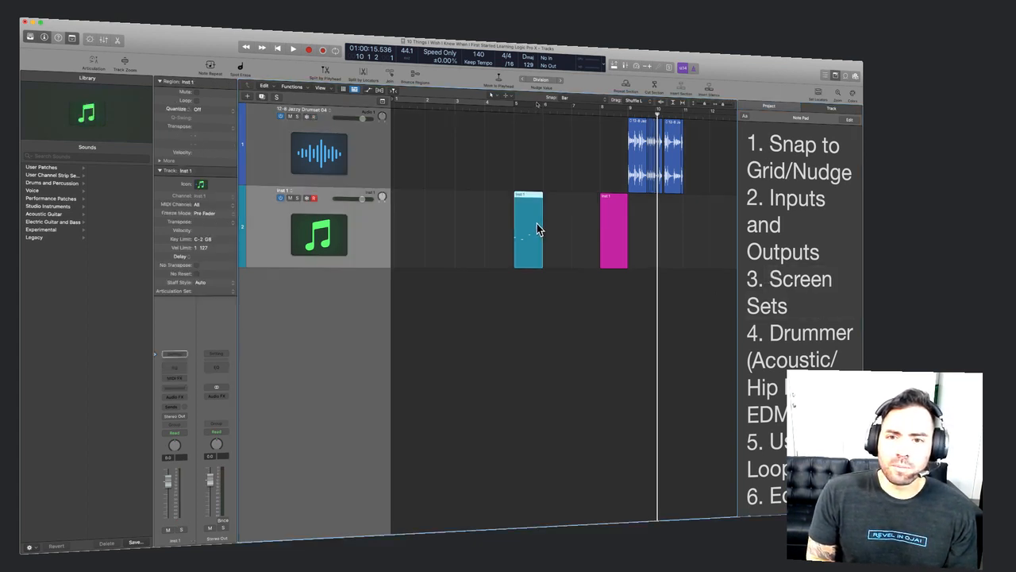
left_click(225, 33)
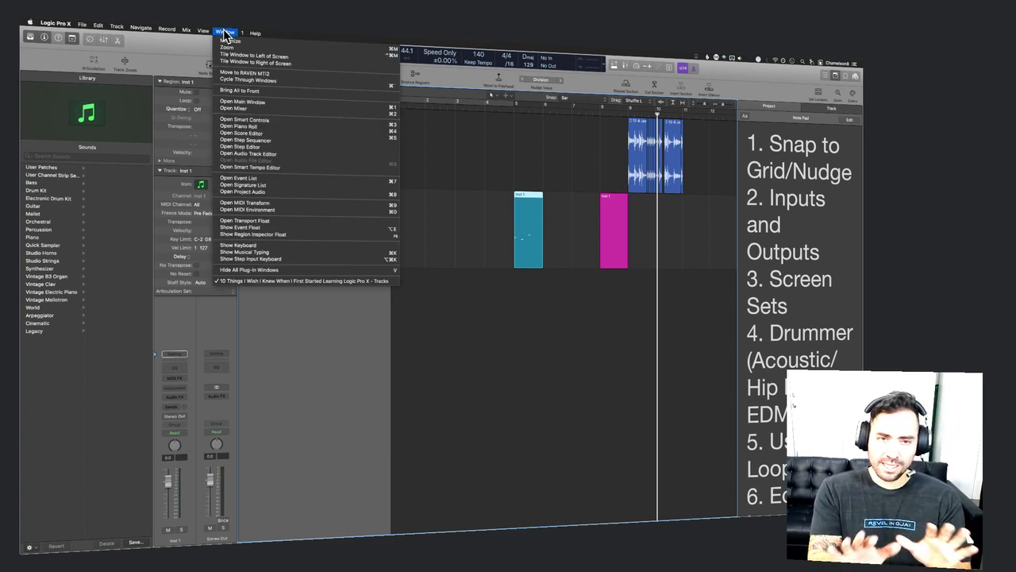
left_click(492, 216)
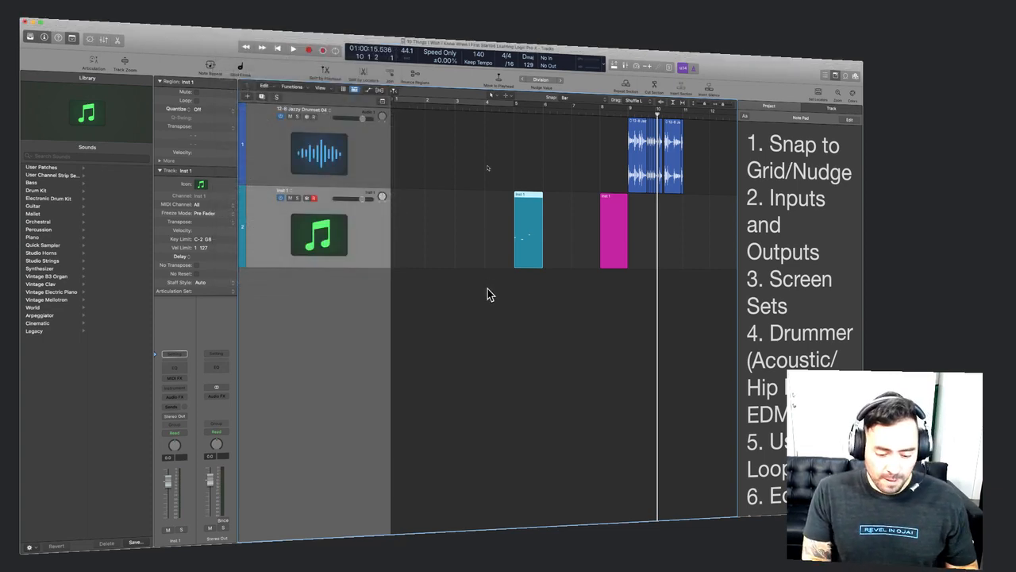
key("super+4")
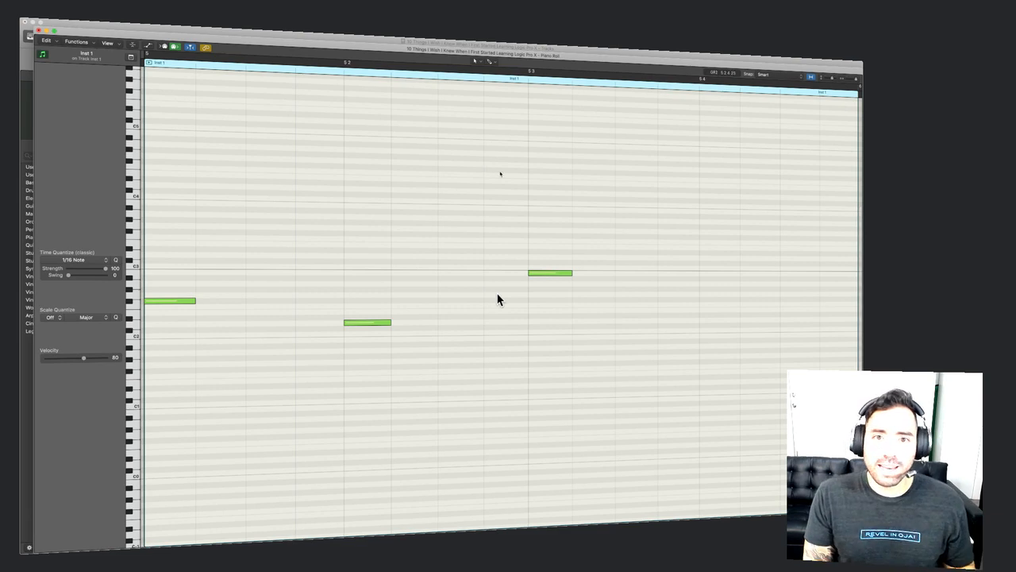
key("ctrl+Up")
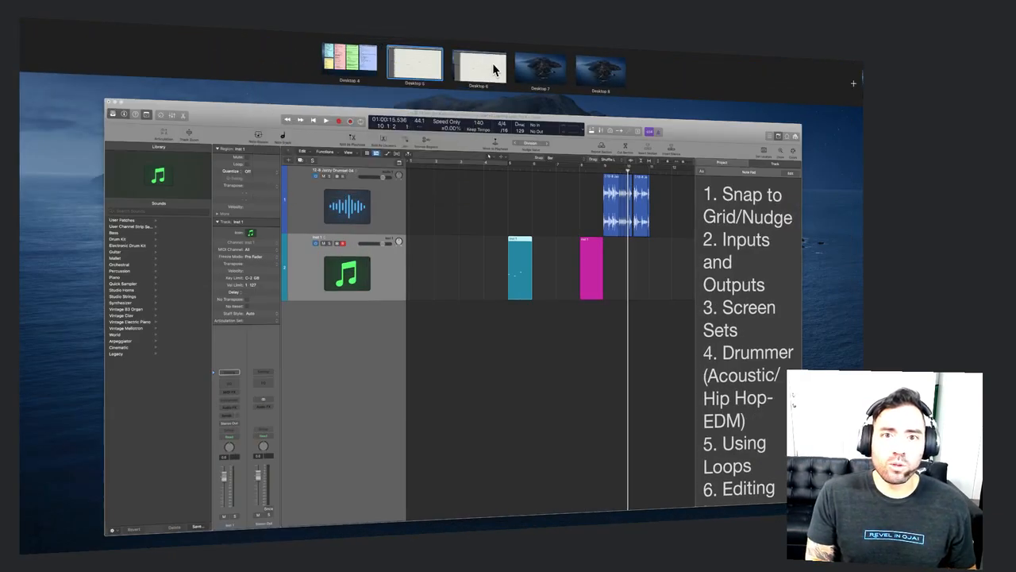
left_click(427, 295)
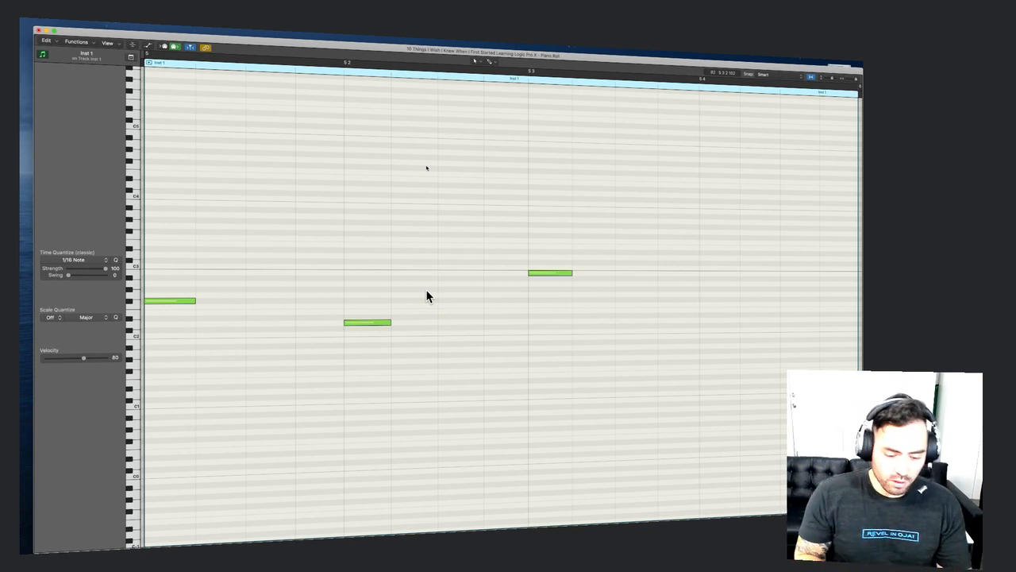
Open the Mixer in a separate window and move it to Desktop 7.
key("x")
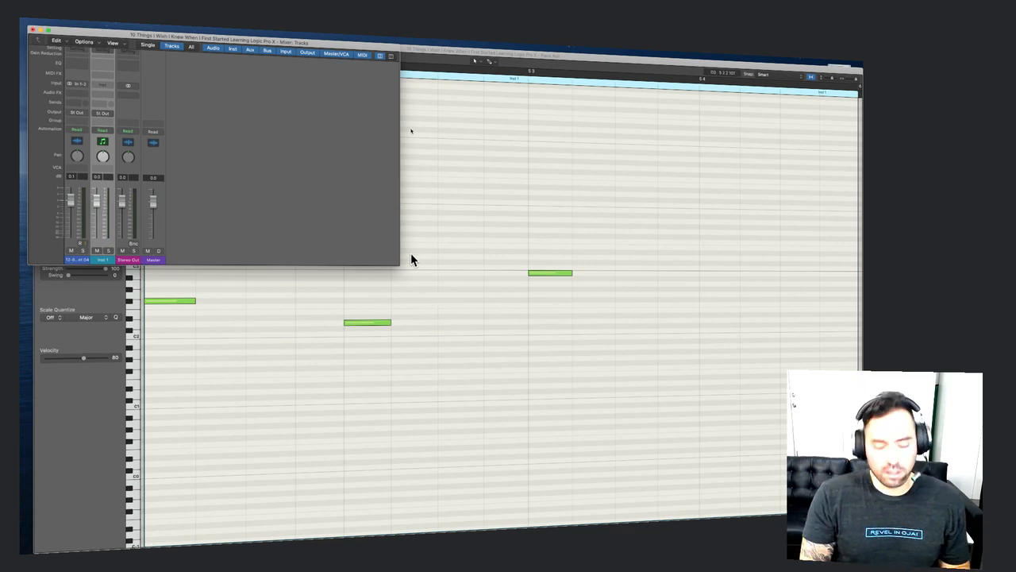
key("ctrl+Up")
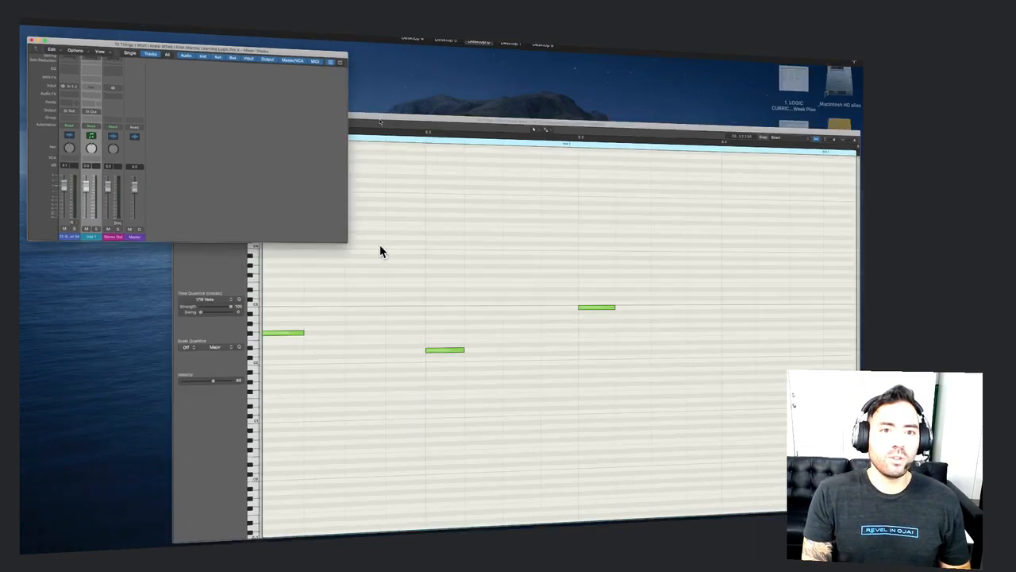
left_click_drag(220, 120, 556, 75)
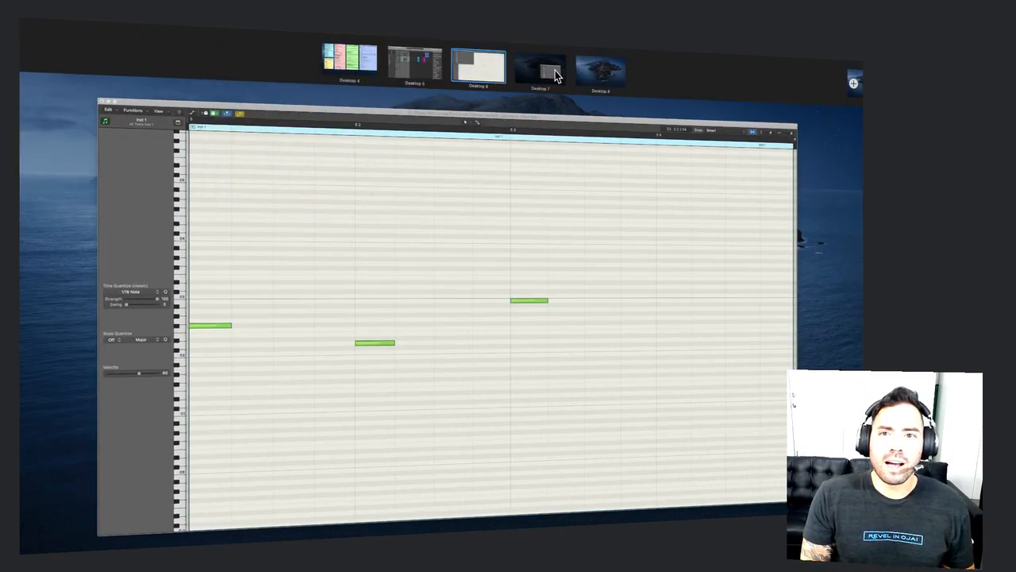
left_click(419, 66)
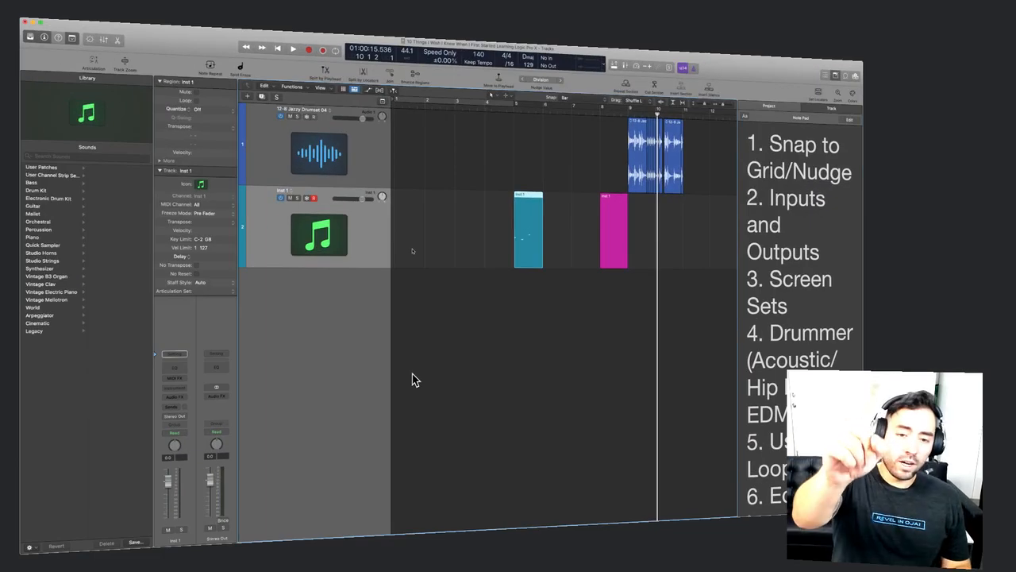
key("ctrl+Right")
key("ctrl+Right")
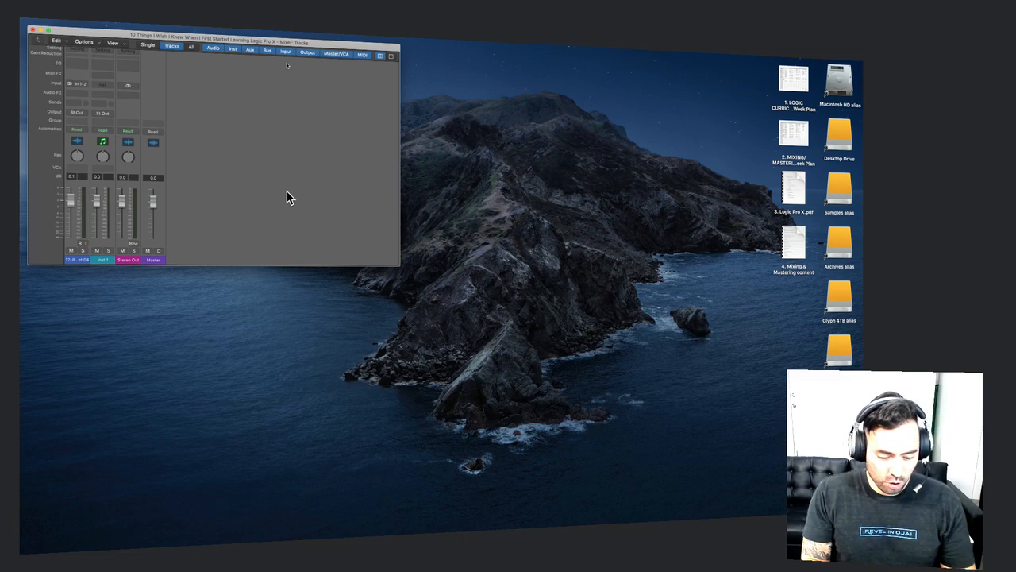
key("ctrl+super+f")
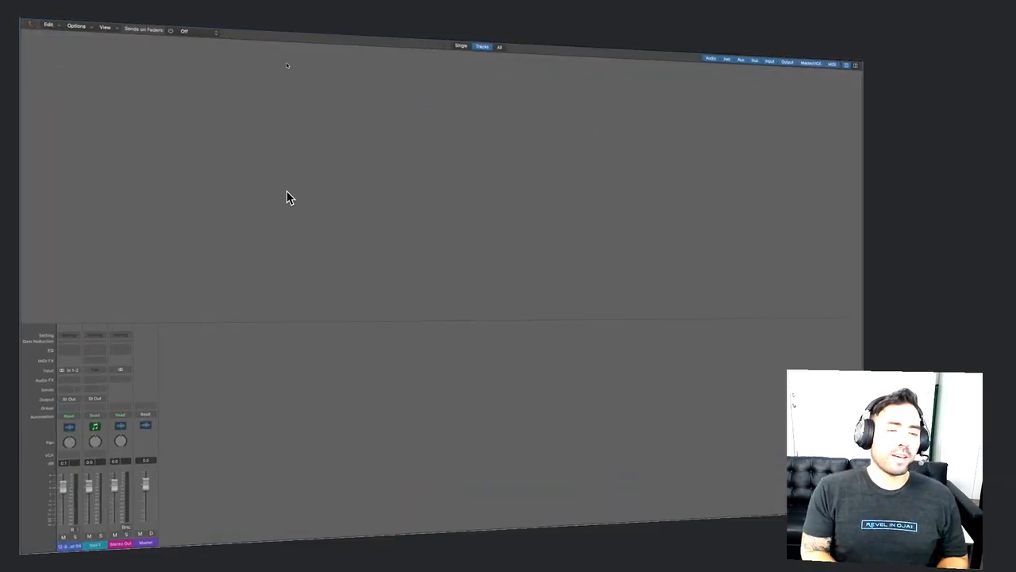
Switch back and forth between the desktops to view the Tracks window and the full-screen Mixer.
key("ctrl+Left")
key("ctrl+Left")
key("ctrl+Left")
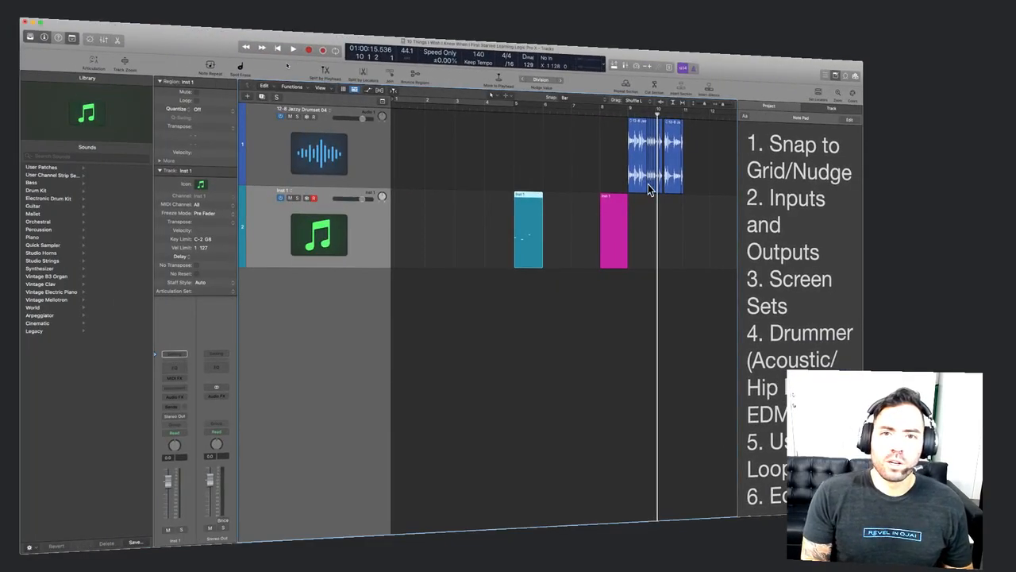
key("ctrl+Right")
key("ctrl+Right")
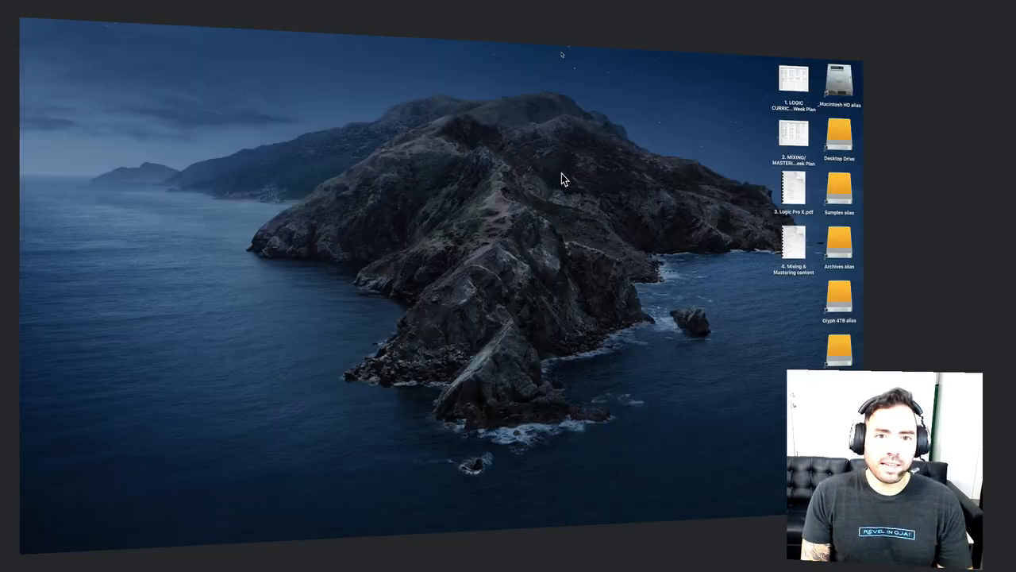
key("ctrl+Left")
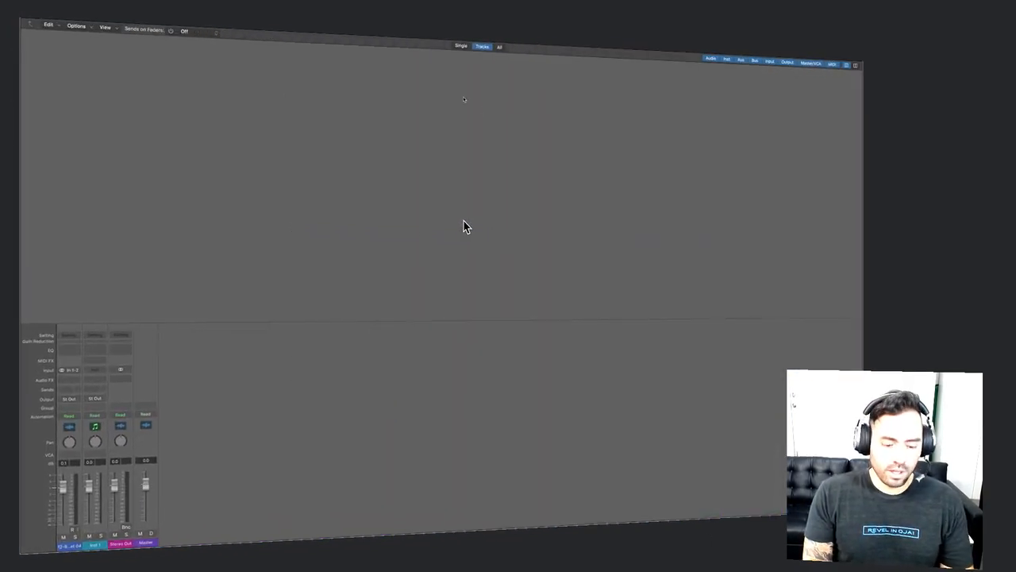
key("ctrl+Right")
key("ctrl+Left")
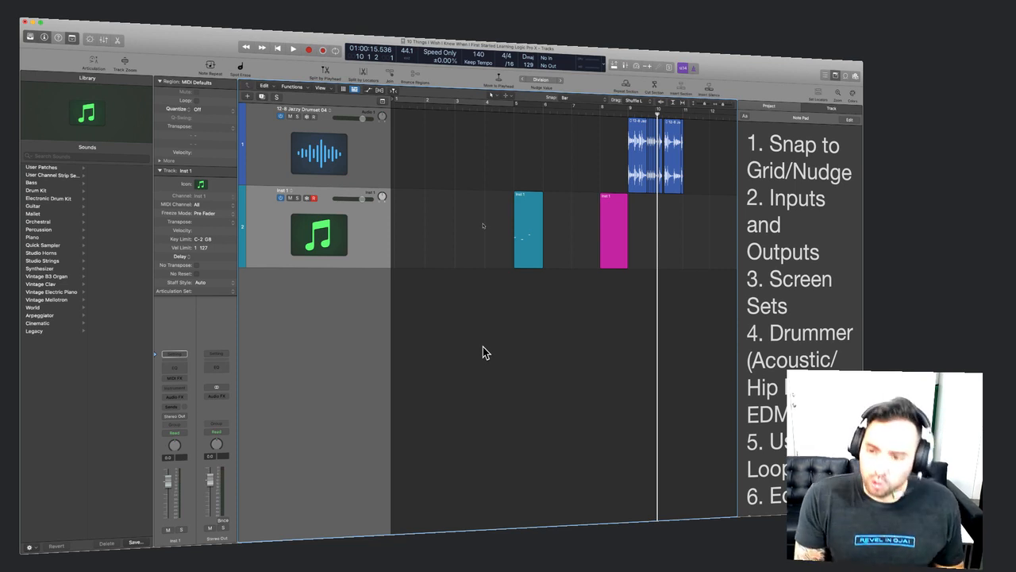
scroll(483, 347, "down", 4)
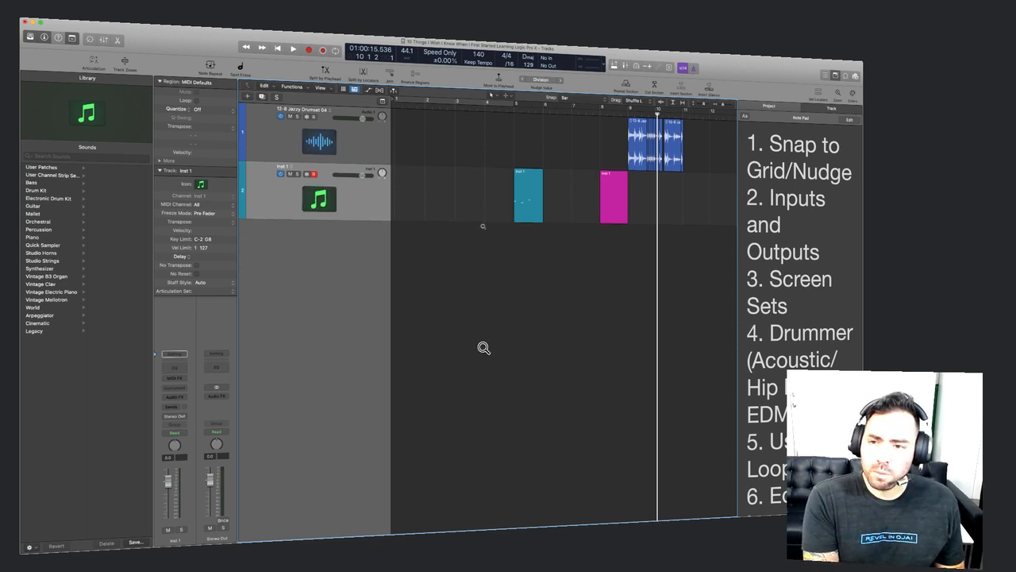
scroll(483, 347, "up", 5)
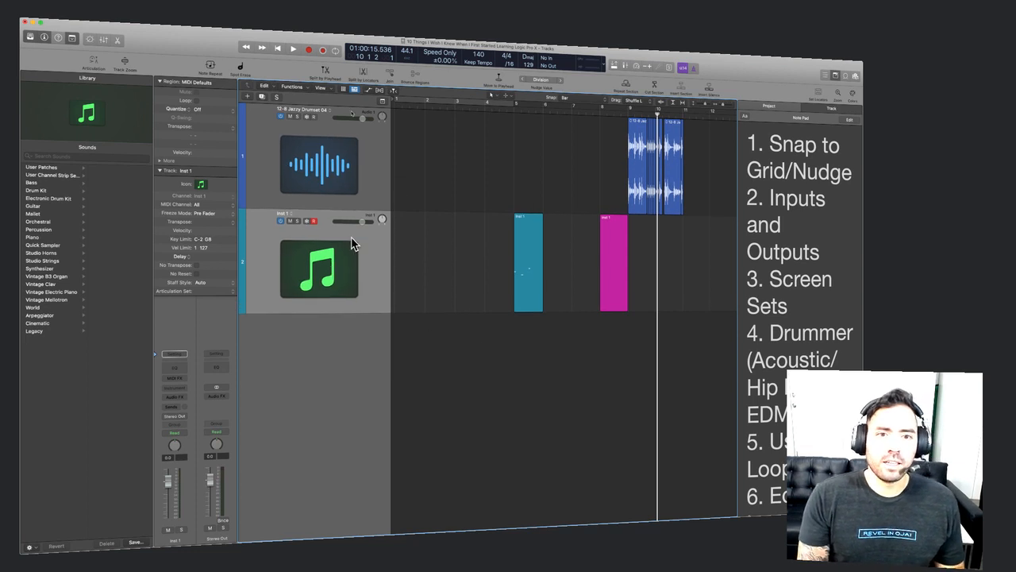
Delete the software instrument track and the jazzy drumset audio track together with their regions.
left_click(352, 247)
key("Delete")
key("Delete")
key("Delete")
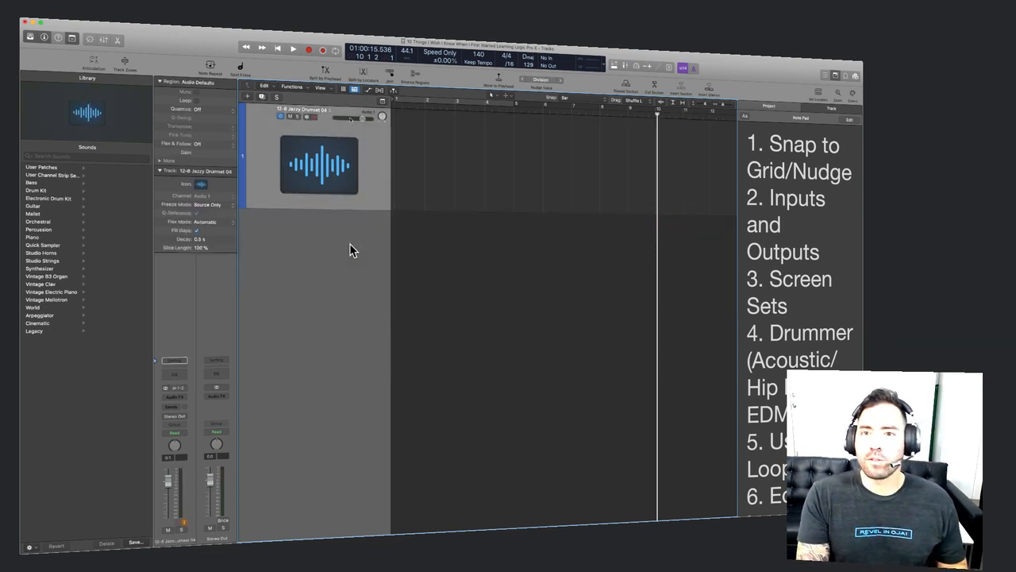
key("Delete")
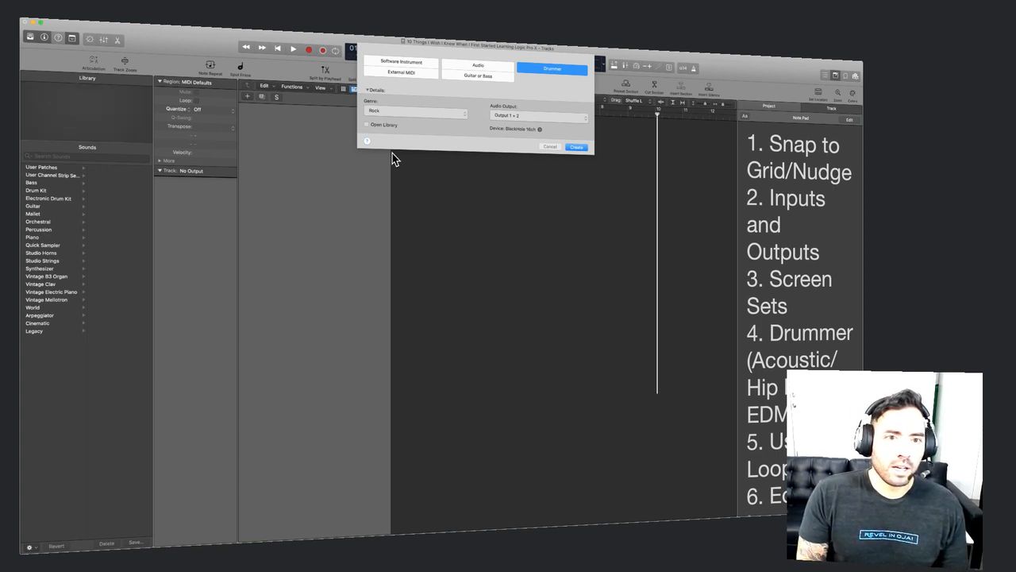
Create a Drummer track with the Rock genre and a second Drummer track with the Hip Hop genre.
key("Return")
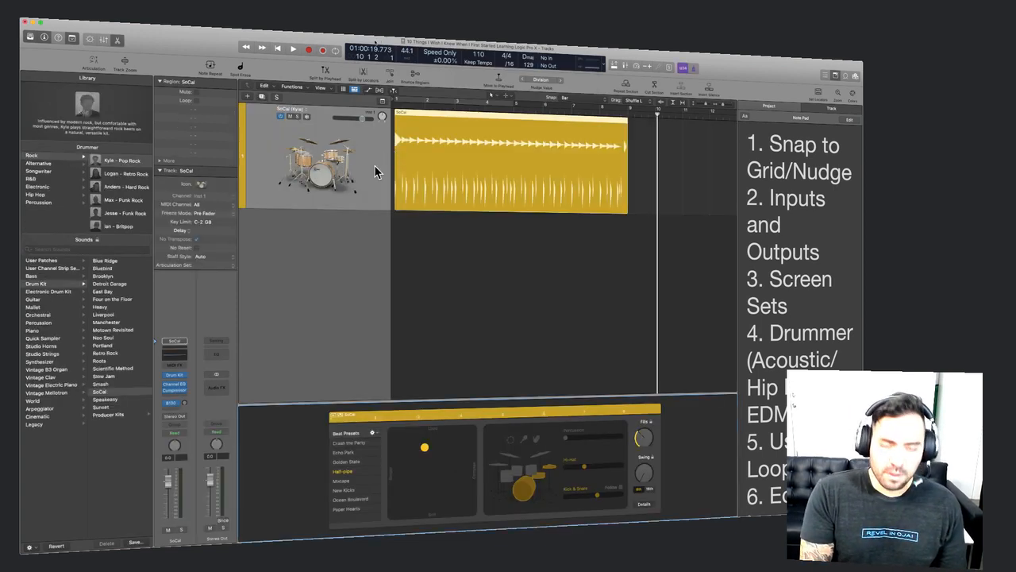
key("alt+super+n")
left_click(399, 114)
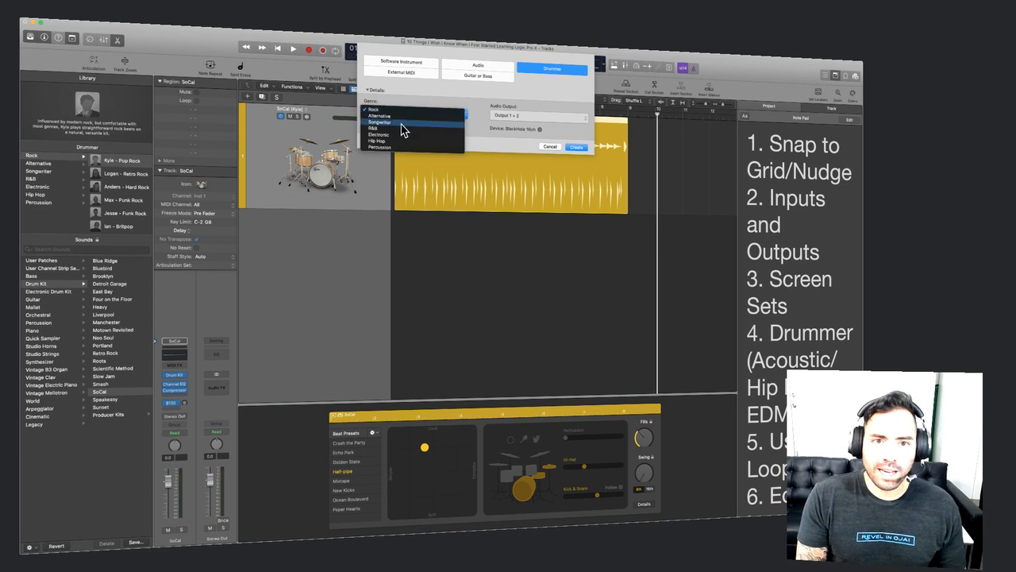
left_click(404, 141)
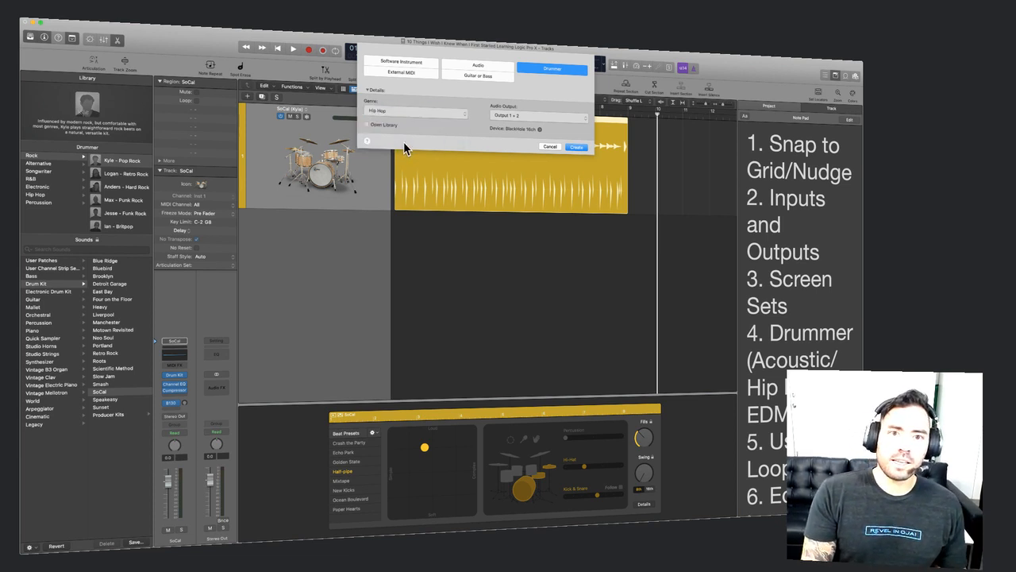
key("Return")
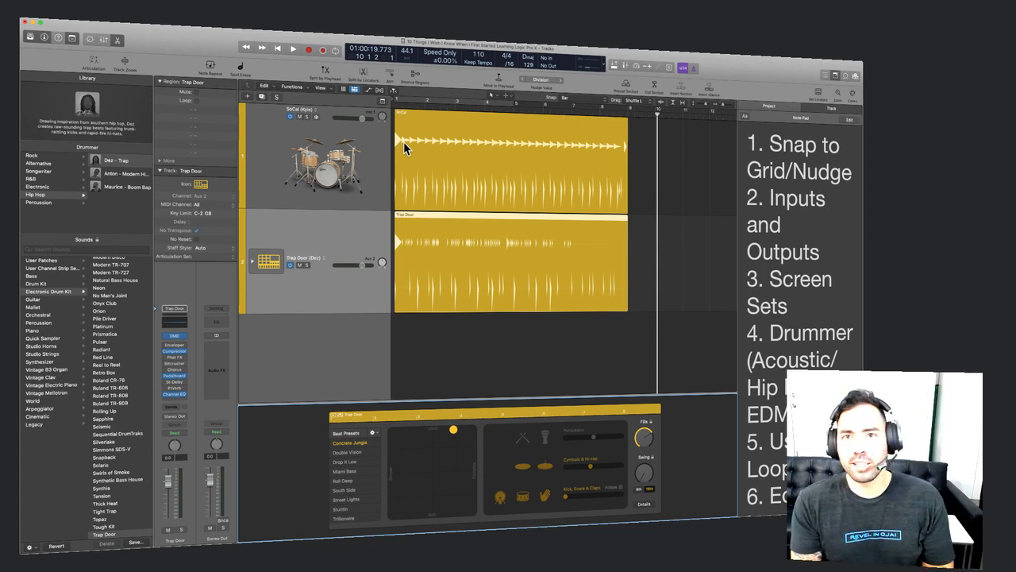
Solo the SoCal drummer track and listen to its beat from the project start to about bar 4.
left_click(306, 117)
key("Return")
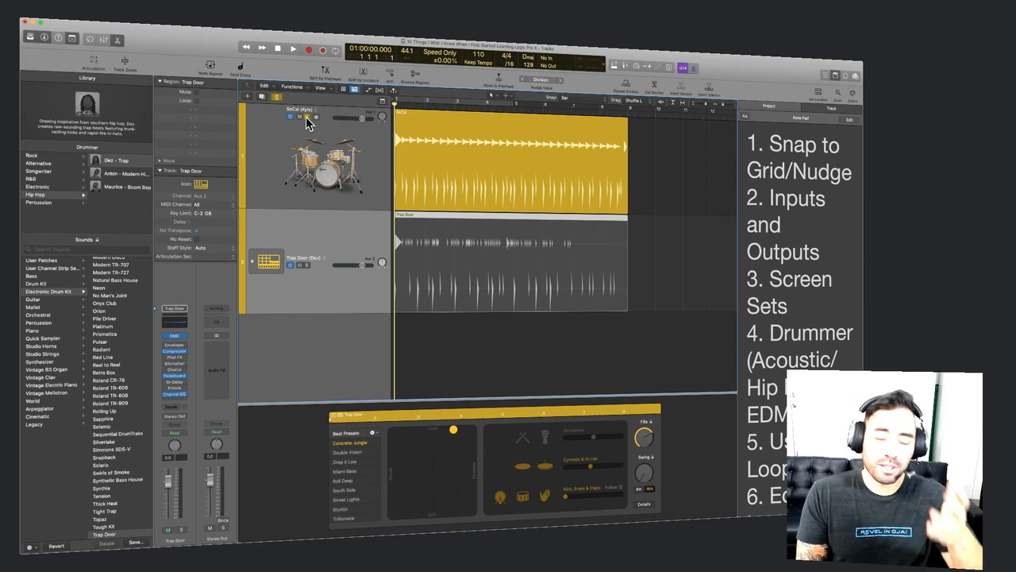
key("space")
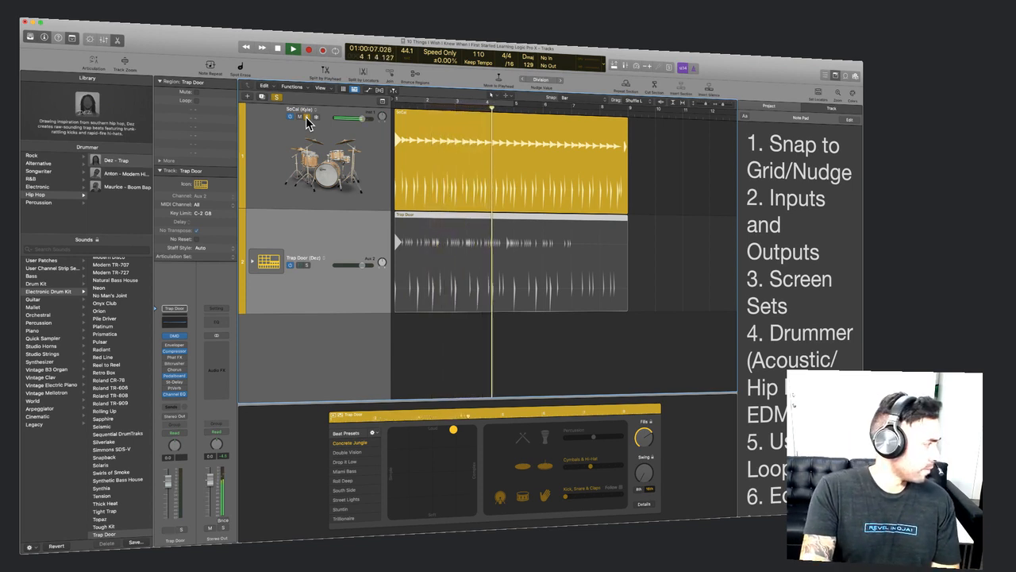
key("space")
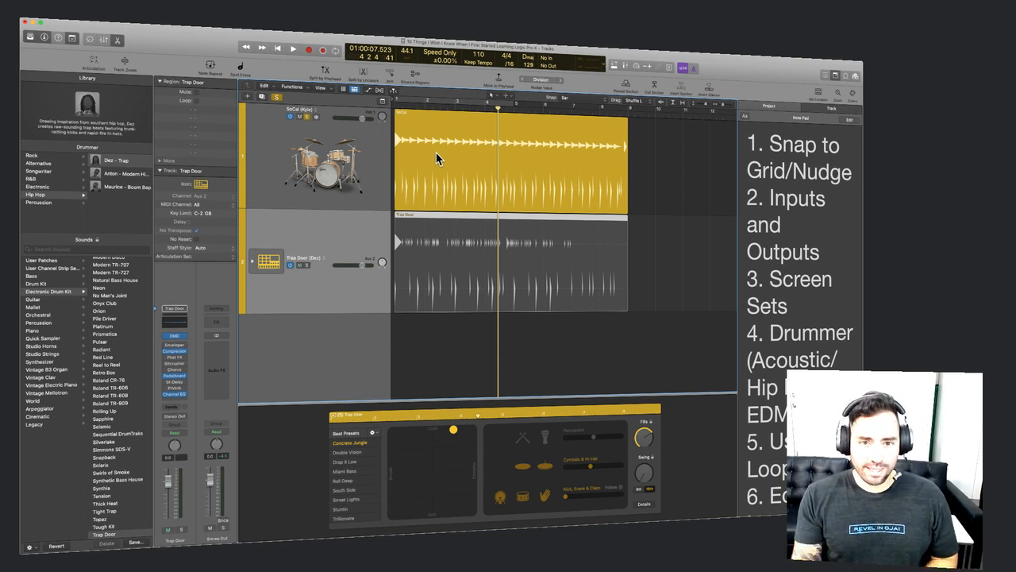
Switch the solo from the SoCal track to the Trap Door track and play its beat from the start.
left_click(323, 124)
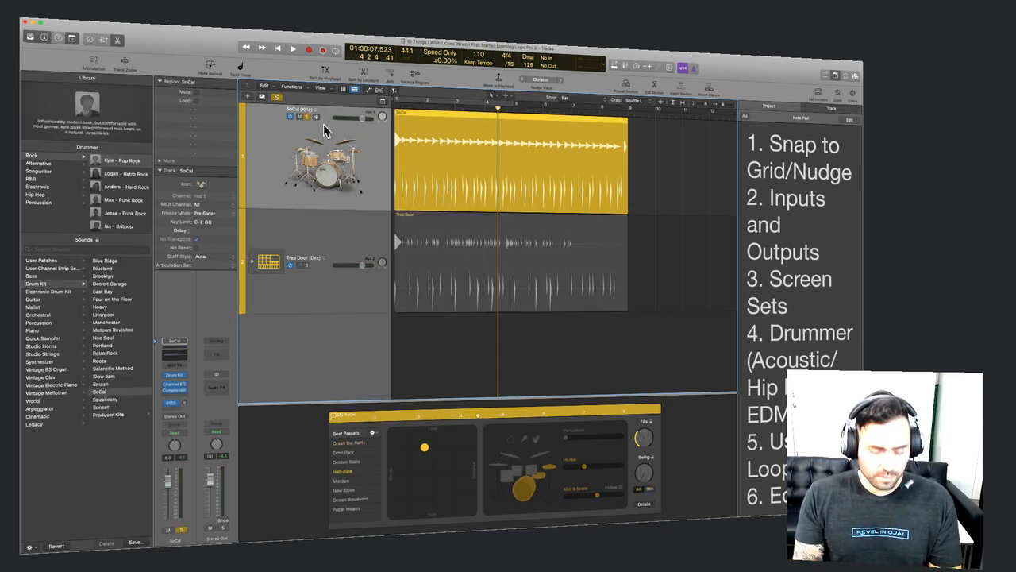
key("s")
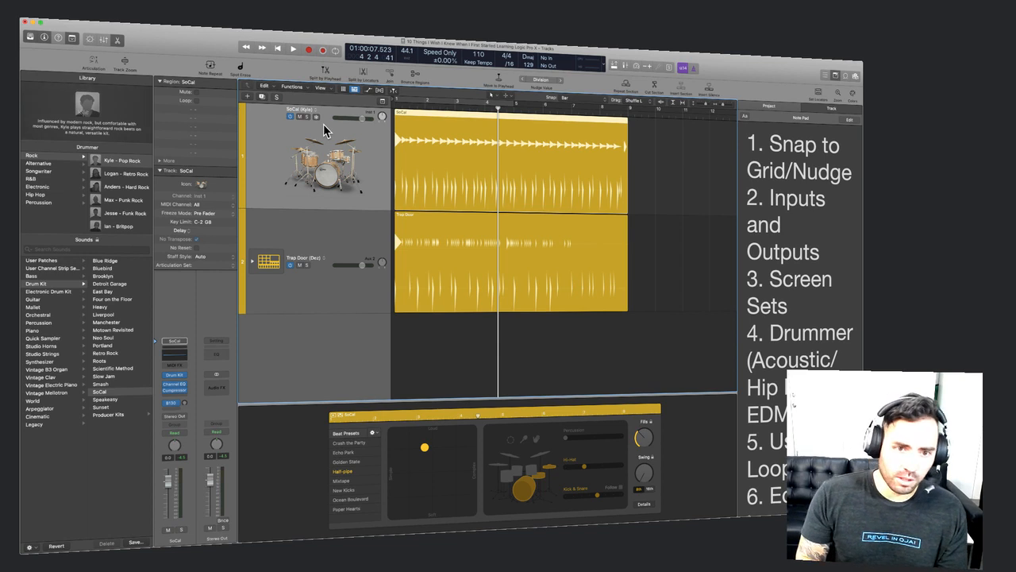
key("Down")
key("s")
key("Return")
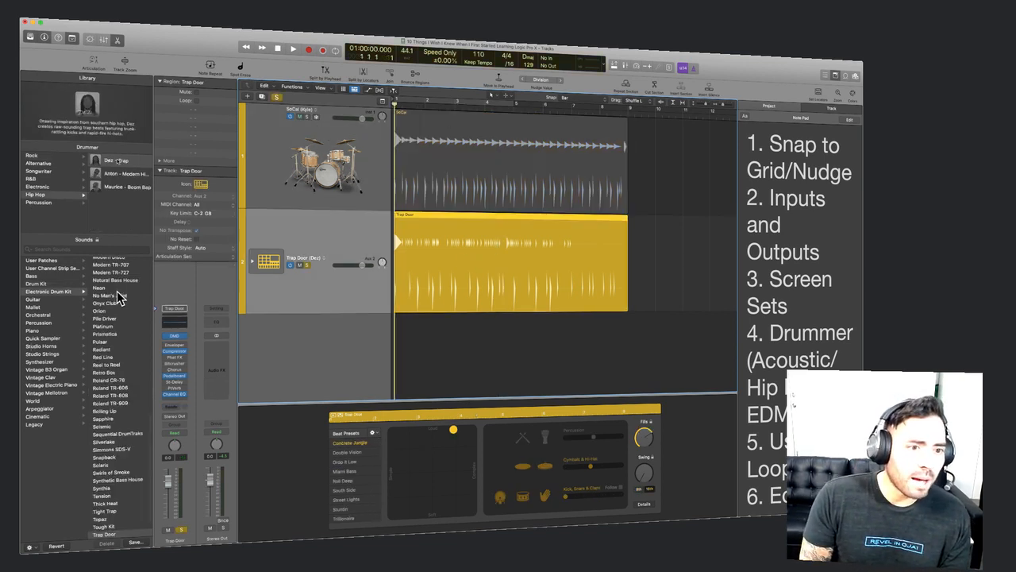
key("space")
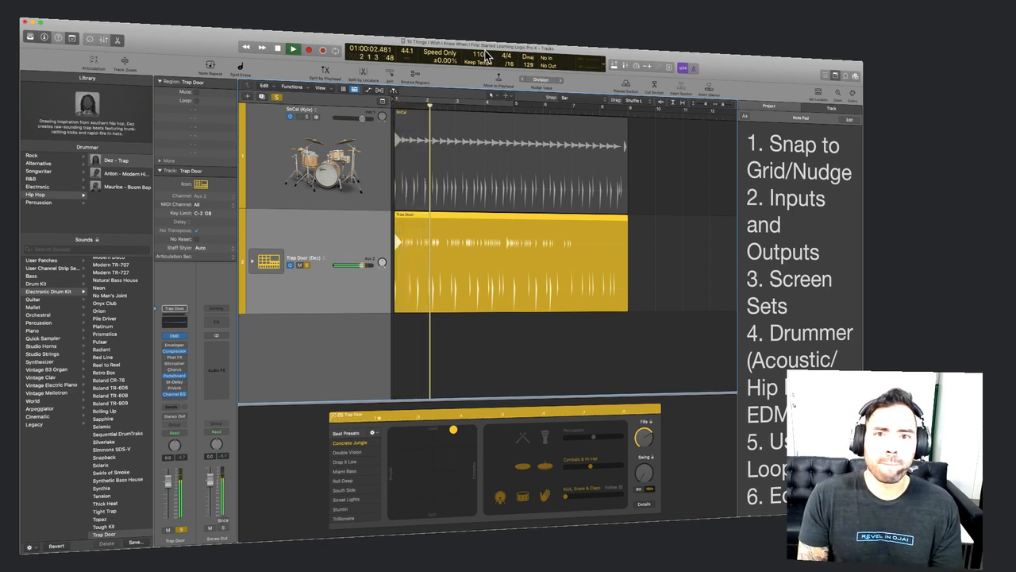
Set the project tempo to 127, replay the Trap Door beat from the start and turn off its solo.
type("12")
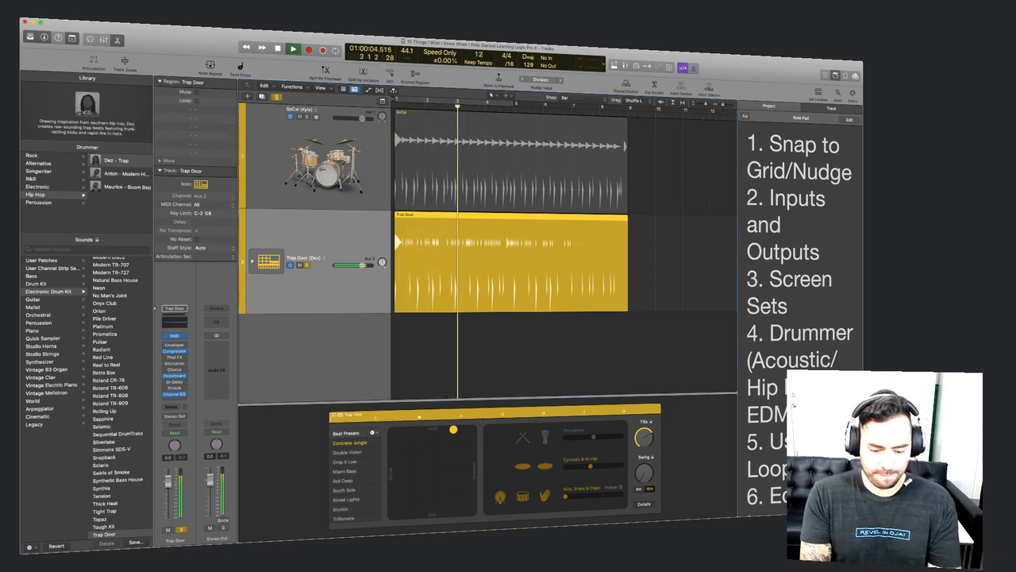
type("7")
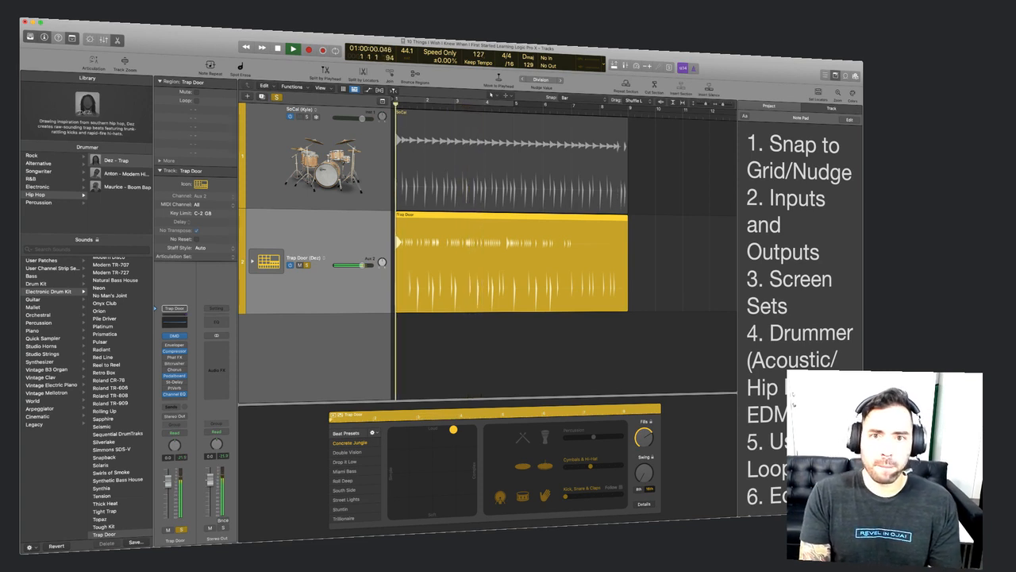
key("Return")
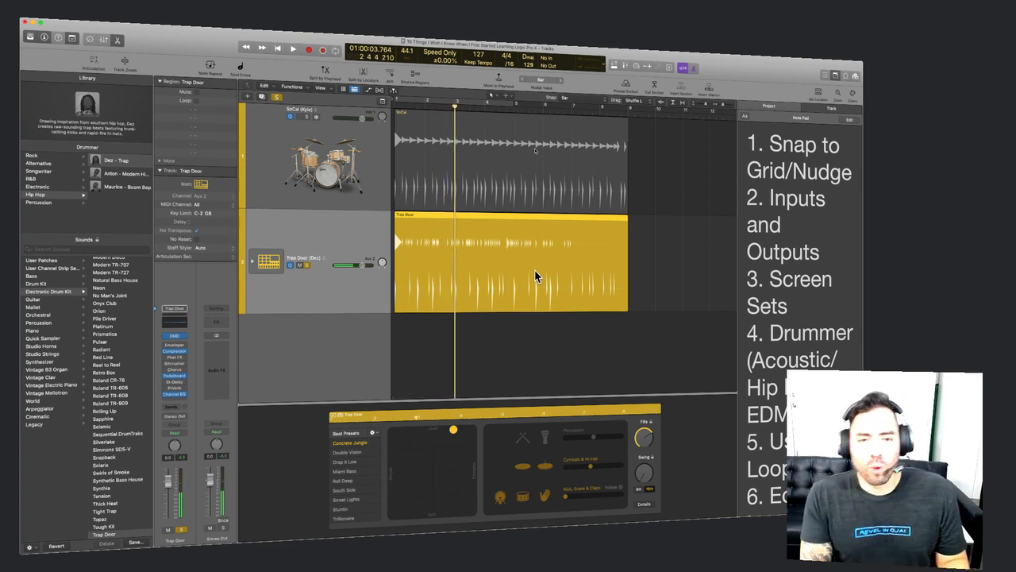
left_click(307, 266)
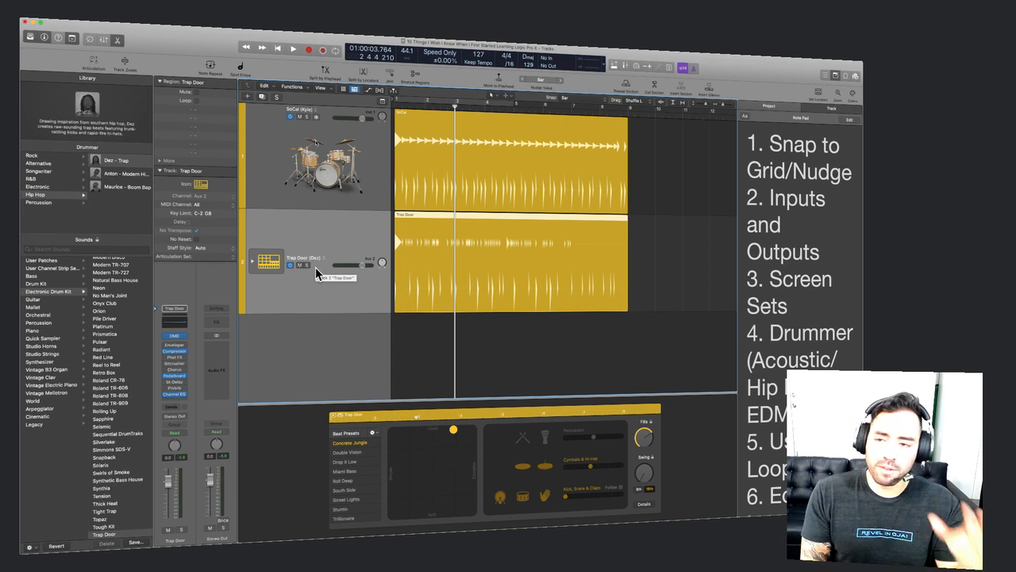
Hide the Library and inspector and show the detail settings of the SoCal drummer.
left_click(336, 156)
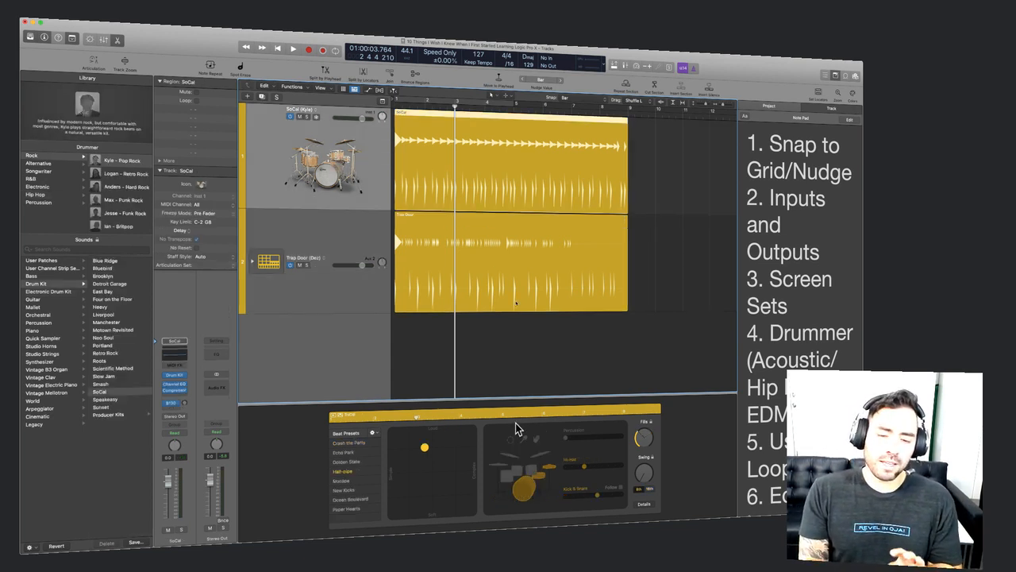
key("y")
key("i")
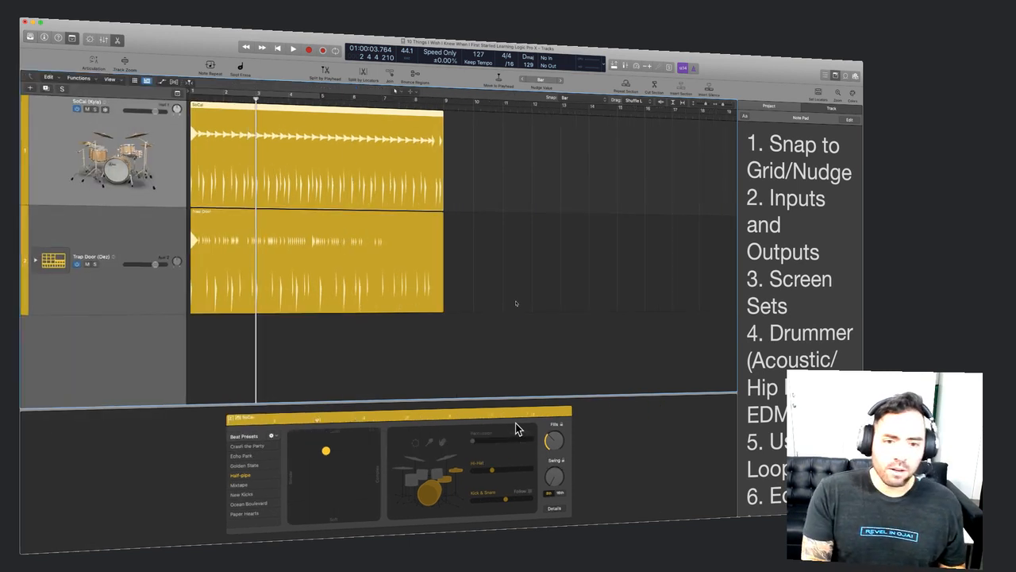
left_click(555, 510)
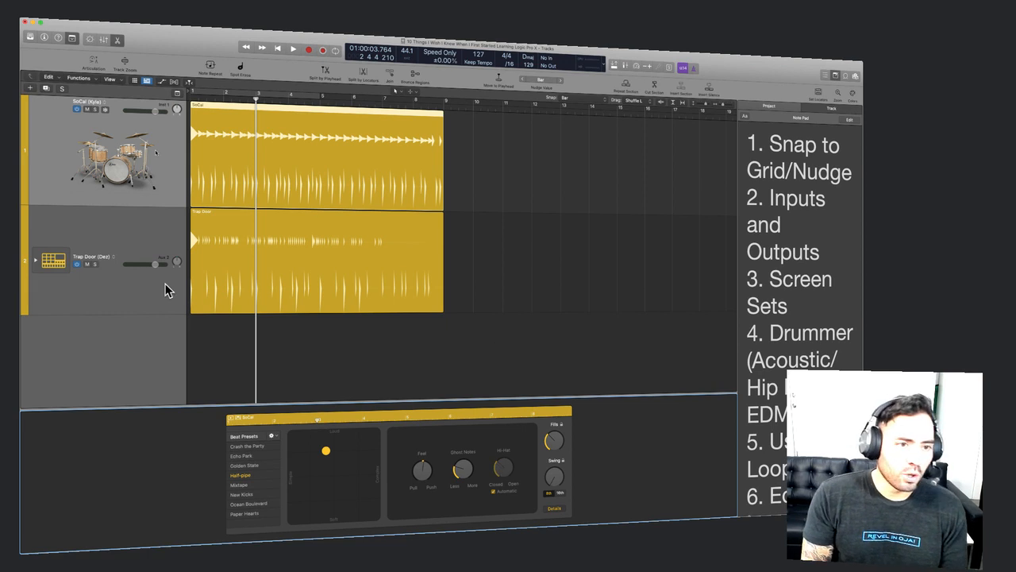
Show the Trap Door drummer's detail settings and lower its Fills amount to below half, trying the Fills lock on and off.
left_click(111, 246)
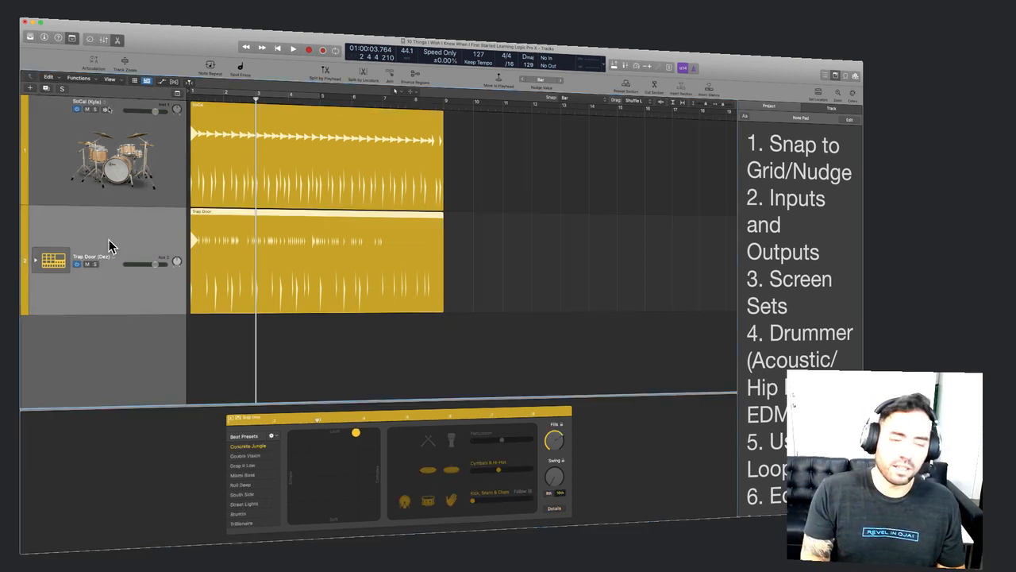
left_click(559, 510)
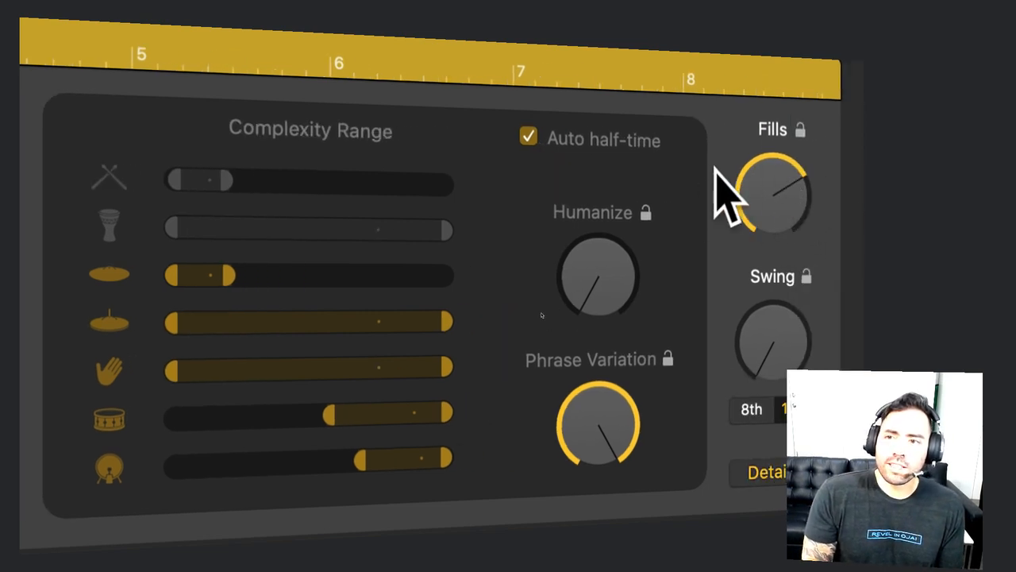
left_click_drag(744, 181, 751, 111)
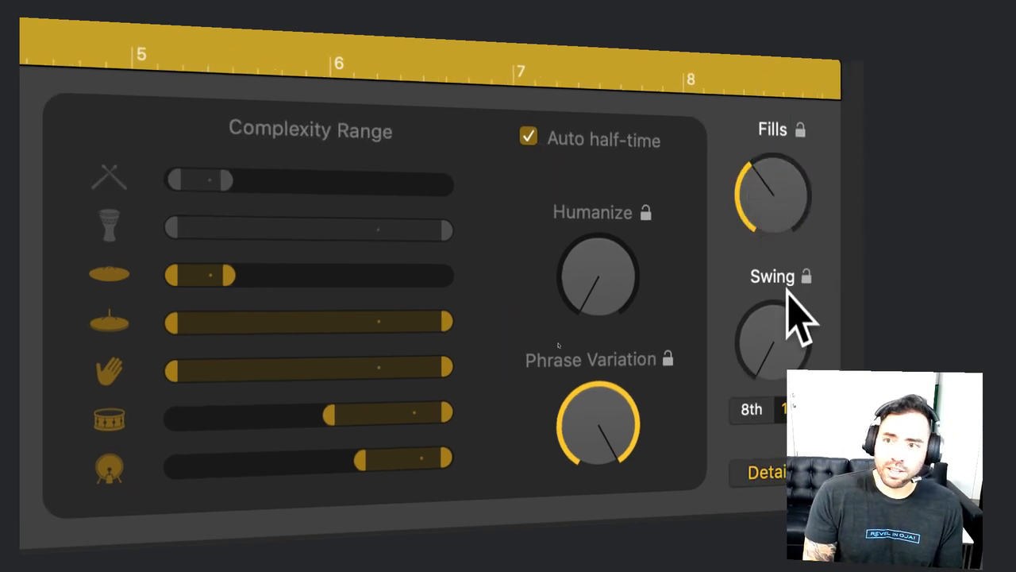
left_click(800, 130)
left_click(798, 131)
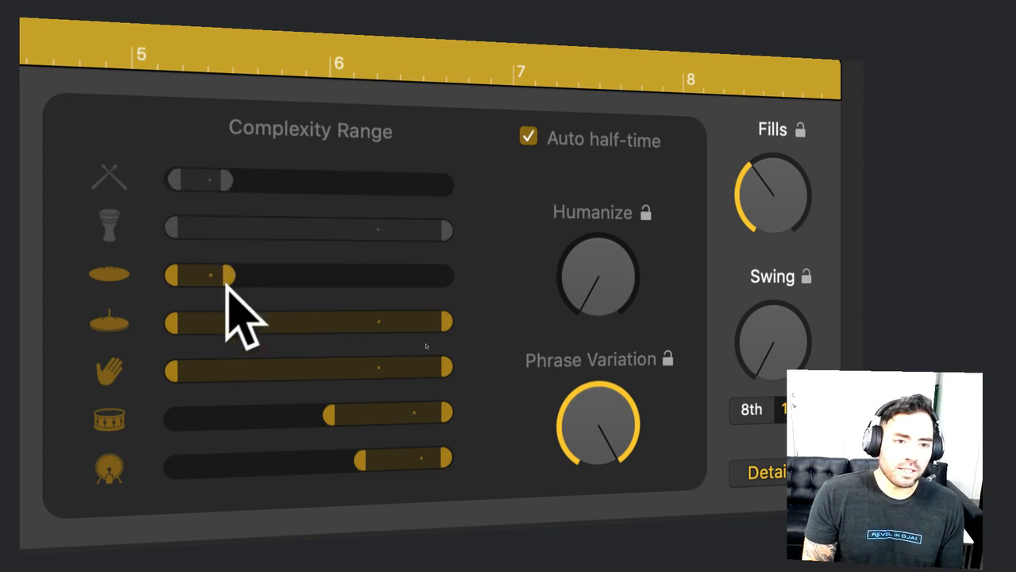
Widen the Trap Door cymbal complexity range so its upper limit sits slightly past halfway.
left_click_drag(227, 283, 457, 281)
mouse_move(173, 275)
left_mouse_down()
mouse_move(425, 283)
mouse_move(191, 278)
left_mouse_up()
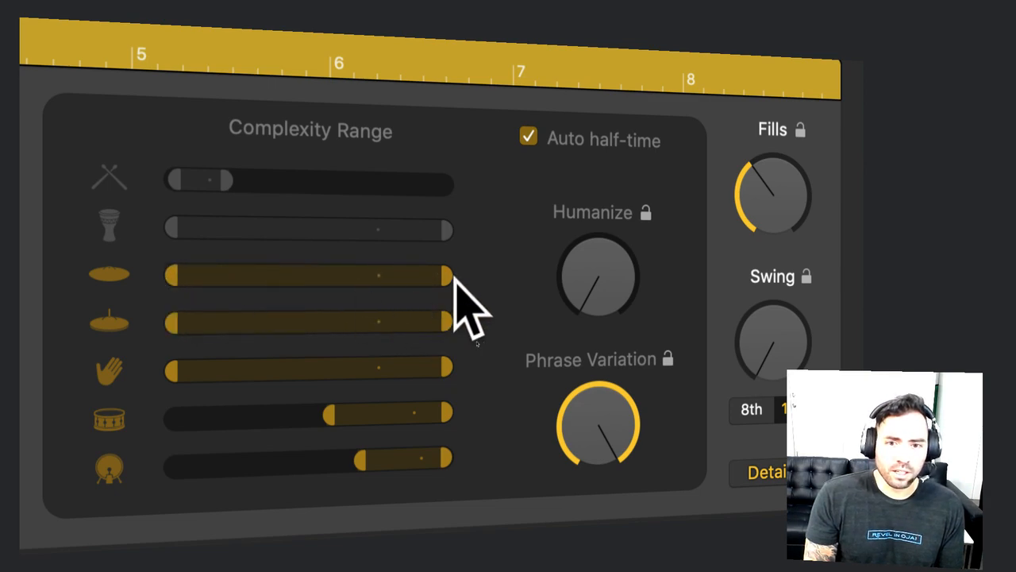
left_click_drag(454, 280, 339, 286)
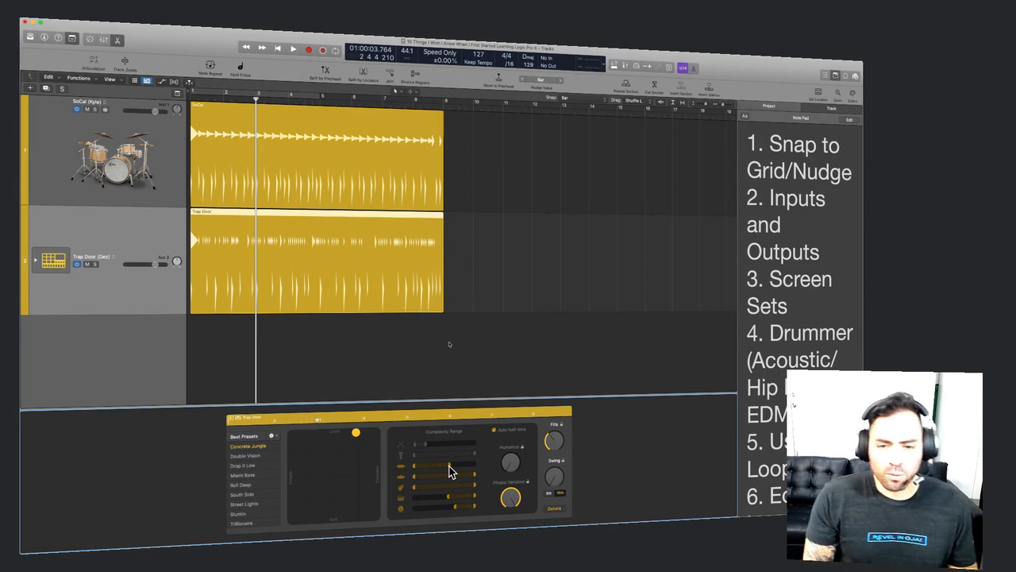
Solo the Trap Door track, enlarge the regions horizontally and return the playhead to the project start.
left_click(94, 264)
key("super+Right")
key("super+Right")
key("super+Right")
key("super+Right")
scroll(462, 297, "left", 5)
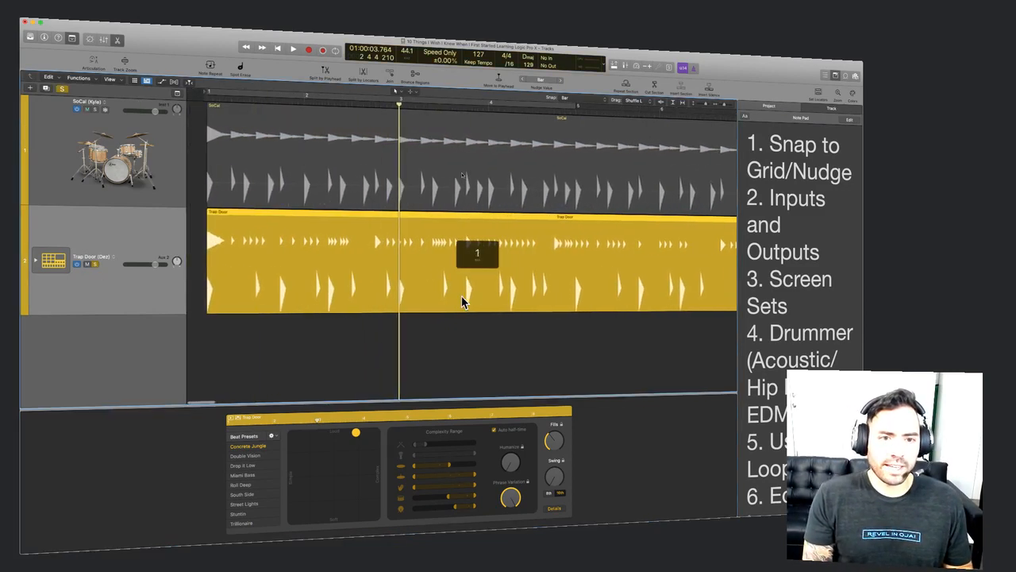
scroll(463, 297, "right", 1)
key("Return")
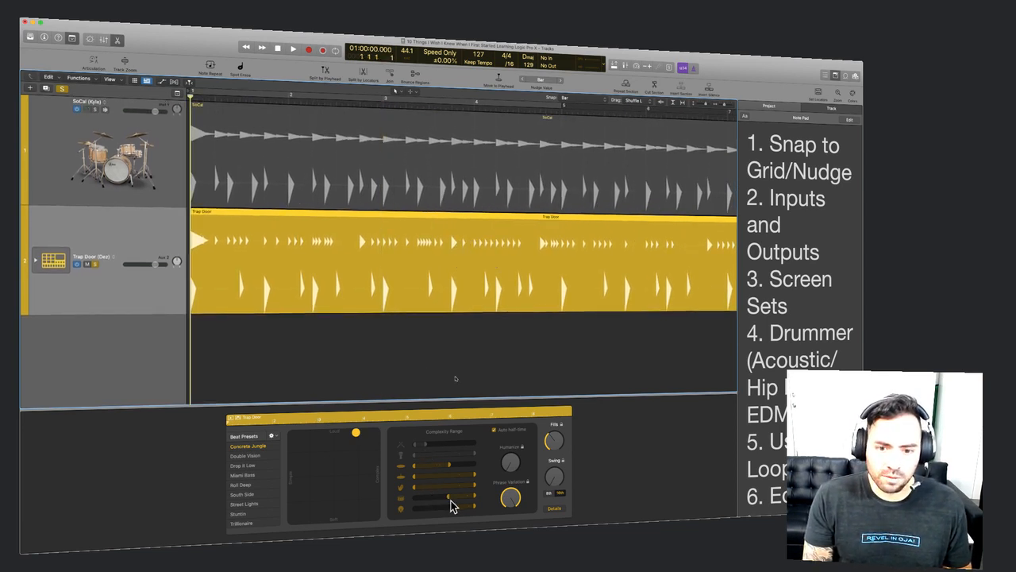
Raise the lower limits of Trap Door's snare and hi-hat complexity ranges to near maximum, then deselect the region.
left_click_drag(450, 497, 480, 496)
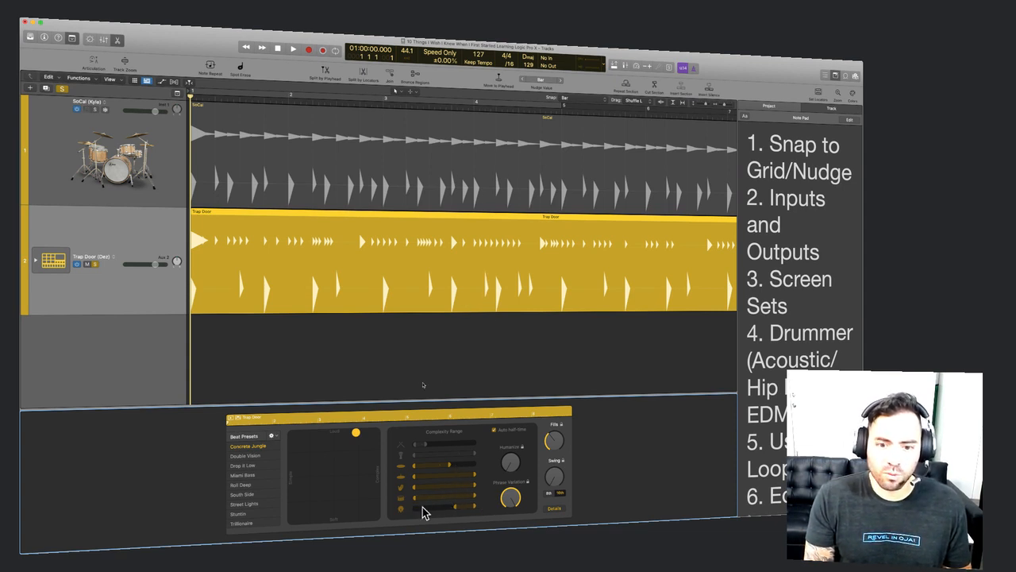
left_click_drag(455, 499, 470, 497)
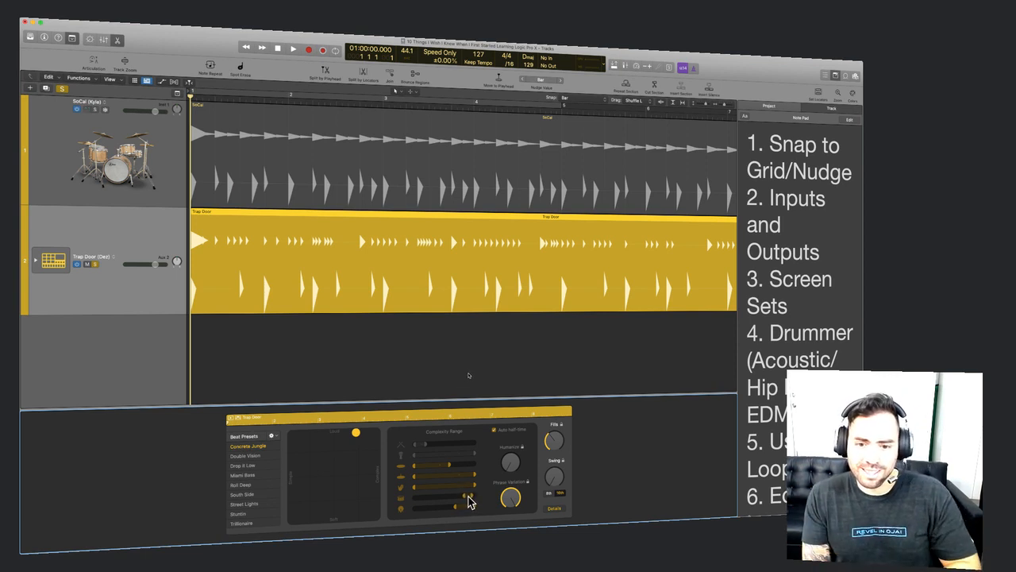
mouse_move(468, 501)
left_mouse_down()
mouse_move(416, 506)
mouse_move(468, 497)
left_mouse_up()
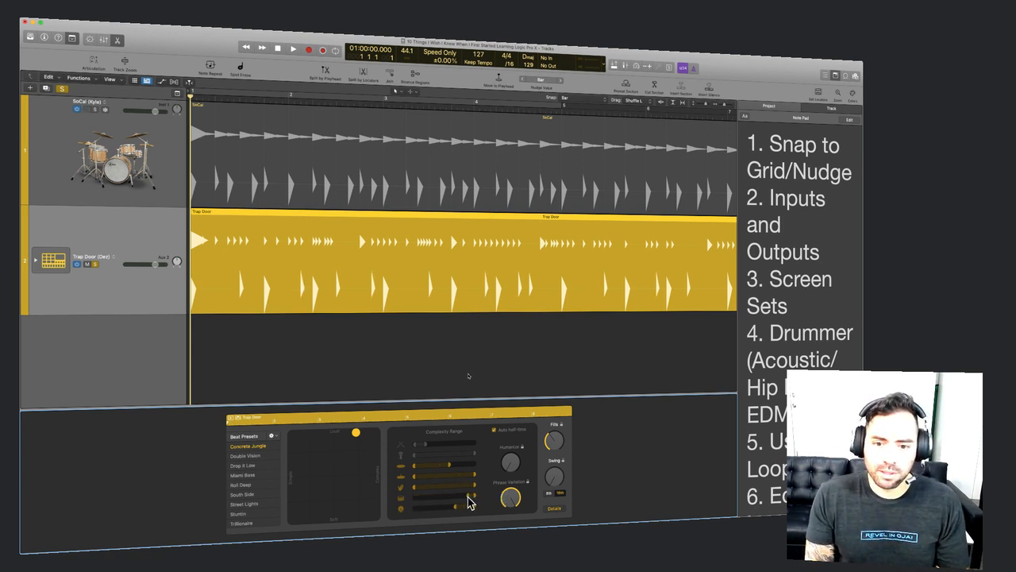
left_click_drag(415, 476, 477, 470)
left_click(427, 381)
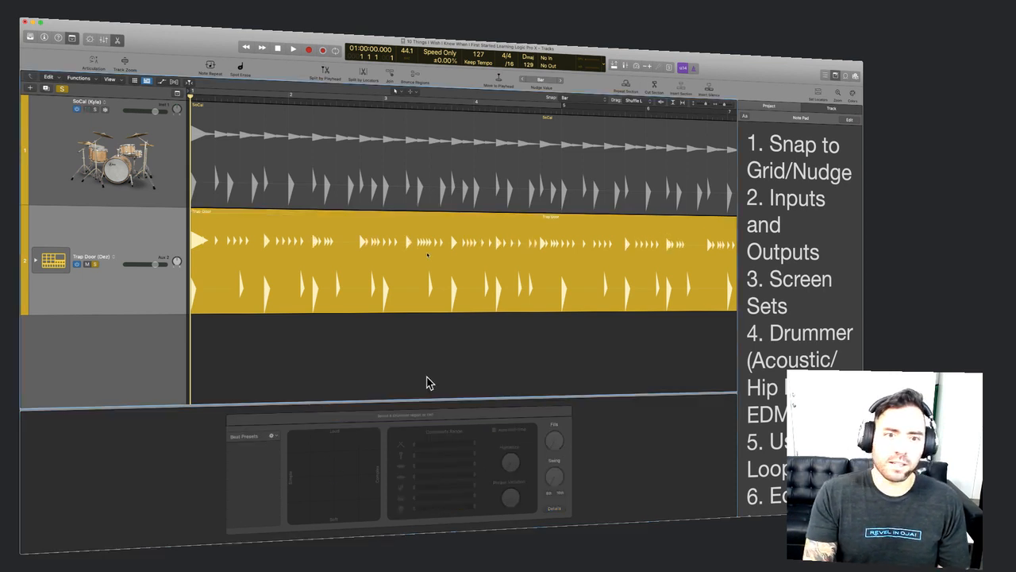
Play back the edited Trap Door region and bring the inspector back into view.
key("space")
left_click(415, 288)
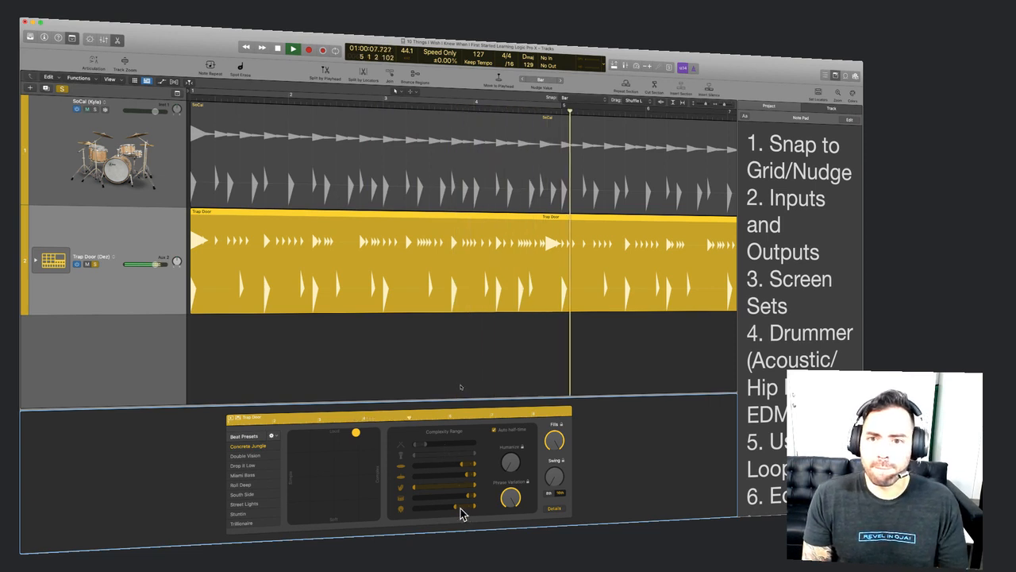
left_click(496, 376)
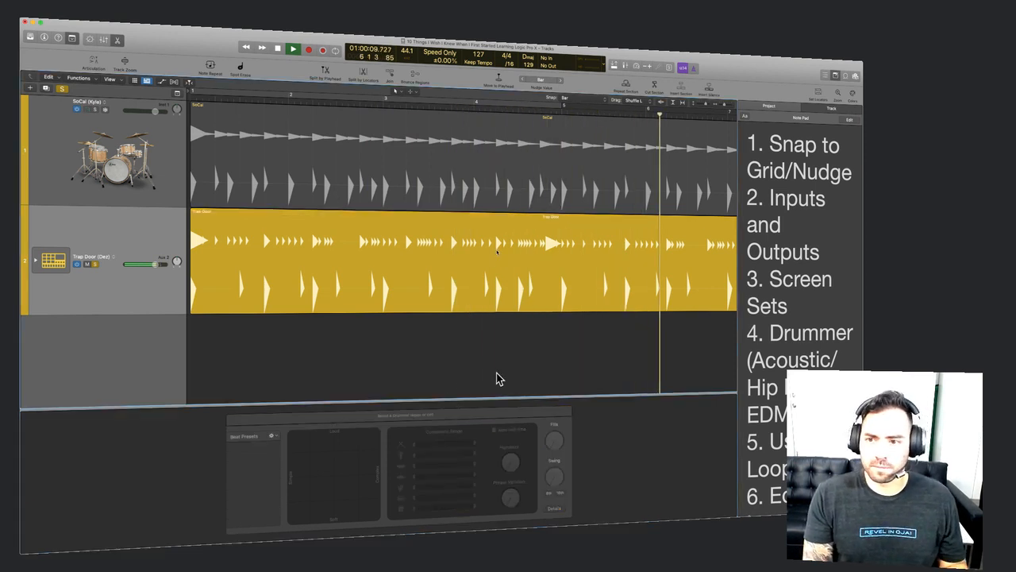
key("super+Left")
key("i")
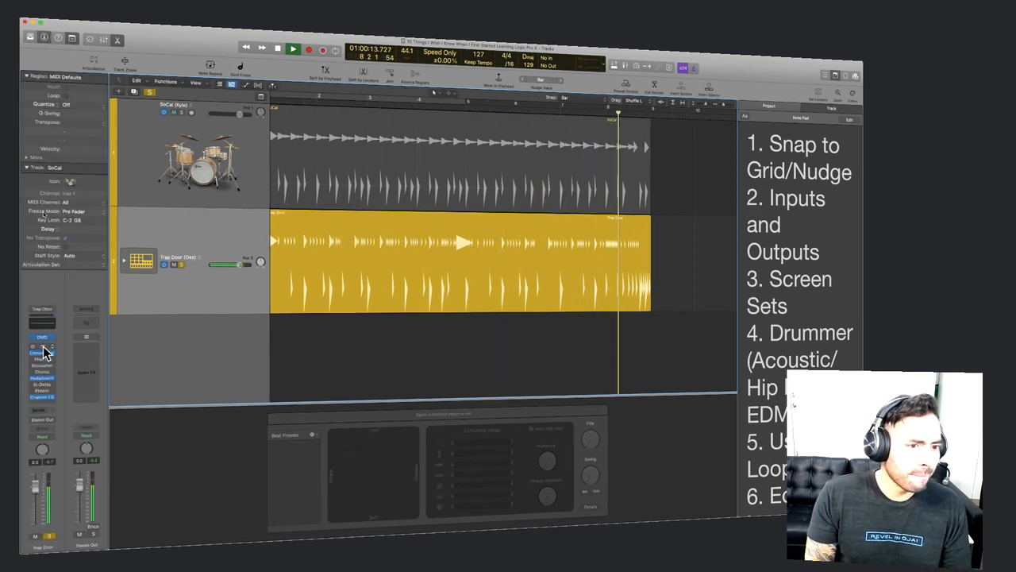
Stop playback, open the Trap Door track's Drum Machine Designer and move its window clear of the Drummer editor.
key("space")
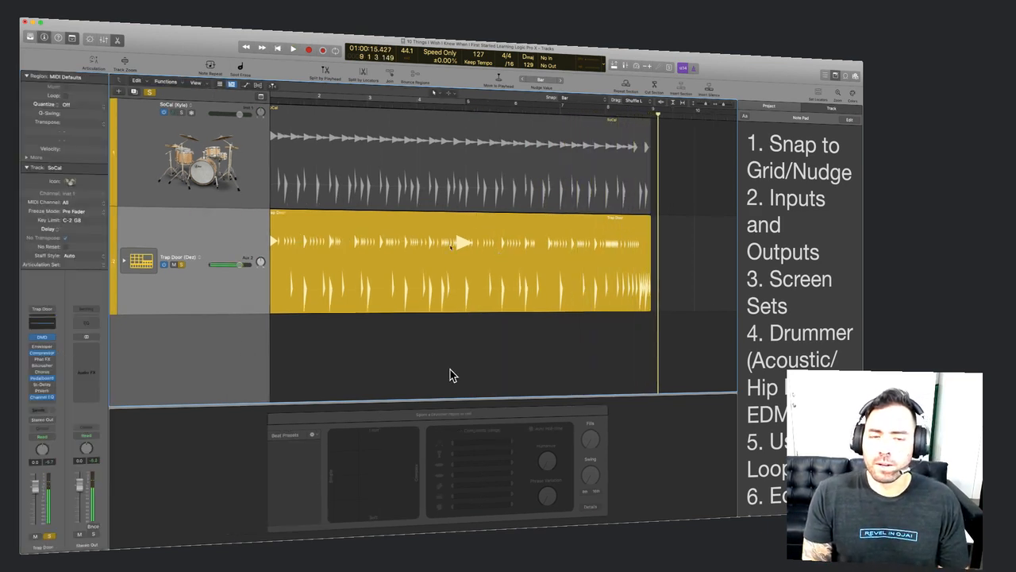
left_click(429, 284)
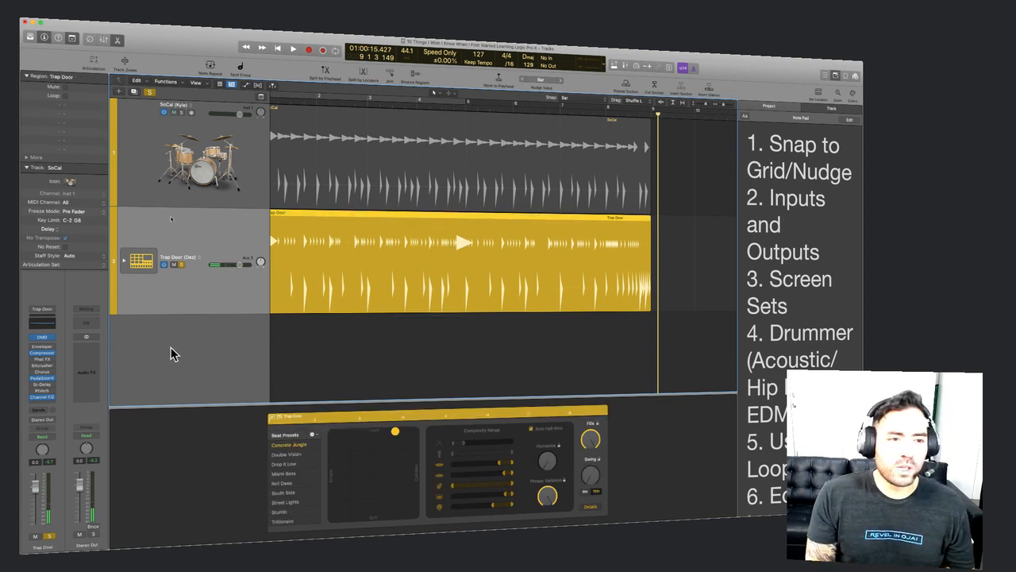
left_click(44, 339)
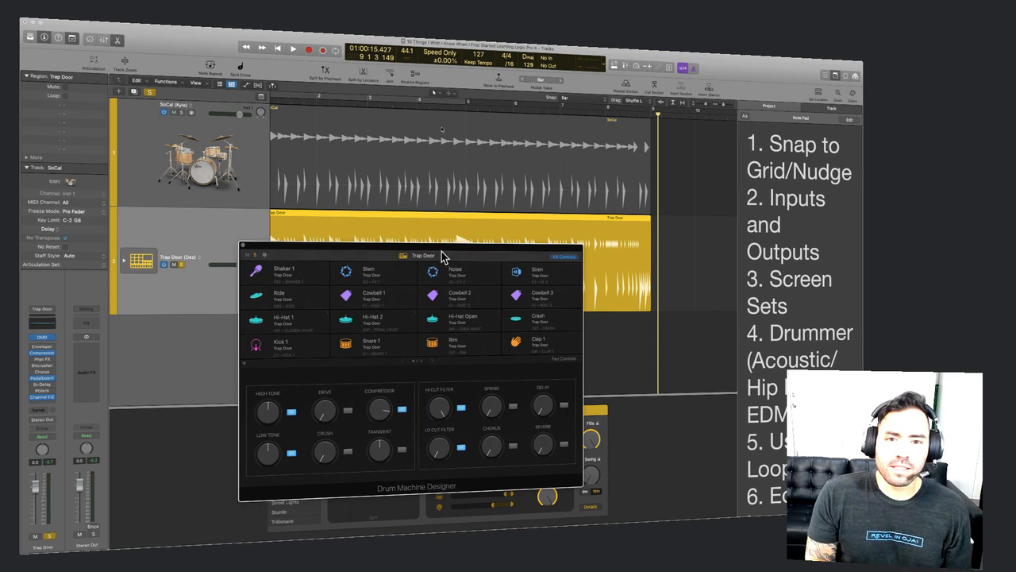
left_click_drag(439, 254, 437, 127)
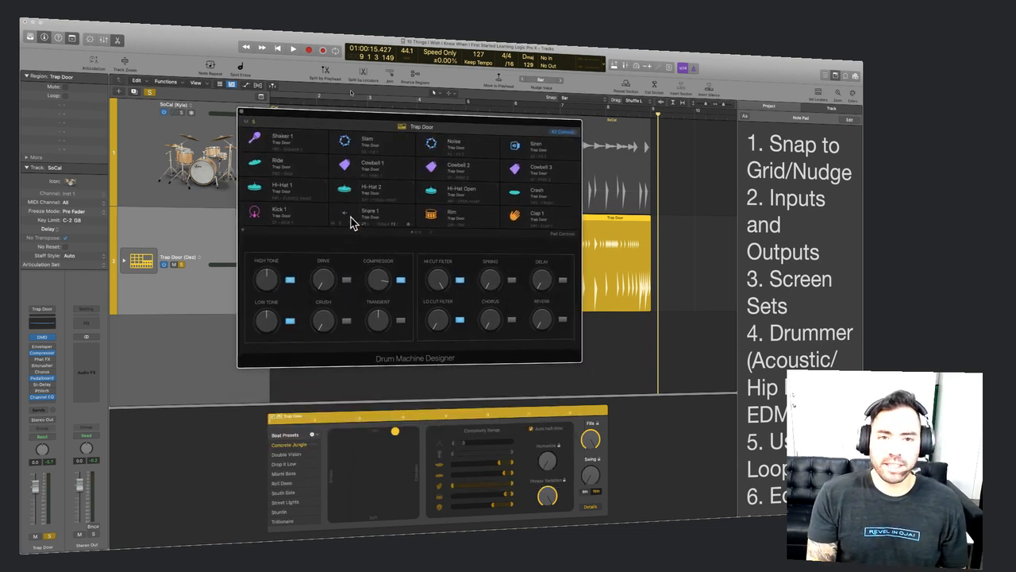
left_click_drag(349, 120, 384, 105)
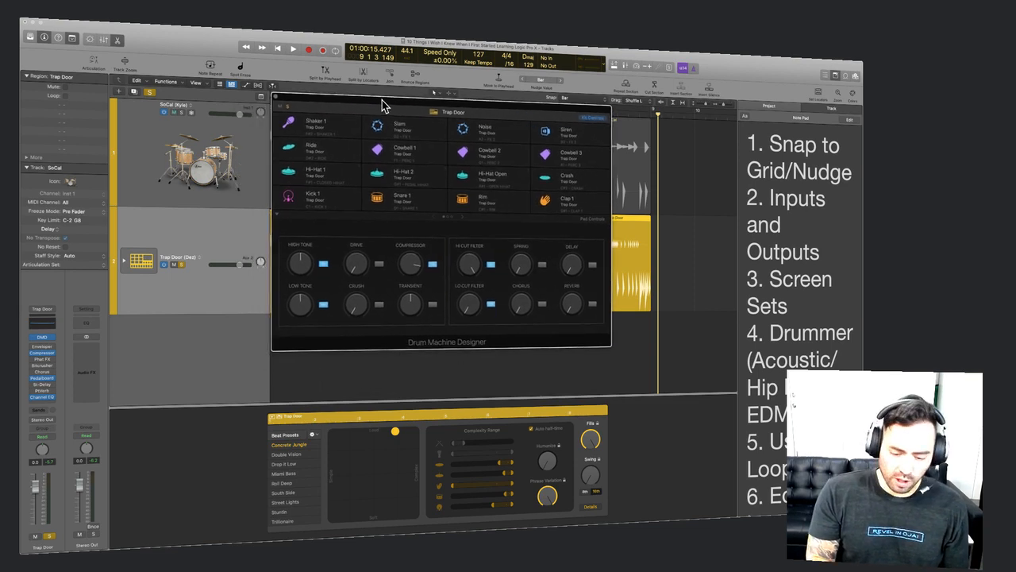
Replace the Kick 1 pad's sound with Kick 1 - Live Feel from the sound library.
key("y")
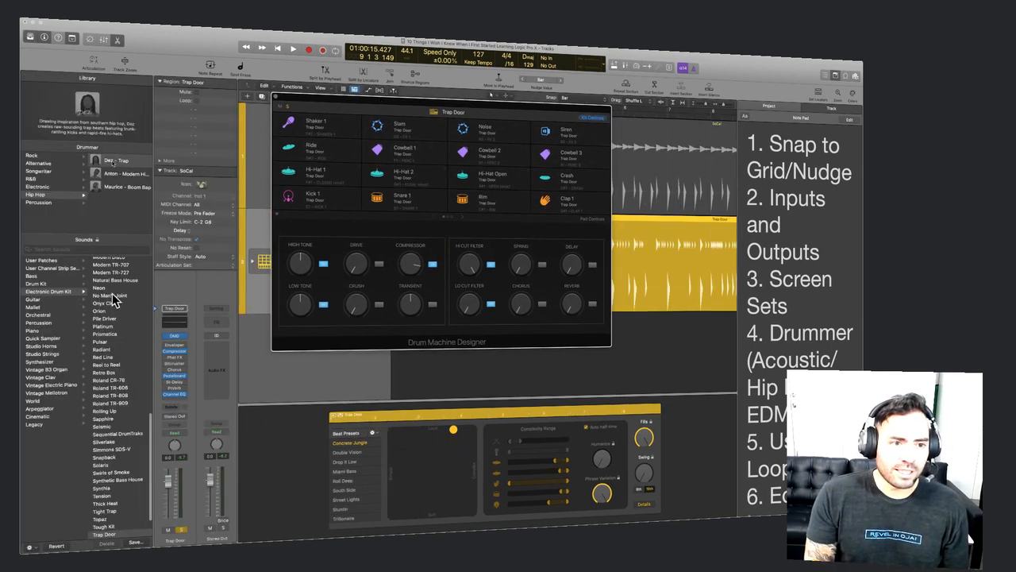
left_click(291, 199)
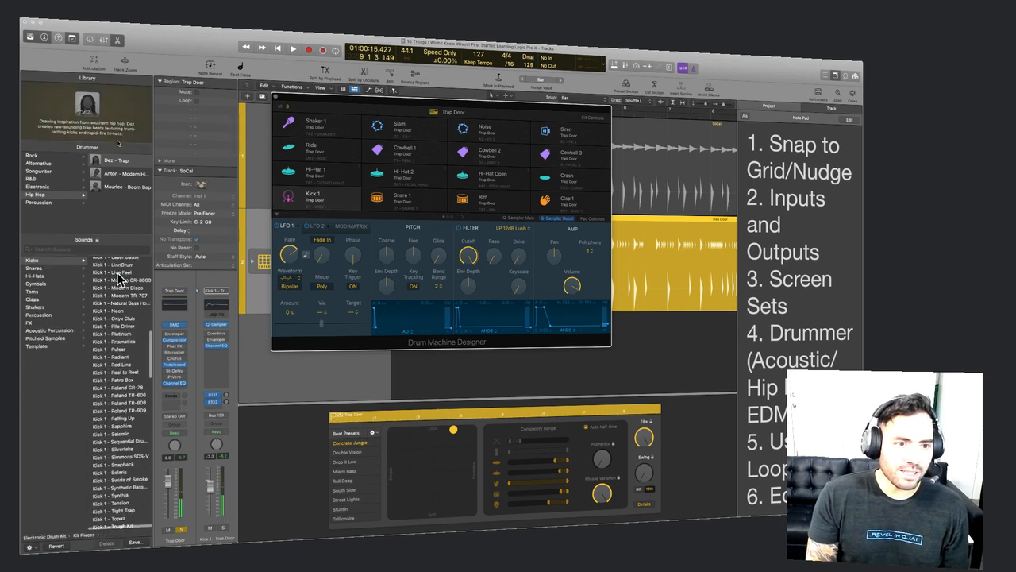
left_click(117, 272)
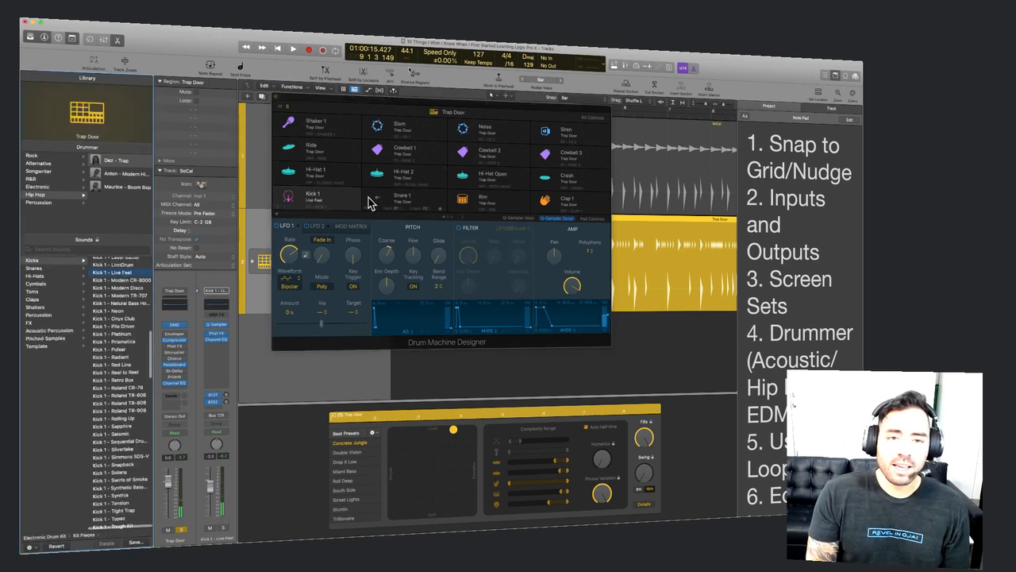
Close the Drum Machine Designer and hide the loop browser, library, inspector and Drummer editor.
key("o")
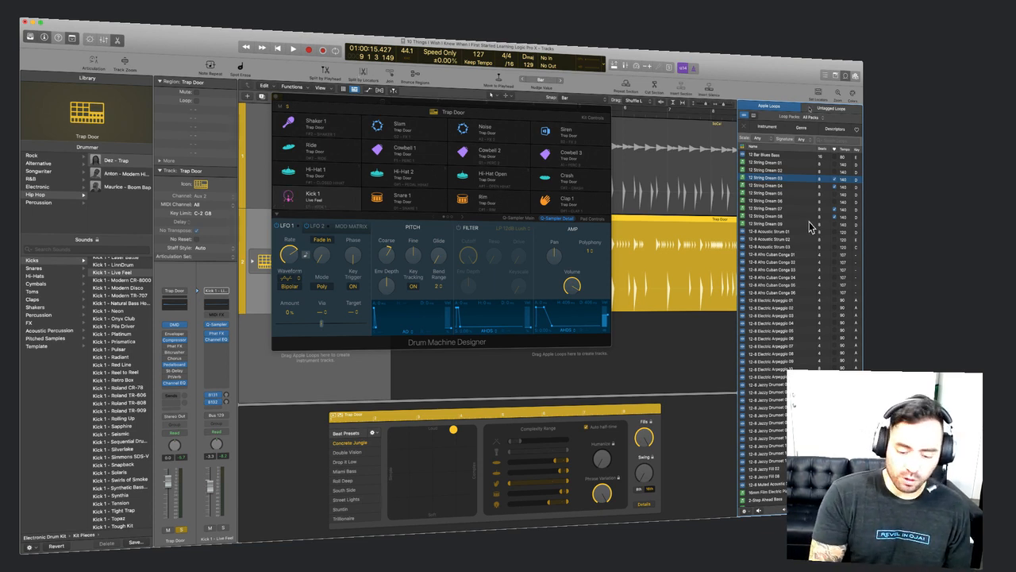
key("o")
key("super+w")
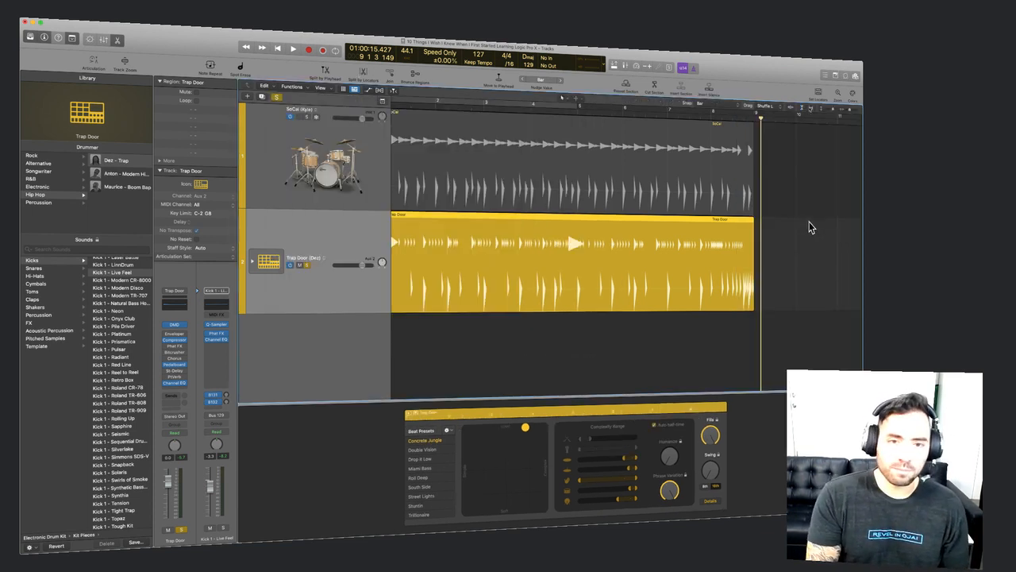
left_click(508, 364)
key("y")
key("i")
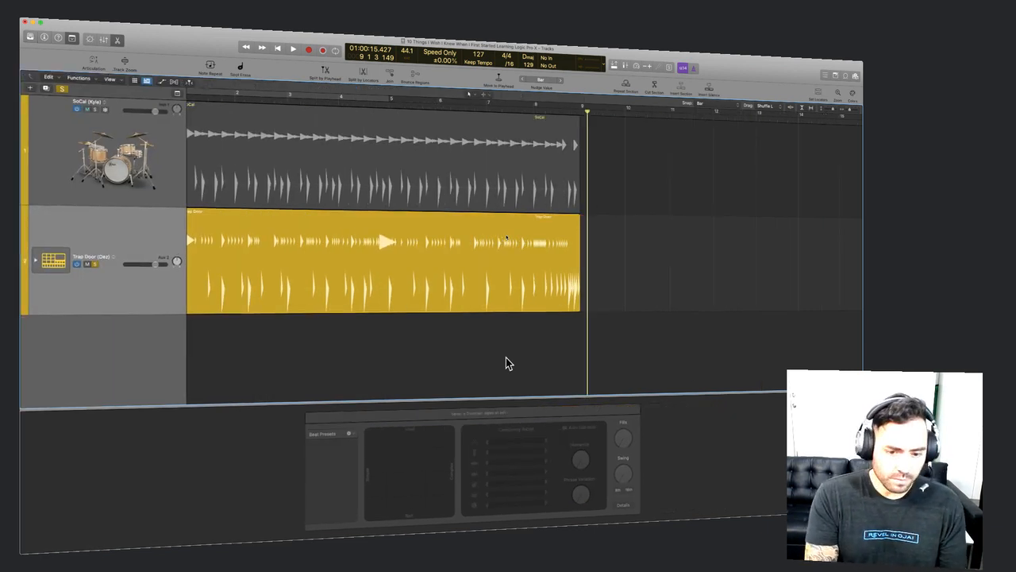
key("e")
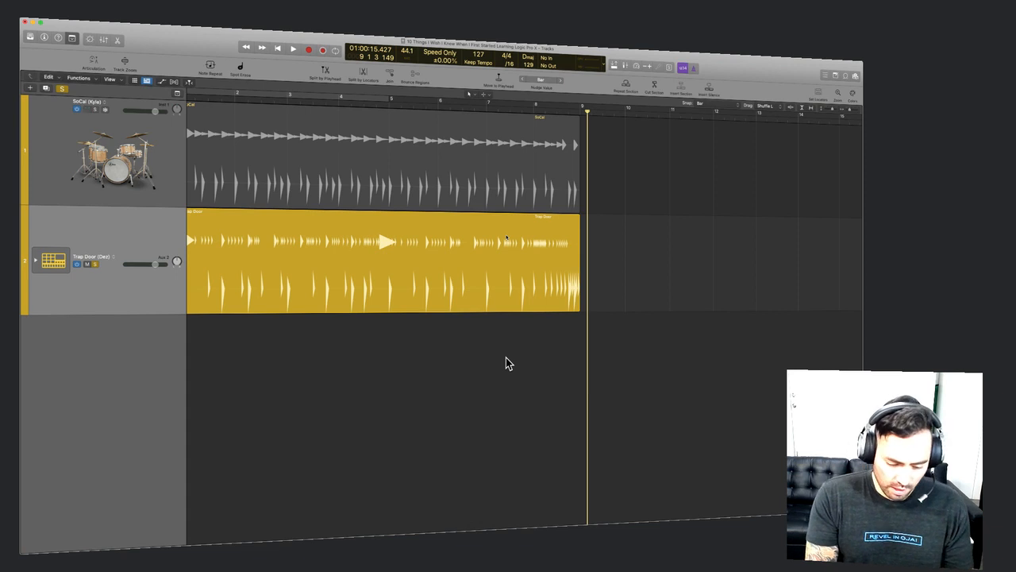
Show the project notes and read through the list of tips.
key("super+alt+p")
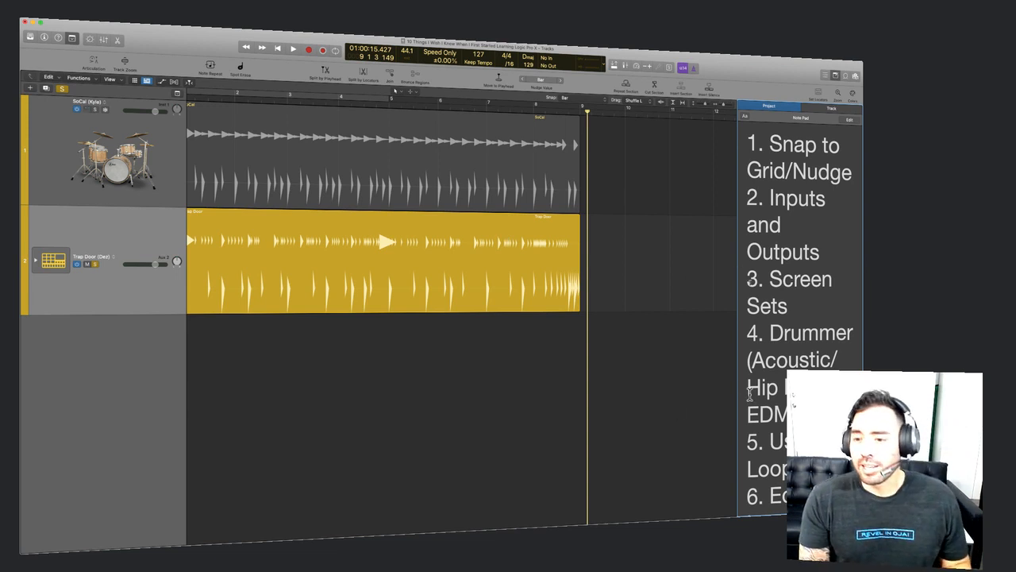
scroll(750, 393, "down", 3)
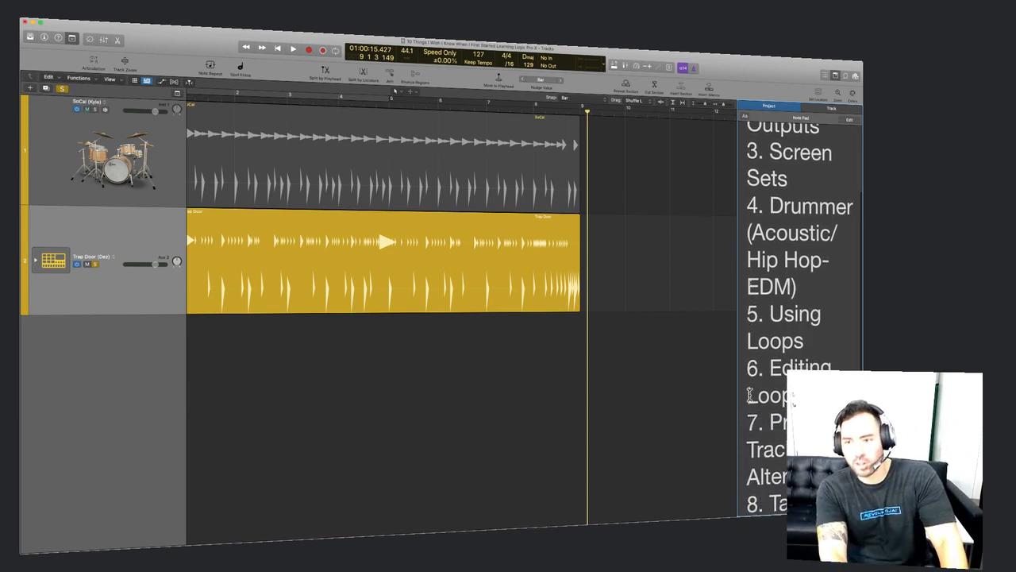
scroll(750, 393, "up", 3)
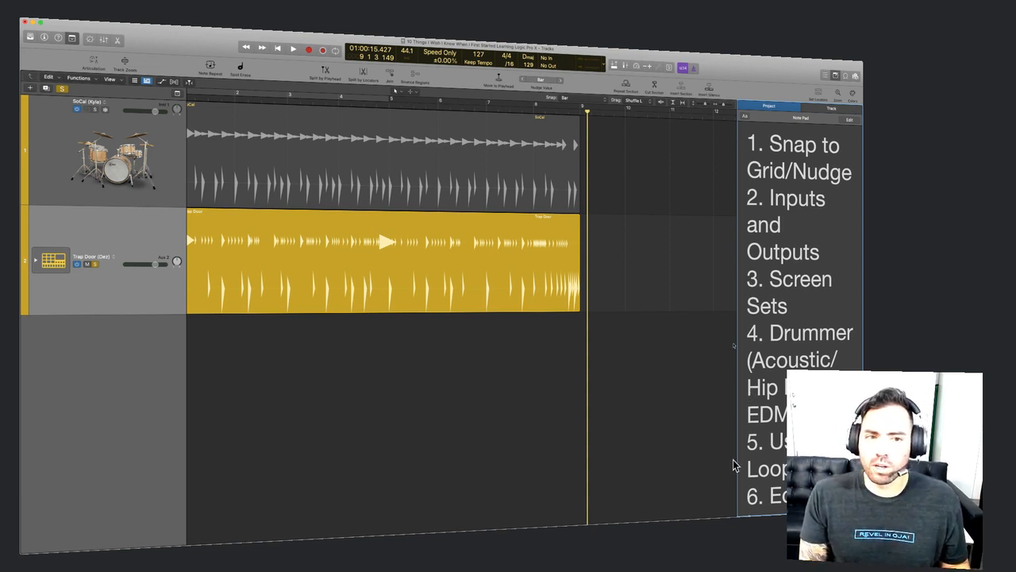
Bounce the Trap Door region in place, then delete the original Trap Door and SoCal Drummer tracks.
scroll(473, 396, "left", 1)
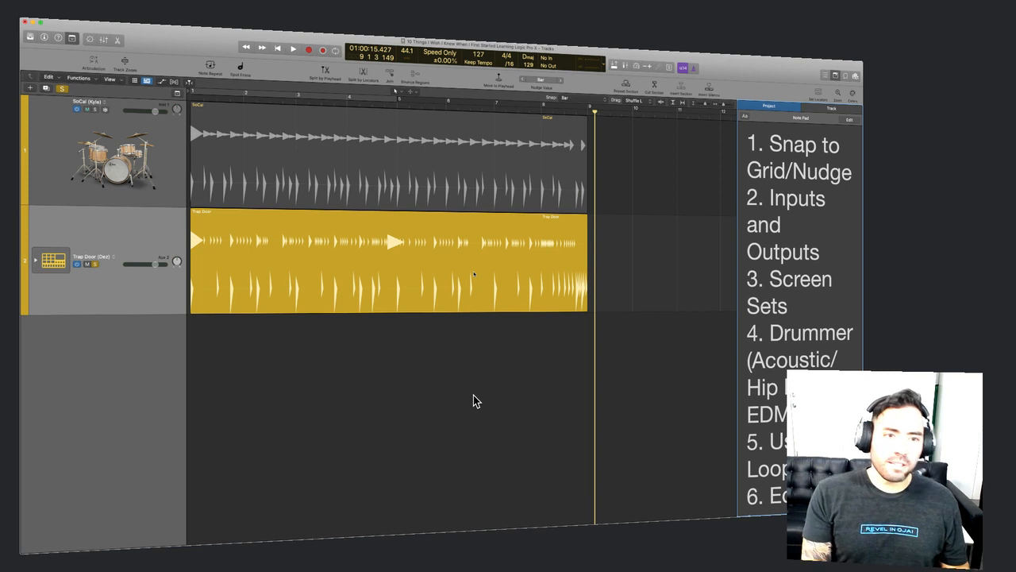
left_click(370, 278)
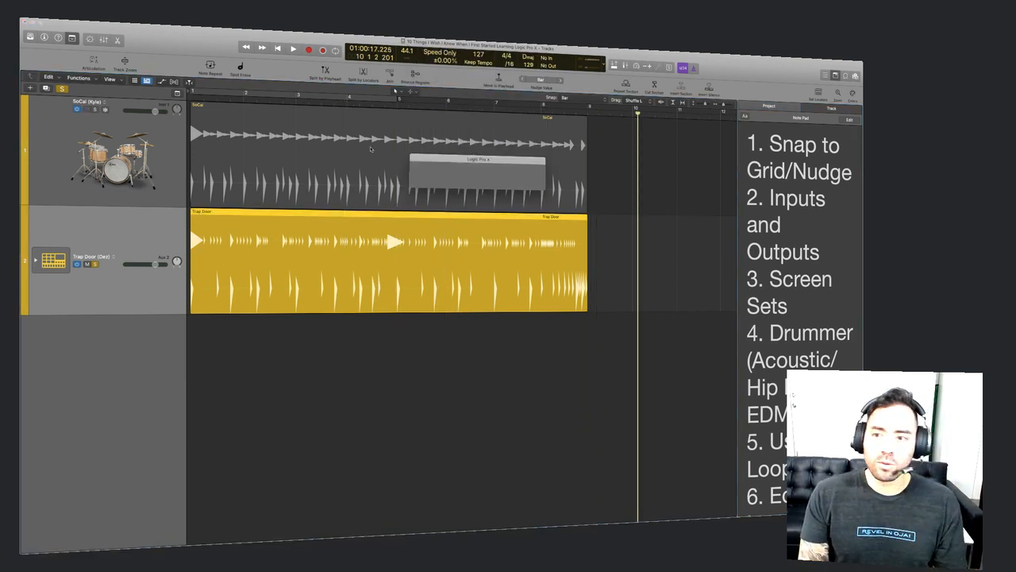
key("Delete")
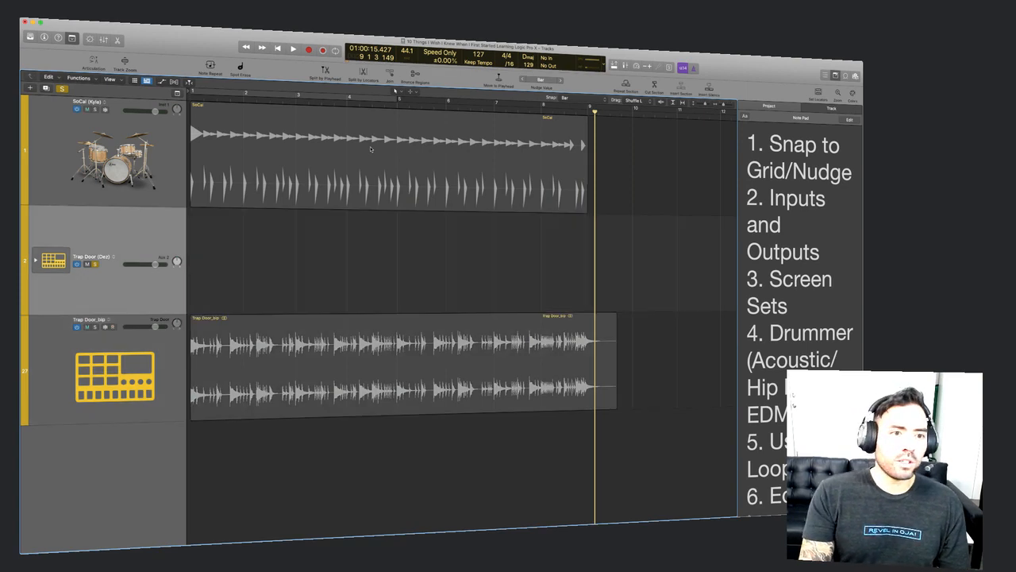
key("Delete")
key("Up")
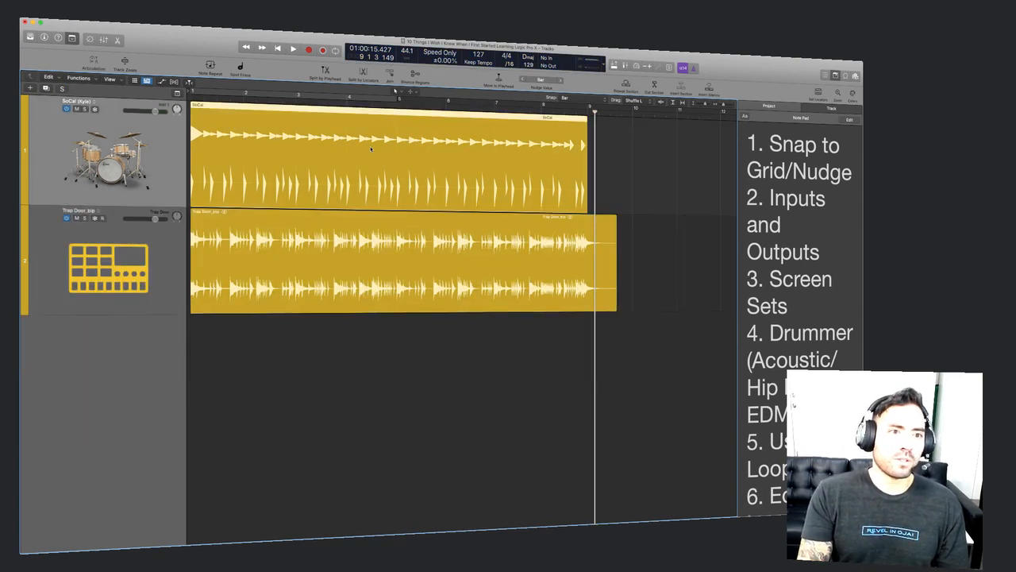
key("Delete")
key("Delete")
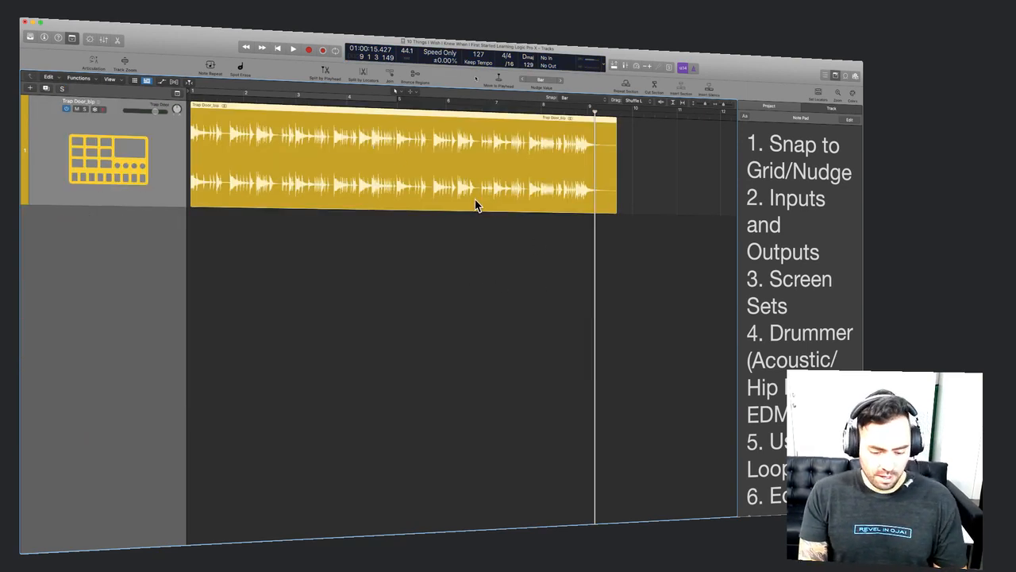
Color the bounced Trap Door track and its audio region red.
key("alt+c")
left_click(567, 301)
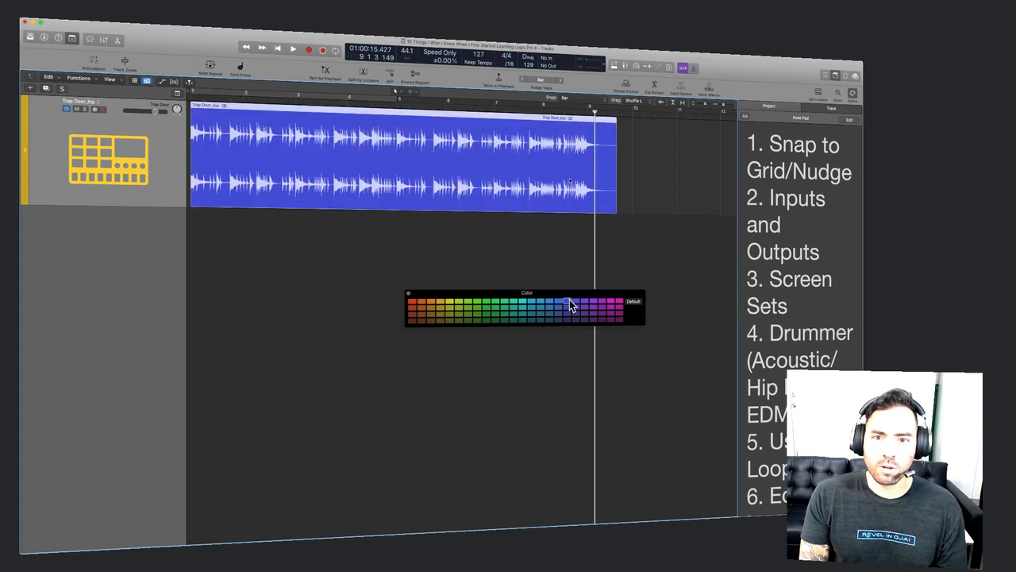
left_click(411, 302)
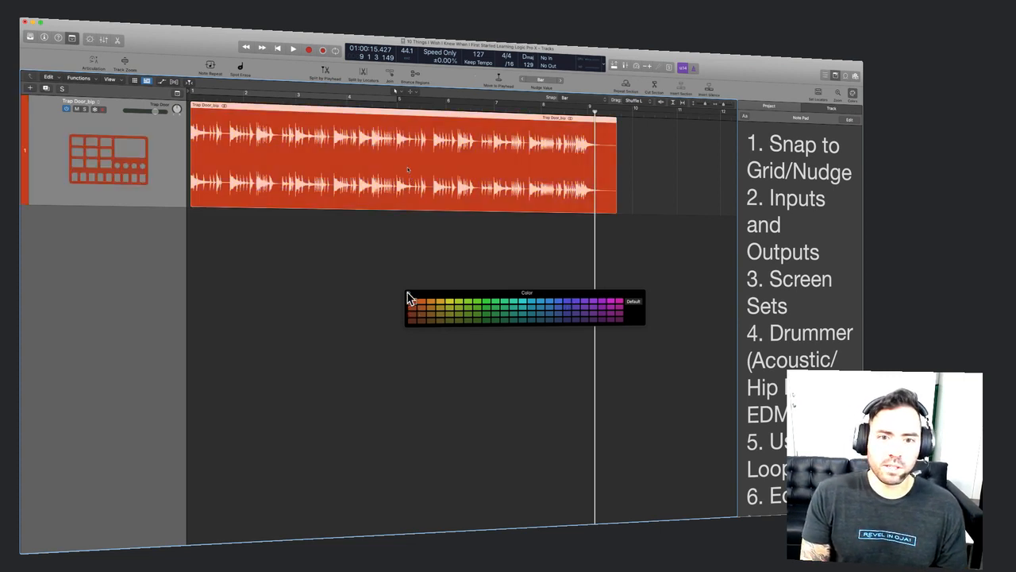
left_click(408, 294)
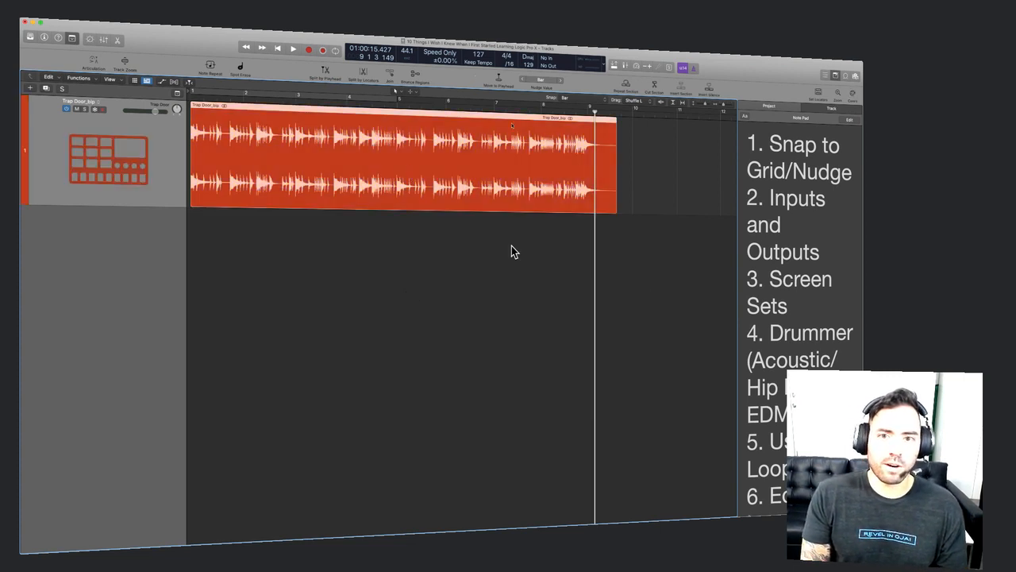
Split the bounced region at bar 9 and delete the leftover tail.
double_click(586, 162, "super")
left_click(602, 162)
key("Delete")
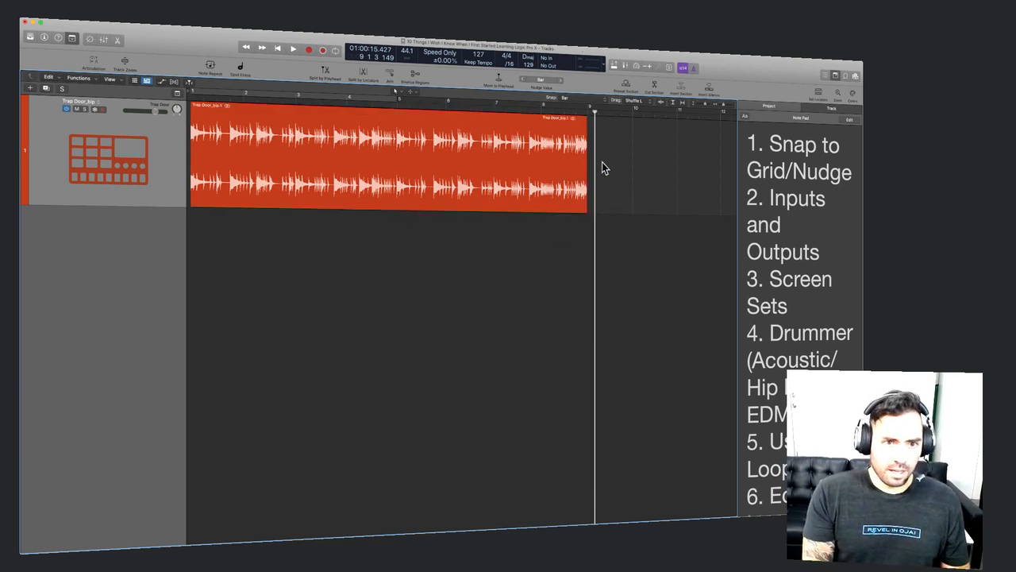
Create a new software instrument track and move it above the bounced Trap Door track.
key("super+Down")
key("super+Down")
key("super+Down")
key("super+Down")
key("super+Down")
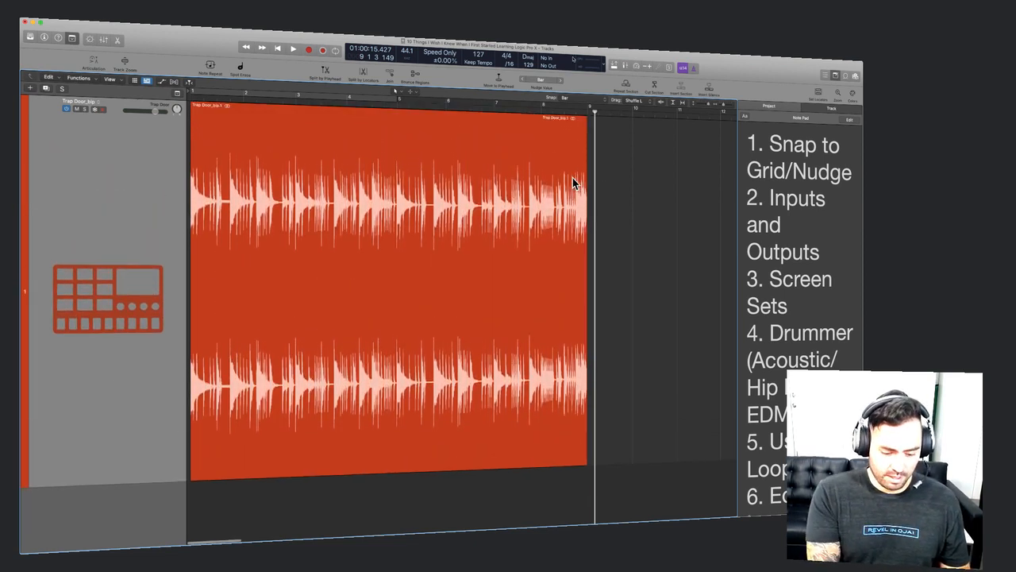
key("super+Up")
key("super+Up")
key("super+Up")
key("super+Up")
key("alt+super+n")
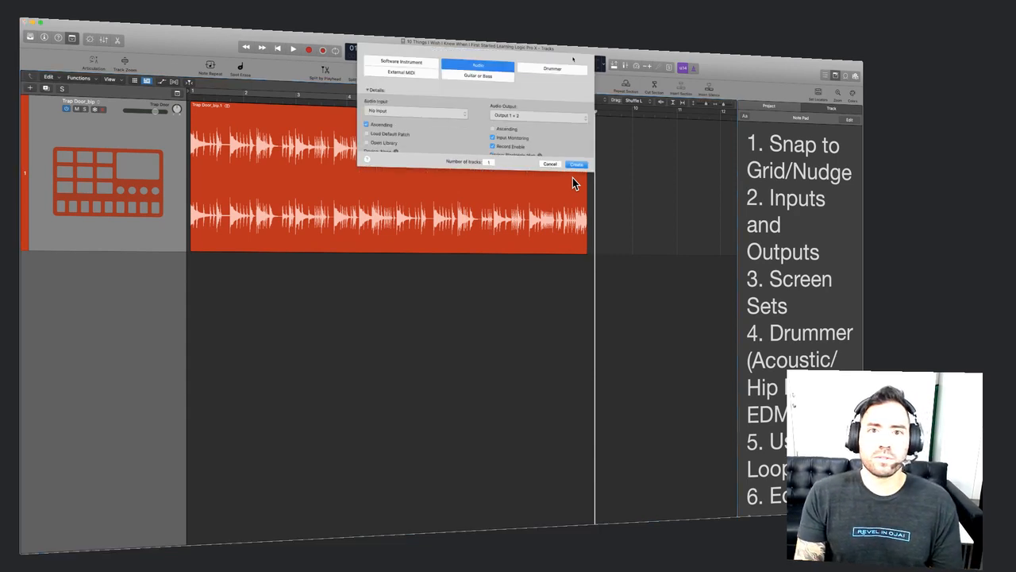
key("alt+super+s")
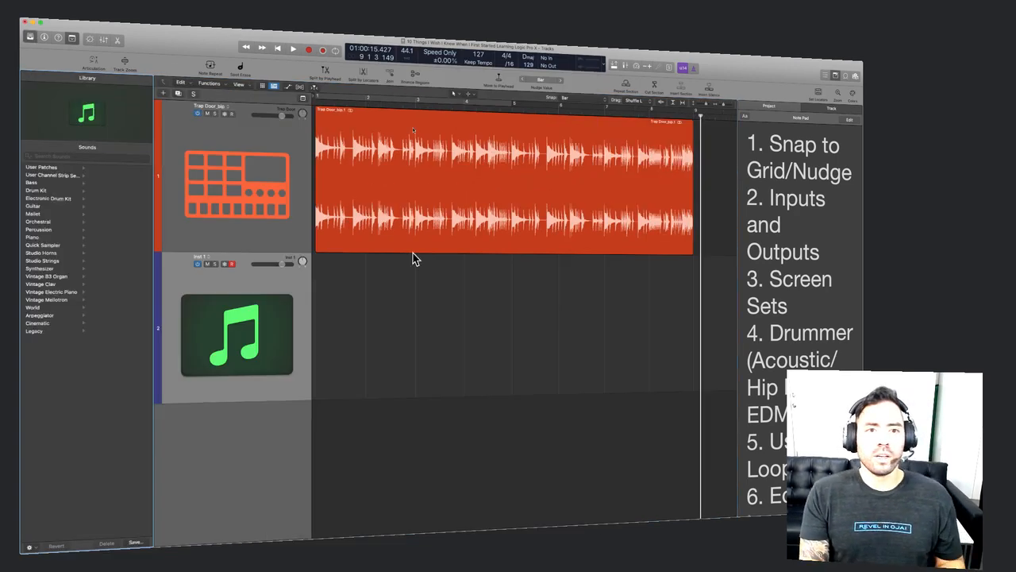
left_click_drag(243, 323, 242, 99)
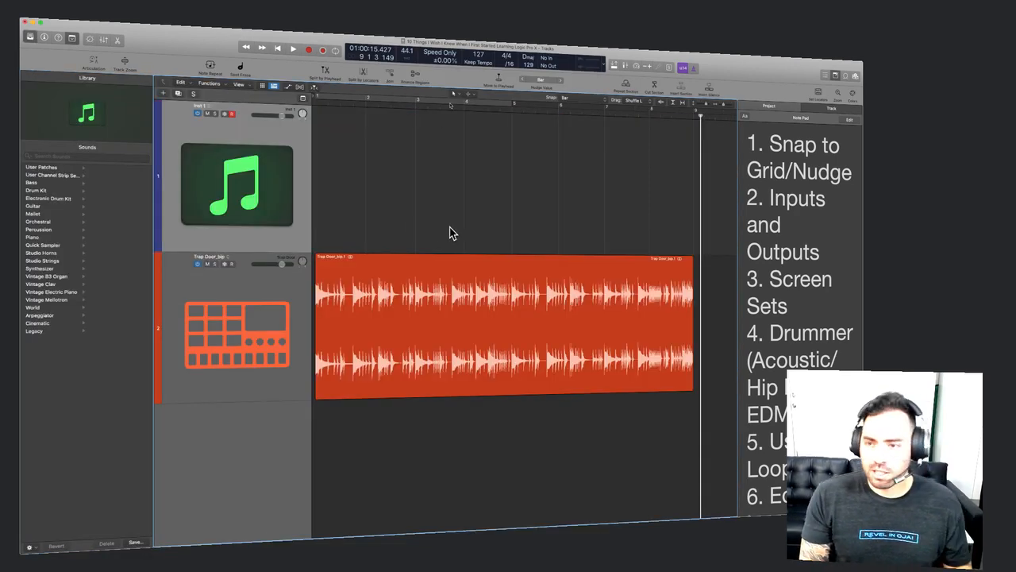
Open the loop browser, add the 12 String Dream 03 loop at the start of the instrument track, and delete that region again.
key("o")
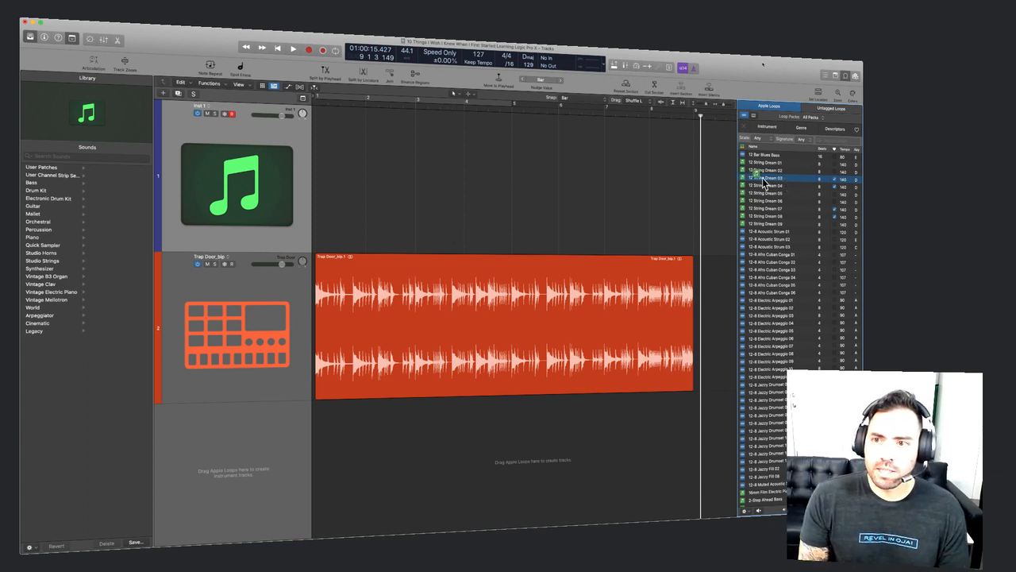
left_click_drag(763, 178, 317, 151)
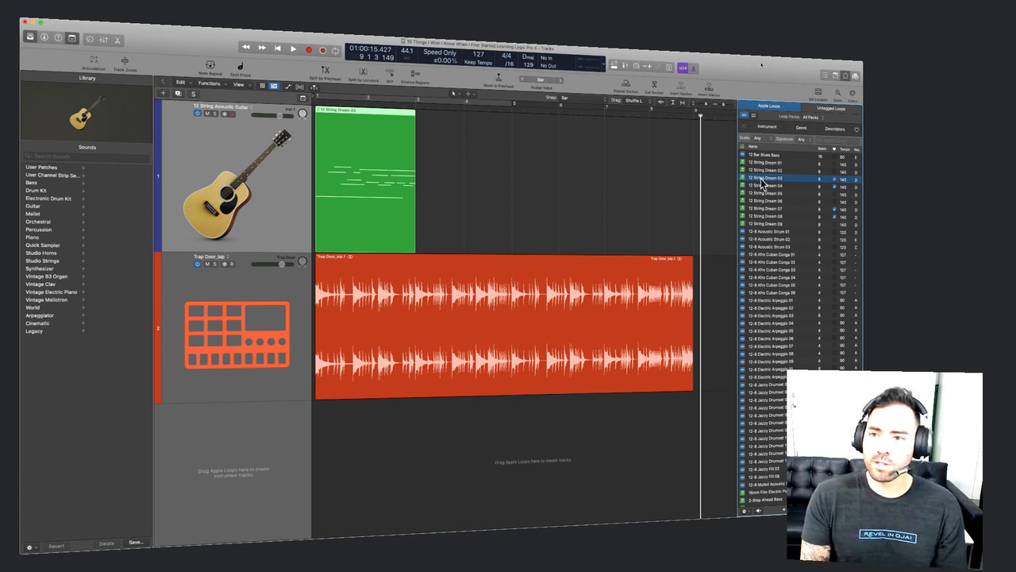
left_click(762, 181)
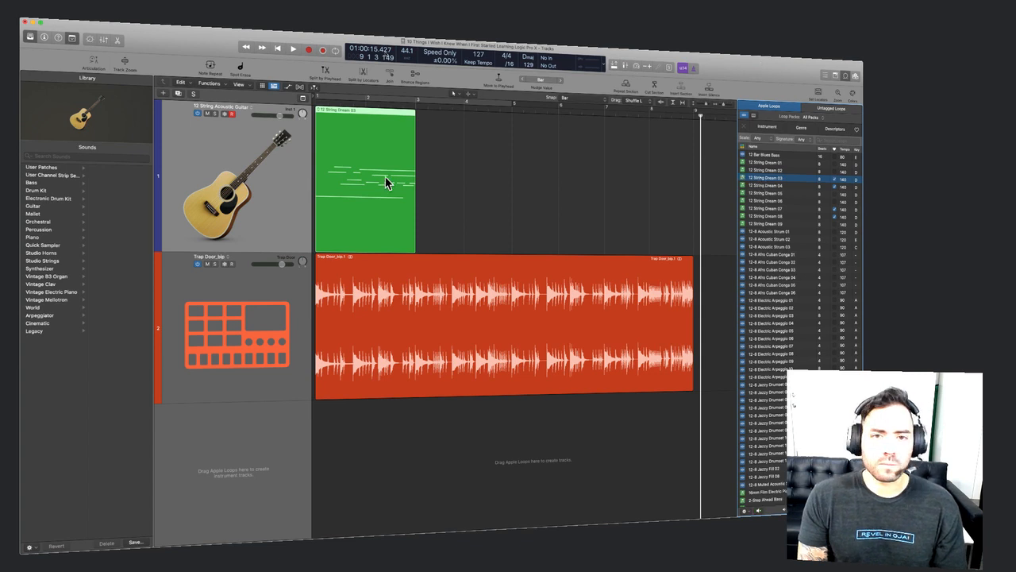
key("Delete")
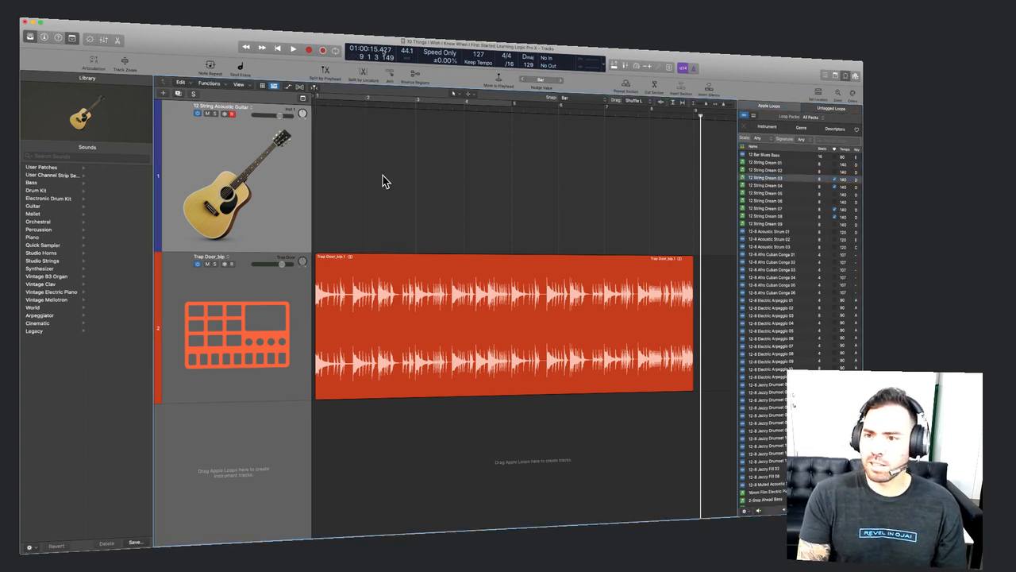
Place the 12 String Dream 07 loop at bar 1 of the guitar track, hide the loop browser and return the playhead to the start.
left_click(775, 210)
left_click_drag(777, 212, 316, 183)
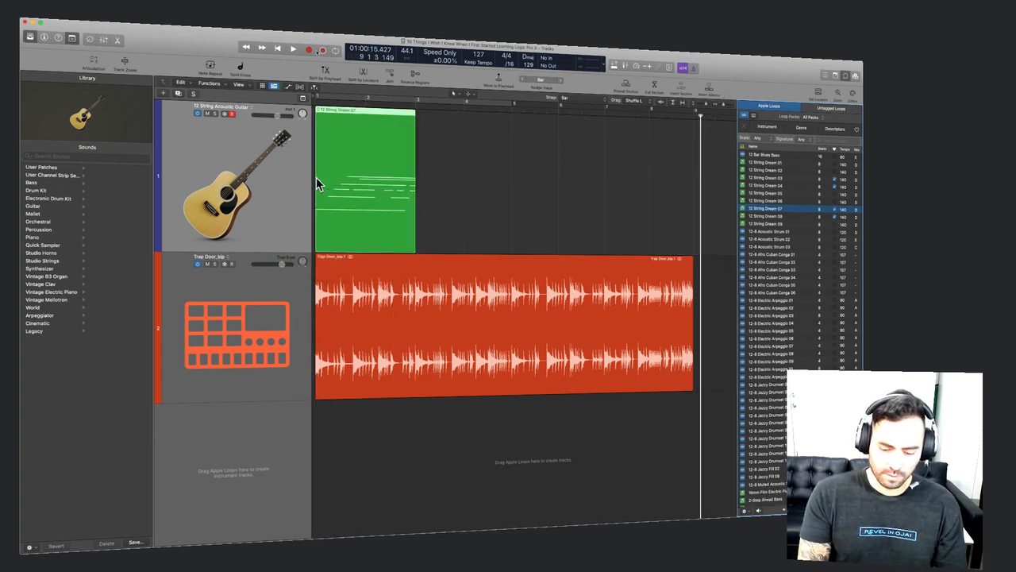
key("o")
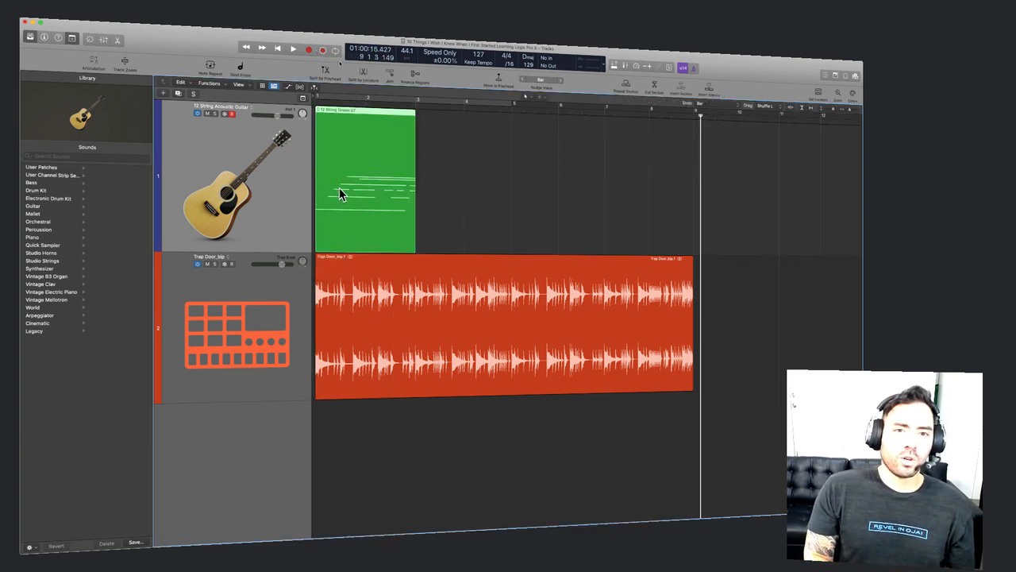
key("Return")
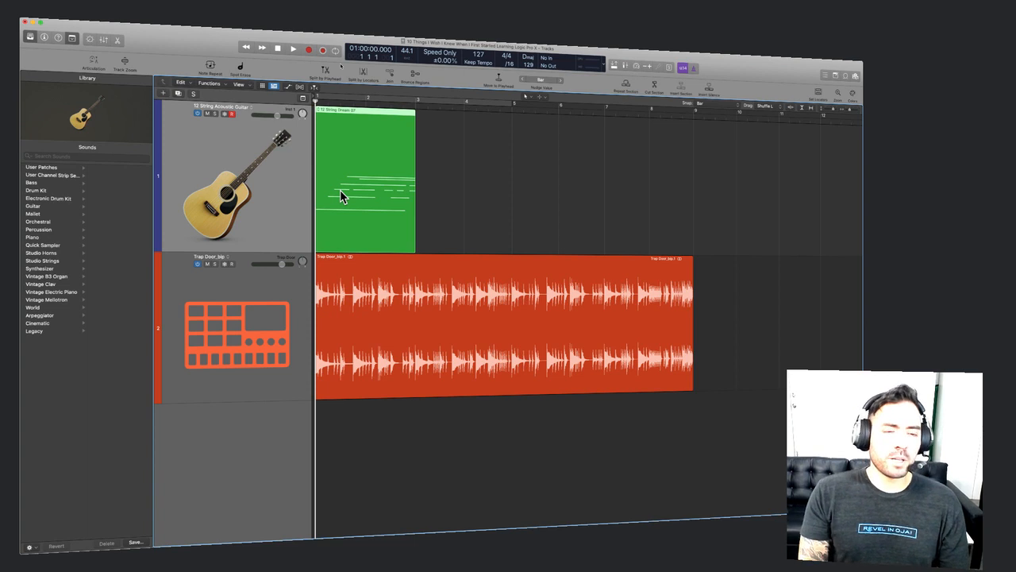
Play the guitar loop together with the beat, and replace the sound library display with the inspector.
key("space")
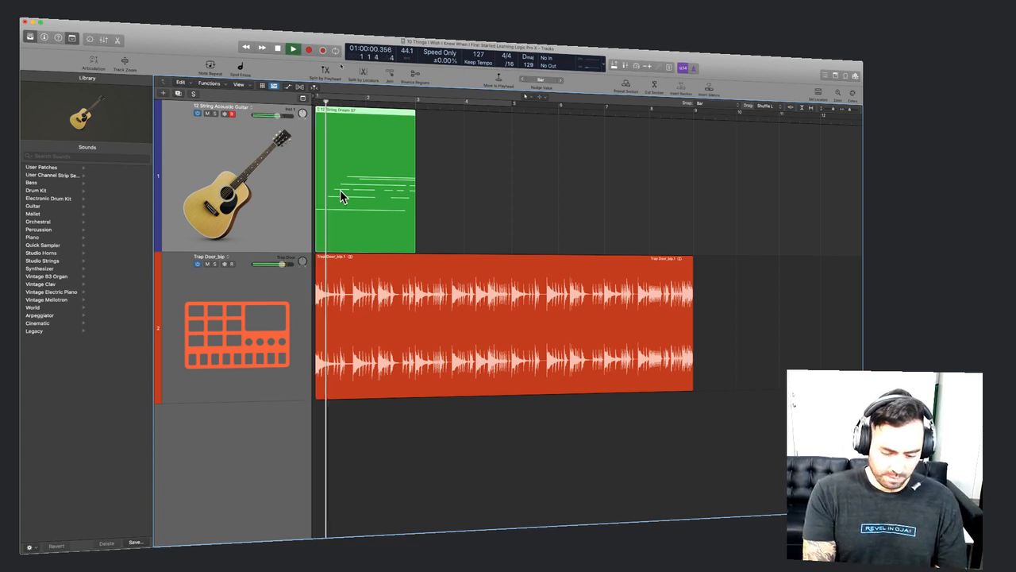
key("i")
key("y")
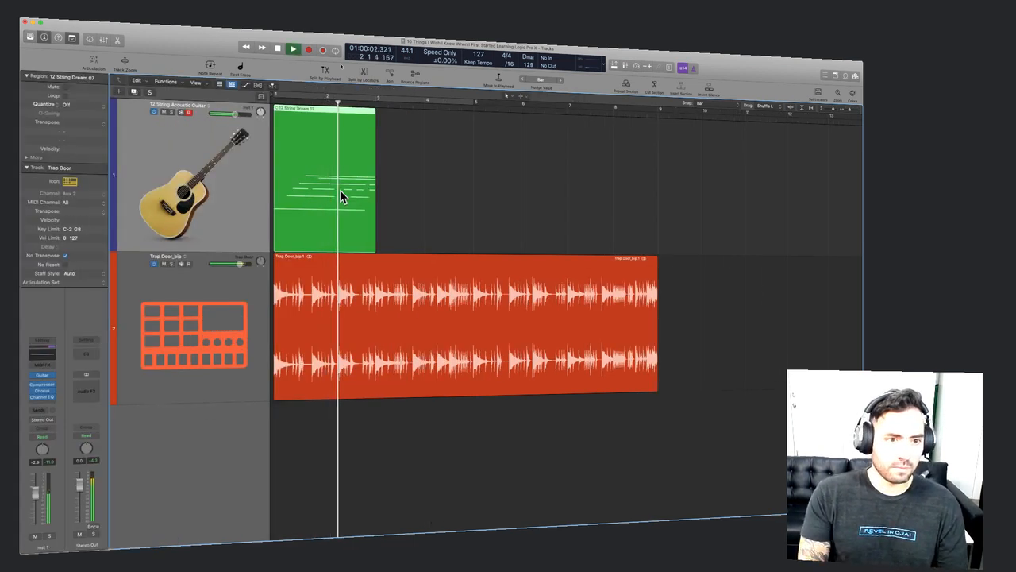
key("space")
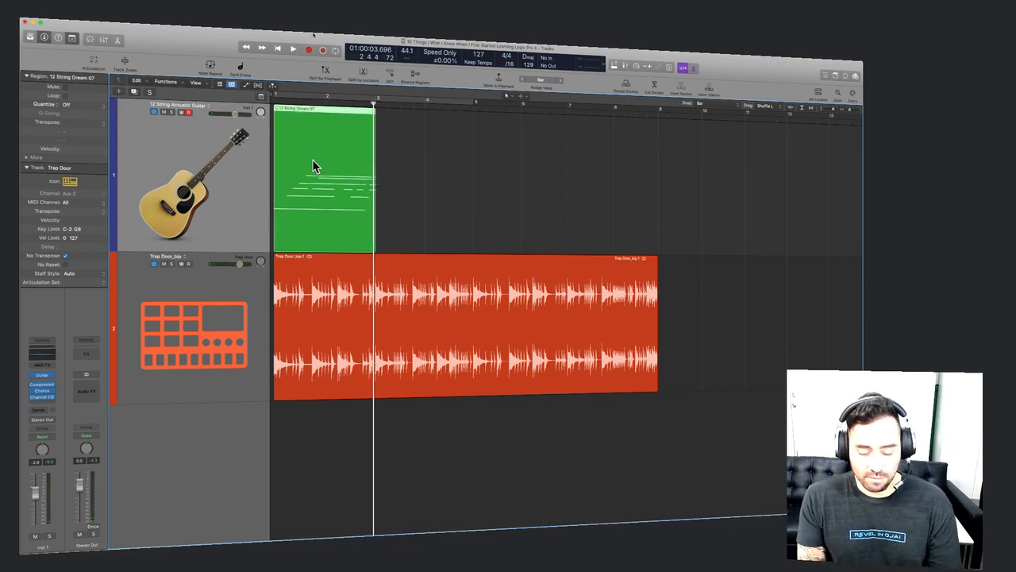
Replace the guitar instrument on track 1 with the Thorn synth and move its window away from the loop region.
left_click(55, 381)
scroll(119, 357, "down", 4)
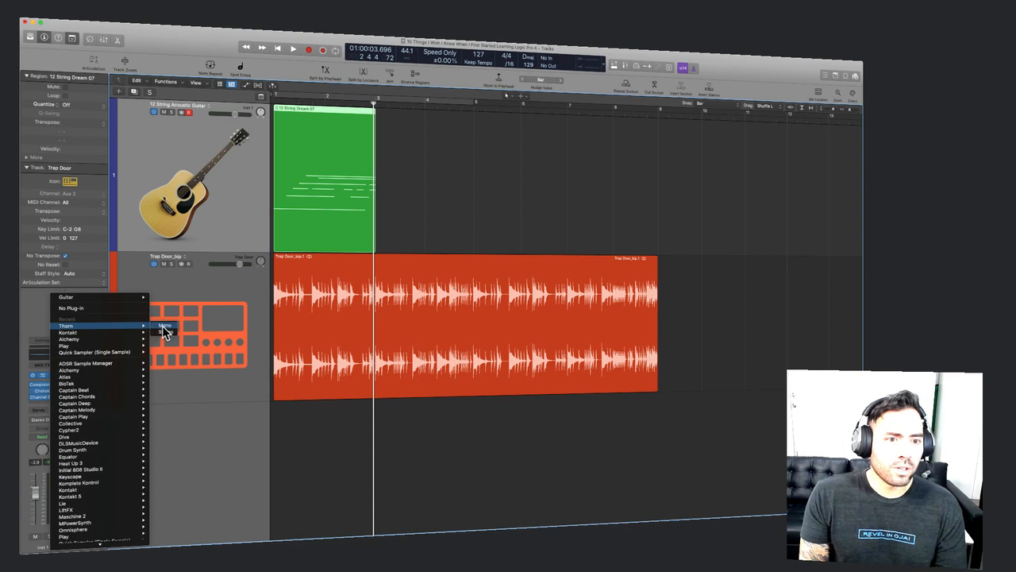
left_click(166, 333)
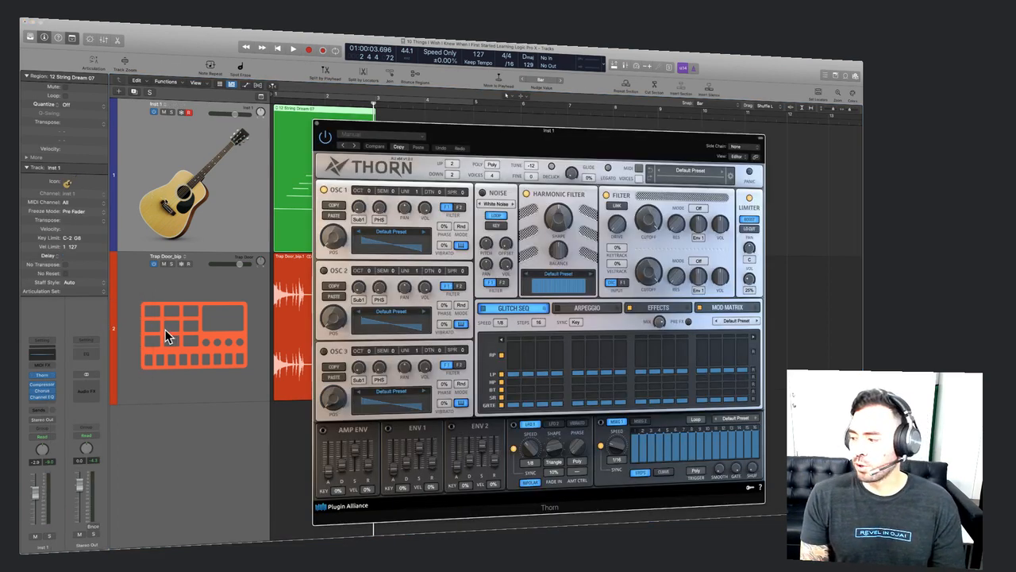
left_click_drag(497, 138, 588, 114)
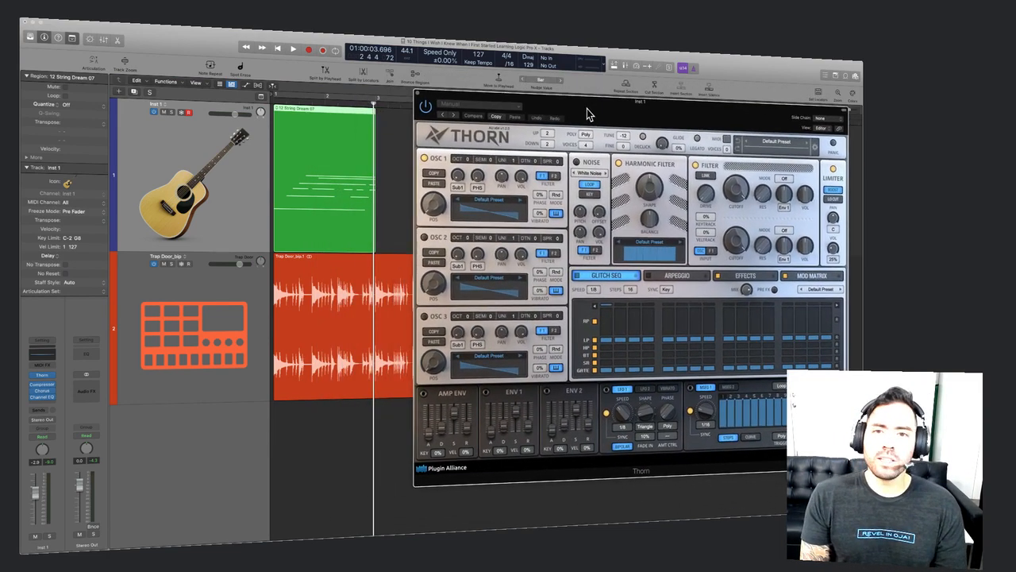
Load the LEAD Stretcher preset in Thorn and move the plug-in window below the loop region.
left_click(775, 146)
mouse_move(800, 215)
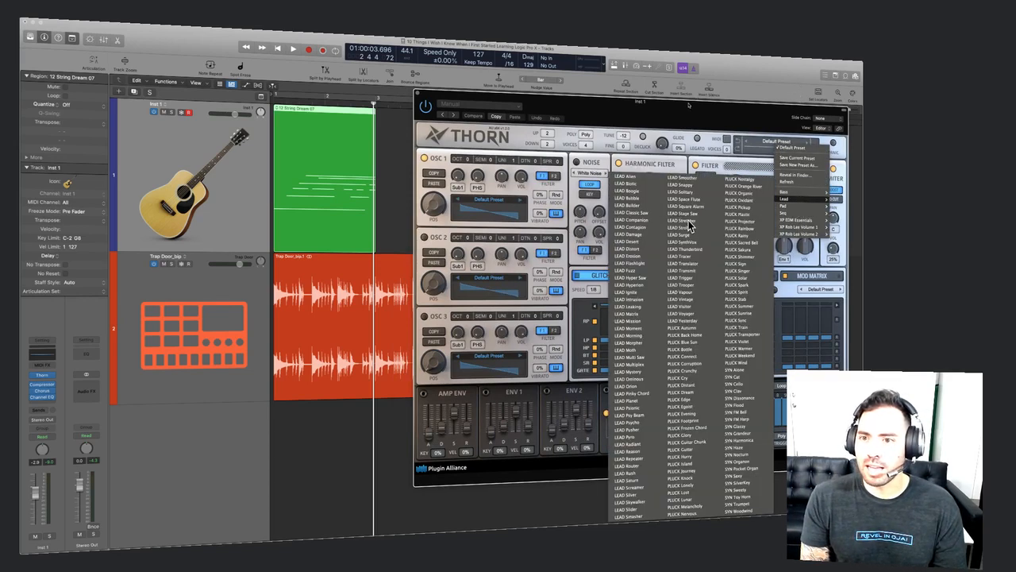
left_click(689, 222)
left_click_drag(614, 115, 618, 214)
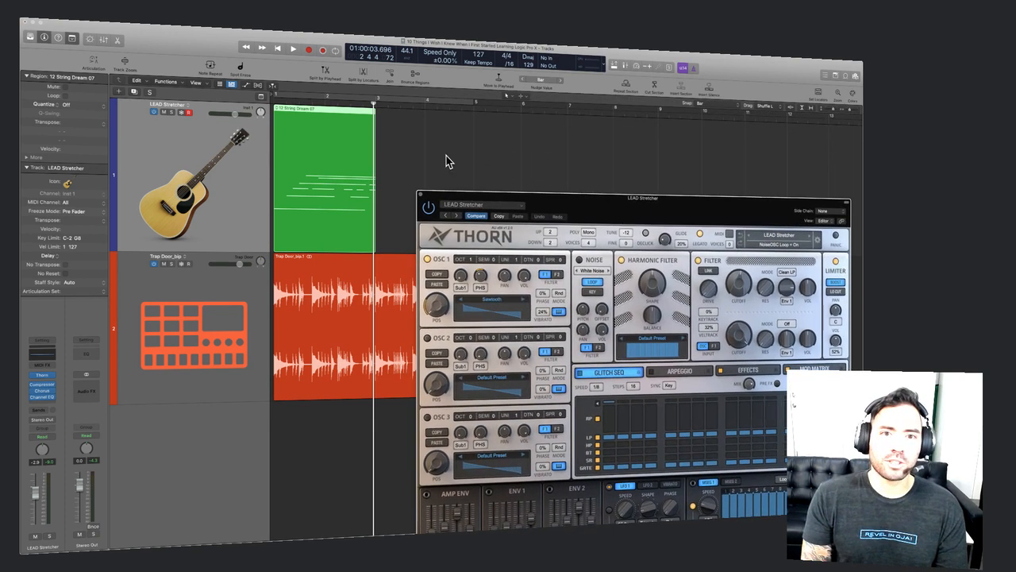
Repeat the 12 String Dream 07 region three times so it matches the beat's length, and select all four regions.
key("super+r")
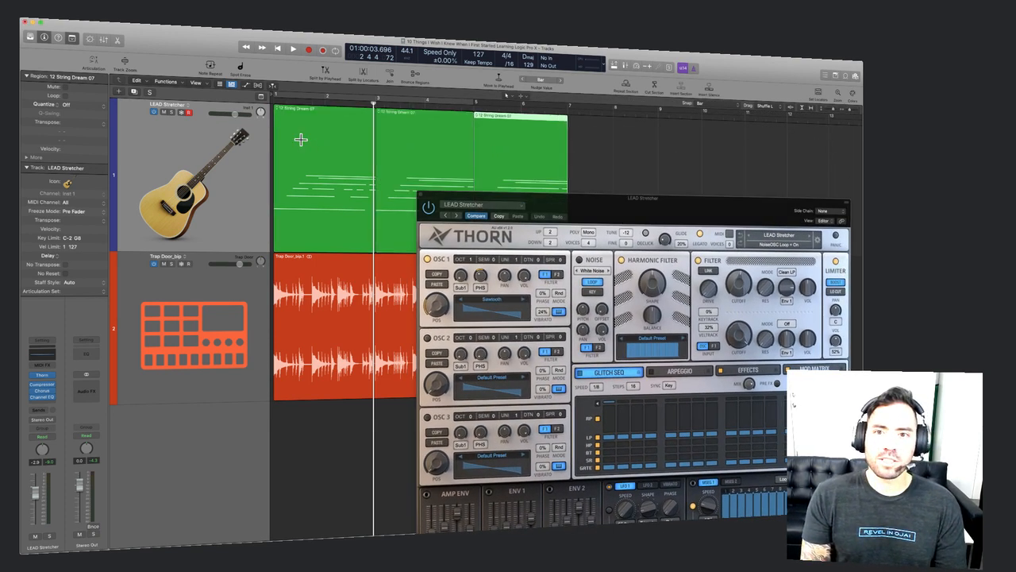
key("super+r")
key("super+r")
left_click_drag(439, 199, 453, 331)
left_click_drag(794, 187, 275, 158)
key("o")
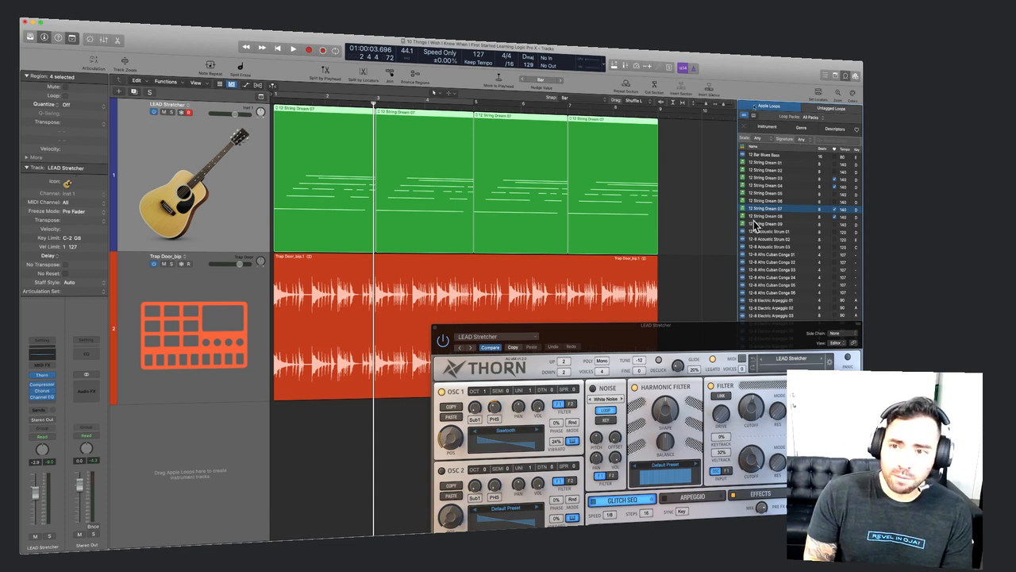
key("o")
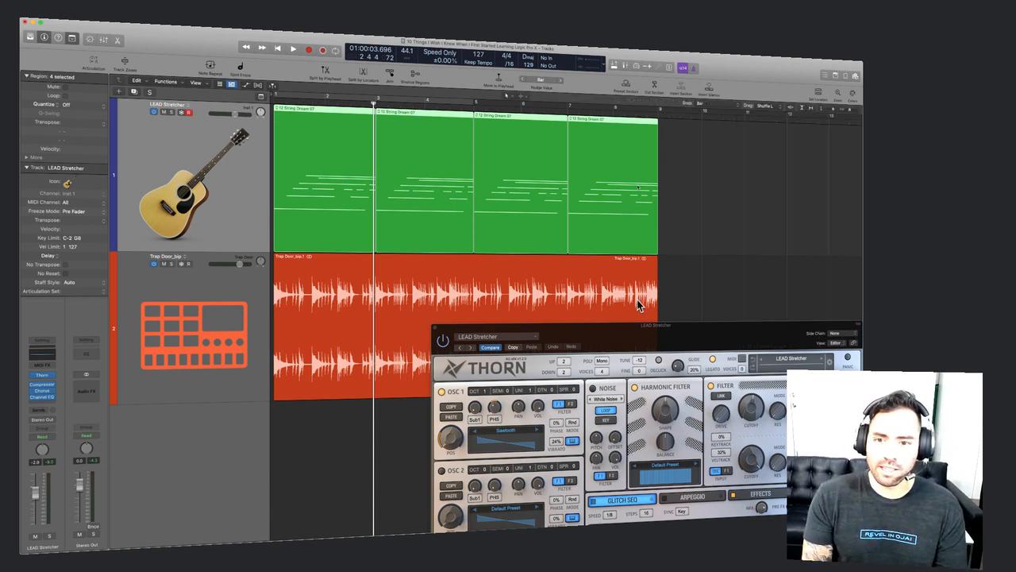
Solo the synth track and audition Thorn's lead presets in turn during playback, ending on LEAD Thunderbird.
left_click_drag(644, 340, 472, 273)
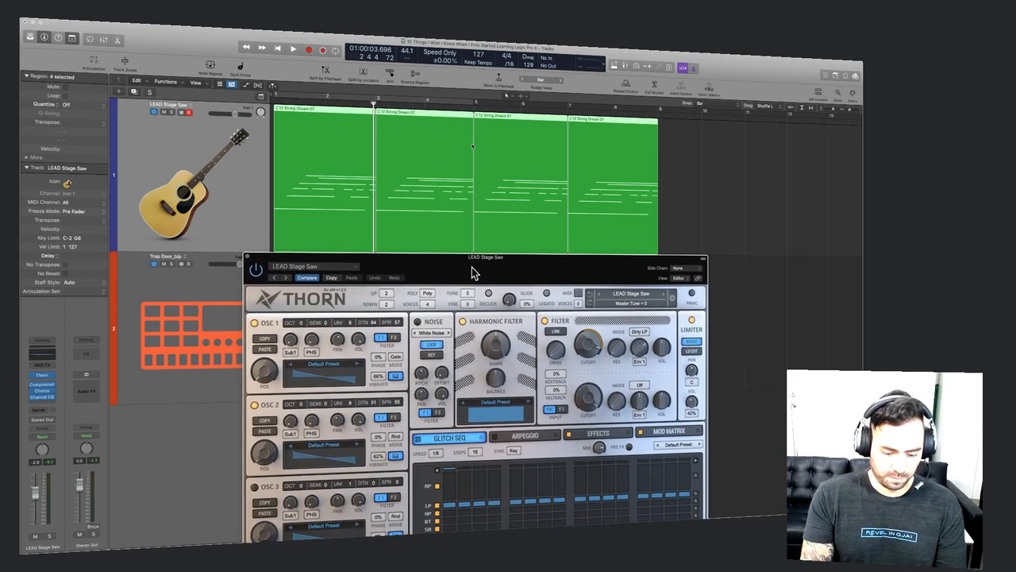
key("]")
key("space")
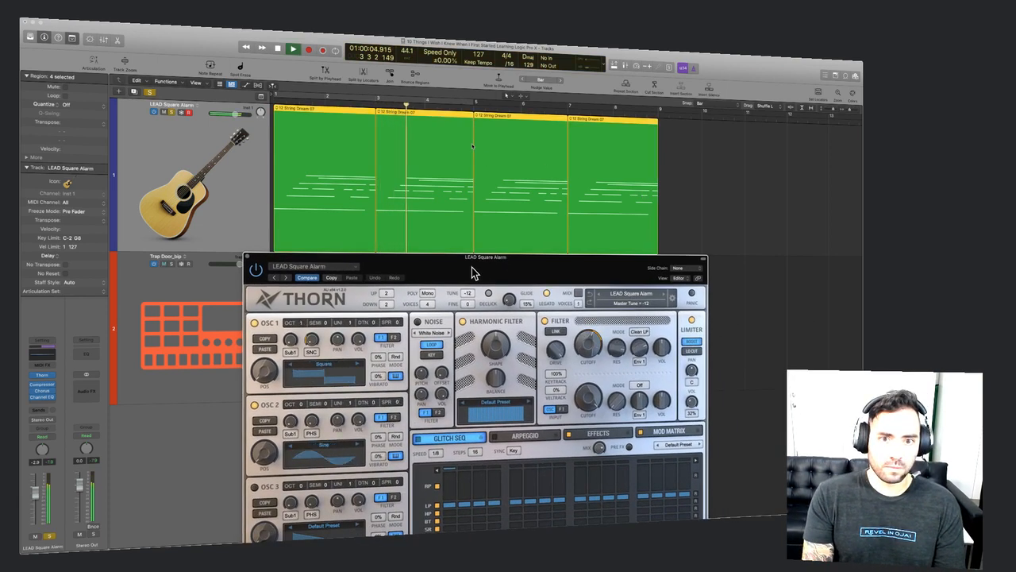
left_click(667, 298)
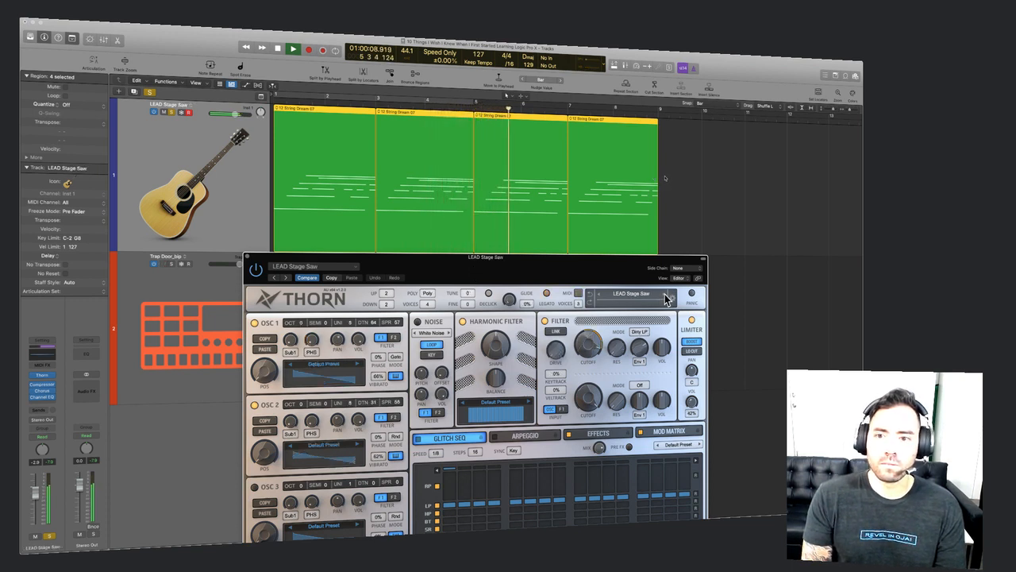
left_click(667, 299)
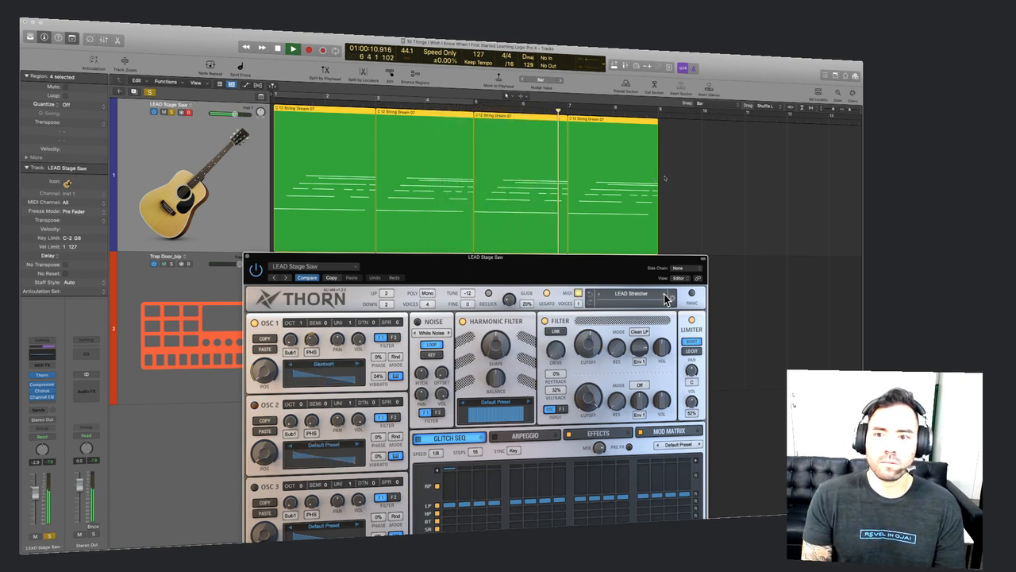
left_click(667, 299)
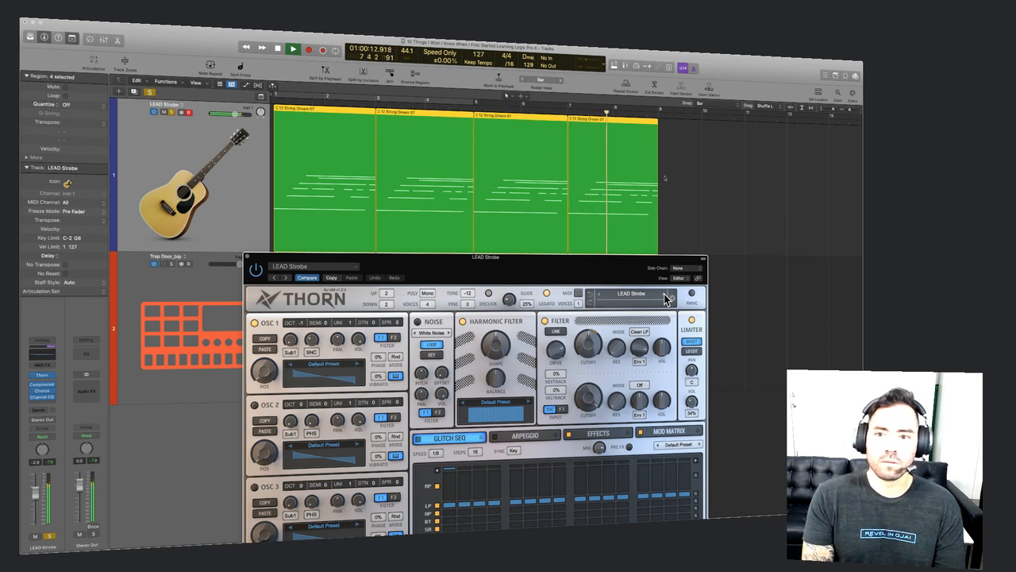
key("space")
left_click(667, 298)
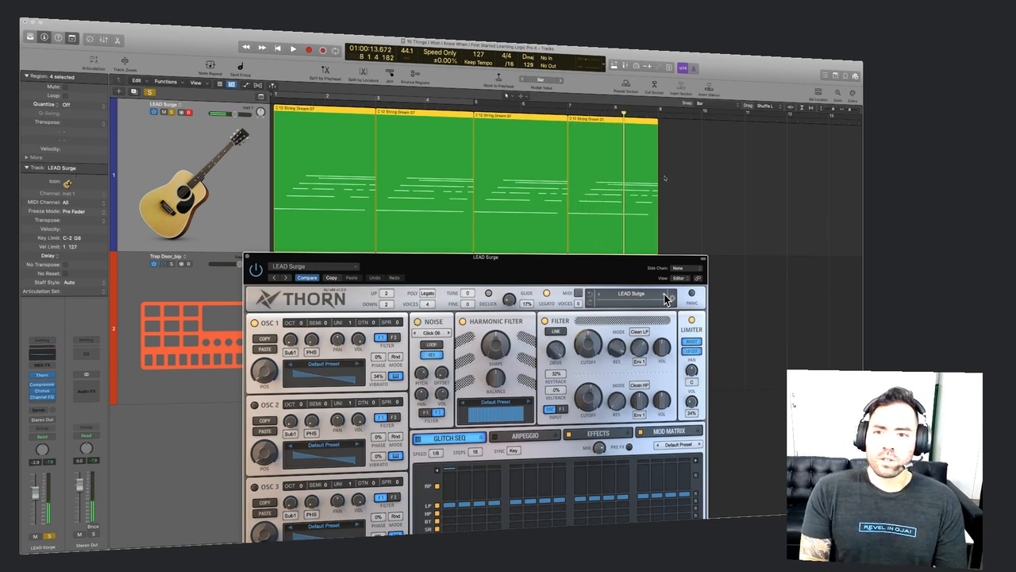
left_click(667, 299)
left_click(667, 299)
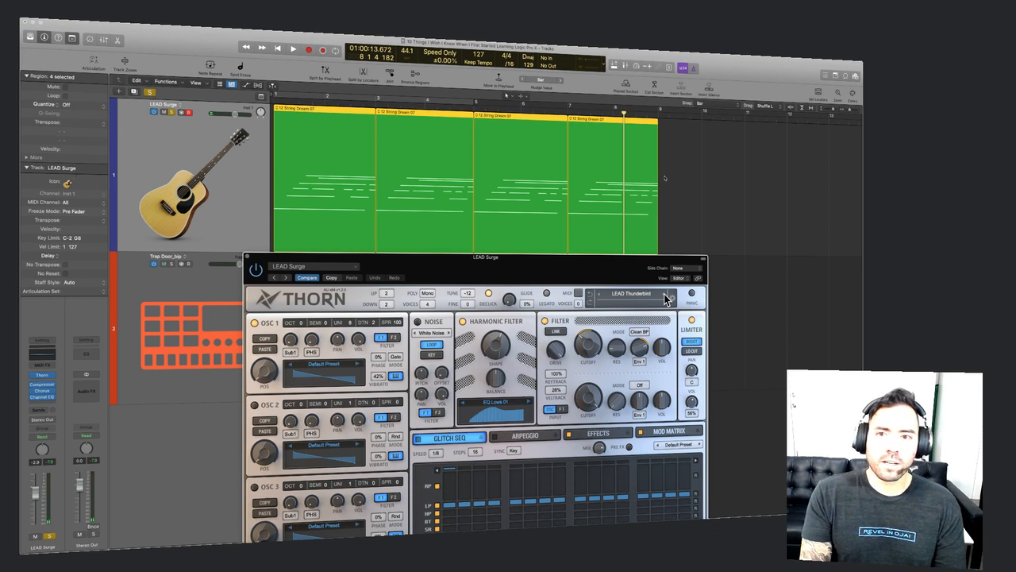
Play the soloed synth part from the start, close the Thorn window and turn off the track's solo.
left_click(674, 200)
key("space")
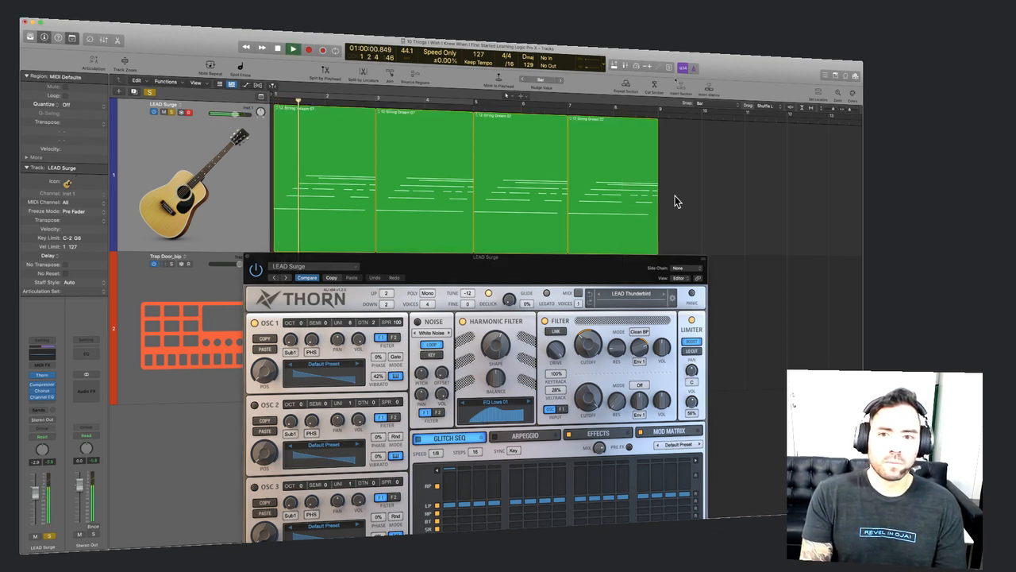
key("space")
left_click(250, 261)
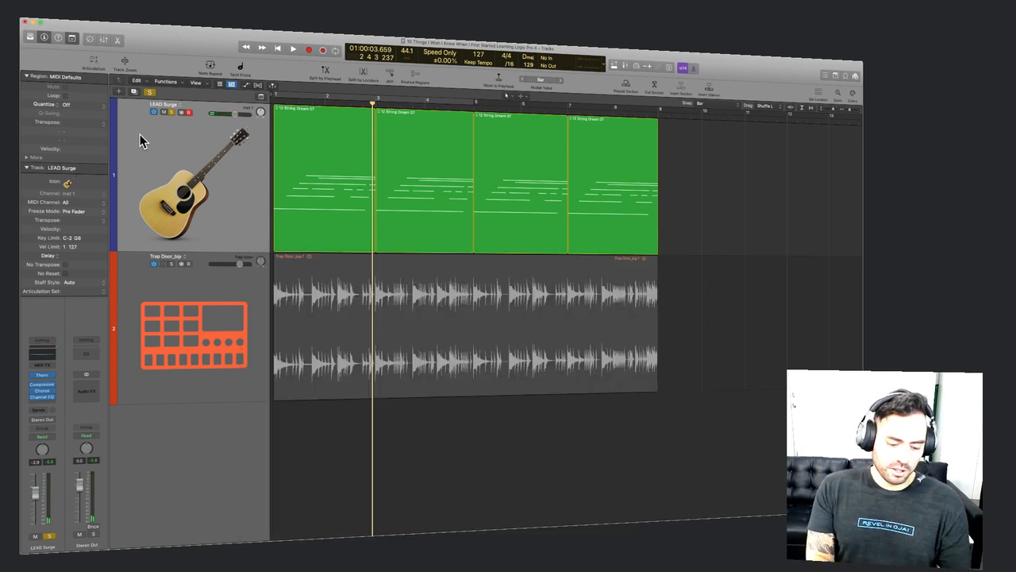
key("ctrl+s")
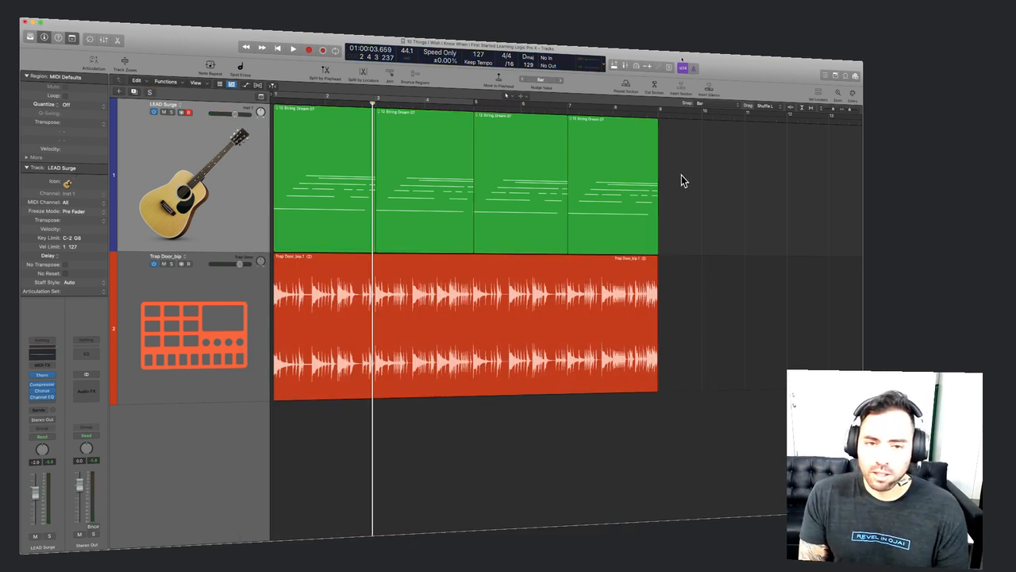
Open the first 12 String Dream 07 region in the Piano Roll and delete the five short notes near its end.
double_click(318, 204)
key("z")
scroll(393, 457, "right", 3)
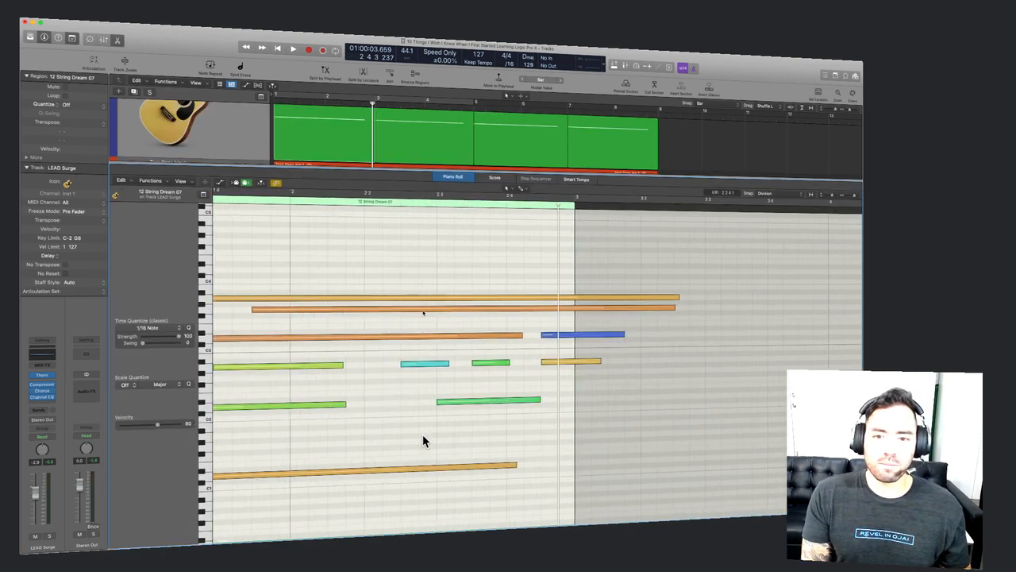
left_click_drag(416, 433, 556, 359)
key("Delete")
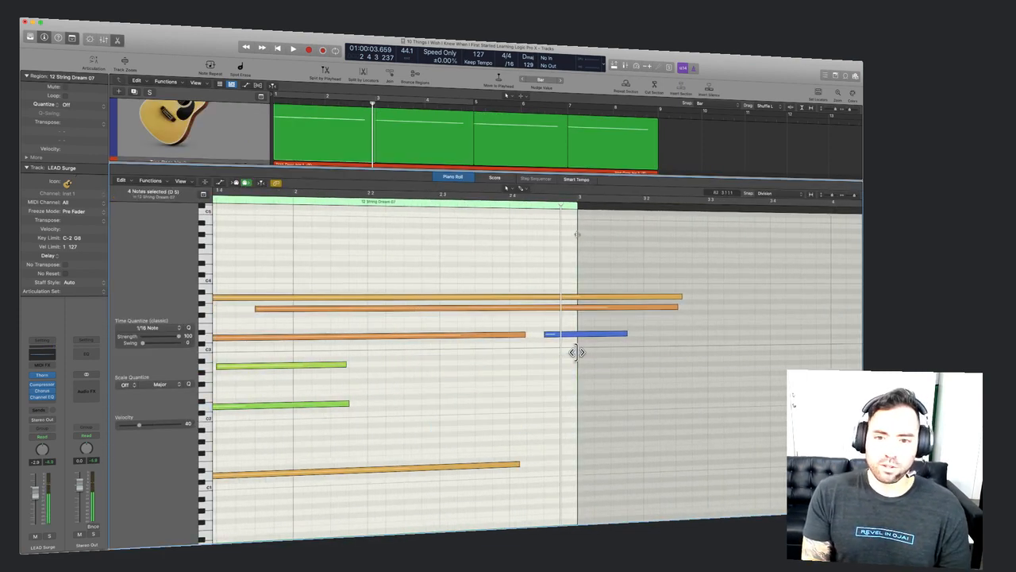
left_click(556, 333)
key("Delete")
scroll(556, 332, "left", 3)
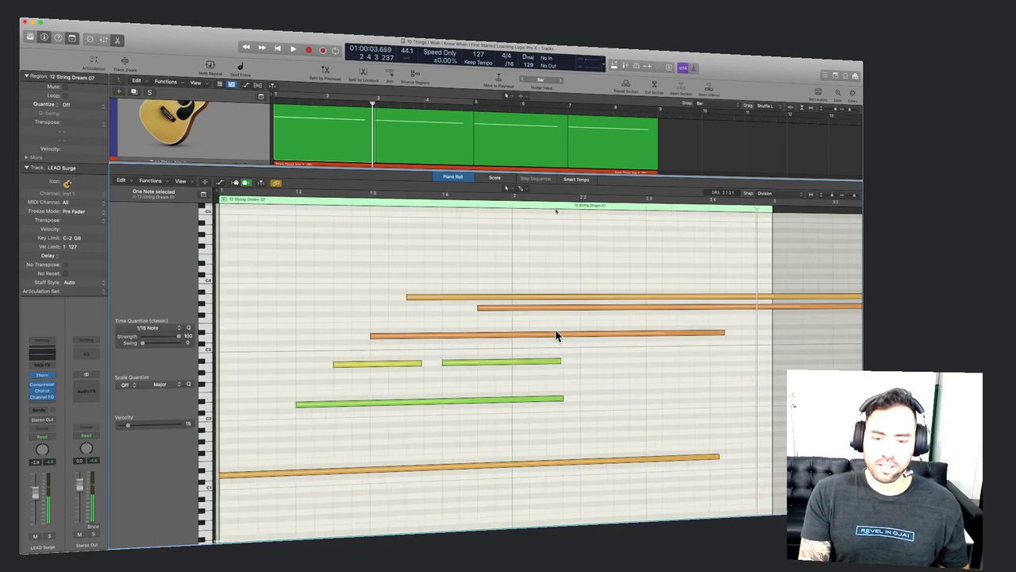
Close the Piano Roll and play the edited synth part with the beat from the start.
key("e")
key("Return")
key("space")
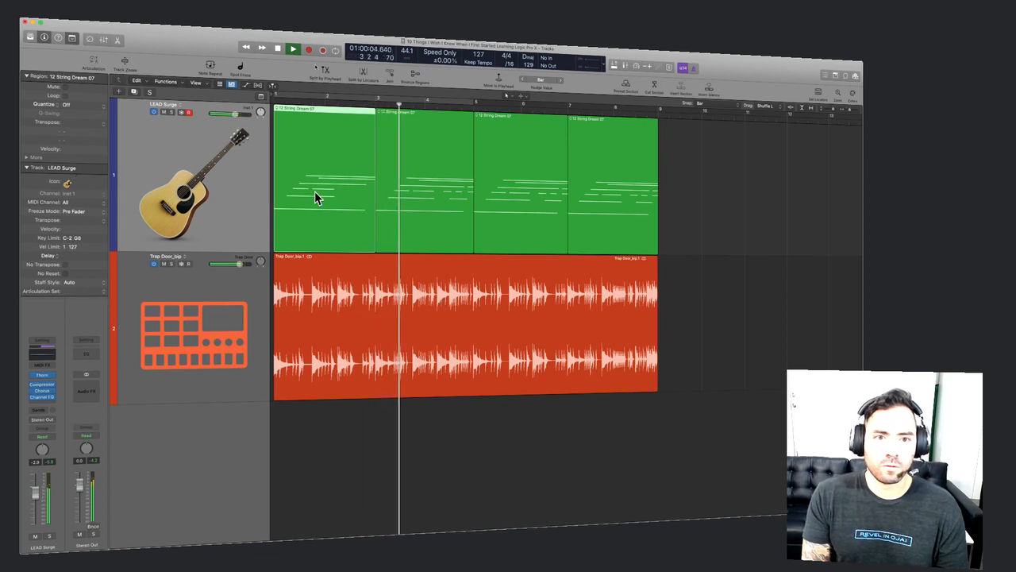
Stop playback and replace the third synth region, at bar 5, with a copy of the edited first region.
left_click(556, 201)
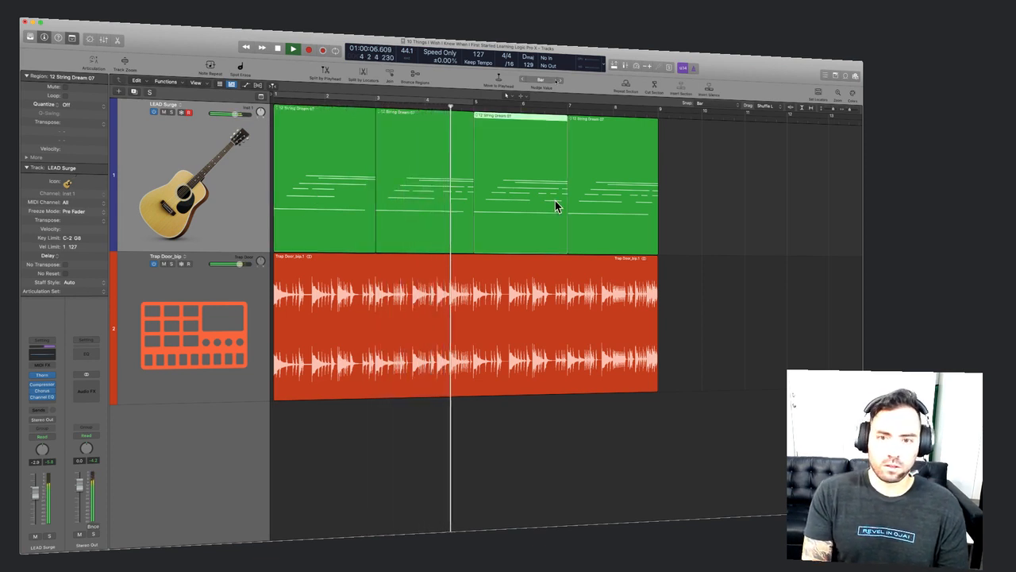
key("space")
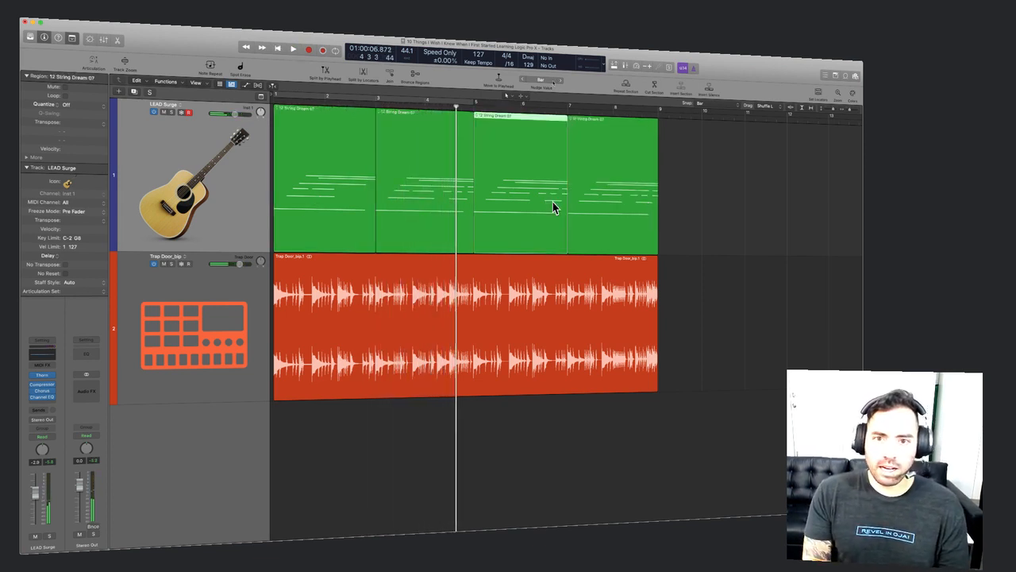
key("Delete")
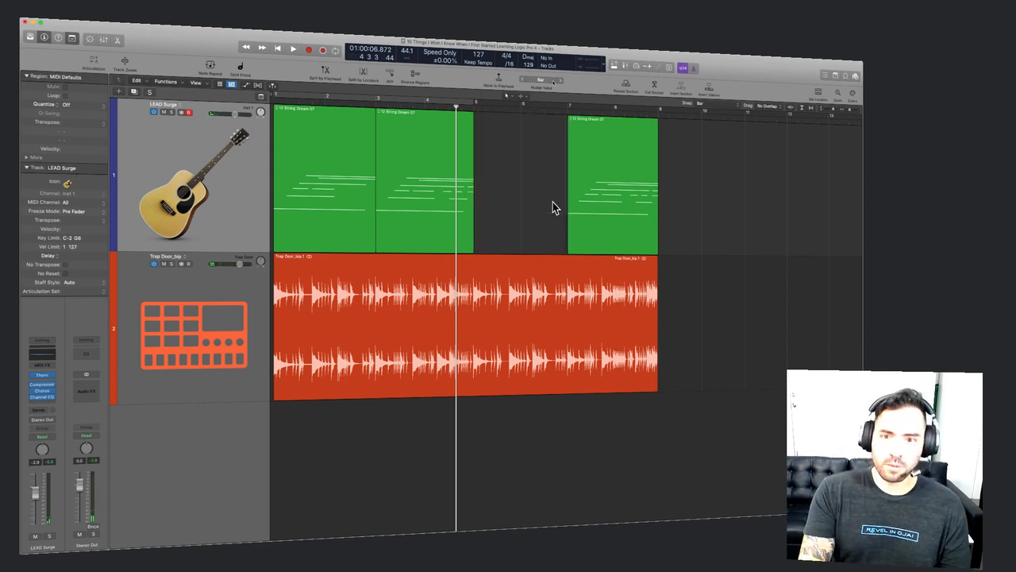
left_click_drag(338, 169, 528, 190)
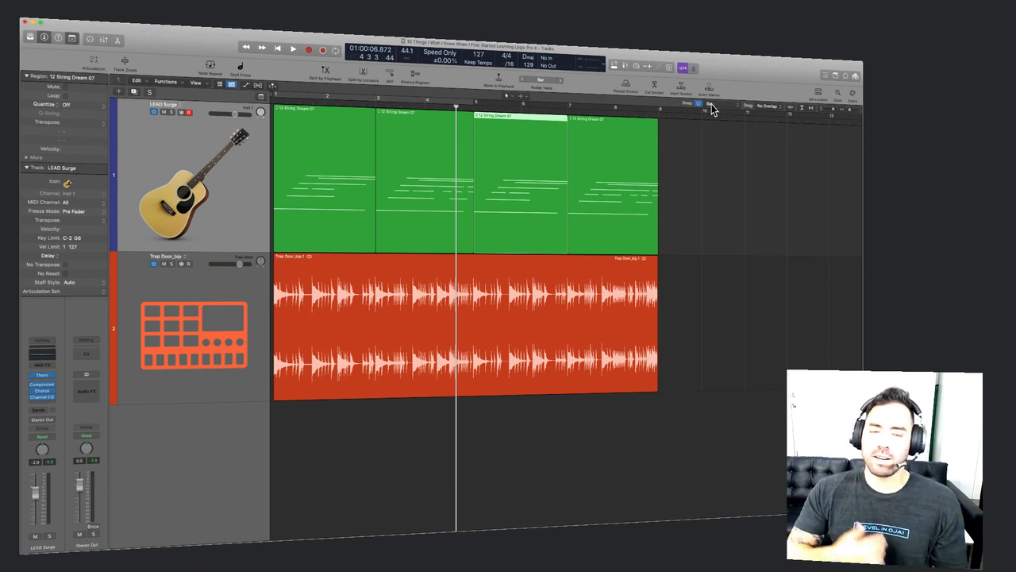
left_click(692, 156)
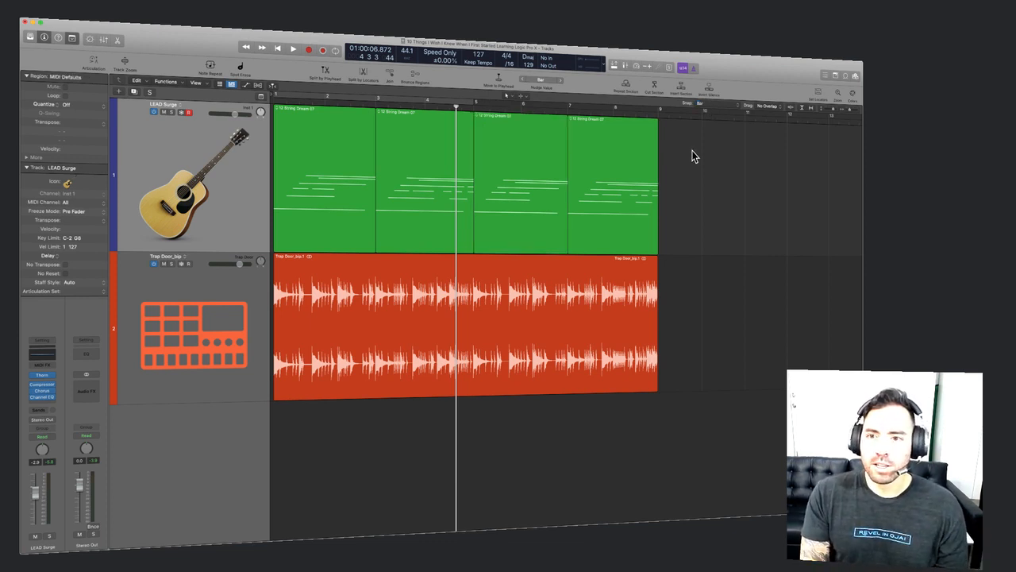
Return the playhead to the start, show track automation and open the first synth region in the Piano Roll.
key("Return")
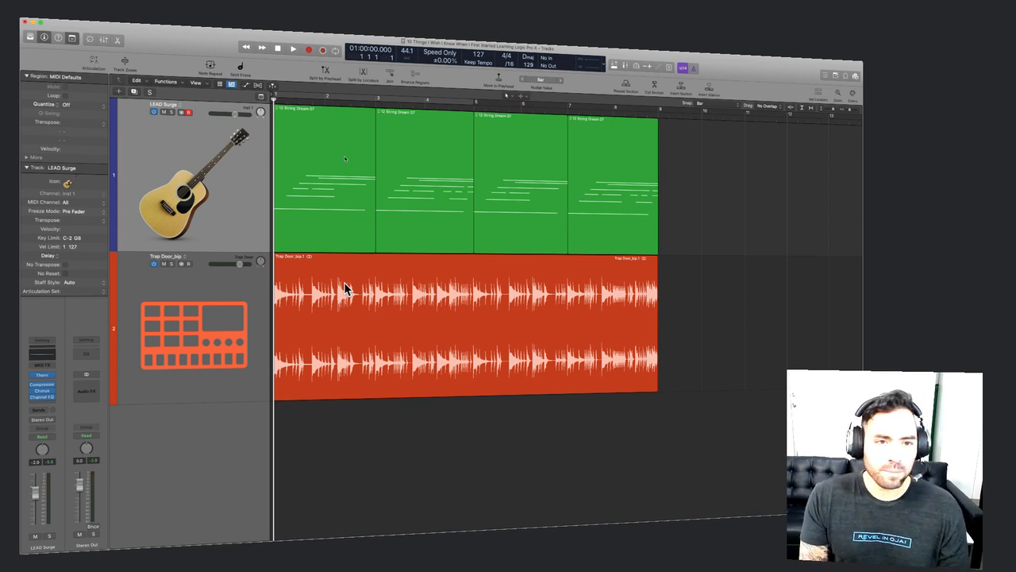
left_click(320, 211)
key("a")
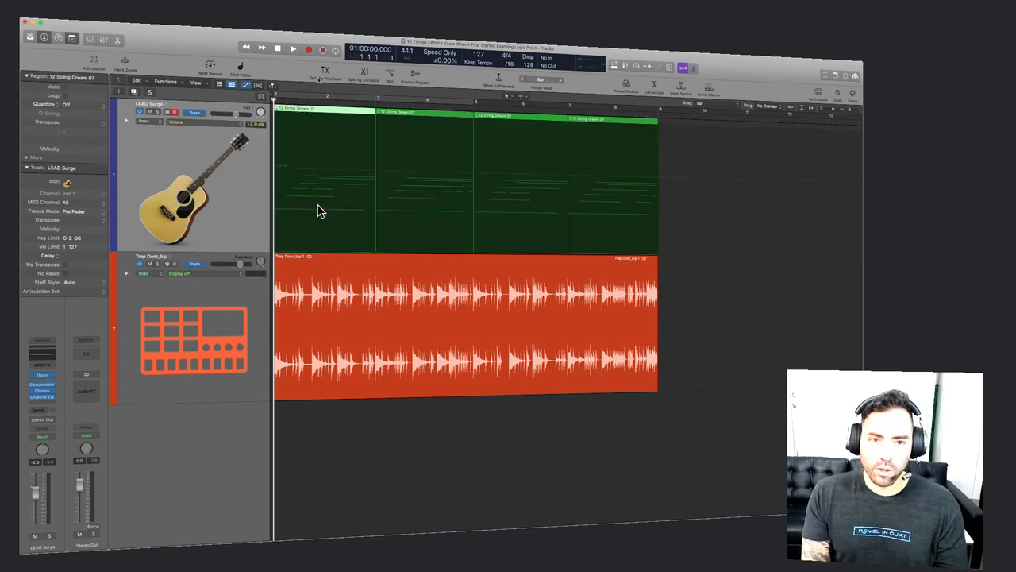
double_click(317, 211)
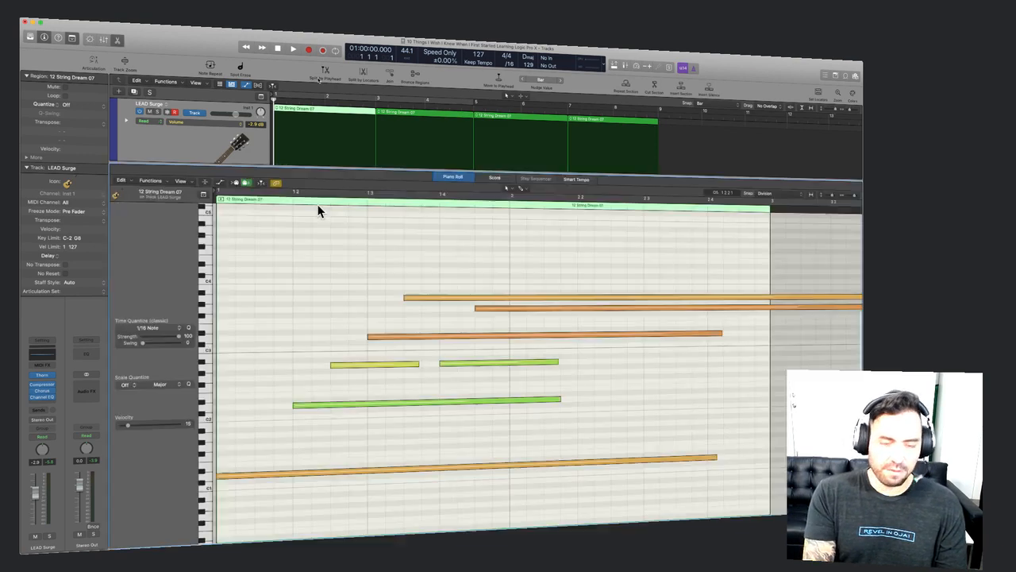
Show Modulation in the region's automation lane and draw a ramp up to the maximum from just after bar 2 to beat 3.
left_click(181, 476)
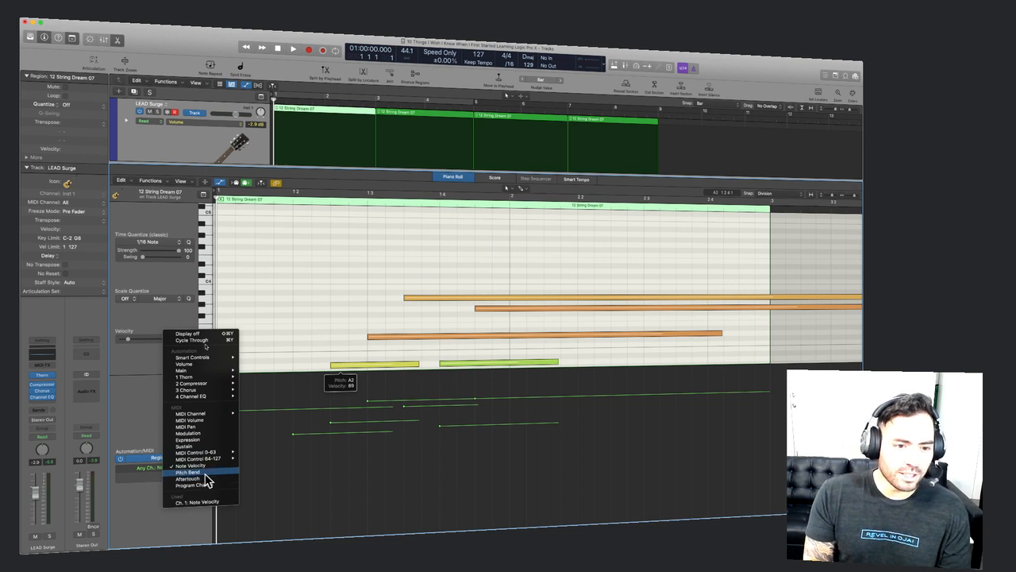
left_click(195, 433)
left_click(463, 427)
left_click(527, 426)
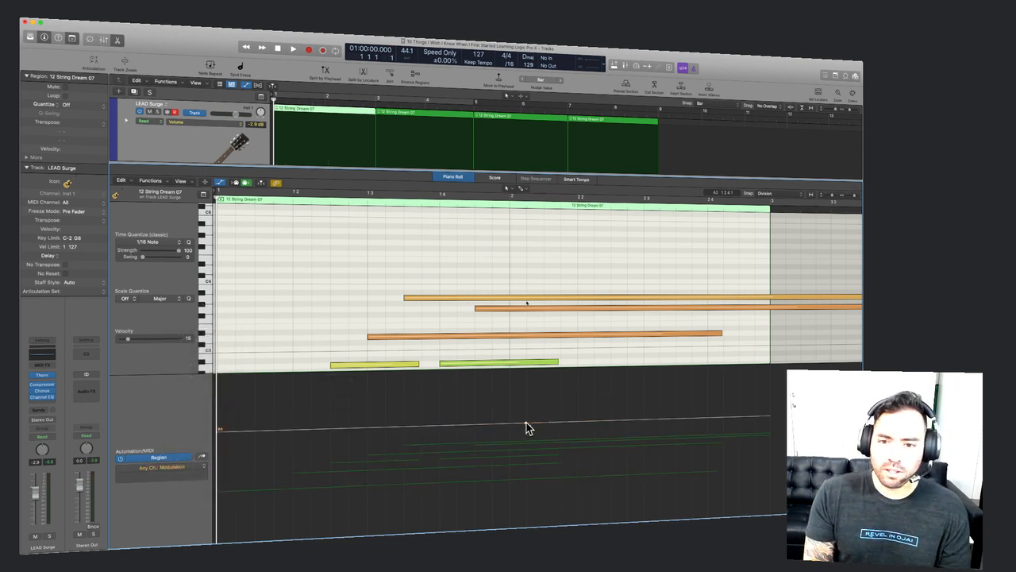
left_click(591, 424)
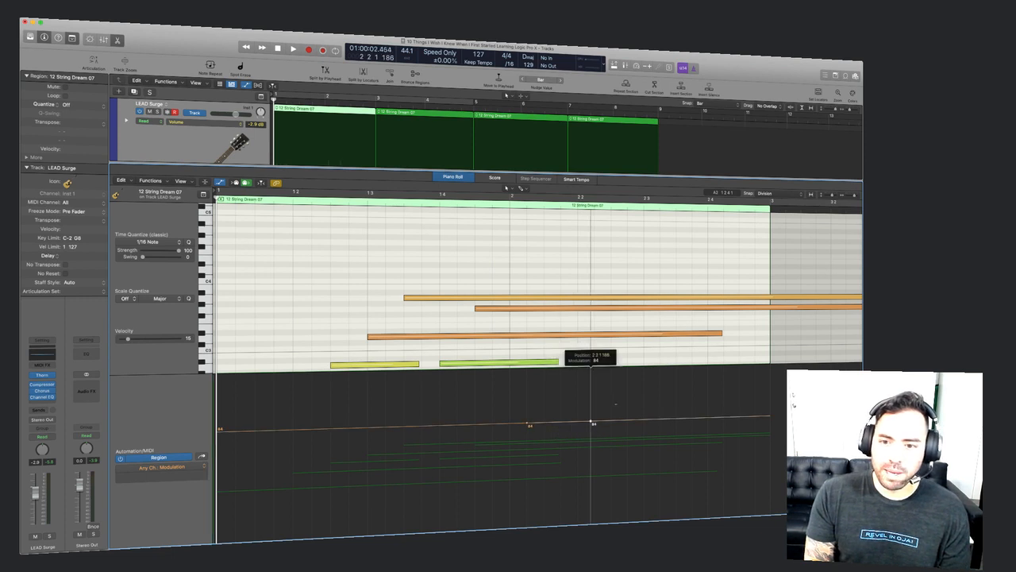
left_click_drag(591, 424, 645, 370)
Hold the modulation at maximum until a sharp drop to zero near the region's end, and lower its opening section to the minimum.
scroll(717, 367, "down", 3)
left_click(741, 371)
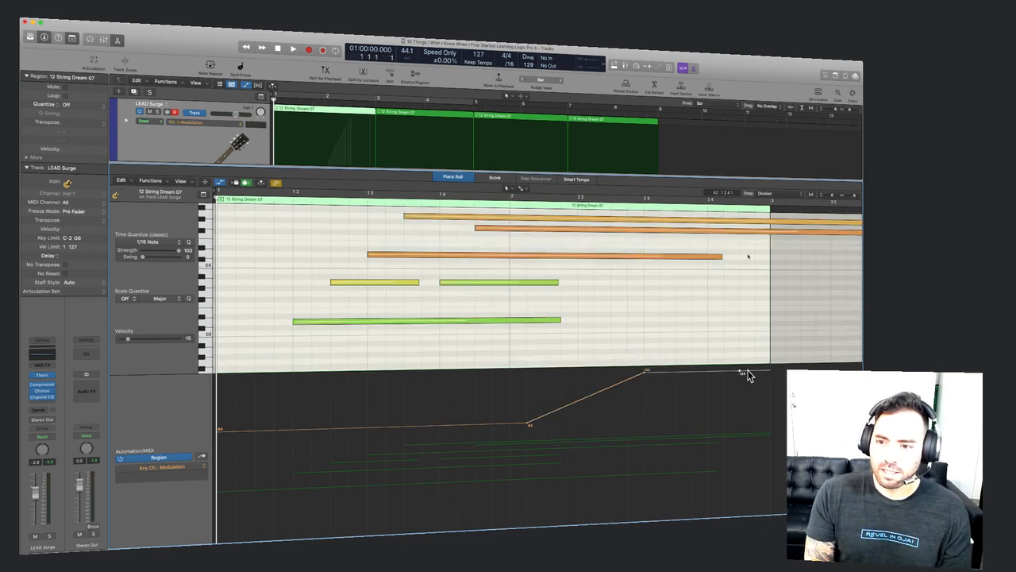
left_click_drag(748, 371, 750, 512)
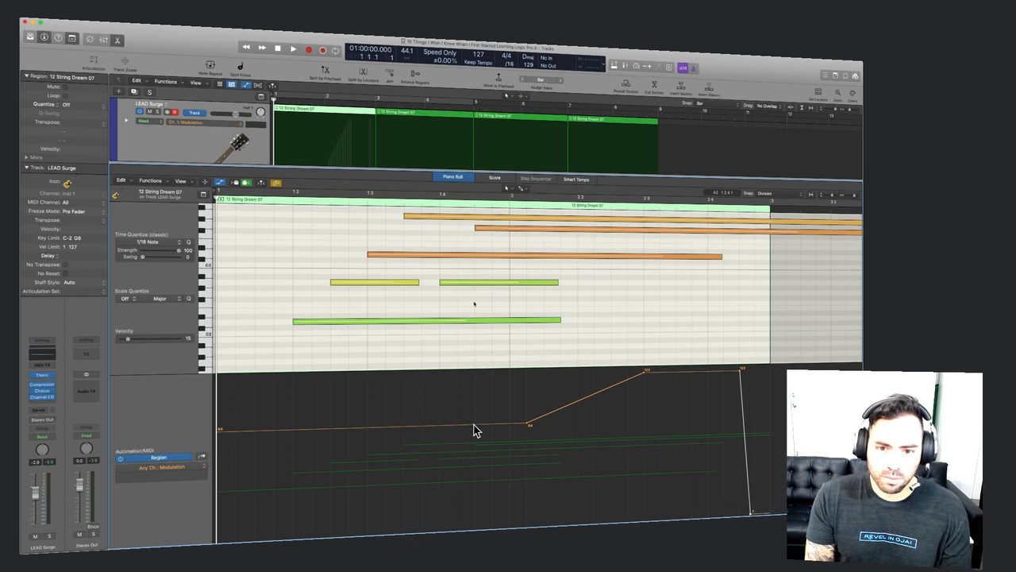
left_click_drag(473, 430, 478, 525)
Play the modulated synth region, close the Piano Roll and replay the arrangement from the start.
key("space")
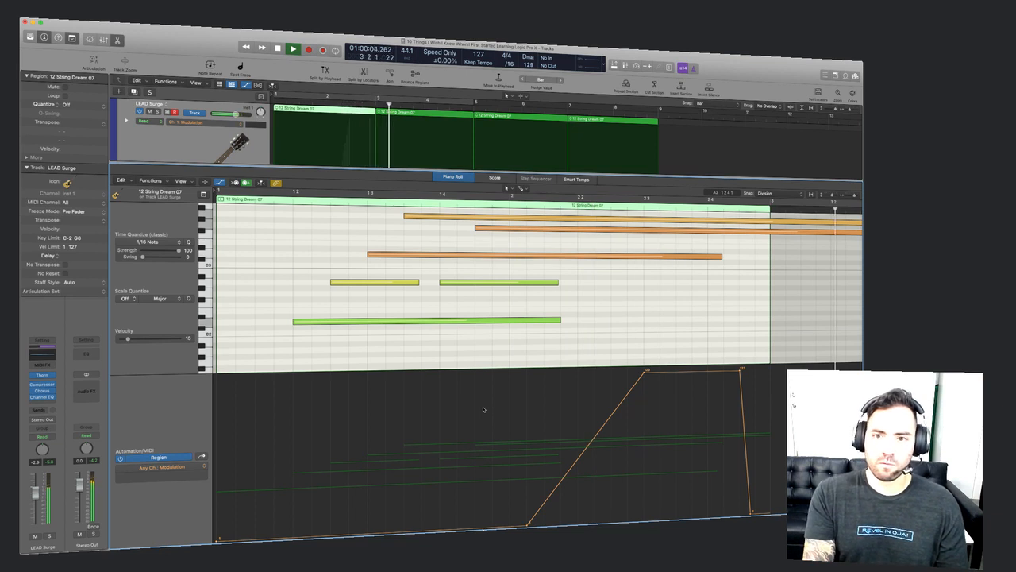
key("e")
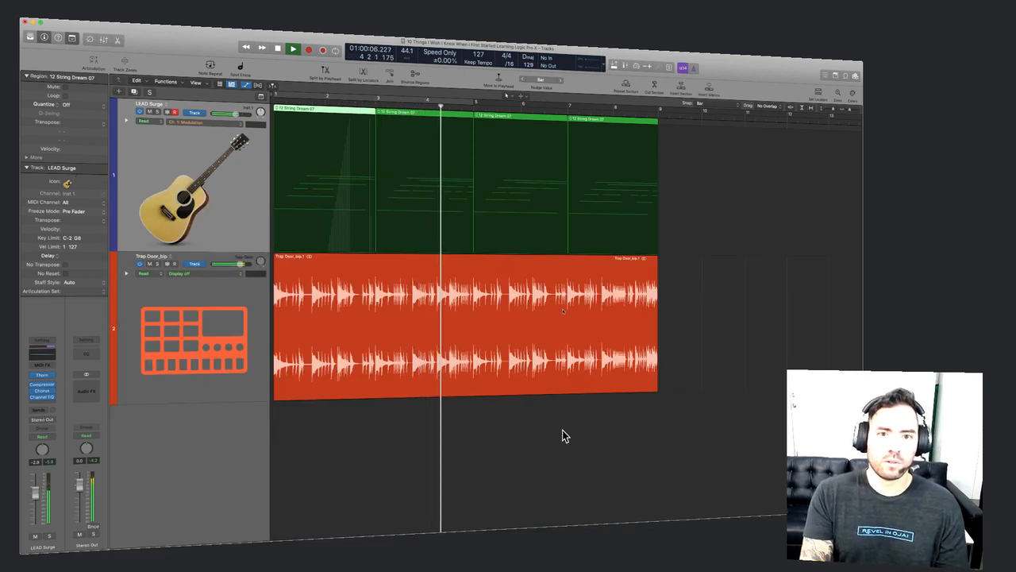
key("Return")
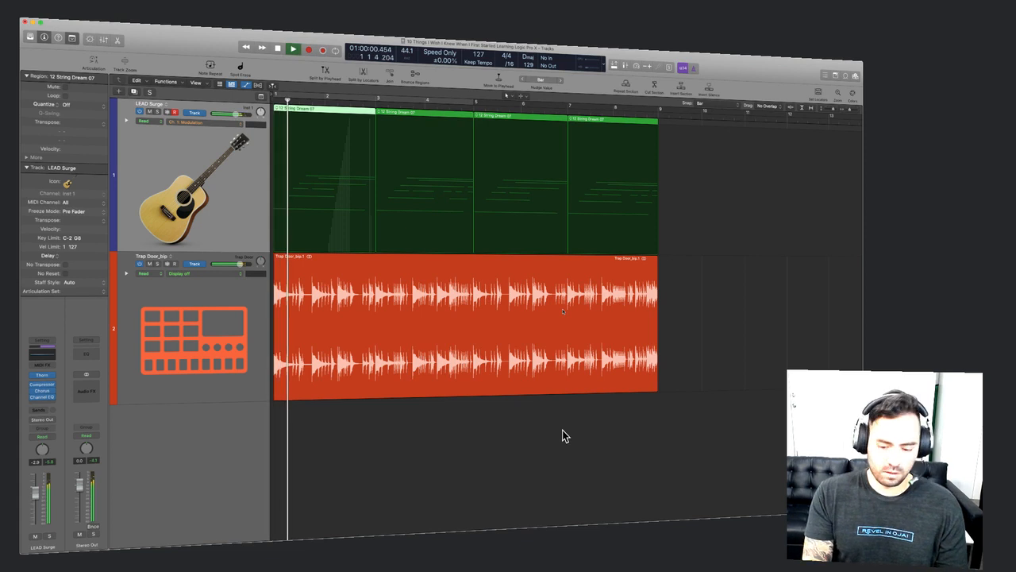
Replace the third synth region, at bar 5, with a copy of the modulated first region and mute the LEAD Surge track.
key("s")
left_click(486, 212)
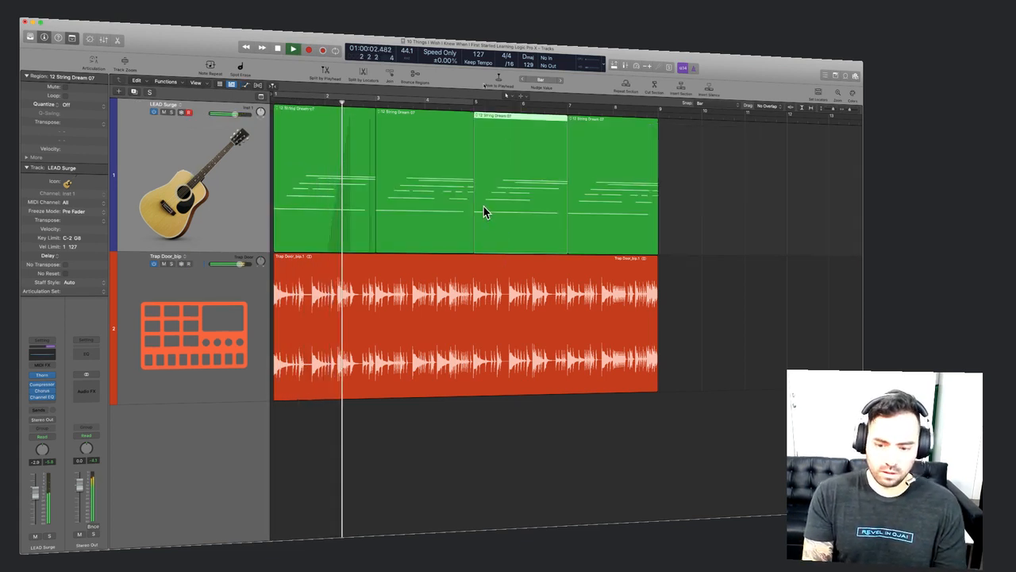
key("Delete")
left_click(312, 202)
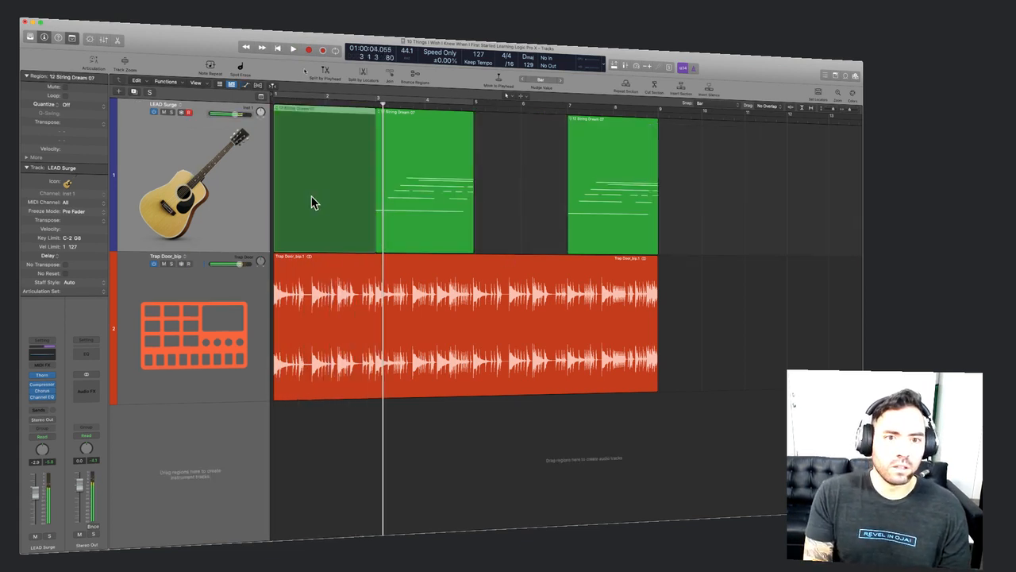
left_click_drag(312, 203, 501, 210)
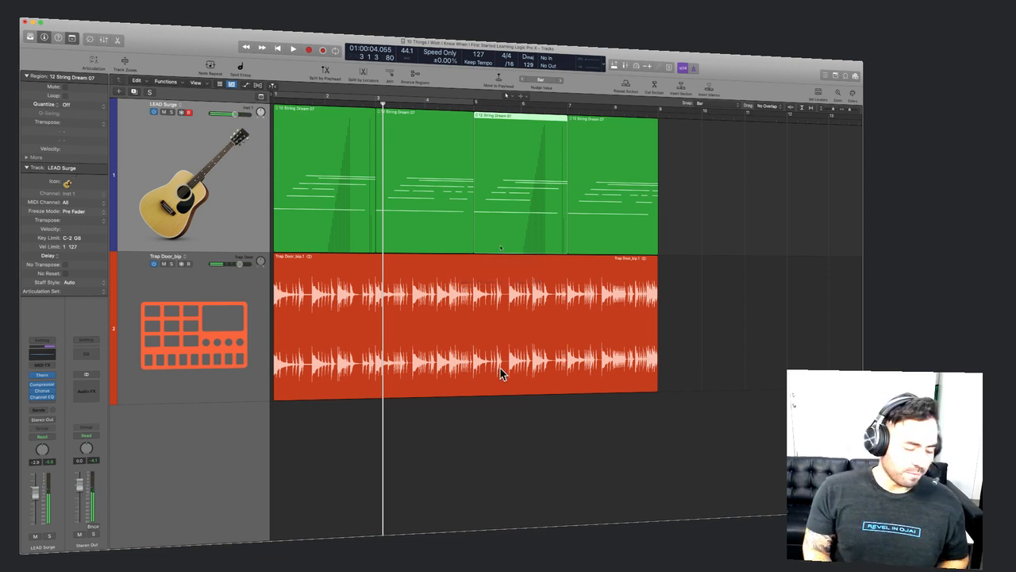
key("ctrl+m")
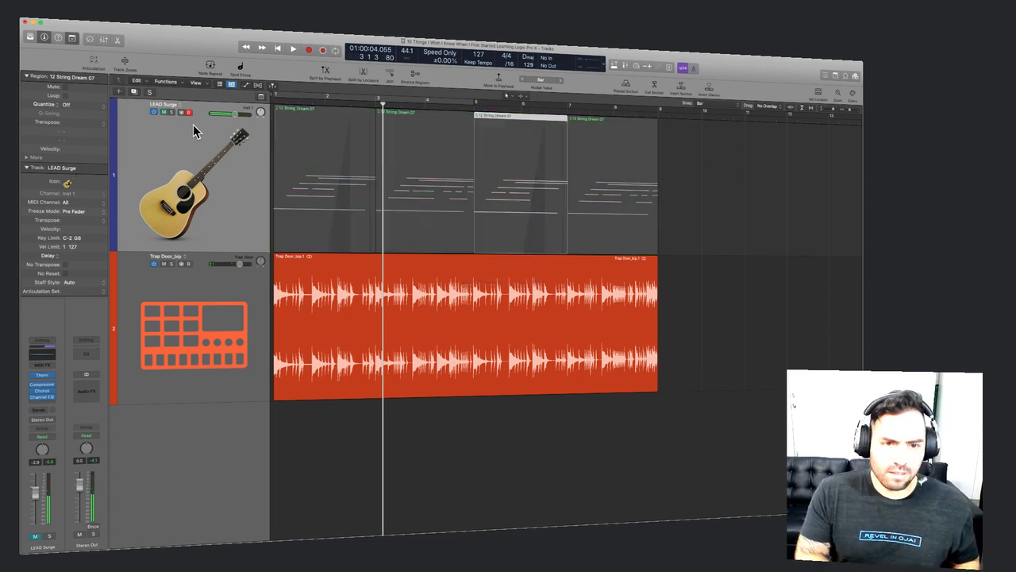
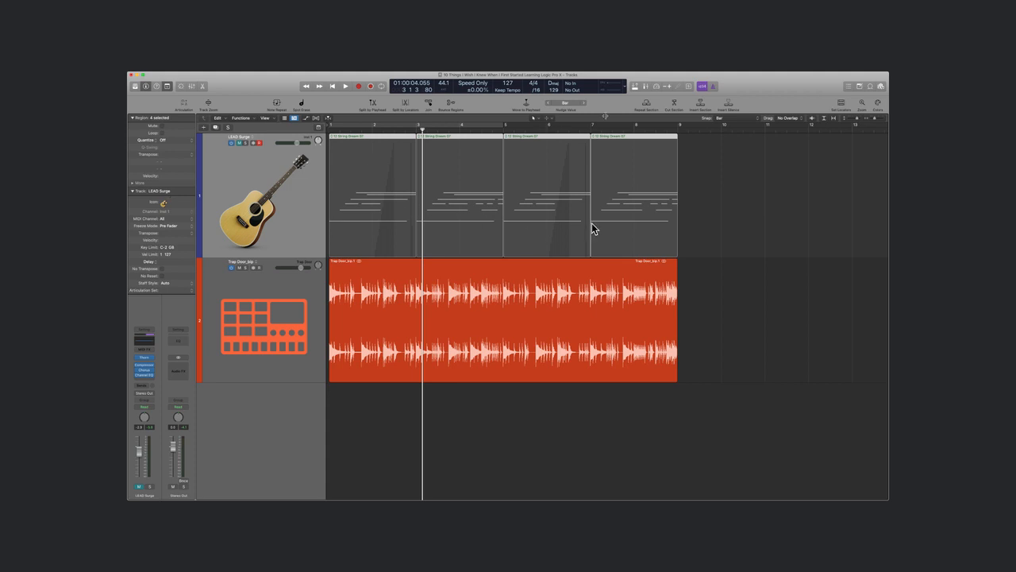
Show the project Note Pad with the list of tips beside the tracks.
left_click(752, 205)
left_click(289, 184)
key("o")
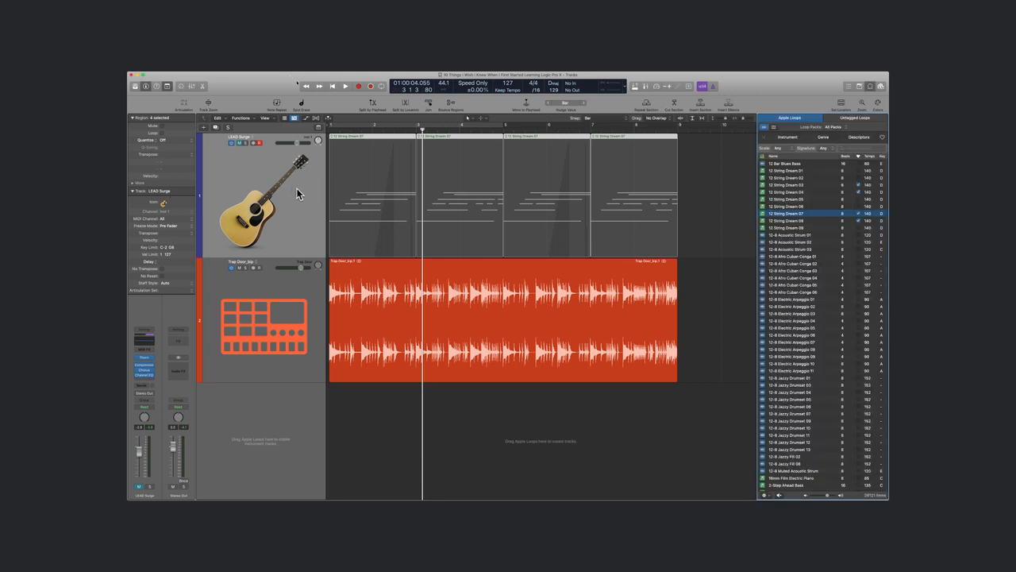
key("o")
key("alt+super+p")
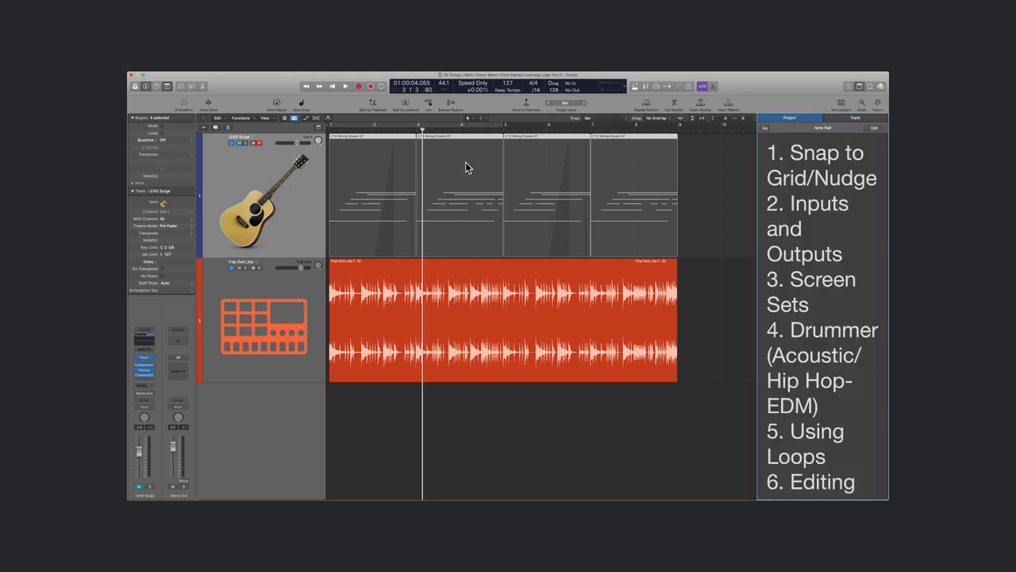
Create a new Drummer track with the Rock genre.
key("alt+super+n")
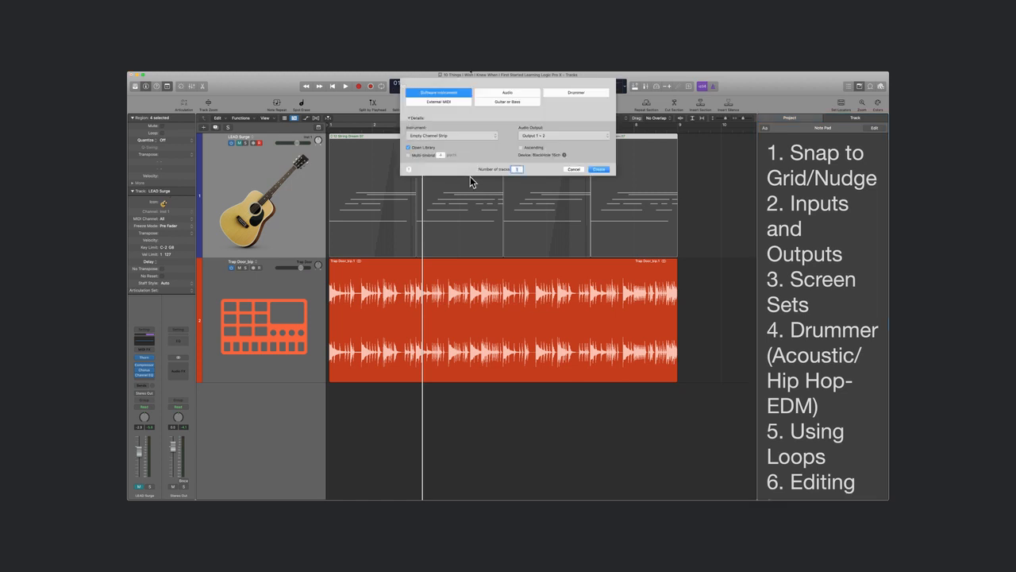
key("Right")
key("Right")
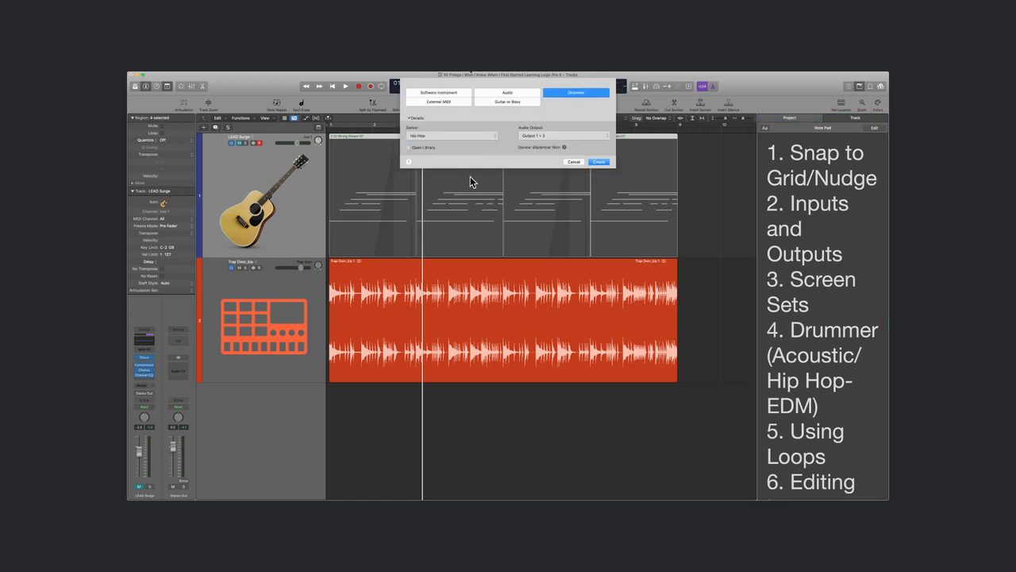
left_click(469, 136)
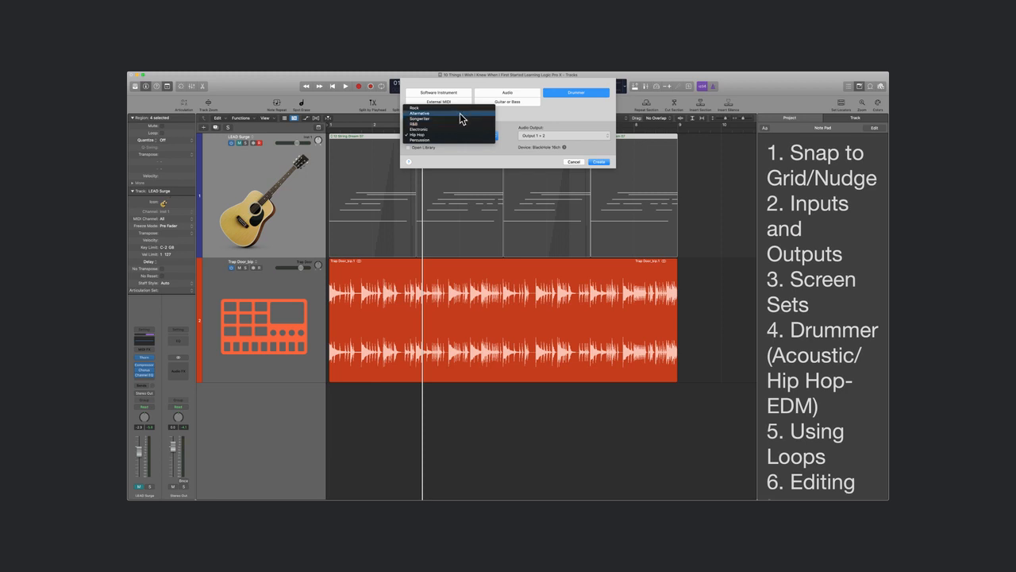
left_click(458, 109)
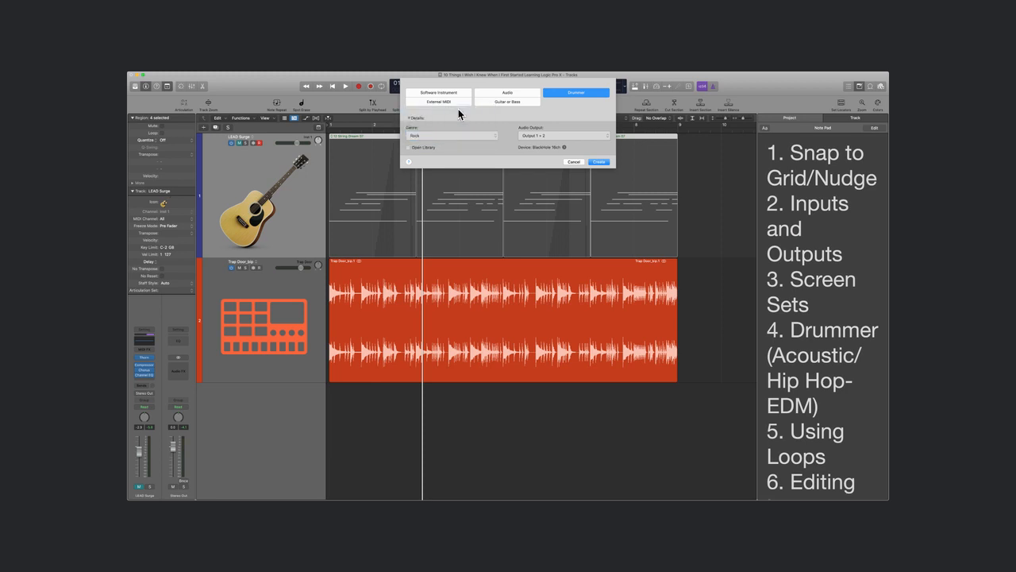
key("Return")
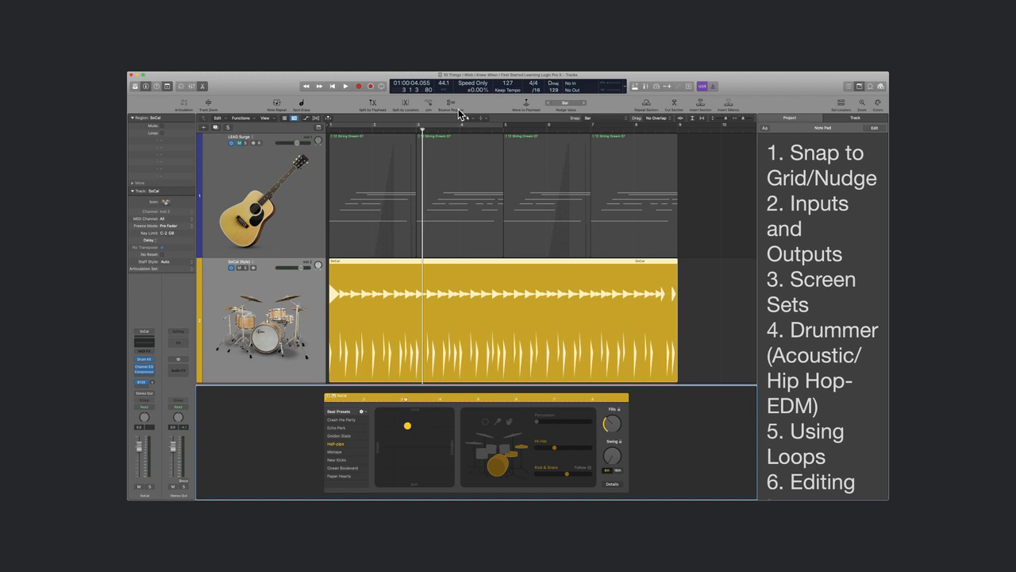
Replace the Drum Kit Designer instrument on the SoCal track with a stereo Kontakt.
left_click(154, 359)
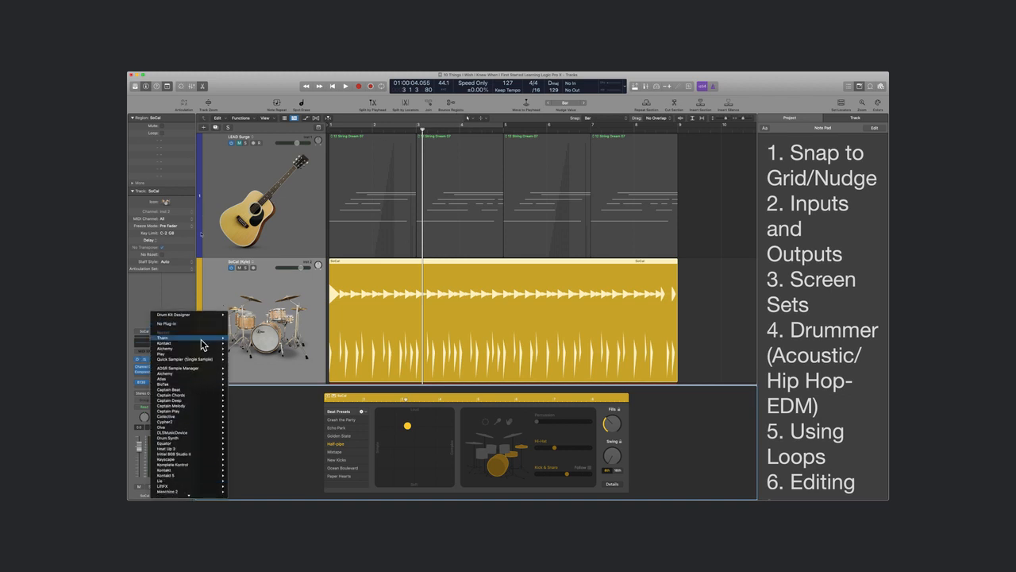
mouse_move(205, 343)
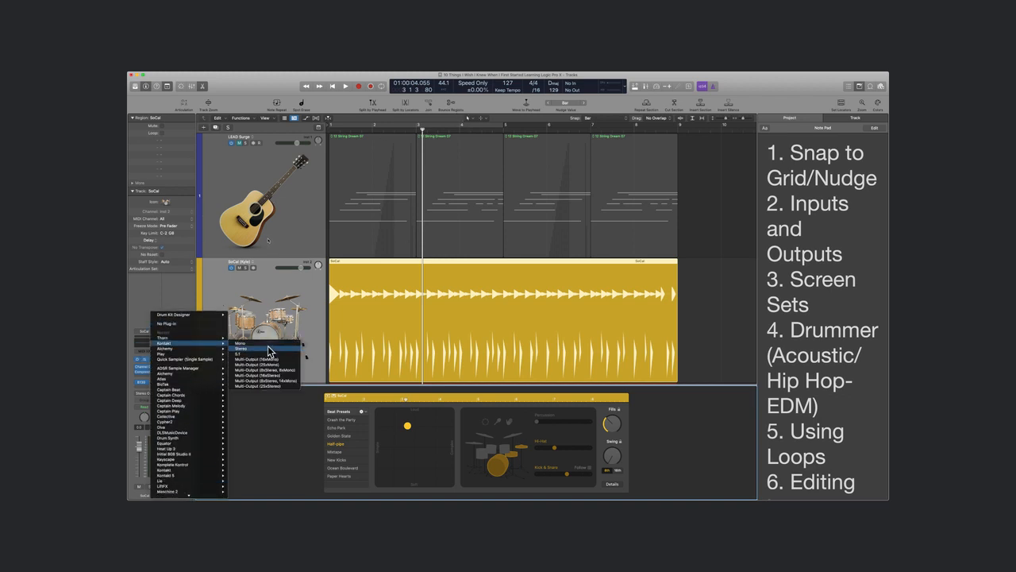
left_click(268, 348)
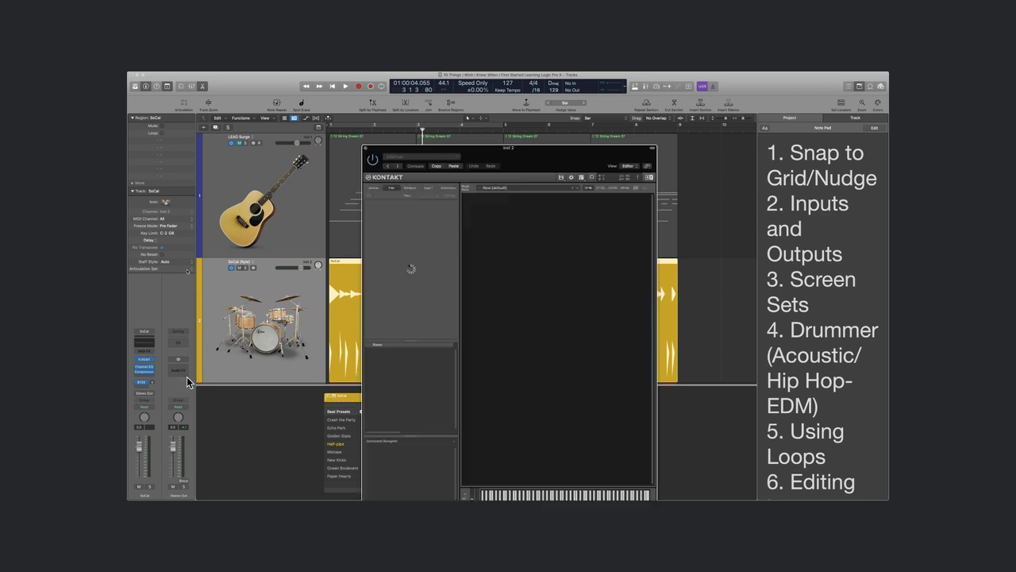
Load the Drum Lab kit from Kontakt's Drumlab library and close the plug-in window.
left_click(375, 188)
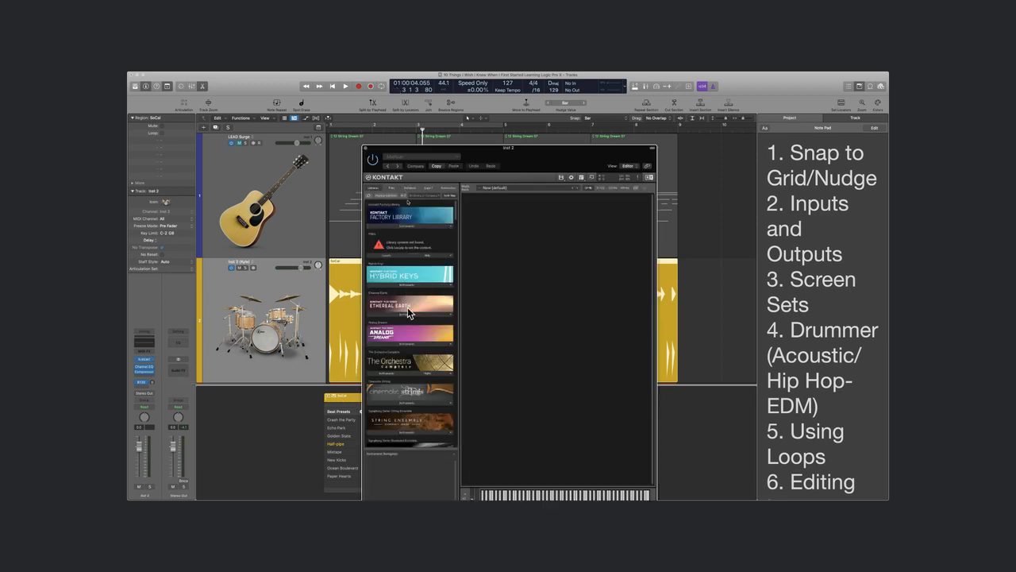
scroll(389, 359, "down", 10)
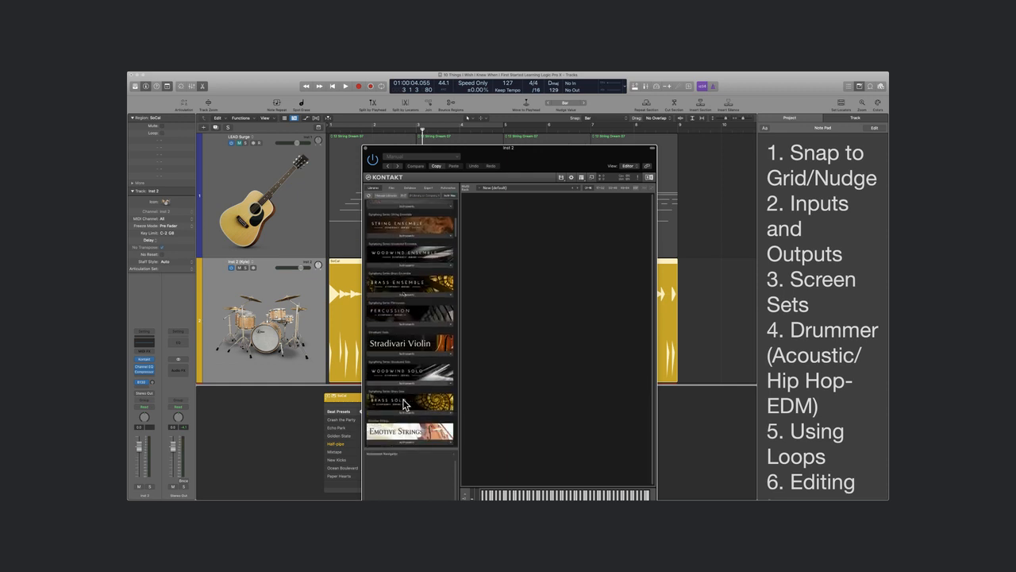
scroll(405, 405, "down", 15)
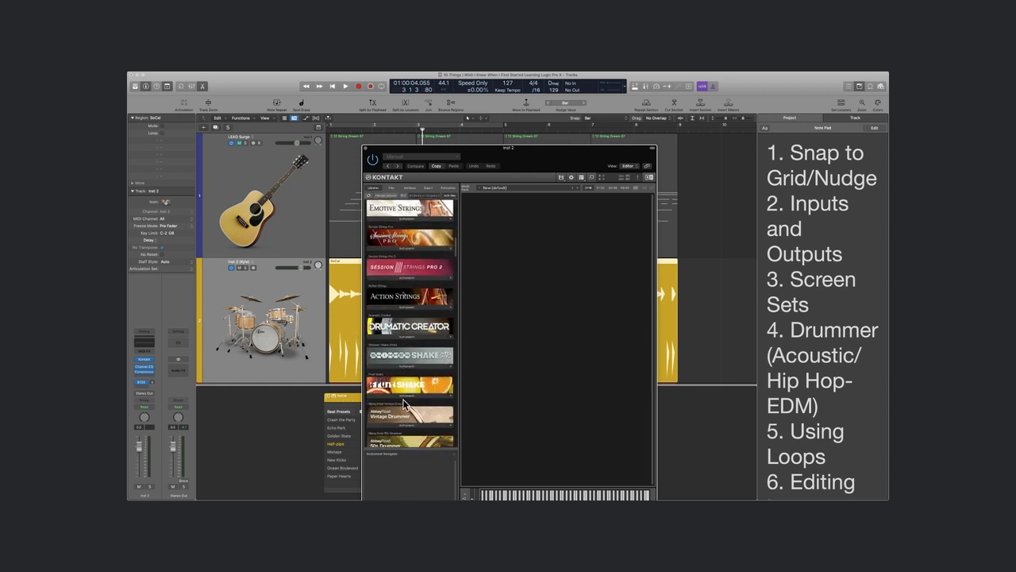
left_click(405, 402)
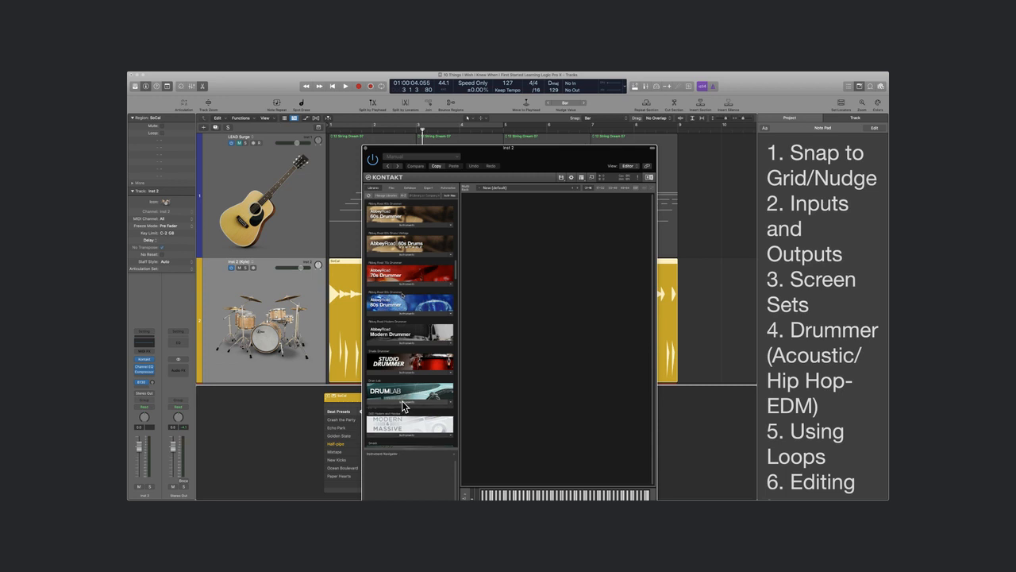
double_click(389, 411)
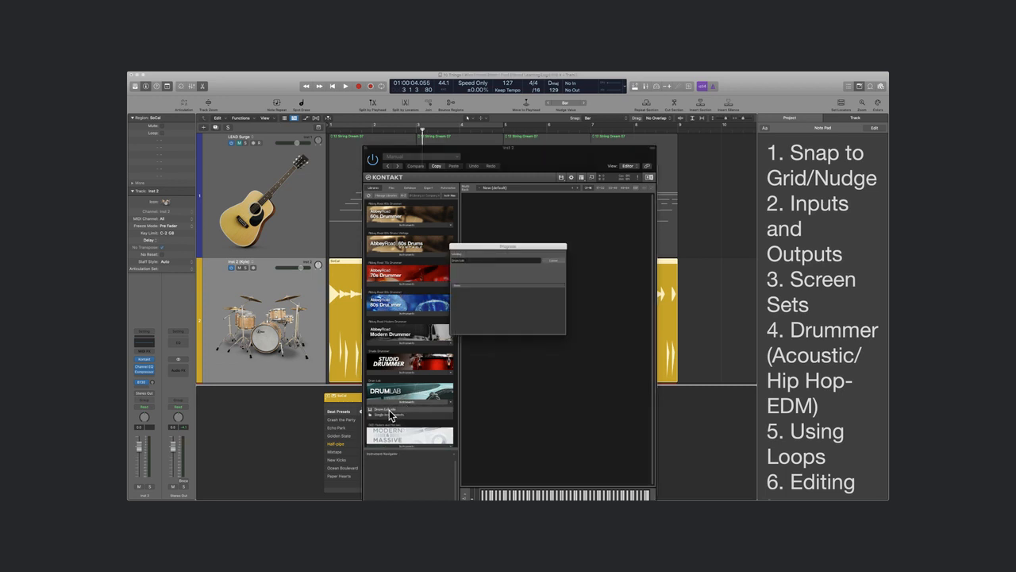
left_click_drag(488, 153, 643, 134)
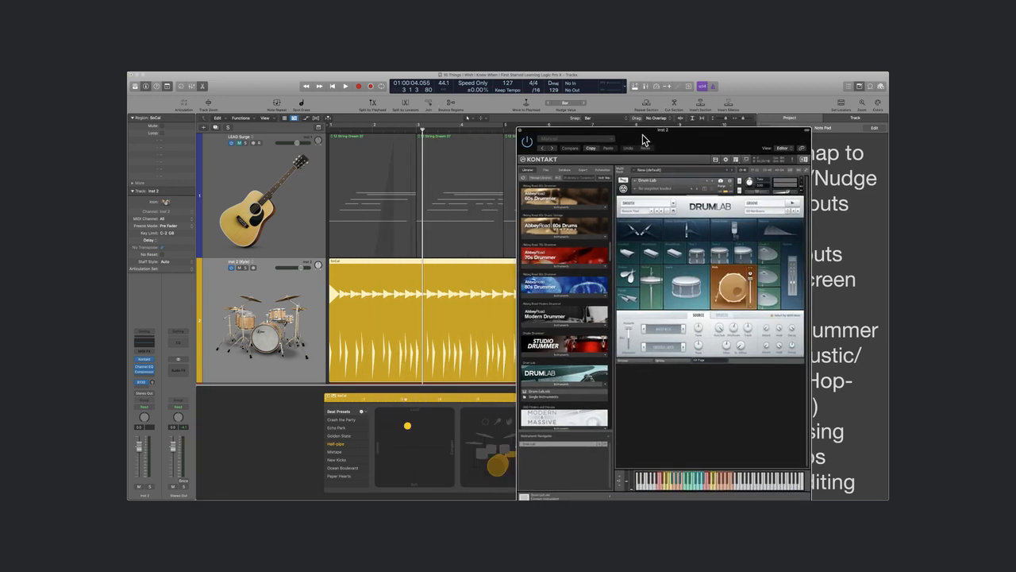
left_click(521, 130)
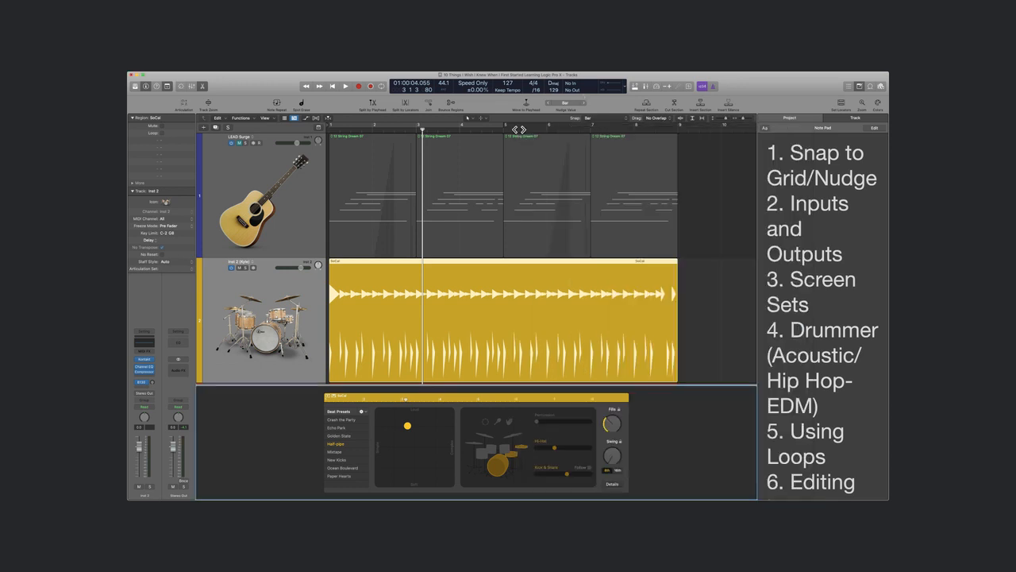
Solo the drummer track and play it from the start.
left_click(246, 268)
key("Return")
scroll(573, 386, "down", 1)
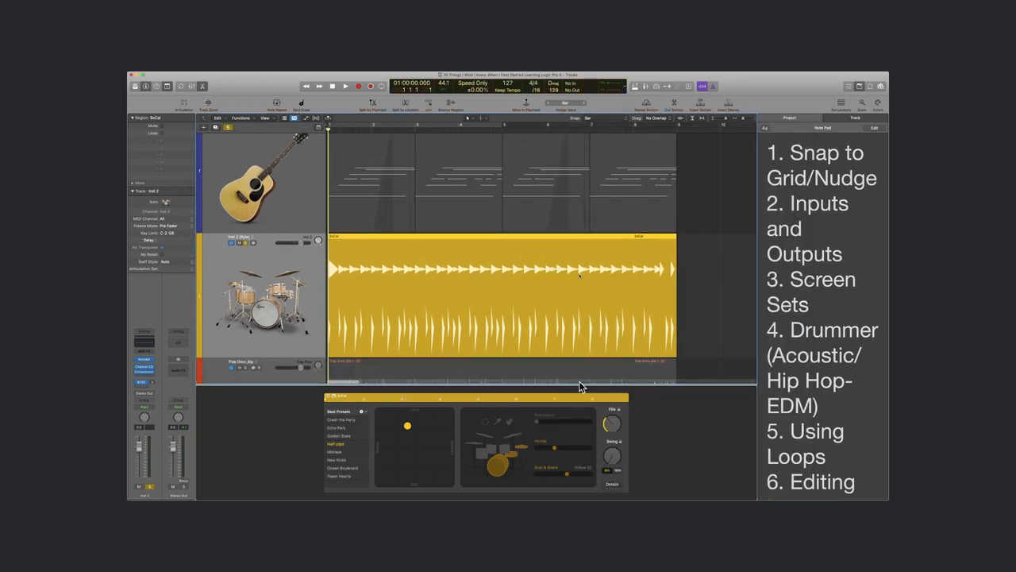
key("space")
key("super+Right")
key("super+Right")
key("super+Right")
key("super+Right")
Set the drummer pattern to nearly maximum complexity, switch its hi-hat part to cymbals and close the Drummer editor.
left_click(409, 427)
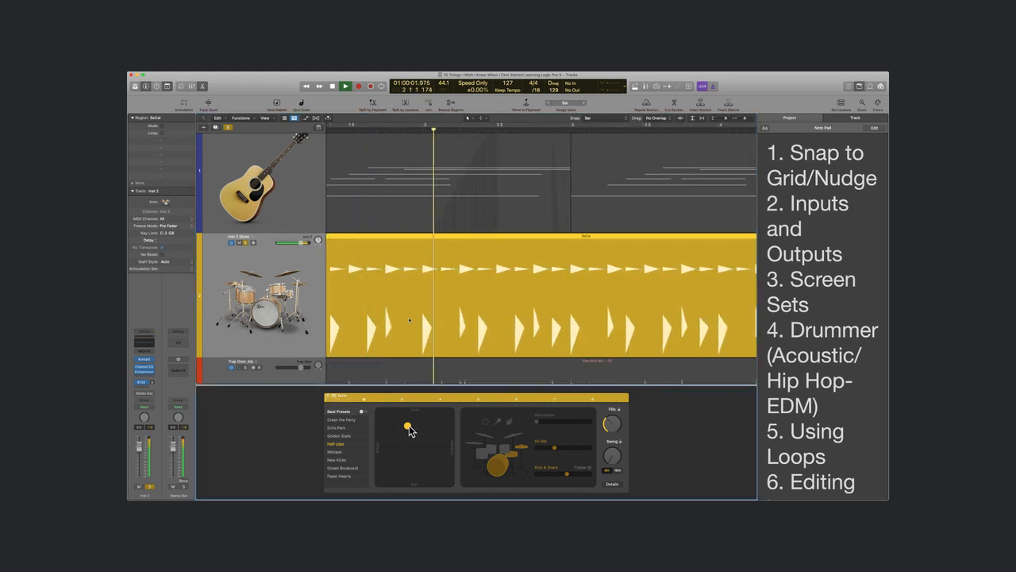
left_click_drag(409, 428, 450, 428)
key("super+Left")
key("super+Left")
key("super+Left")
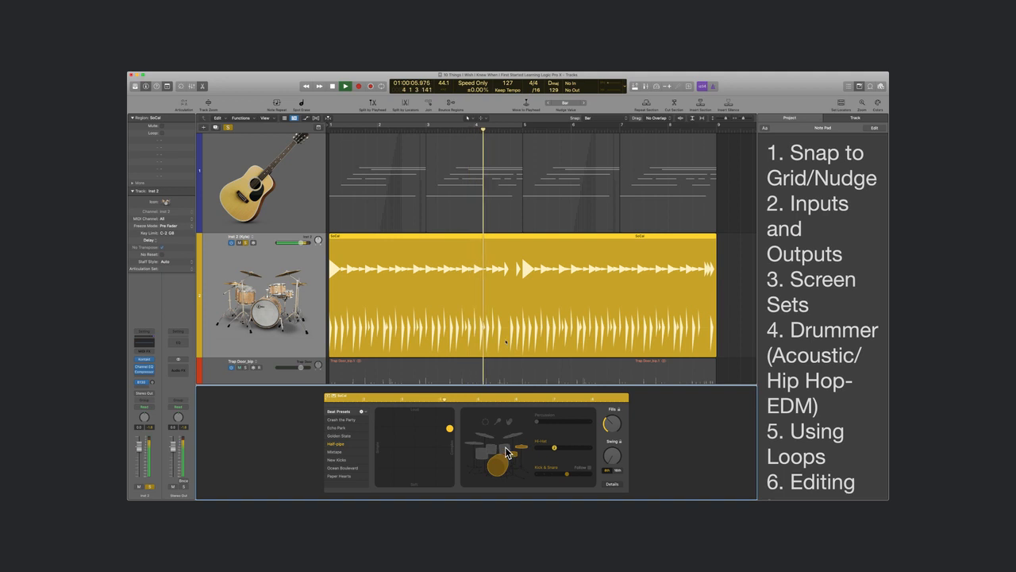
left_click(477, 444)
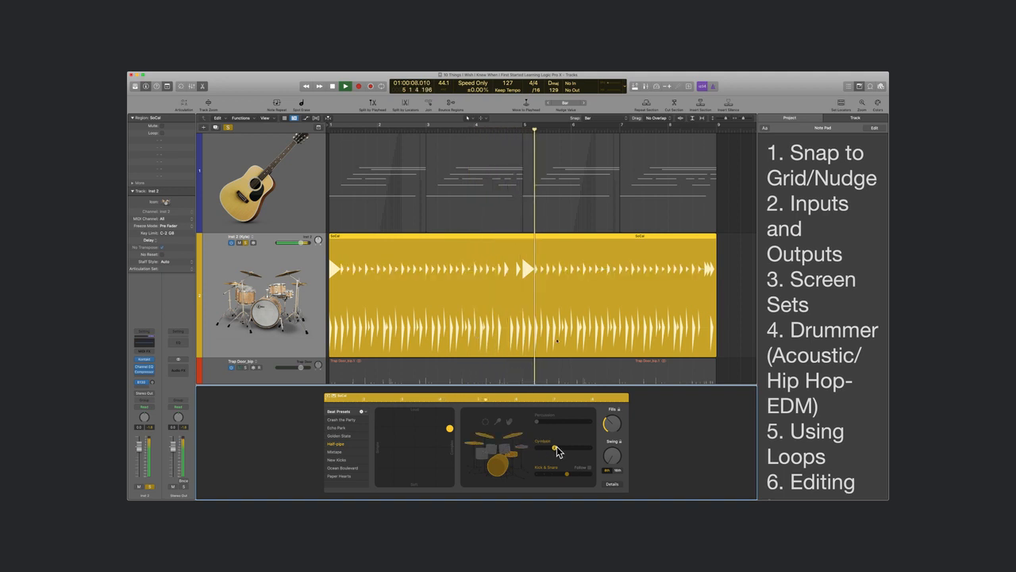
key("e")
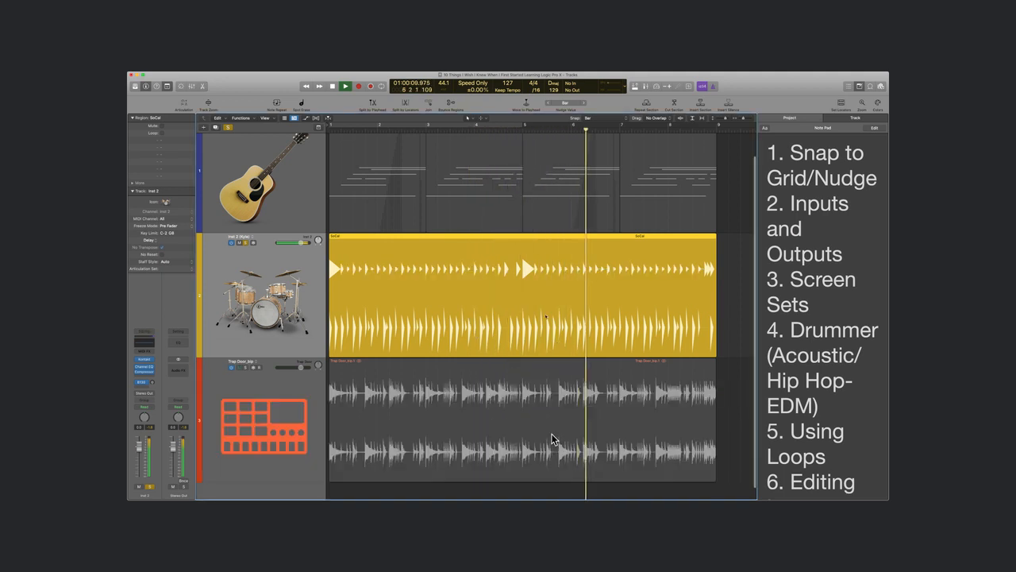
Stop playback and delete the drummer region together with its track.
key("super+Up")
key("super+Up")
key("super+Up")
key("super+Up")
key("super+Up")
key("super+Down")
key("super+Down")
key("super+Down")
key("super+Left")
key("super+Left")
key("super+Left")
key("super+Left")
key("super+Left")
key("space")
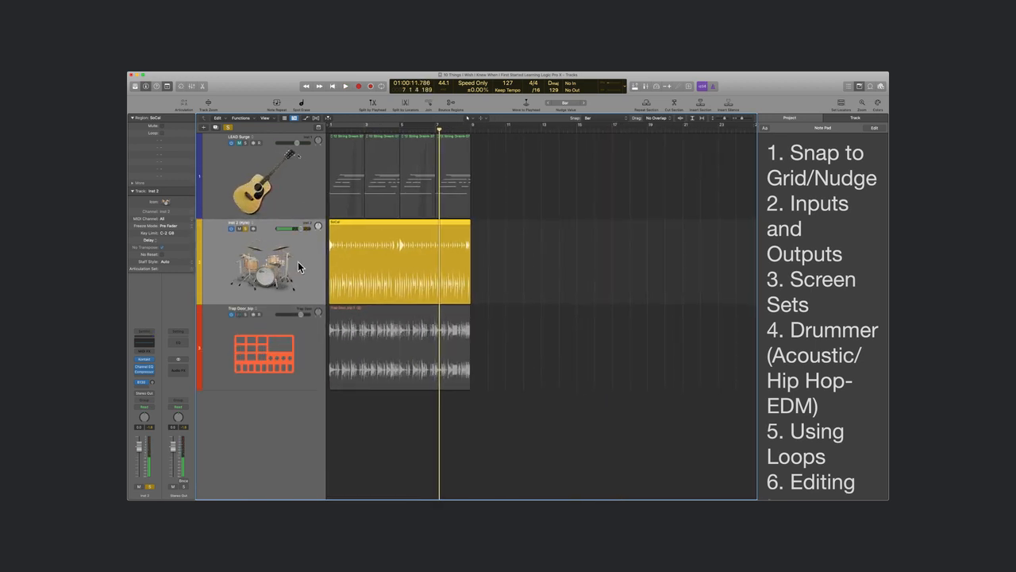
key("Delete")
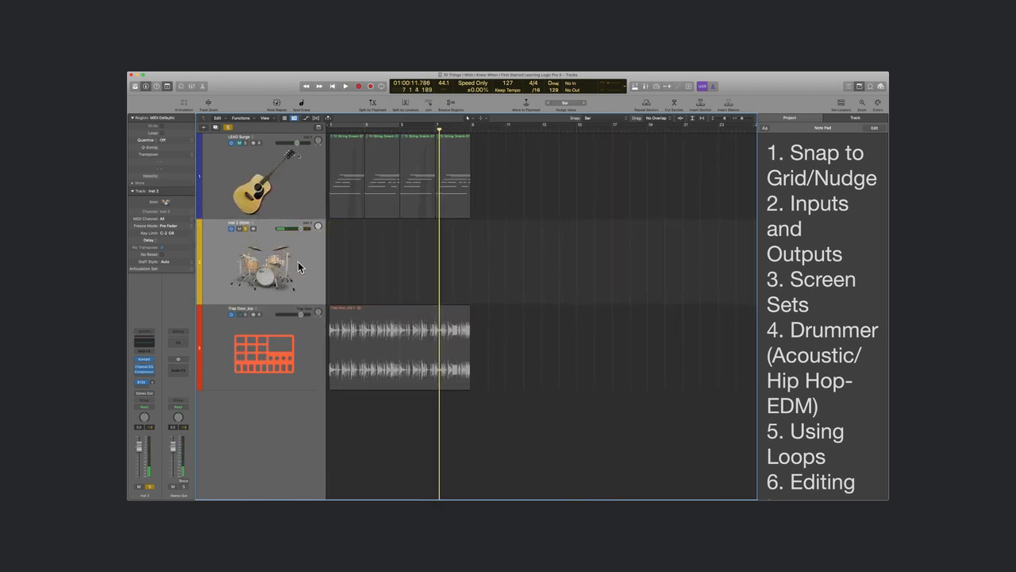
key("super+BackSpace")
left_click(577, 229)
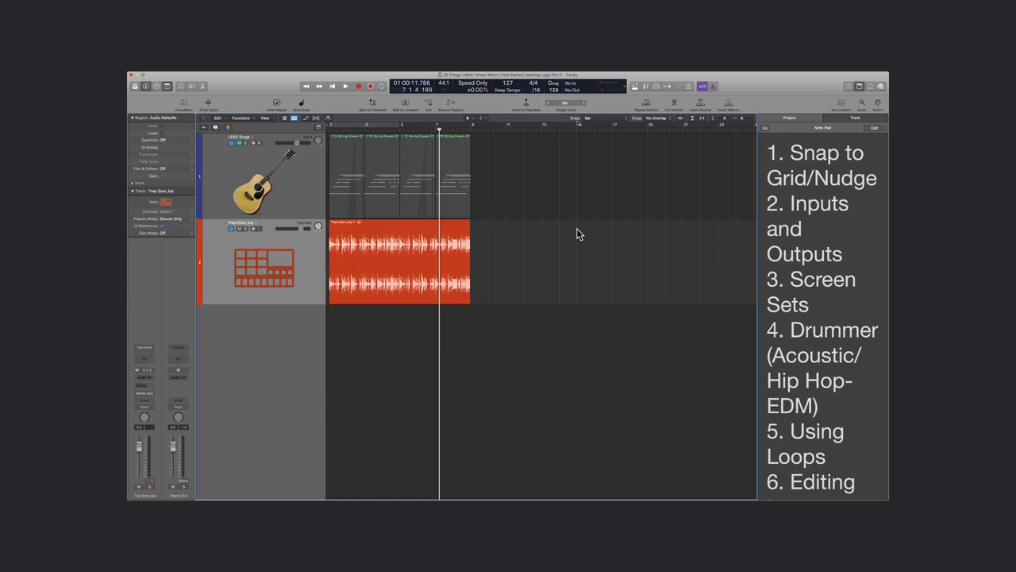
Read through the tips list in the project notes, from Drummer to Mastering Chains, and return to Editing Loops.
scroll(816, 417, "down", 3)
scroll(816, 417, "down", 5)
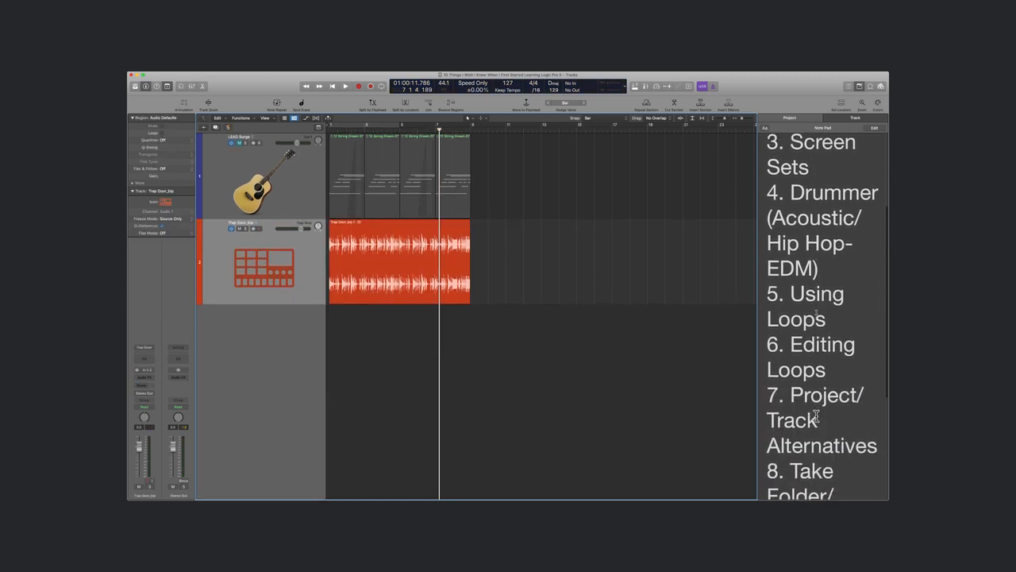
scroll(810, 341, "down", 1)
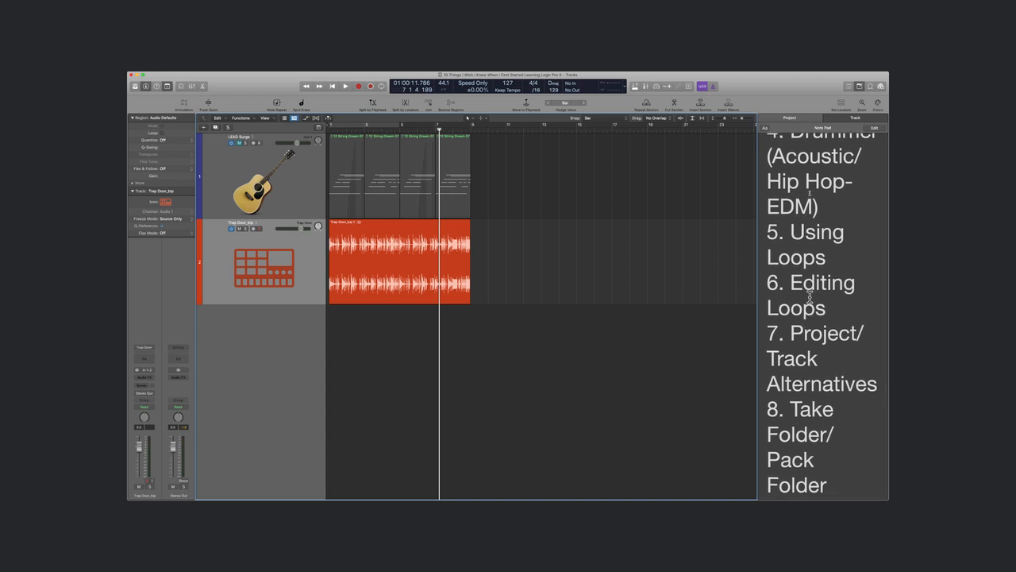
scroll(622, 304, "up", 8)
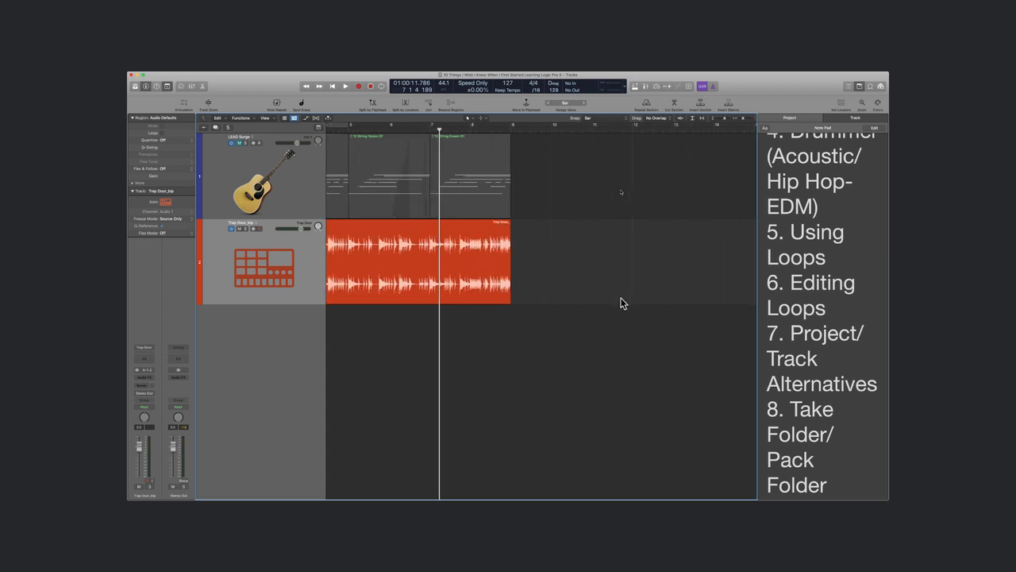
scroll(622, 304, "left", 8)
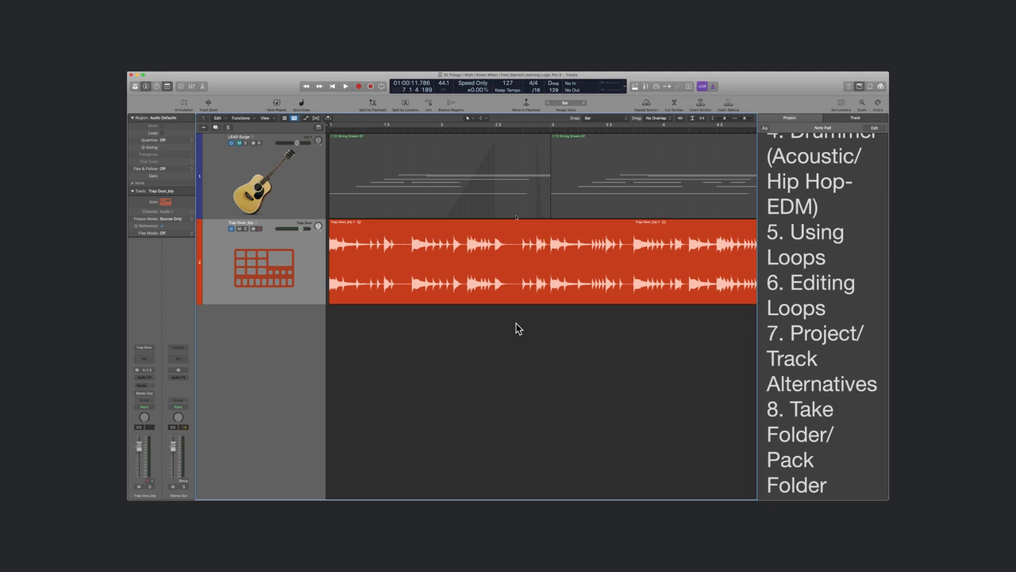
scroll(851, 367, "down", 5)
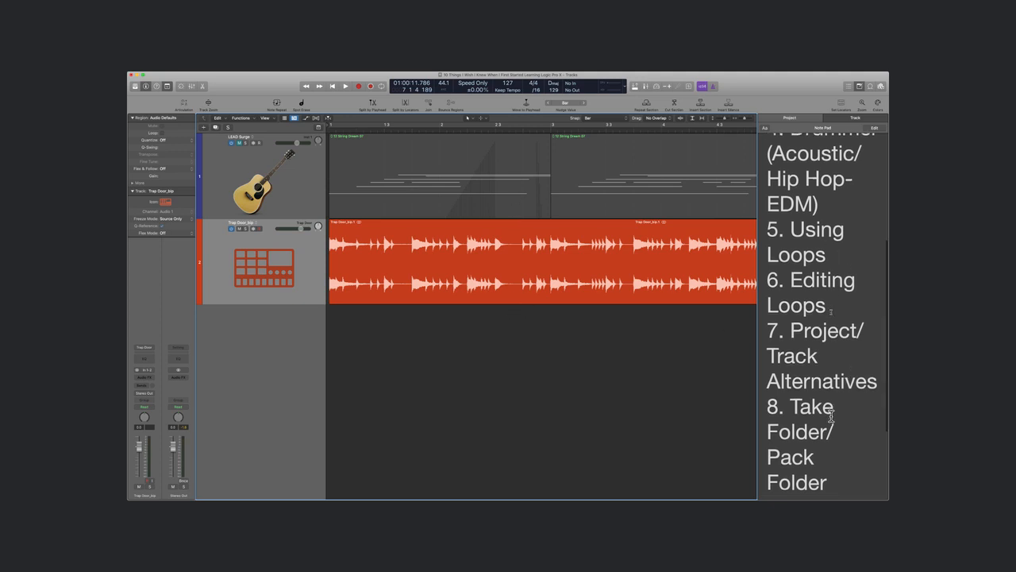
left_click(844, 407)
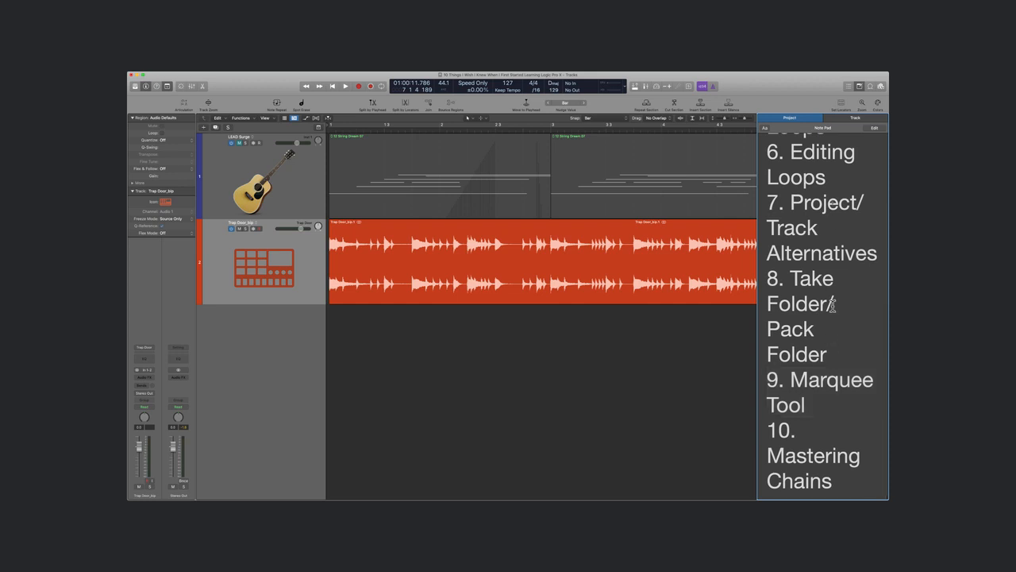
scroll(828, 302, "up", 3)
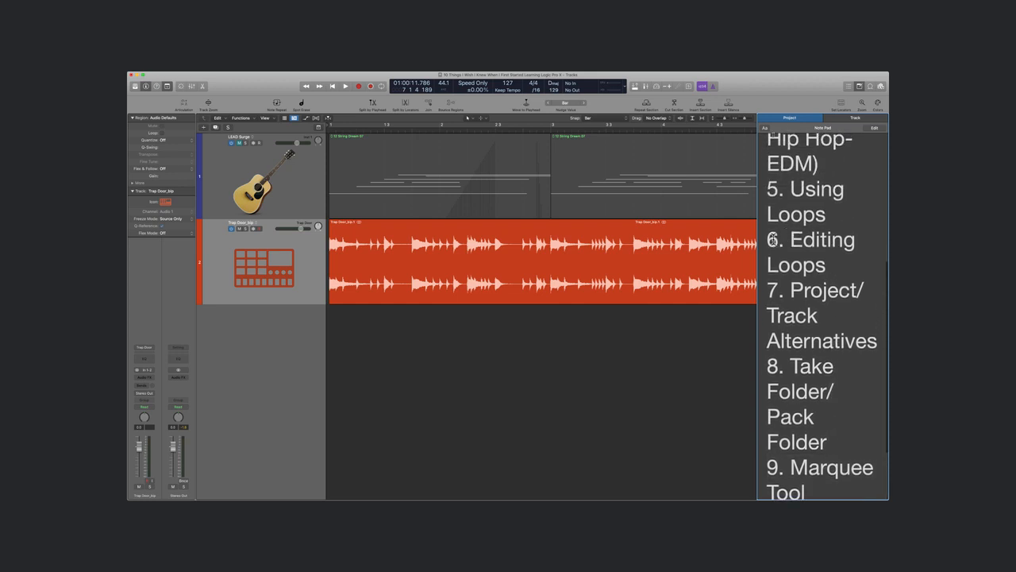
left_click_drag(768, 235, 825, 270)
Close the project notes, return the playhead to the project start and solo the Trap Door audio track.
left_click(615, 380)
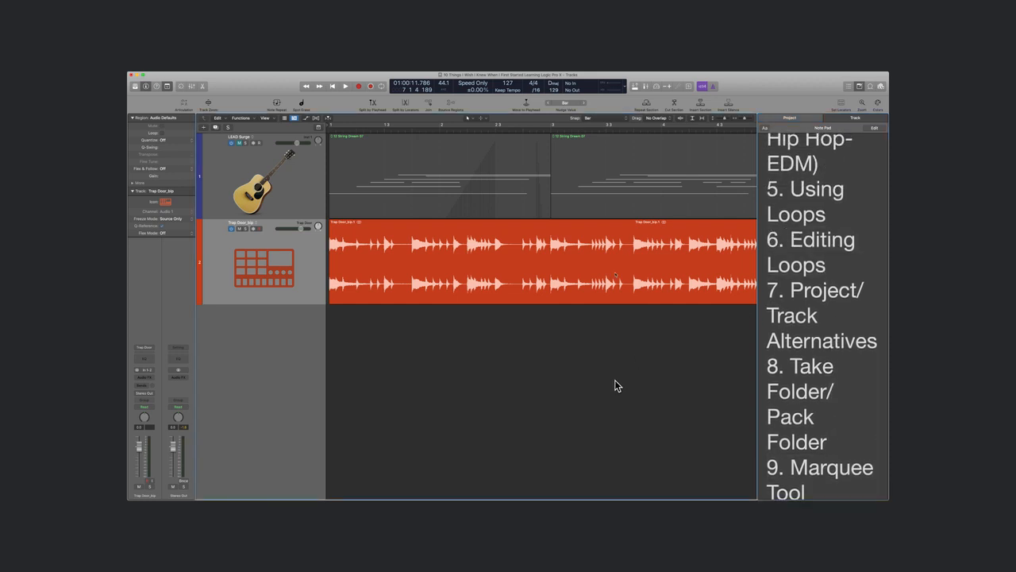
key("o")
key("o")
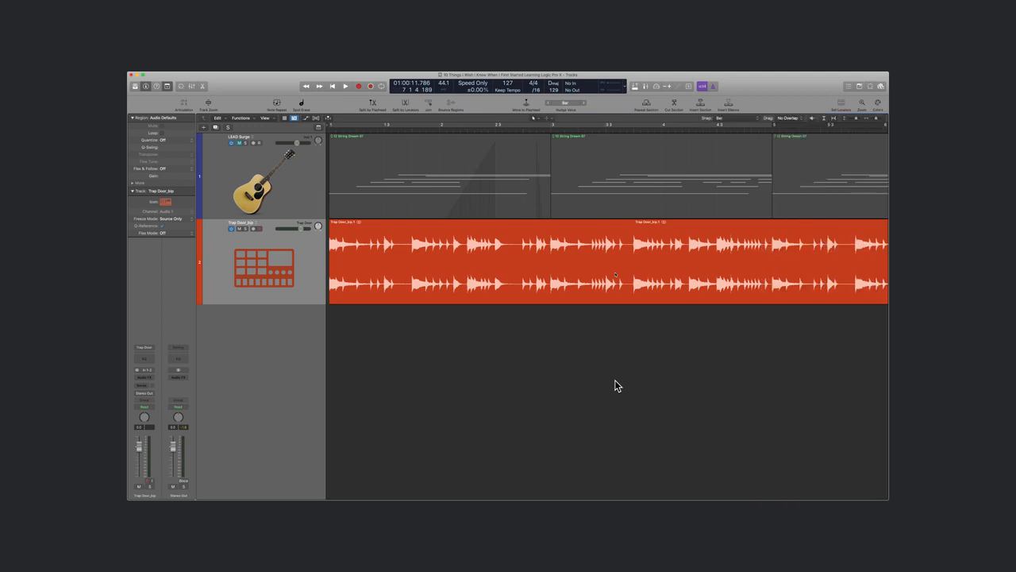
key("super+Right")
key("super+Right")
key("super+Right")
key("super+Right")
key("super+Right")
key("super+Right")
key("super+Right")
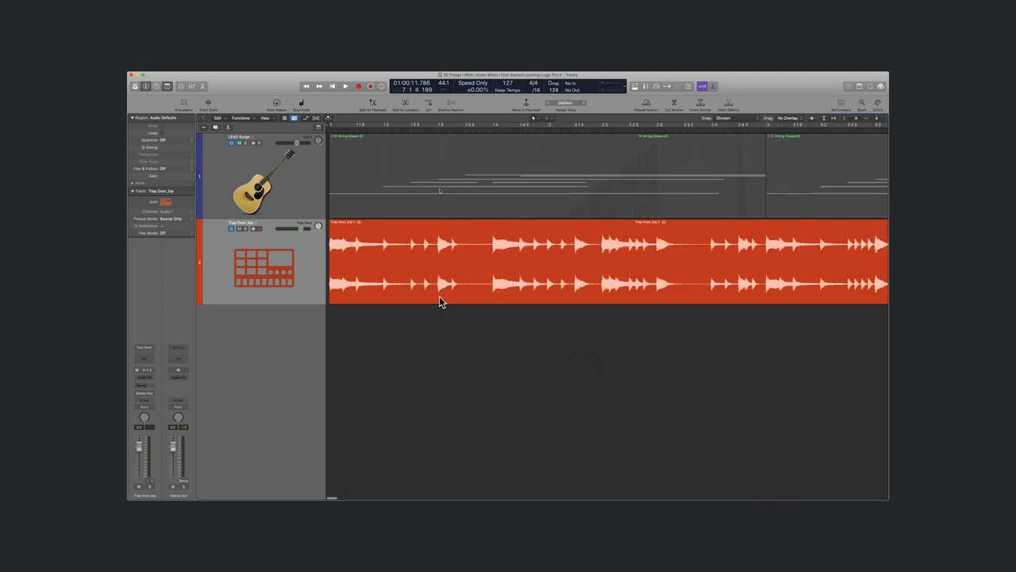
key("super+Left")
key("super+Left")
key("super+Left")
key("super+Left")
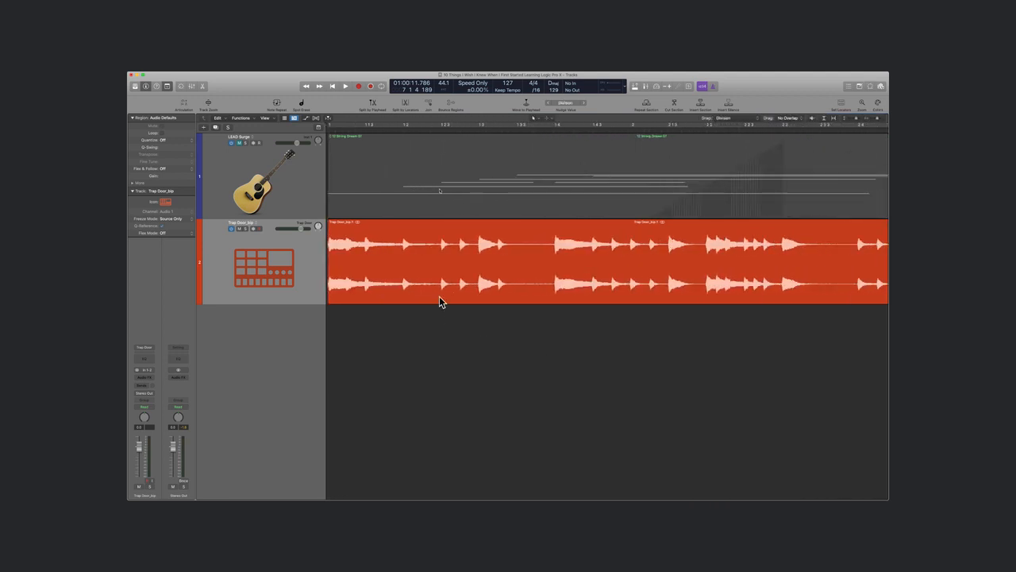
key("Return")
left_click(246, 229)
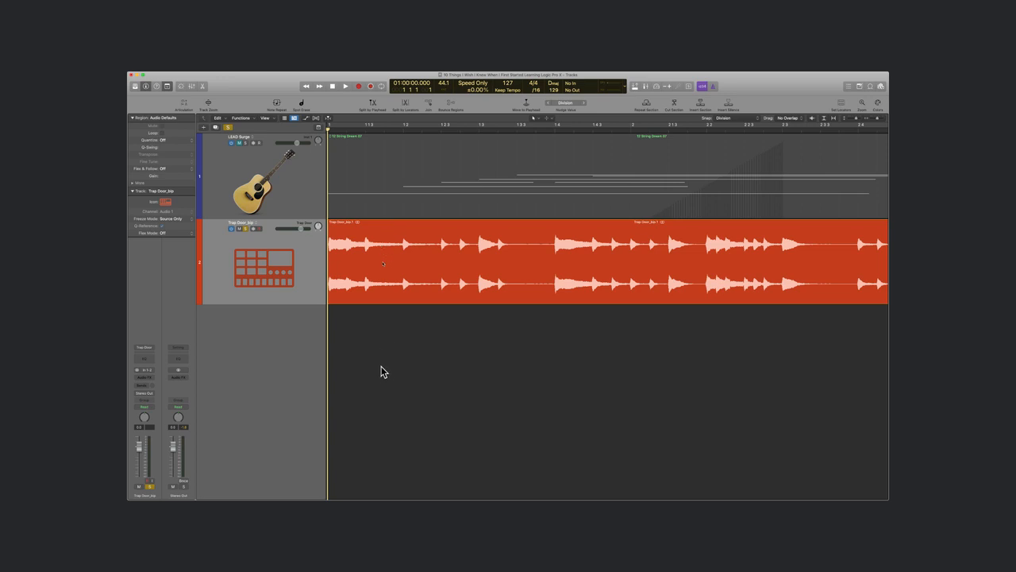
Play the soloed Trap Door loop from the start through its first bar and stop.
key("super+Left")
key("super+Left")
key("super+Left")
key("super+Left")
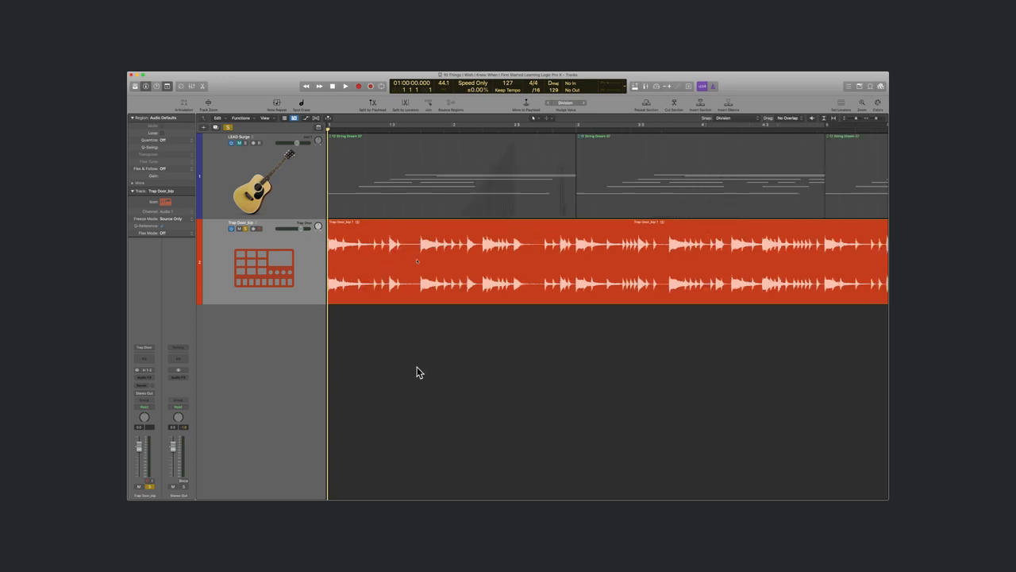
key("space")
key("super+Right")
key("super+Right")
key("super+Right")
key("super+Right")
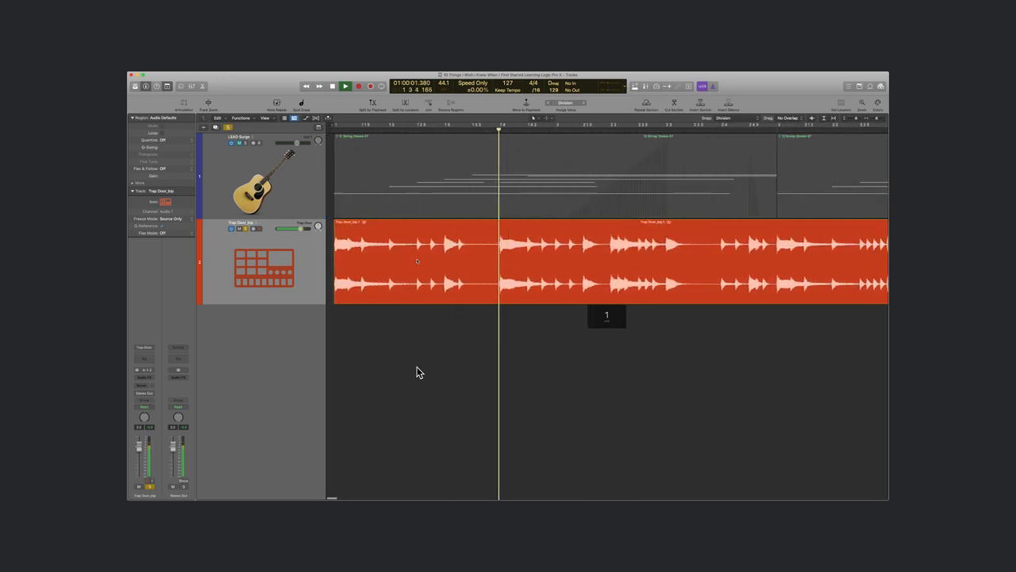
key("space")
Marquee-select the first sixteenth note of the Trap Door loop and repeat it three times.
key("super+Right")
key("super+Right")
key("super+Right")
scroll(406, 365, "left", 6)
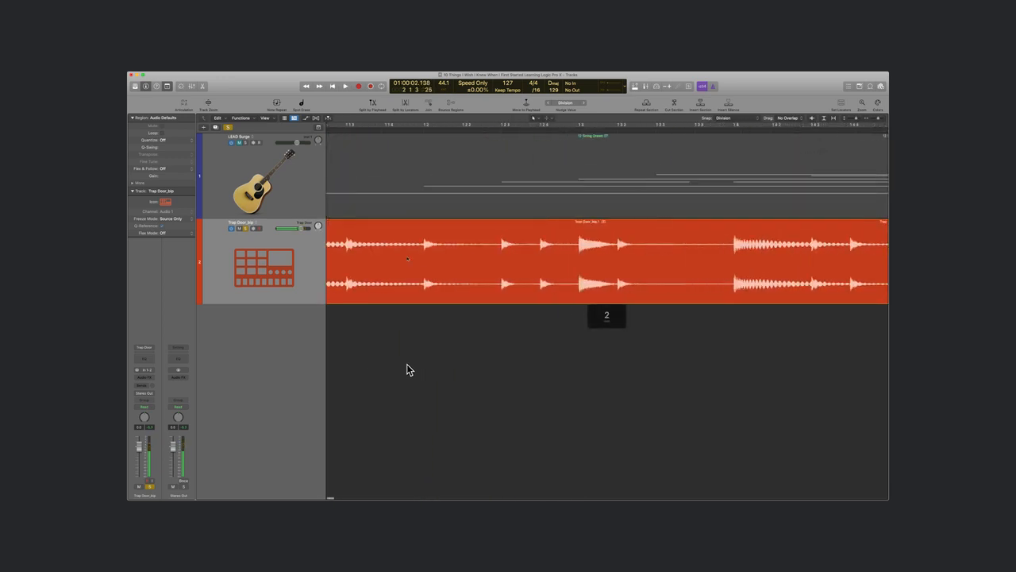
left_click(364, 252, "super")
left_click_drag(364, 252, 323, 257)
key("super+r")
key("super+r")
key("super+r")
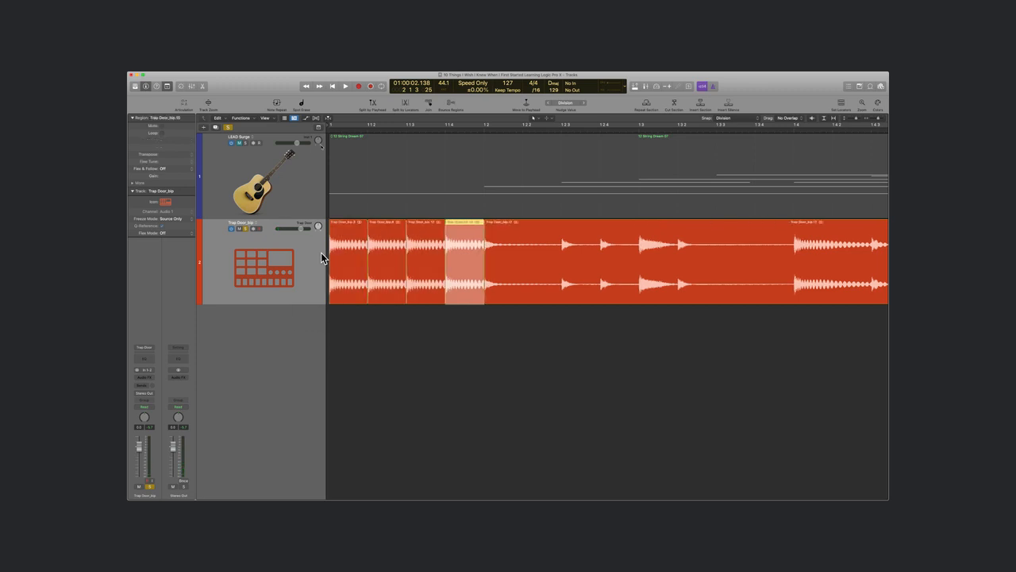
Play the loop with the repeated opening hit and stop, showing more of the arrangement.
left_click(675, 418)
key("space")
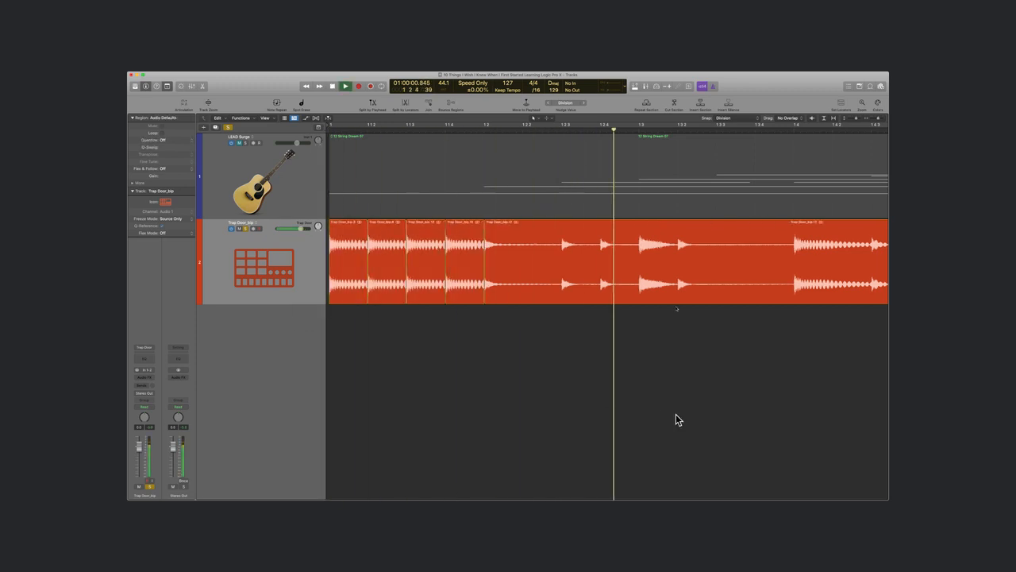
key("space")
key("super+Left")
key("super+Left")
key("super+Left")
key("super+Left")
key("super+Left")
key("super+Left")
key("super+Left")
key("super+Left")
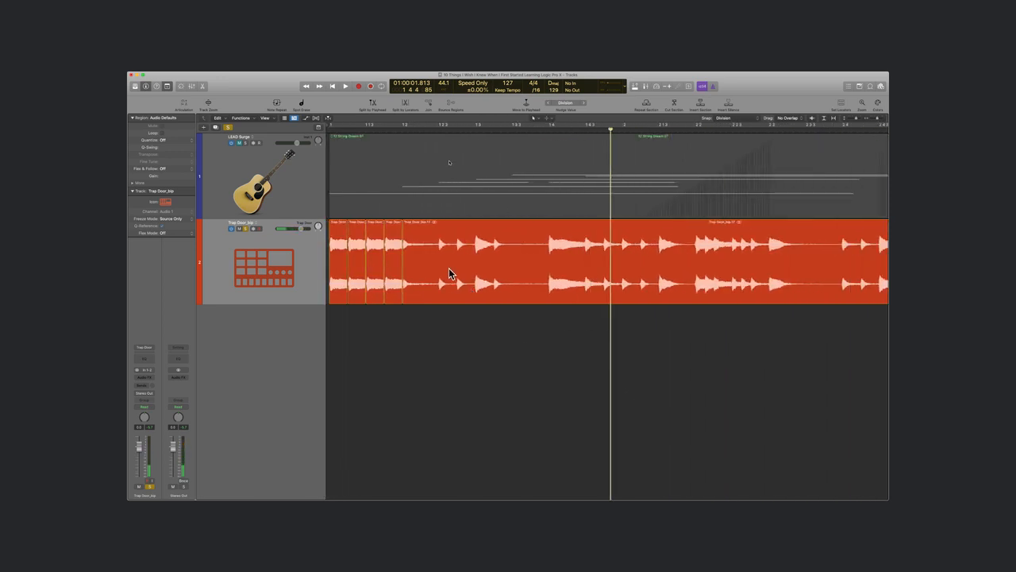
Set the grid division to /32 and repeat a marquee-selected thirty-second-note slice three times in the second half of beat 2.
left_click_drag(439, 248, 457, 258)
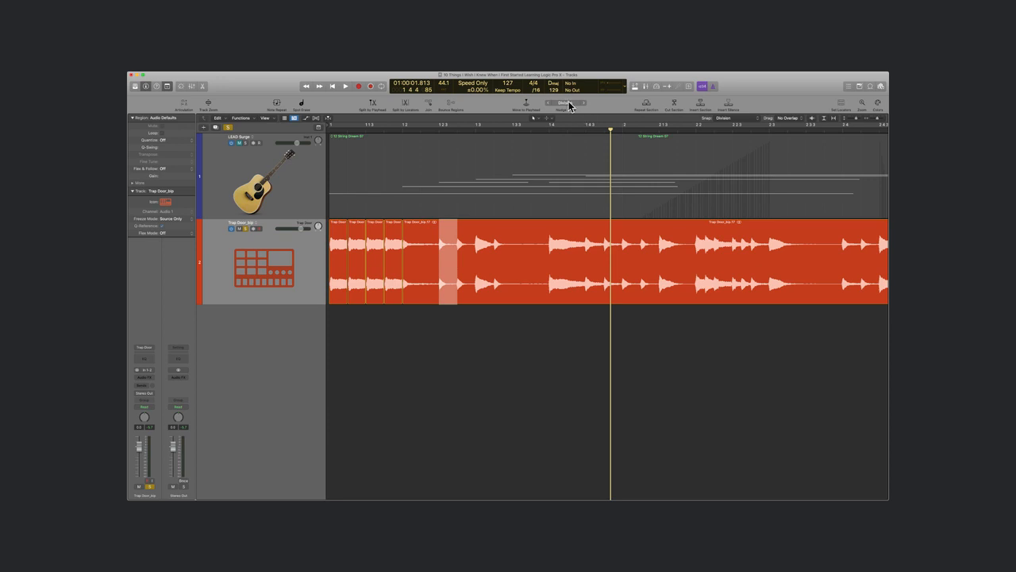
left_click(538, 91)
left_click(540, 101)
left_click_drag(439, 243, 447, 245)
key("super+r")
key("super+r")
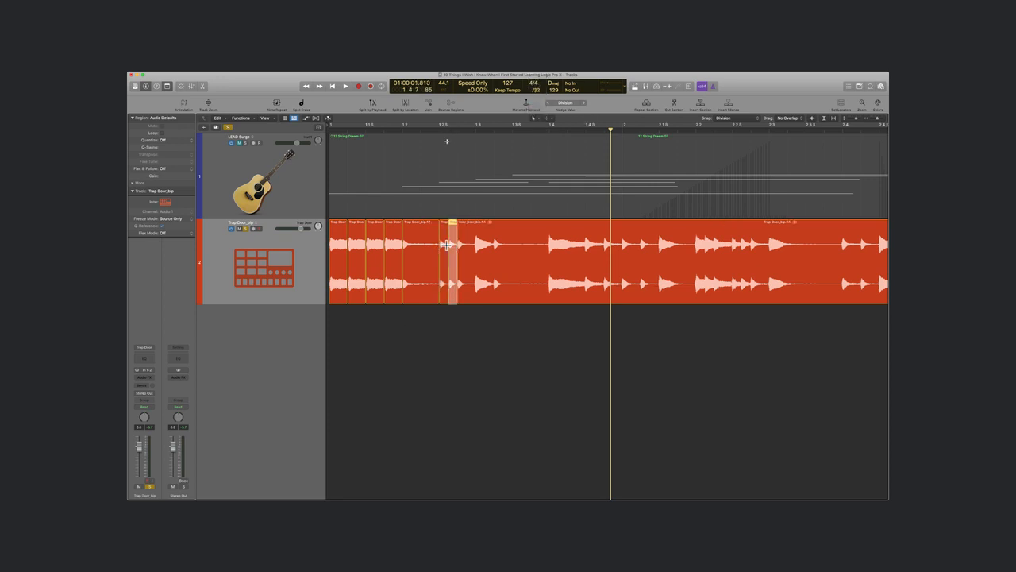
key("super+r")
left_click(457, 340)
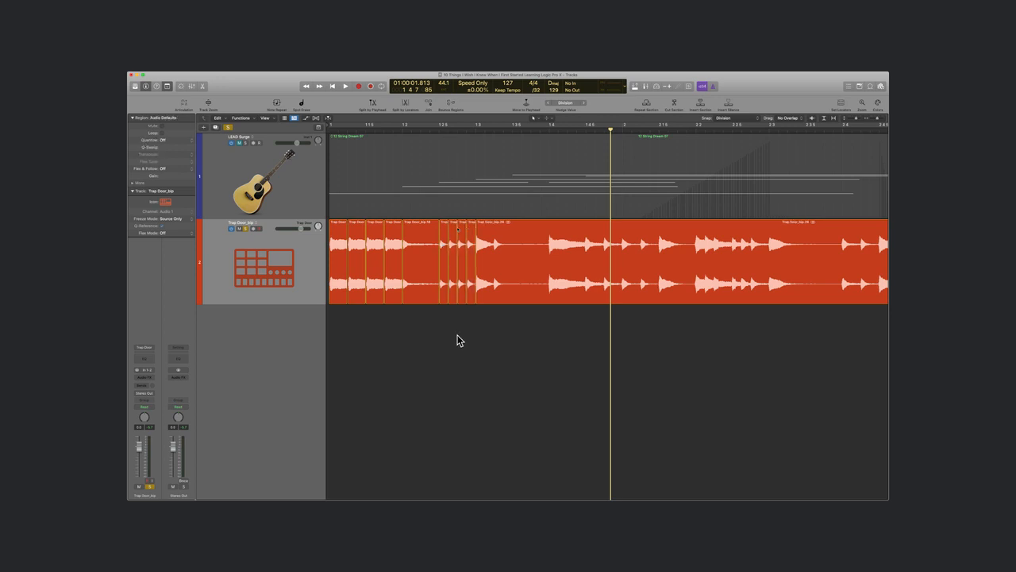
Play the edited loop from the project start past bar 2, beat 3 and stop.
key("Return")
key("space")
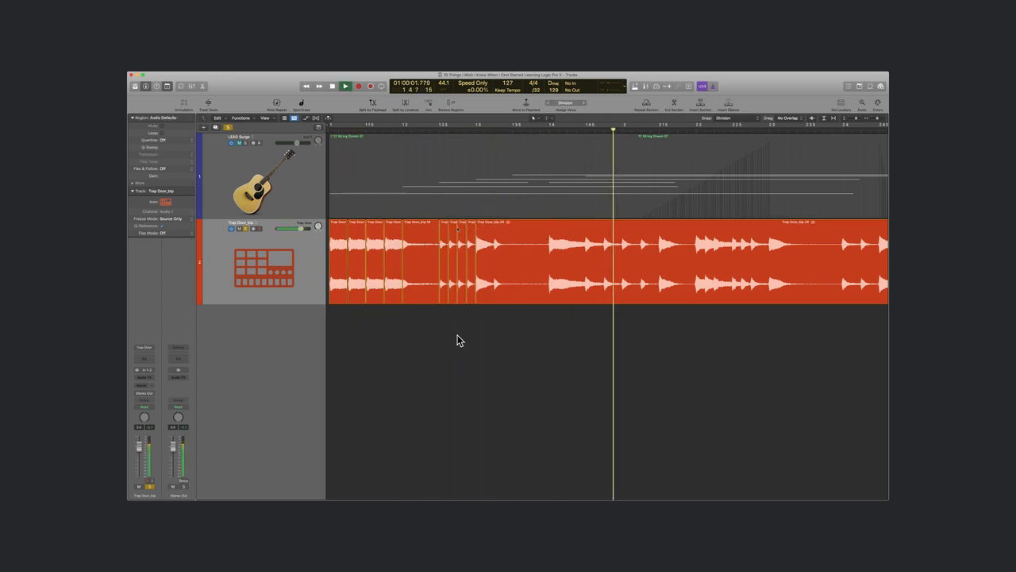
key("space")
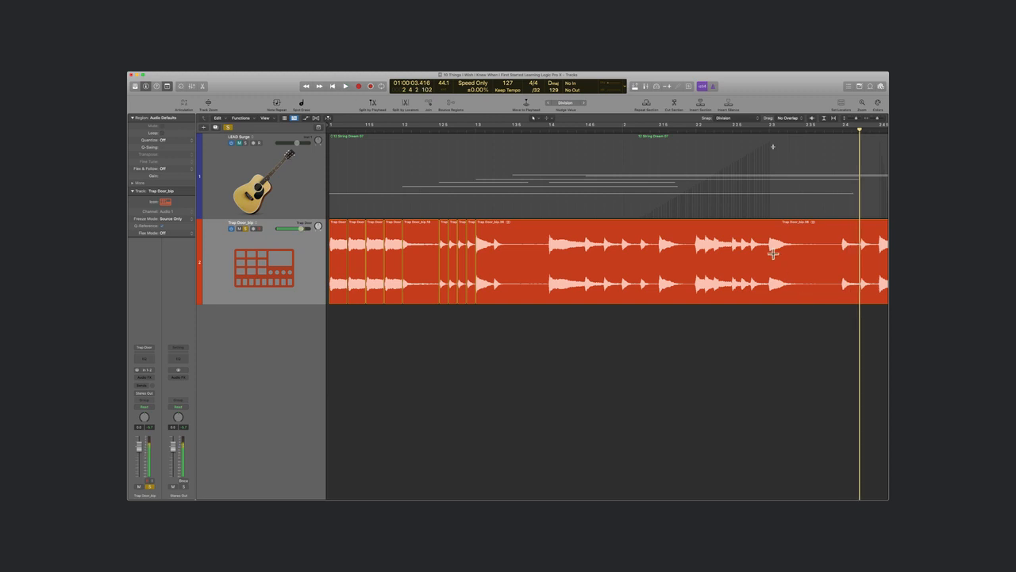
Marquee-select the thirty-second-note slice at bar 2, beat 3 and repeat it seven times to fill the beat.
left_click(769, 244)
left_click_drag(770, 244, 777, 244)
key("super+r")
key("super+r")
key("super+r")
key("super+r")
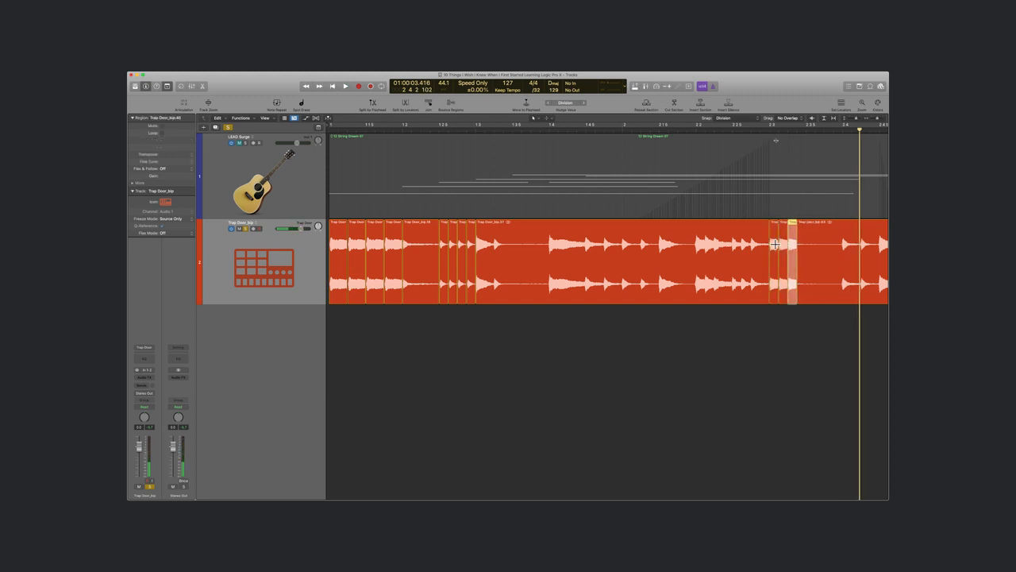
key("super+r")
key("super+r")
key("super+r")
key("super+r")
key("super+r")
key("super+r")
key("super+r")
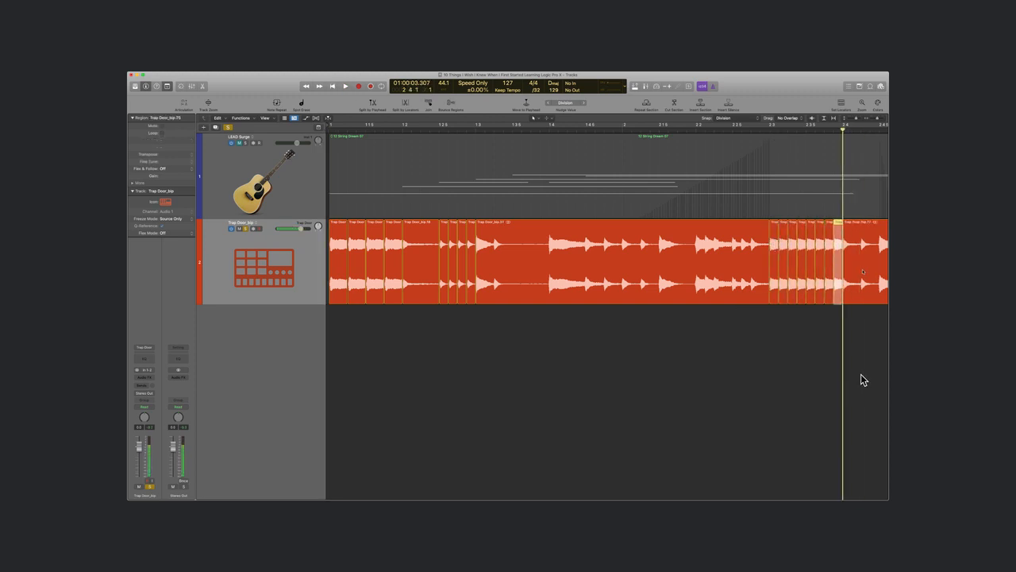
Play the loop from the start through the repeated slices on beat 3 of bar 2 and stop.
left_click(802, 342)
key("Return")
key("space")
scroll(739, 310, "right", 3)
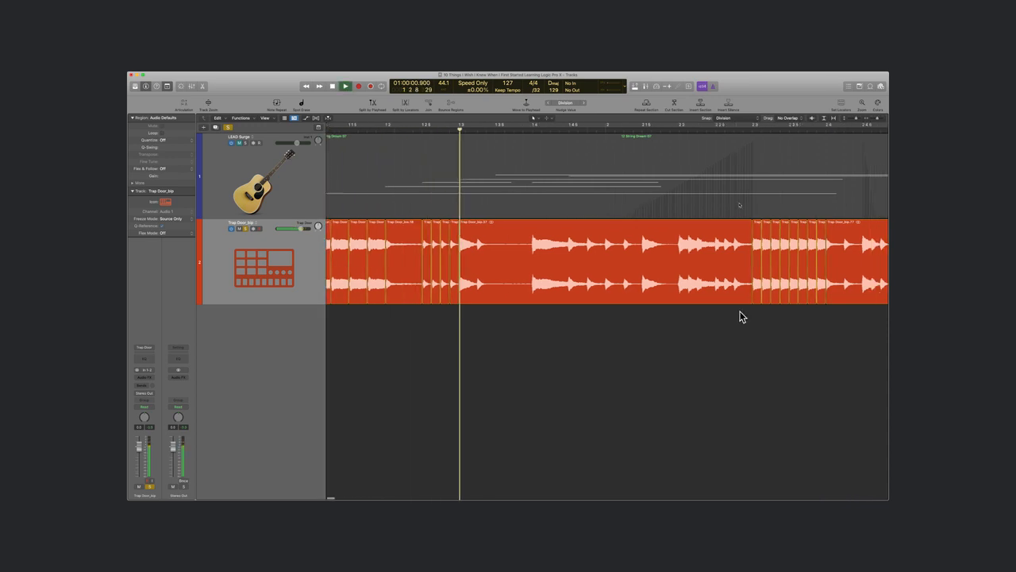
scroll(739, 311, "right", 3)
key("super+Right")
key("super+Right")
key("super+Right")
key("super+Right")
key("super+Right")
key("super+Right")
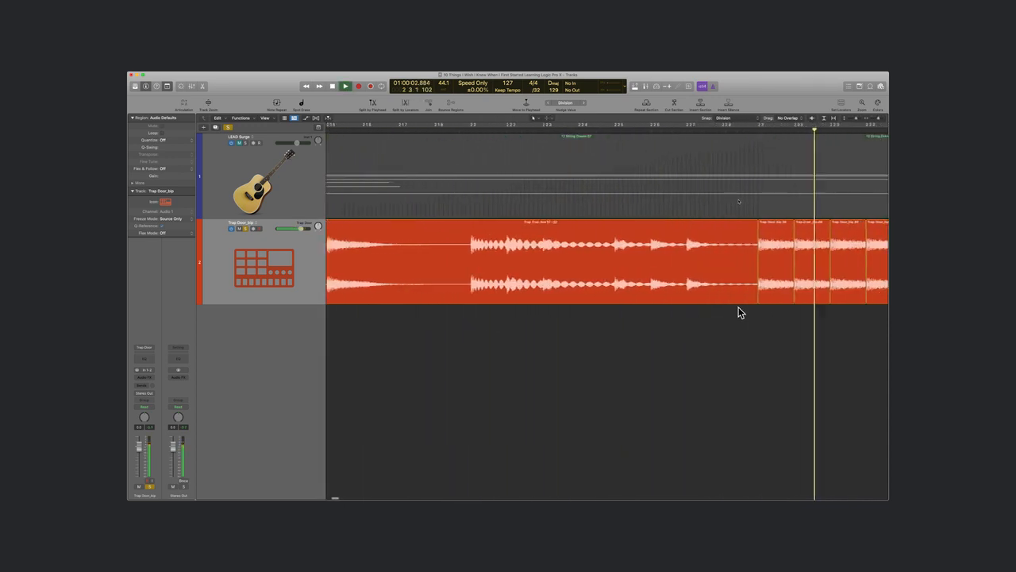
scroll(746, 315, "right", 5)
scroll(755, 322, "right", 3)
key("space")
Transpose the last four repeated slices in bar 2, beat 3 down and play the stuttered passage.
left_click_drag(751, 319, 649, 278)
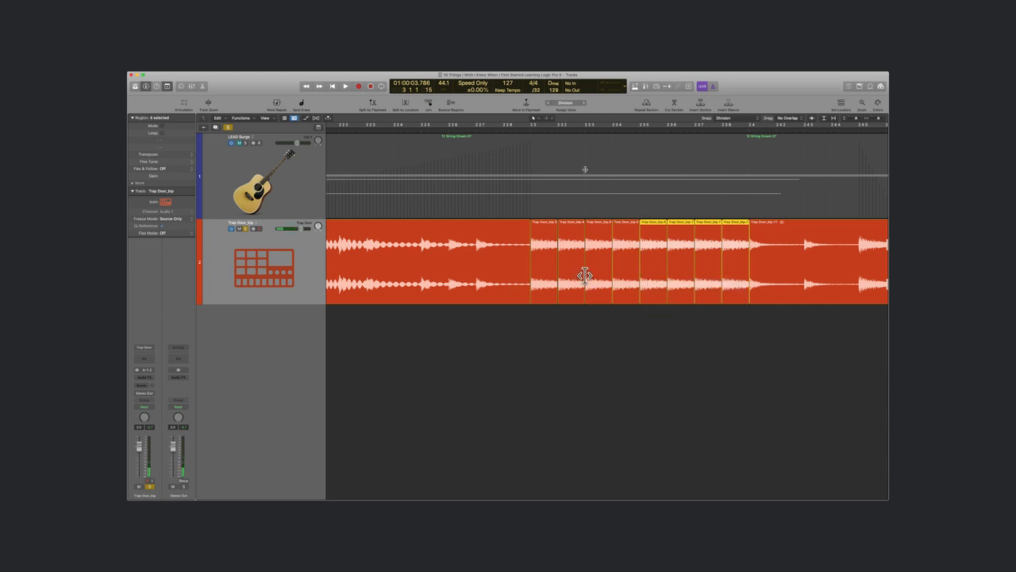
left_click(175, 158)
left_click(175, 165)
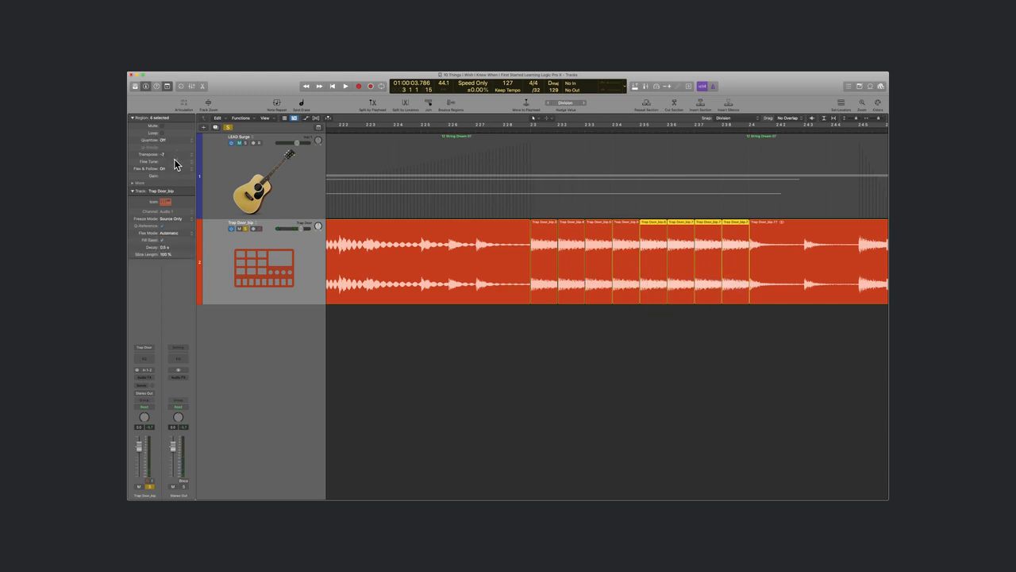
left_click(351, 340)
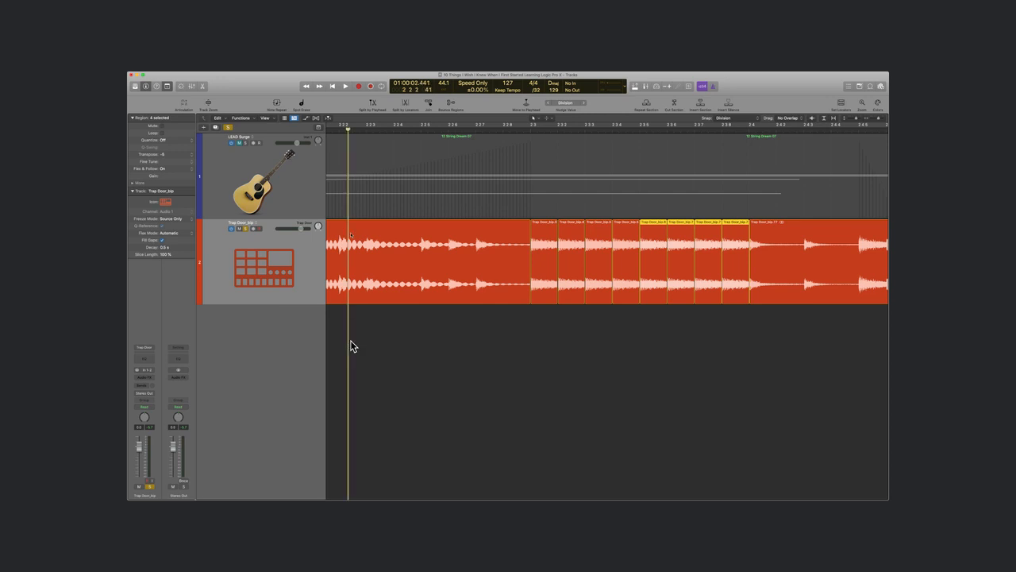
left_click(497, 369)
key("space")
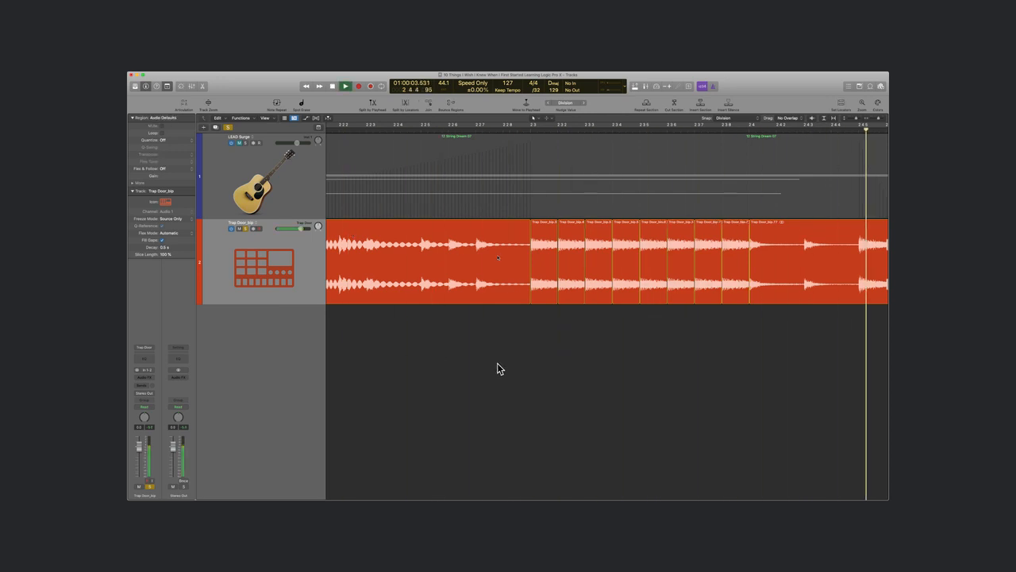
Select the last three repeated Trap Door slices in bar 2, beat 3.
left_click_drag(736, 346, 678, 265)
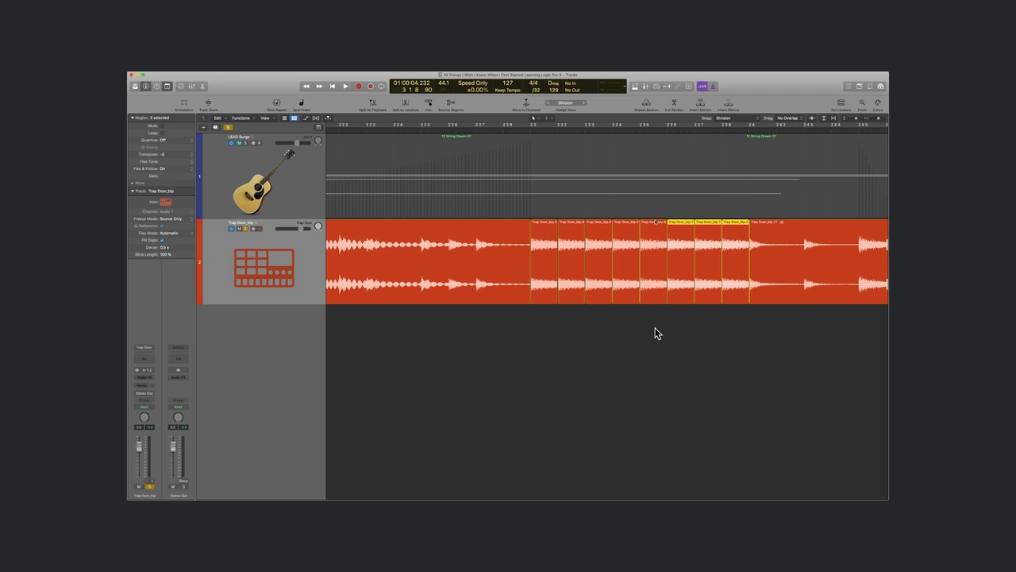
key("super+Left")
key("super+Left")
key("super+Left")
key("super+Left")
key("super+Left")
key("super+Left")
key("super+Left")
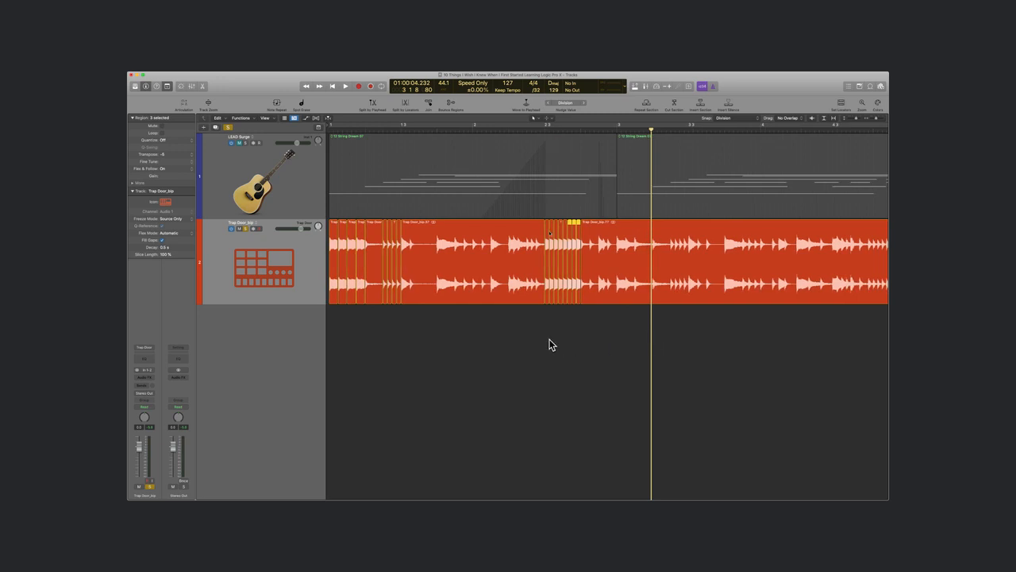
Turn off solo on the Trap Door_bip track, and unmute and solo the LEAD Surge track.
left_click(245, 230)
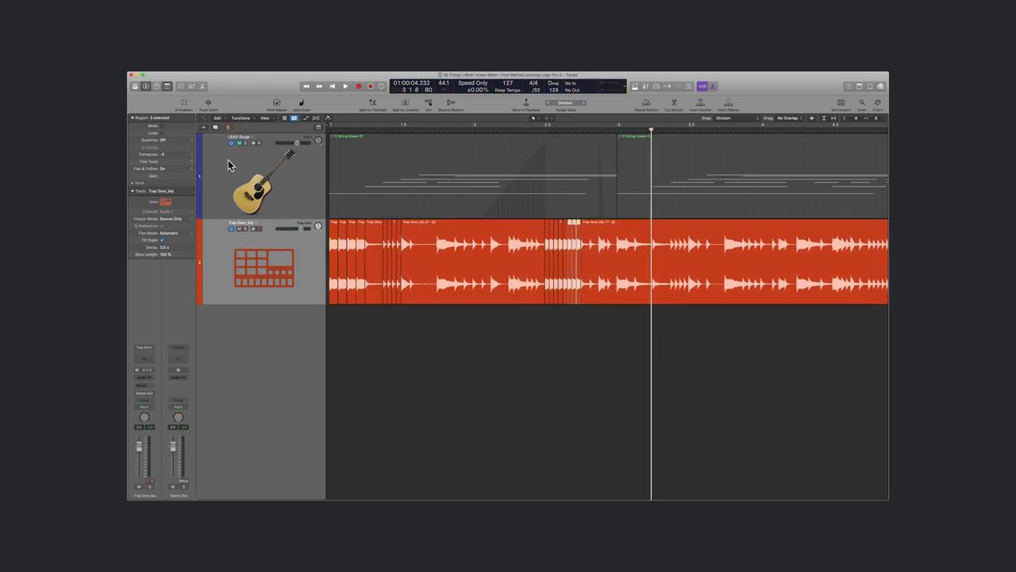
left_click(239, 143)
key("super+Left")
key("super+Left")
key("super+Left")
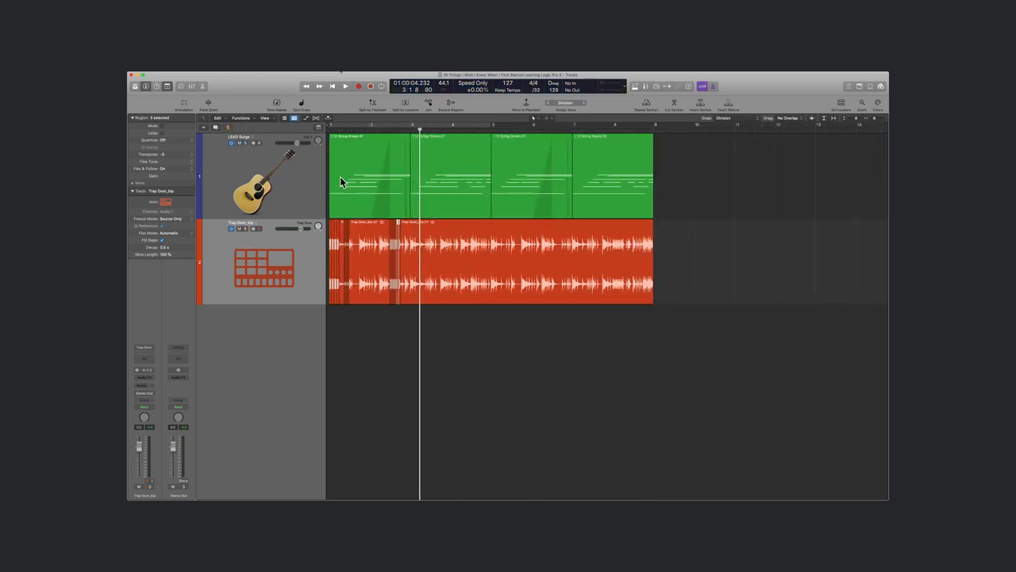
left_click(245, 143)
Play the soloed LEAD Surge regions from the project start and stop at bar 4.
key("Return")
left_click(457, 336)
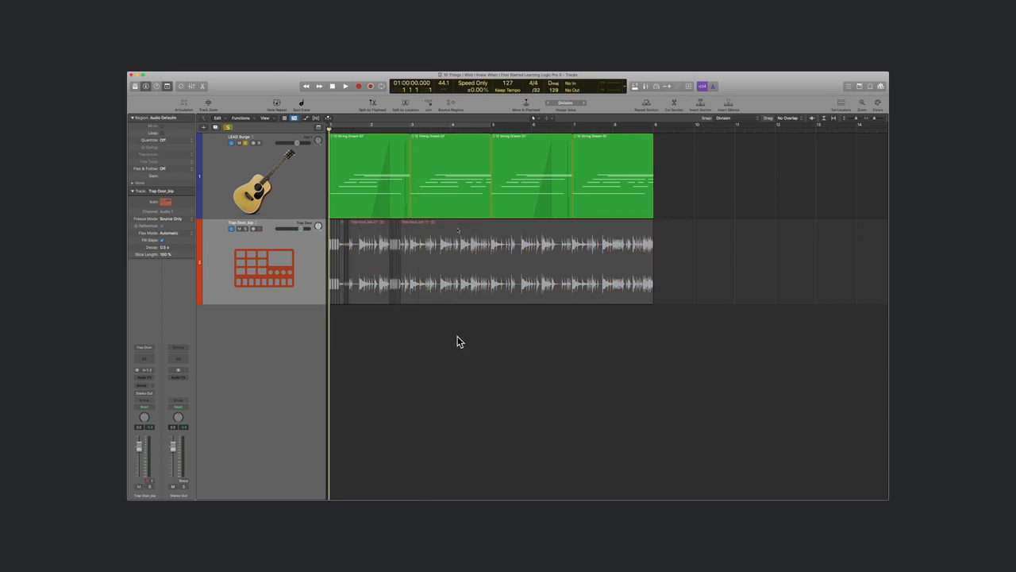
left_click(457, 342, "ctrl+alt")
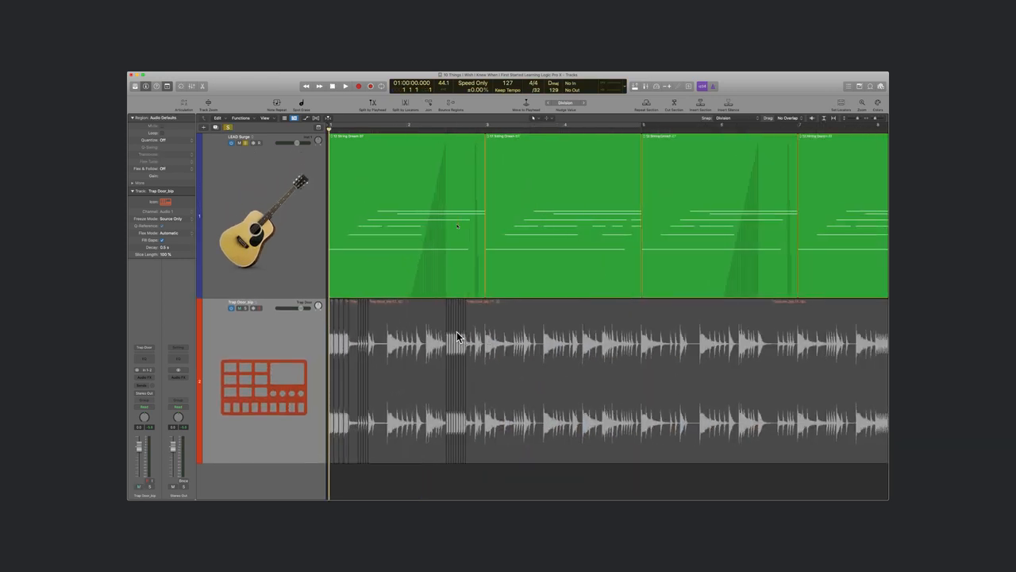
key("space")
key("super+Left")
key("super+Left")
key("super+Left")
key("super+Left")
key("super+Left")
key("super+Left")
key("super+Right")
key("super+Right")
key("super+Right")
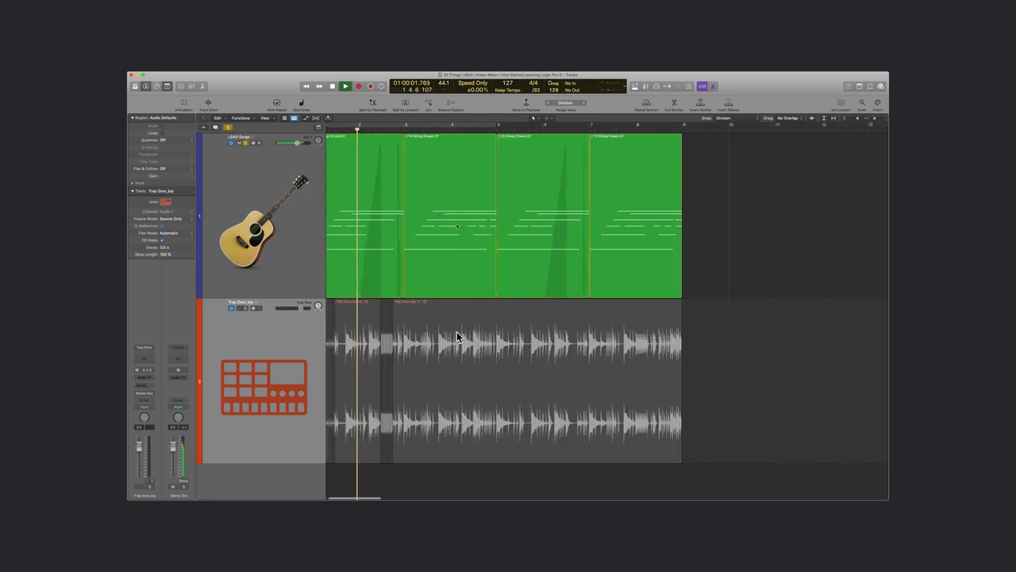
scroll(478, 342, "left", 2)
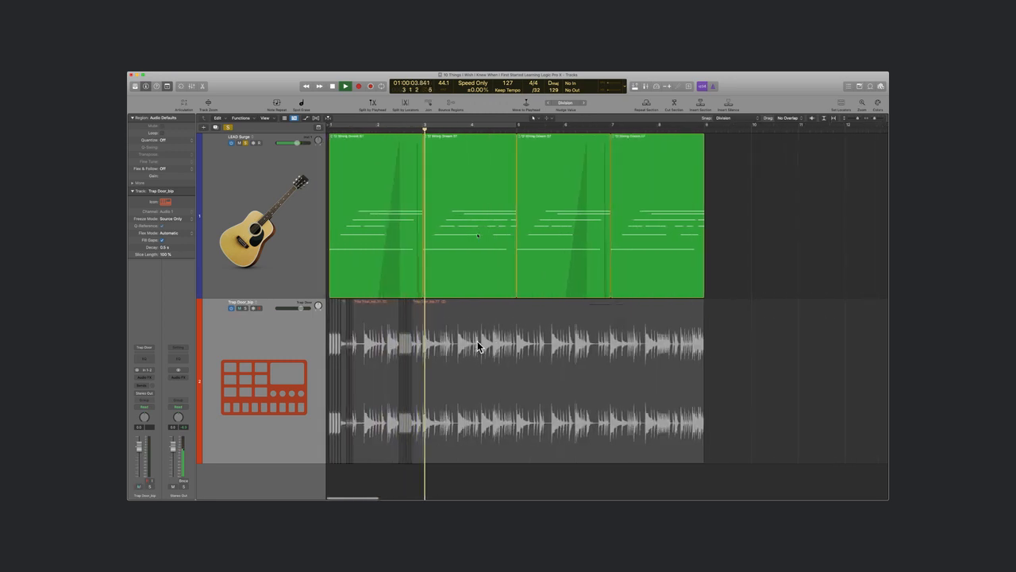
key("space")
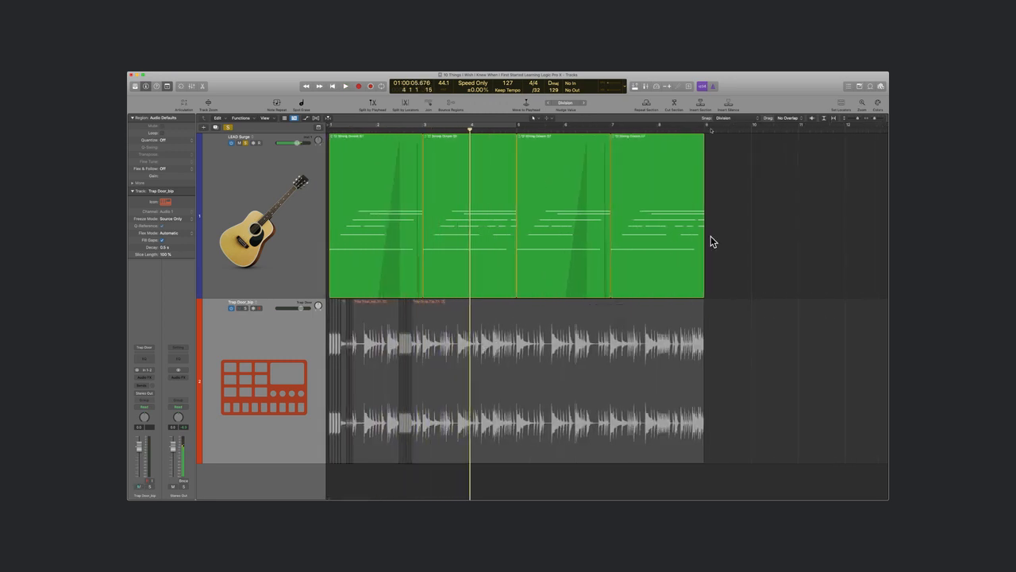
Delete all four 12 String Dream 07 regions and the empty LEAD Surge track.
left_click_drag(774, 228, 339, 196)
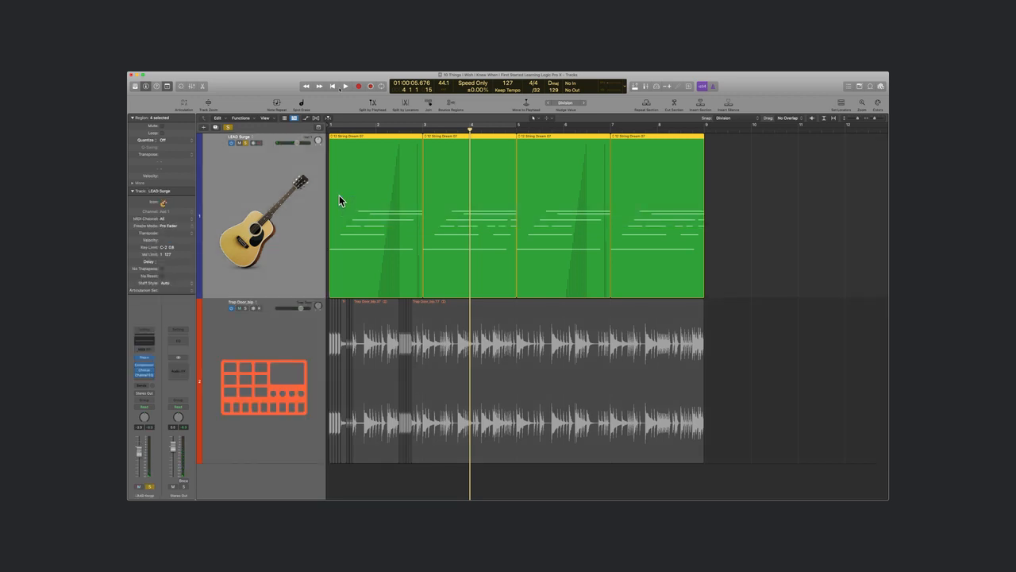
key("Delete")
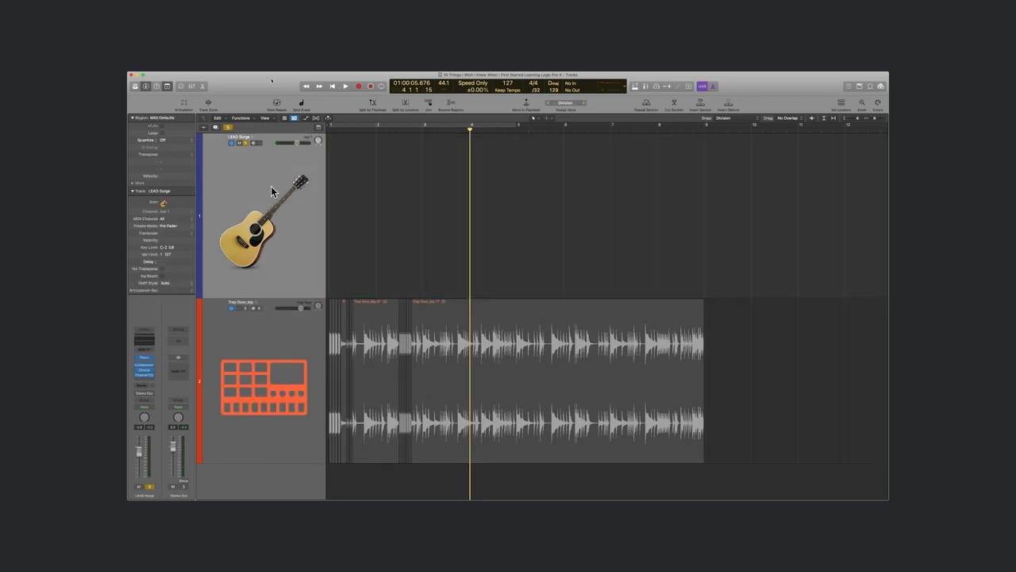
key("Delete")
Add the 12 String Dream 07 Apple Loop at bar 1 on a new track below Trap Door_bip.
key("o")
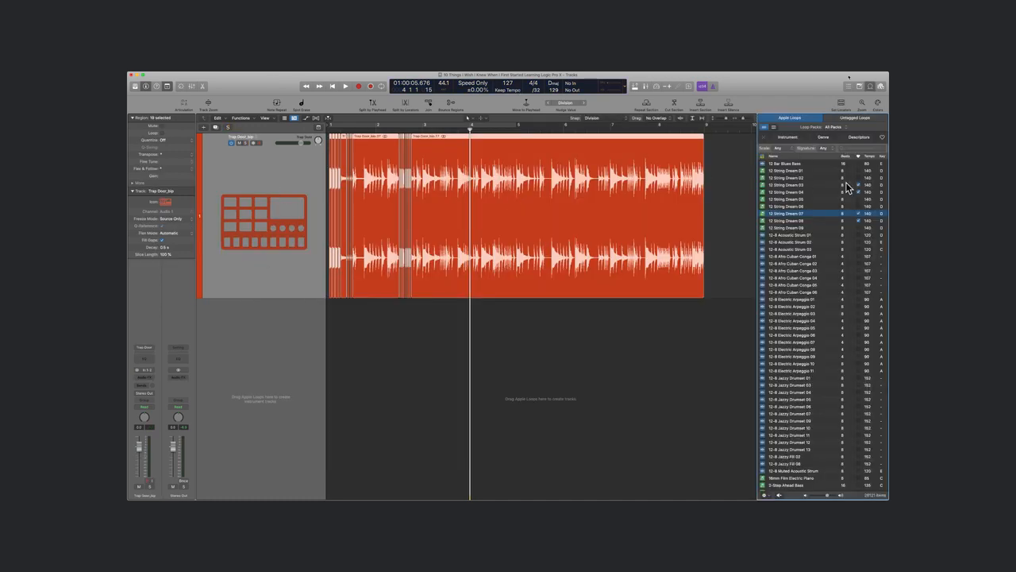
left_click_drag(793, 216, 332, 362)
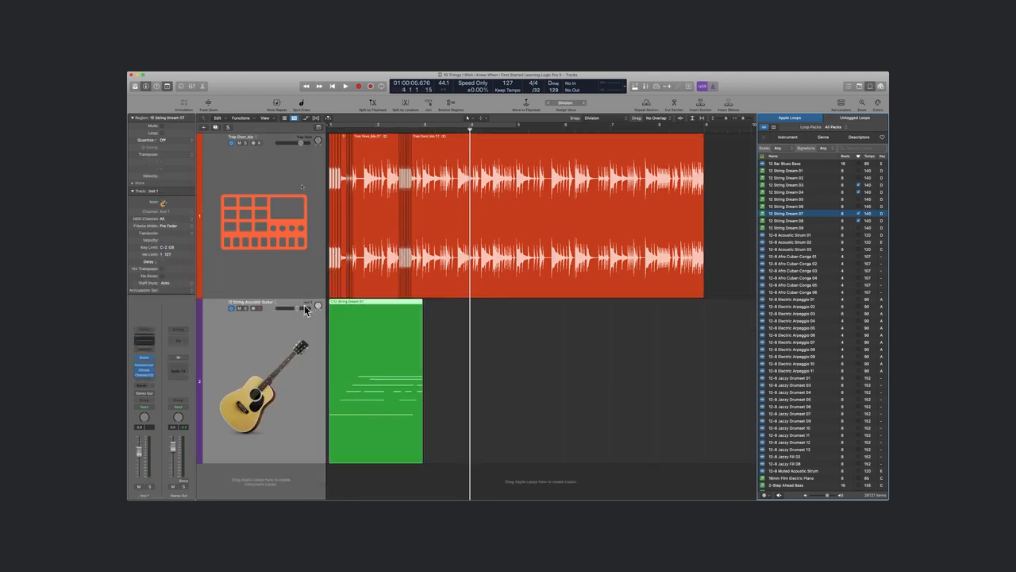
Solo the 12 String Acoustic Guitar track, play it from the project start and stop in bar 2.
key("super+Right")
key("super+Up")
key("super+Up")
key("super+Up")
key("super+Up")
key("super+Up")
key("super+Up")
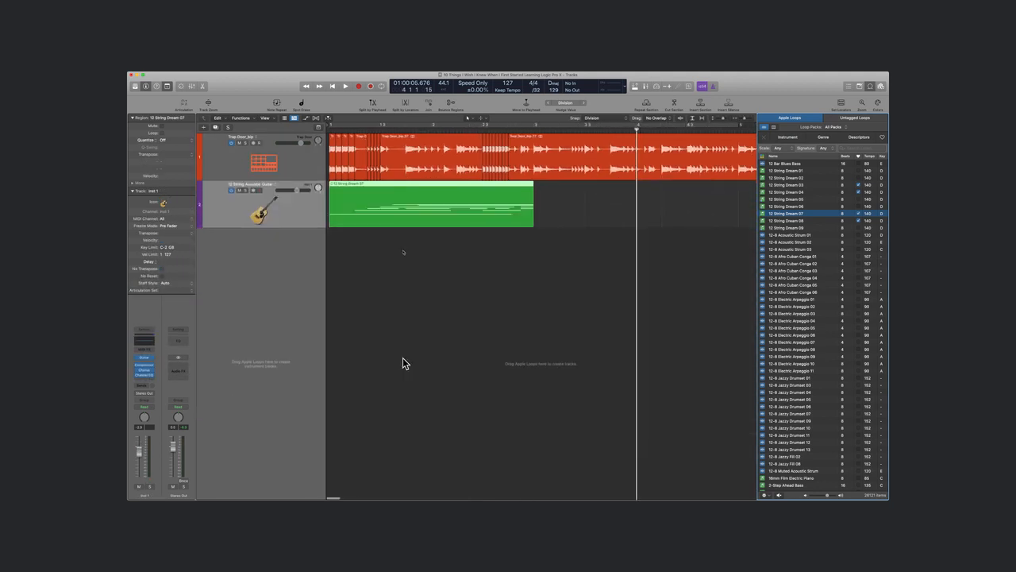
key("super+Down")
key("super+Down")
key("super+Down")
key("super+Down")
key("Return")
key("s")
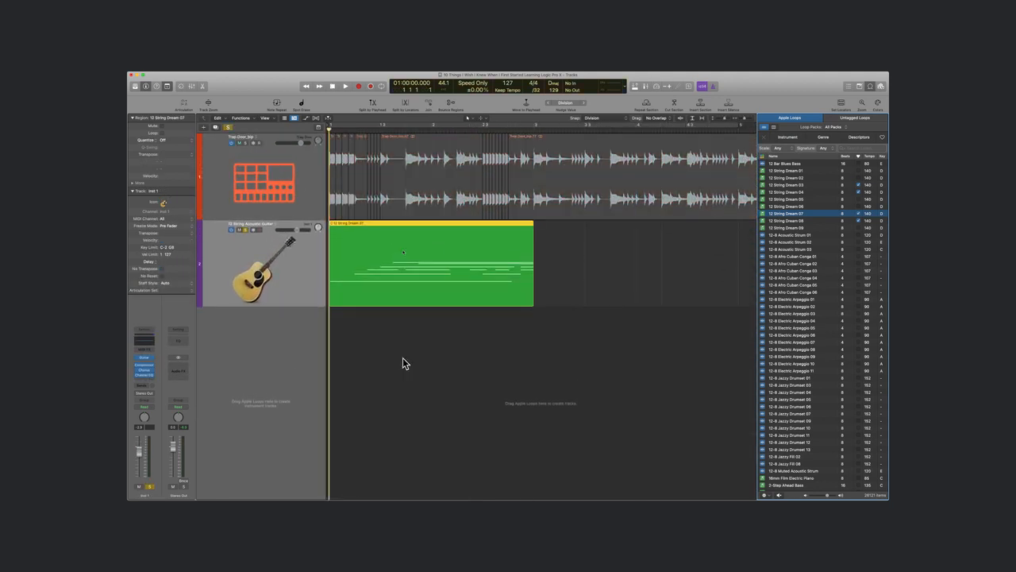
key("space")
left_click(468, 333)
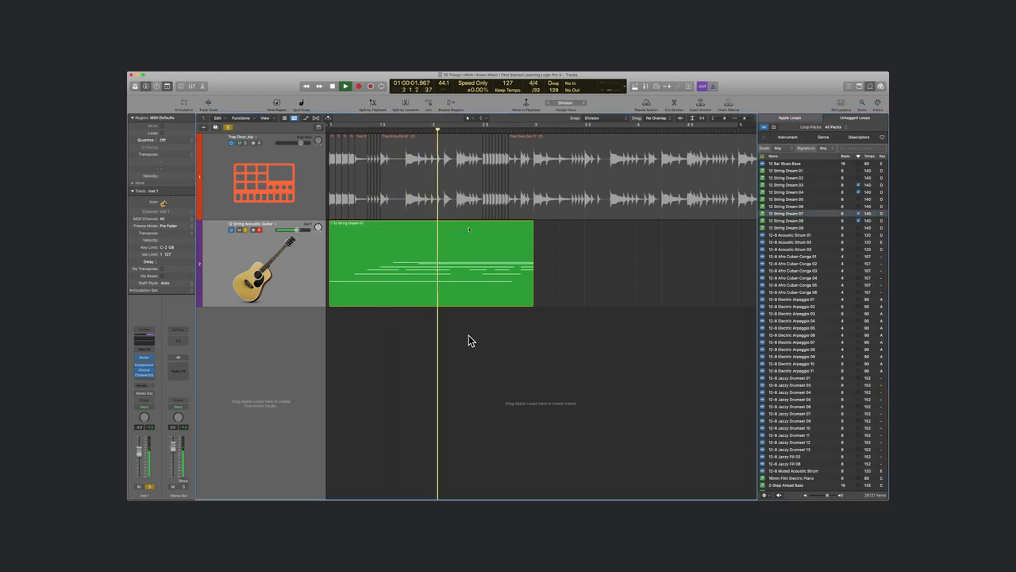
key("space")
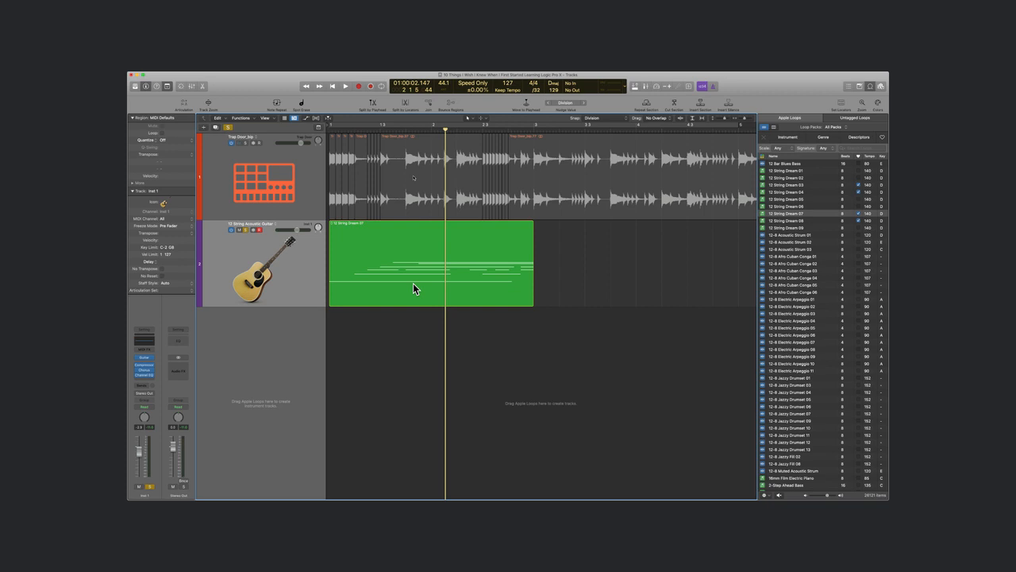
Load the 12 String Dream 07 region into Quick Sampler on a new track and set the sampler to Slice mode.
left_click_drag(413, 283, 242, 334)
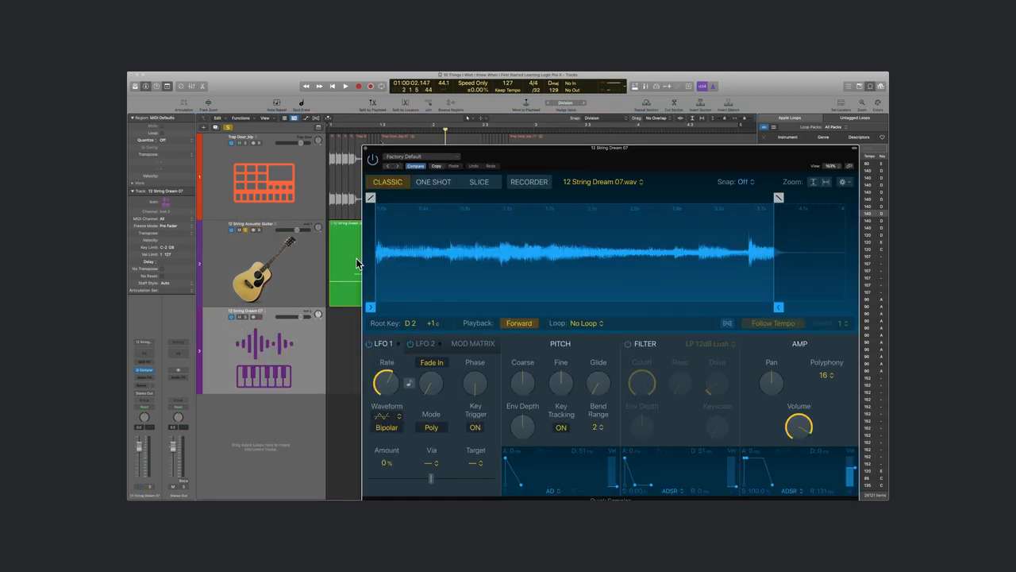
left_click_drag(650, 164, 597, 124)
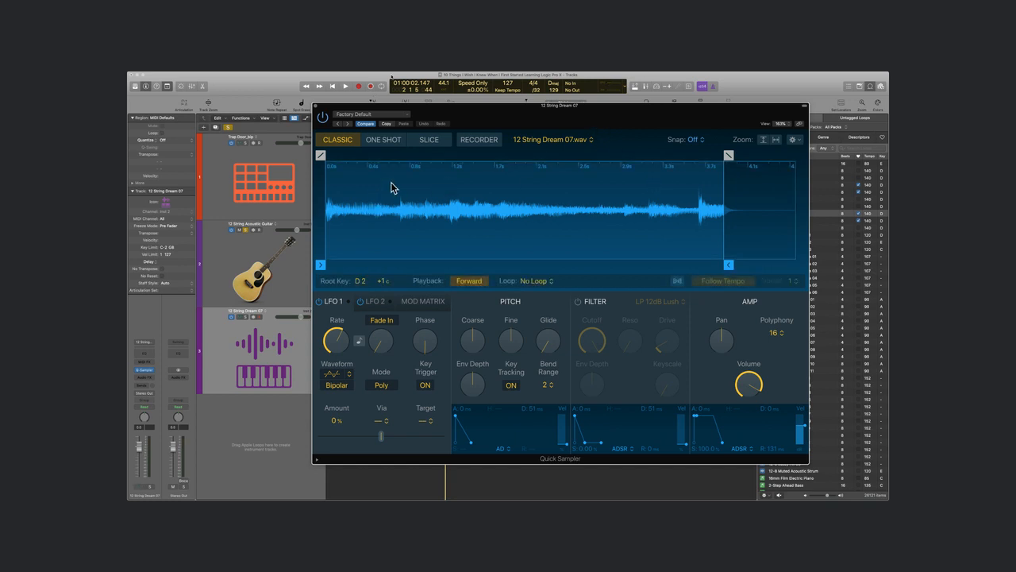
left_click_drag(540, 125, 650, 117)
left_click(546, 132)
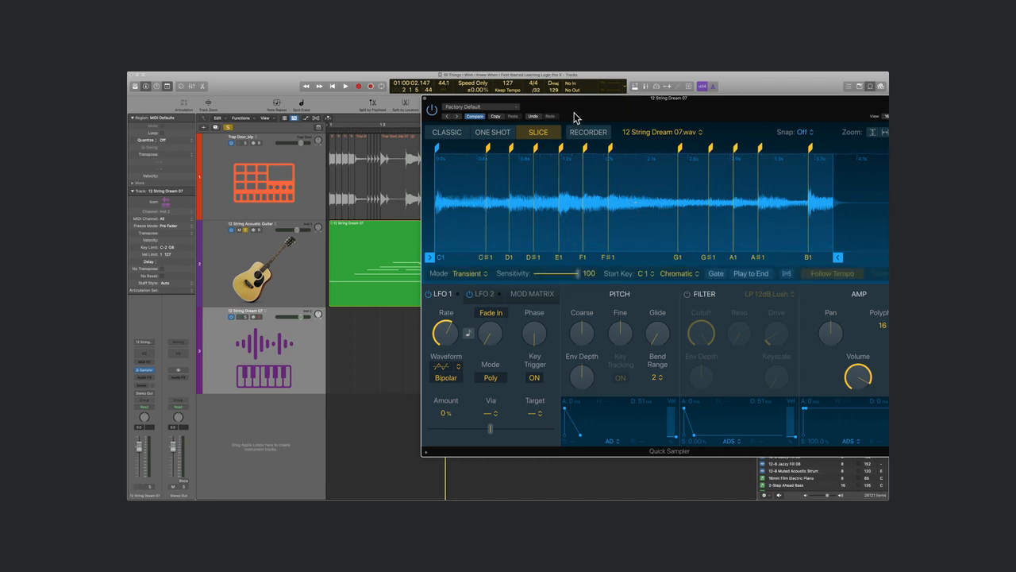
Turn off solo on the 12 String Acoustic Guitar track and solo the 12 String Dream 07 sampler track.
left_click_drag(579, 112, 685, 289)
key("space")
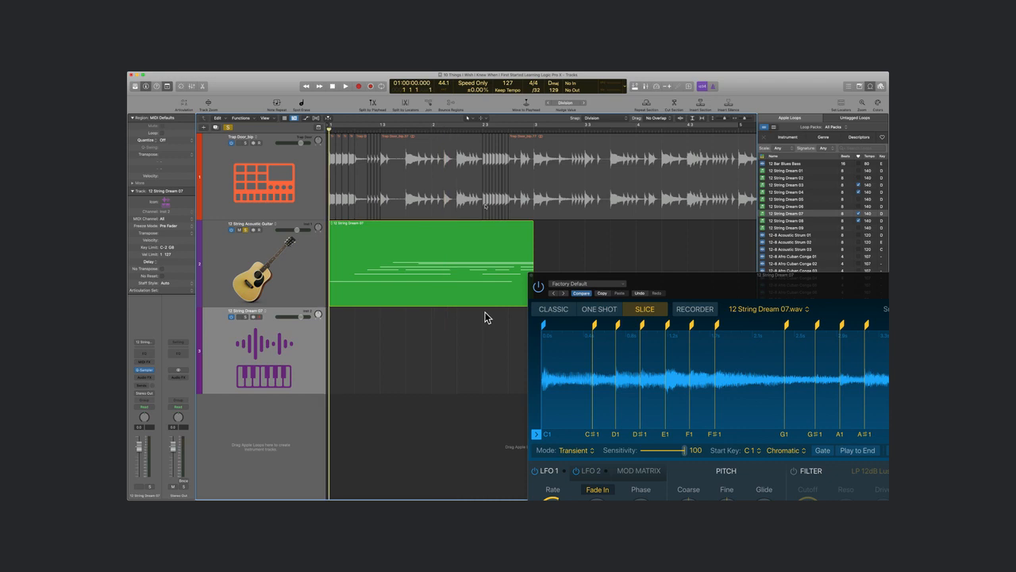
left_click(246, 231)
key("space")
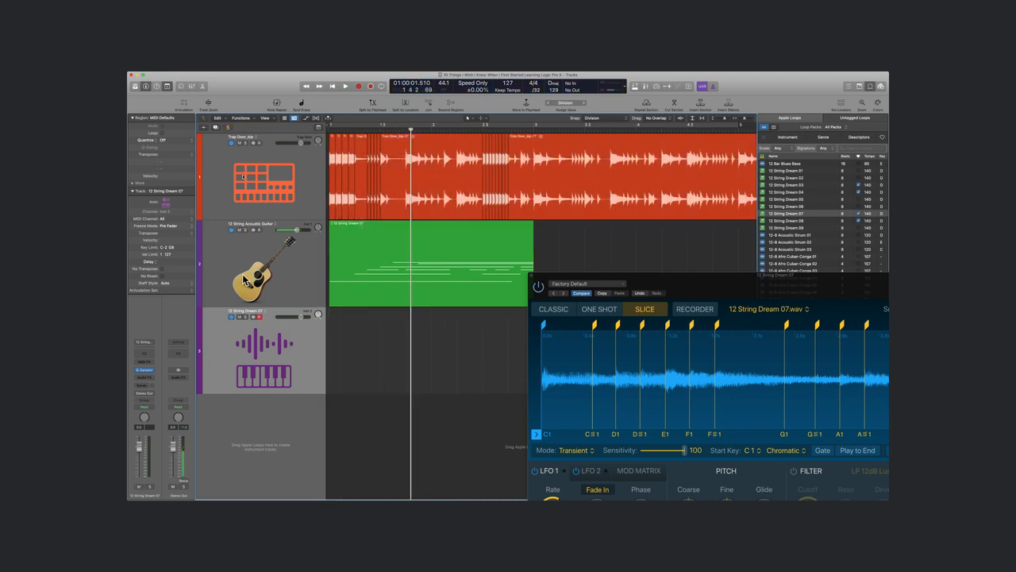
left_click(245, 316)
left_click_drag(760, 294, 599, 164)
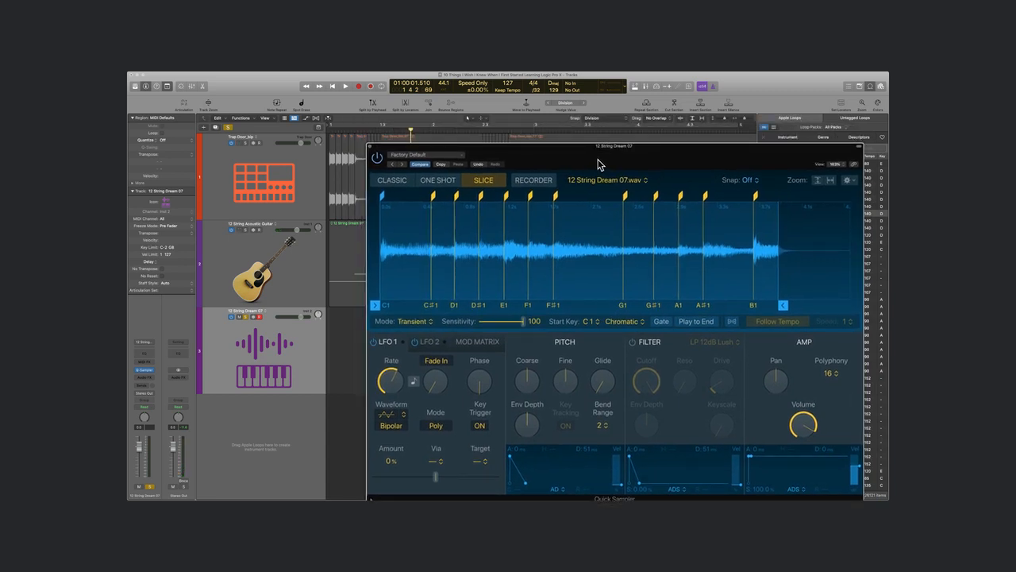
Open the Musical Typing keyboard and place it beside the Quick Sampler window.
key("super+l")
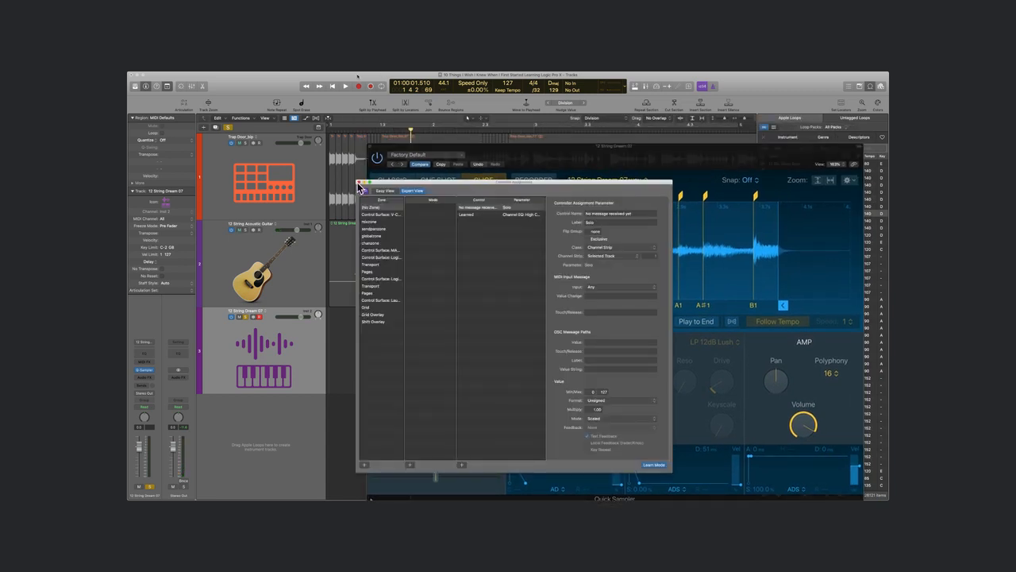
left_click(360, 183)
key("super+k")
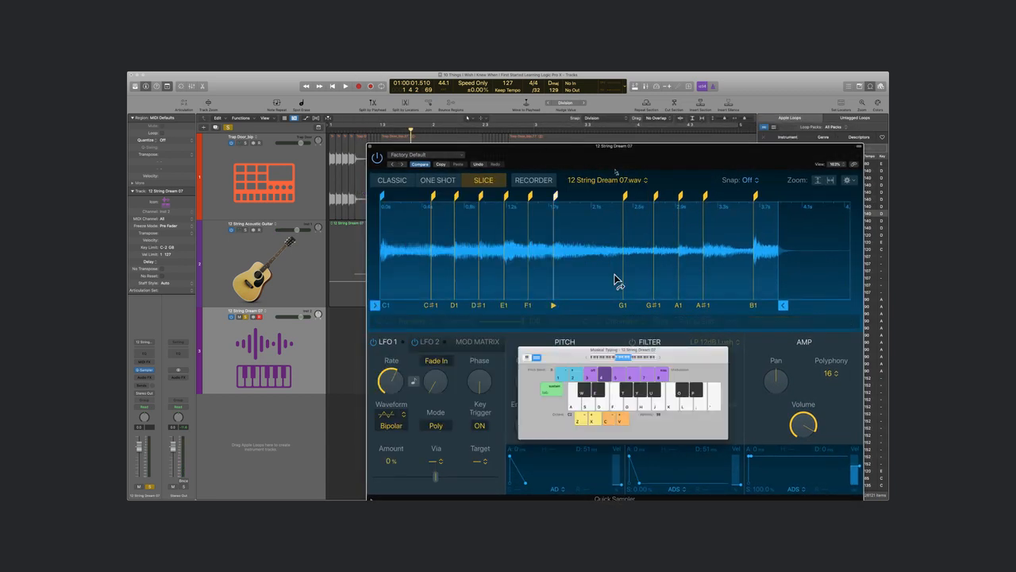
left_click_drag(572, 354, 190, 389)
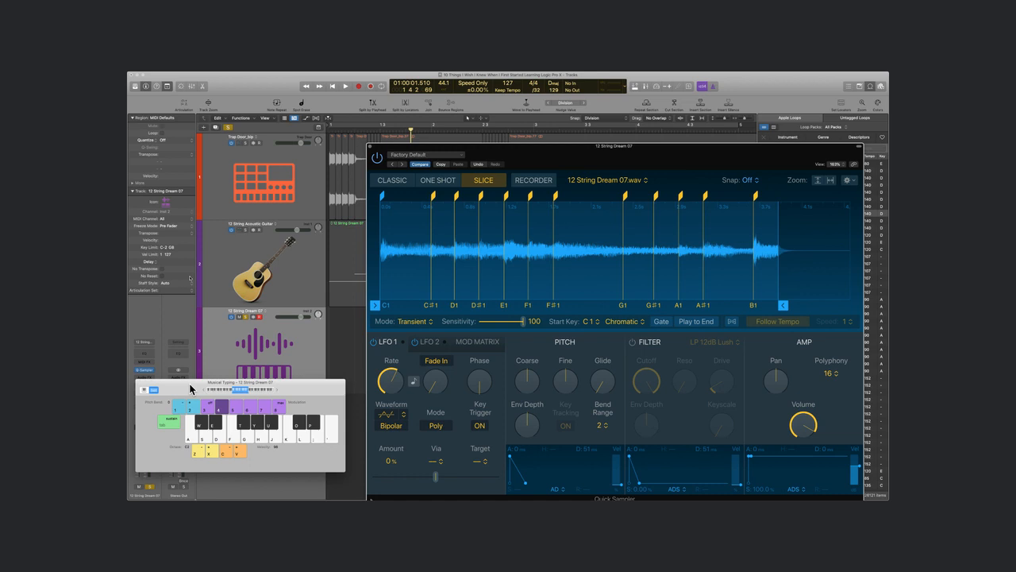
Set the Musical Typing octave to C1 and trigger the C1 and F1 slices of the sample.
key("g")
key("h")
key("h")
key("z")
key("z")
key("a")
key("x")
key("x")
key("x")
key("a")
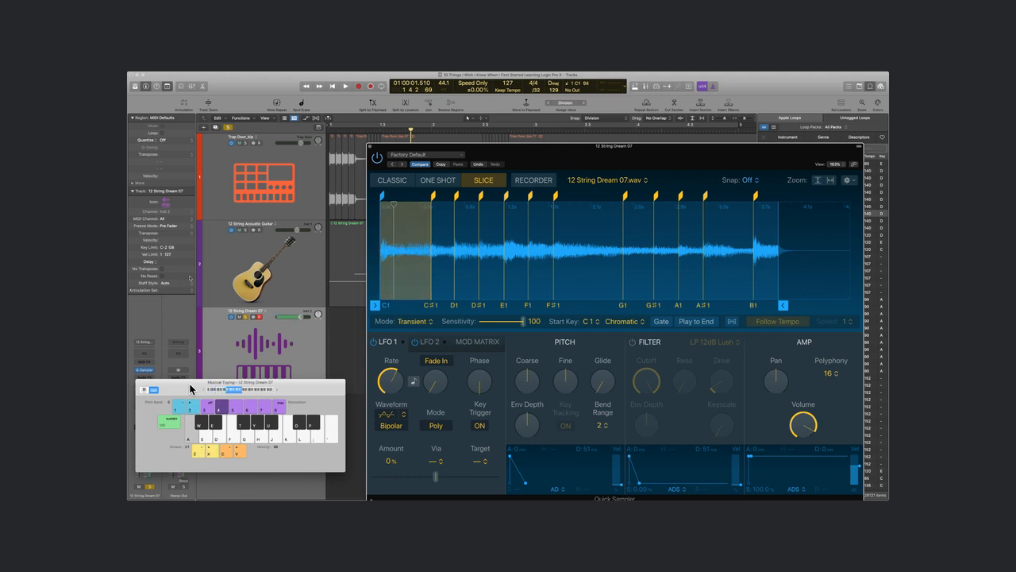
key("a")
key("a")
key("a")
key("f")
key("a")
key("f")
key("a")
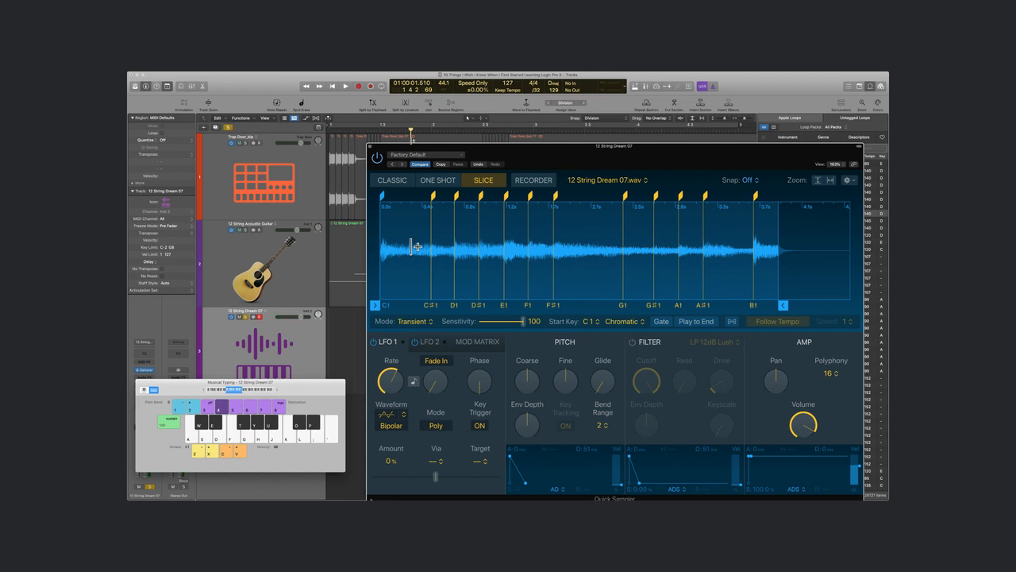
Turn on Gate in Quick Sampler and play the slices from C1 up to G1.
left_click(664, 323)
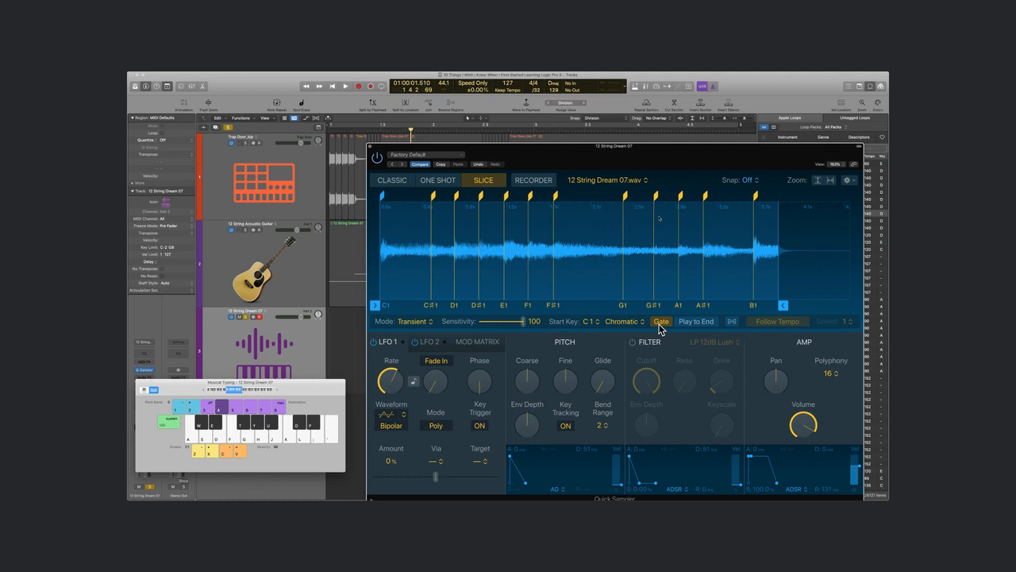
key("a")
key("w")
key("s")
key("a")
key("a")
key("d")
key("f")
key("d")
key("f")
key("g")
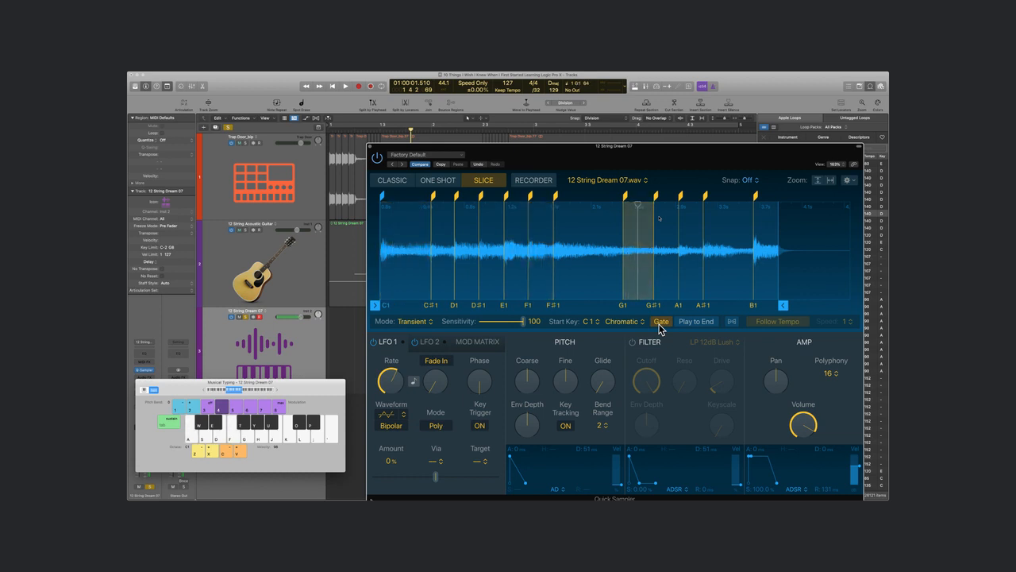
Play an improvised pattern alternating the C1 slice with the F1, G1, A1 and B1 slices.
key("a")
key("h")
key("g")
key("a")
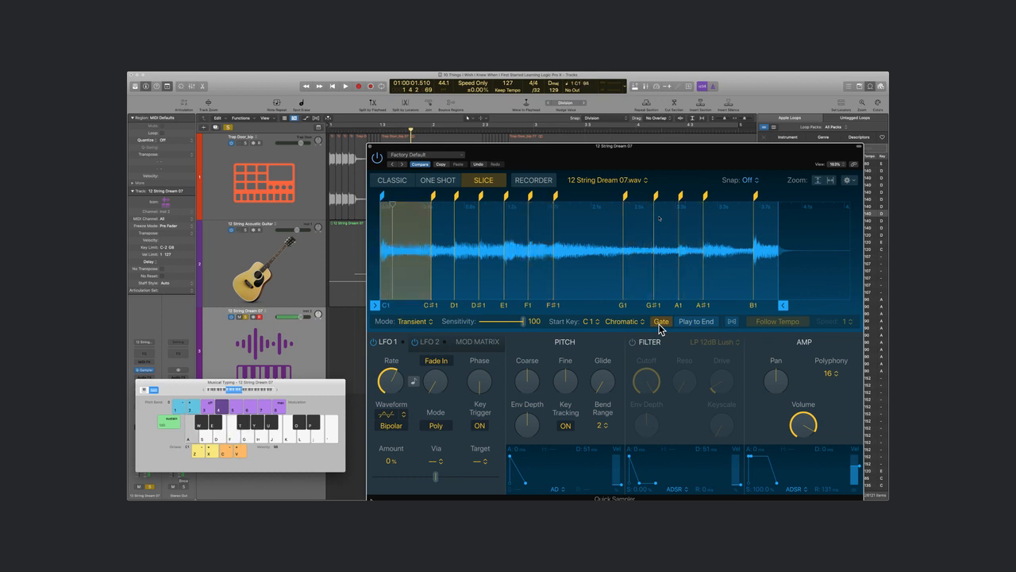
key("g")
key("g")
key("j")
key("a")
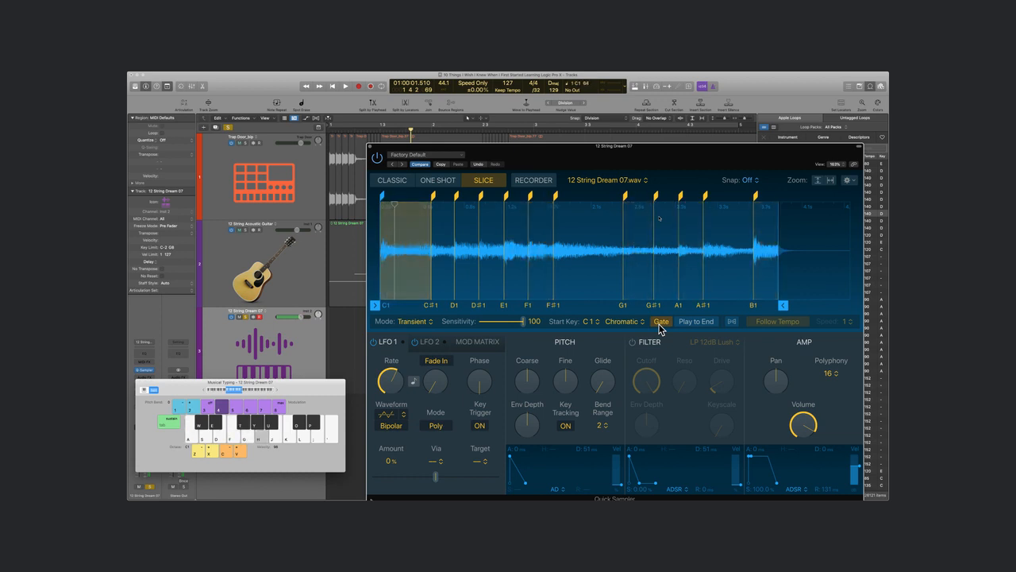
key("h")
key("g")
key("a")
key("j")
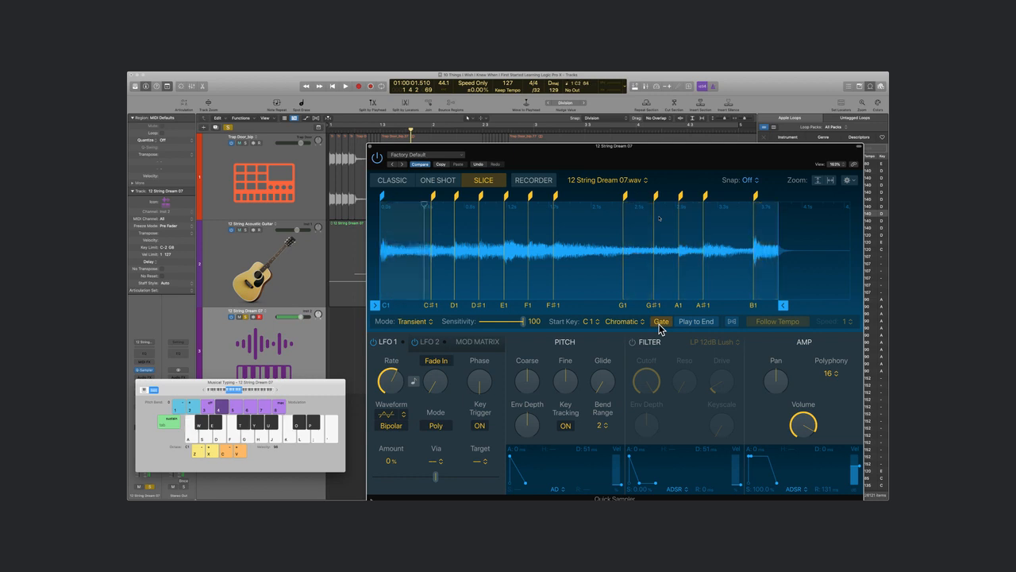
key("a")
key("j")
key("a")
key("h")
key("g")
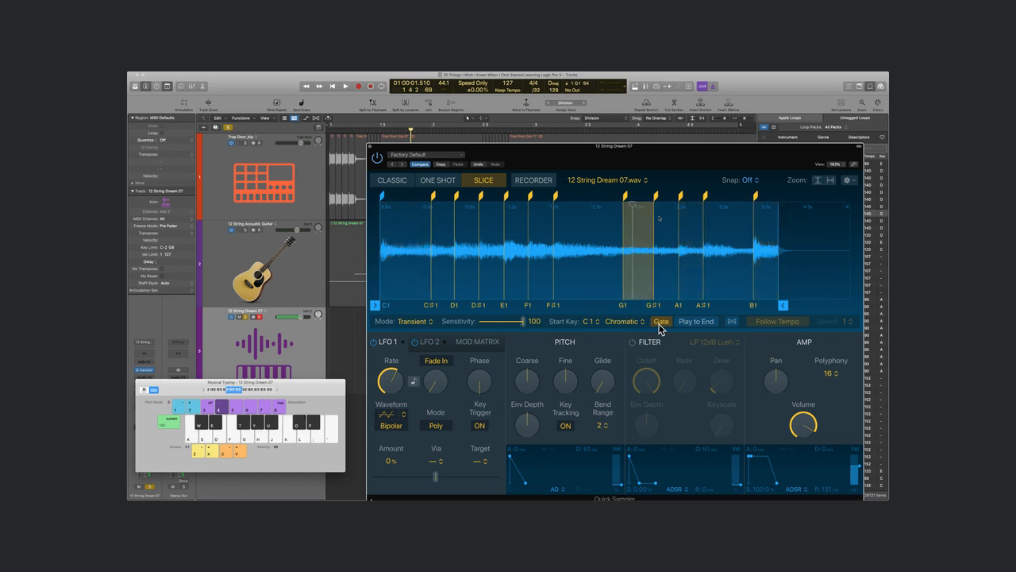
key("a")
key("f")
key("g")
key("a")
key("h")
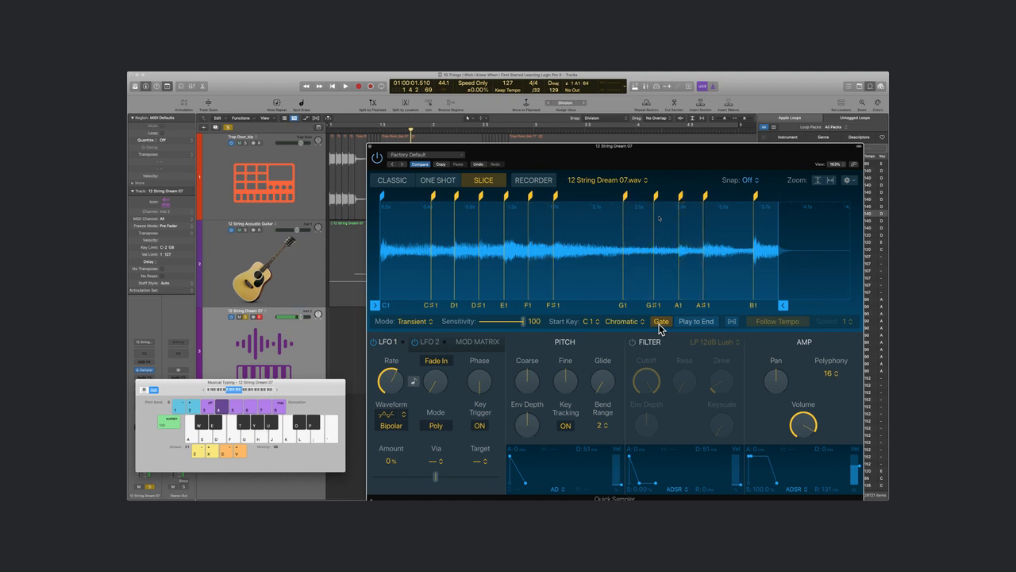
Play a gated pattern that repeats the C1 slice between the F1, E1 and A1 slices.
key("f")
key("a")
key("a")
key("a")
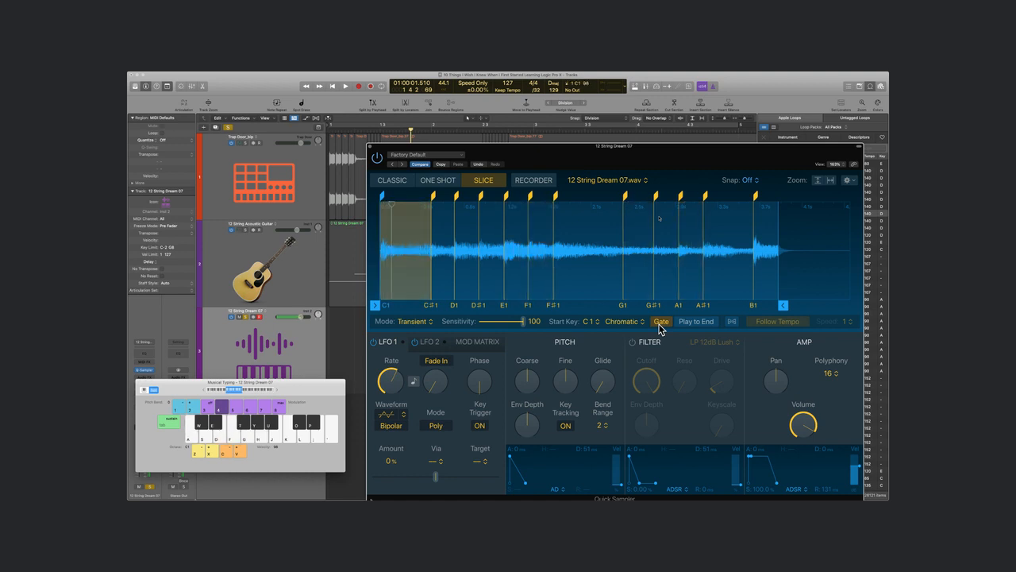
key("a")
key("f")
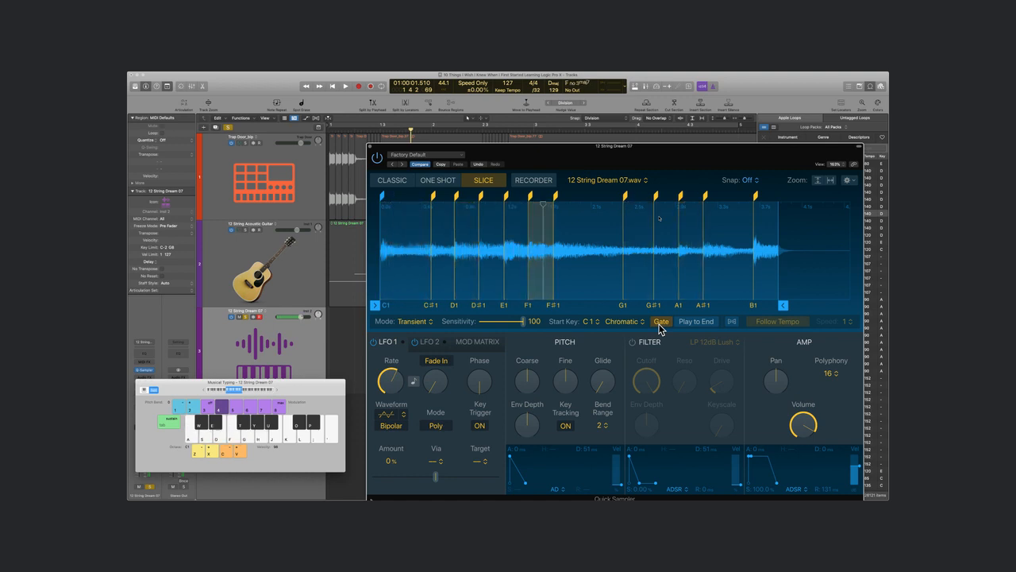
key("a")
key("d")
key("h")
Turn off Gate in Quick Sampler and play an ungated pattern across the slices from C1 to B1.
left_click(661, 321)
key("a")
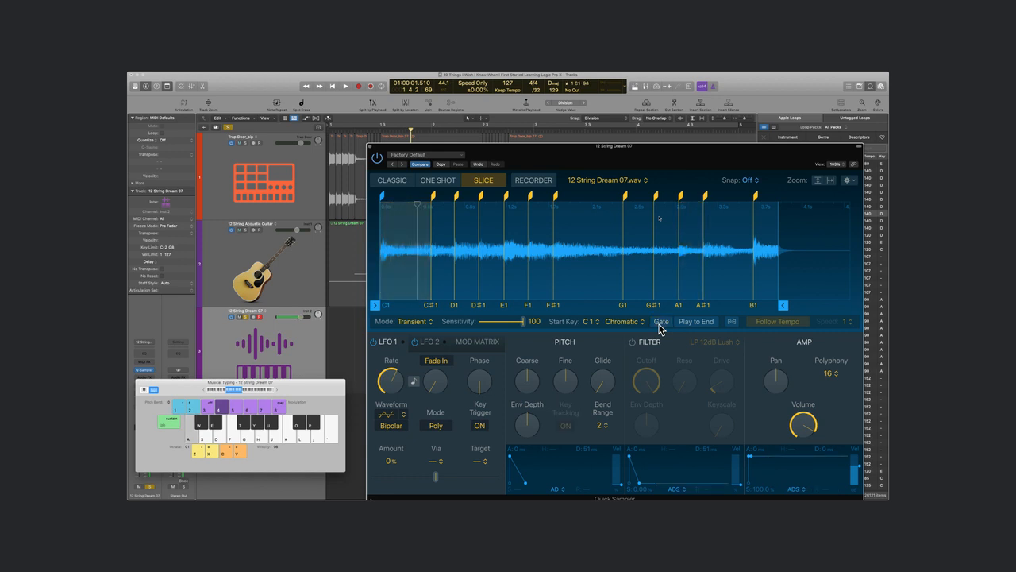
key("w")
key("h")
key("h")
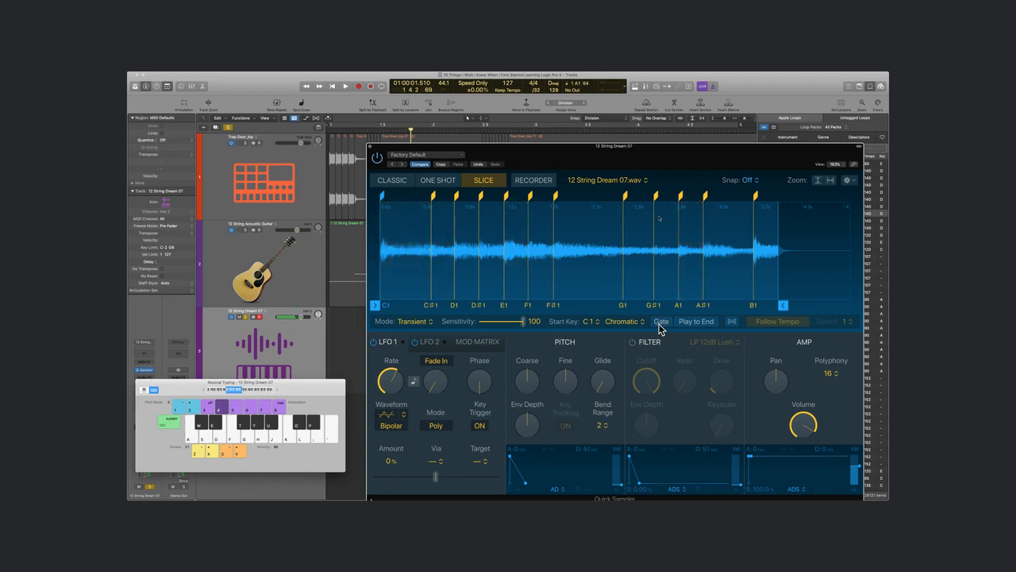
key("g")
key("a")
key("d")
key("j")
key("h")
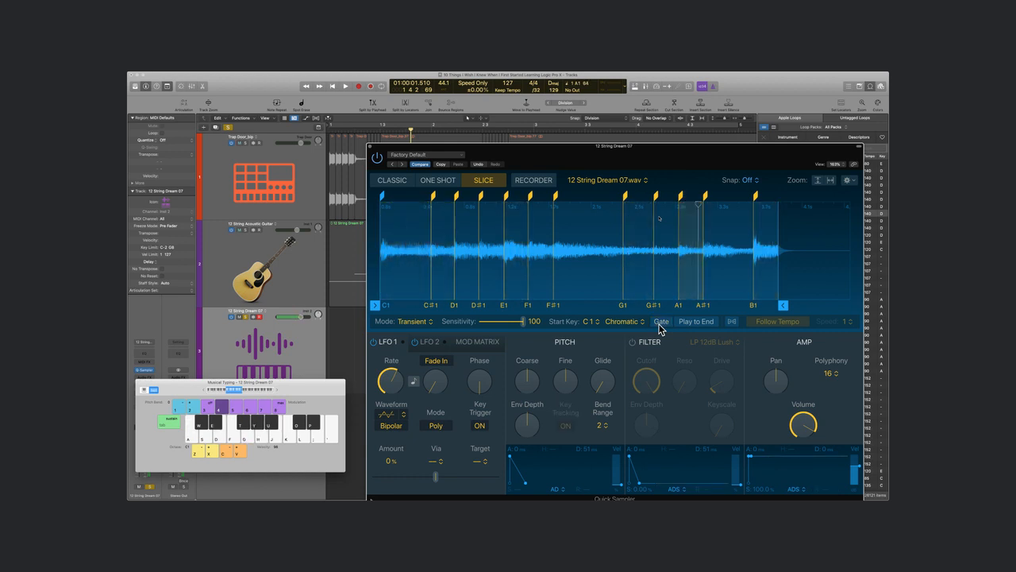
key("g")
key("d")
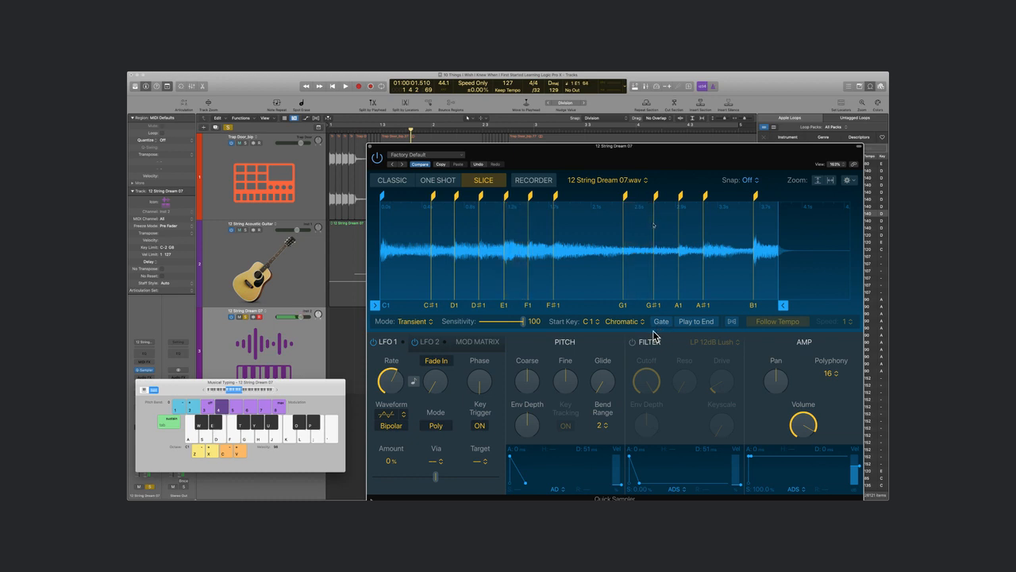
Switch the slicing mode to Beat Divisions and set the division to 1/3.
left_click(431, 323)
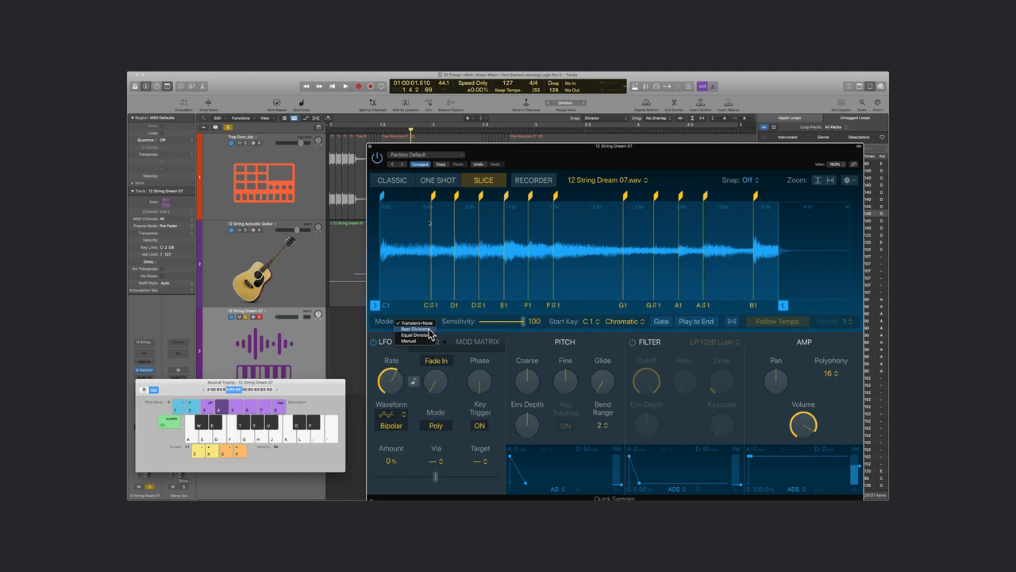
left_click(429, 330)
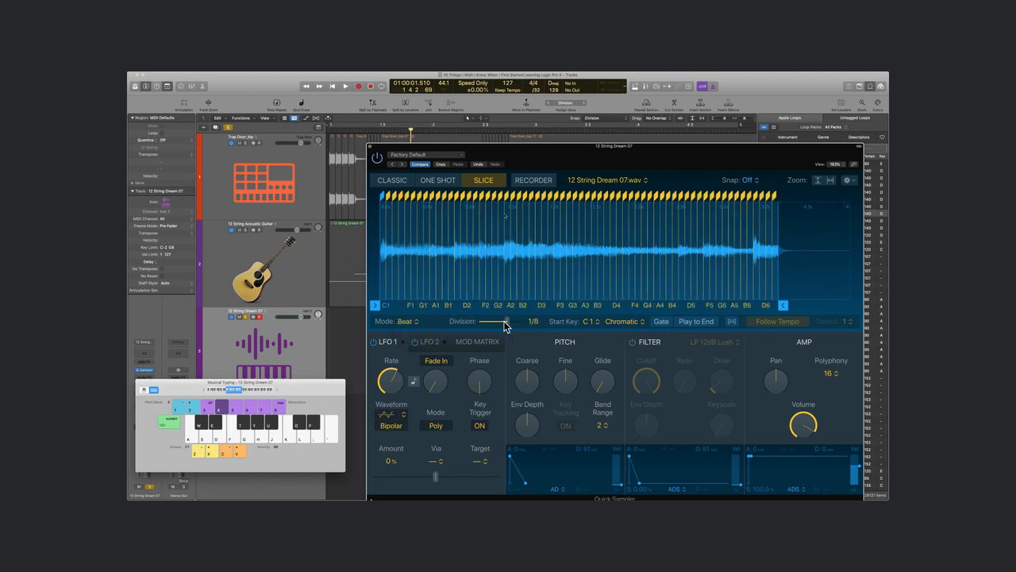
left_click_drag(506, 321, 498, 325)
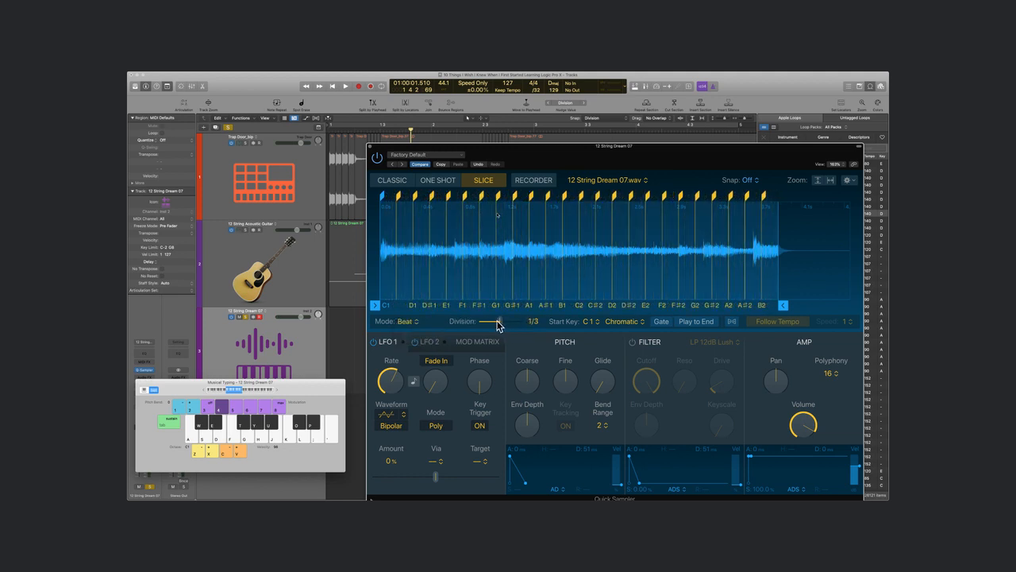
Play the beat-divided slices E1, F1, A1 and G1, followed by repeated B1 and C2 slices.
key("d")
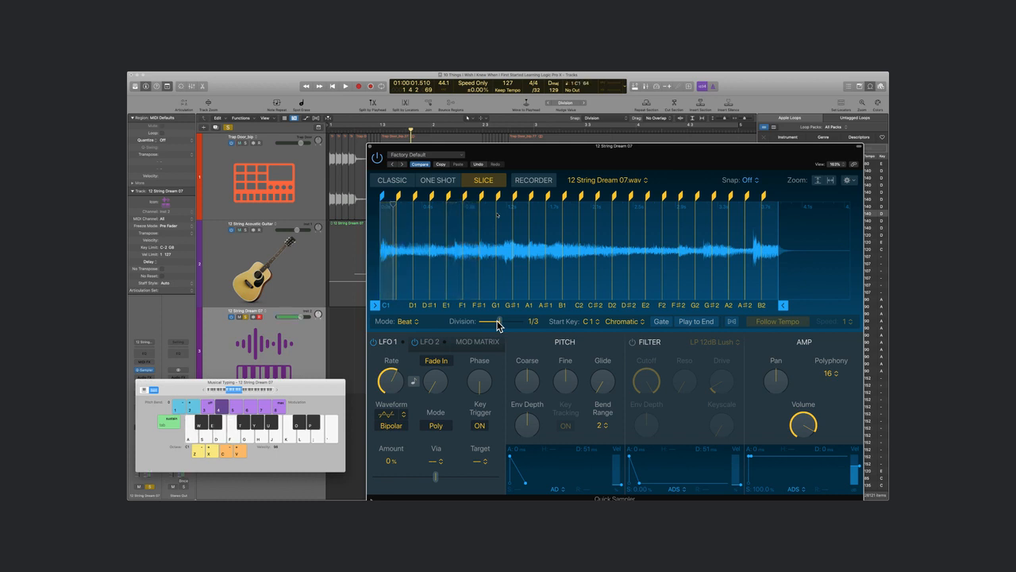
key("f")
key("h")
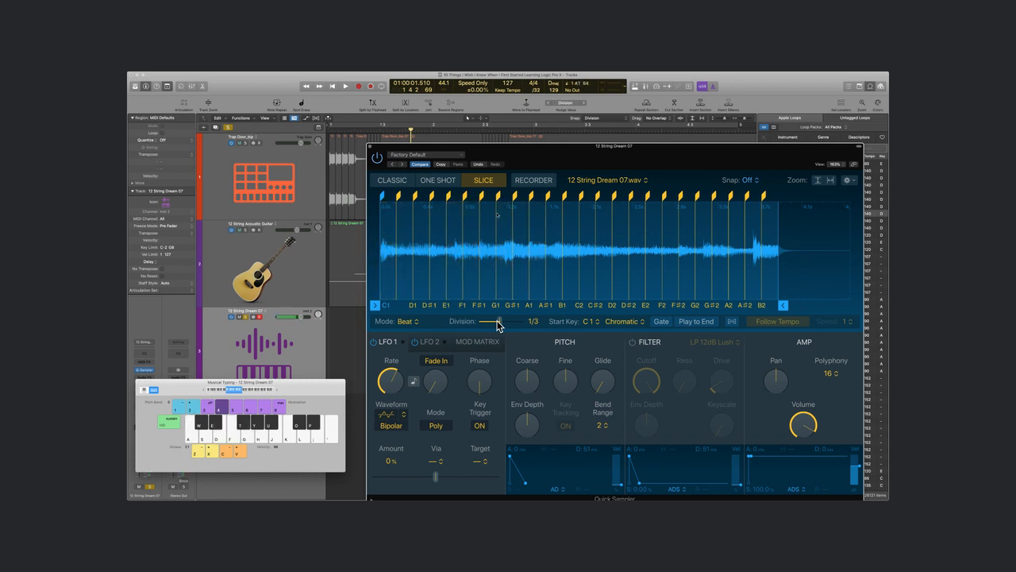
key("g")
key("g")
key("j")
key("j")
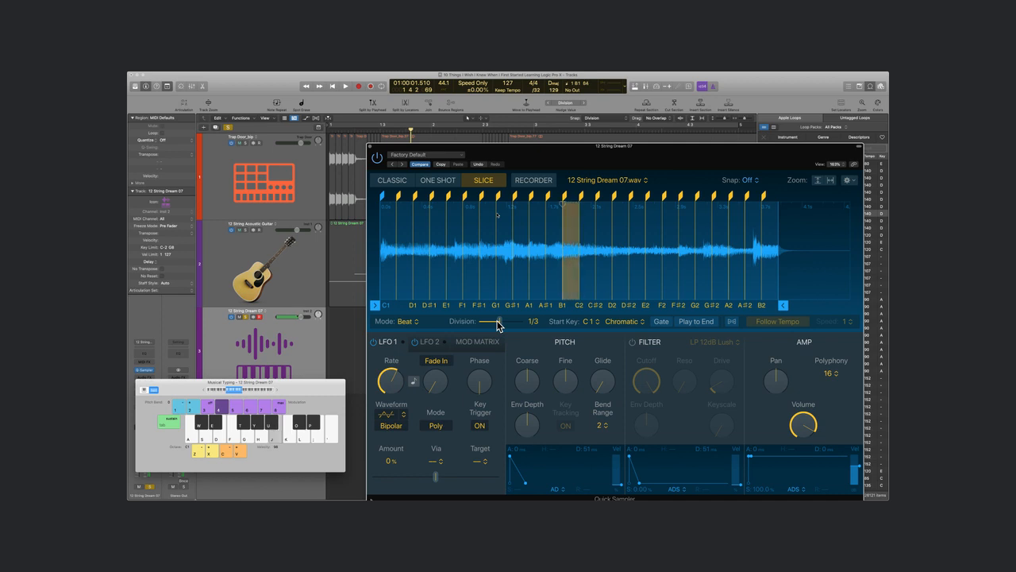
key("j")
key("j")
key("j")
key("j")
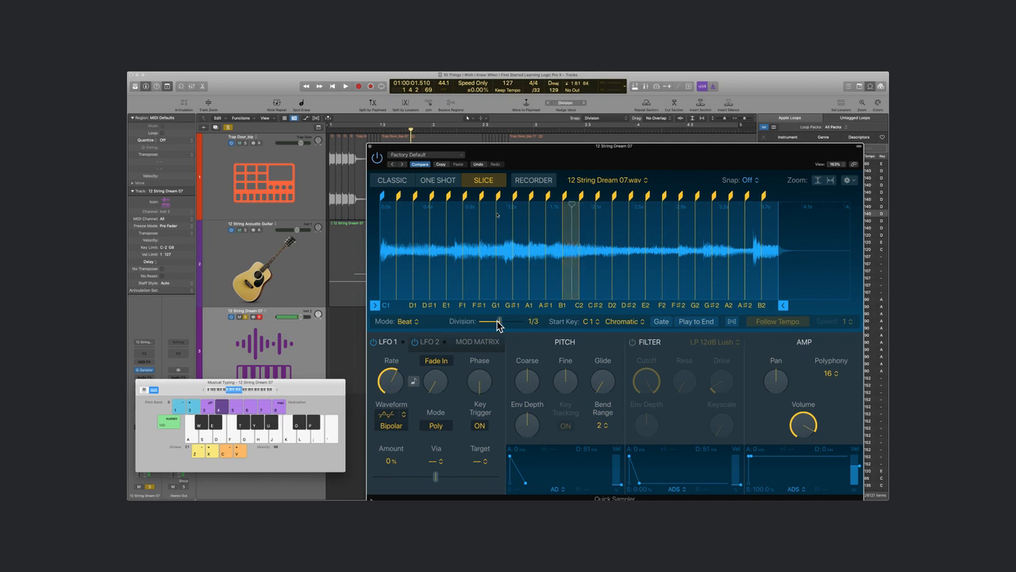
key("j")
key("k")
key("k")
key("j")
Shift the Quick Sampler window slightly, turn on Note Repeat and place its window over the 12 String Acoustic Guitar track.
left_click_drag(568, 163, 574, 157)
left_click(278, 104)
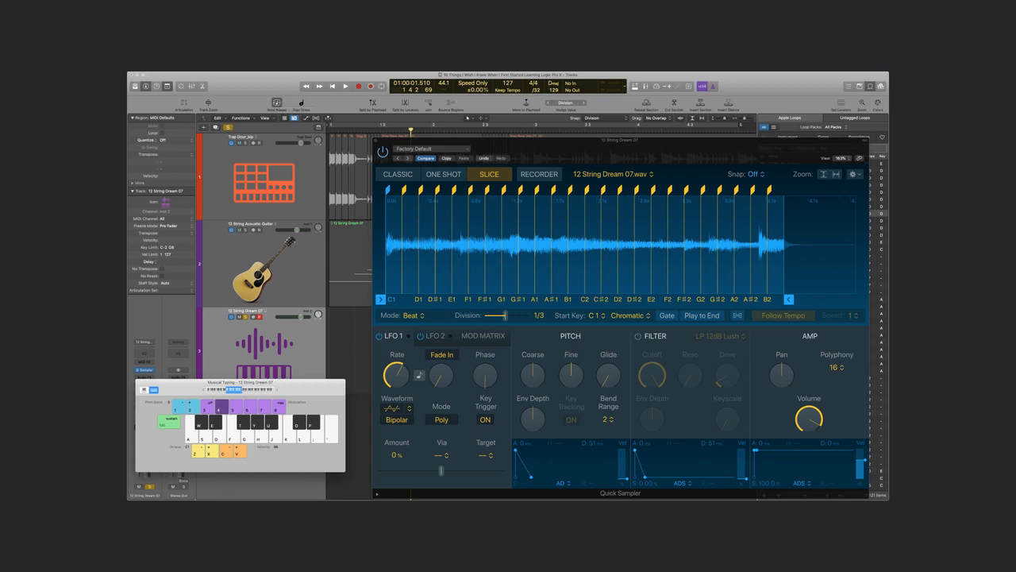
left_click_drag(656, 342, 286, 261)
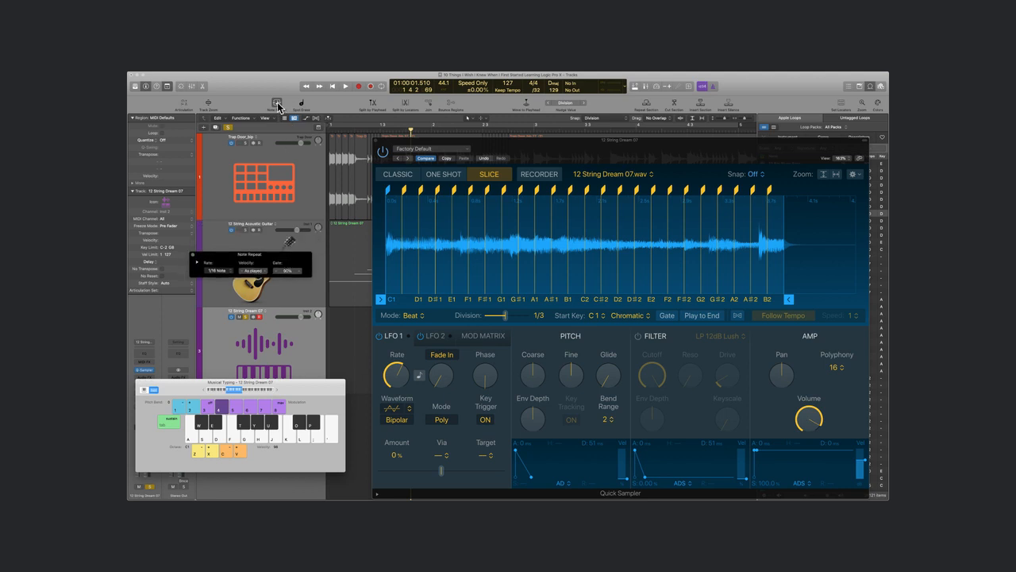
left_click_drag(277, 262, 285, 287)
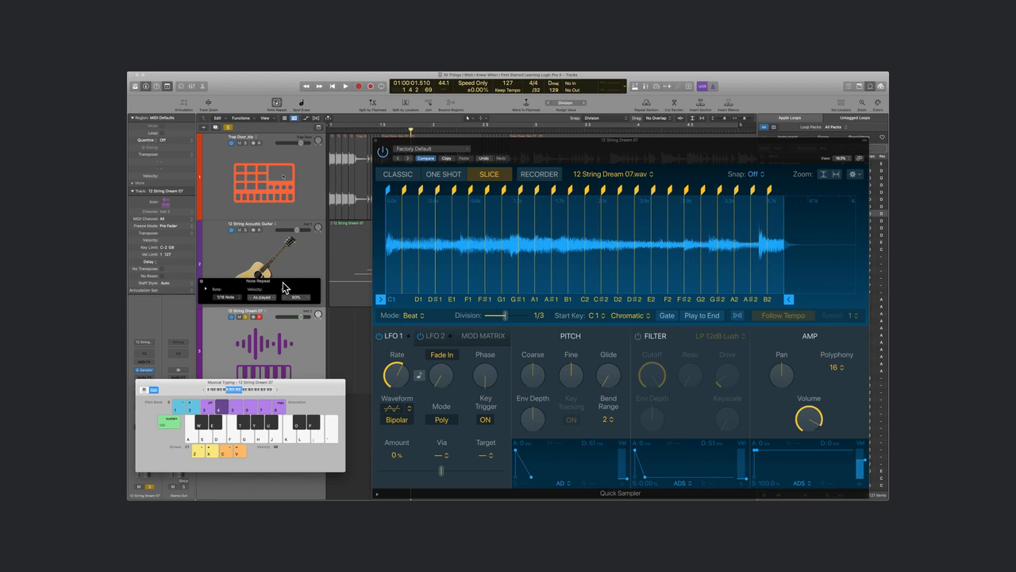
Set the Note Repeat rate to 1/8 Note and hold the slices between B1 and E2 to repeat them.
left_click(240, 297)
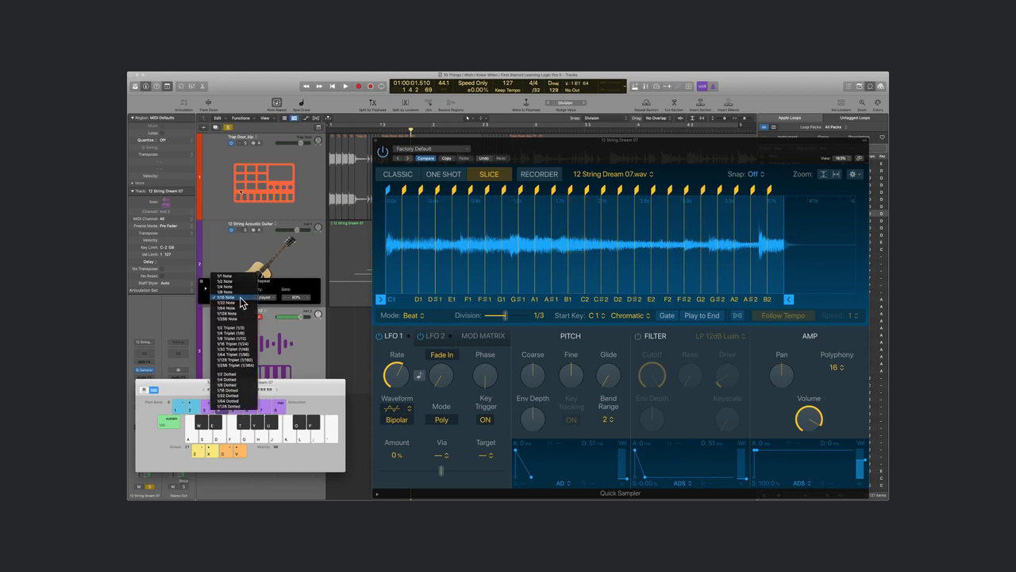
left_click(238, 292)
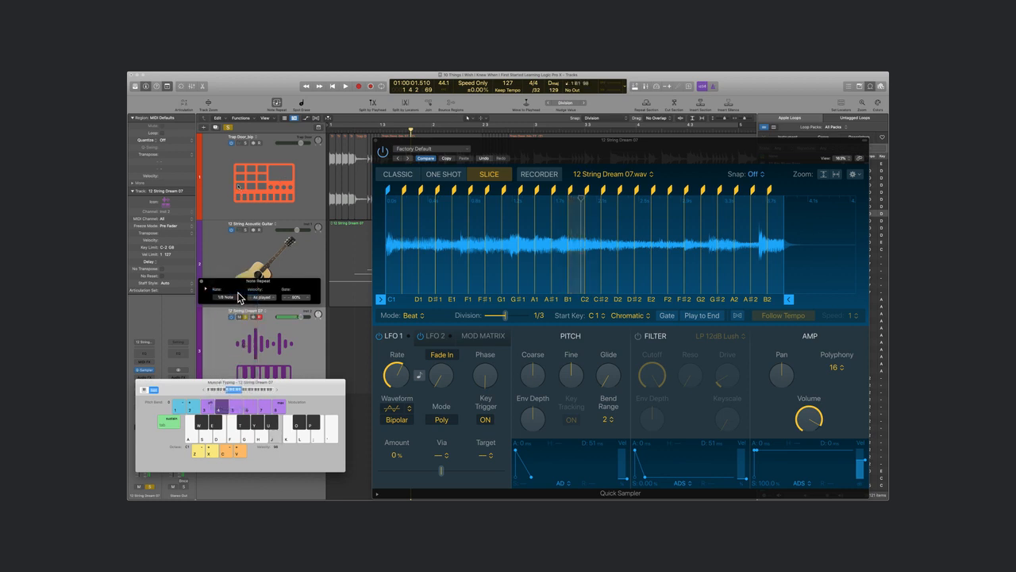
key("k")
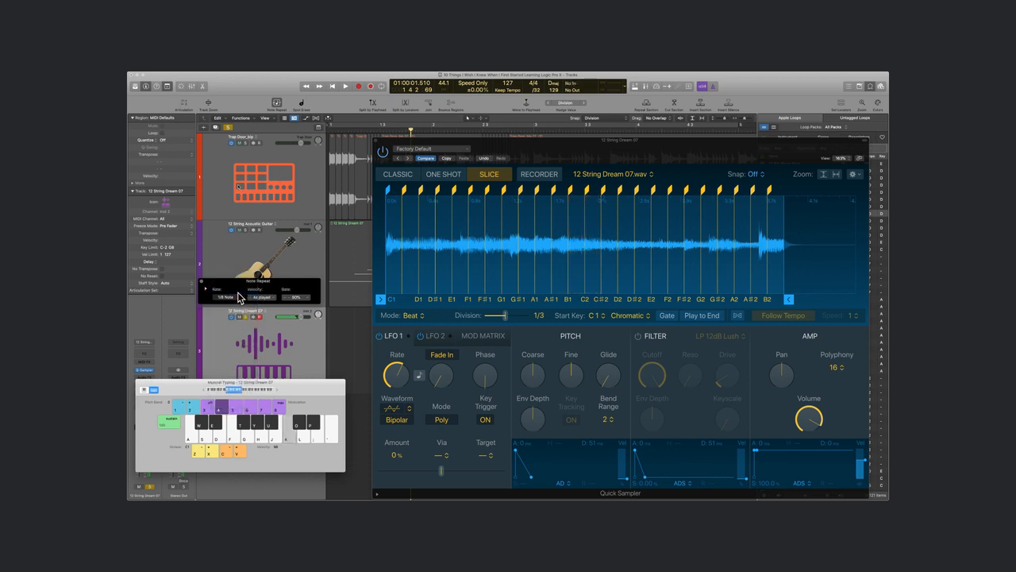
key("j")
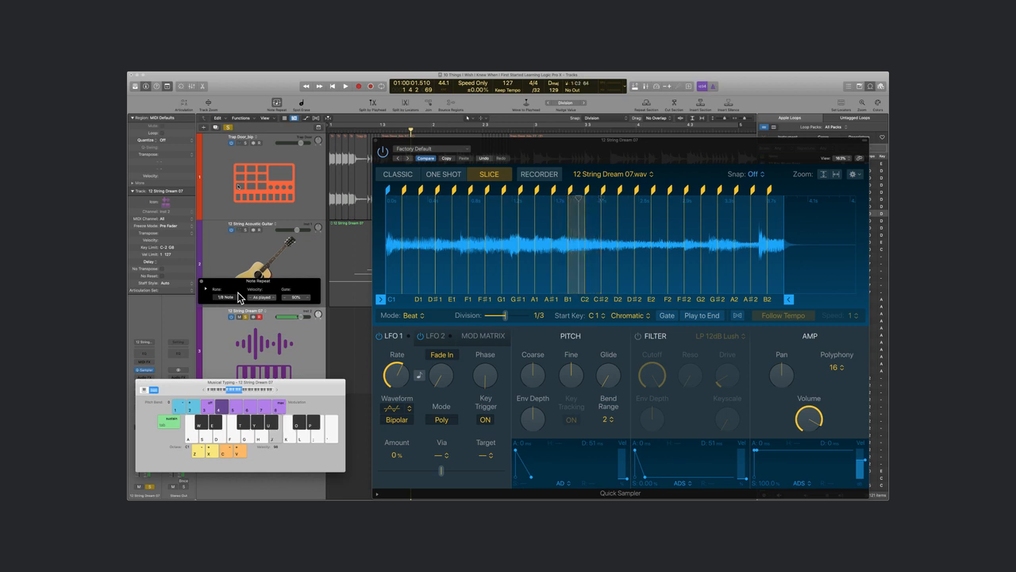
key("l")
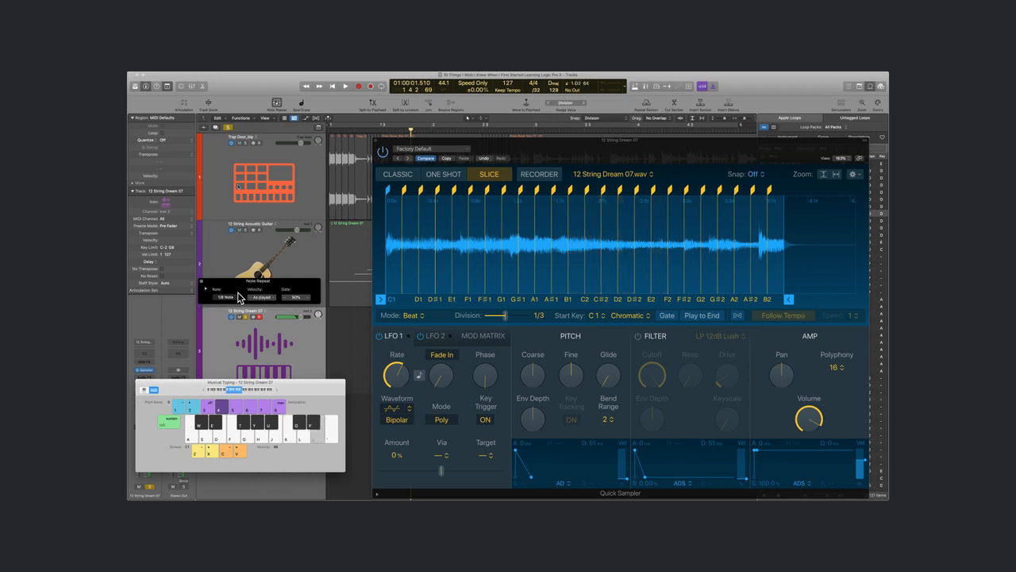
key("semicolon")
key("j")
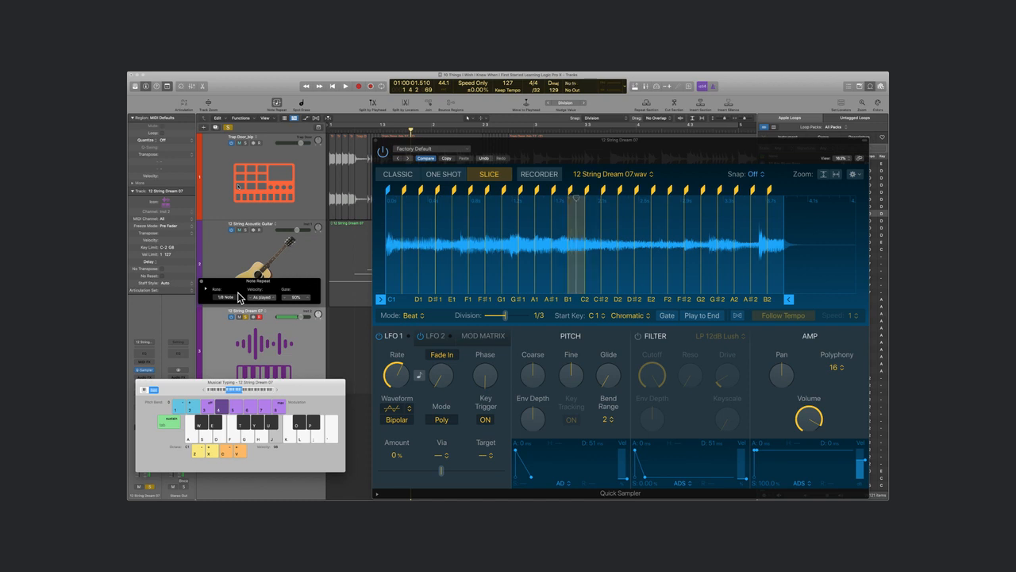
Play repeating 1/8-note slices on F1, E1, D1 and C1, alternating with B1 and C2.
key("f")
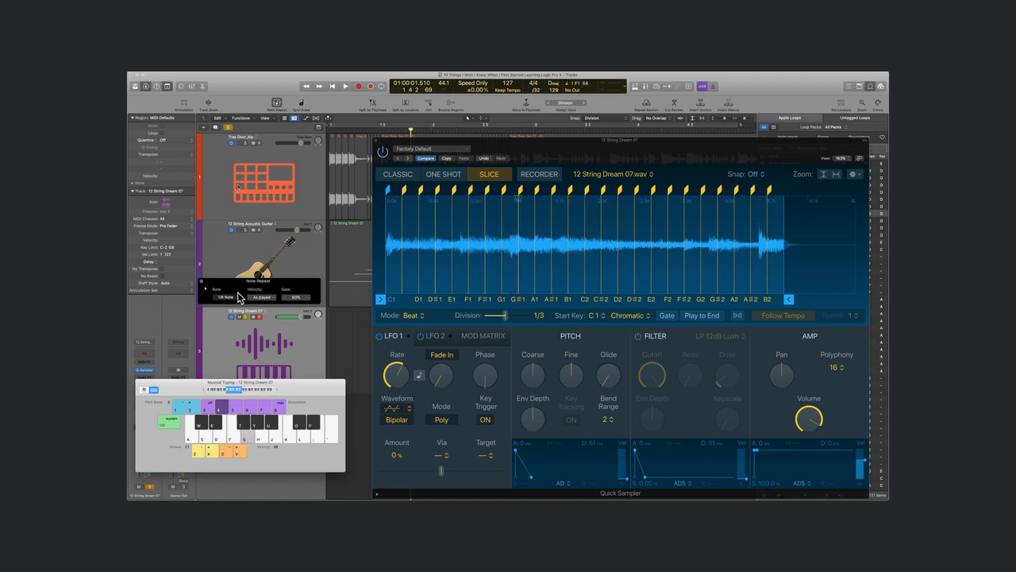
key("j")
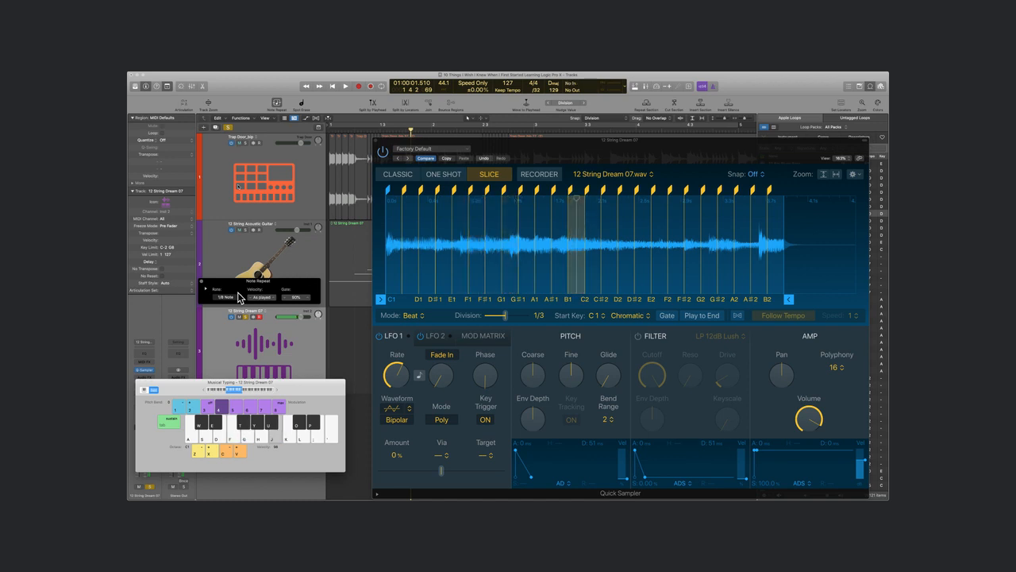
key("d")
key("s")
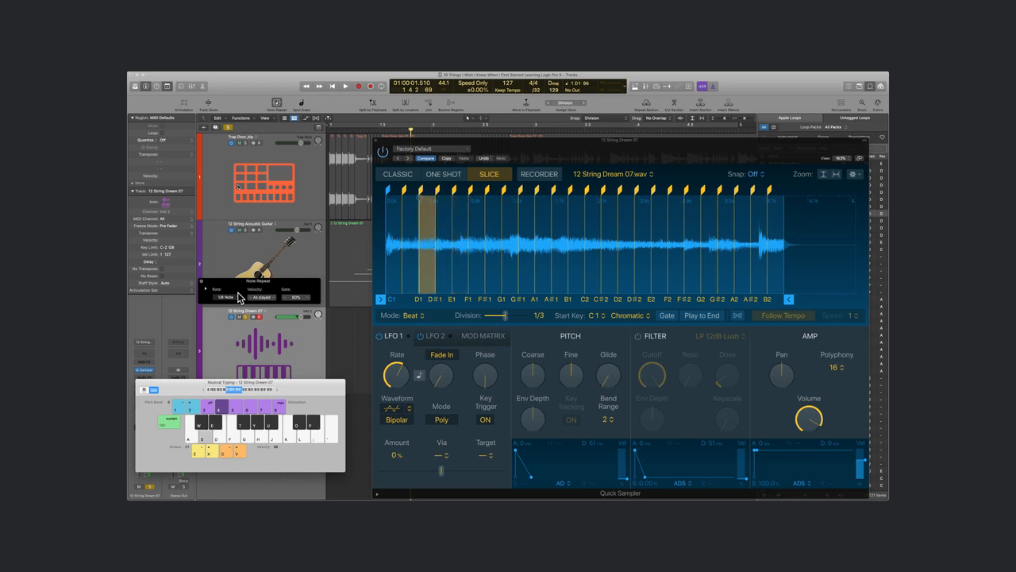
key("a")
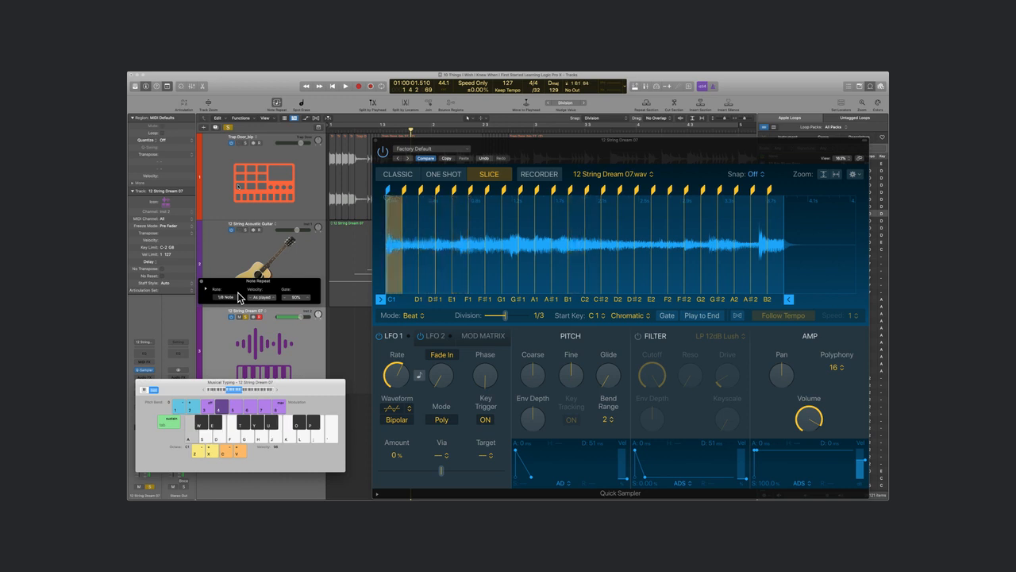
key("j")
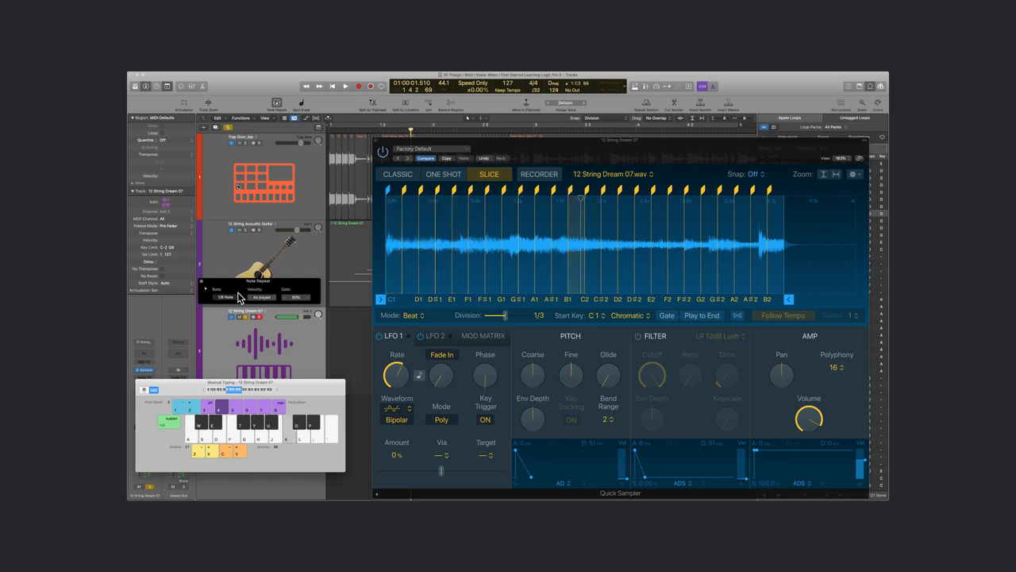
key("k")
key("a")
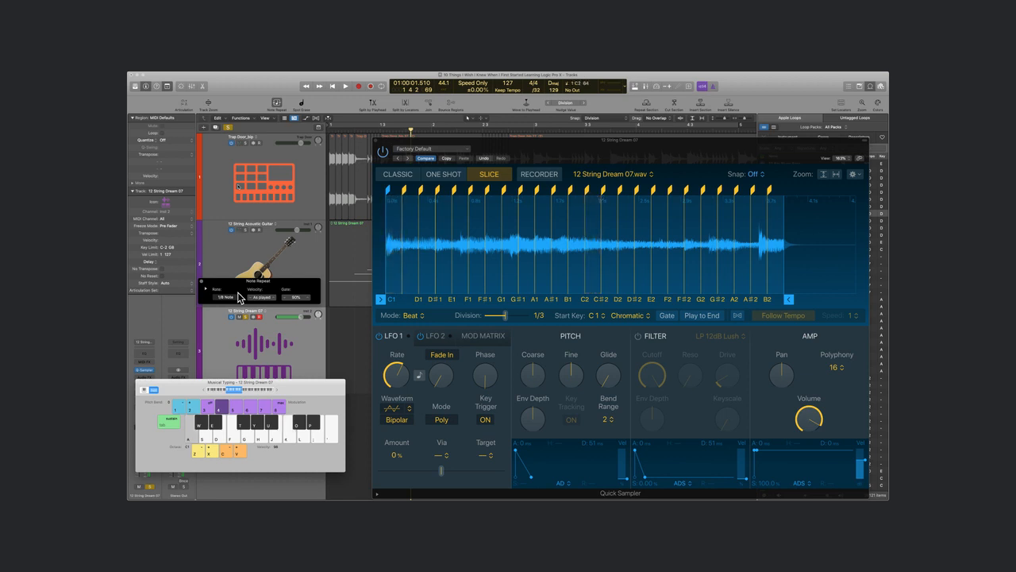
key("j")
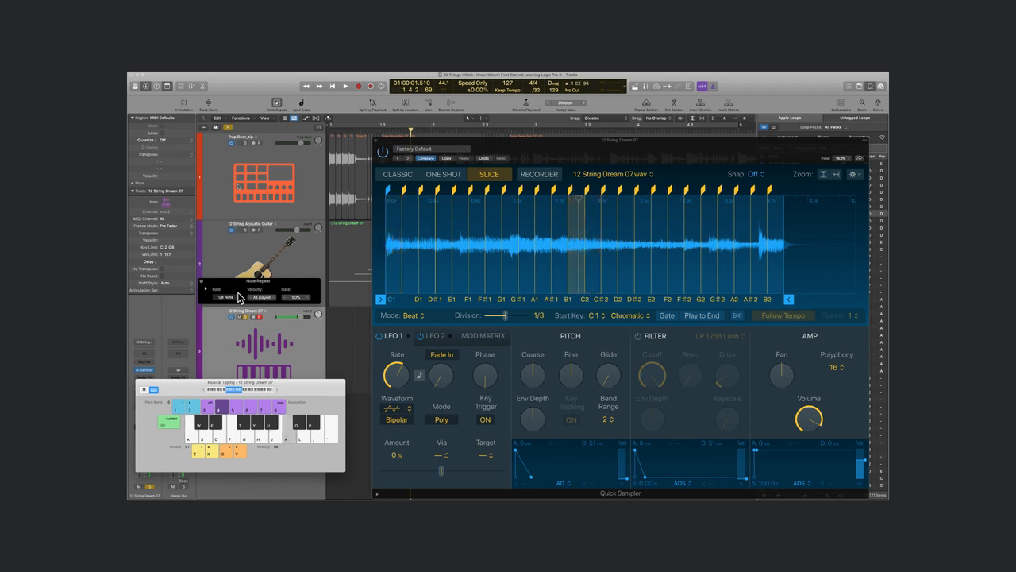
key("k")
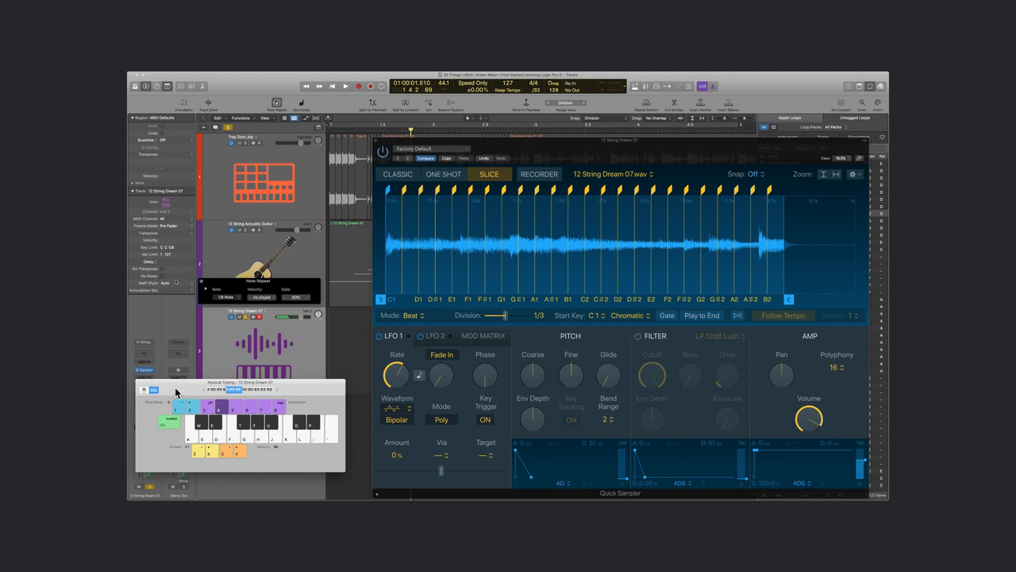
Move the Musical Typing keyboard off the channel strip, insert ChromaVerb on the 12 String Dream 07 track and set Wet to 24%.
left_click_drag(175, 387, 223, 390)
left_click(143, 381)
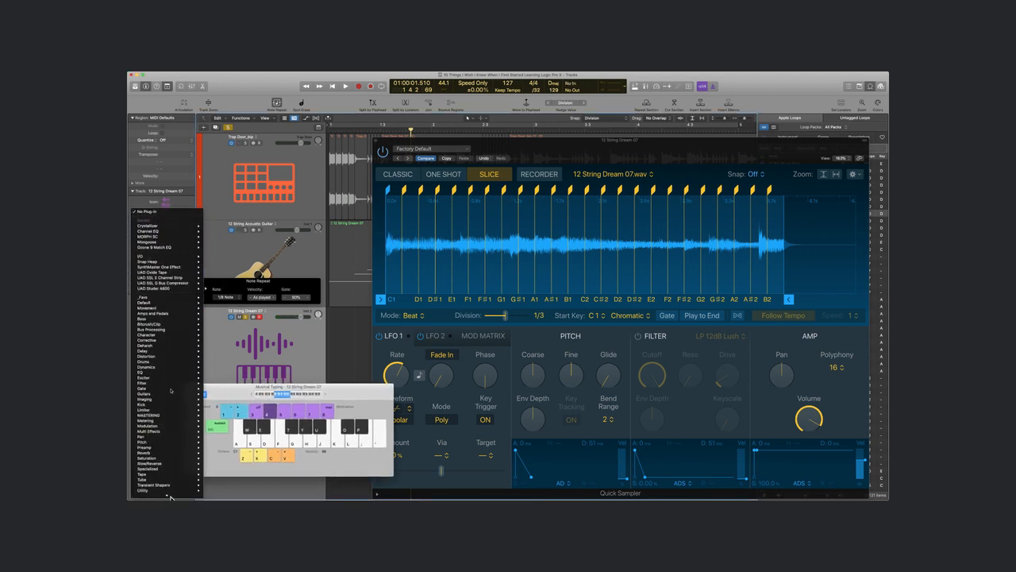
mouse_move(178, 450)
mouse_move(232, 450)
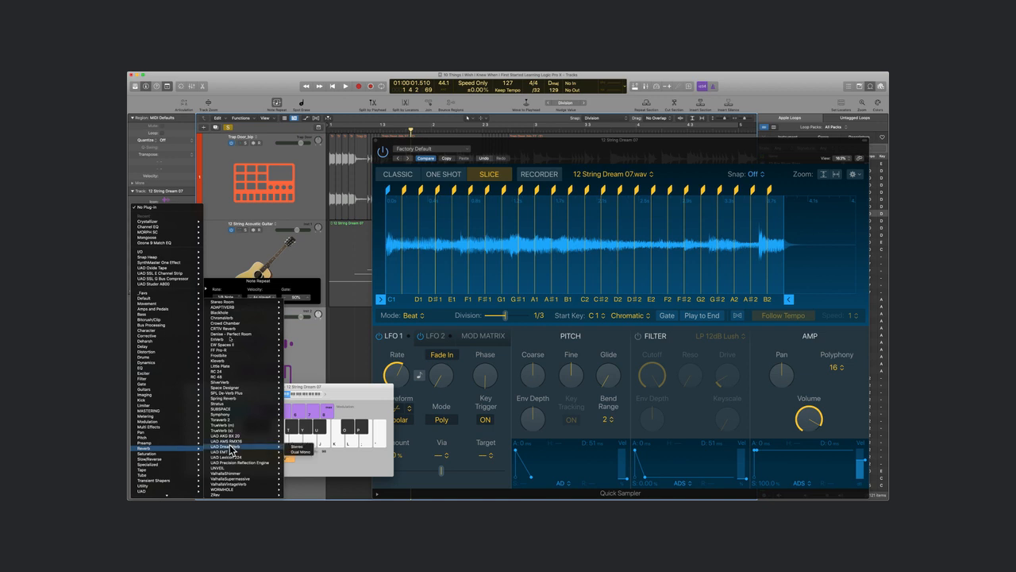
left_click(297, 318)
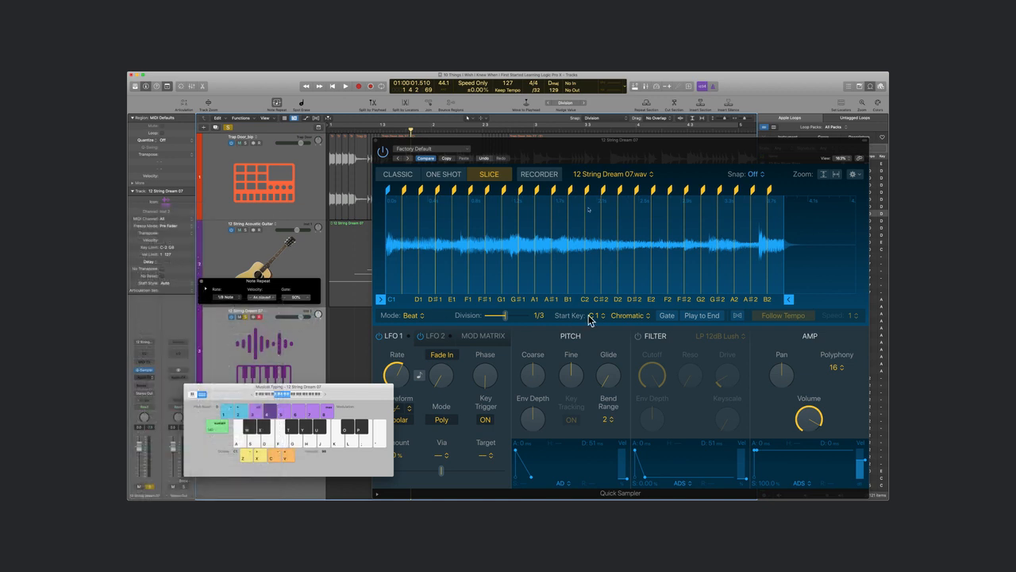
left_click_drag(717, 388, 717, 401)
Play the C1, G1 and F1 slices through the ChromaVerb reverb.
key("a")
key("g")
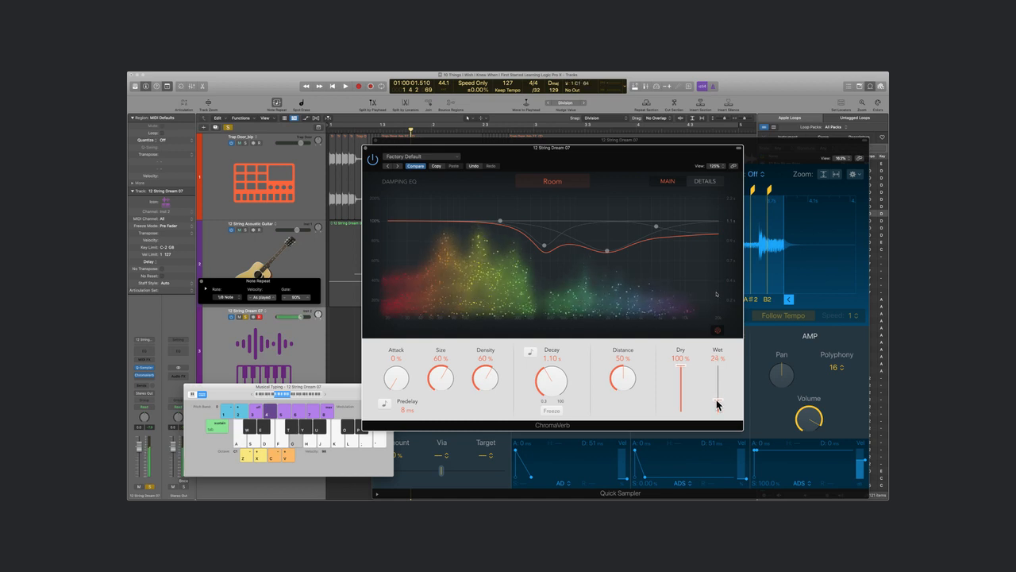
key("f")
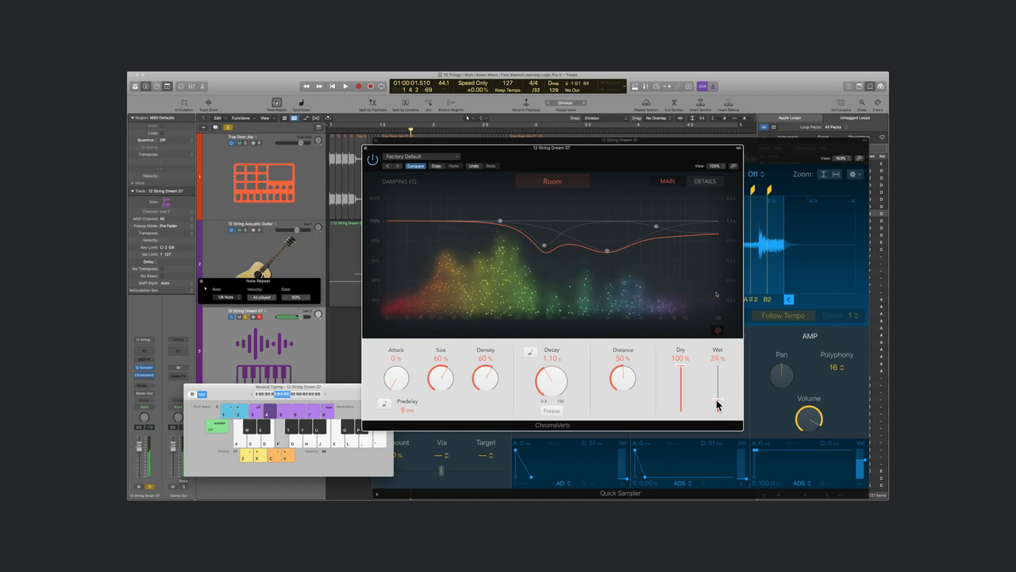
Play the A1, B1 and F1 slices, raise the ChromaVerb Wet level to 36% and close its window.
key("h")
key("j")
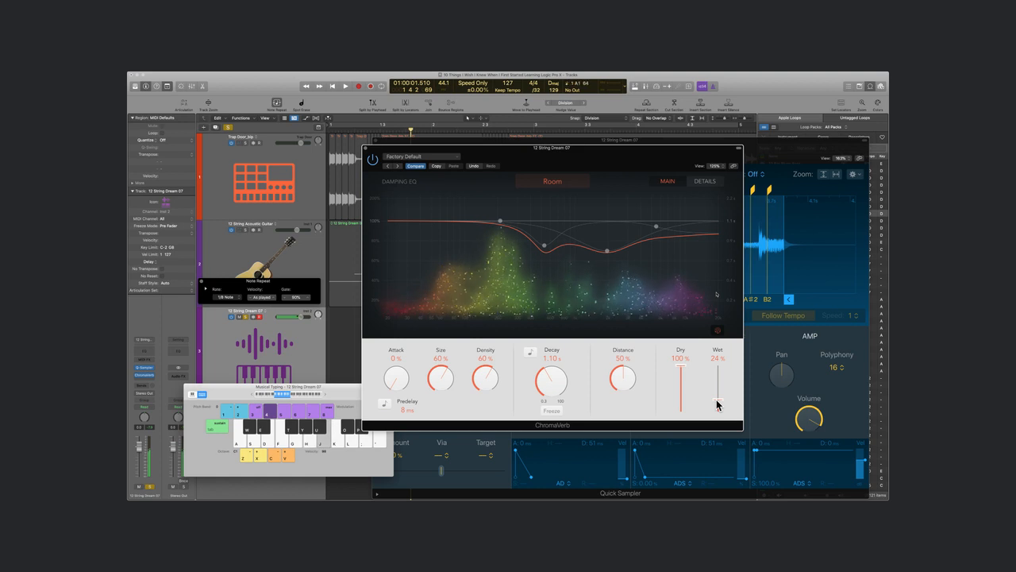
key("f")
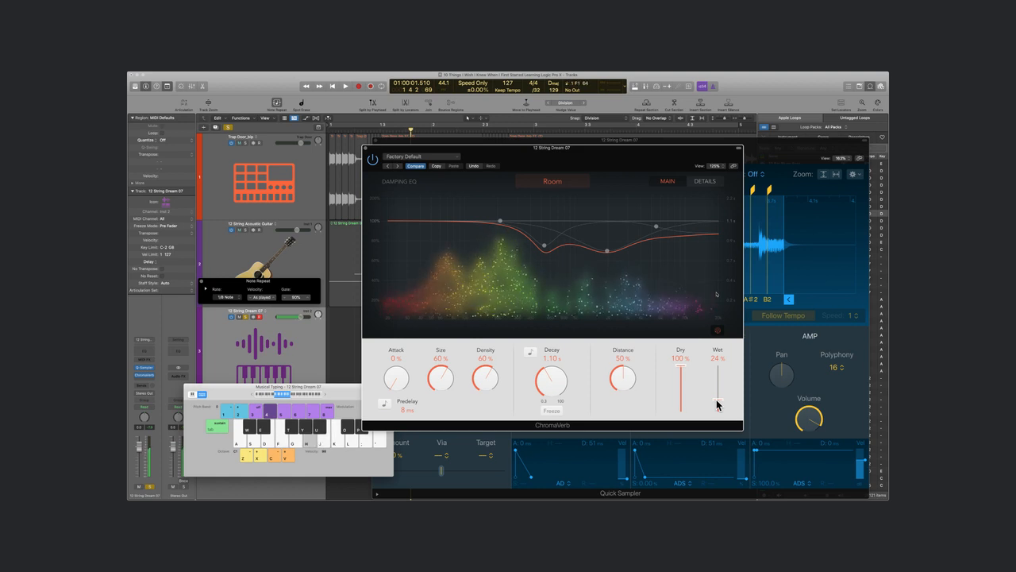
left_click_drag(717, 404, 720, 399)
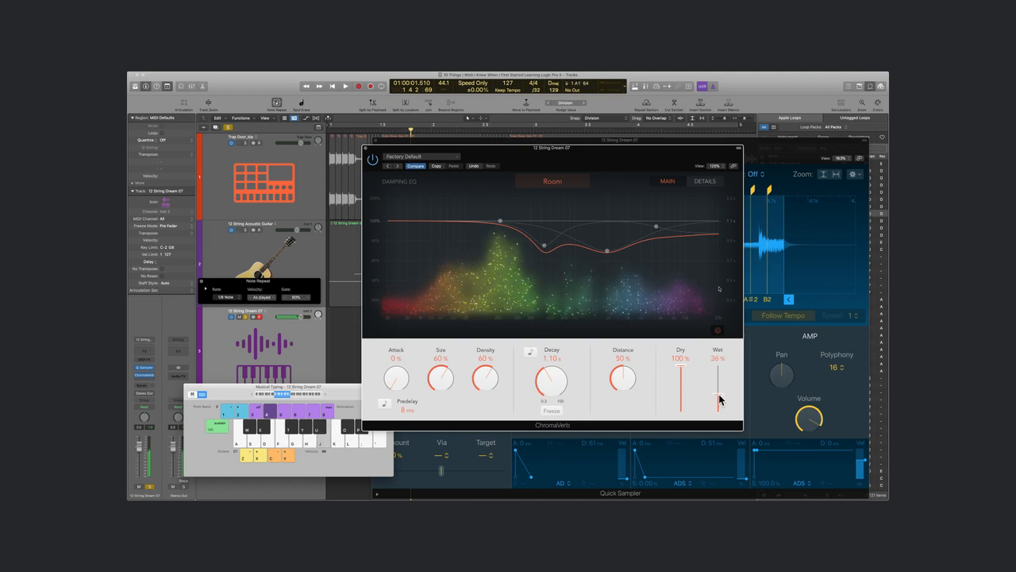
left_click(367, 148)
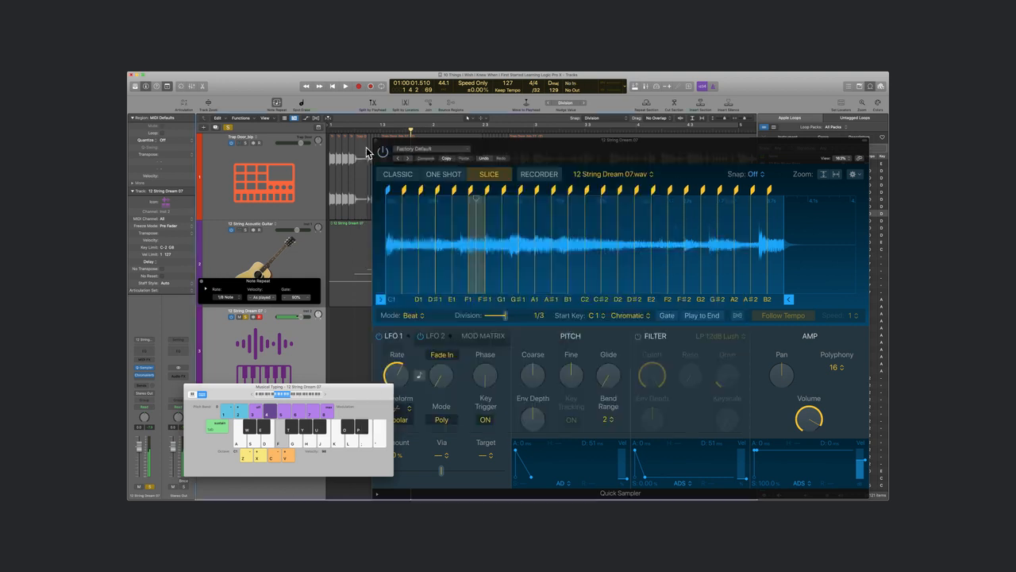
Play the B1, A1 and F1 slices again to hear them with the higher reverb level.
key("j")
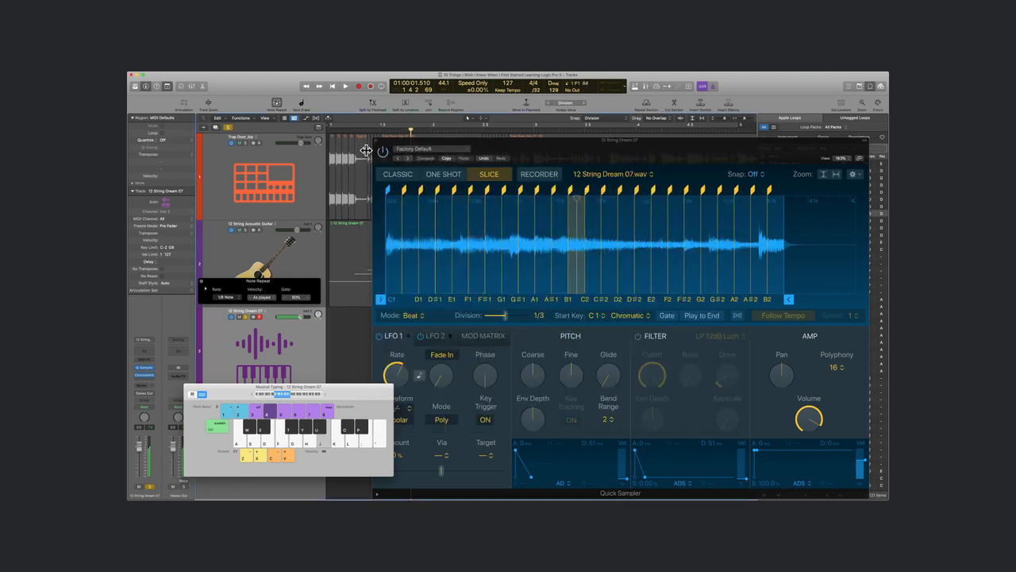
key("h")
key("f")
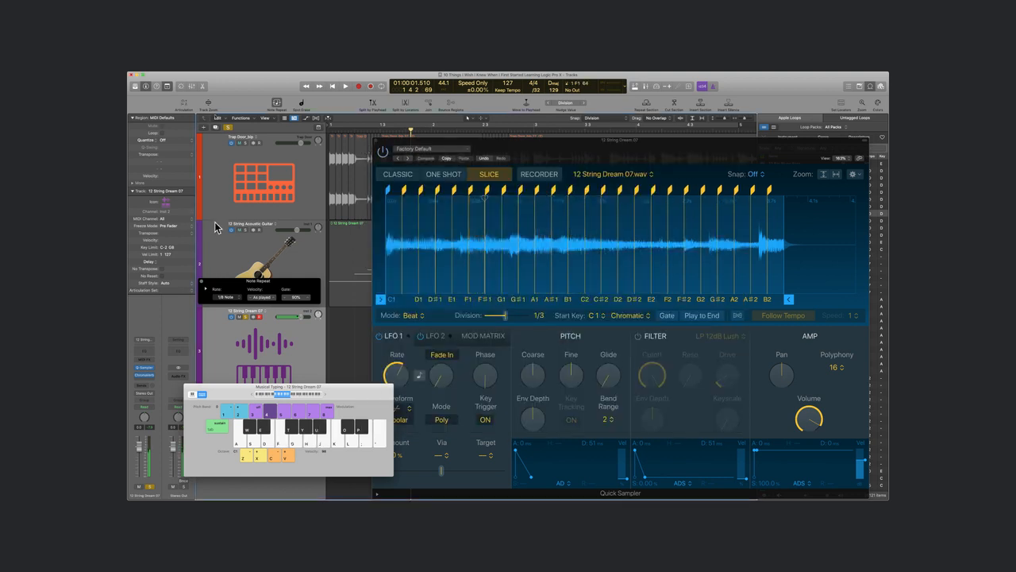
Insert a stereo Stereo Delay after ChromaVerb on the 12 String Dream 07 channel strip.
left_click(144, 380)
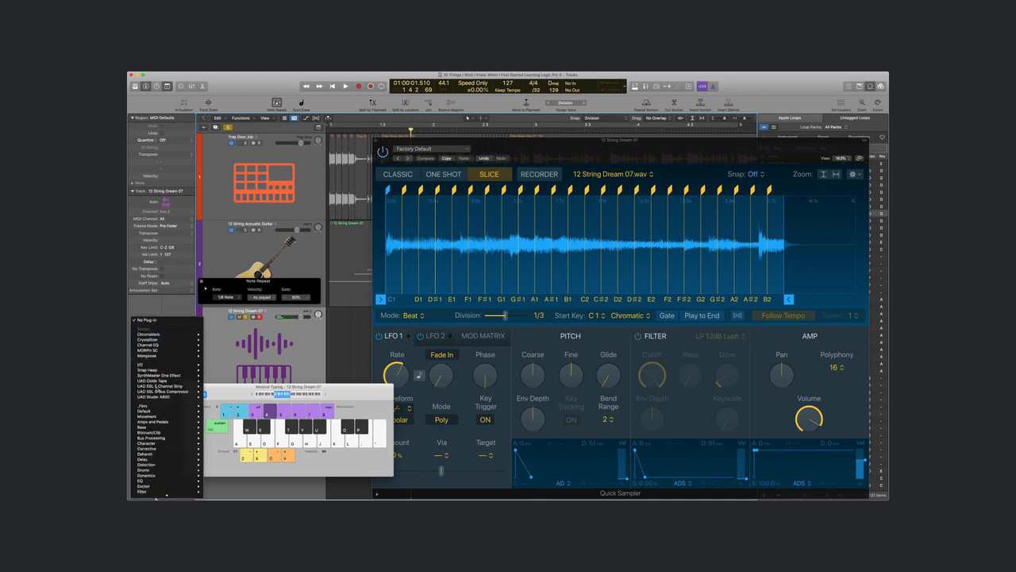
mouse_move(178, 455)
mouse_move(222, 458)
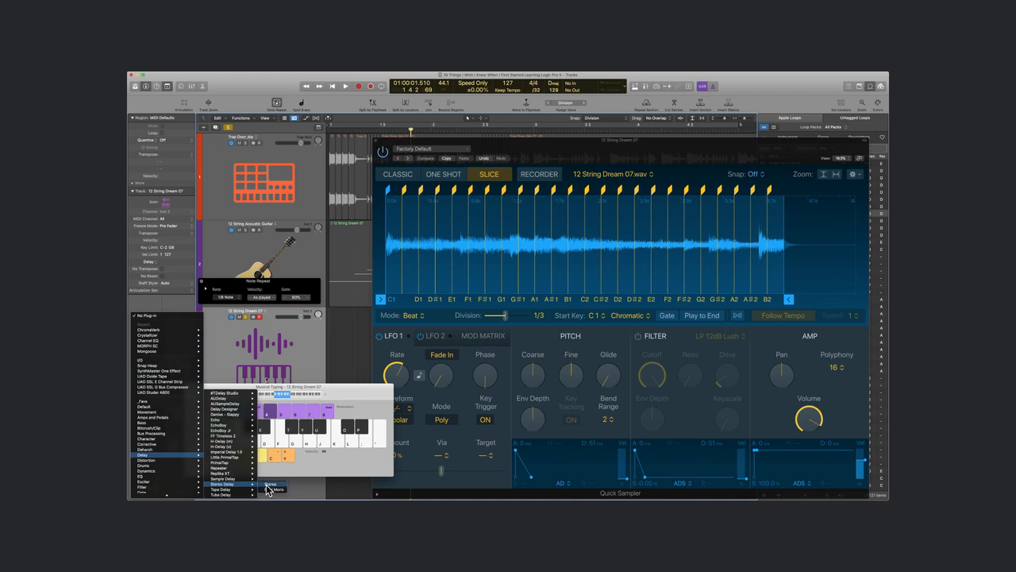
left_click(269, 484)
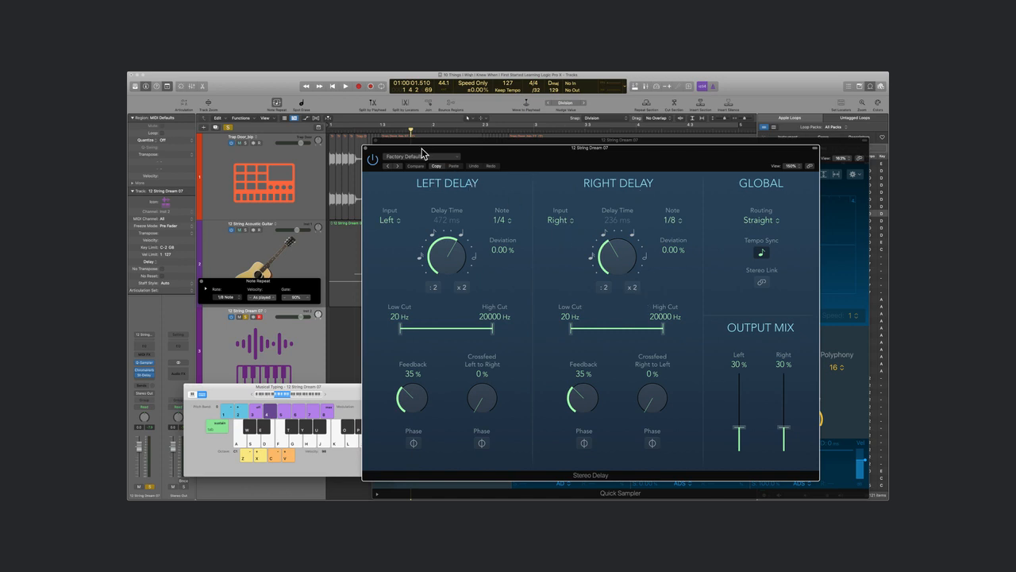
Play slices between E1 and B1 to hear them through the Stereo Delay.
key("d")
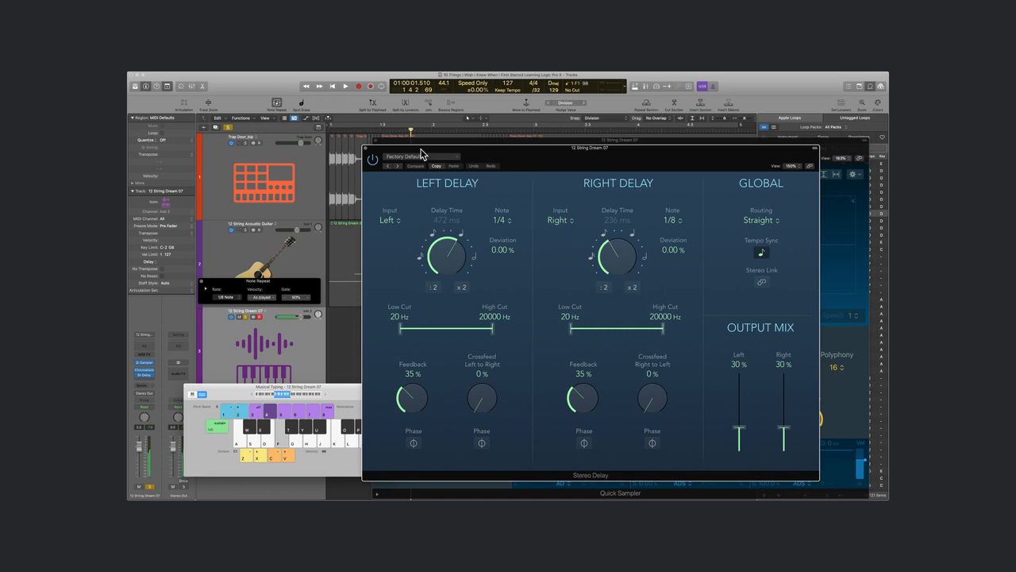
key("g")
key("h")
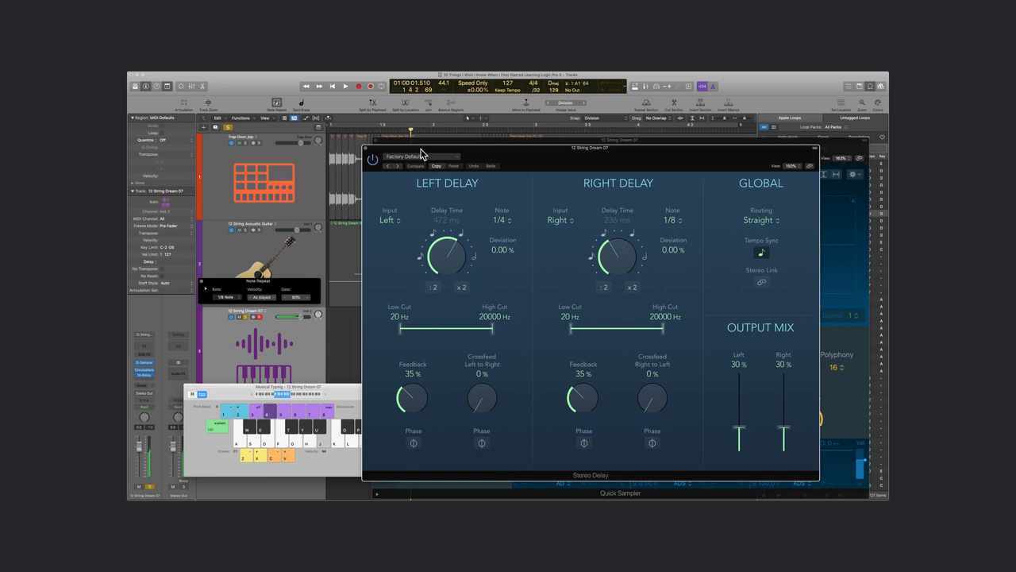
key("j")
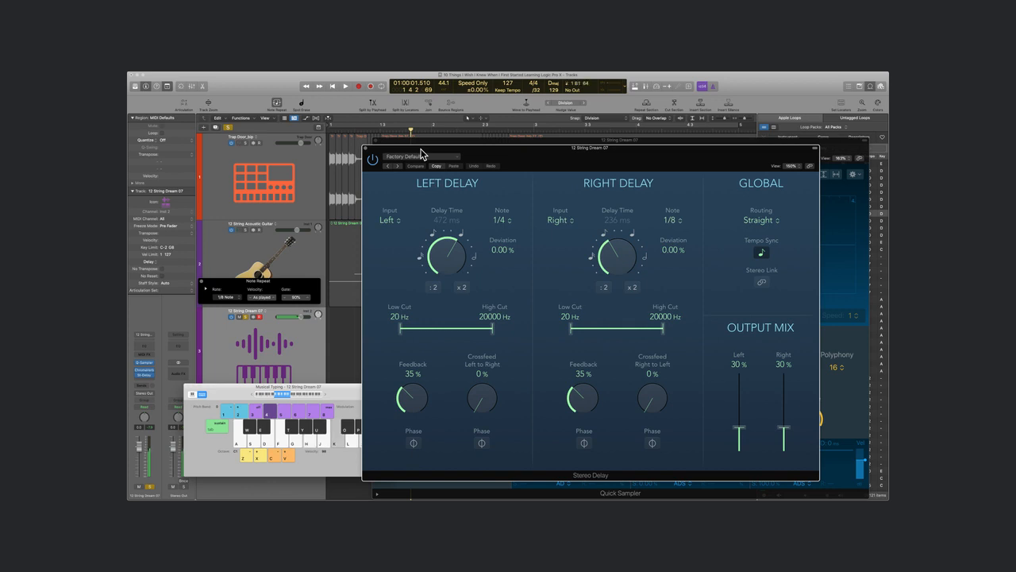
key("f")
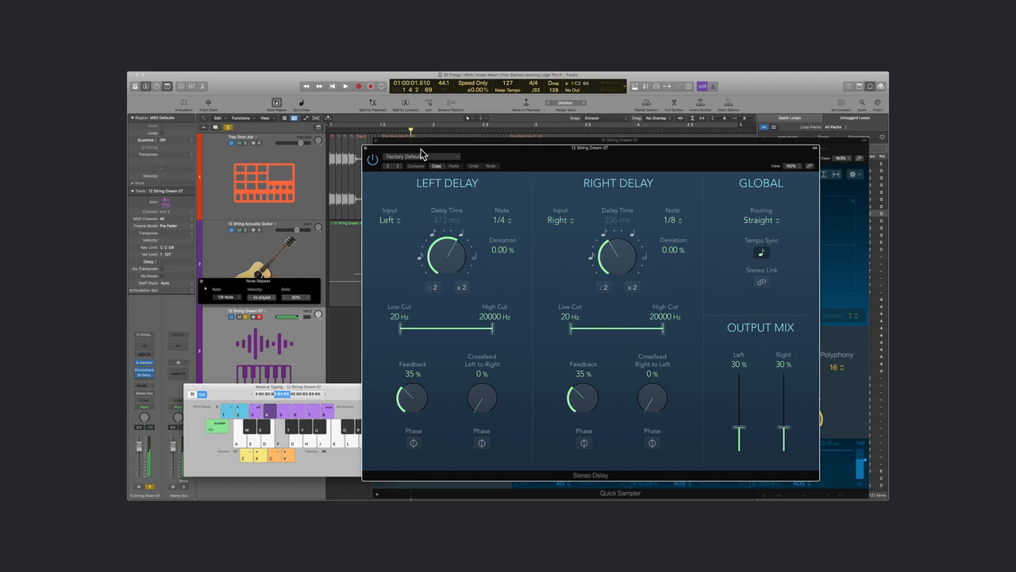
key("g")
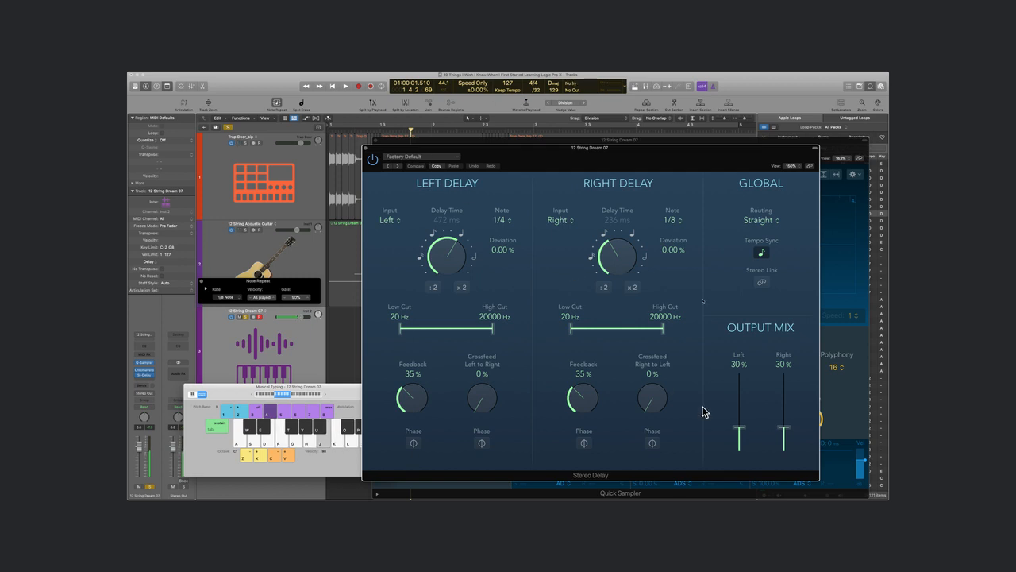
Set the Stereo Delay output mix to 39% left and 35% right, and the deviation to +13.33% left and -1.00% right.
left_click_drag(784, 429, 741, 419)
left_click(741, 429)
left_click_drag(465, 267, 457, 255)
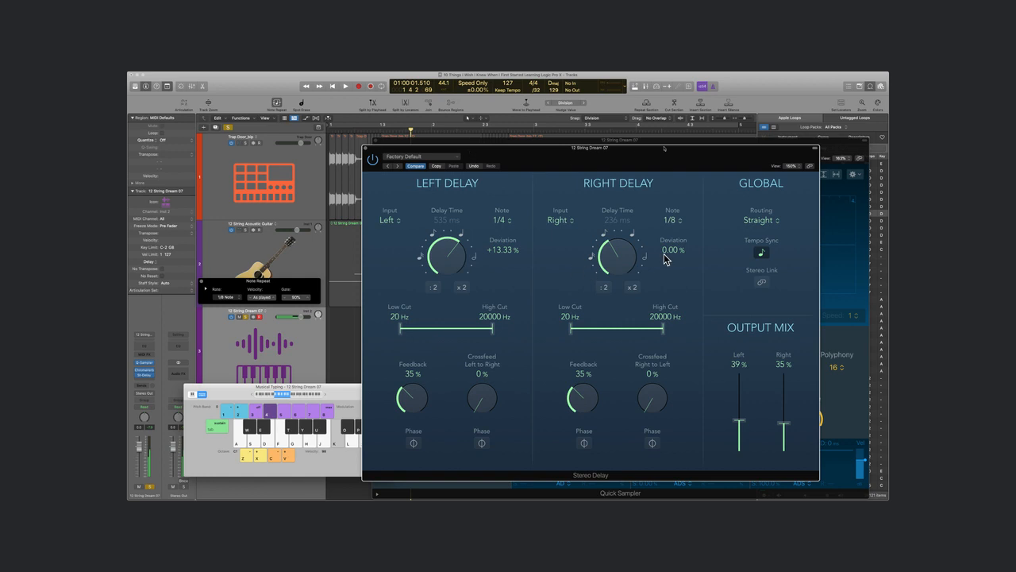
left_click_drag(665, 255, 672, 258)
Set the right delay's cuts to 260 Hz and 3100 Hz, raise the left delay's low cut and close the Stereo Delay.
left_click_drag(576, 328, 640, 332)
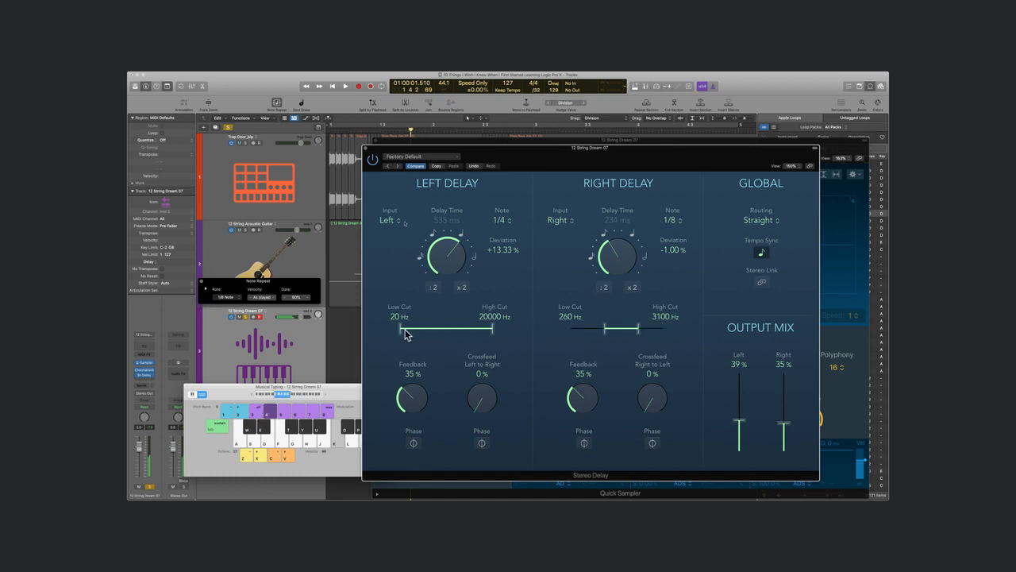
left_click_drag(403, 333, 428, 330)
left_click(366, 149)
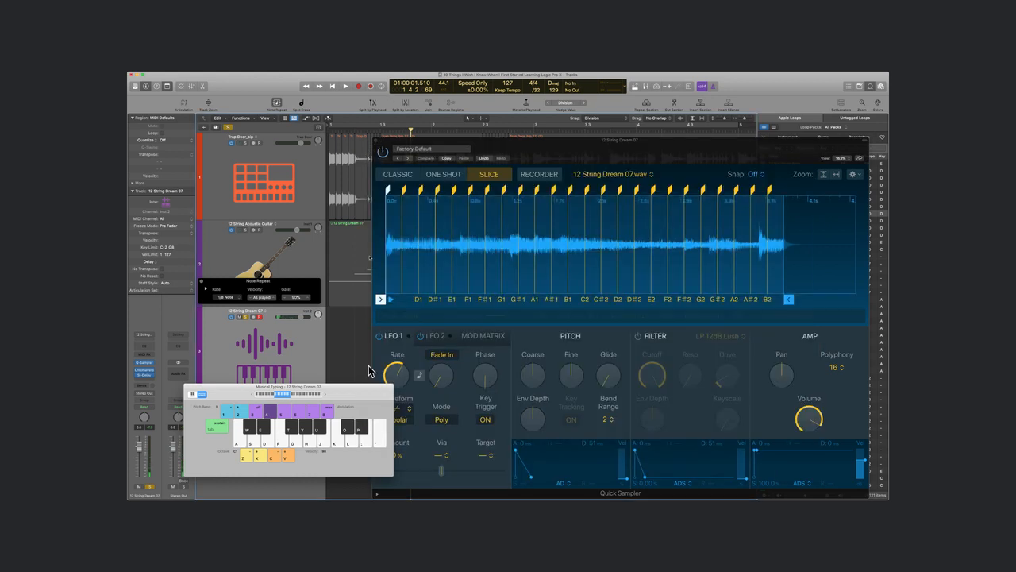
Turn off the track solo and close the Quick Sampler and Musical Typing windows.
left_click(378, 147)
left_click(378, 146)
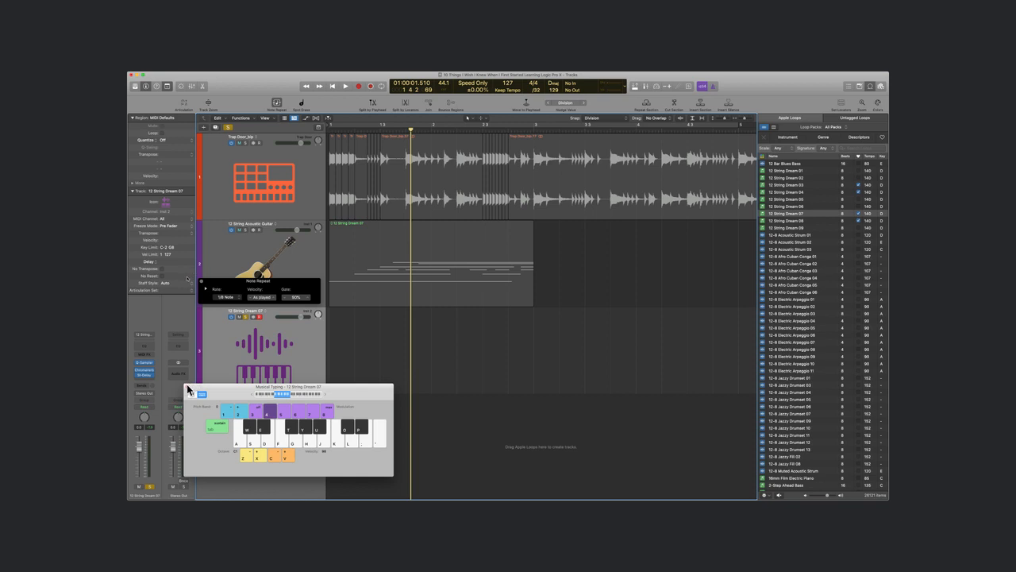
left_click(228, 129)
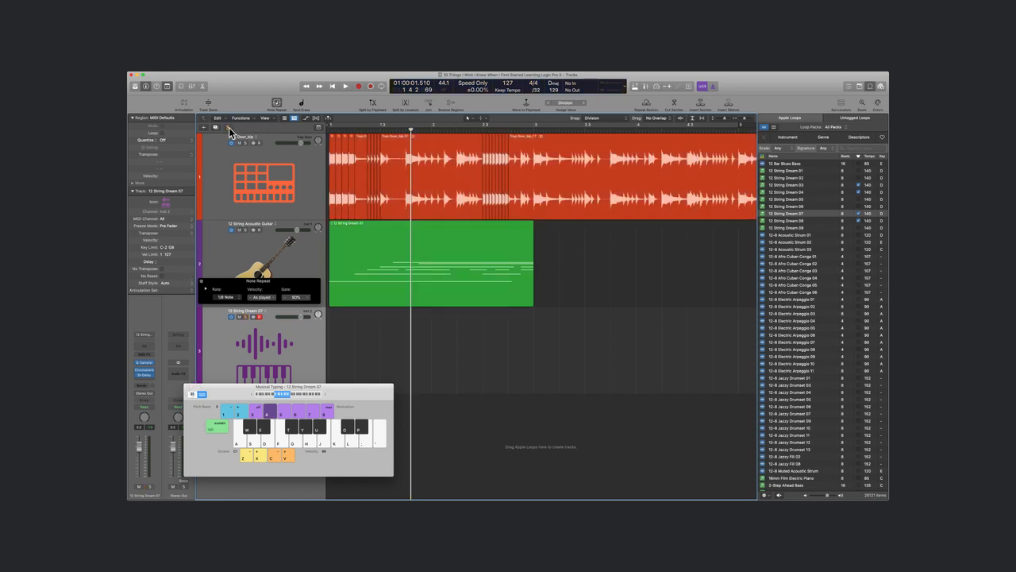
key("super+k")
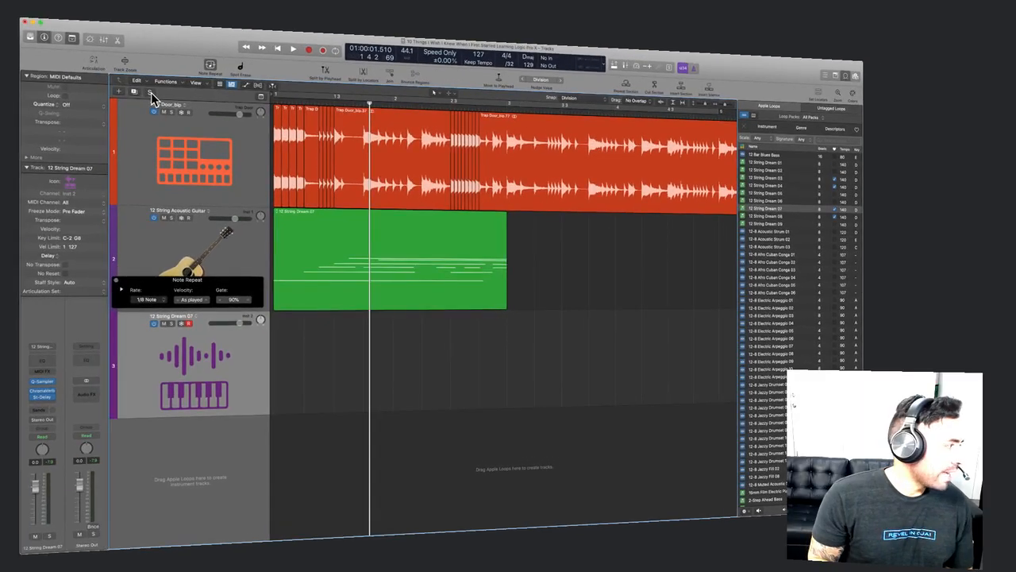
Close the Note Repeat window and hide the Loop Browser.
left_click(117, 281)
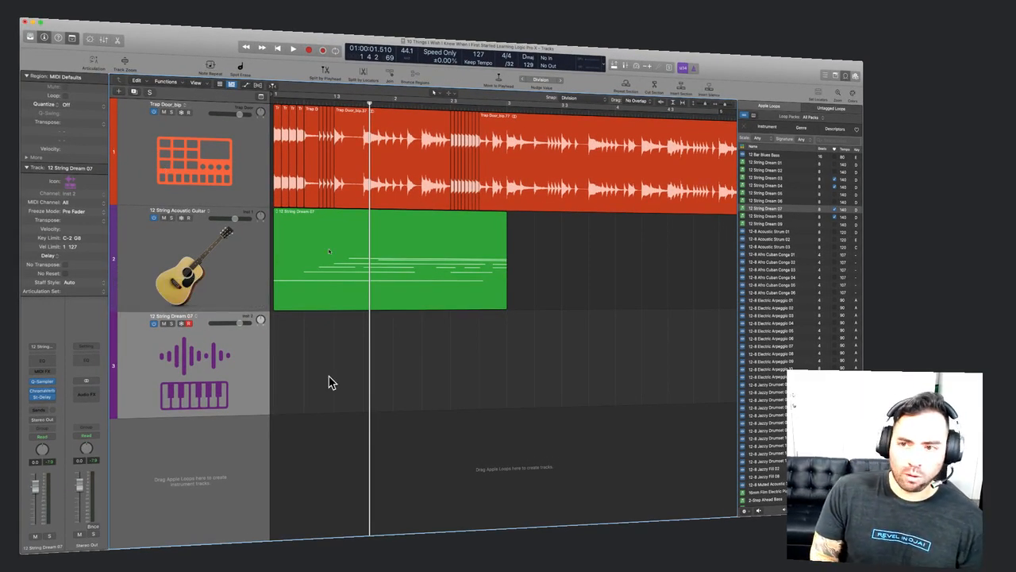
key("o")
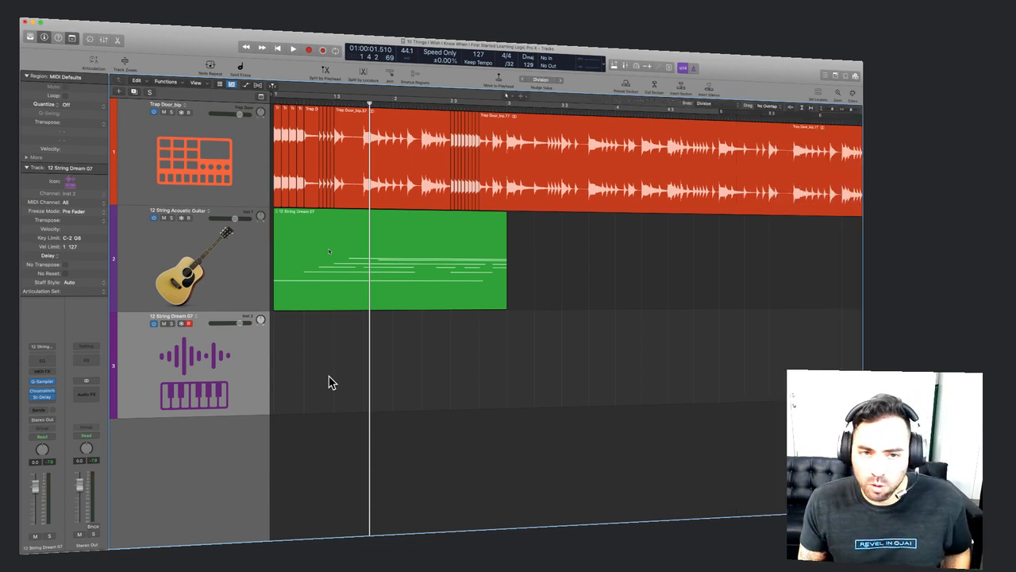
Select the 12 String Acoustic Guitar track, deselect its region, and set the snap and nudge values to Bar.
key("super+Left")
key("super+Left")
key("super+Left")
key("super+Left")
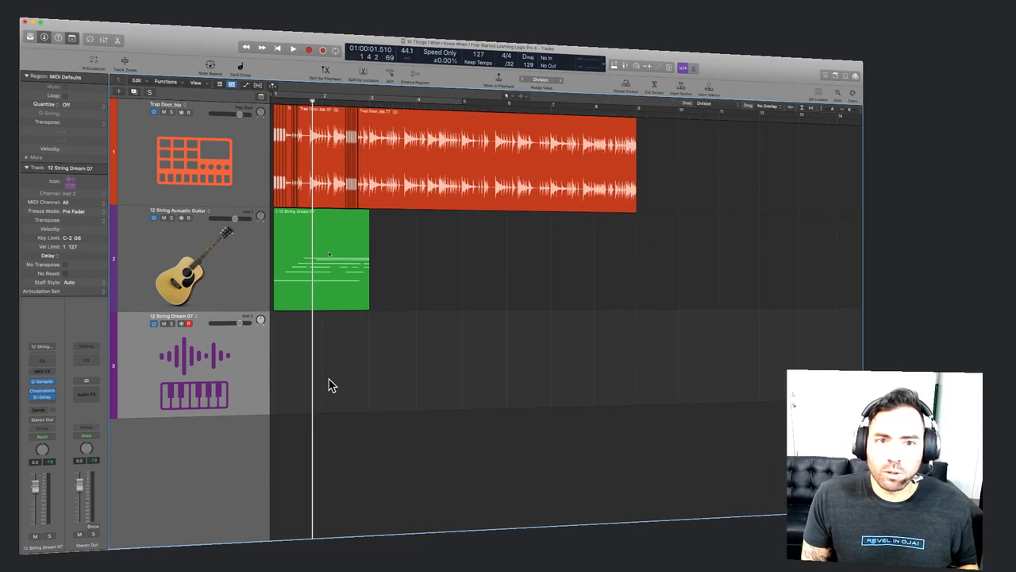
key("super+Right")
key("super+Right")
key("super+Right")
scroll(330, 385, "left", 3)
left_click(208, 283)
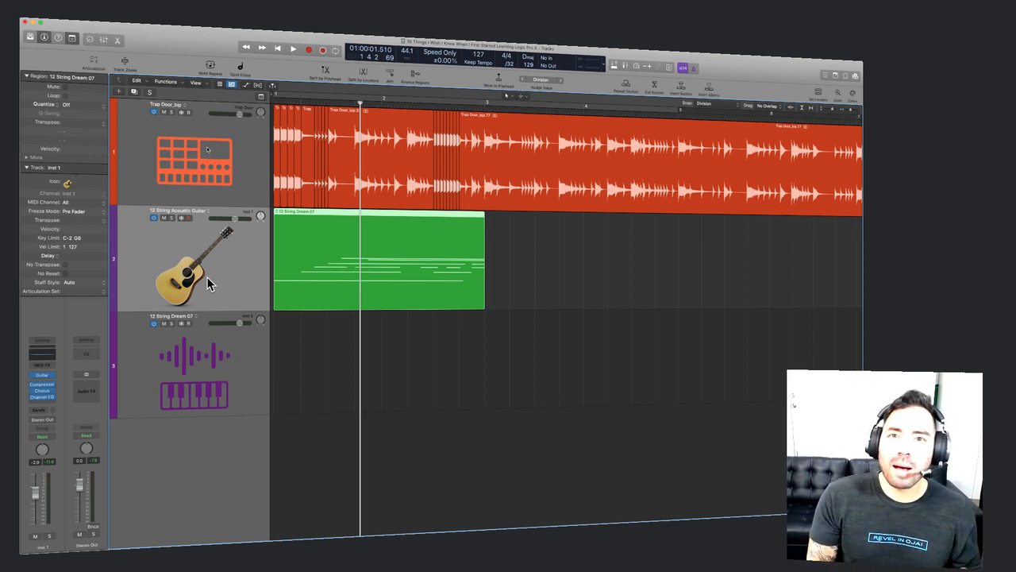
left_click(332, 422)
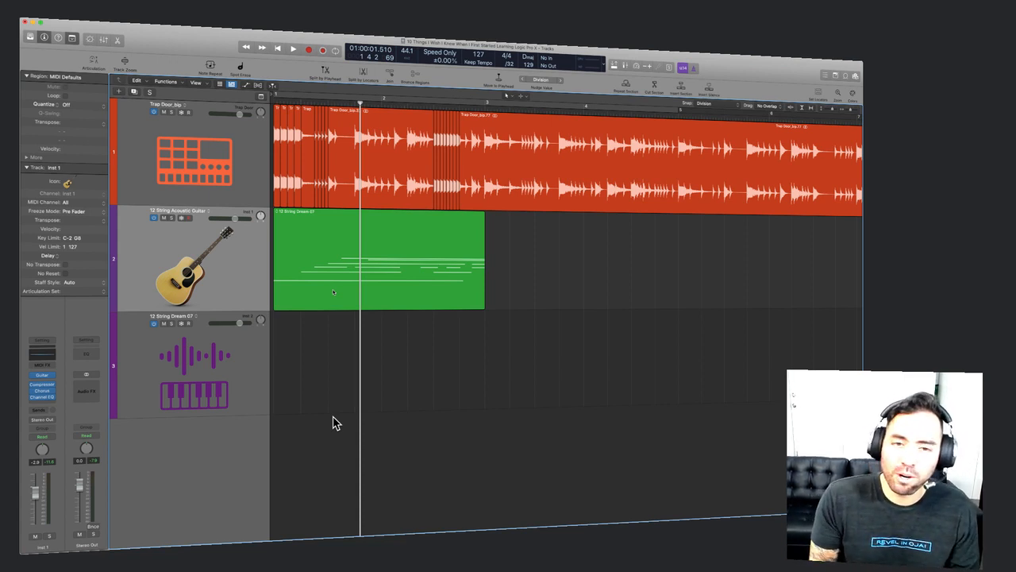
key("ctrl+alt+m")
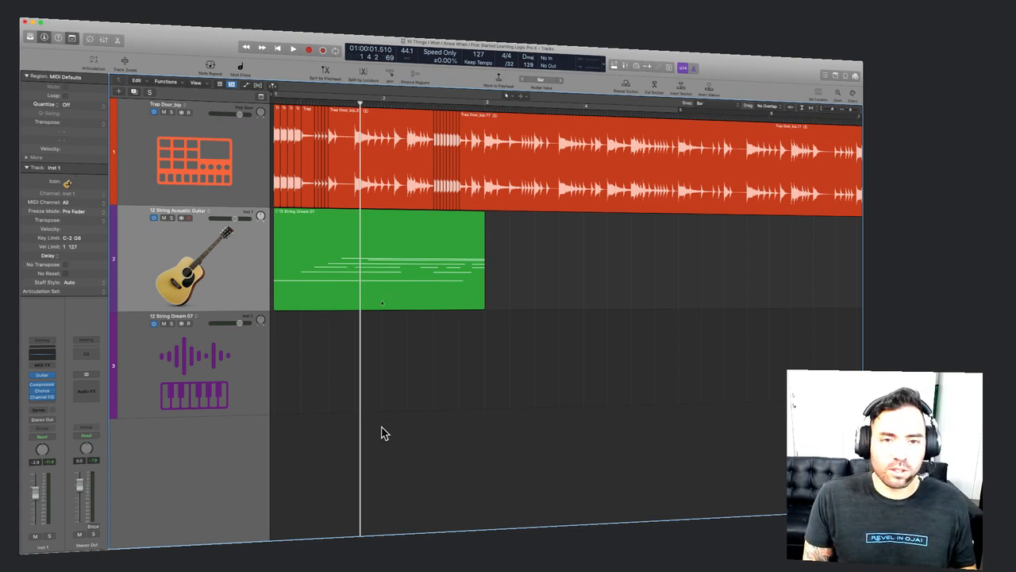
Return the playhead to the beginning of the project.
scroll(385, 428, "down", 5)
scroll(385, 428, "up", 8)
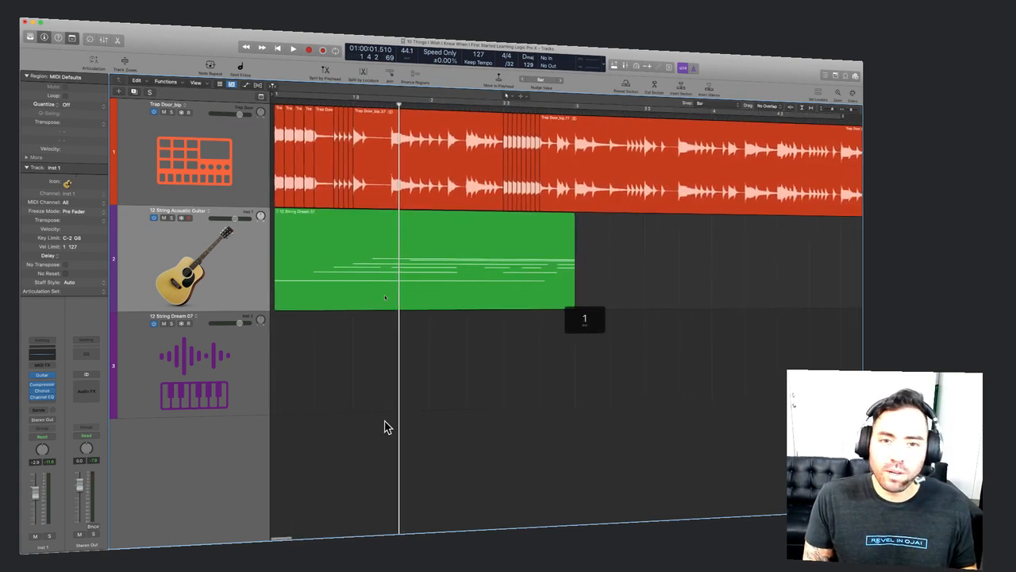
scroll(359, 367, "down", 3)
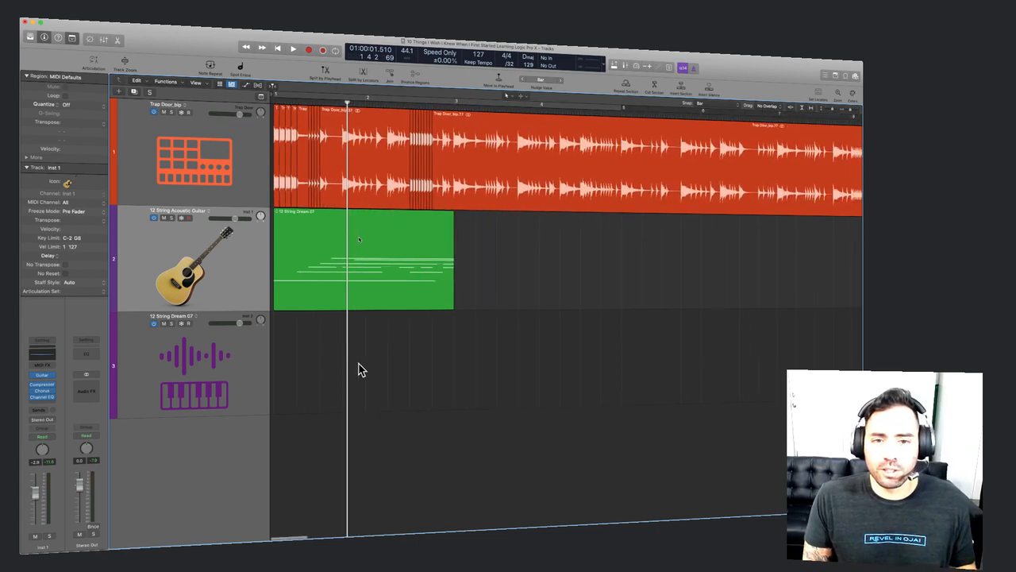
scroll(359, 365, "up", 6)
scroll(373, 366, "down", 3)
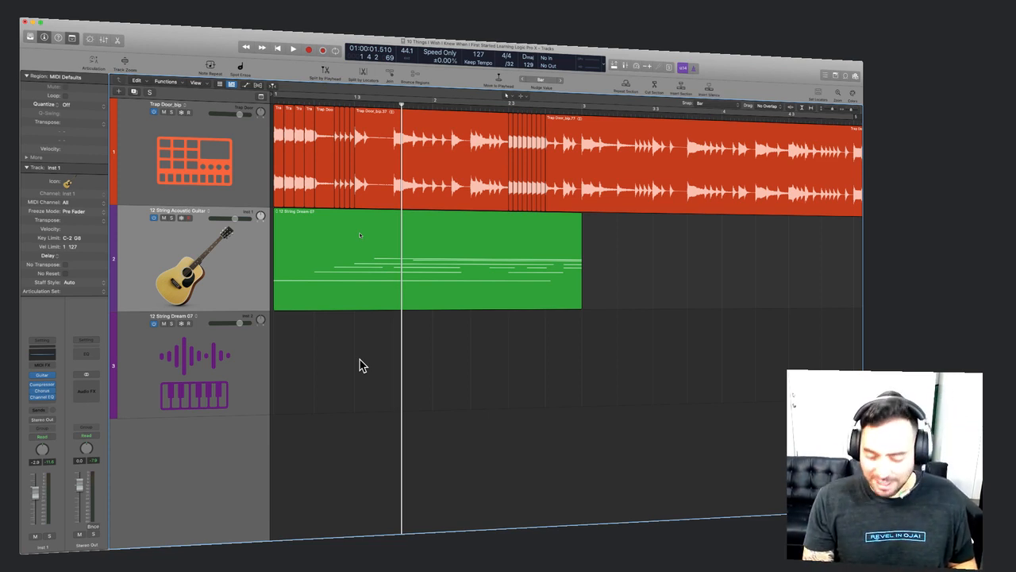
key("Return")
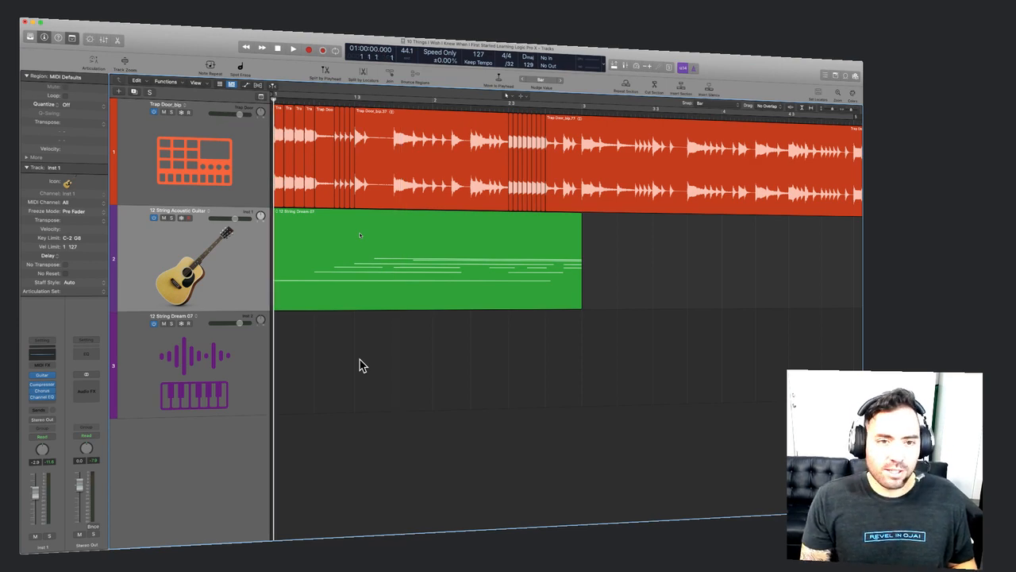
key("super+Left")
key("super+Left")
key("super+Left")
key("super+Right")
key("super+Right")
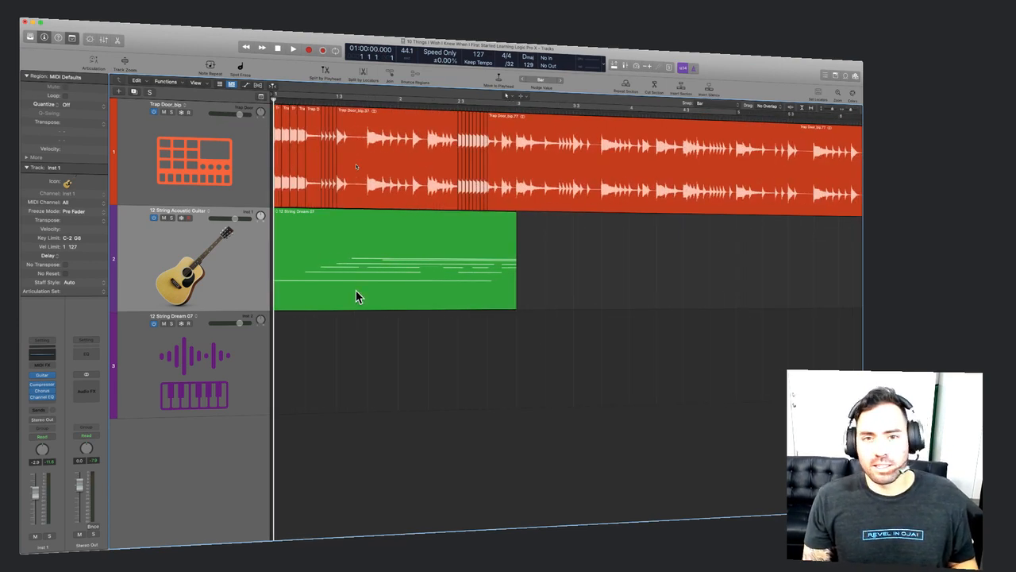
Show the project's Note Pad and bring the beginning of its numbered topic list into view.
left_click(388, 190)
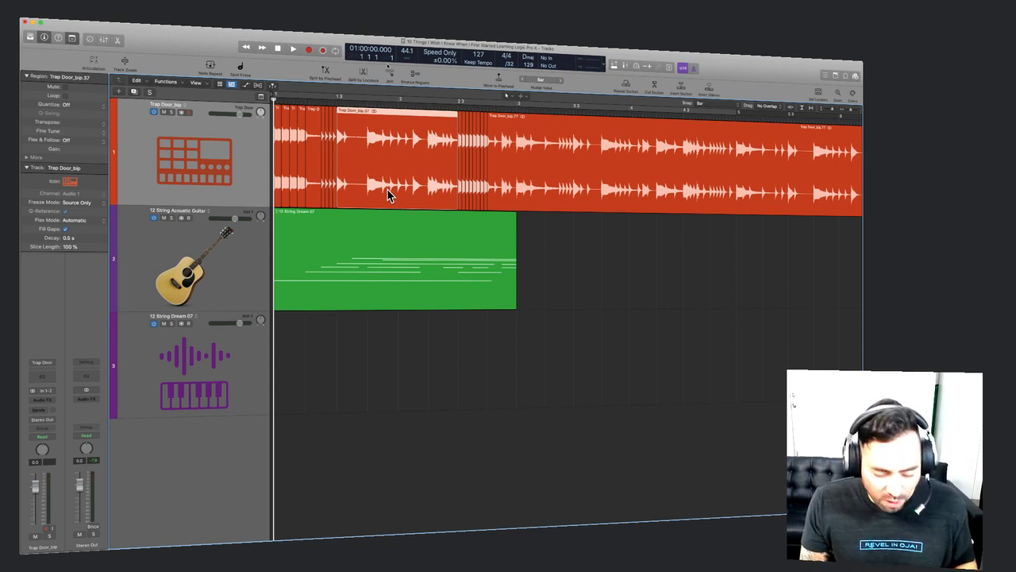
key("o")
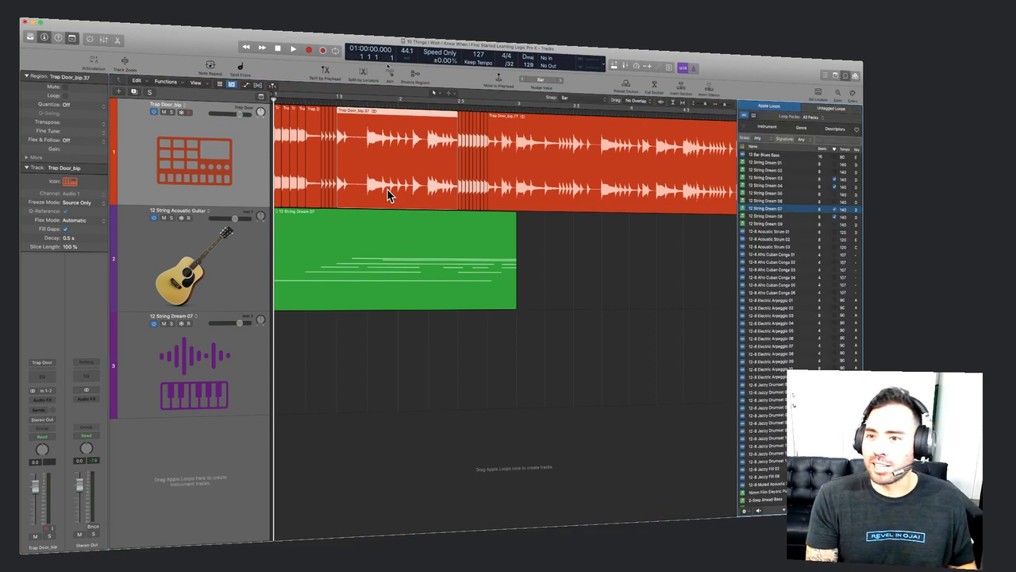
key("o")
key("alt+super+p")
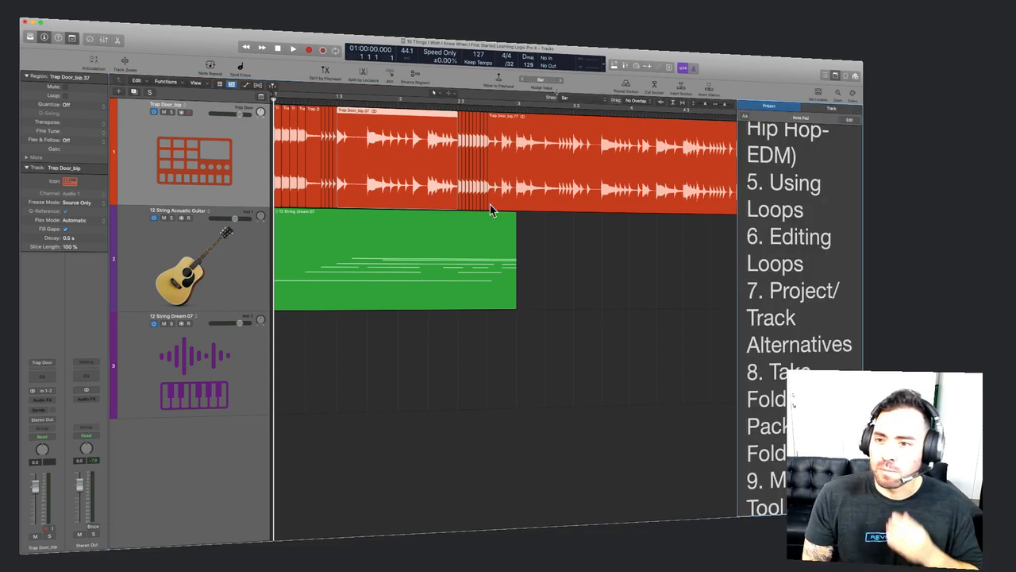
scroll(798, 278, "up", 5)
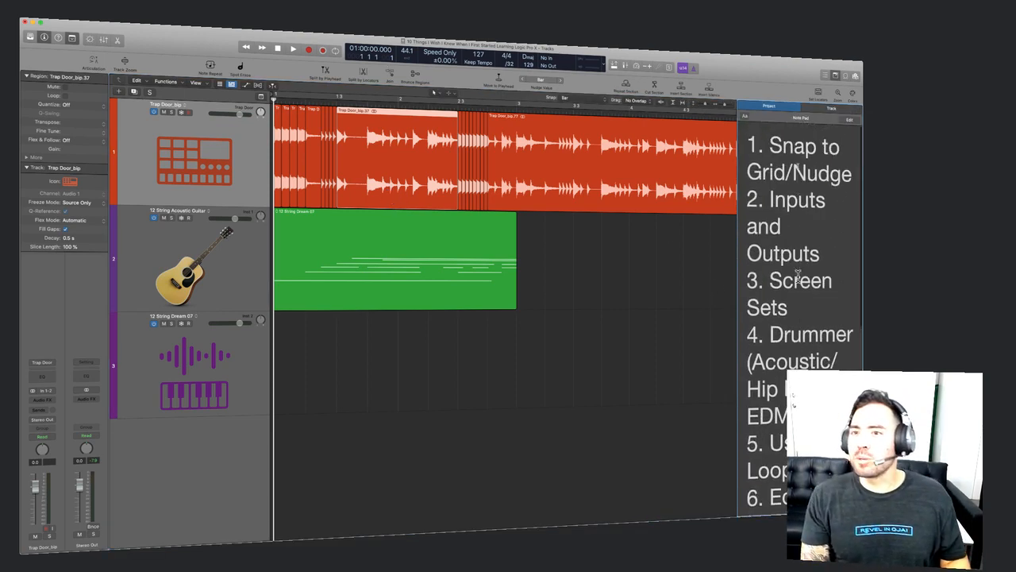
scroll(798, 278, "down", 1)
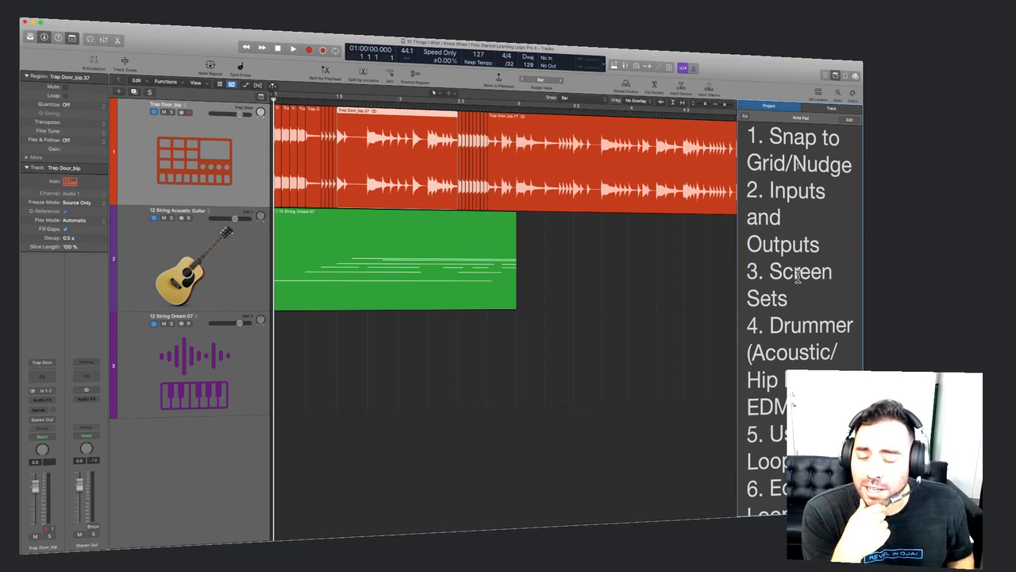
Go through the project notes, highlighting the topics Screen Sets, Using Loops and Editing Loops in turn.
left_click(647, 326)
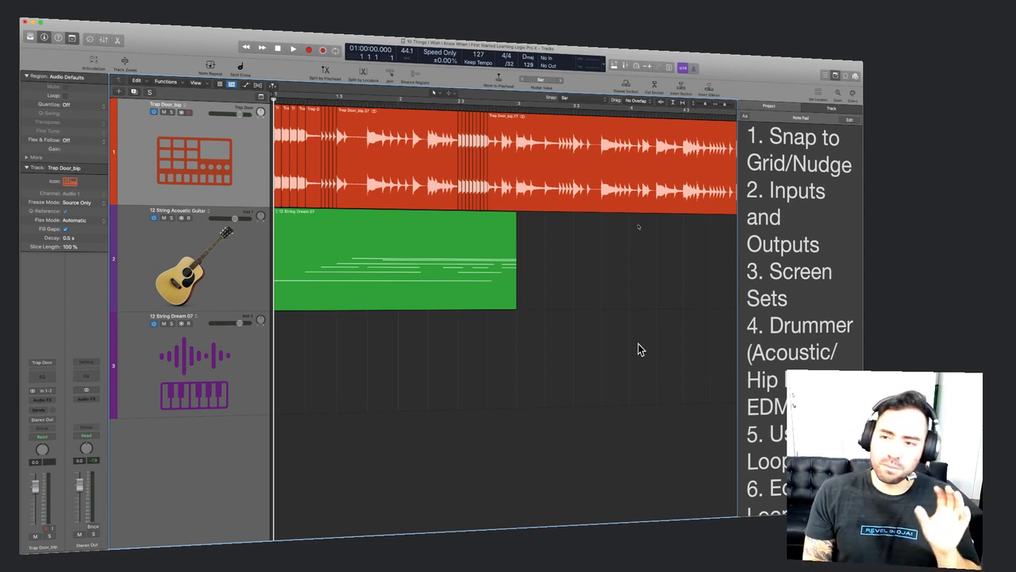
left_click_drag(793, 292, 752, 268)
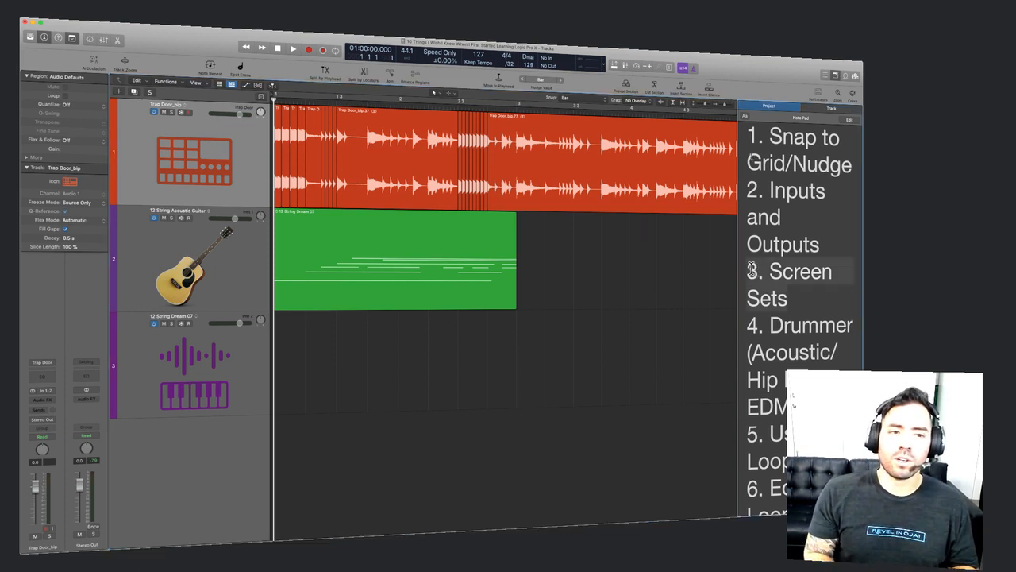
scroll(752, 269, "down", 5)
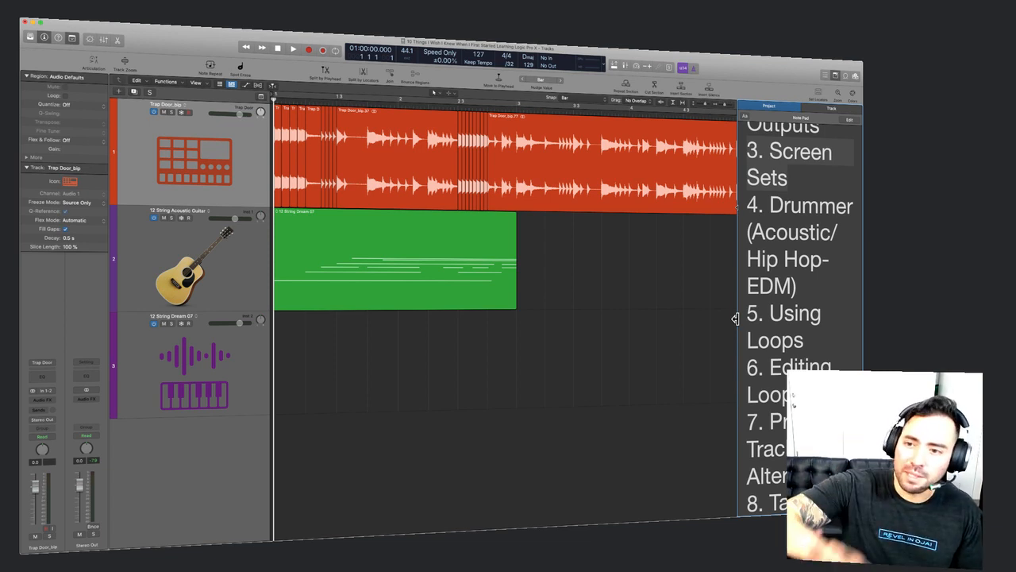
scroll(778, 355, "down", 5)
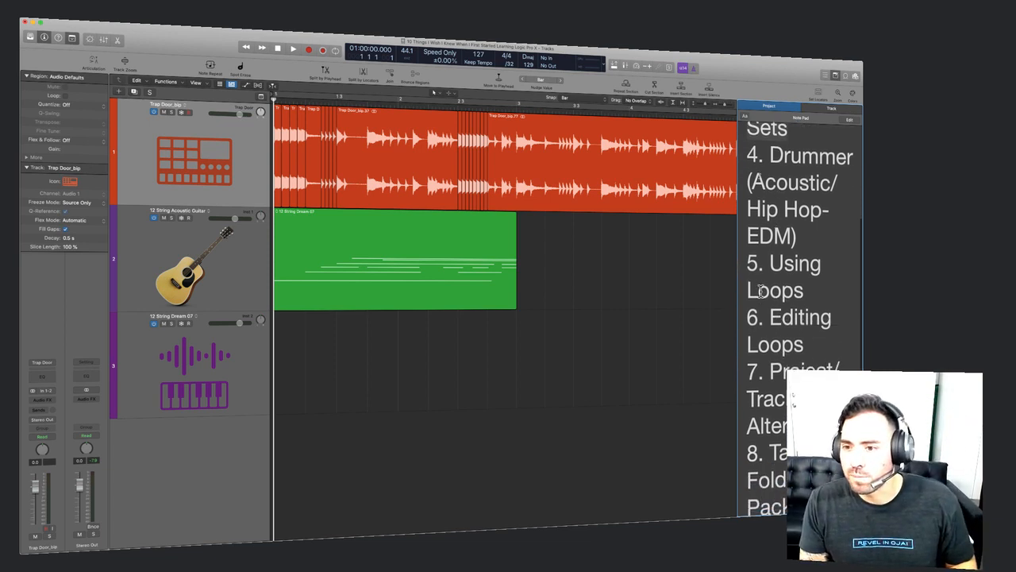
left_click_drag(748, 186, 830, 214)
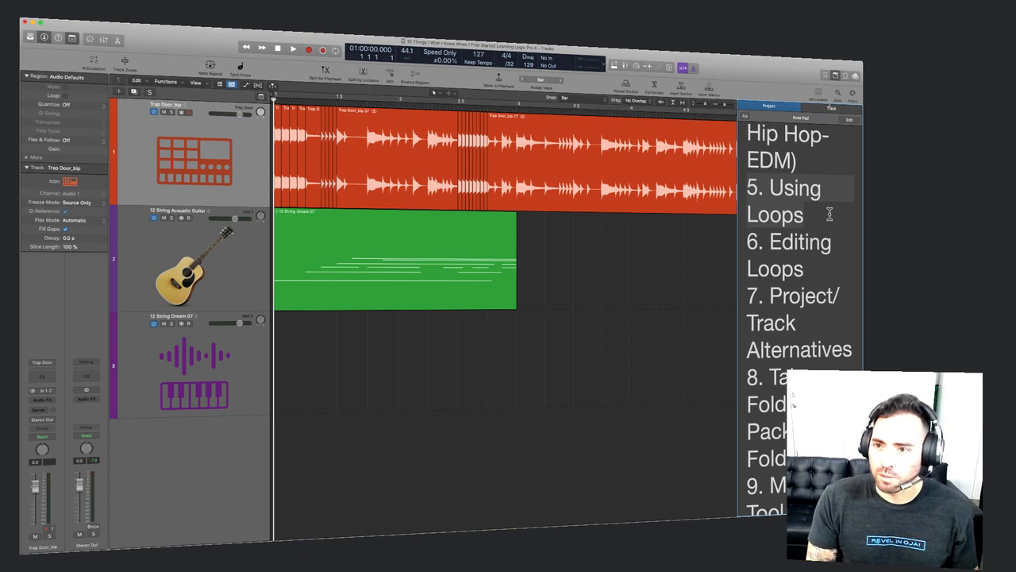
left_click(762, 181)
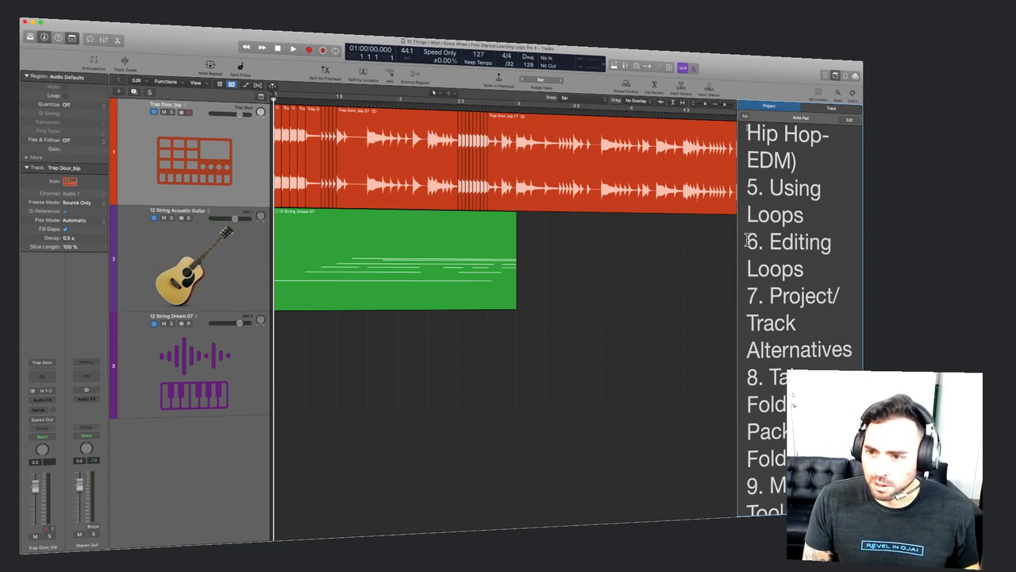
left_click_drag(747, 240, 832, 270)
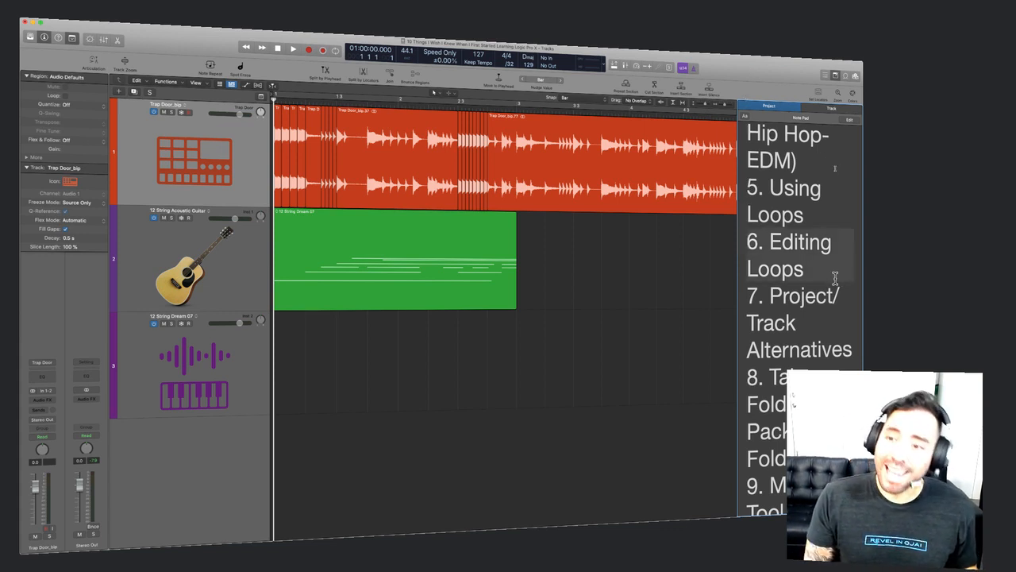
left_click_drag(829, 273, 749, 242)
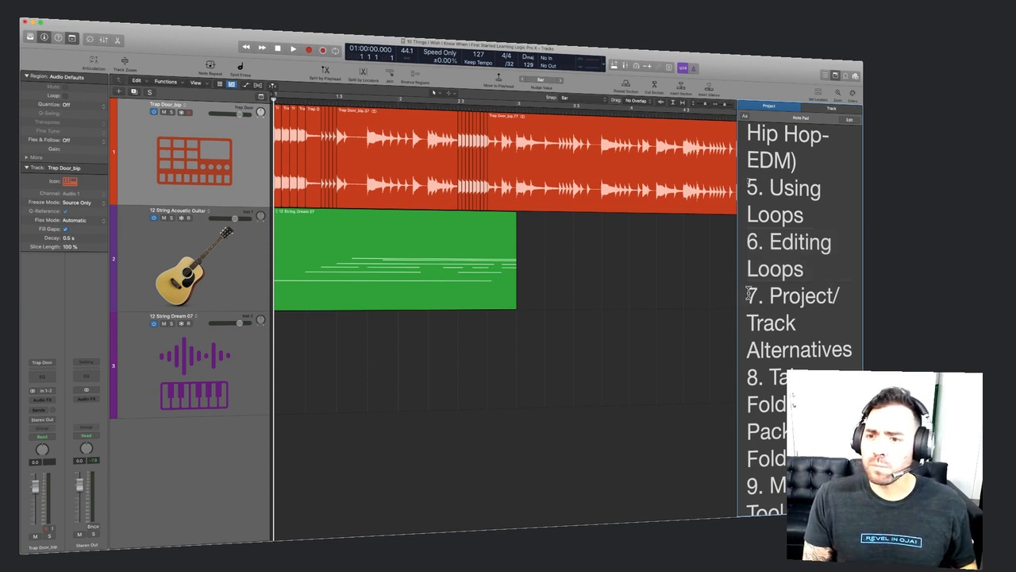
Highlight the topic "7. Project/Track Alternatives" in the project notes.
scroll(748, 293, "down", 2)
scroll(748, 294, "down", 5)
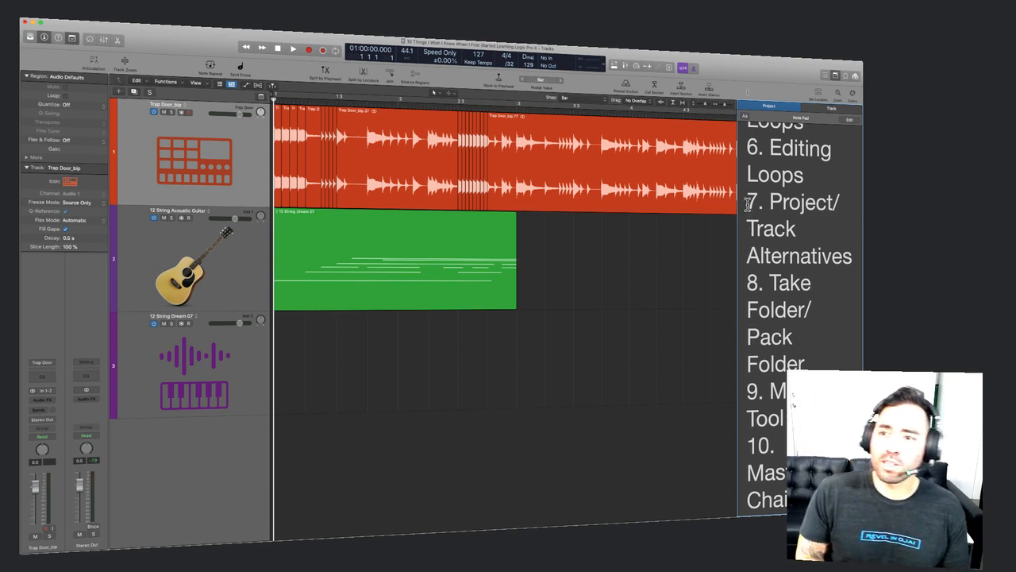
left_click_drag(749, 200, 849, 263)
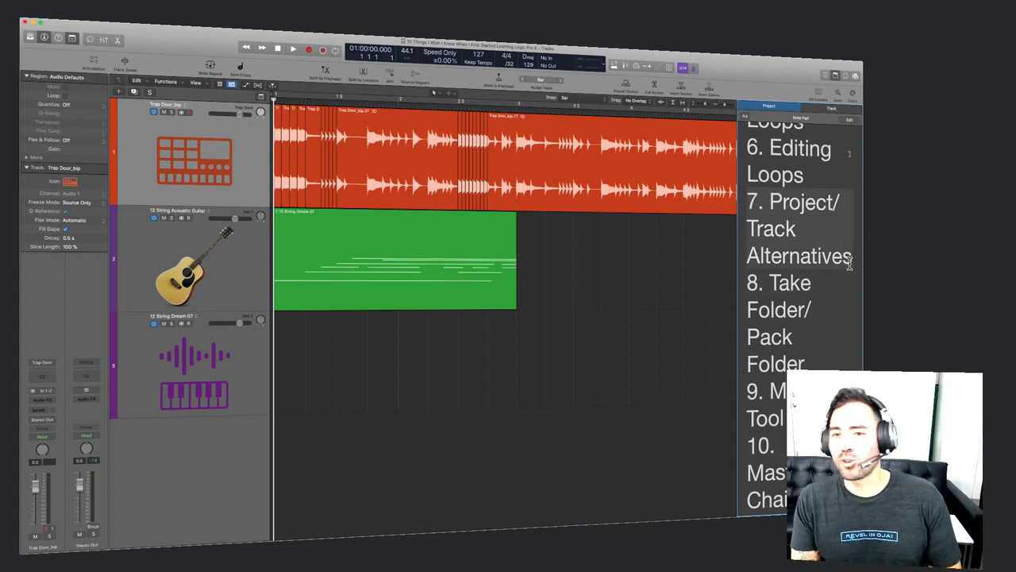
Replace the software instrument on the 12 String Acoustic Guitar track with the stereo version of Omnisphere.
left_click(583, 307)
key("super+Left")
key("super+Left")
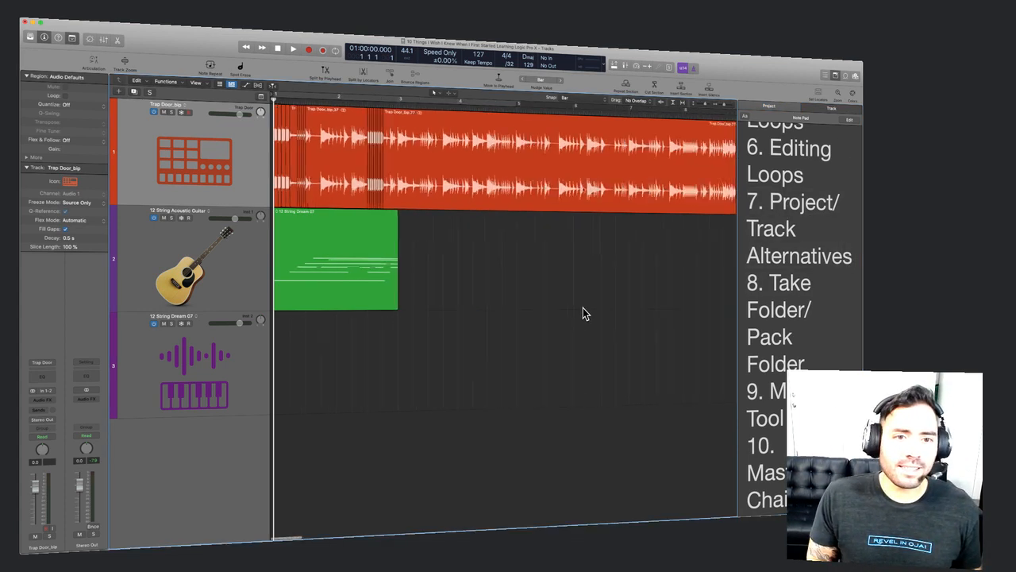
left_click(190, 229)
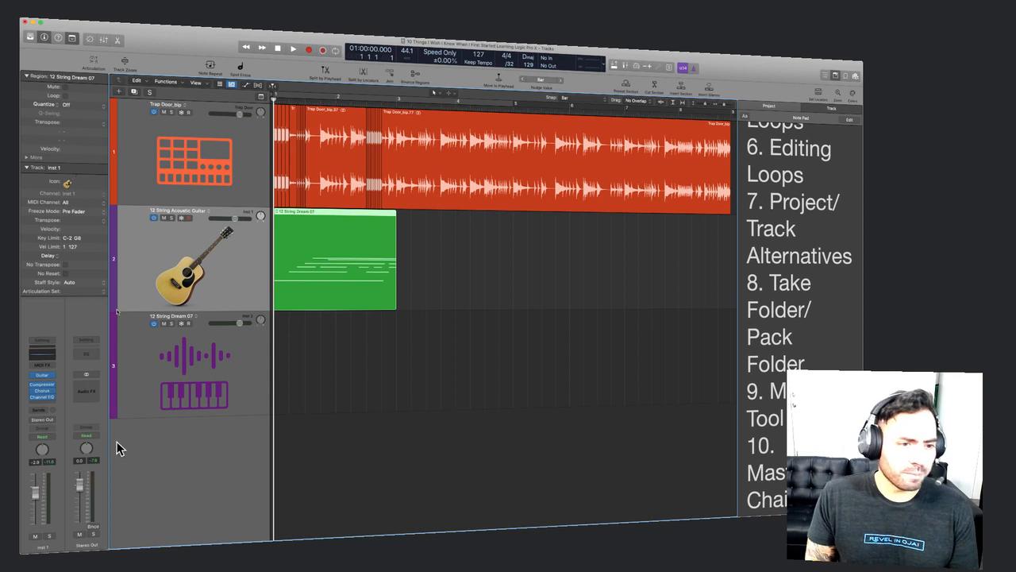
left_click(54, 376)
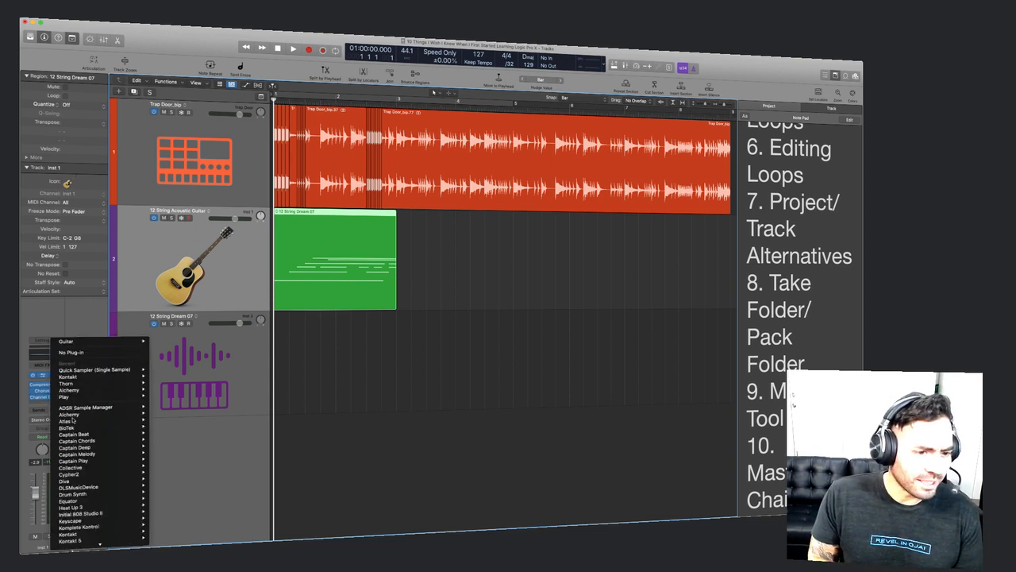
scroll(71, 420, "down", 5)
mouse_move(120, 430)
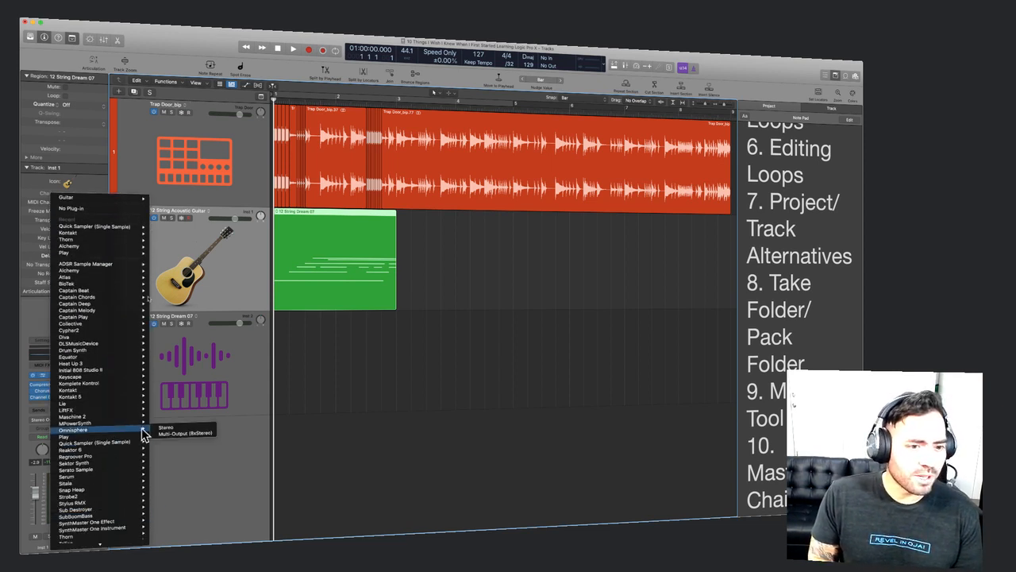
left_click(177, 431)
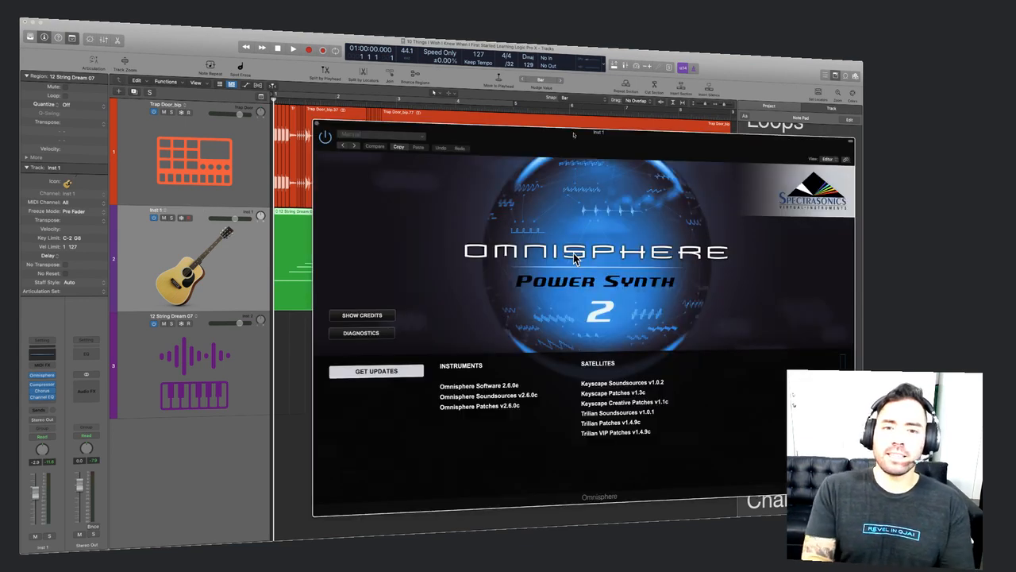
Dismiss the Omnisphere splash screen, search its patches for "kalimba" and load Bottlecap Zim'bira Spork.
left_click(575, 257)
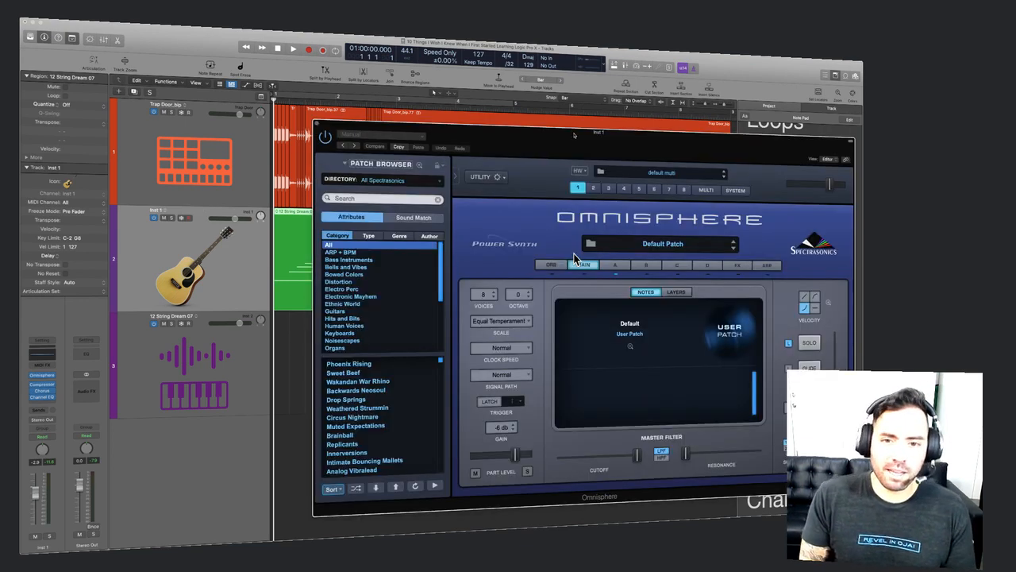
left_click(405, 198)
type("kalimba")
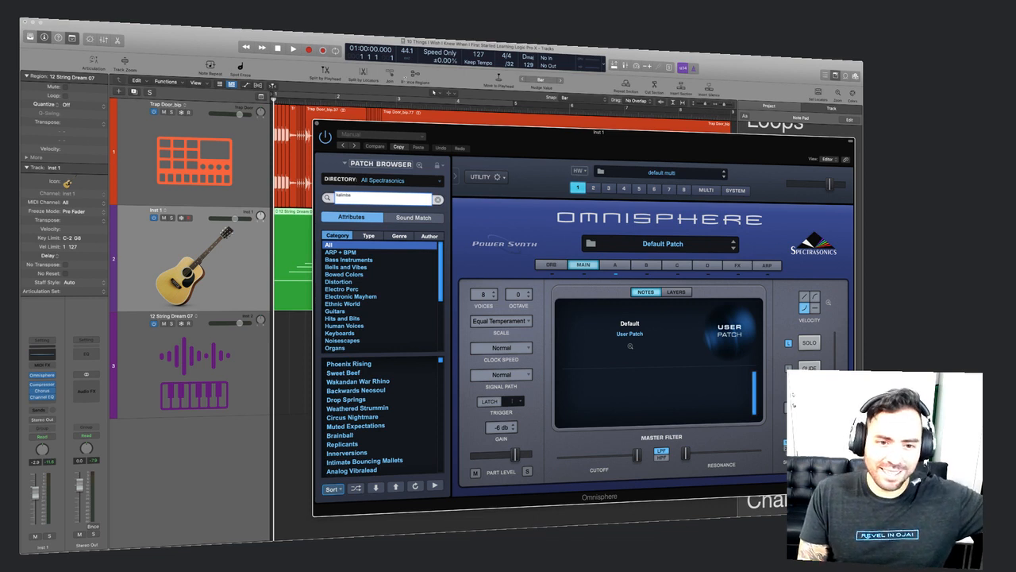
key("Return")
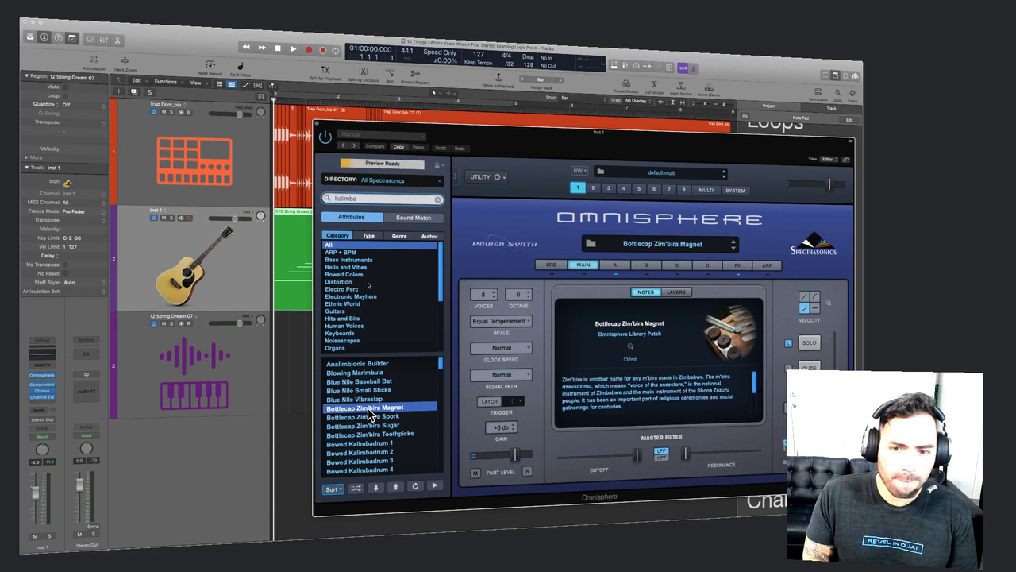
left_click(371, 419)
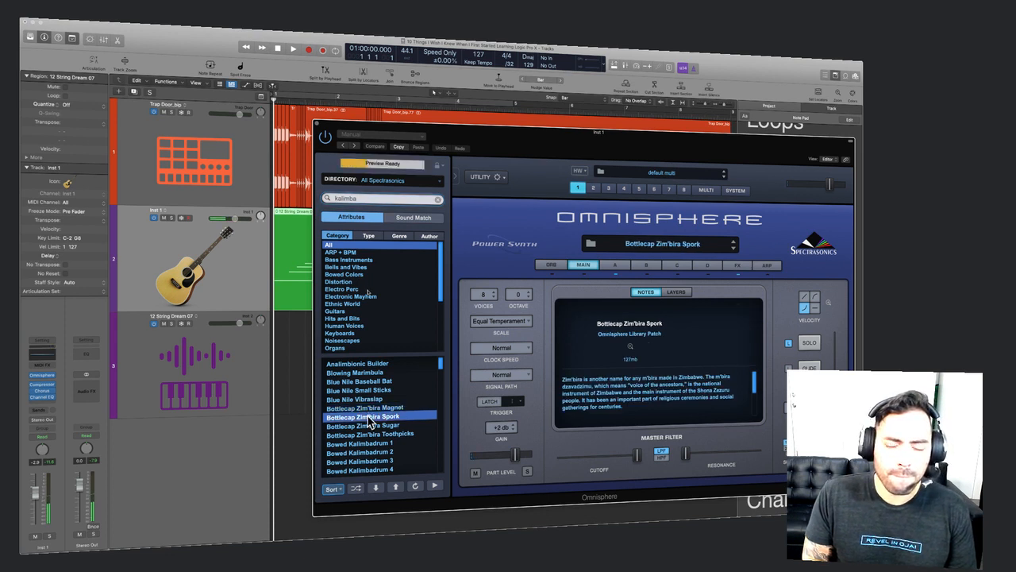
Close the Omnisphere window, then repeat the 12 String Dream 07 region once on the Inst 1 track while the project plays.
left_click(317, 123)
left_click(361, 334)
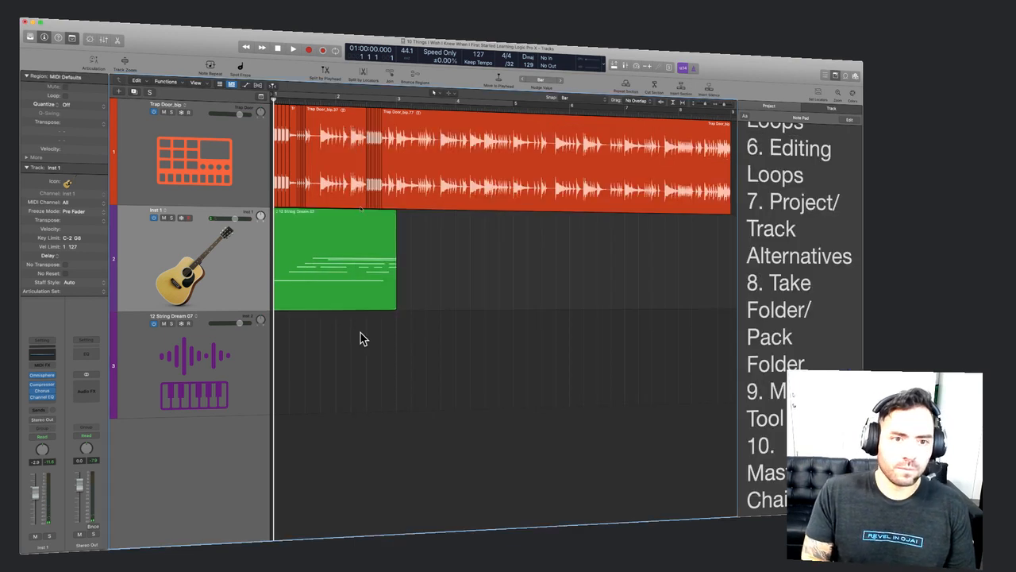
key("space")
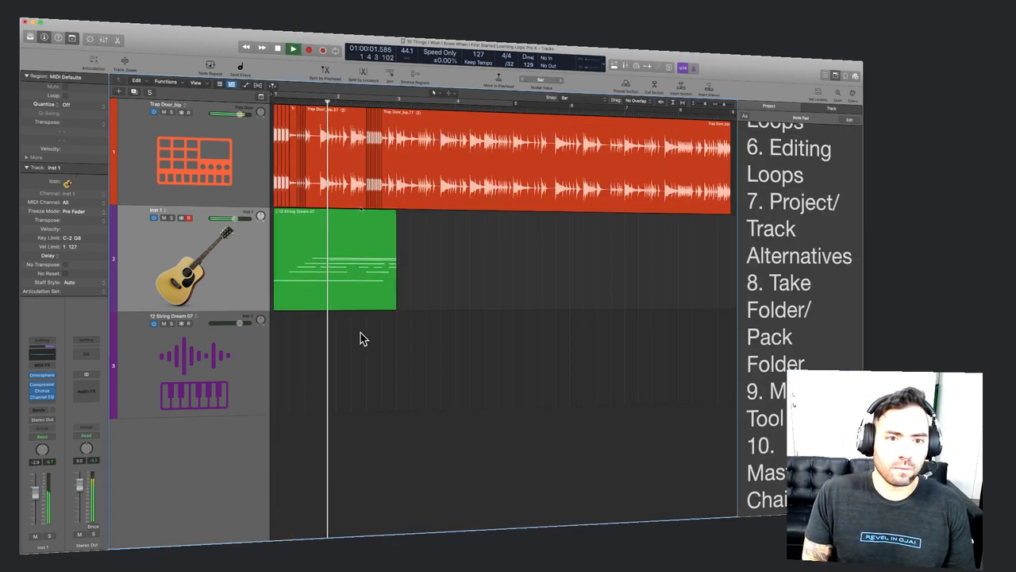
left_click(358, 270)
key("super+r")
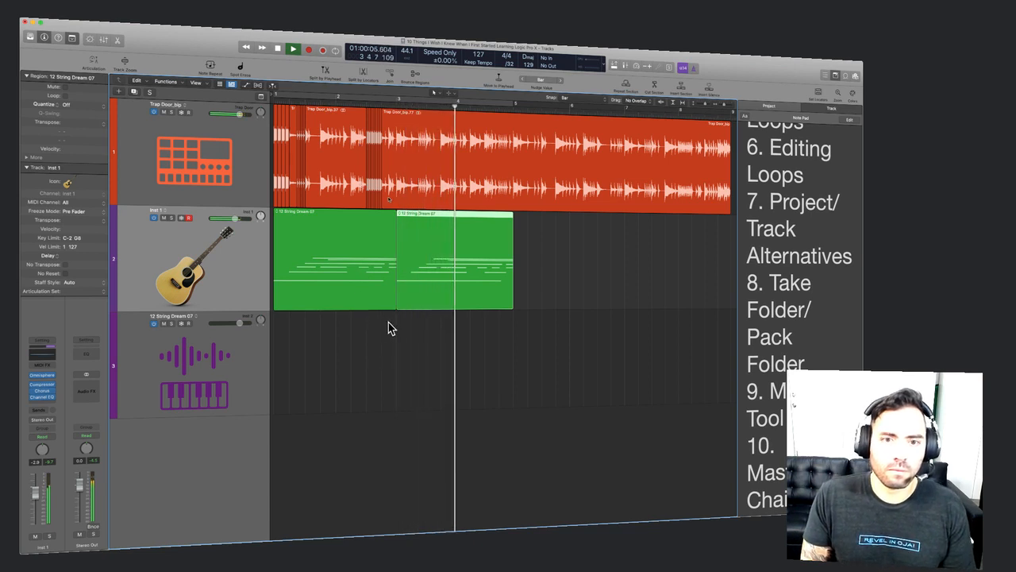
key("space")
Create a new empty track alternative on the Inst 1 track.
left_click_drag(587, 313, 282, 254)
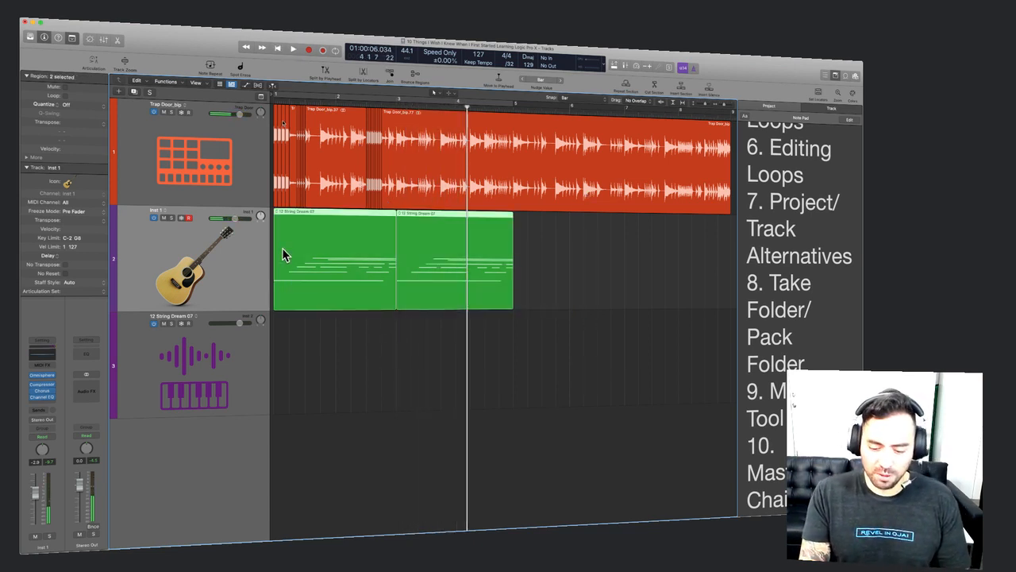
key("Return")
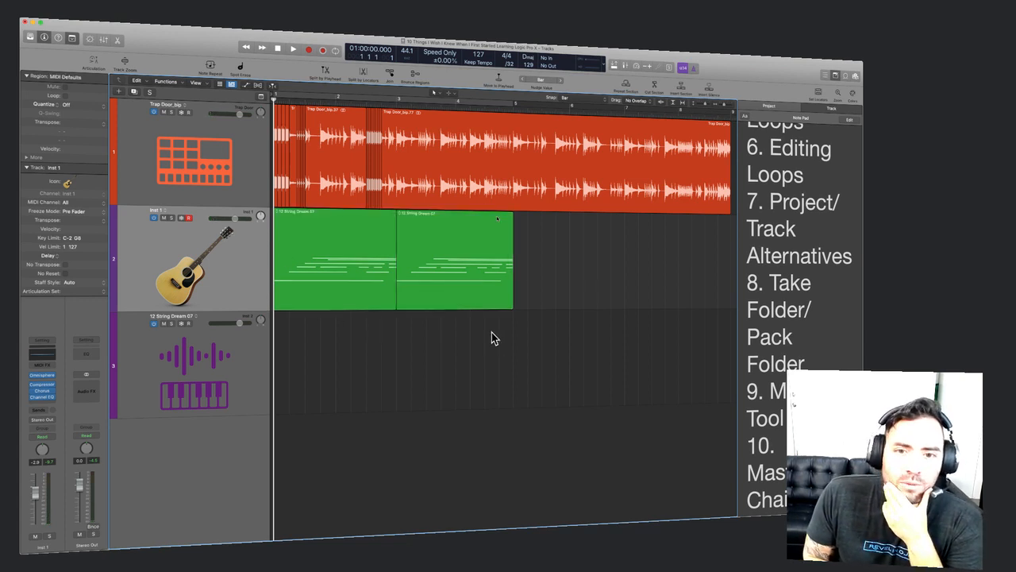
left_click_drag(493, 338, 334, 278)
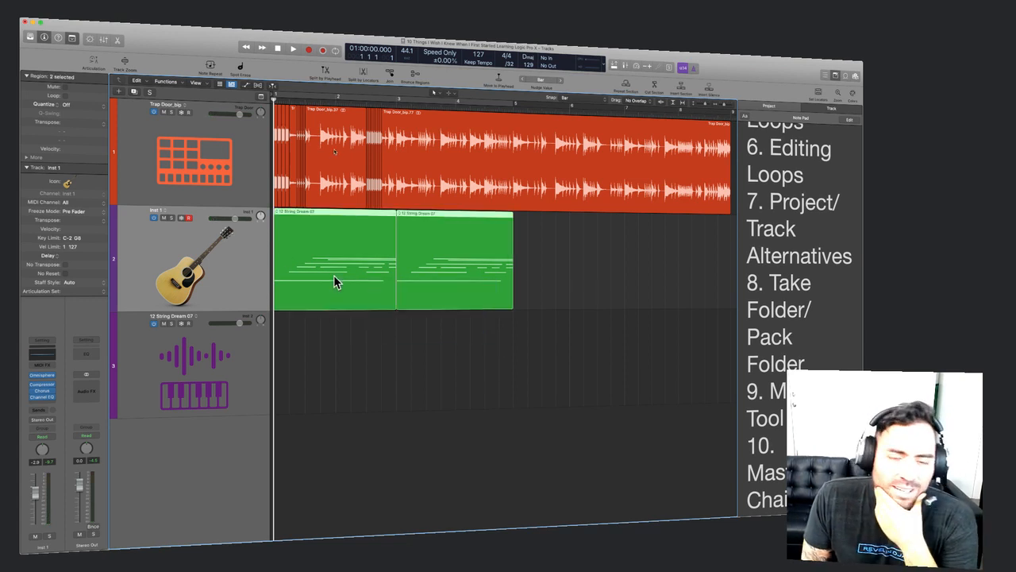
right_click(165, 212)
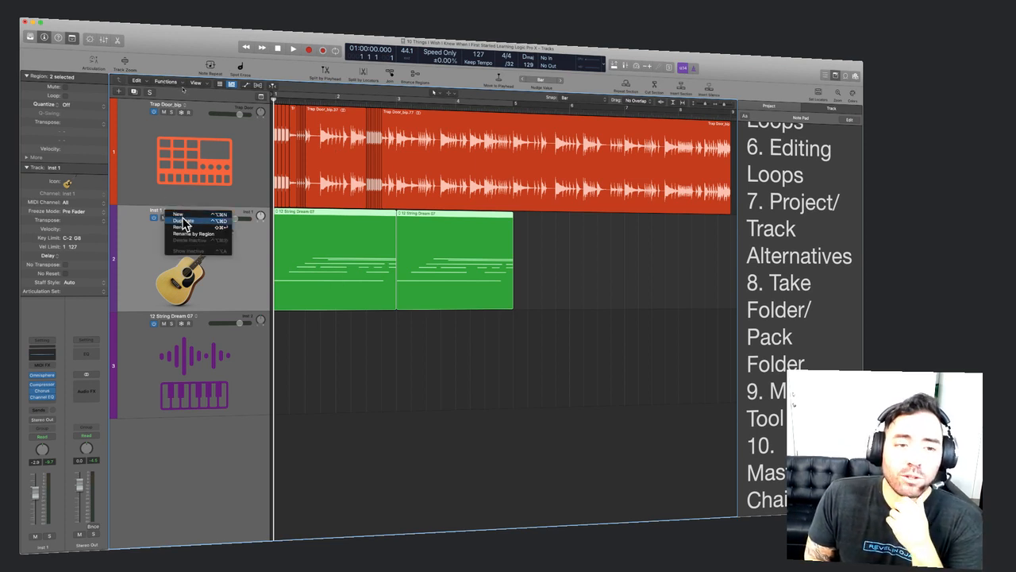
left_click(184, 216)
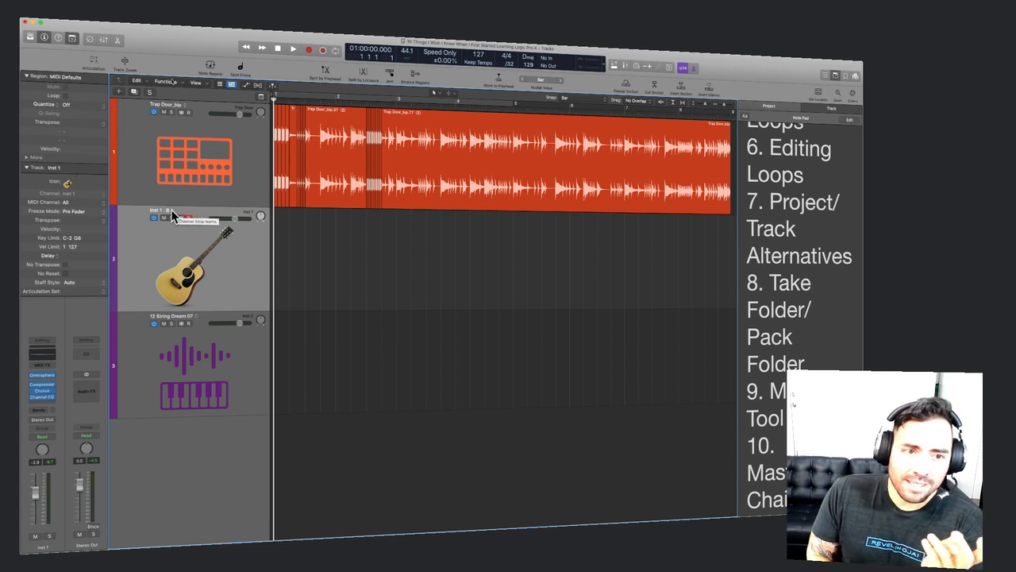
Switch the Inst 1 track back and forth between alternatives A and B, ending on alternative A.
left_click(173, 213)
left_click(188, 220)
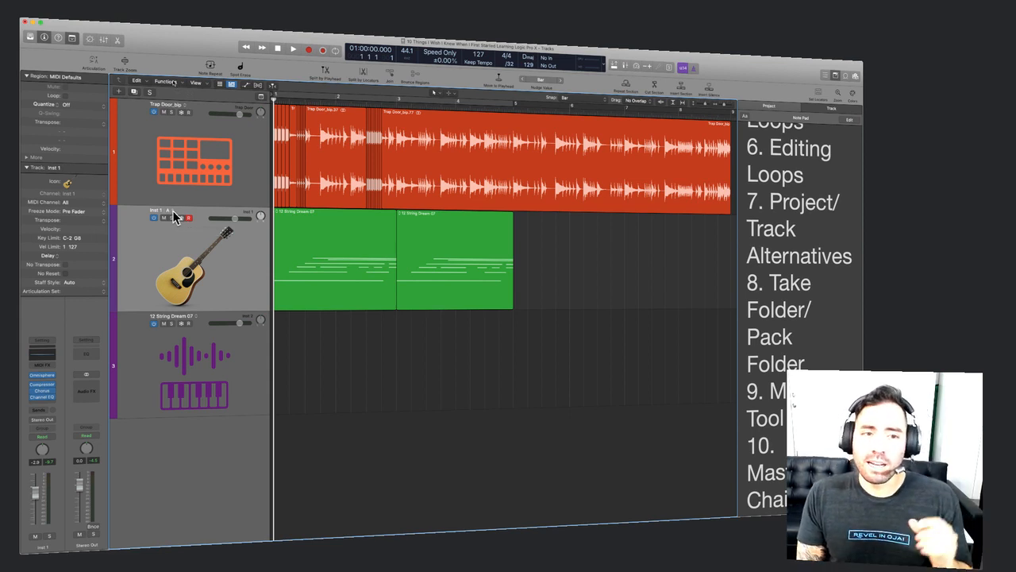
left_click(173, 213)
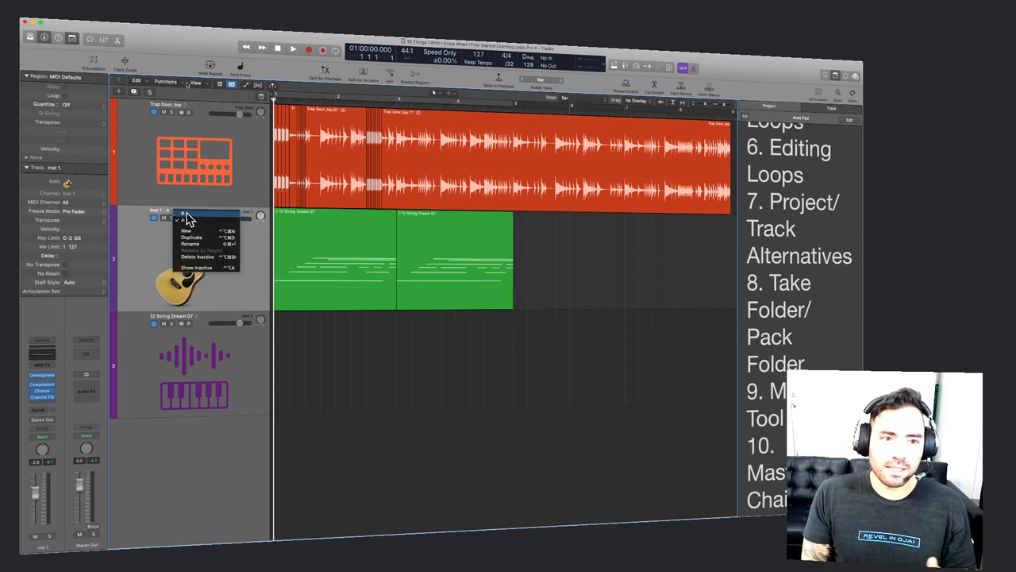
left_click(188, 220)
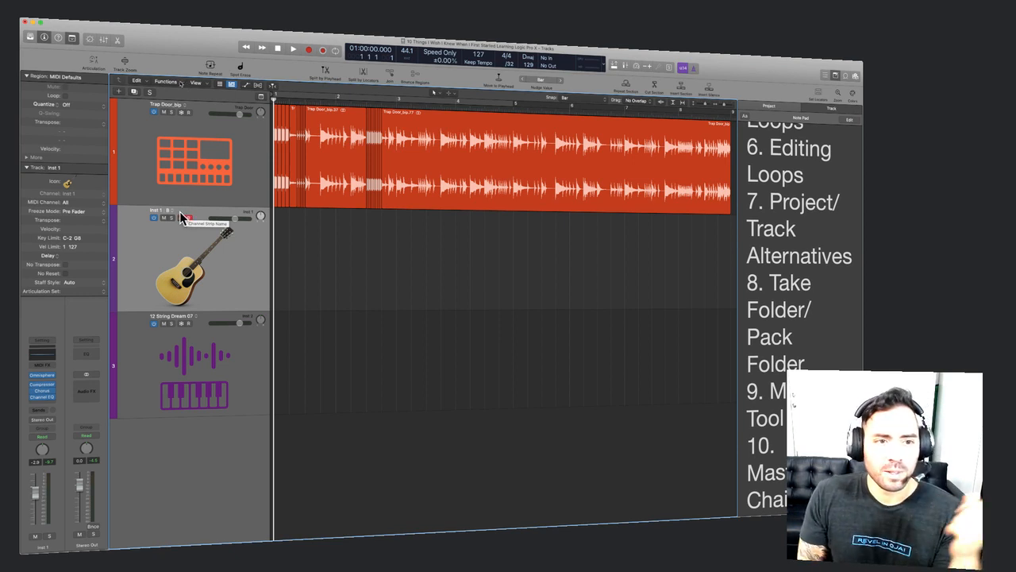
left_click(172, 213)
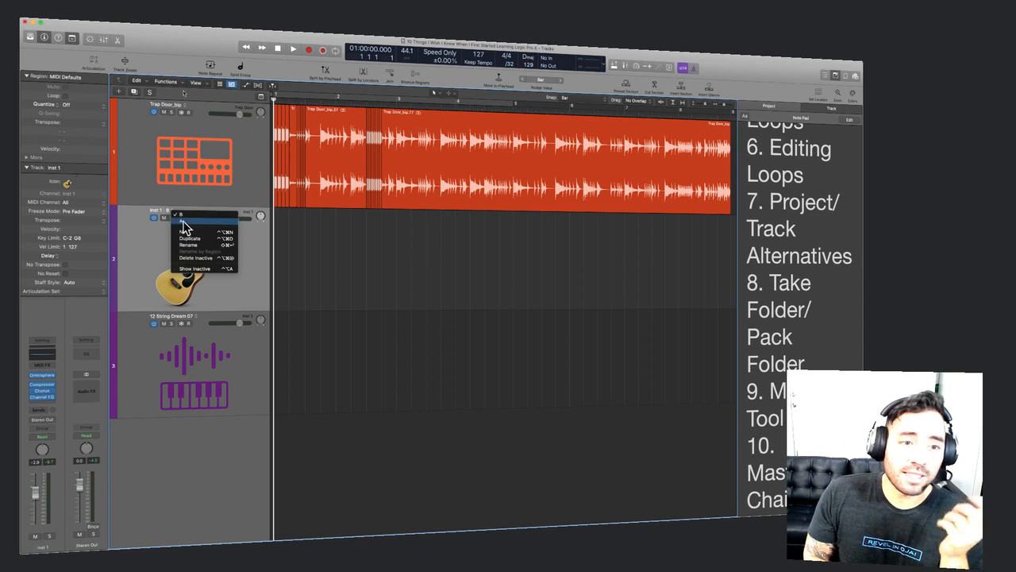
left_click(185, 227)
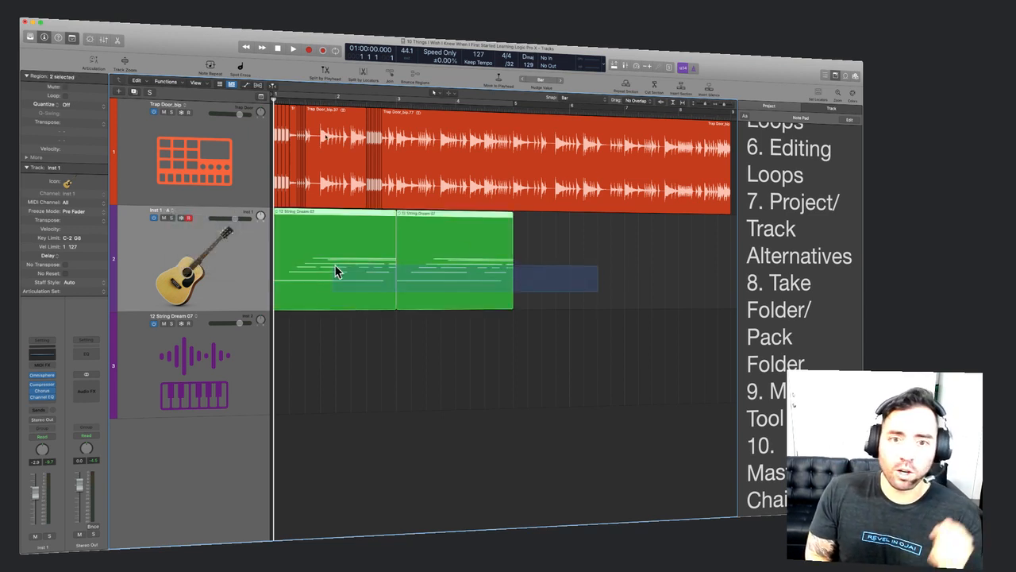
Try pasting the two 12 String Dream 07 regions into alternative B, remove them and return to alternative A.
left_click(172, 211)
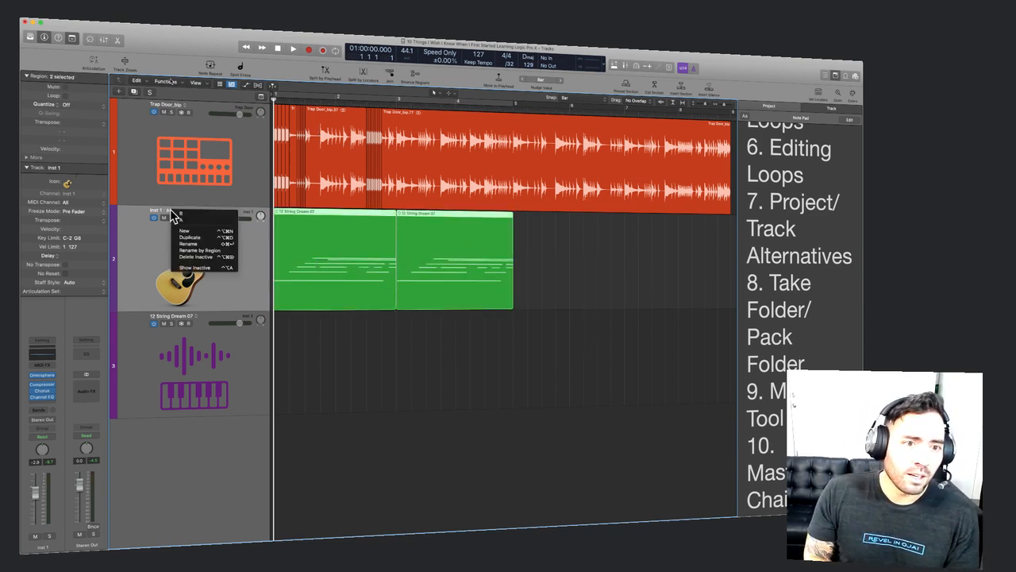
left_click(184, 217)
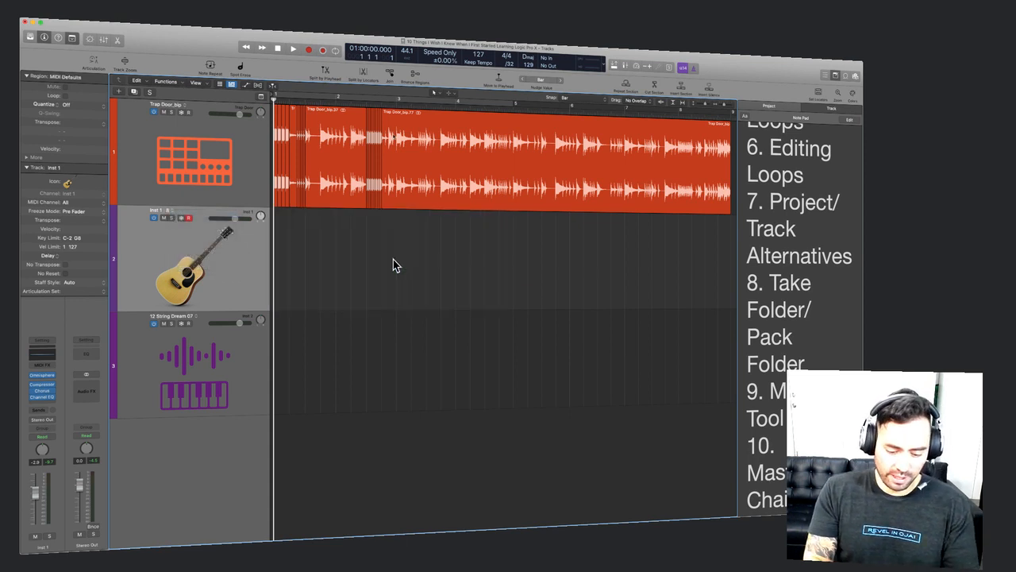
key("super+v")
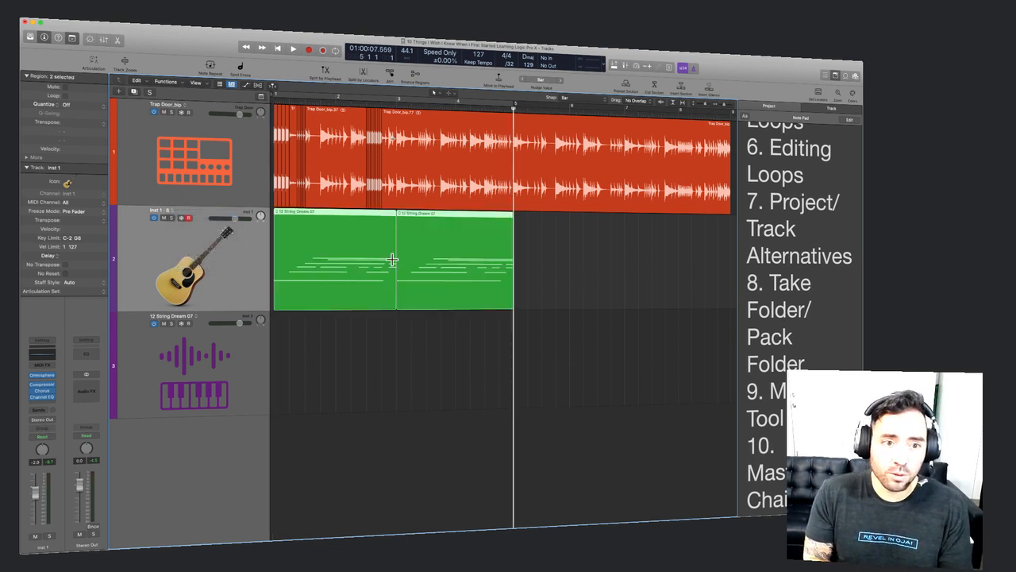
key("Delete")
left_click(177, 213)
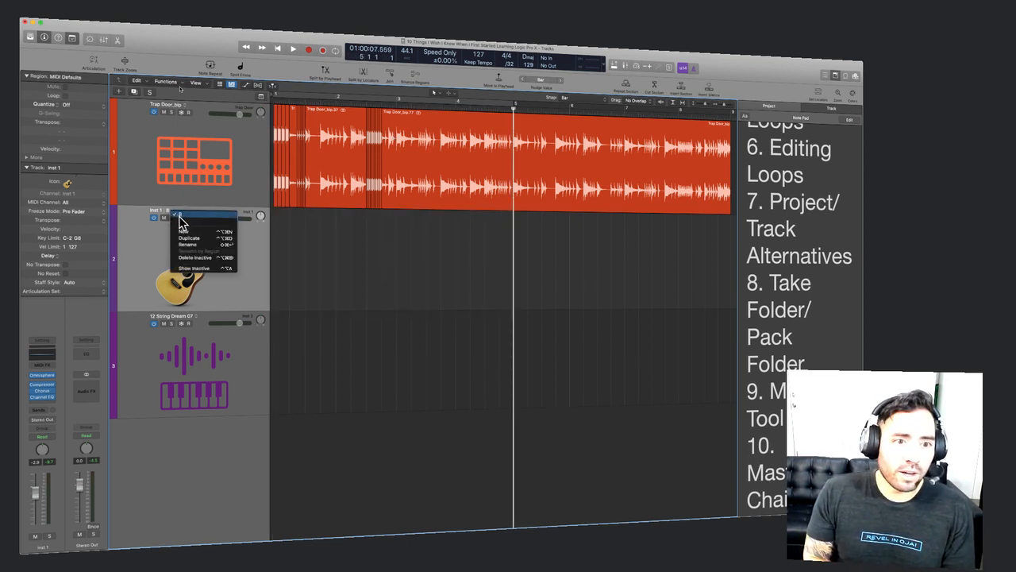
left_click(182, 225)
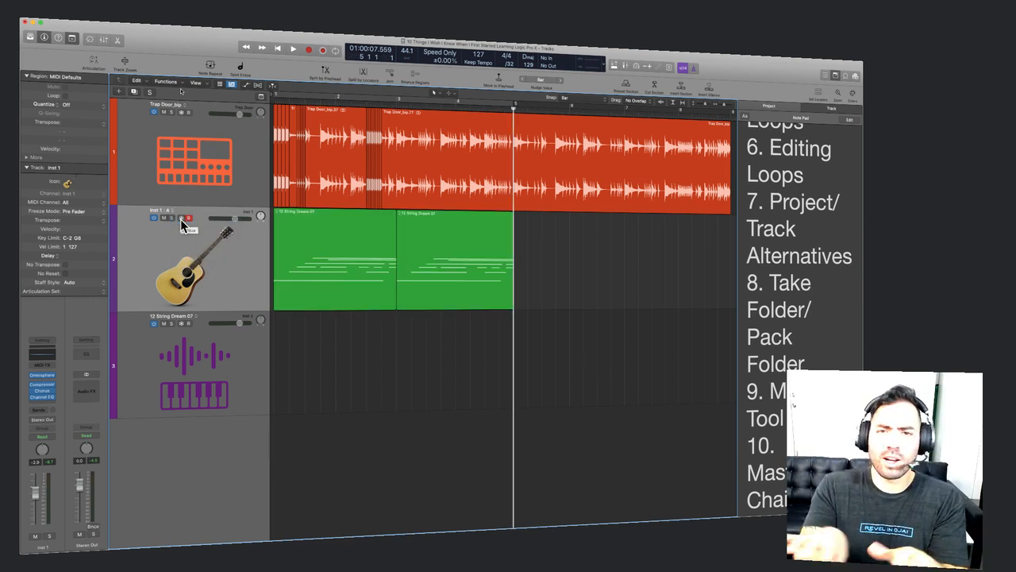
Duplicate alternative A of the Inst 1 track and open both regions of the copy in the Piano Roll.
left_click(176, 214)
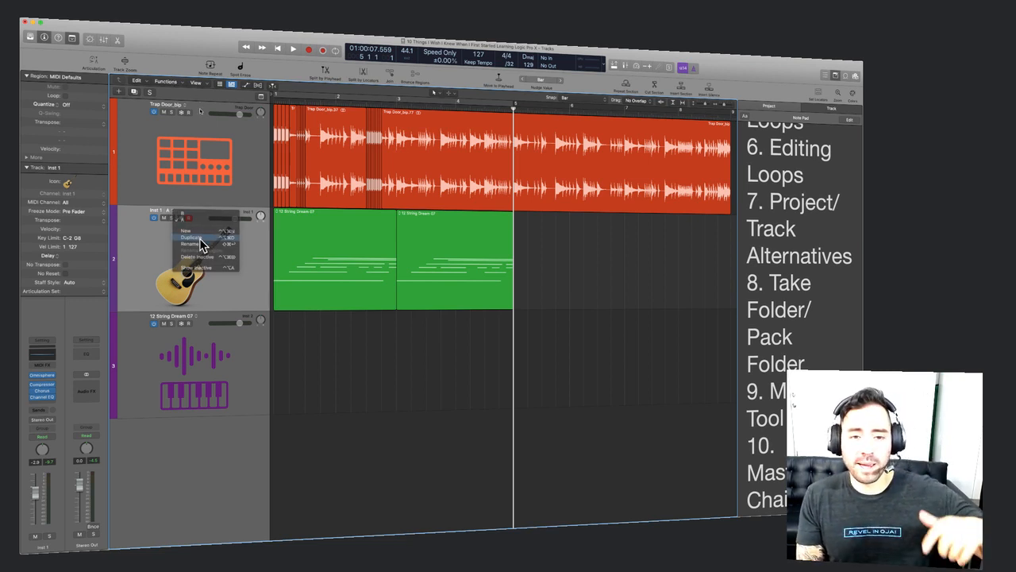
left_click(200, 239)
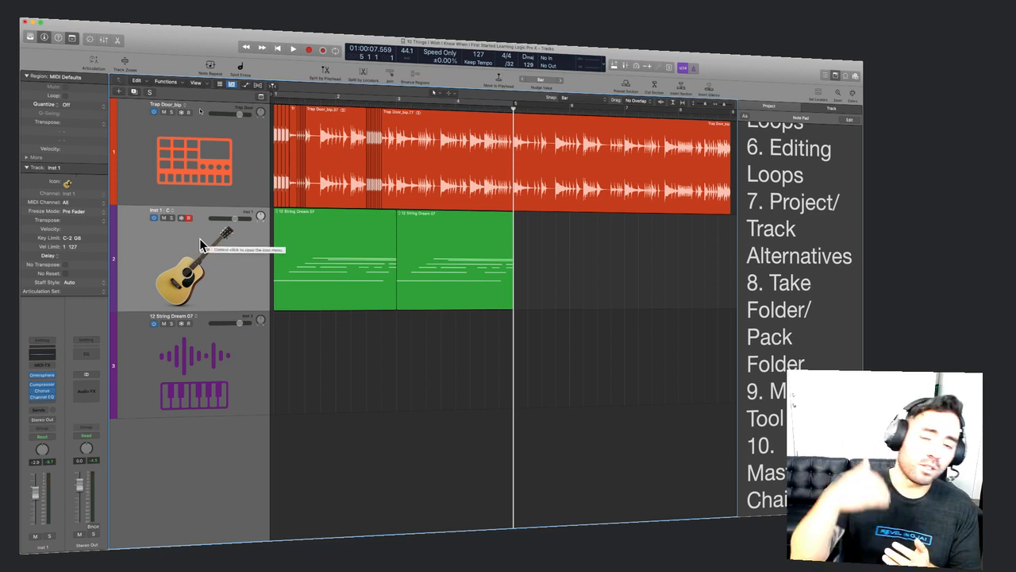
left_click_drag(592, 294, 351, 244)
double_click(350, 245)
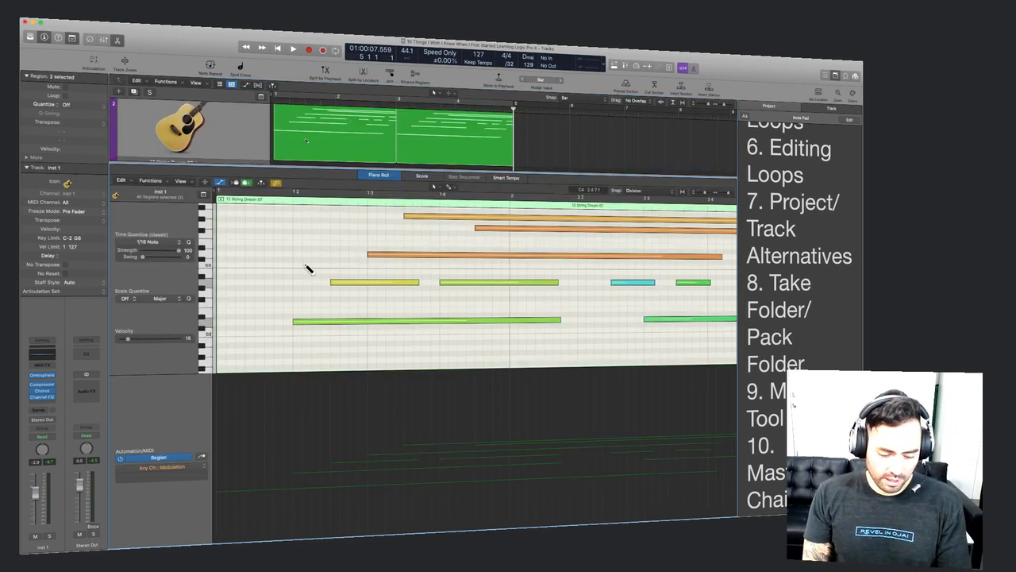
Scale-quantize all notes of both regions in the Piano Roll to D Lydian.
key("super+a")
scroll(357, 444, "down", 5)
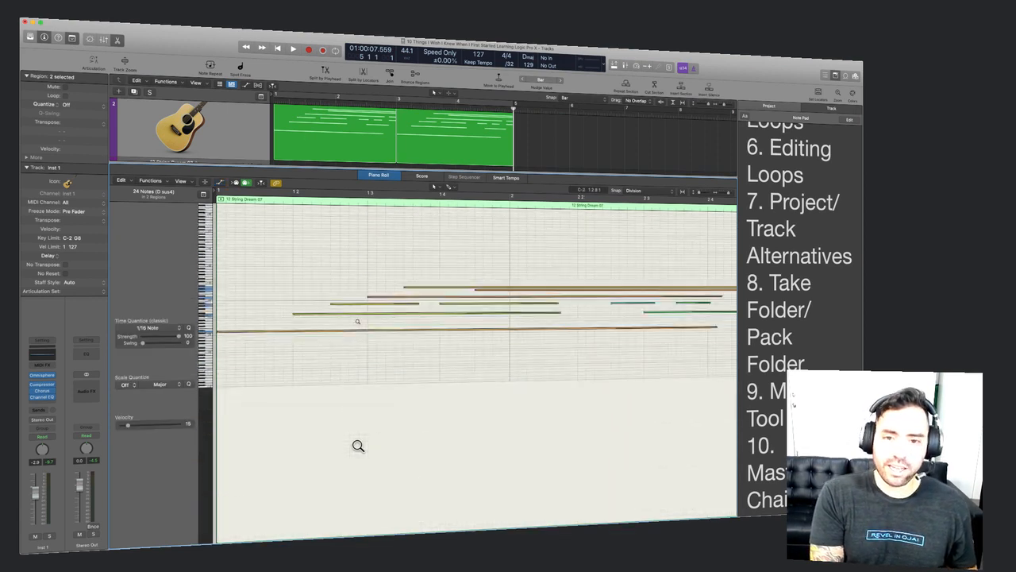
scroll(357, 445, "up", 5)
scroll(358, 450, "down", 3)
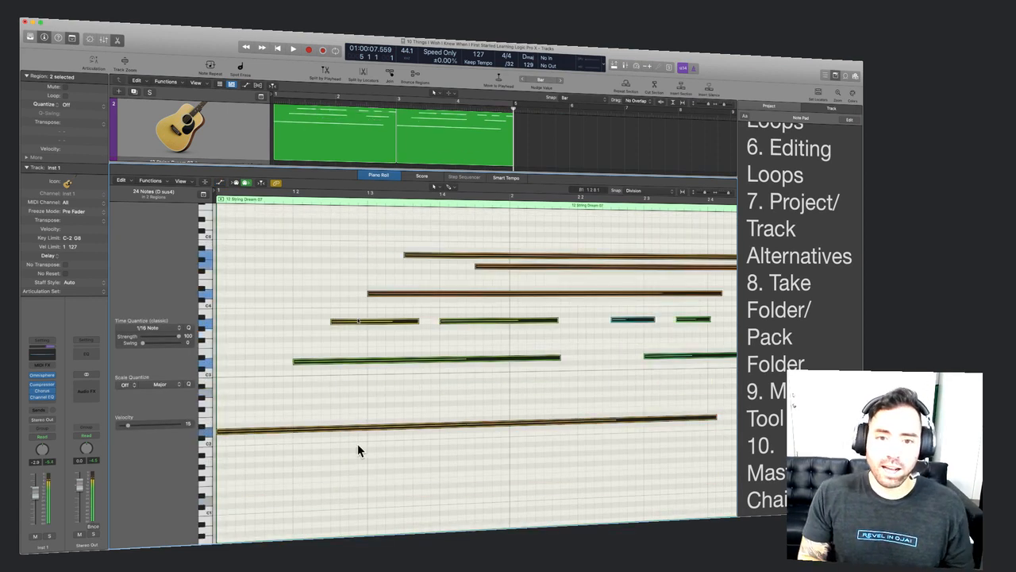
left_click(129, 386)
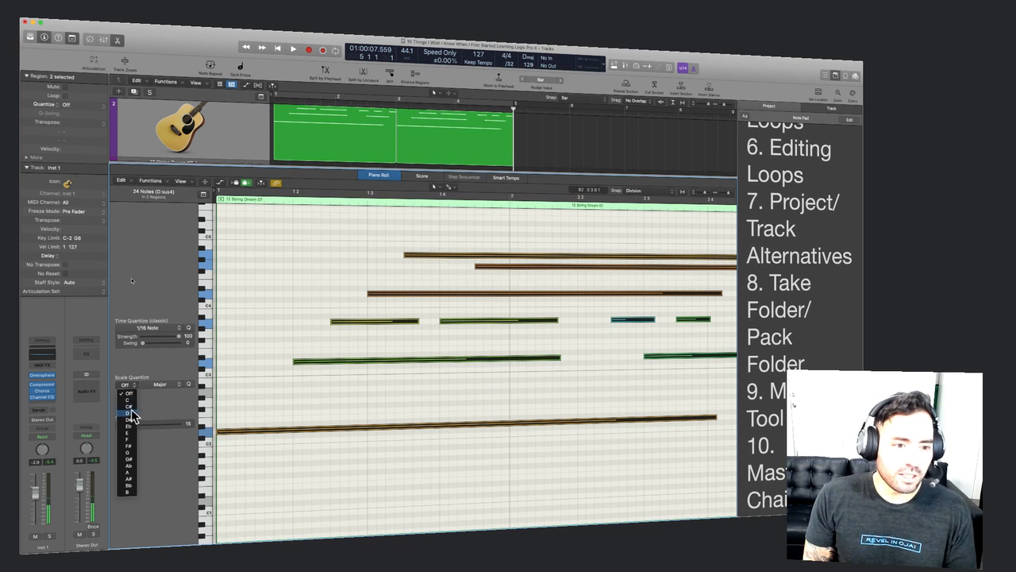
left_click(131, 419)
left_click(174, 386)
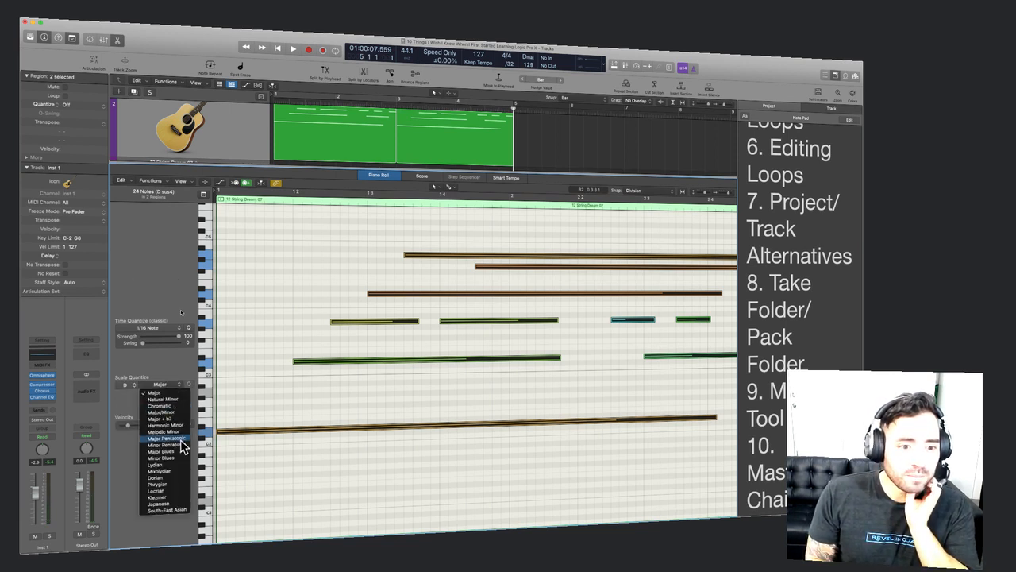
left_click(170, 464)
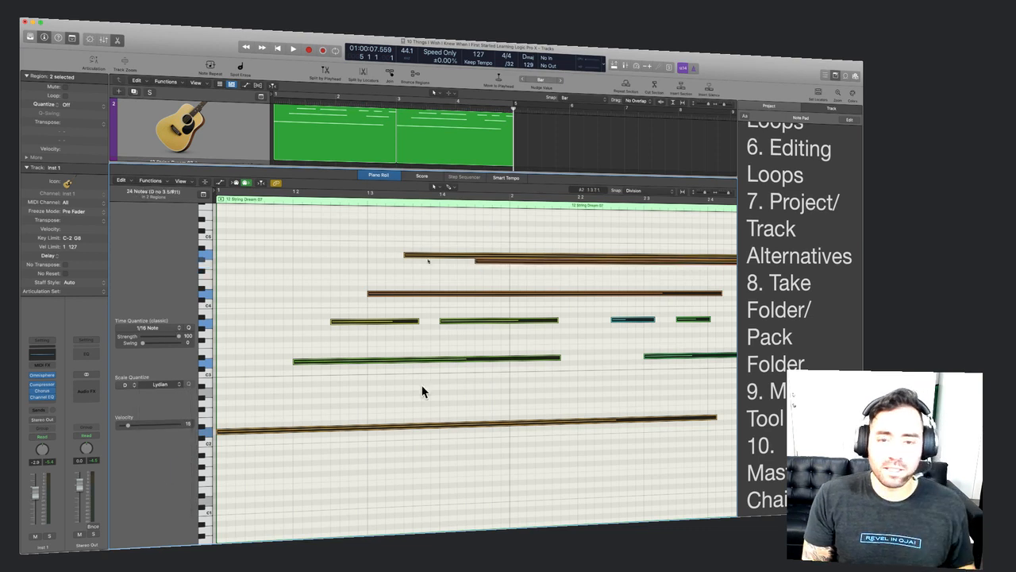
Play the project from the start to hear the scale-quantized alternative, closing the Piano Roll during playback.
key("space")
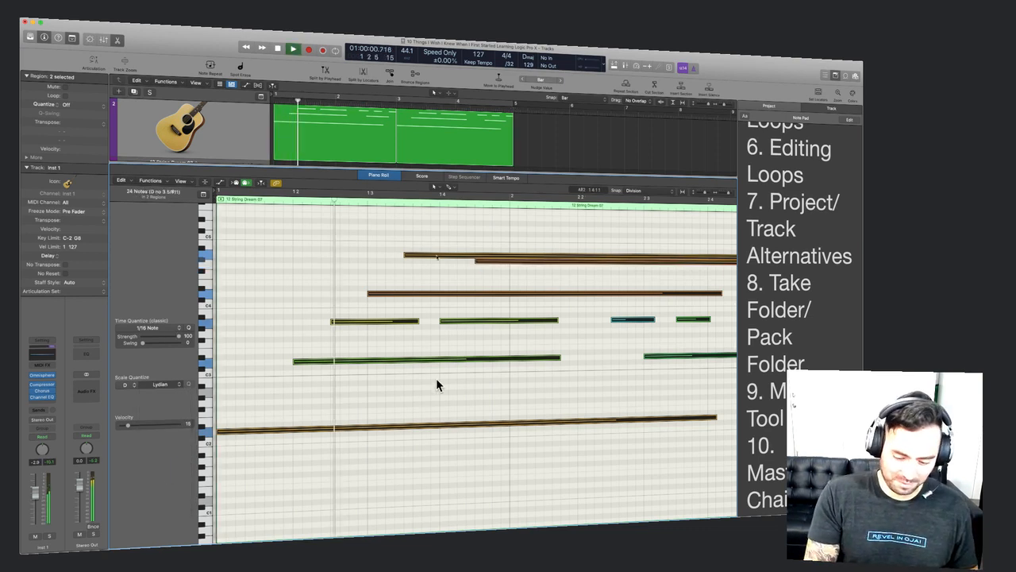
key("e")
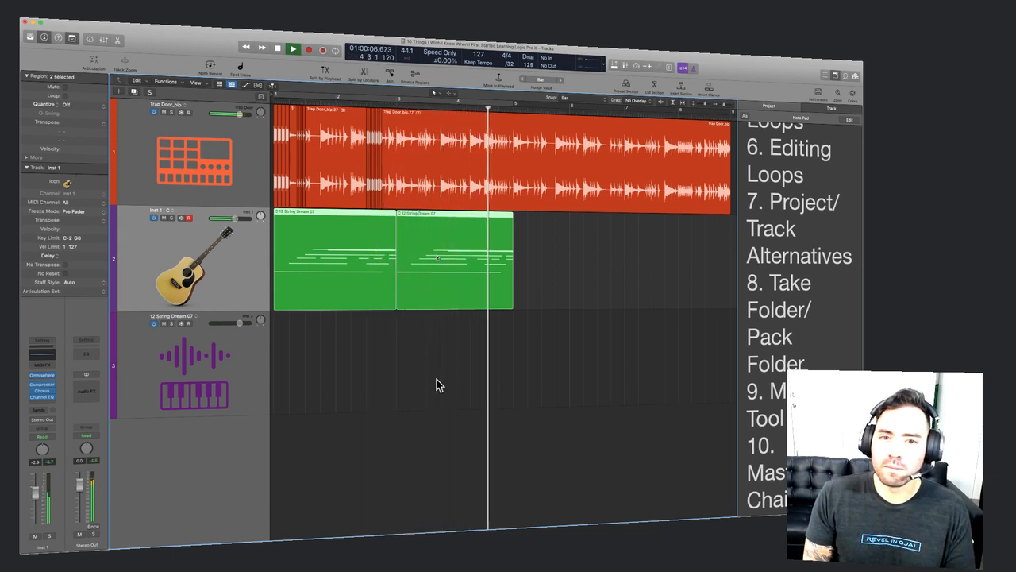
key("space")
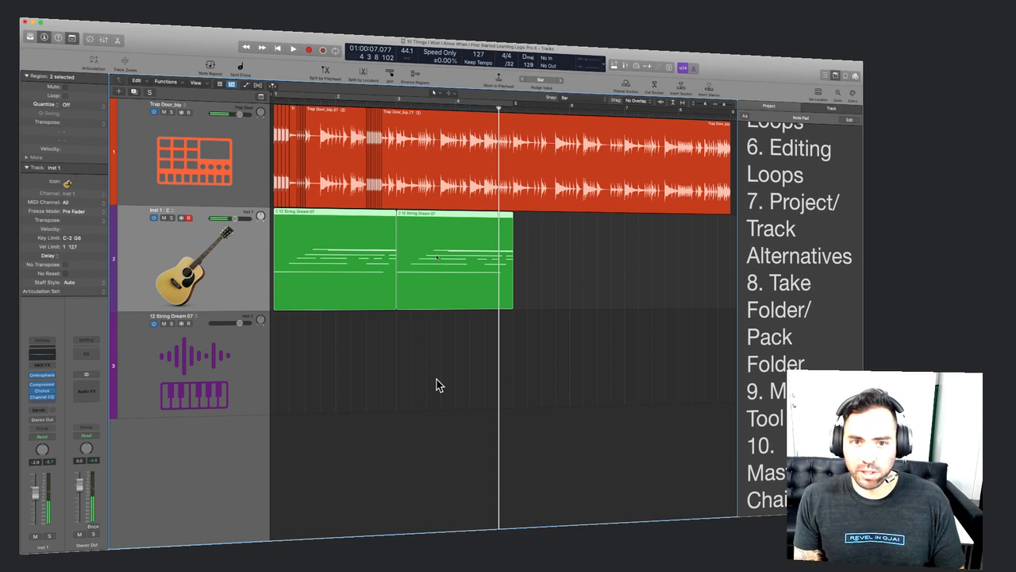
Switch the Inst 1 track back to alternative A and inspect its first region's notes in the Piano Roll.
left_click(178, 211)
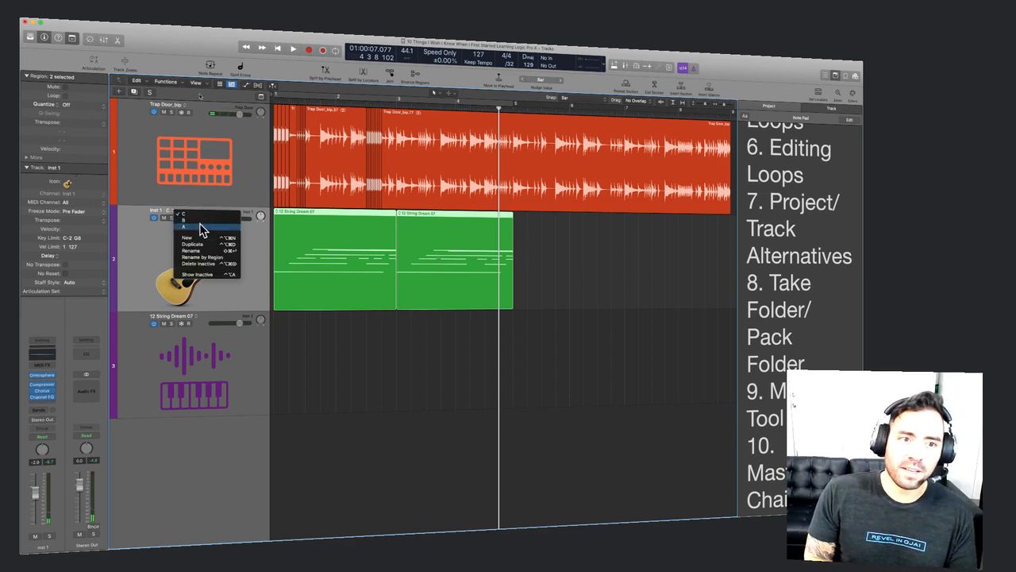
left_click(199, 228)
left_click(311, 266)
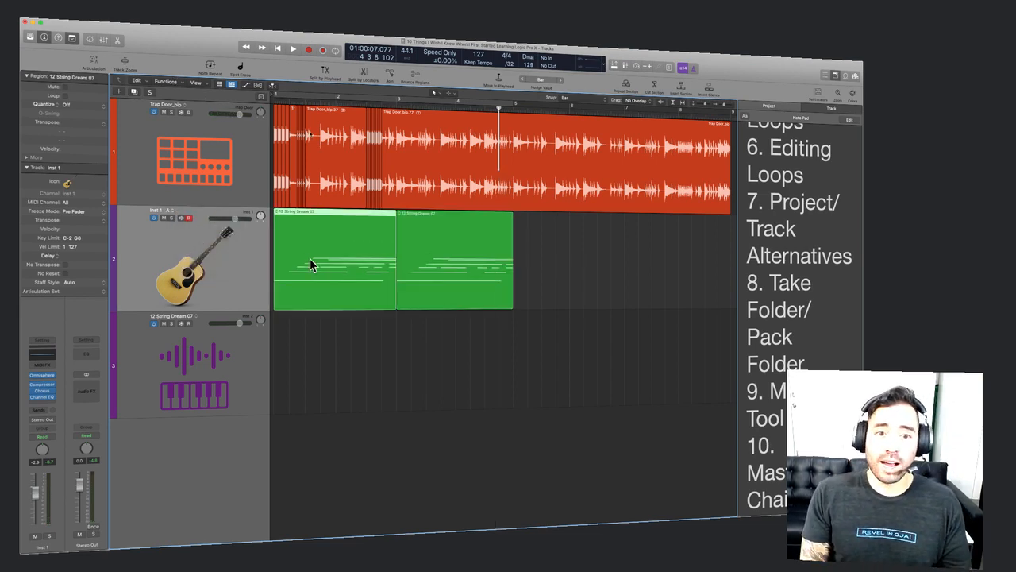
double_click(311, 265)
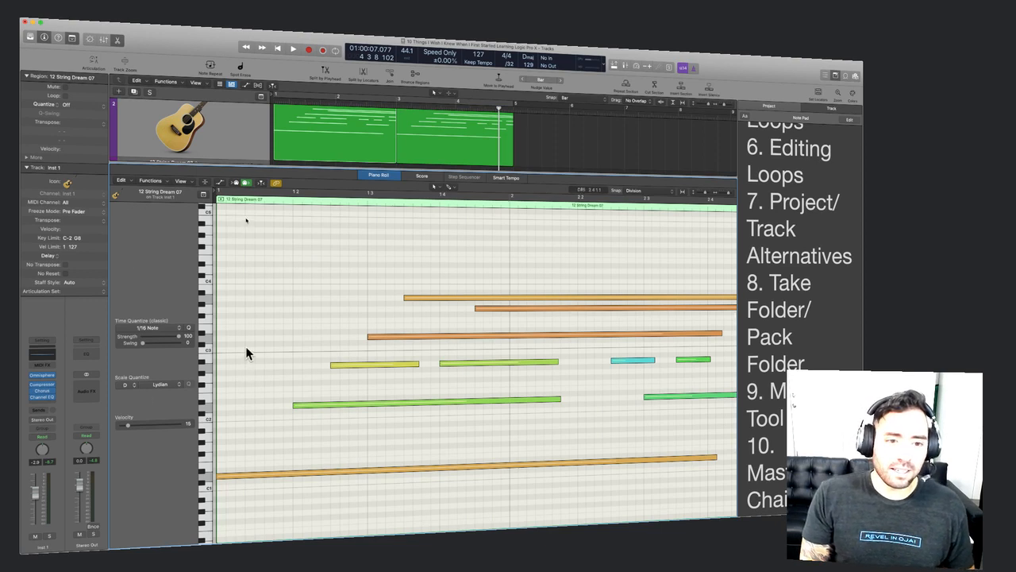
key("super+Left")
key("super+Left")
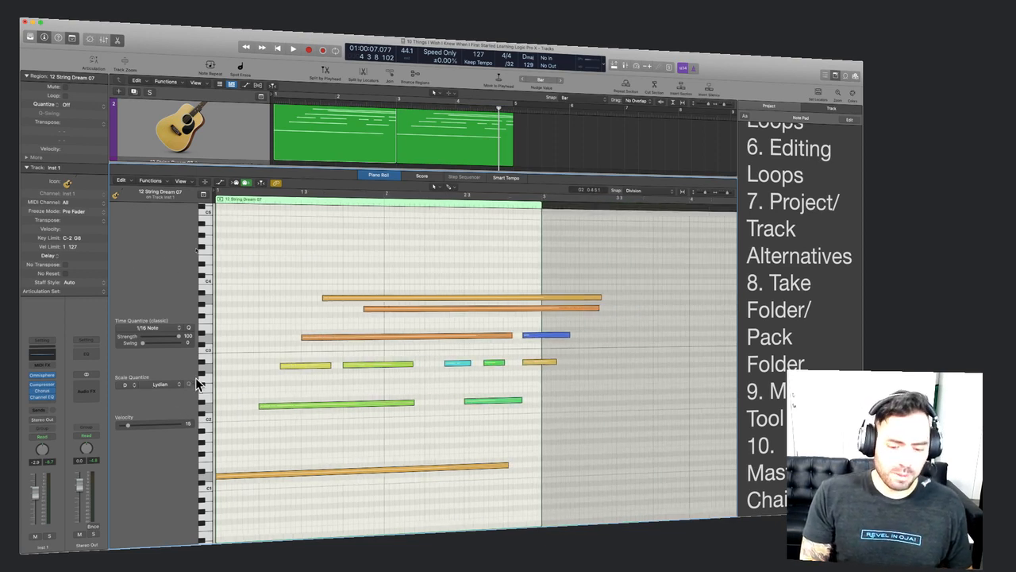
key("p")
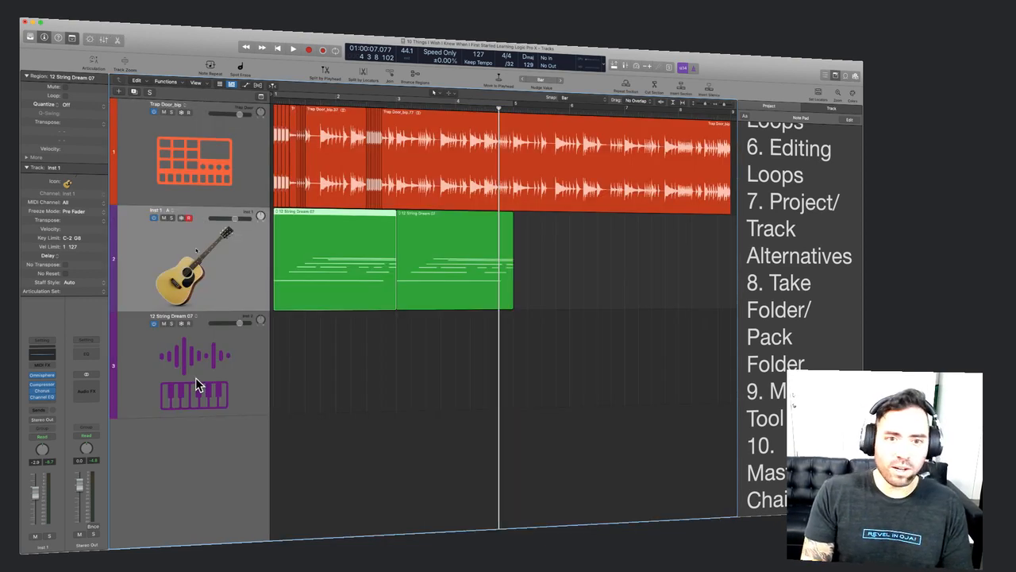
Solo the Inst 1 track and play alternative A from the start.
key("ctrl+s")
key("space")
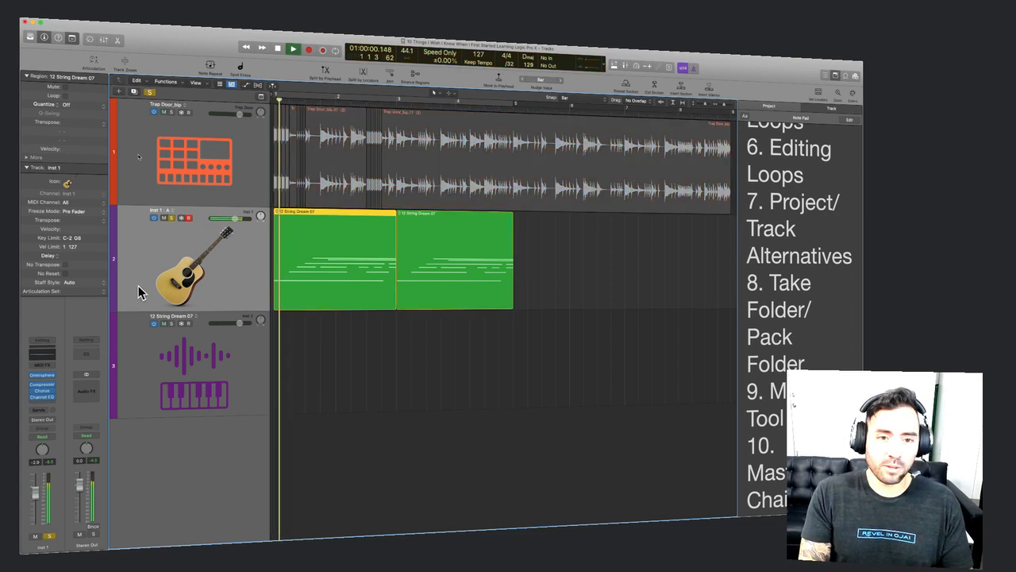
Open both Inst 1 regions in the Piano Roll, stop playback and select all their notes.
left_click_drag(545, 310, 339, 252)
key("p")
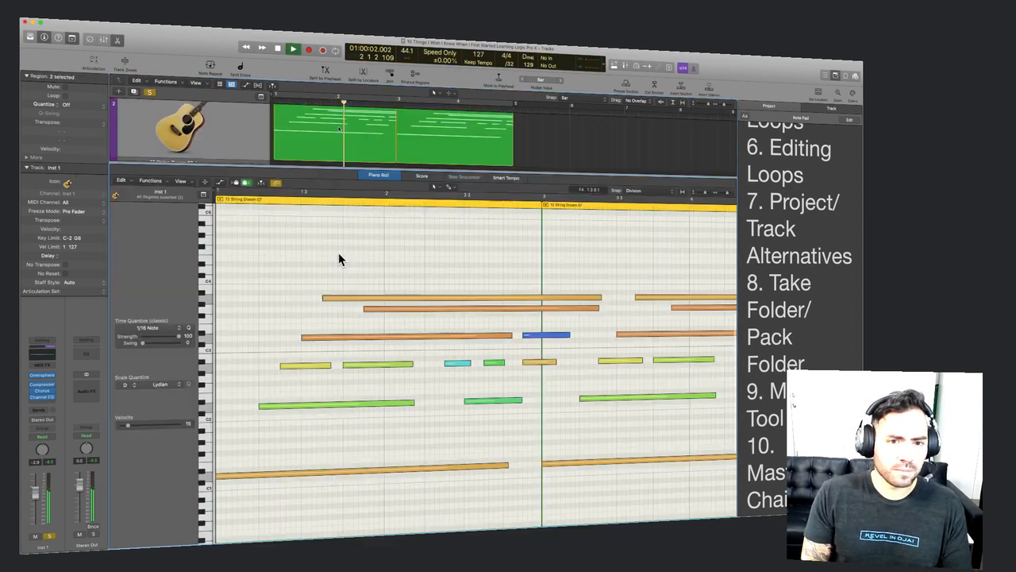
key("super+Left")
key("super+Left")
key("super+Left")
key("space")
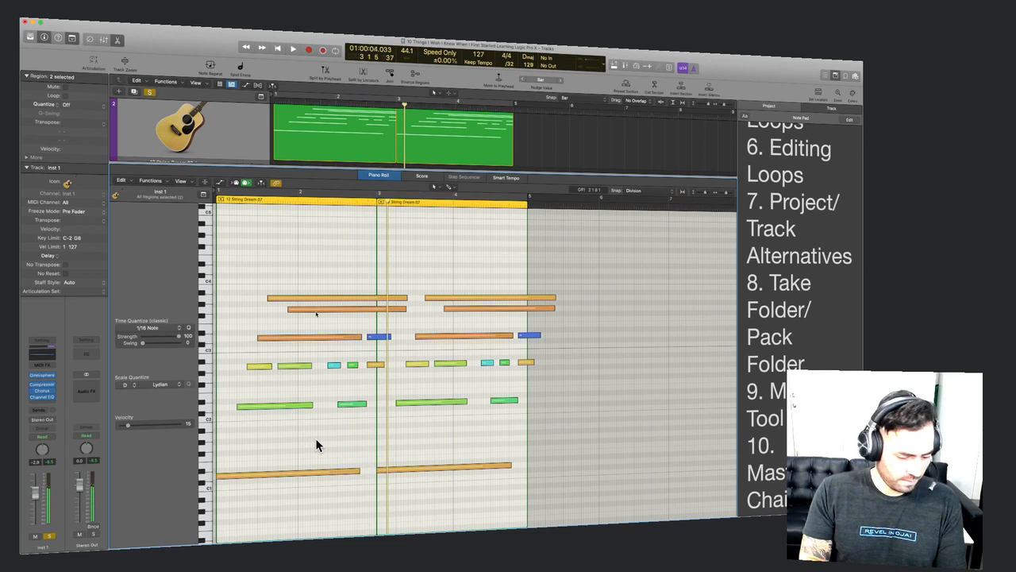
key("super+a")
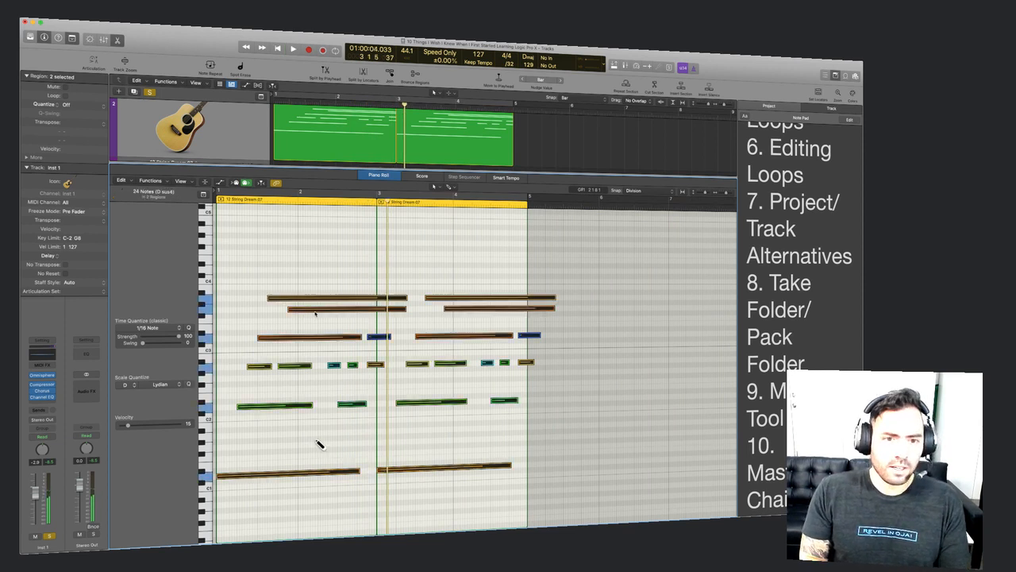
Scale-quantize the selected notes to D Major, play the result from the start and close the Piano Roll.
left_click(131, 384)
left_click(130, 392)
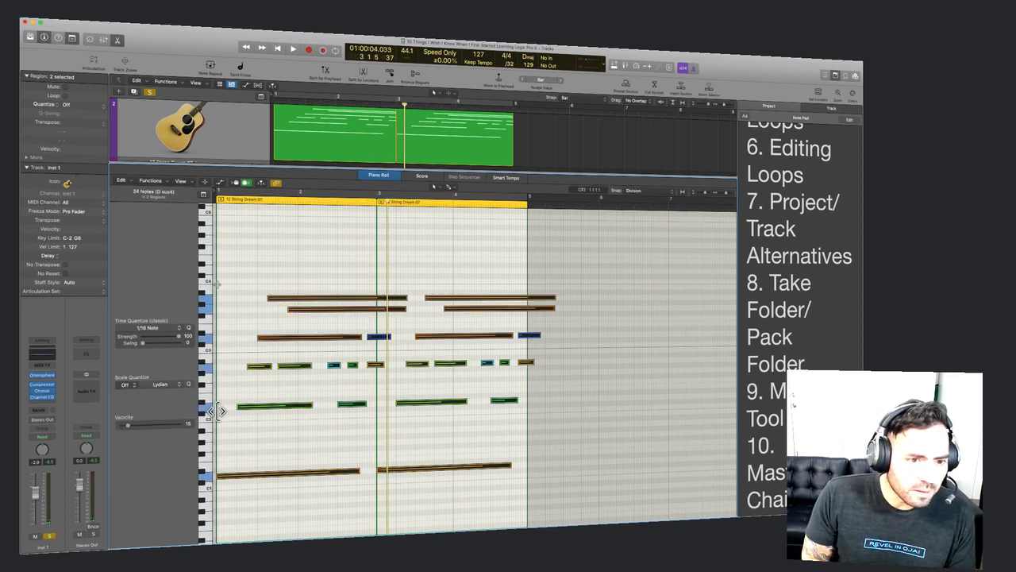
left_click(170, 385)
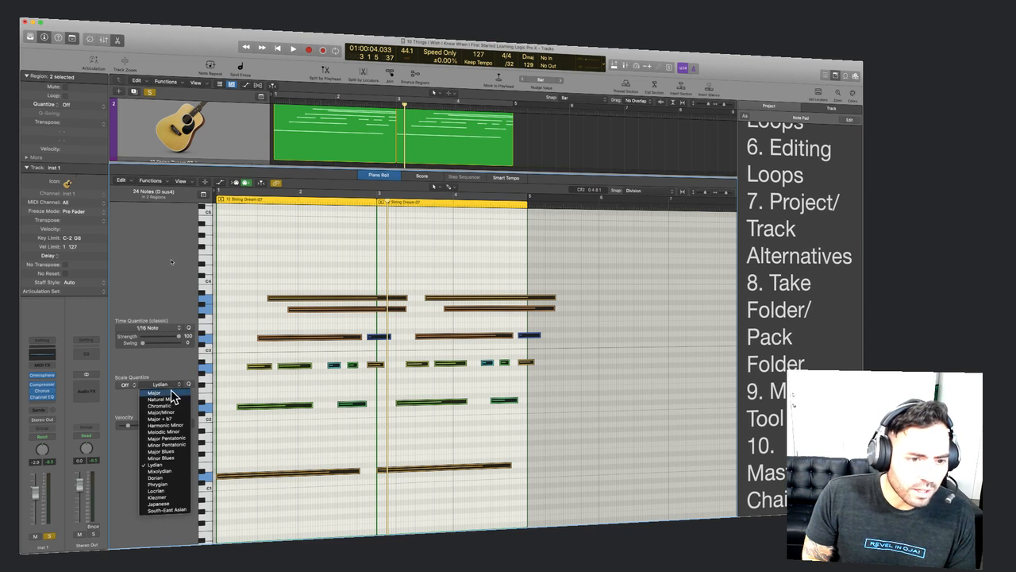
left_click(171, 393)
key("space")
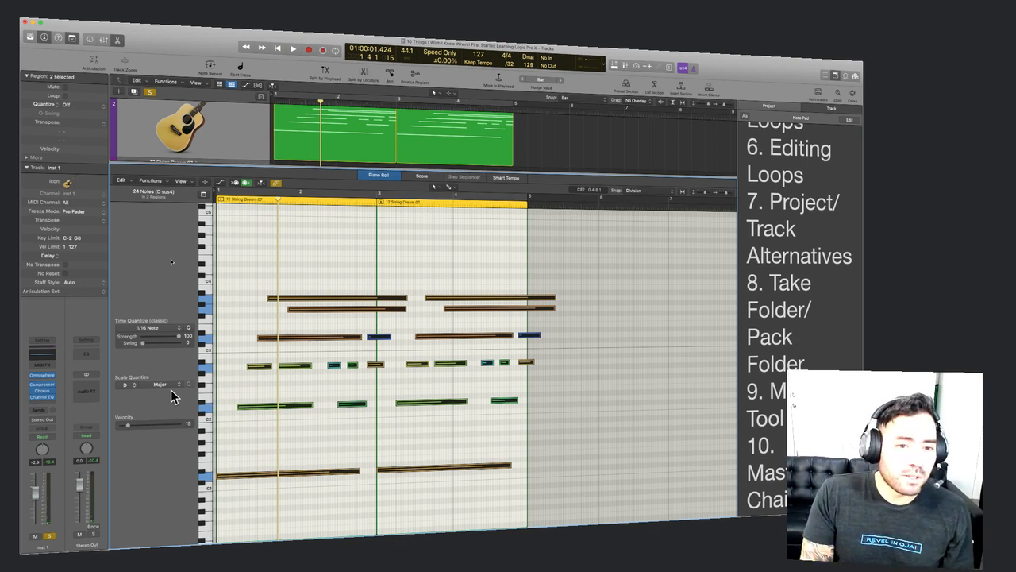
key("e")
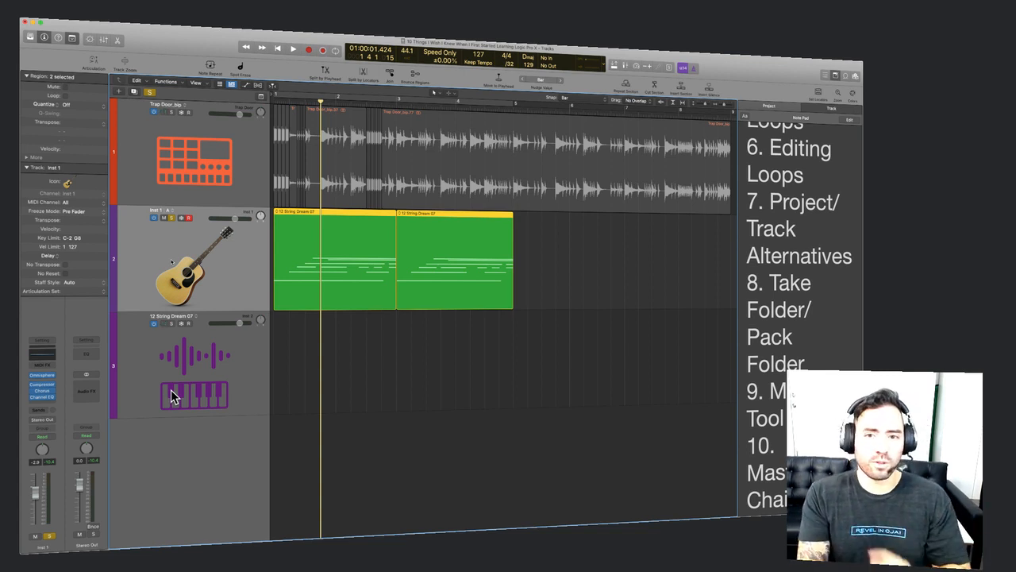
Unsolo the Inst 1 track and try a new project alternative named "Version 2", cancelling before it is created.
left_click_drag(491, 408, 308, 296)
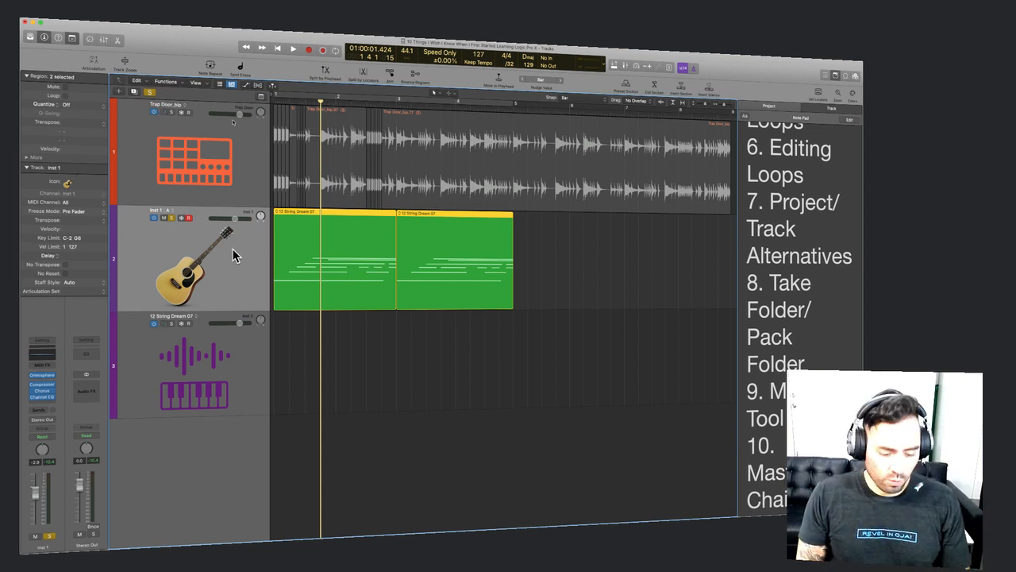
key("ctrl+s")
left_click(83, 24)
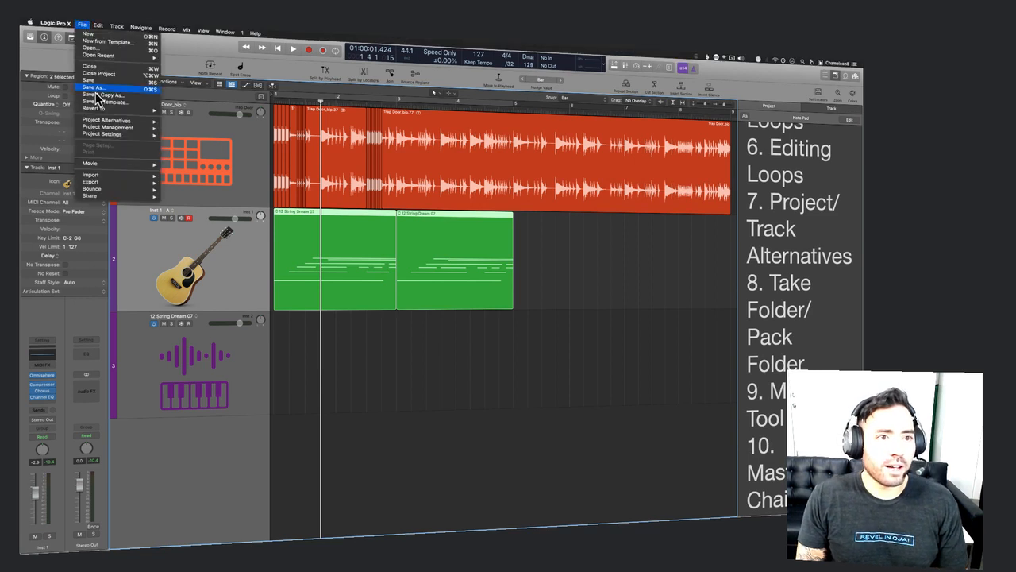
mouse_move(111, 127)
left_click(199, 122)
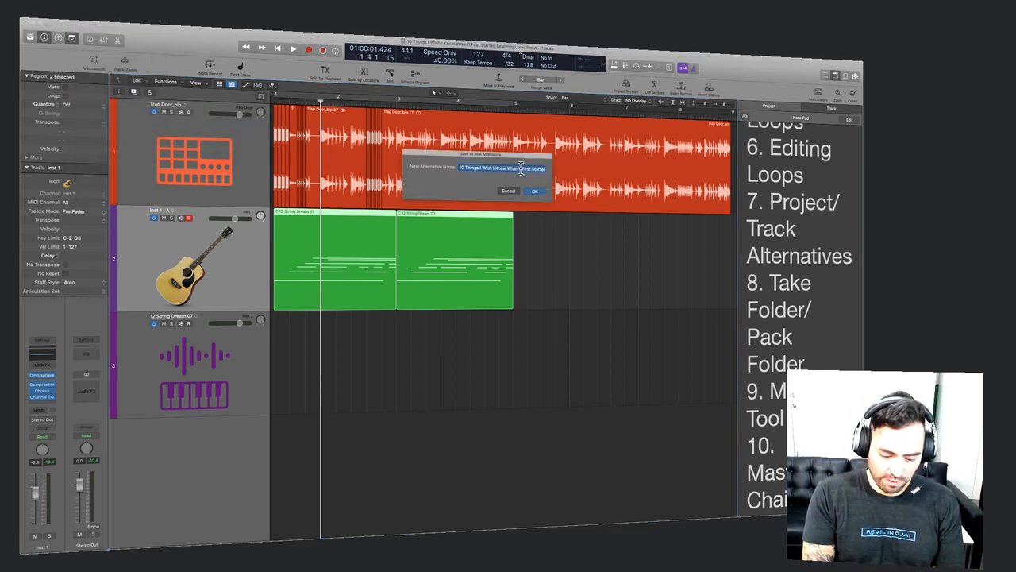
type("Version 2")
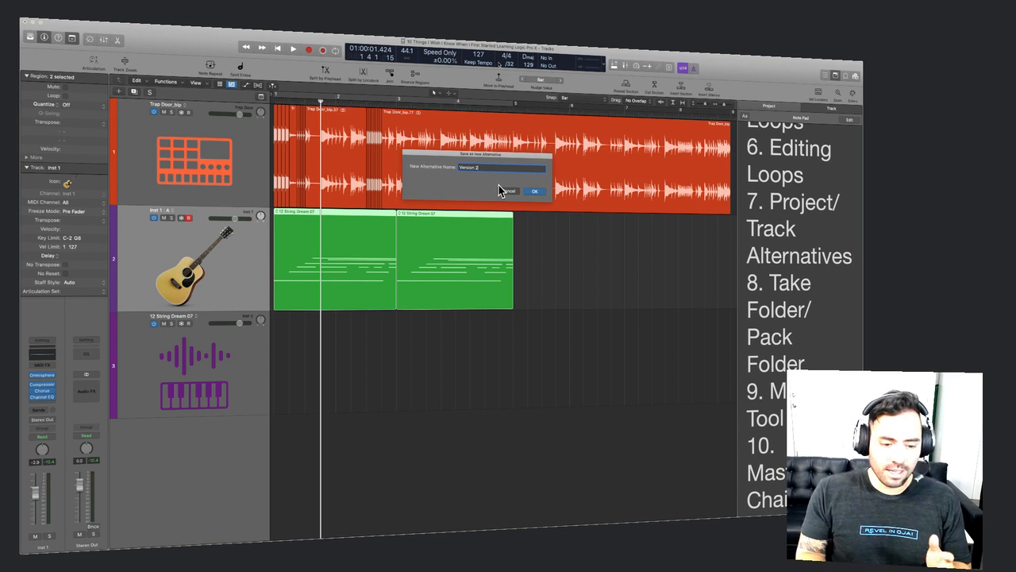
left_click(509, 192)
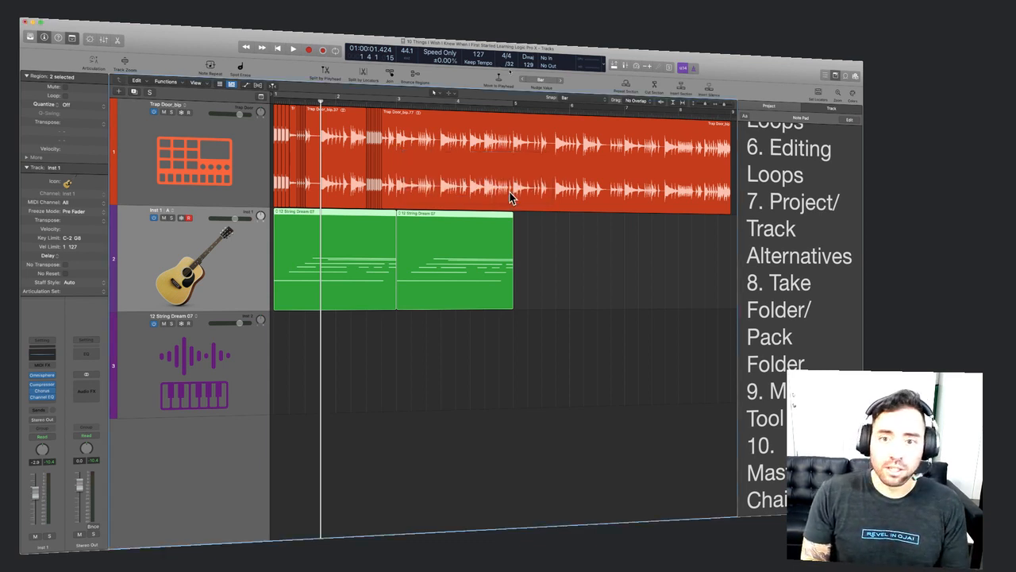
Open the project's Save As dialog to review which file types are copied into the project, and cancel it.
left_click(81, 25)
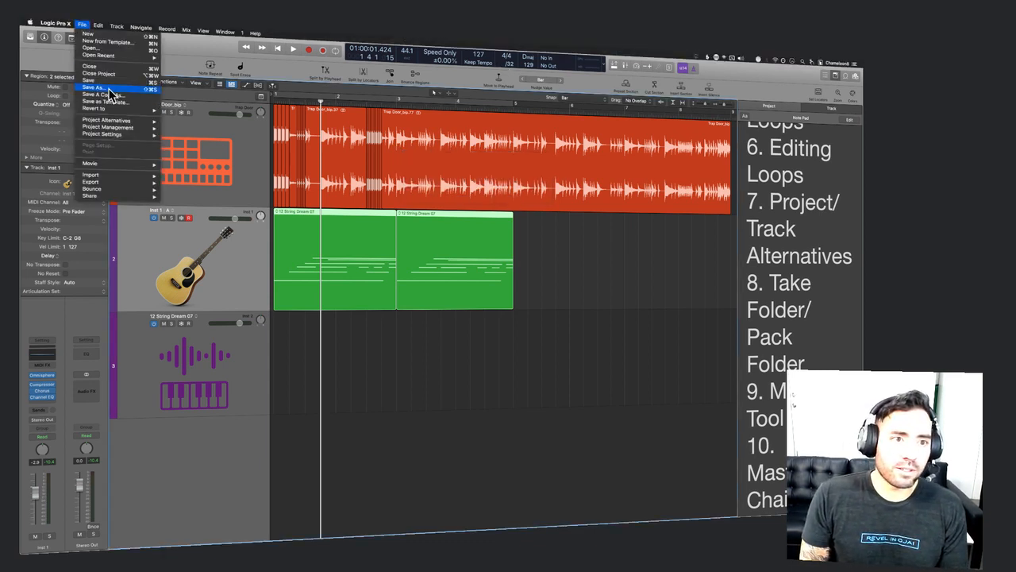
left_click(478, 170)
key("super+shift+s")
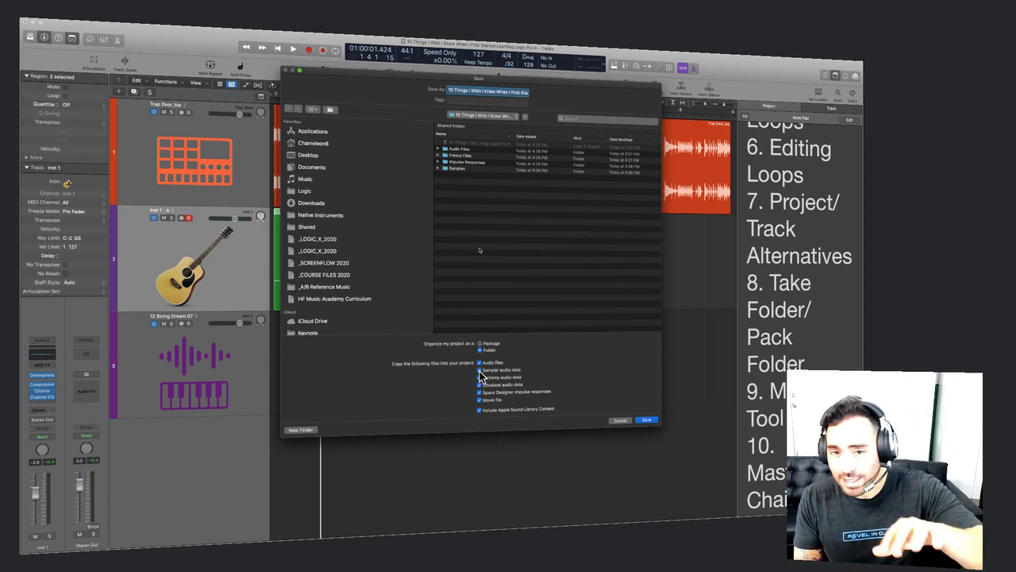
left_click(619, 422)
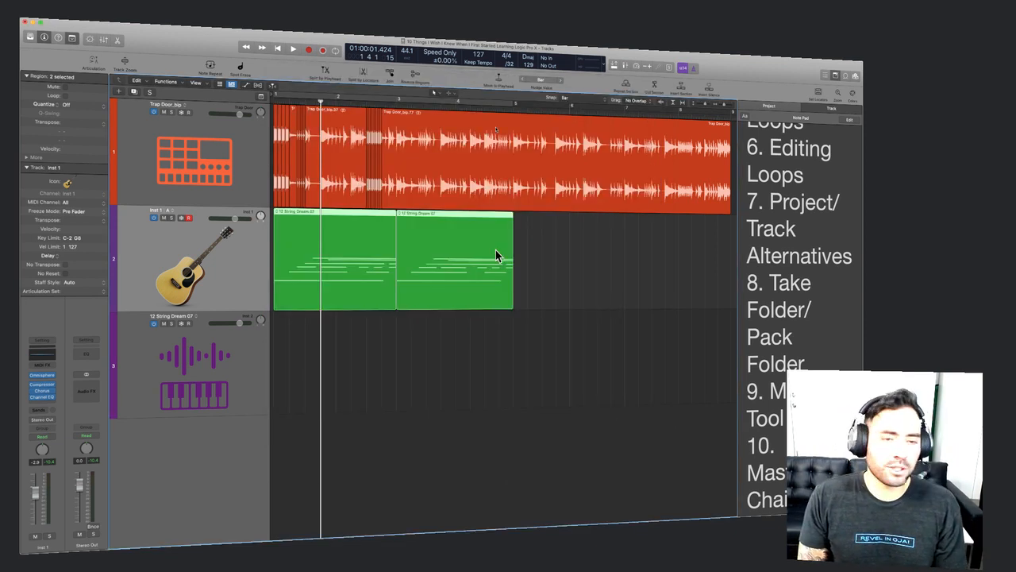
left_click(82, 25)
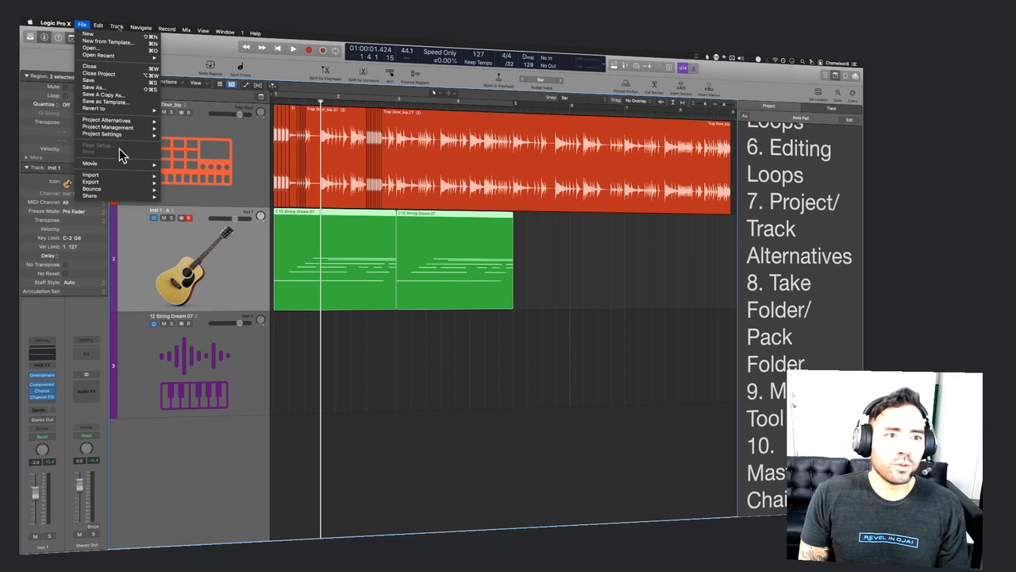
mouse_move(119, 198)
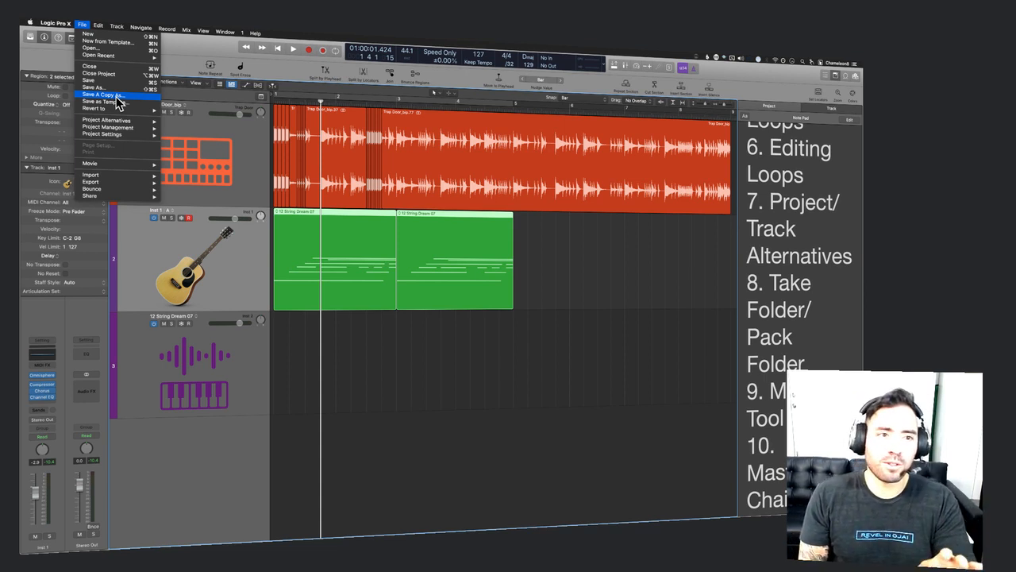
left_click(520, 322)
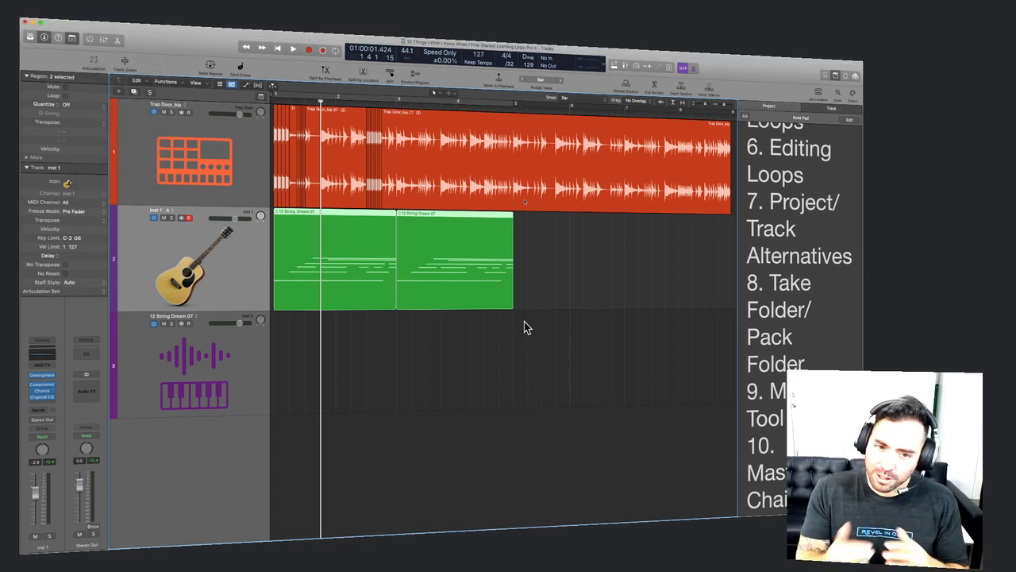
left_click(524, 328)
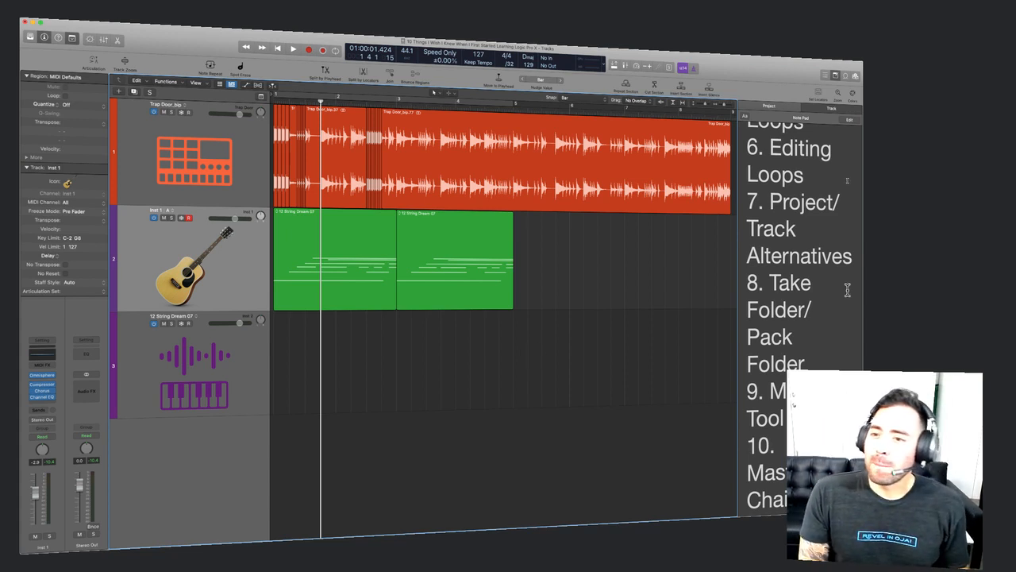
Highlight the Project/Track Alternatives and Take Folder/Pack Folder topics in the project notes.
left_click(747, 324)
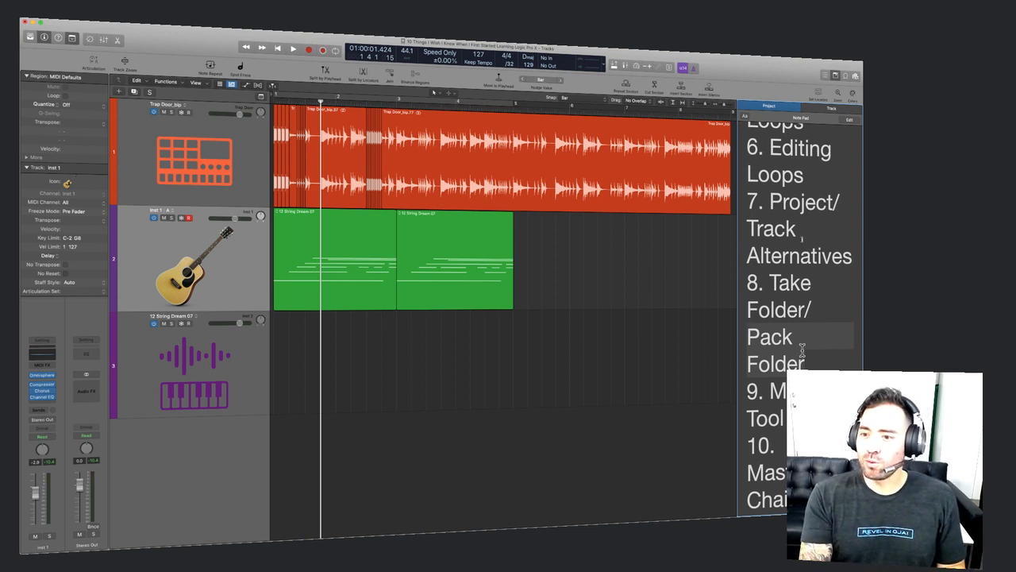
left_click(596, 339)
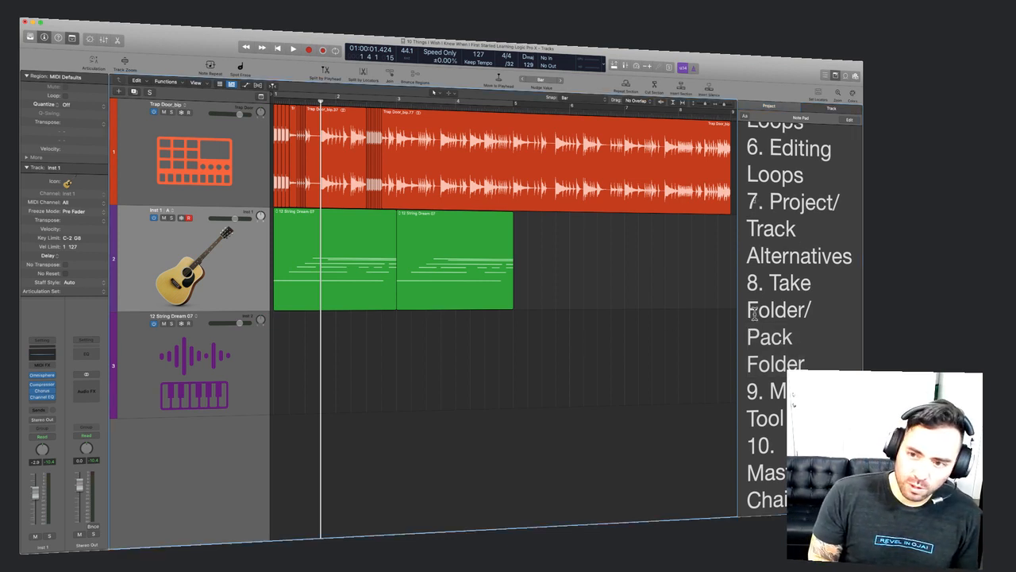
left_click(763, 286)
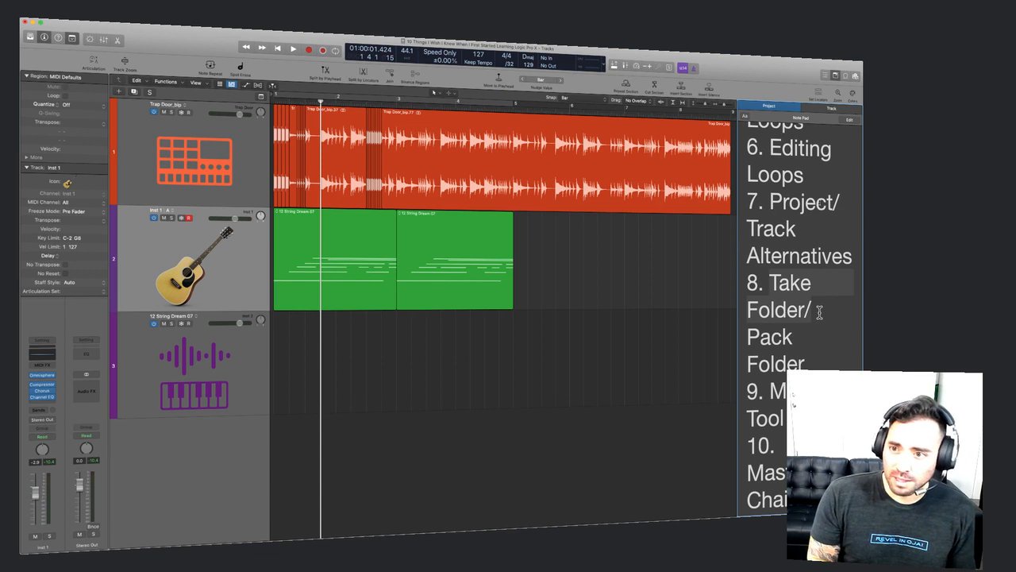
left_click_drag(768, 199, 862, 259)
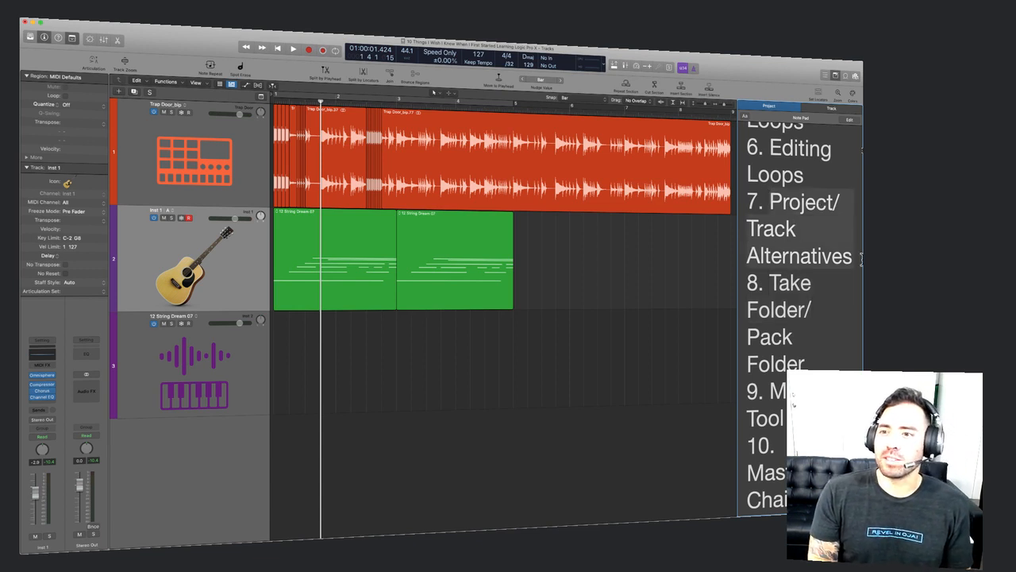
left_click(753, 285)
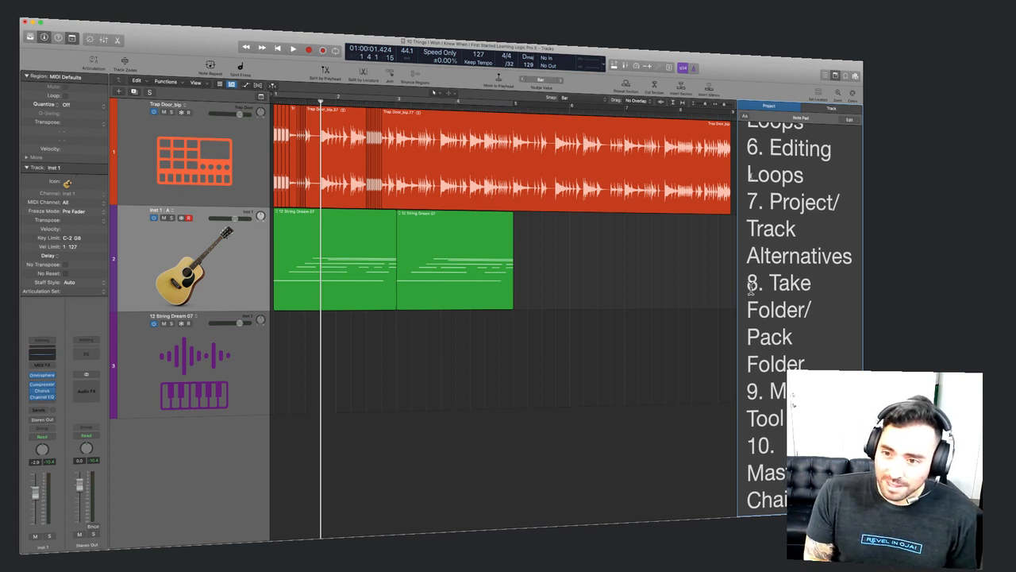
left_click_drag(750, 283, 830, 367)
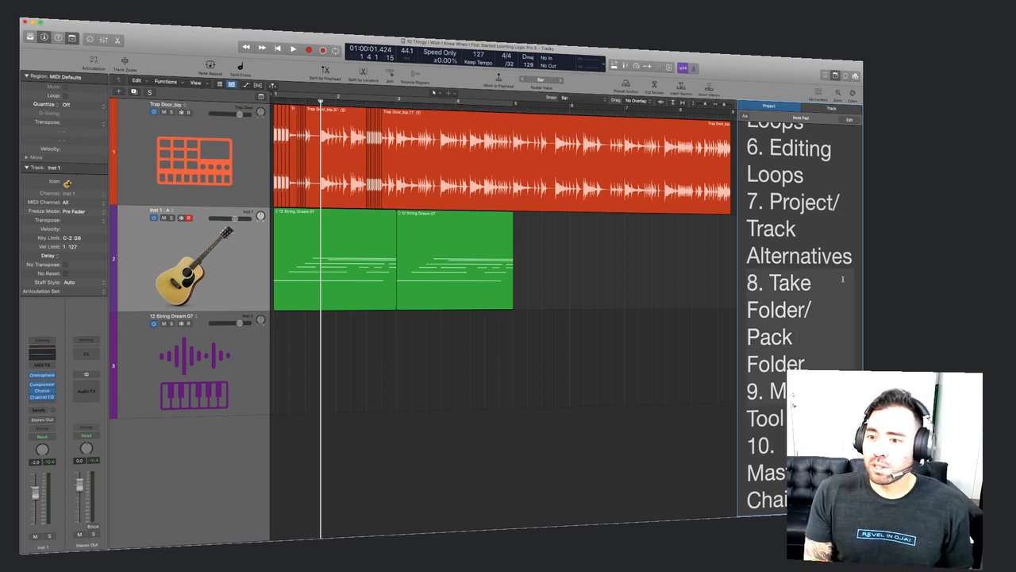
left_click(520, 351)
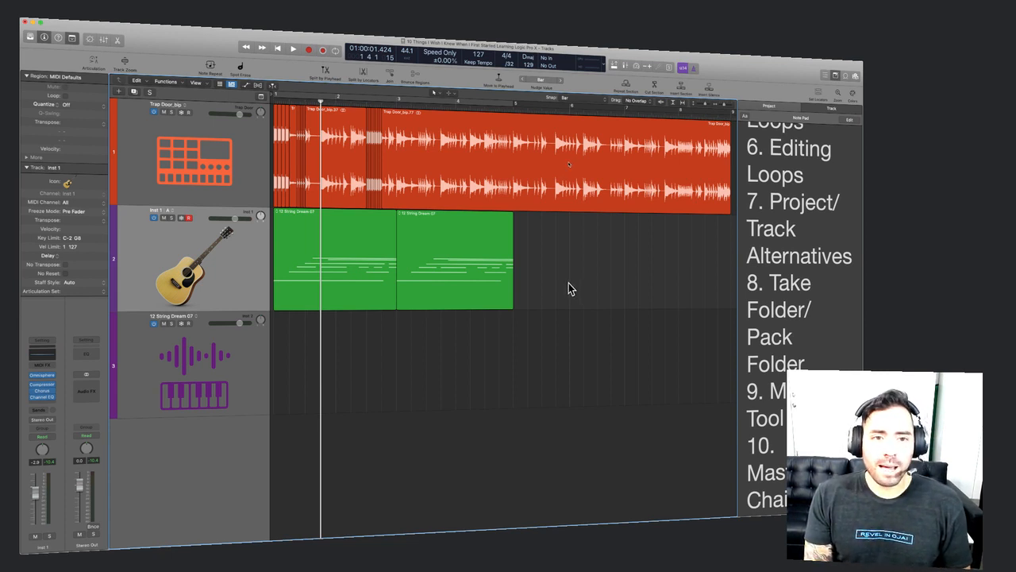
Solo the Inst 1 track, select both of its regions and return the playhead to the start.
left_click(171, 217)
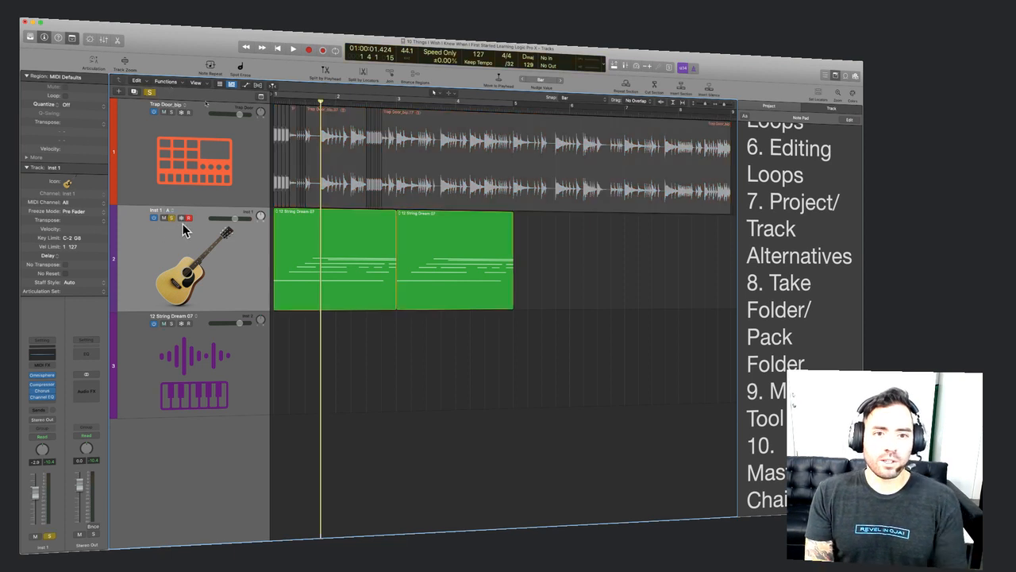
left_click_drag(530, 355, 344, 271)
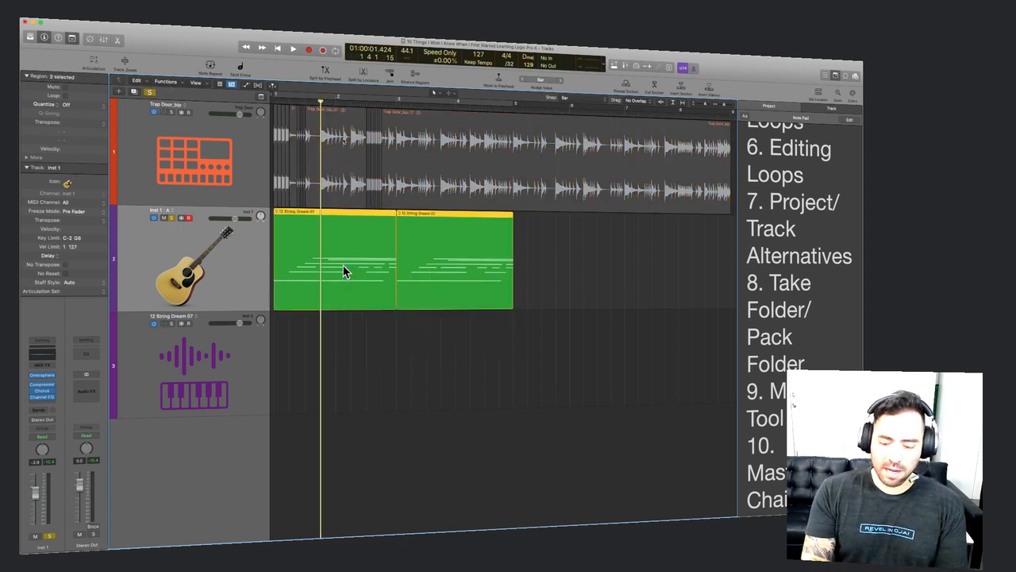
key("space")
left_click_drag(583, 363, 302, 268)
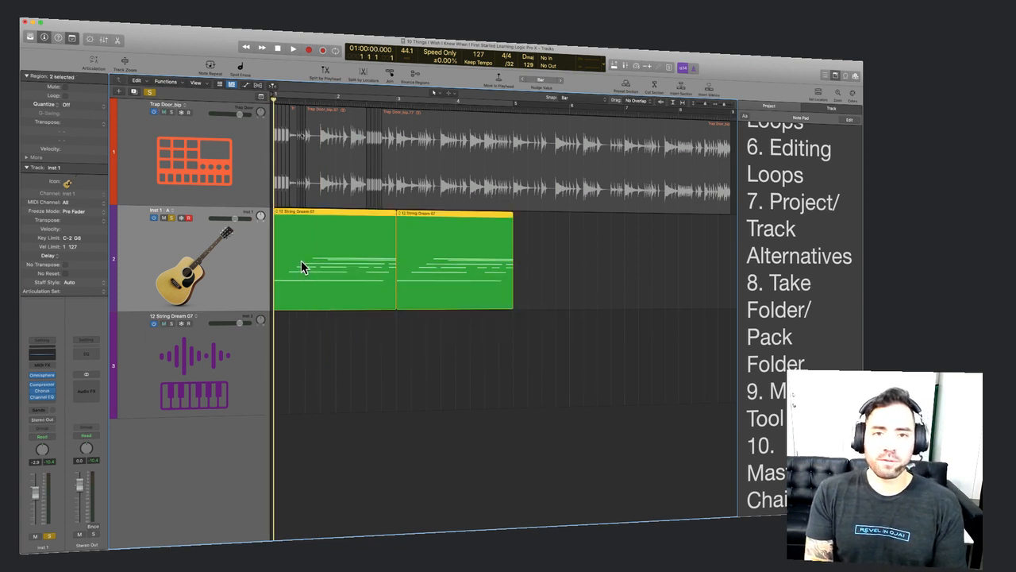
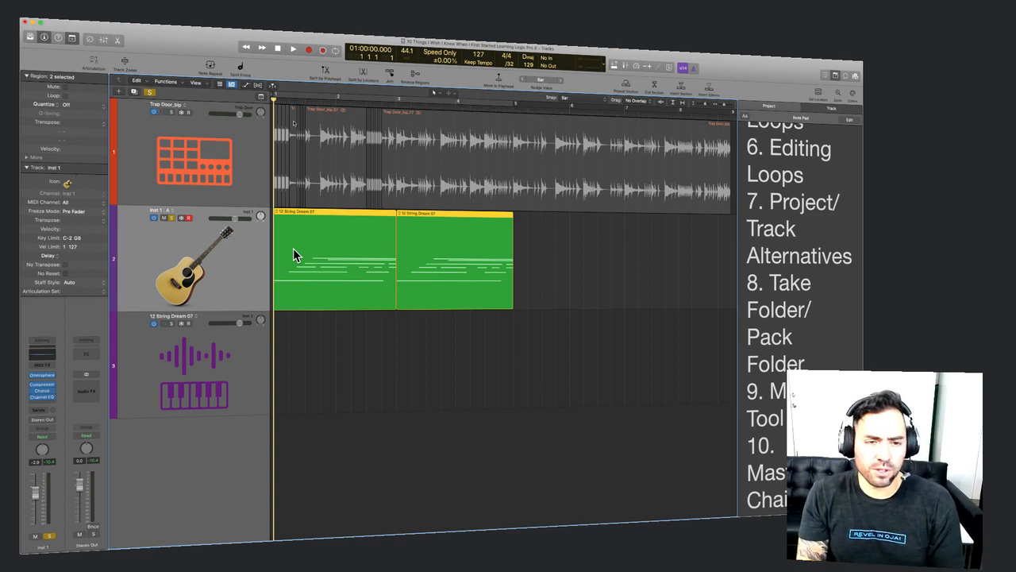
Set overlapping MIDI recordings to Create Take Folder when Cycle is off.
left_click(166, 31)
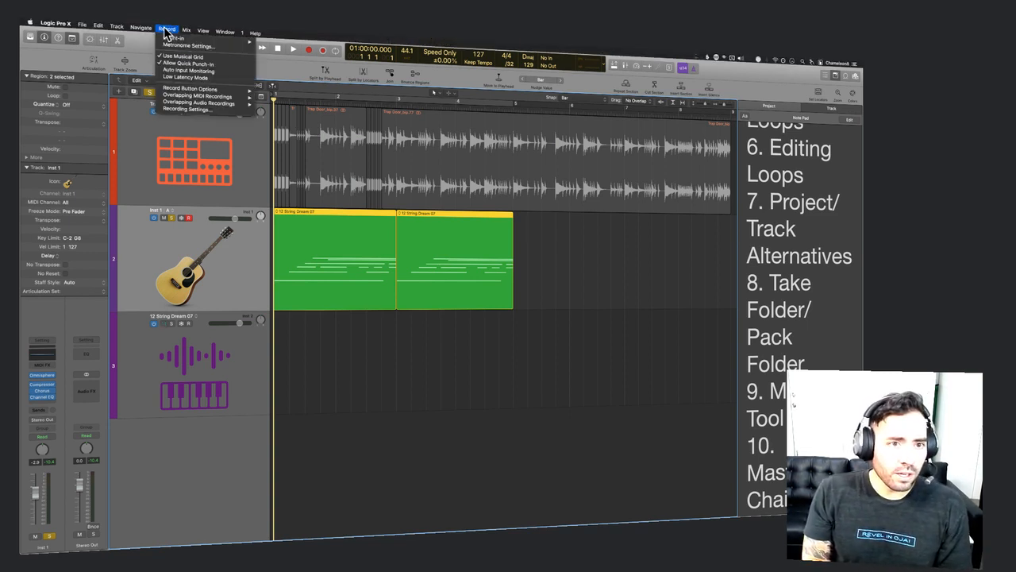
mouse_move(202, 97)
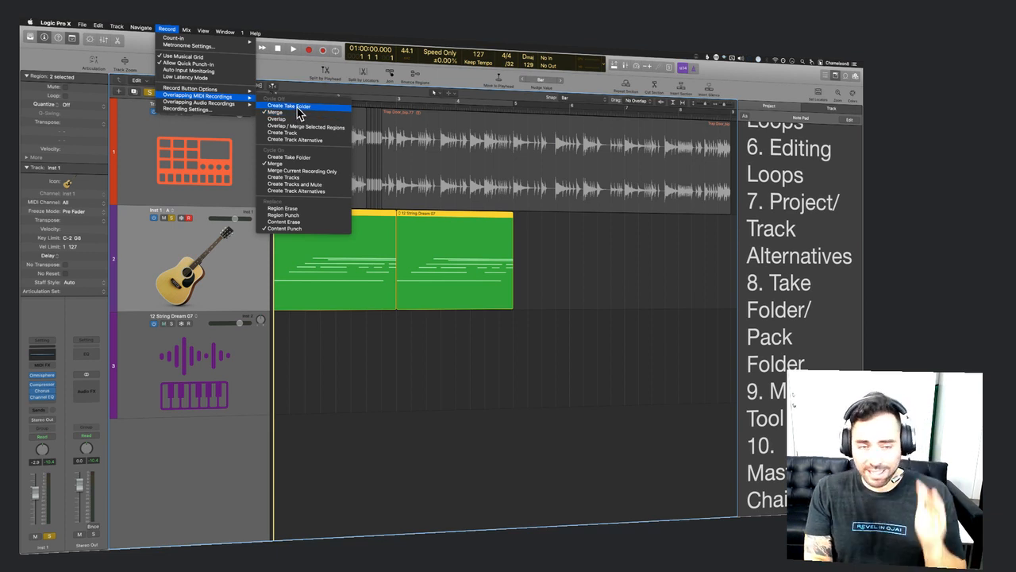
left_click(298, 112)
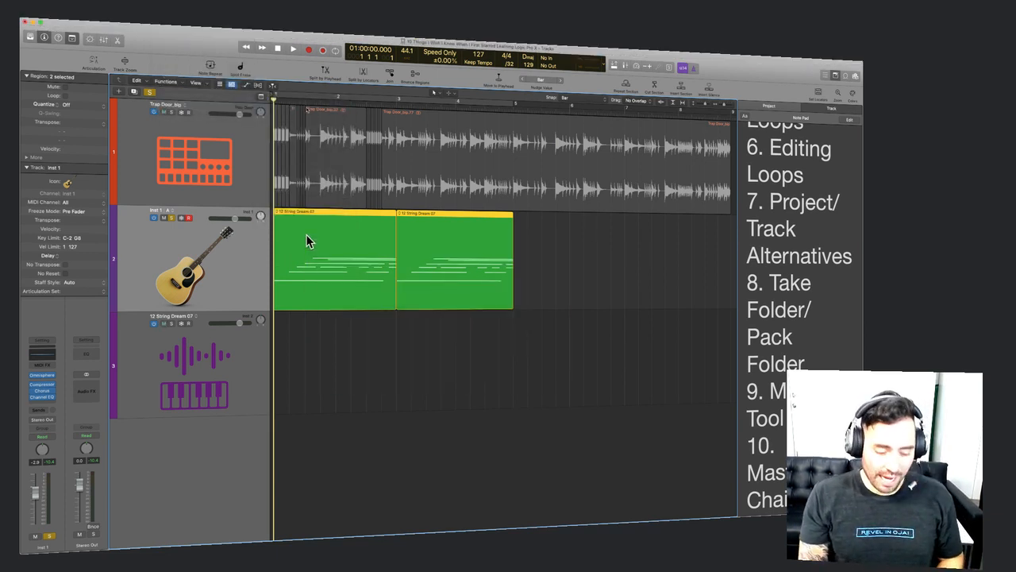
Open Musical Typing and play the notes C, E, G and B on the Inst 1 track.
key("super+k")
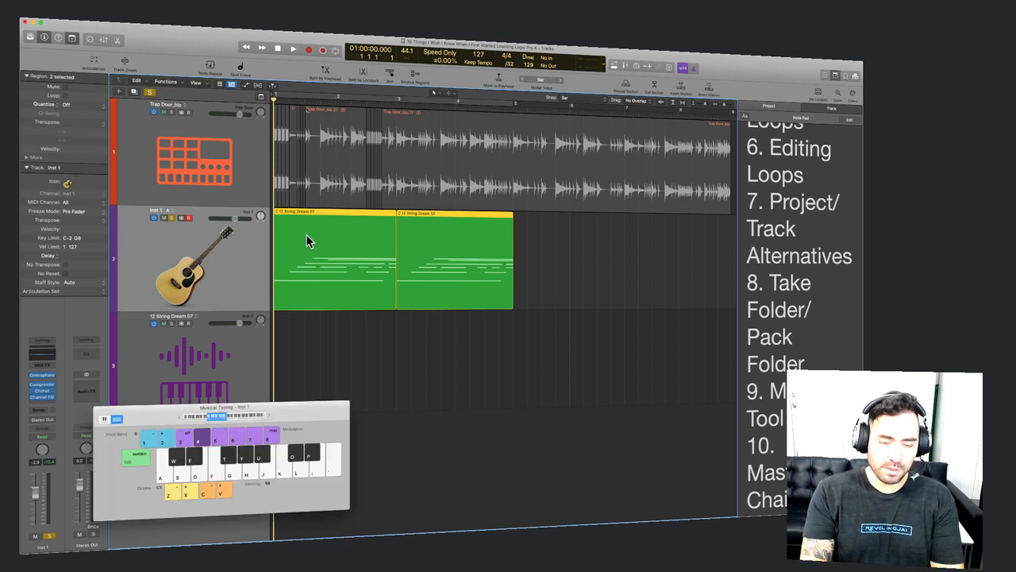
key("a")
key("d")
key("g")
key("j")
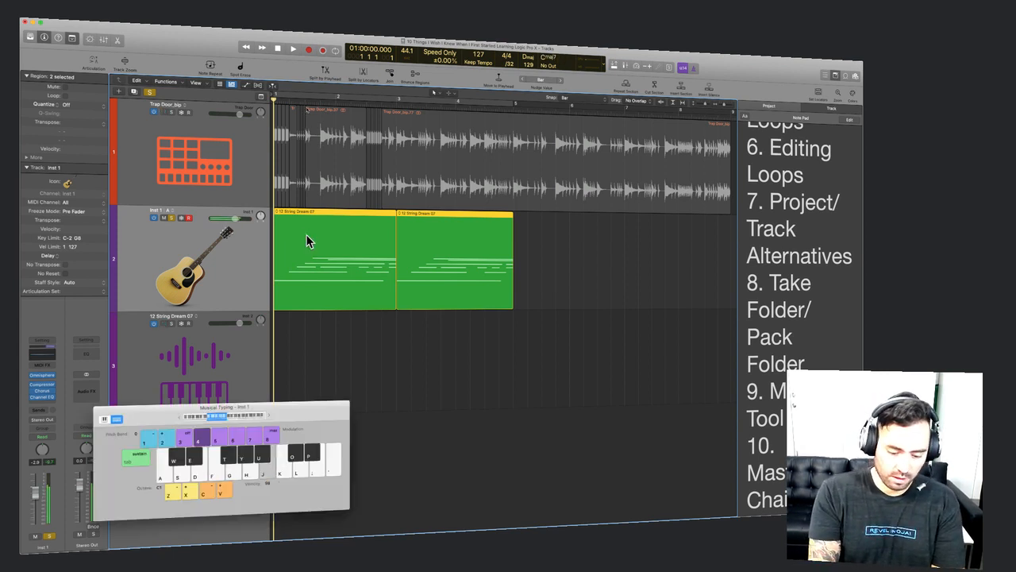
Rehearse chord notes D, E, G and B plus higher notes on the Inst 1 track using Musical Typing.
key("s")
key("d")
key("g")
key("j")
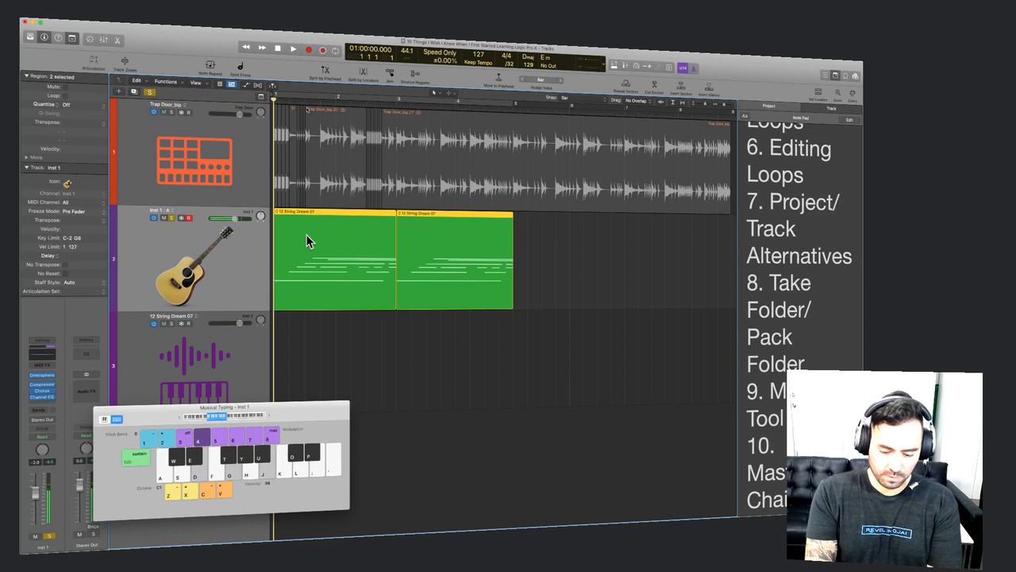
key("g")
key("j")
key("l")
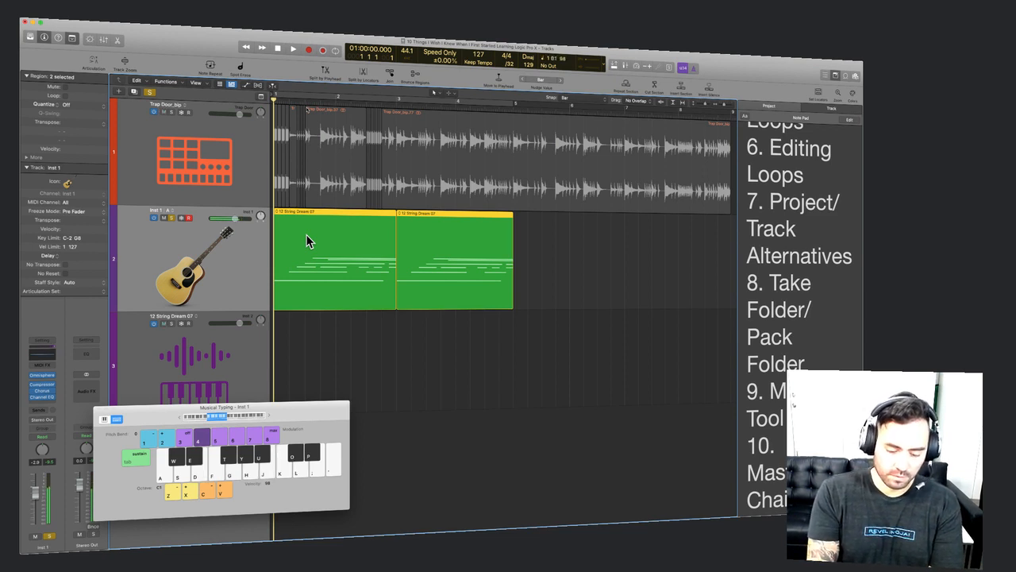
key("j")
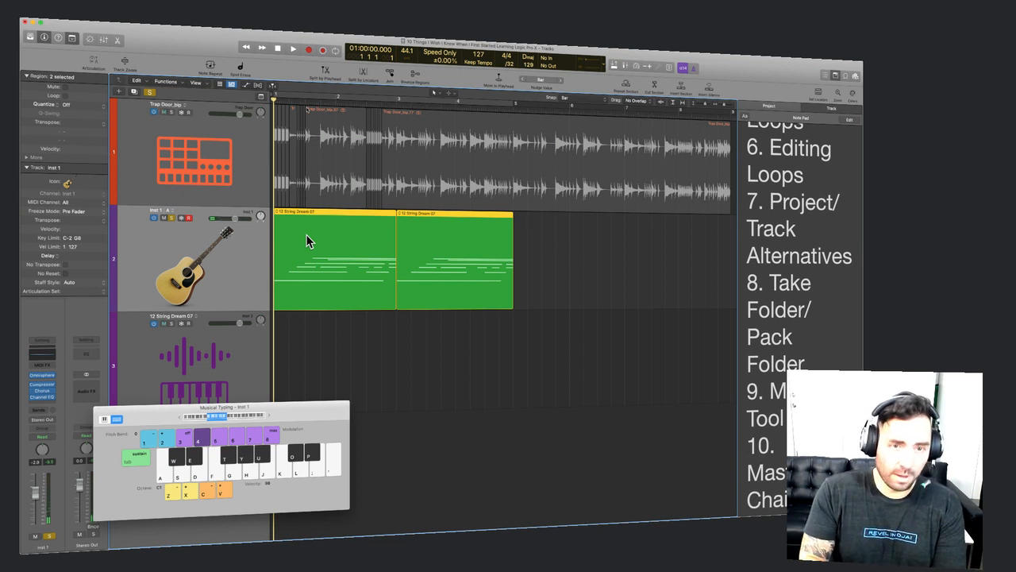
Record a melody of B, C, D and E notes over the existing Inst 1 regions as a new take, and stop near bar 5.
left_click(309, 50)
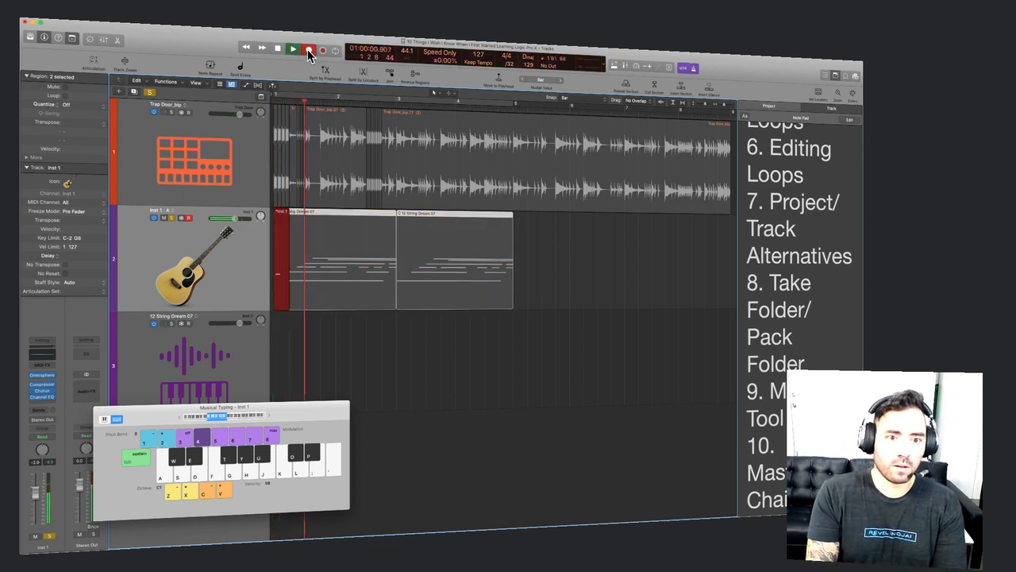
key("k")
key("j")
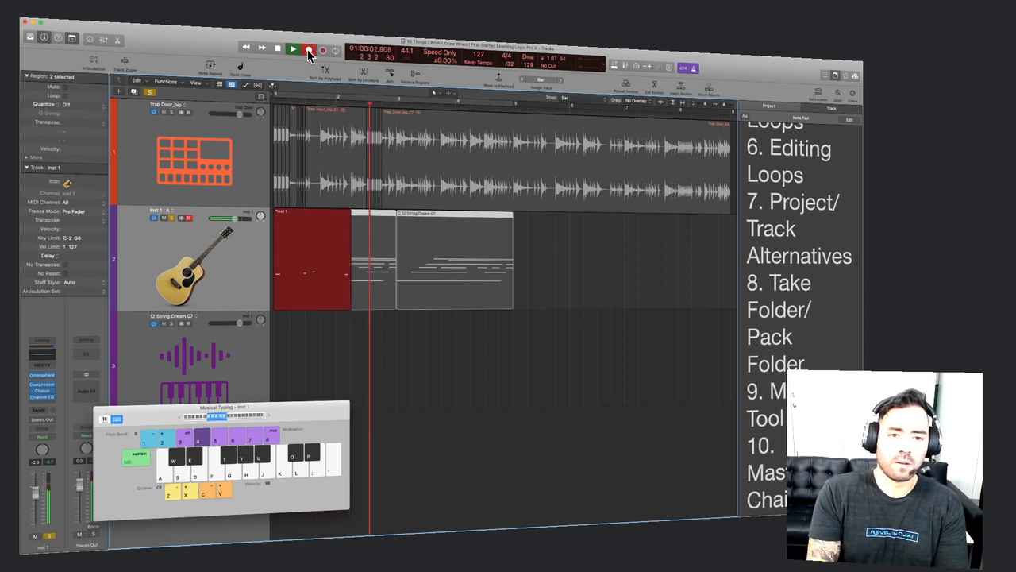
key("l")
key("k")
key("j")
key("j")
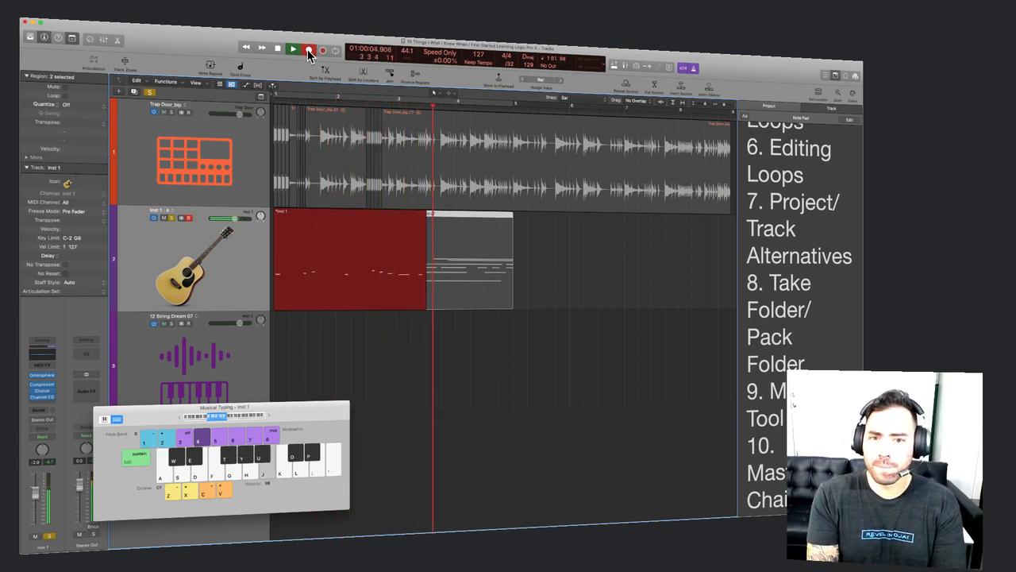
key("j")
key("k")
key("l")
key("semicolon")
key("l")
key("k")
key("j")
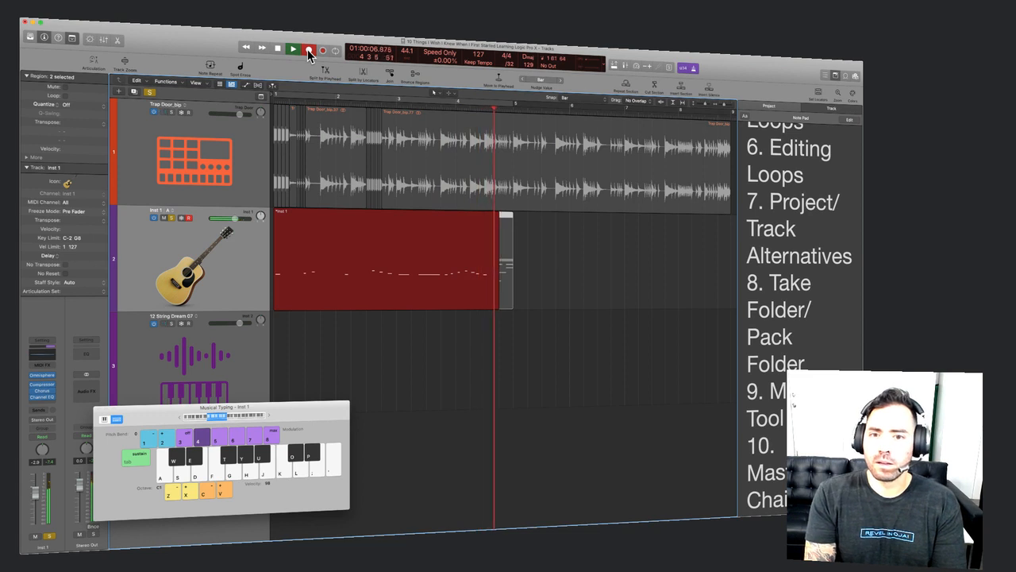
key("space")
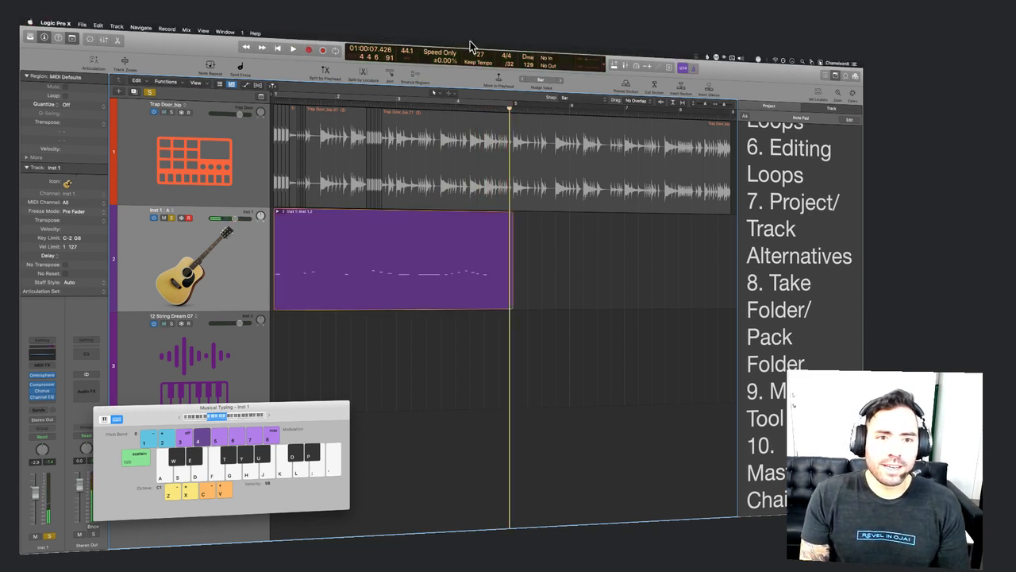
Switch the Inst 1 take folder to the take Inst 1.1 and close Musical Typing.
left_click(292, 214)
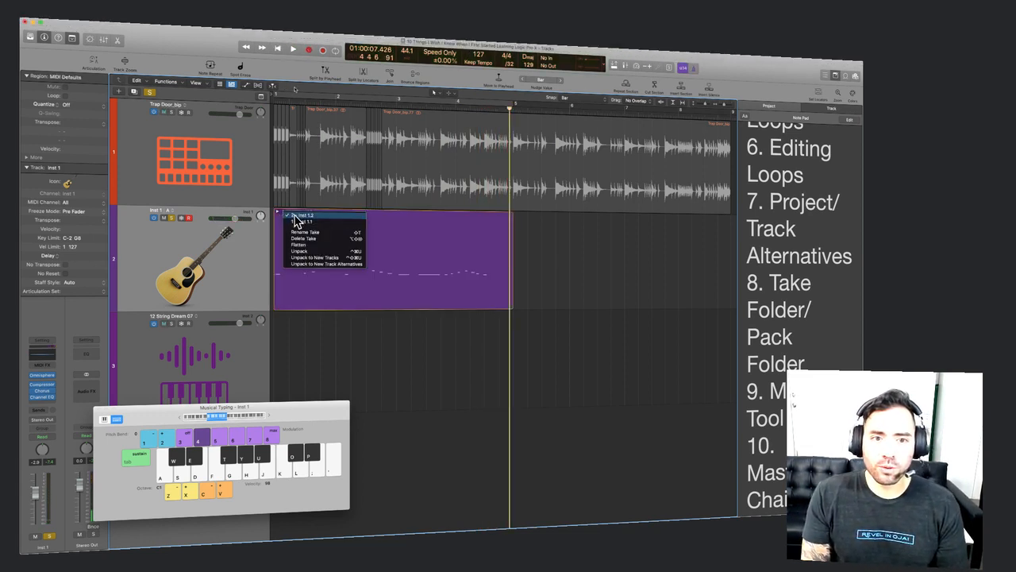
left_click(300, 222)
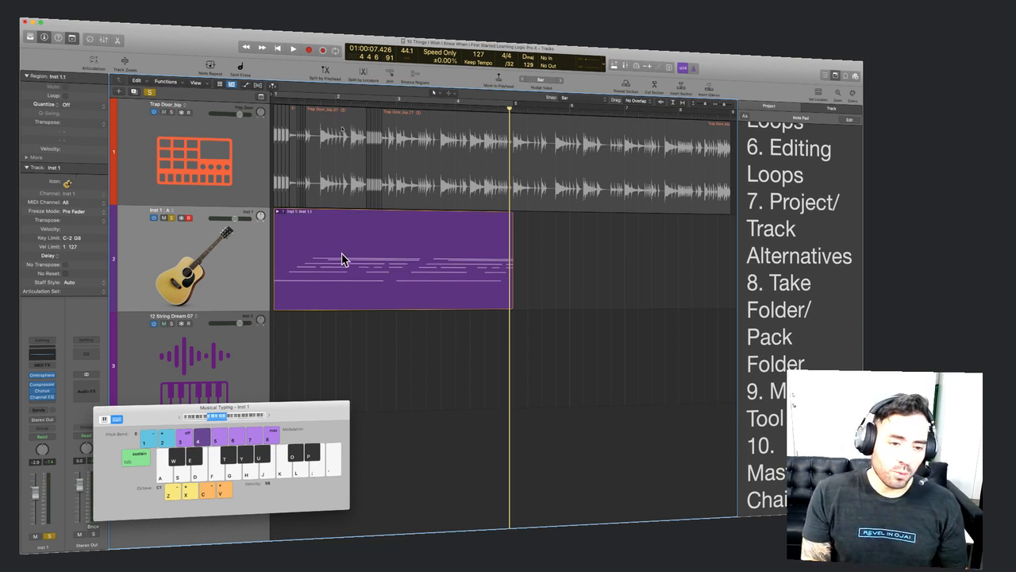
left_click(173, 210)
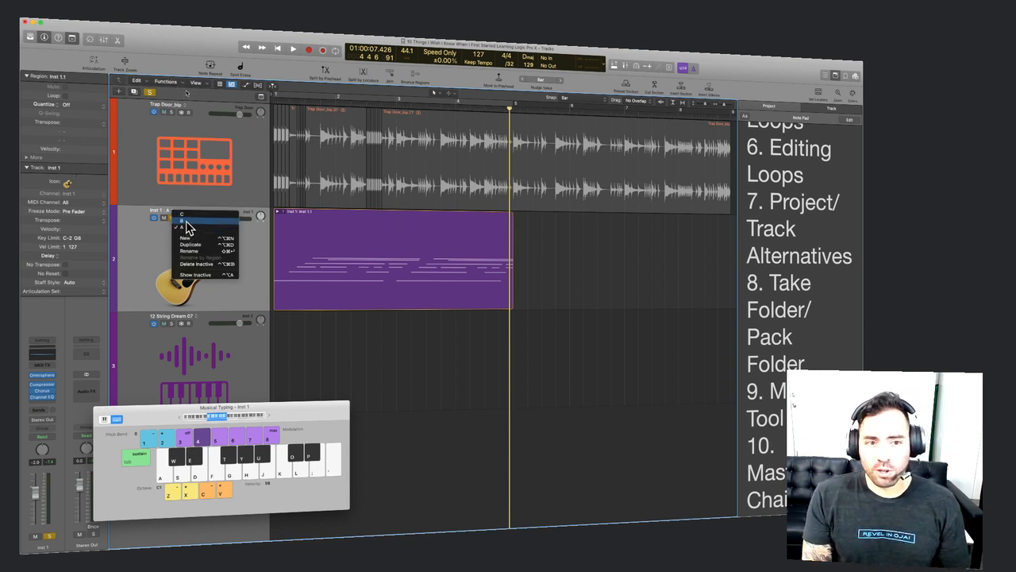
left_click(96, 410)
left_click(96, 408)
left_click(428, 340)
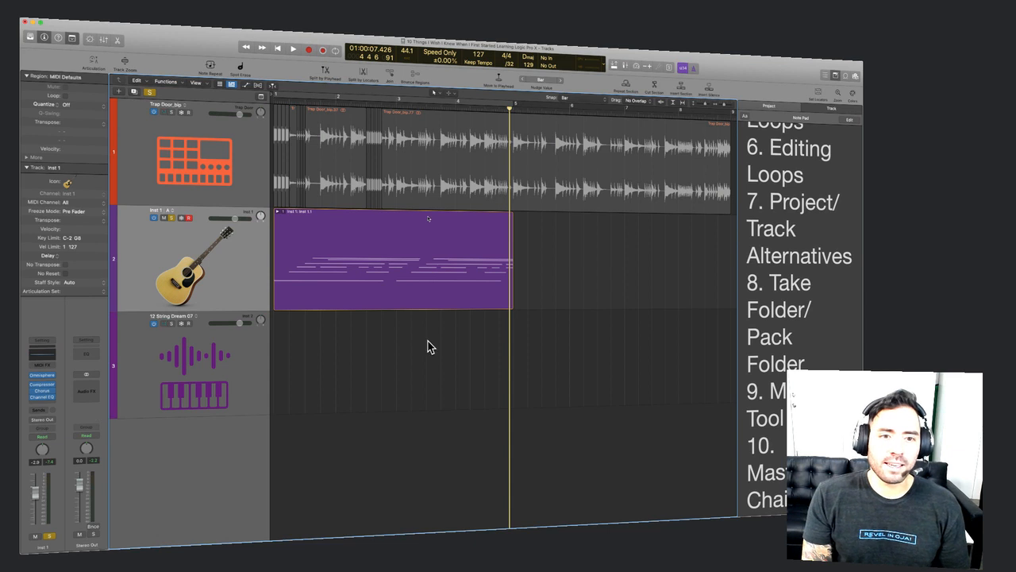
Expand the Inst 1 take folder and alternate between its two takes, leaving Inst 1.2 active.
left_click(278, 214)
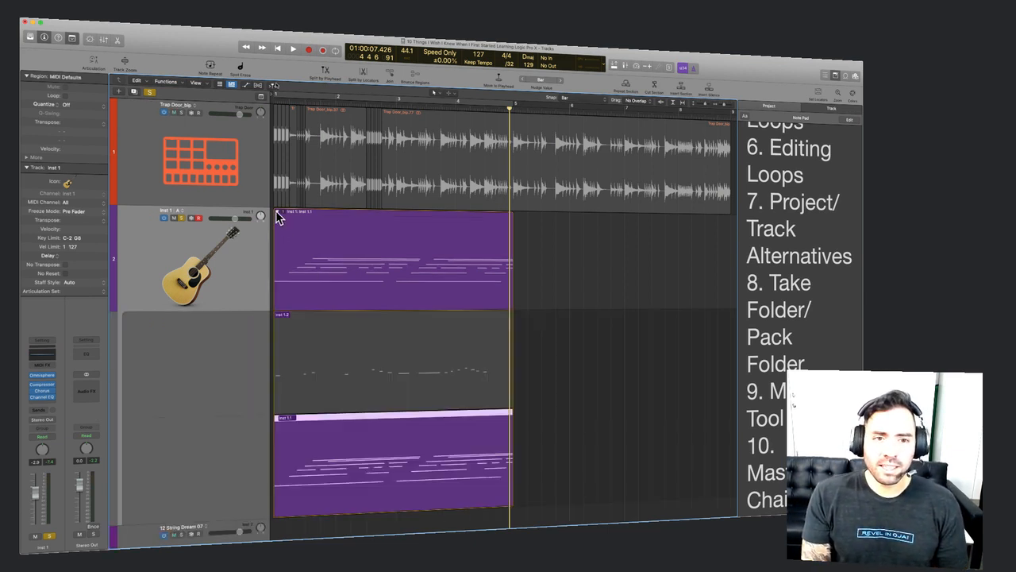
left_click(338, 403)
left_click(355, 494)
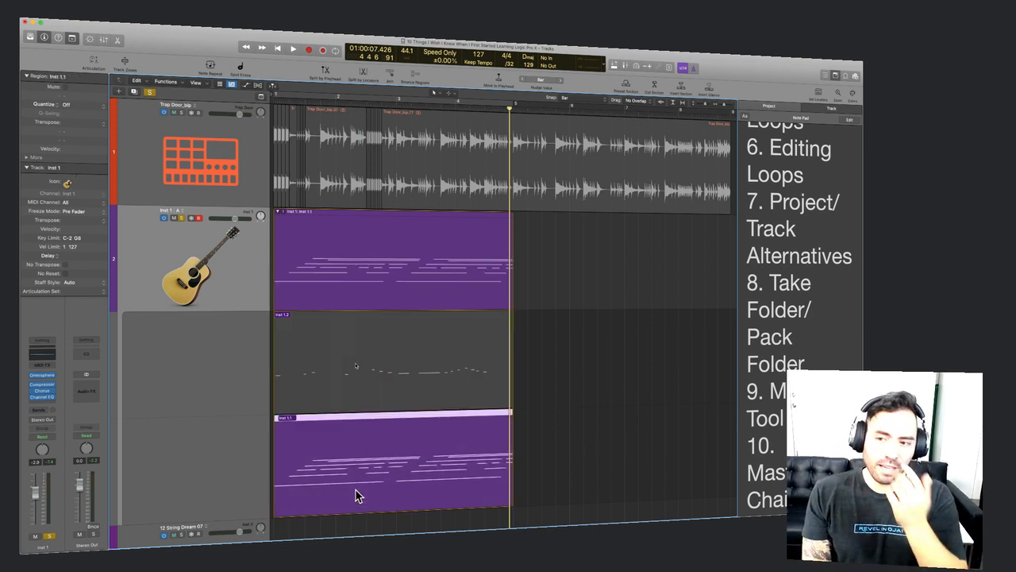
left_click(353, 397)
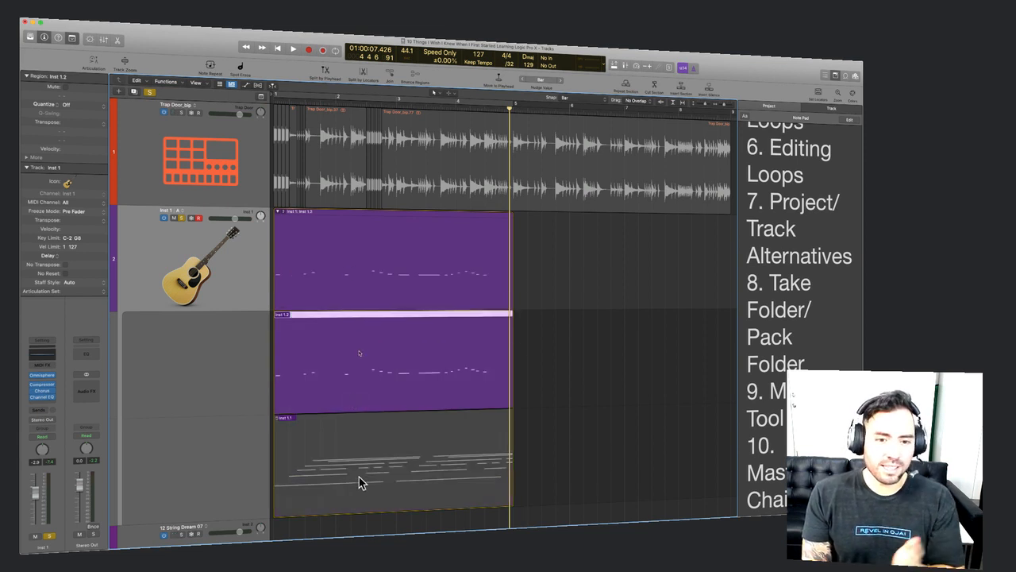
left_click(359, 477)
left_click(356, 404)
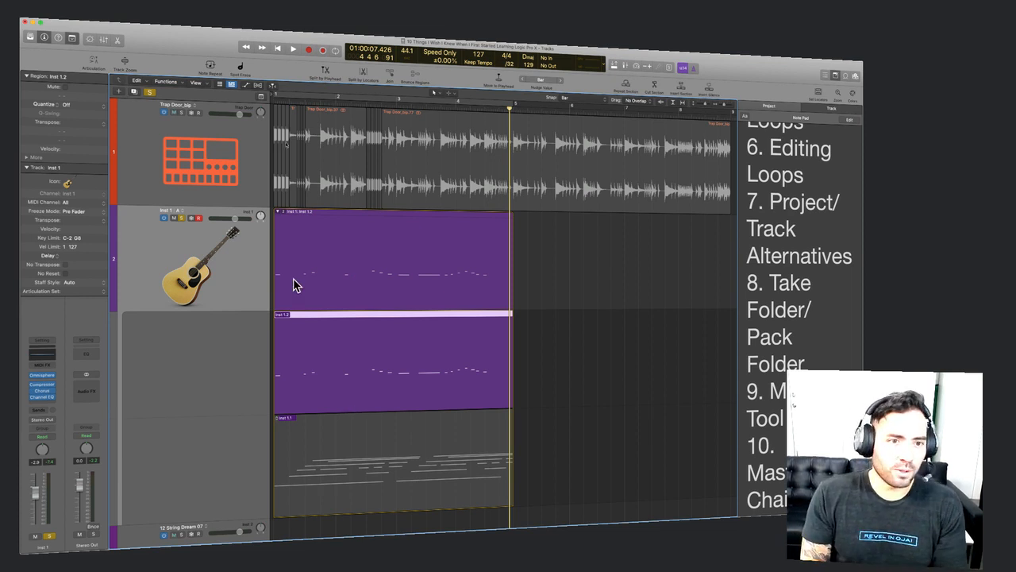
Unsolo the Inst 1 track, collapse its take folder and select the folder.
left_click(180, 217)
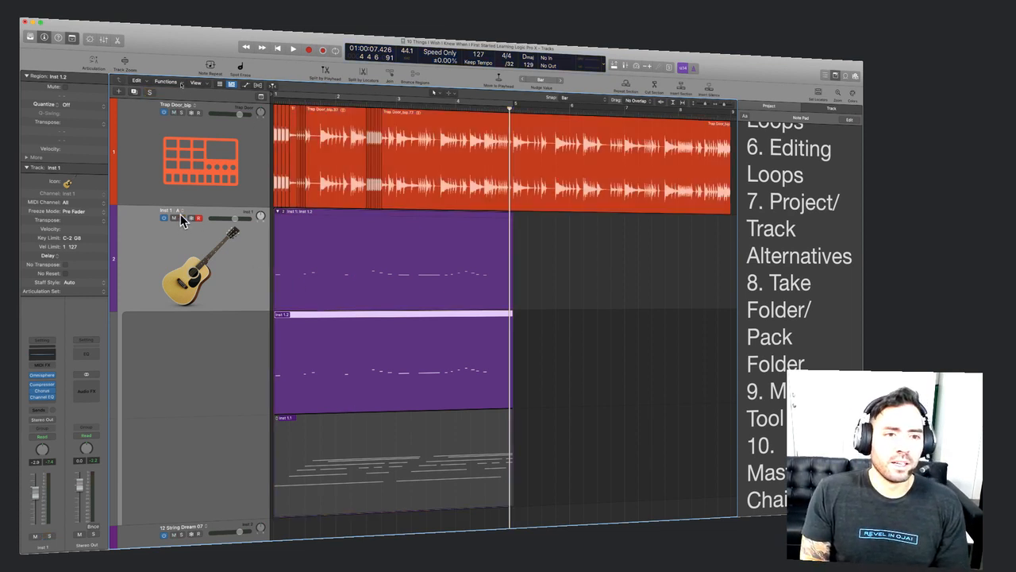
left_click(277, 212)
left_click(311, 251)
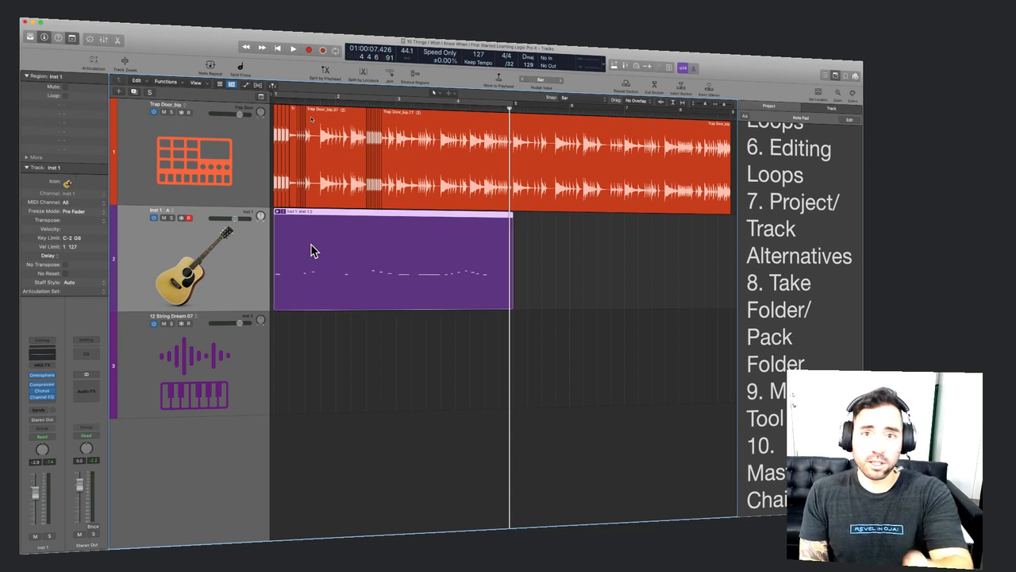
Compare the Inst 1 track alternatives by switching to alternative B and back to A.
left_click(170, 212)
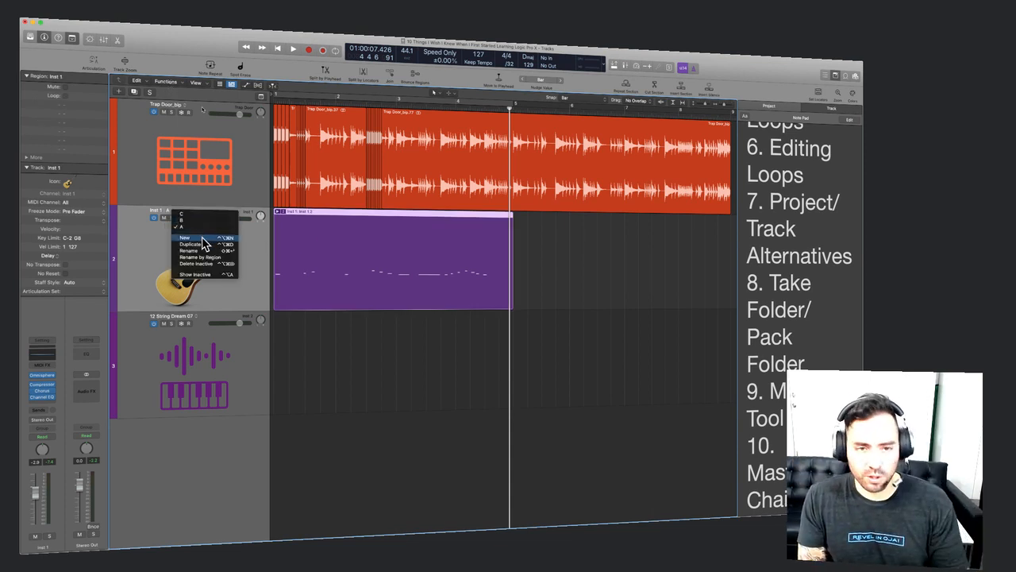
left_click(244, 276)
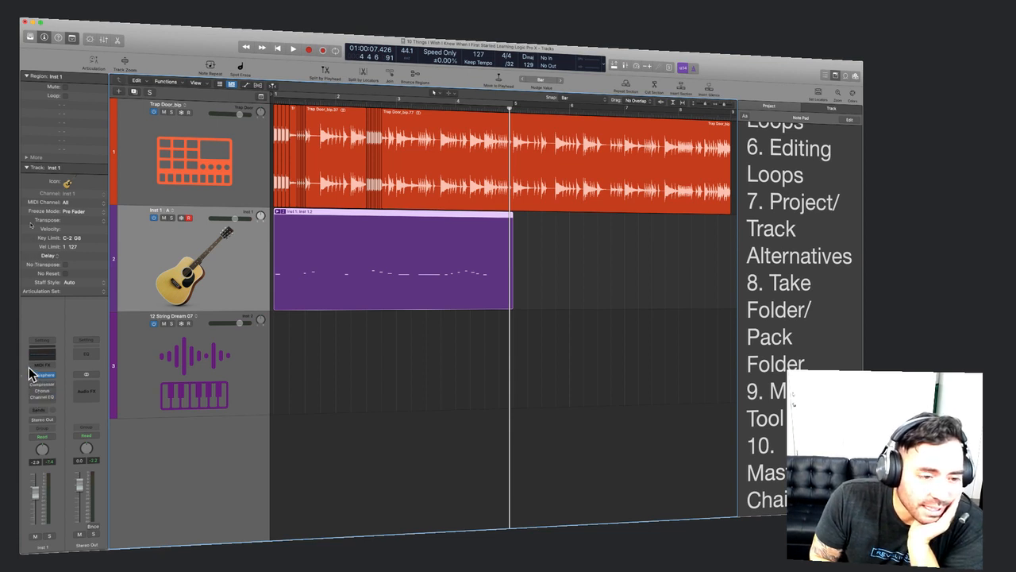
left_click(169, 212)
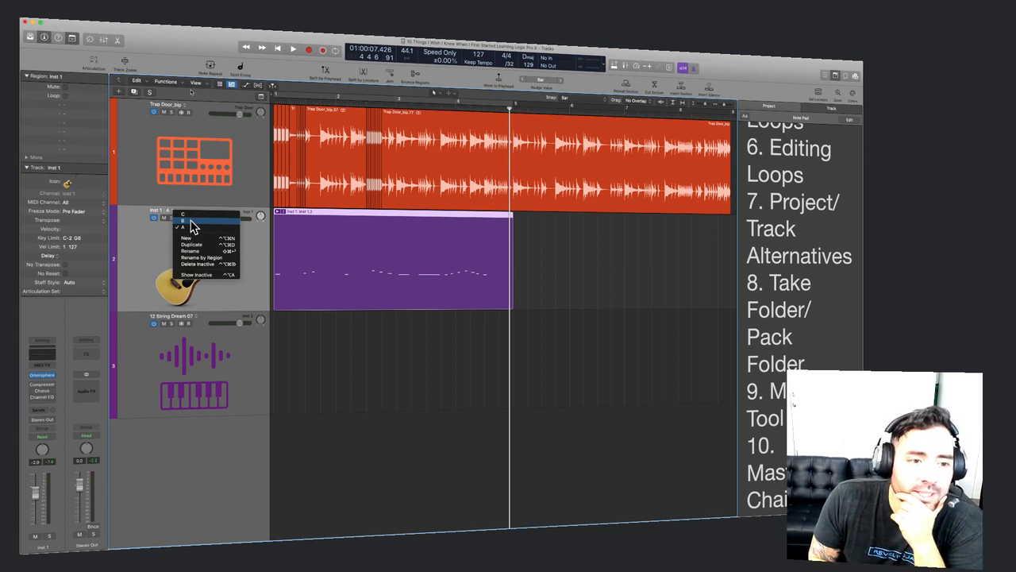
left_click(190, 221)
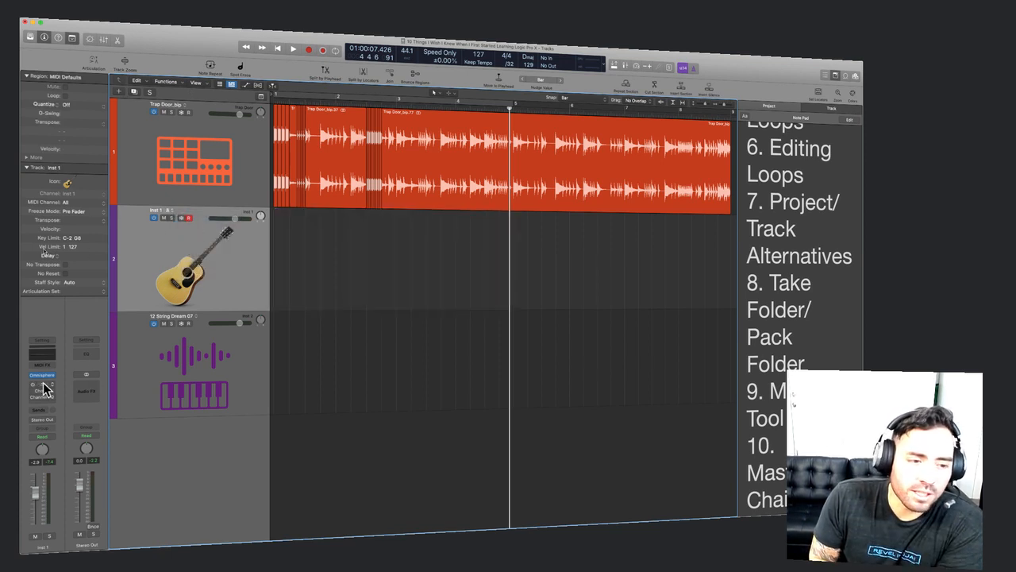
left_click(169, 212)
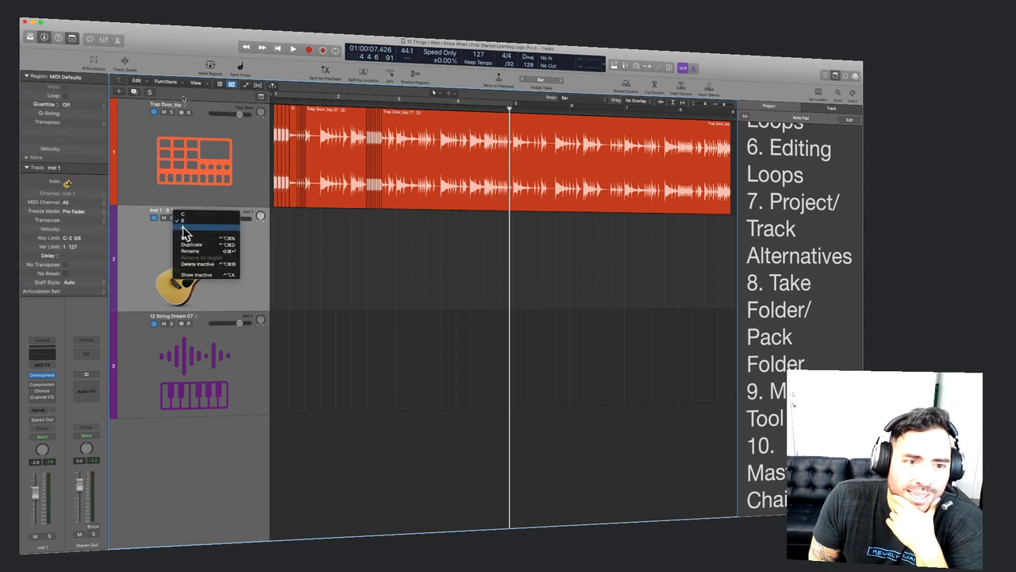
left_click(183, 226)
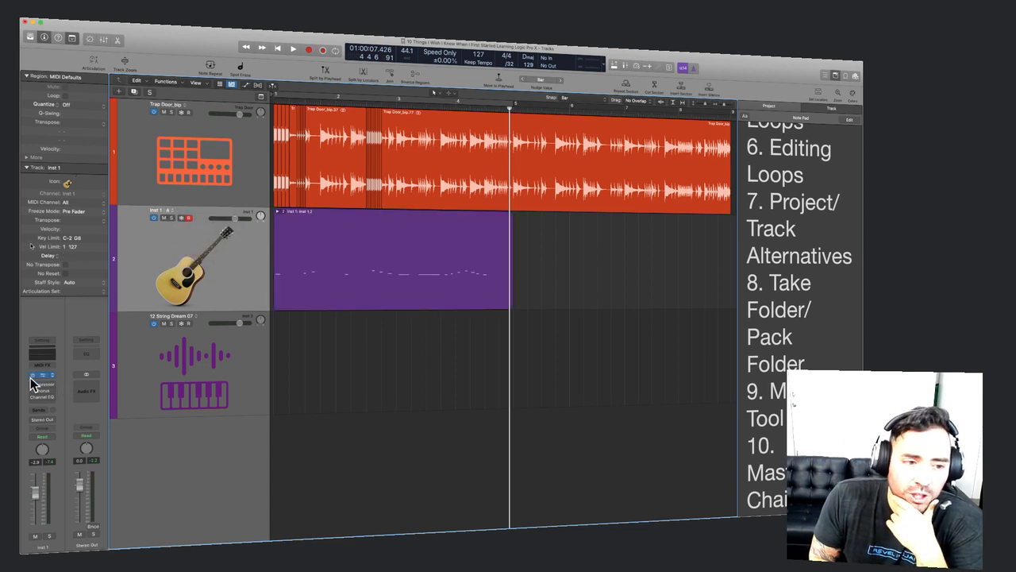
Highlight the Take Folder/Pack Folder topic in the project notes, and hide the Note Pad.
left_click(388, 271)
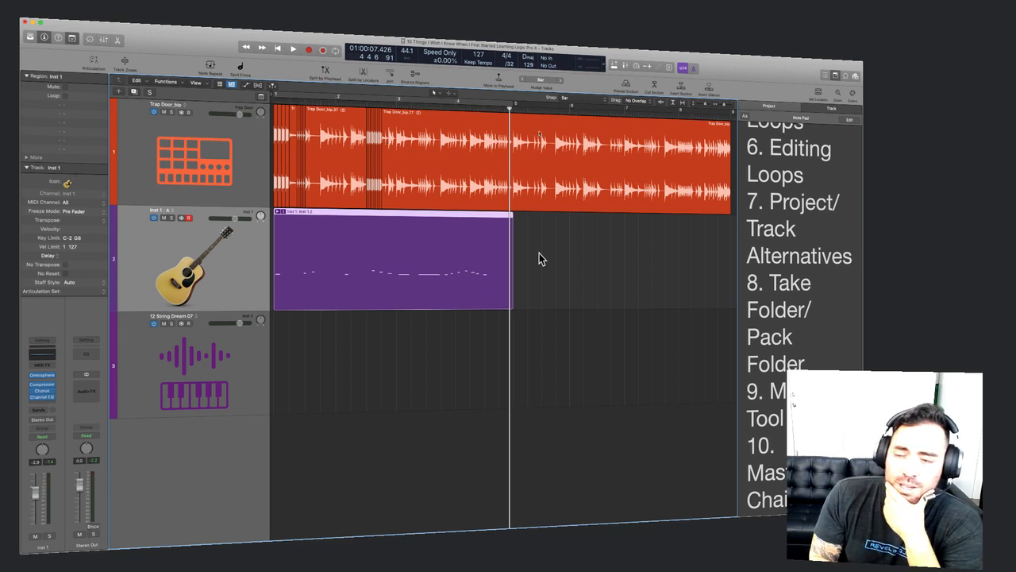
left_click(776, 282)
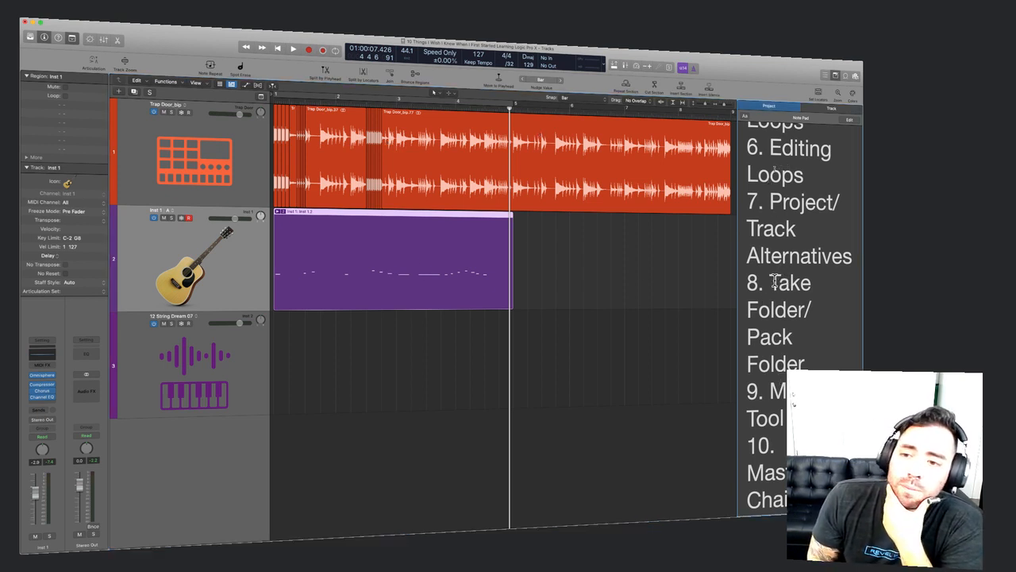
left_click_drag(775, 283, 826, 357)
left_click(674, 355)
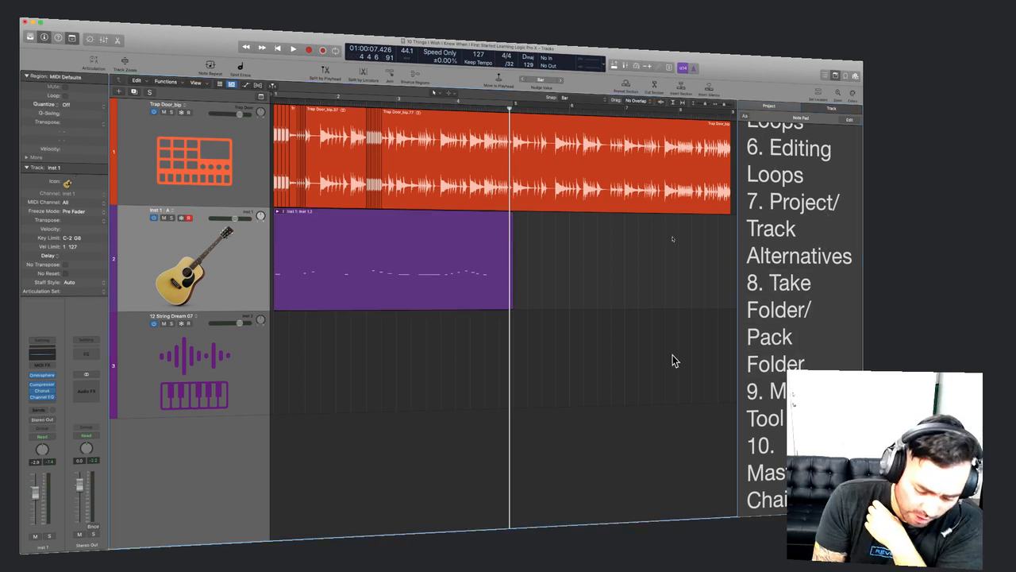
key("alt+super+p")
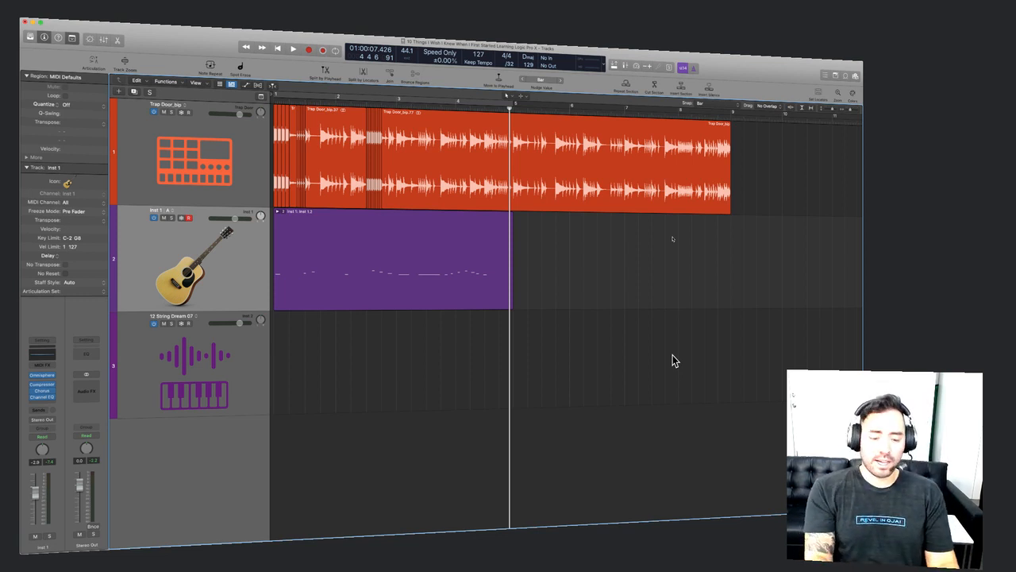
Create 100 new audio tracks with no input and Output 1 + 2.
key("alt+super+n")
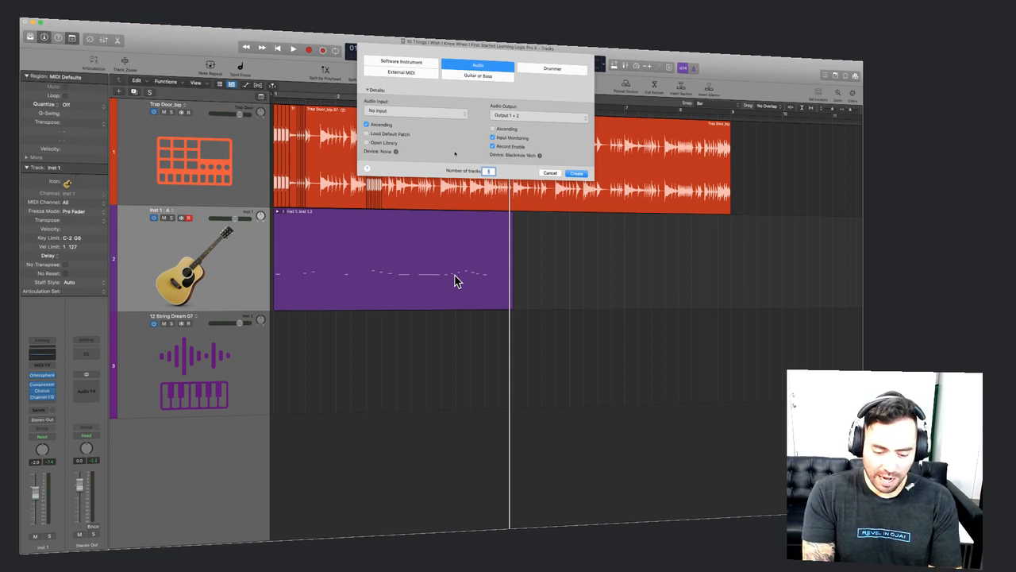
type("999")
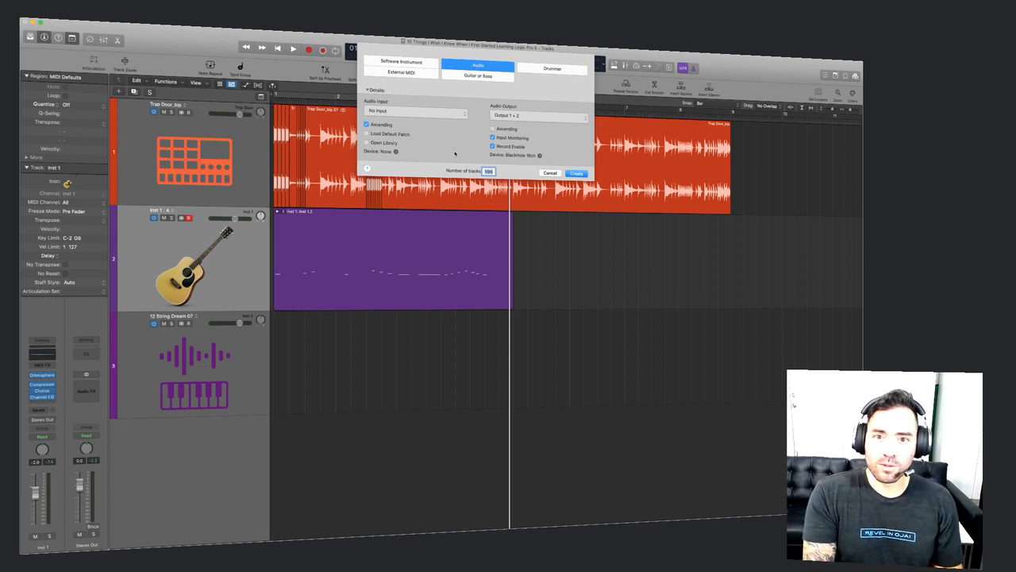
type("1")
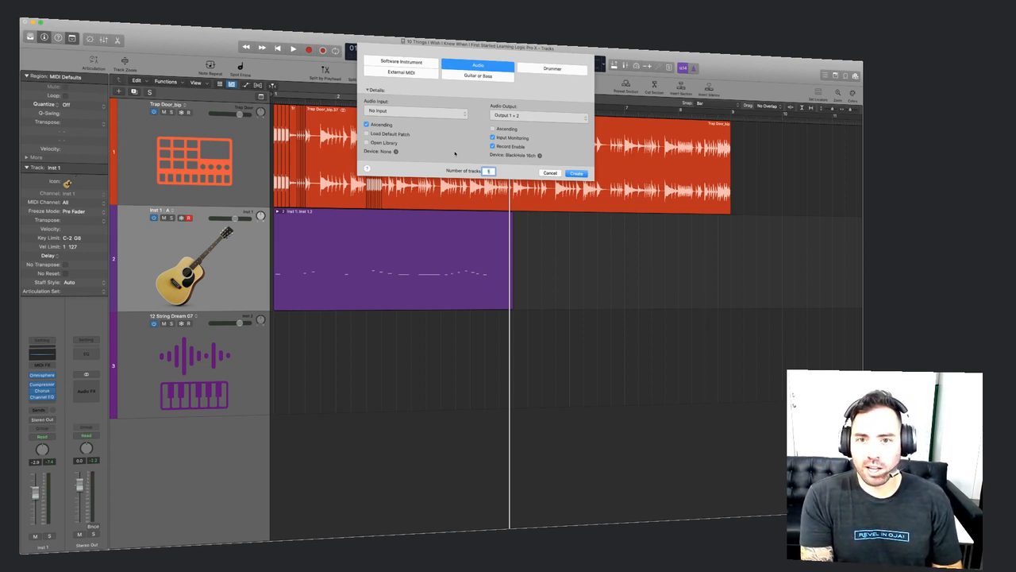
type("00")
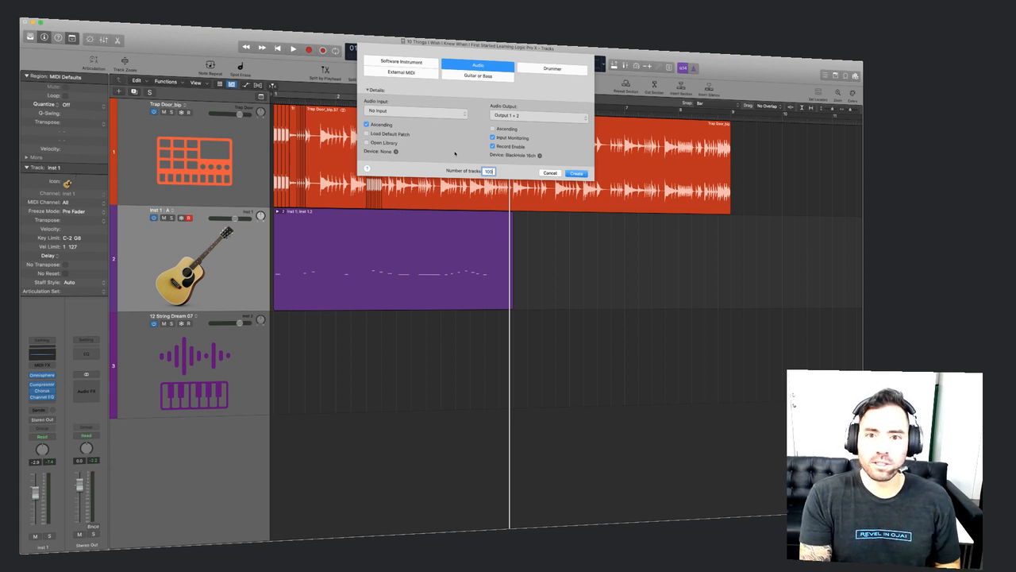
key("Escape")
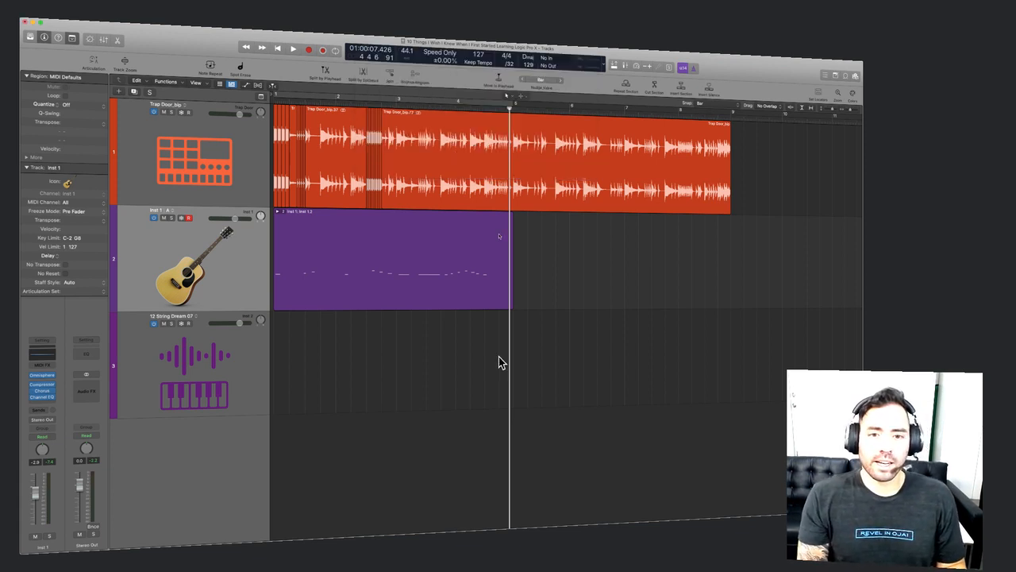
scroll(499, 357, "down", 10)
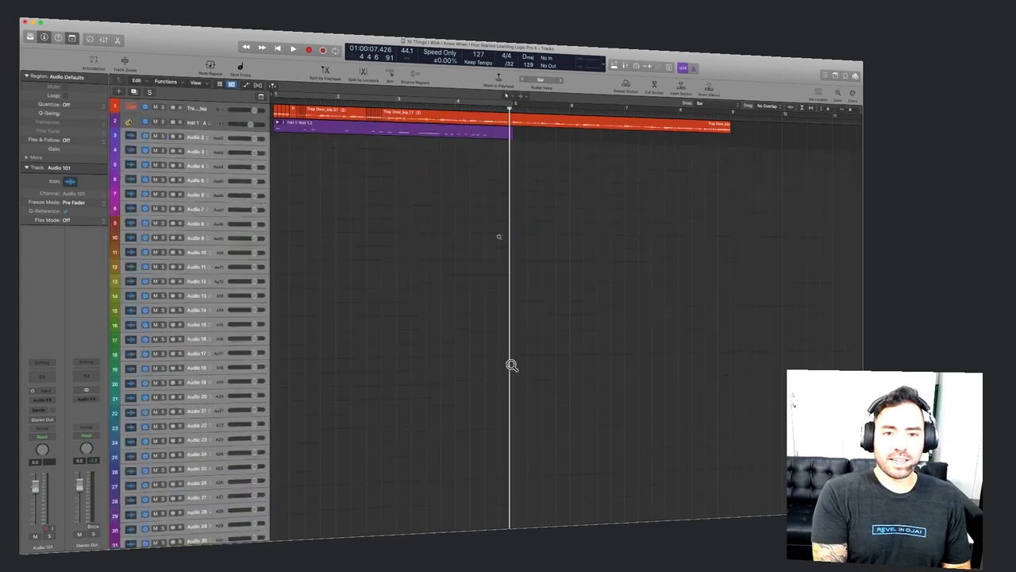
scroll(499, 357, "up", 6)
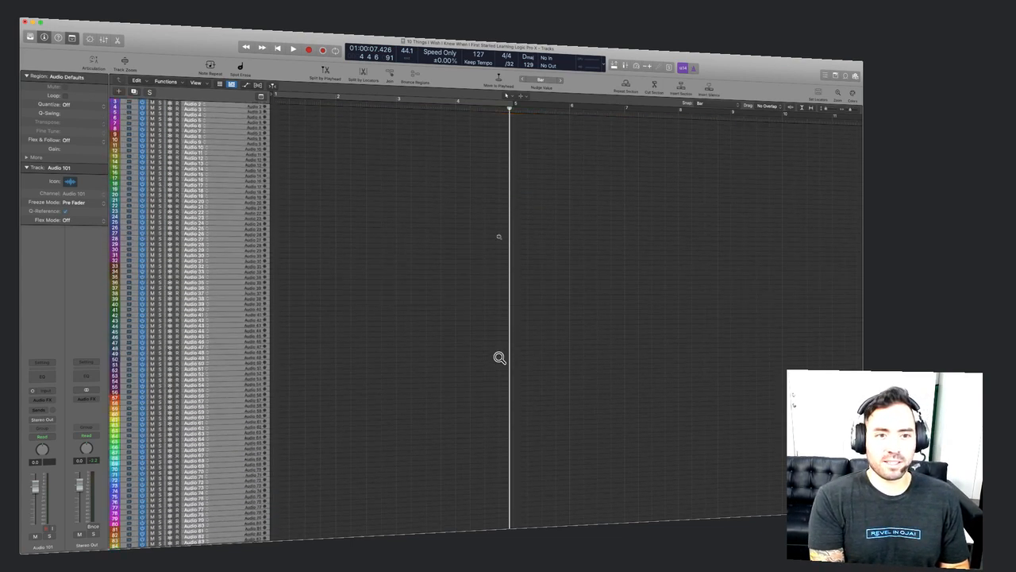
Return to the first tracks at a readable size and show the project's Note Pad.
scroll(499, 357, "up", 10)
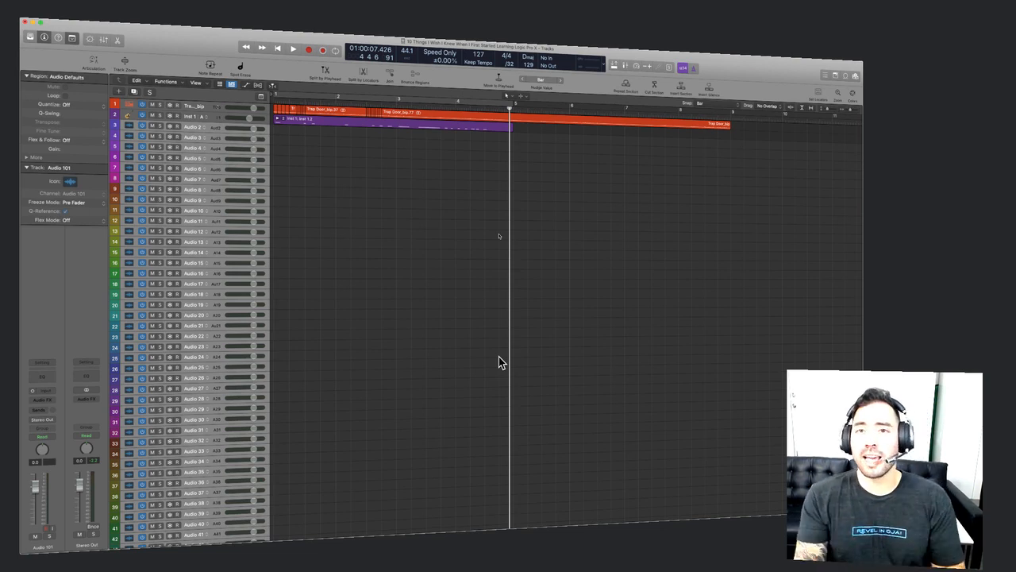
scroll(498, 357, "up", 3)
scroll(499, 357, "up", 8)
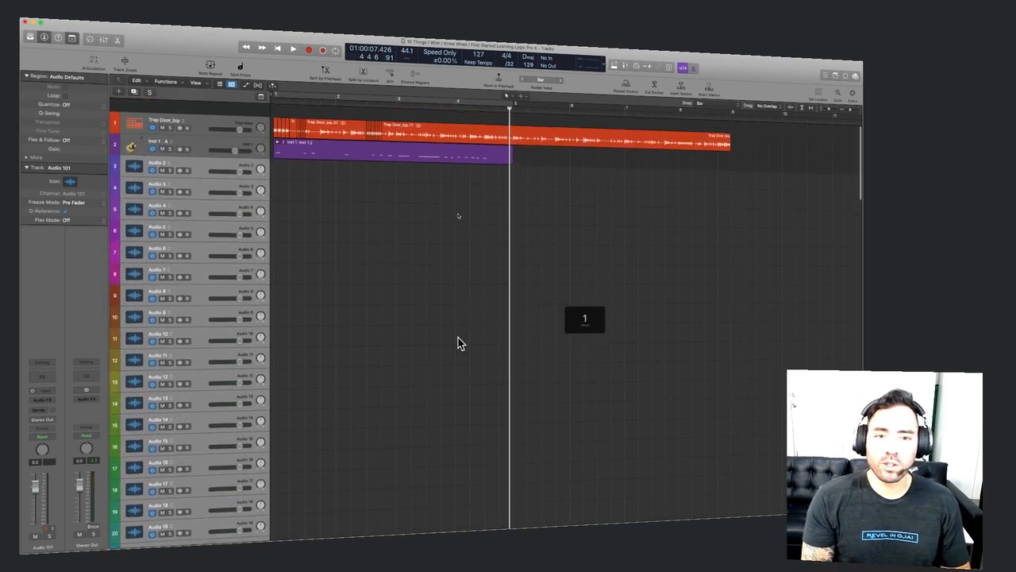
key("alt+super+p")
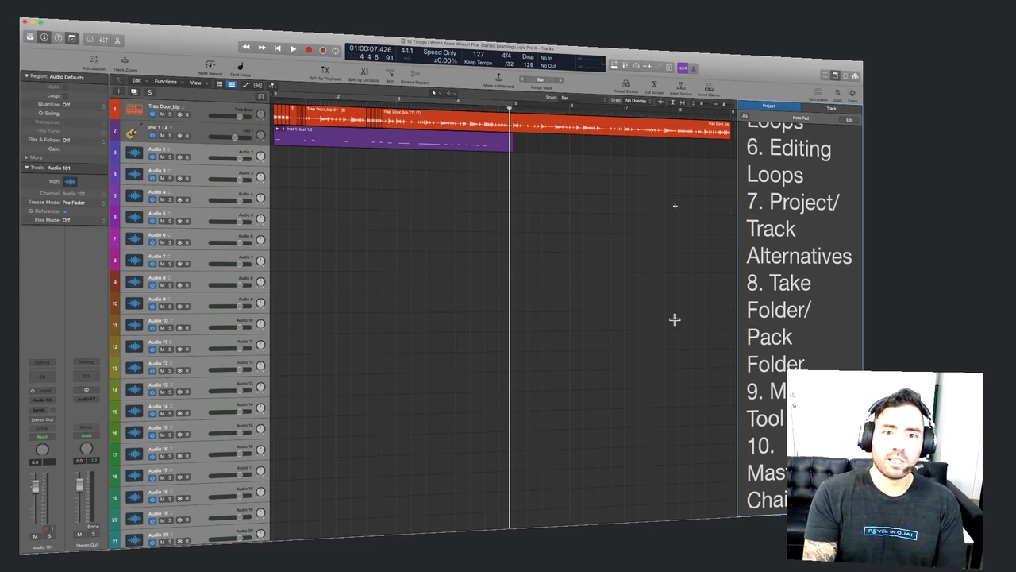
key("super+o")
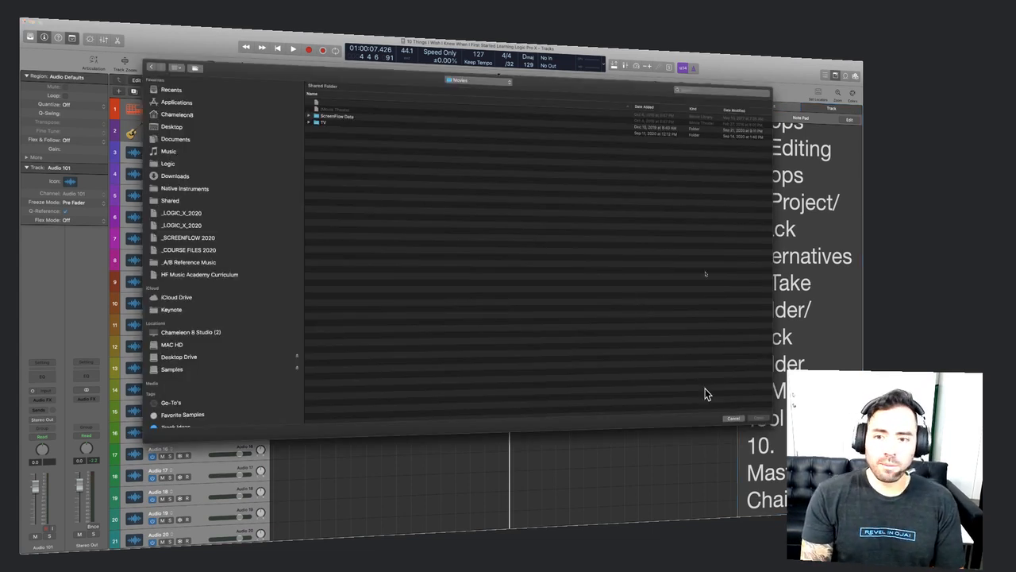
left_click(734, 419)
Flatten the take folder on the Inst 1 track.
left_click(392, 149)
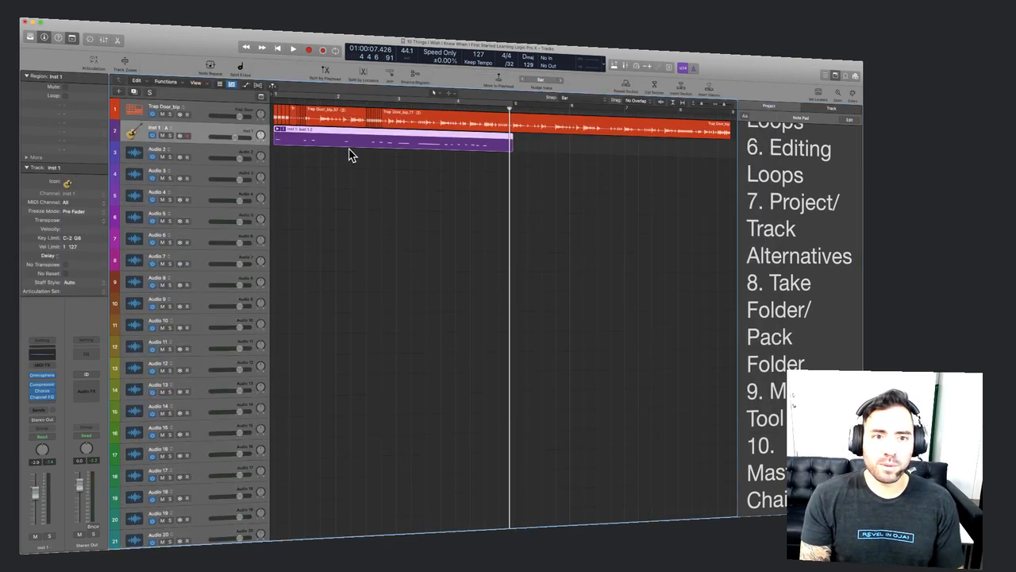
left_click(283, 132)
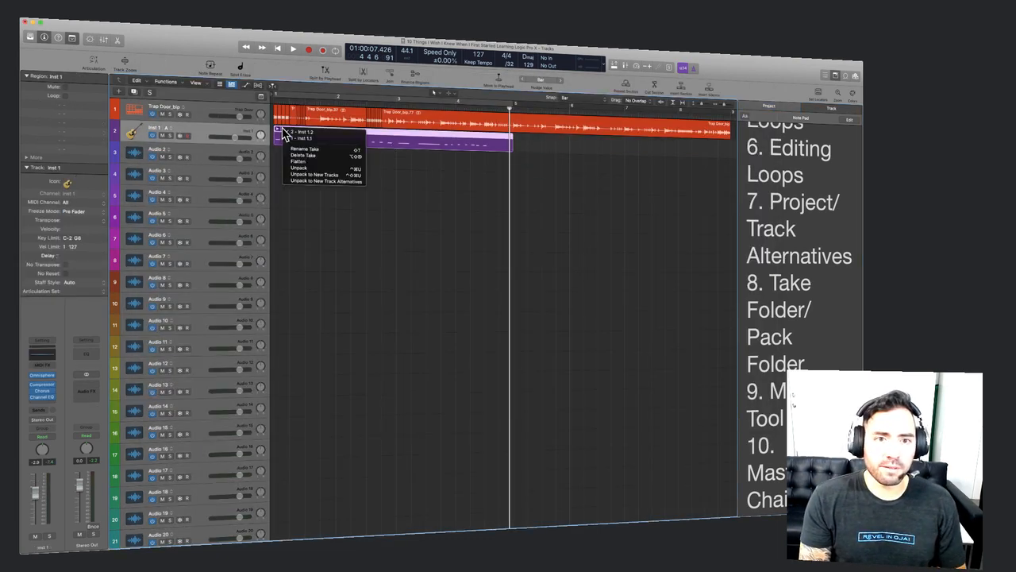
left_click(314, 162)
left_click(339, 141)
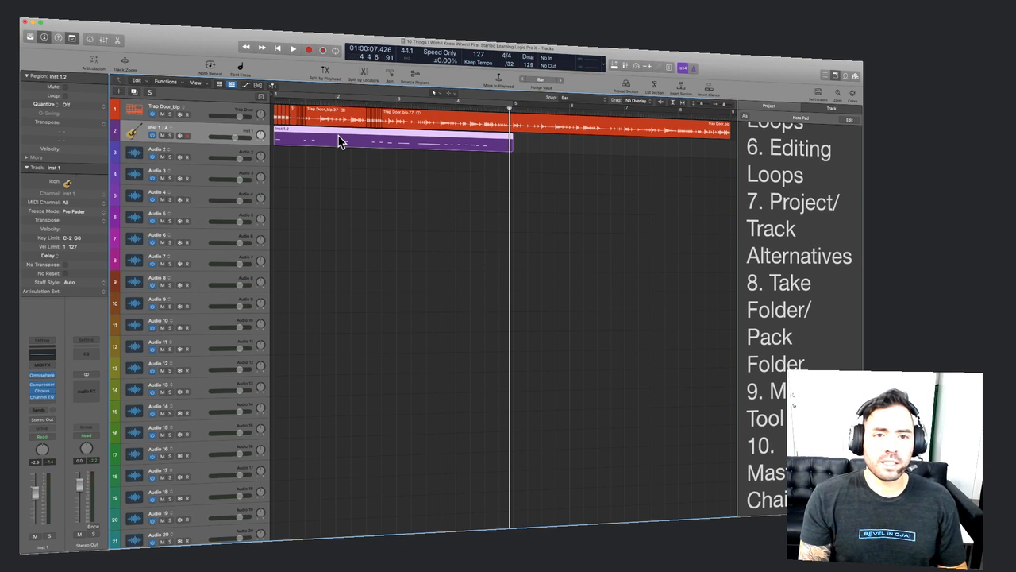
Pack the flattened MIDI region on the Inst 1 track into a folder.
right_click(338, 141)
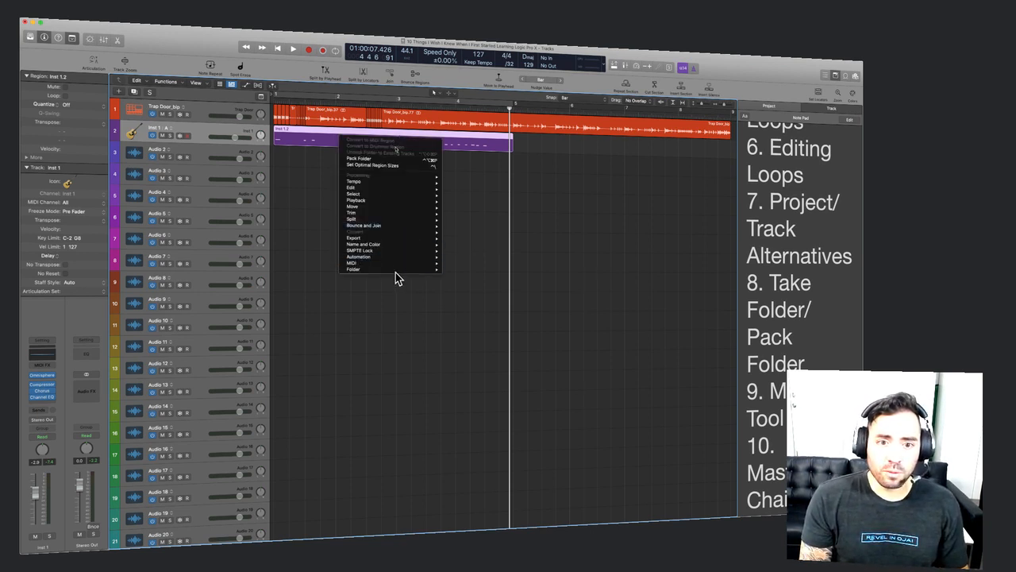
mouse_move(397, 271)
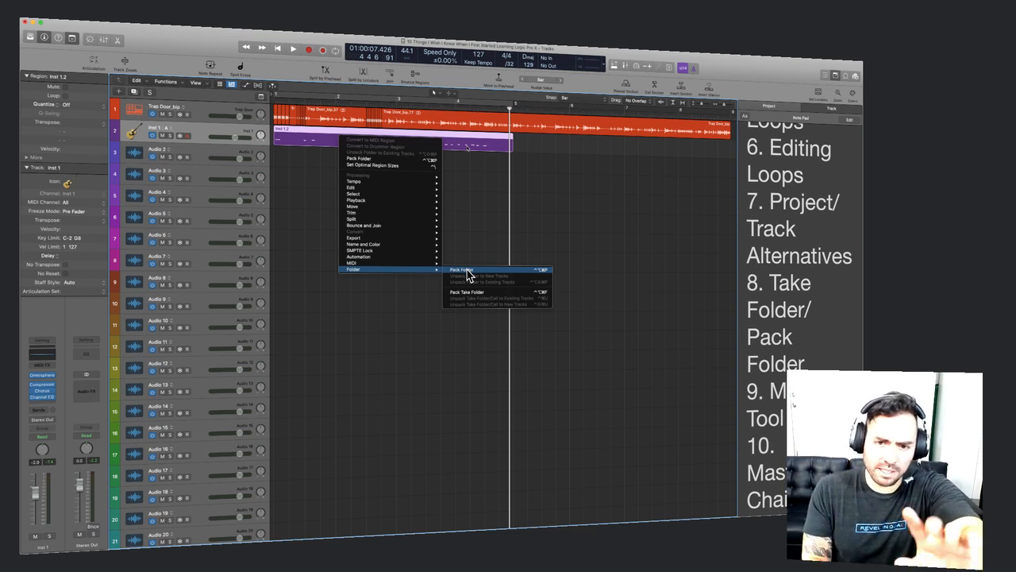
left_click(466, 274)
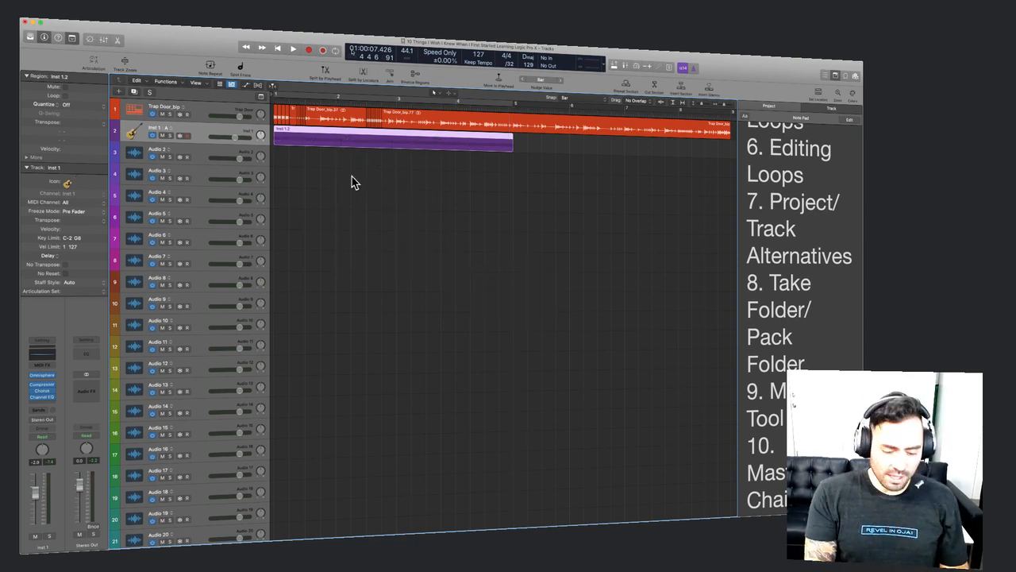
Open the packed folder on the Inst 1 track to show the MIDI region it contains.
key("super+Down")
key("super+Down")
key("super+Down")
key("super+Down")
key("super+Down")
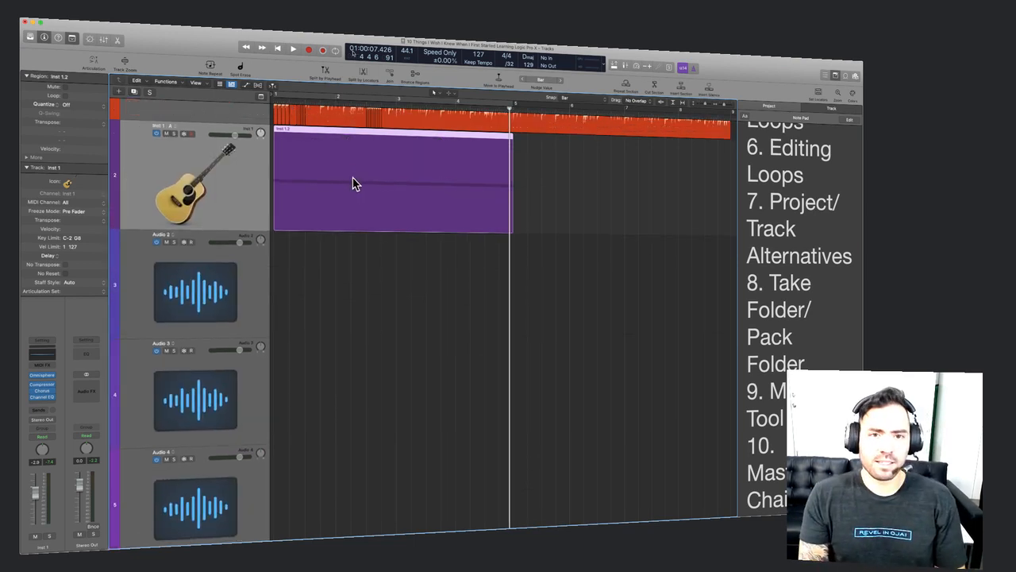
key("z")
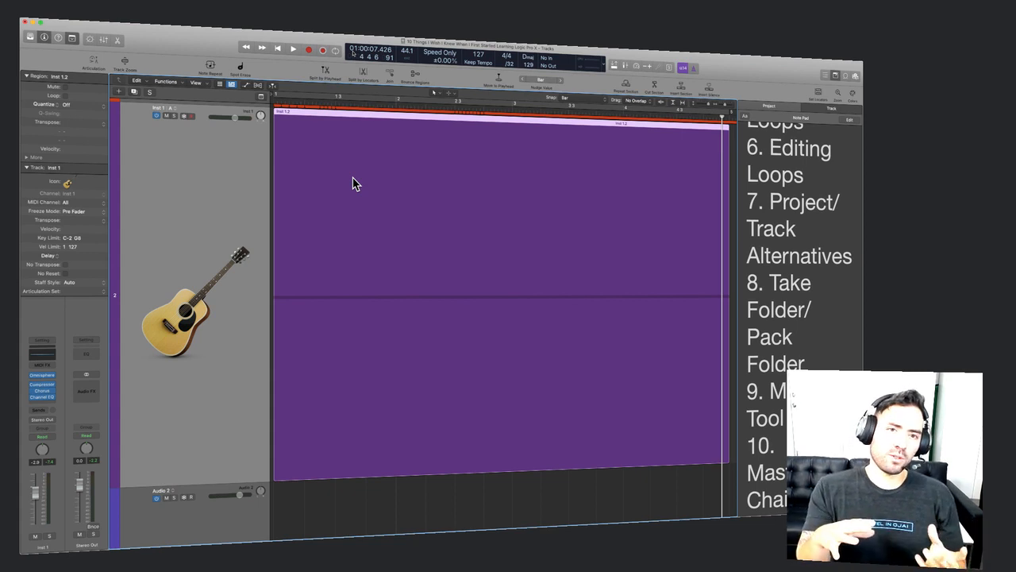
key("super+Left")
key("super+Left")
key("super+Left")
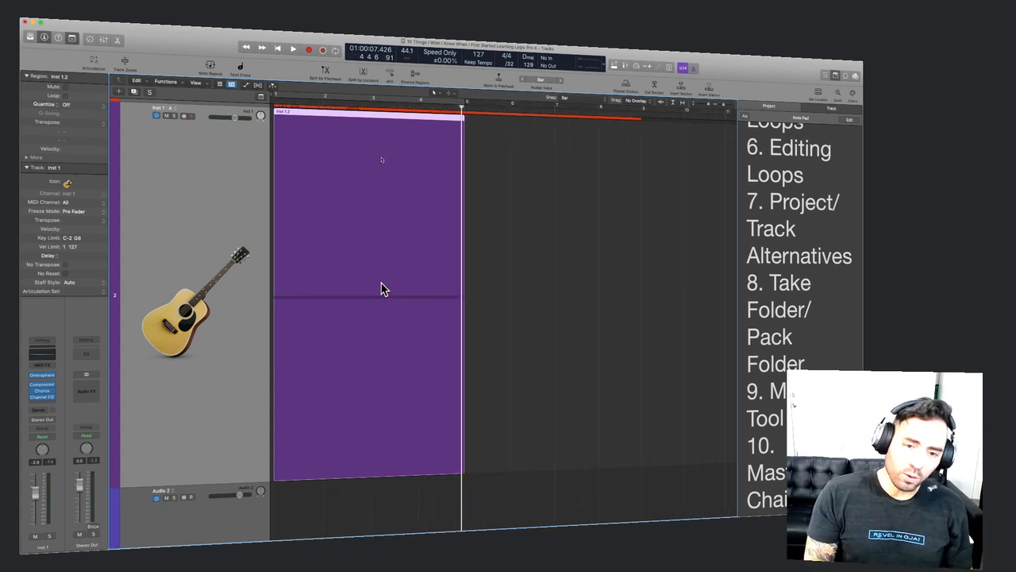
double_click(381, 284)
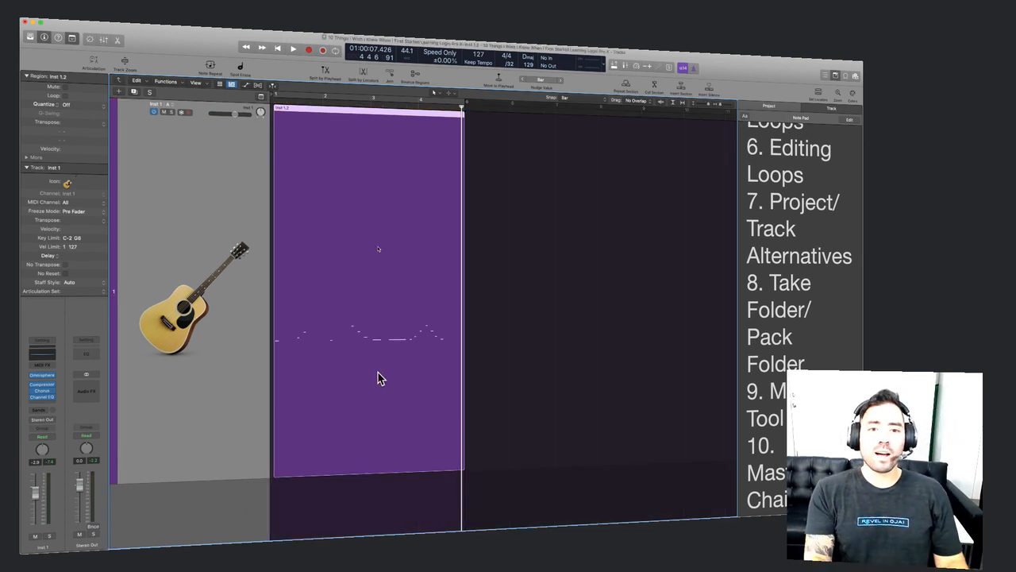
Open the MIDI region inside the packed folder in the Piano Roll.
key("super+Up")
key("super+Up")
key("super+Up")
key("super+Up")
key("super+Up")
key("super+Up")
key("super+Up")
key("super+Up")
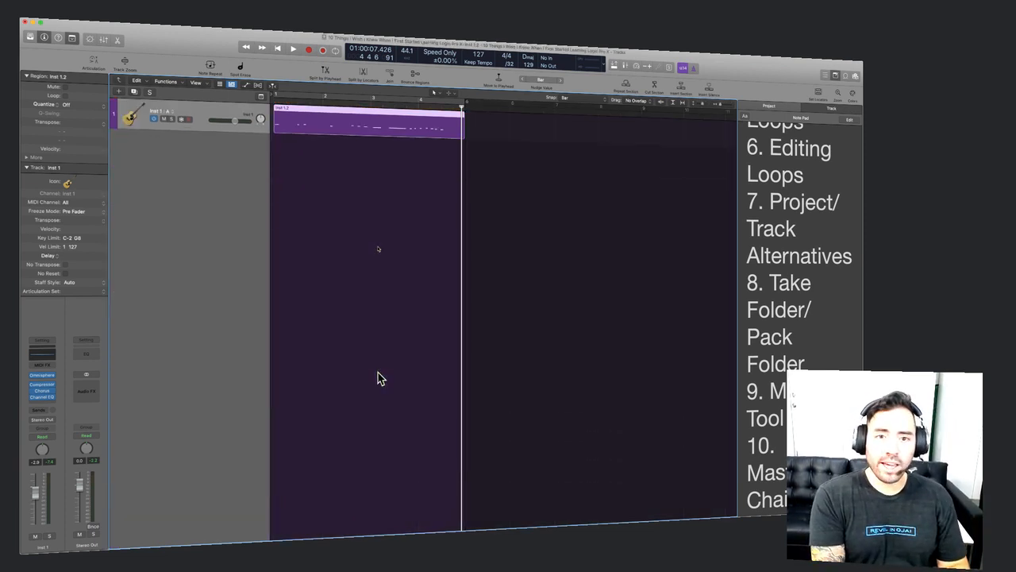
key("super+Down")
key("super+Down")
key("super+Down")
key("super+Down")
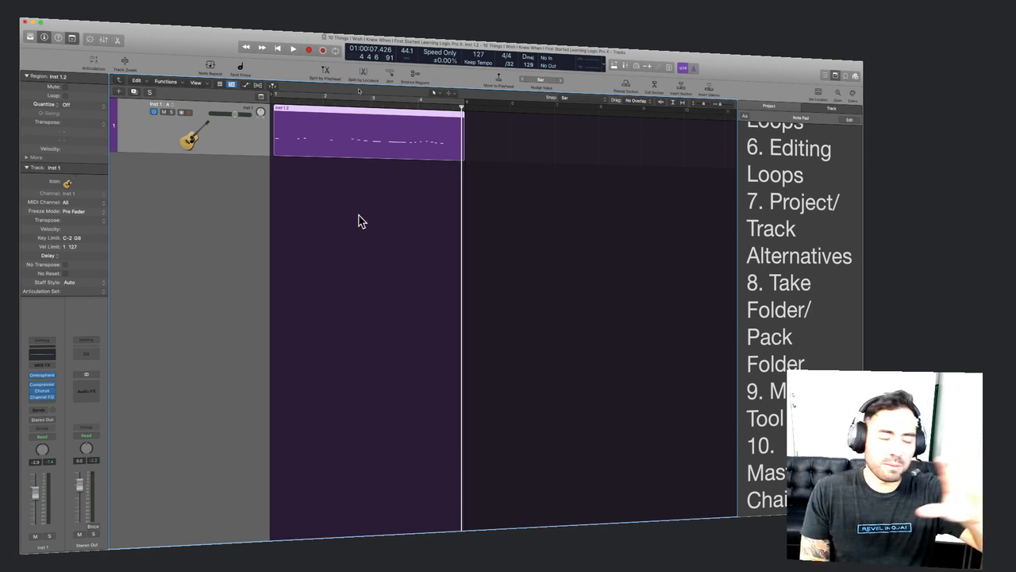
double_click(344, 140)
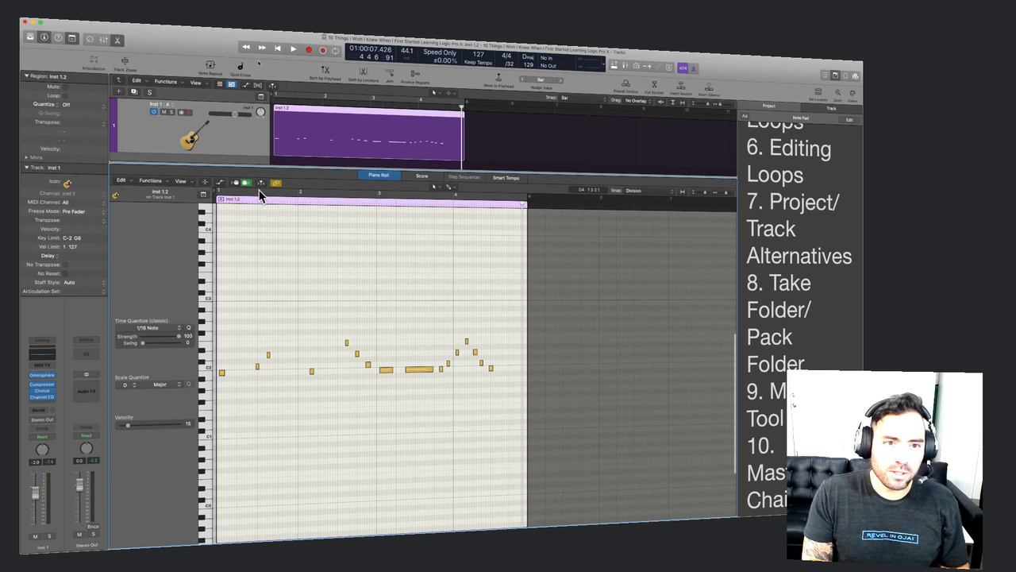
key("super+a")
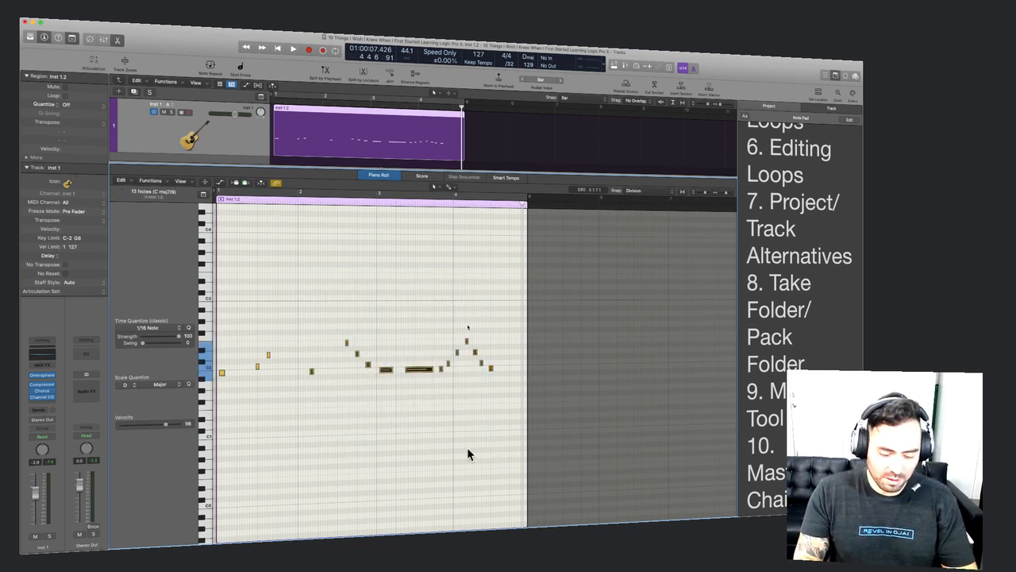
key("alt+shift+Up")
key("alt+shift+Down")
key("alt+Down")
key("alt+Down")
key("alt+Down")
key("alt+Up")
key("alt+Up")
key("alt+Up")
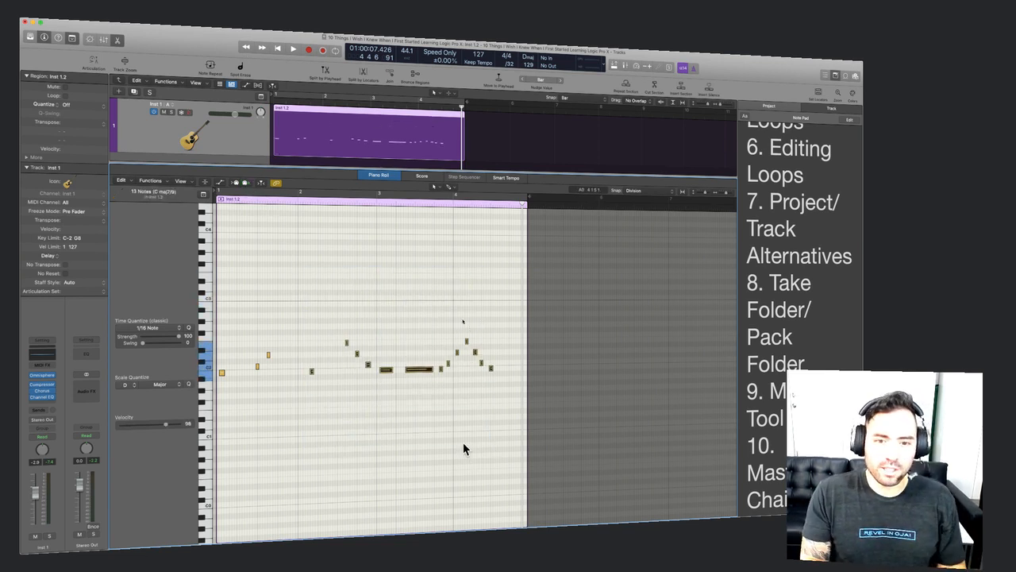
Shorten the longest note in bar 3 of the MIDI region and copy it directly above at a higher pitch.
key("super+Right")
key("super+Right")
key("super+Right")
left_click(459, 438)
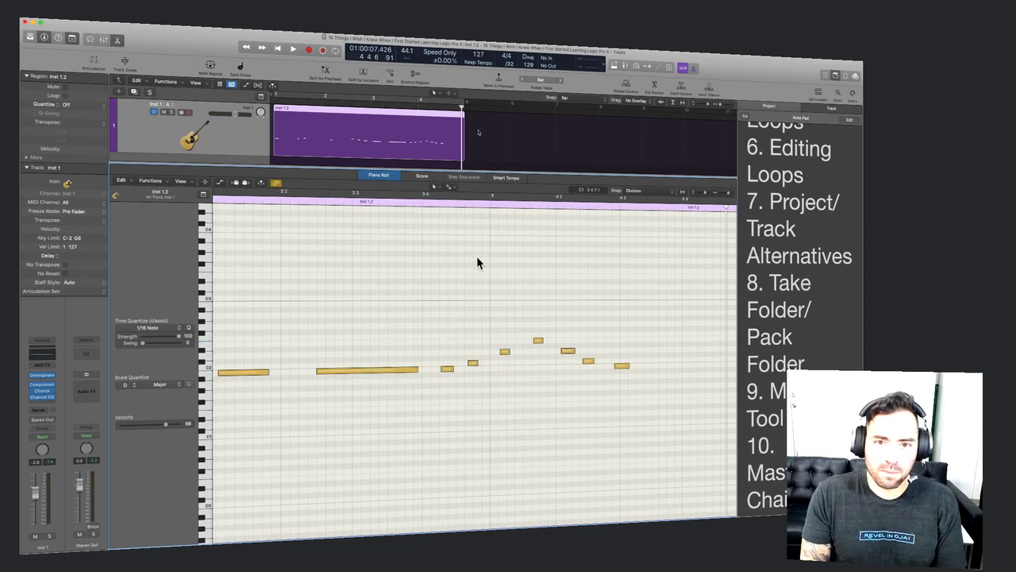
left_click(450, 187)
left_click(425, 359)
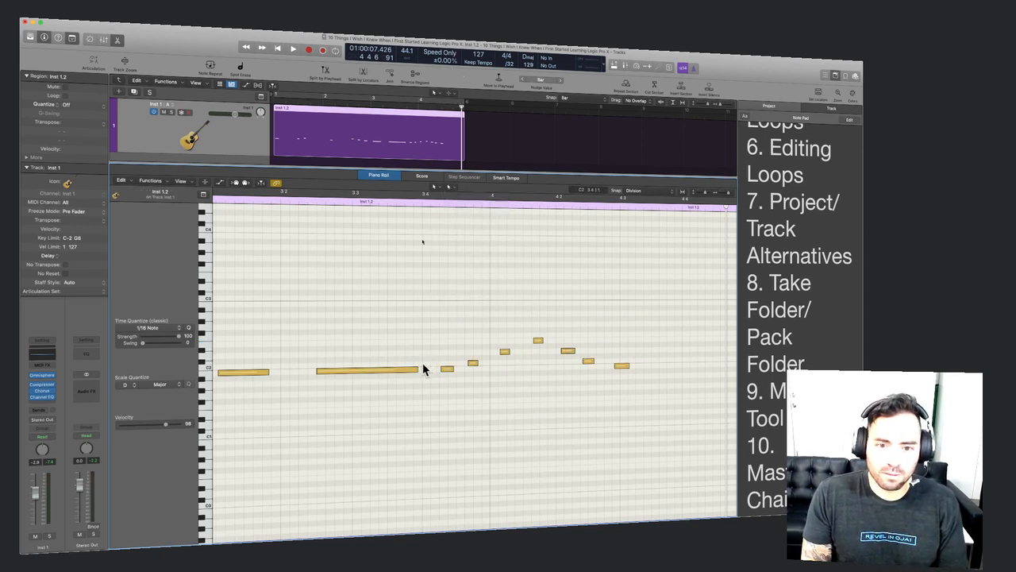
left_click_drag(419, 370, 354, 322)
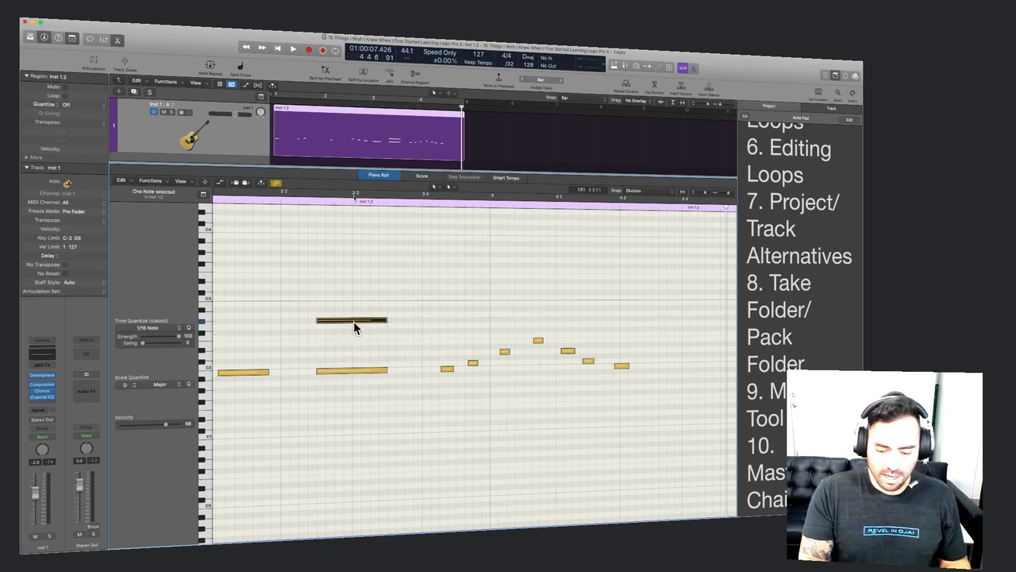
Close the Piano Roll, and step out of and back into the packed folder, ending at the main tracks level.
key("e")
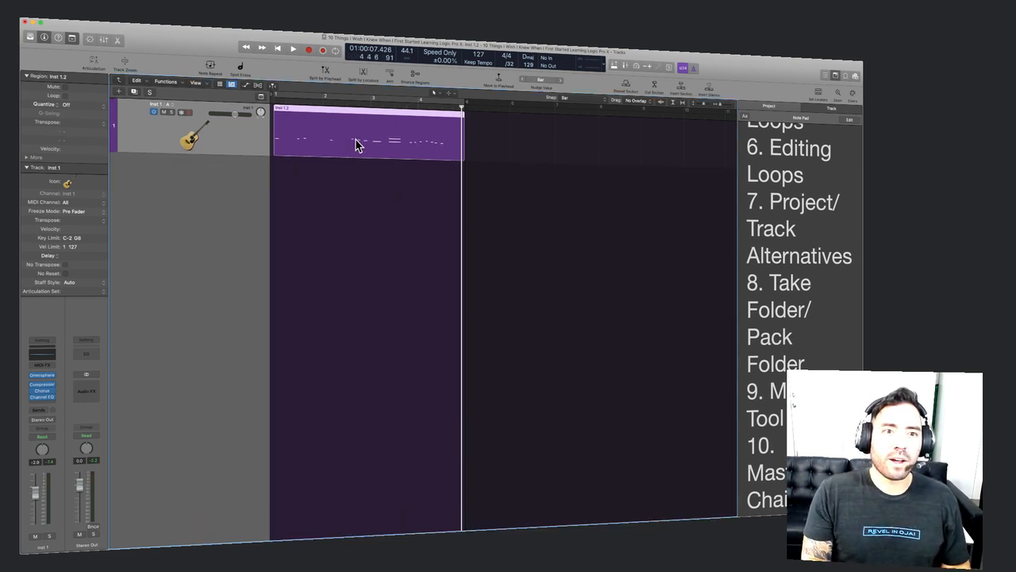
double_click(329, 233)
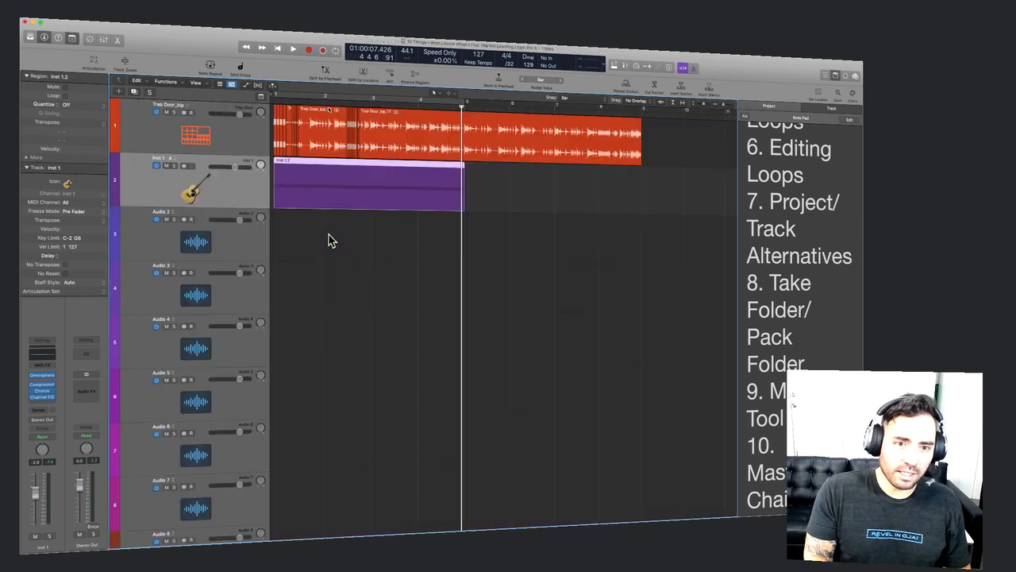
double_click(347, 183)
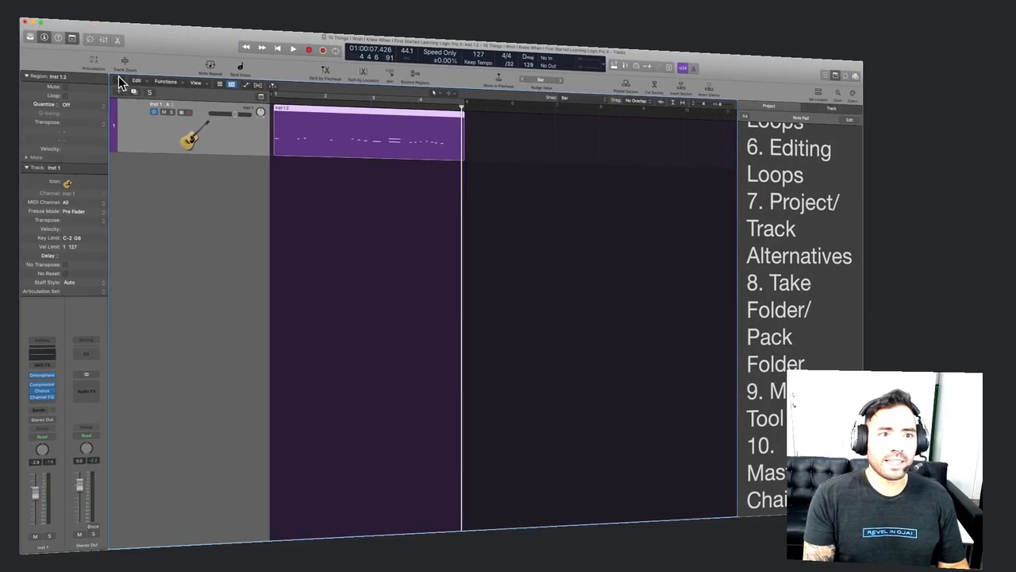
left_click(125, 80)
Look over the whole track list down to the last track and return to the first tracks.
left_click(364, 367, "ctrl+alt")
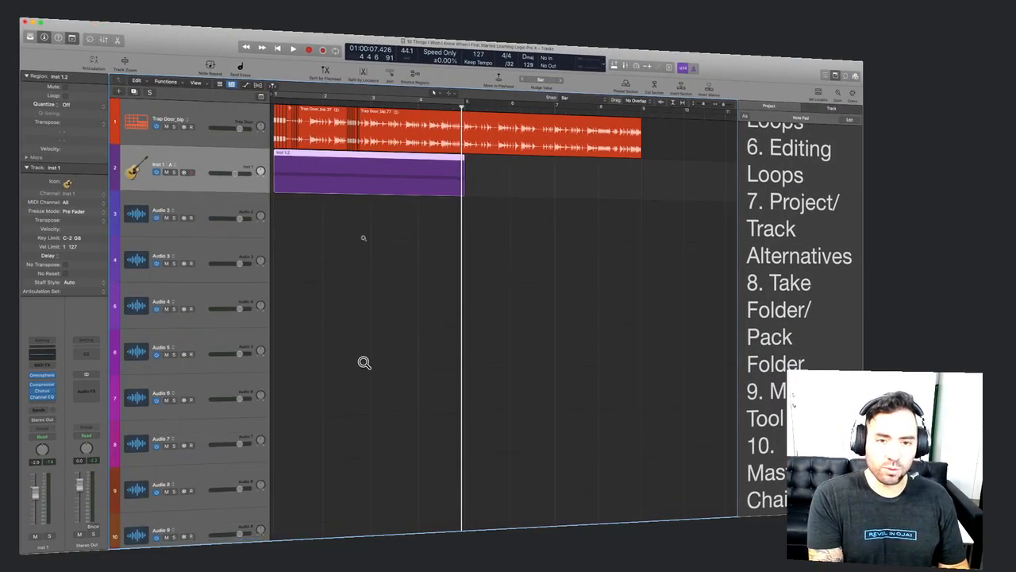
left_click(364, 362, "ctrl+alt")
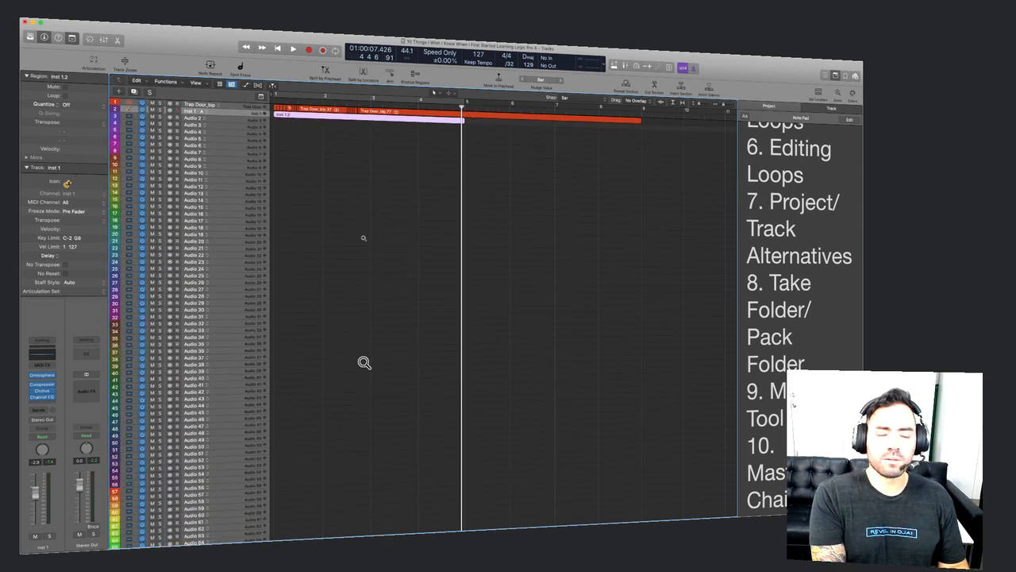
scroll(364, 361, "down", 10)
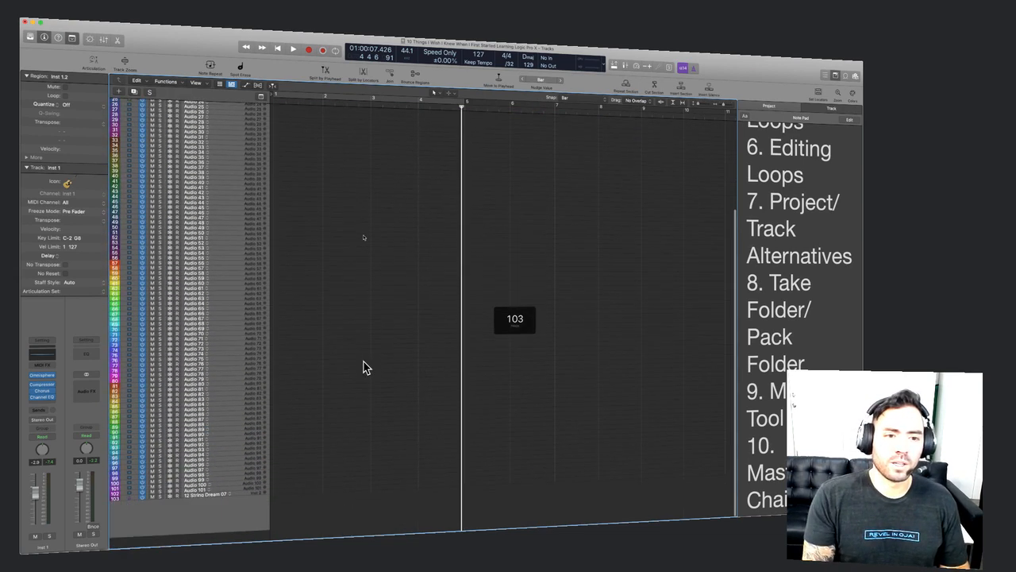
scroll(363, 361, "up", 10)
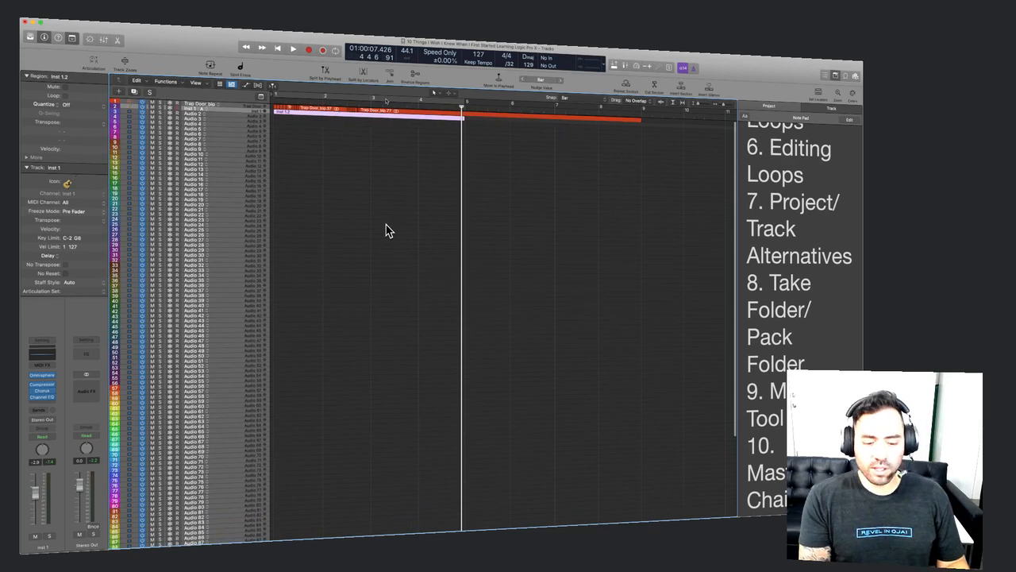
left_click(386, 226, "ctrl+alt")
left_click(386, 225, "ctrl+alt")
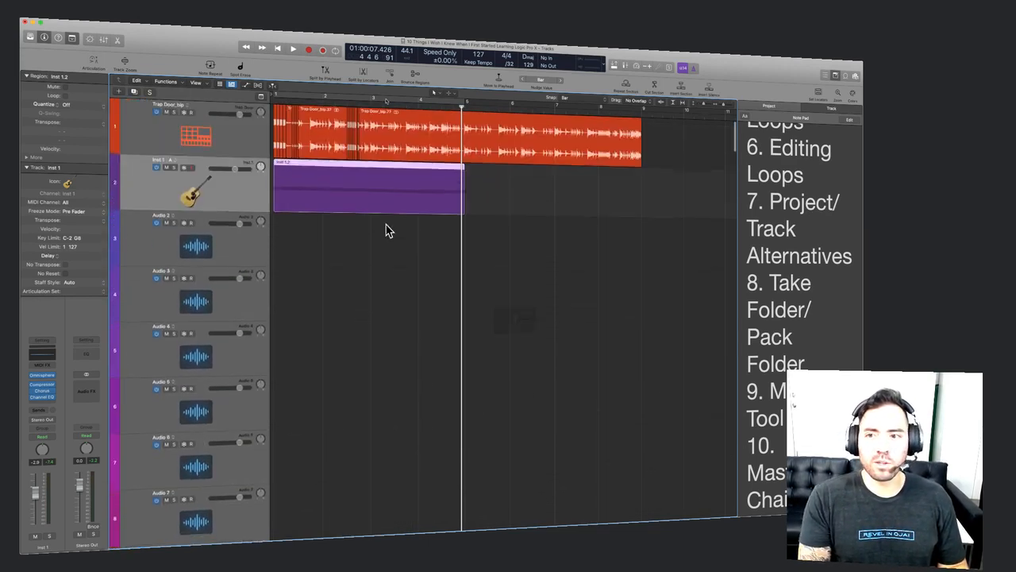
Highlight the Take Folder/Pack Folder topic and the Marquee Tool and Mastering Chains topics in the project notes.
left_click_drag(781, 290, 819, 359)
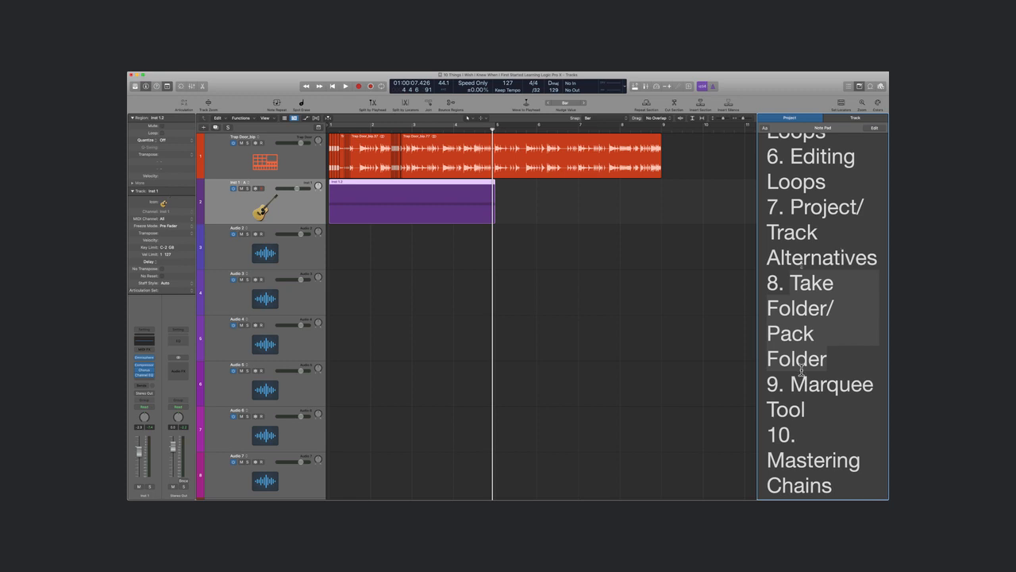
left_click(797, 283)
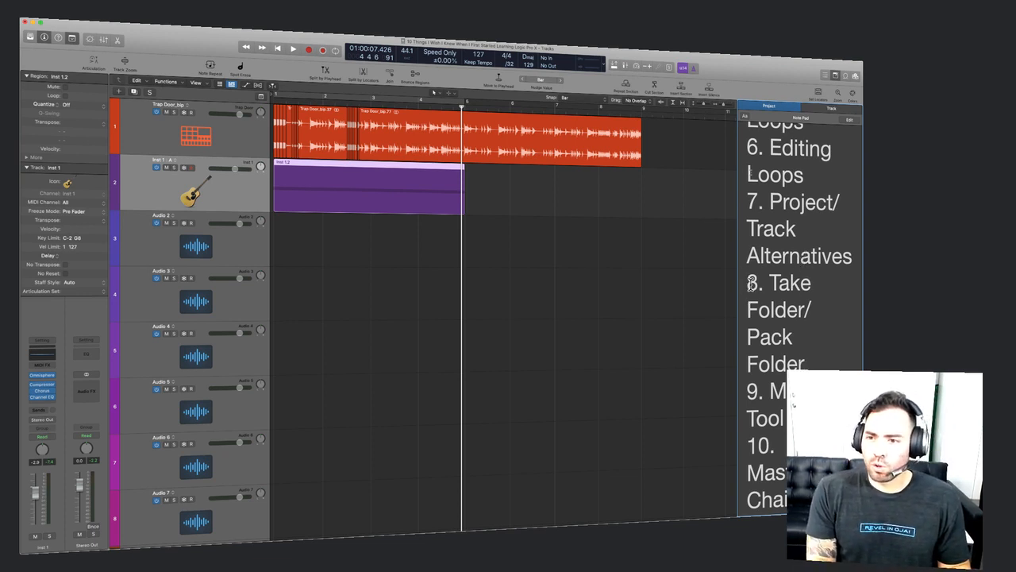
left_click_drag(750, 284, 802, 363)
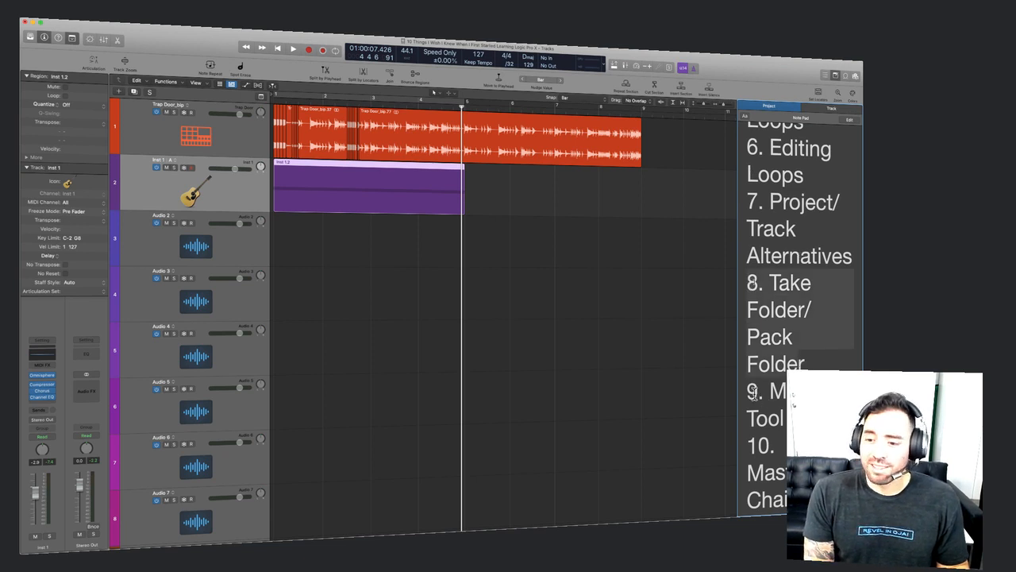
left_click_drag(750, 393, 782, 516)
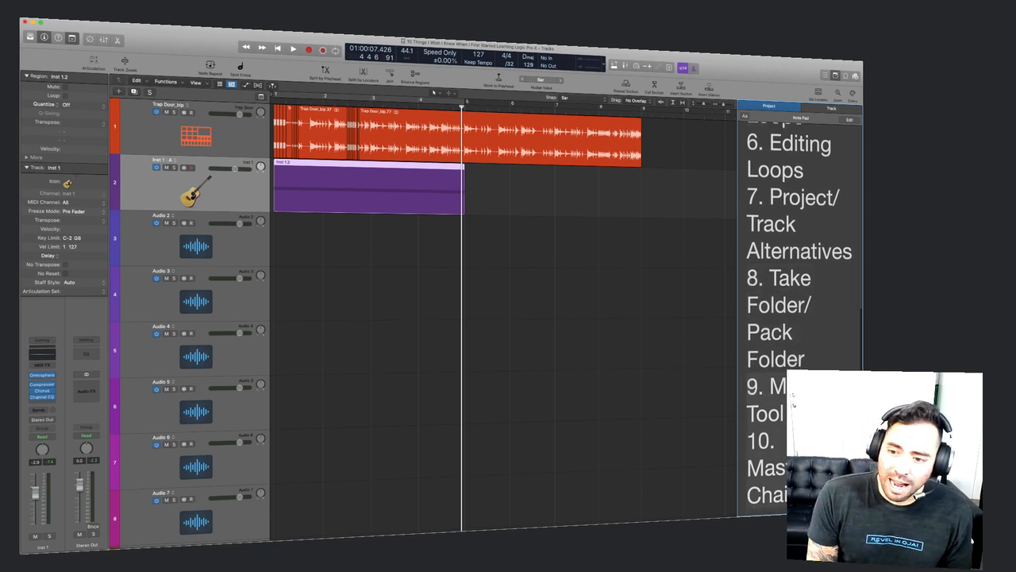
Close the project notes so the tracks area fills the window, and enlarge the view of the first regions.
left_click(699, 412)
key("o")
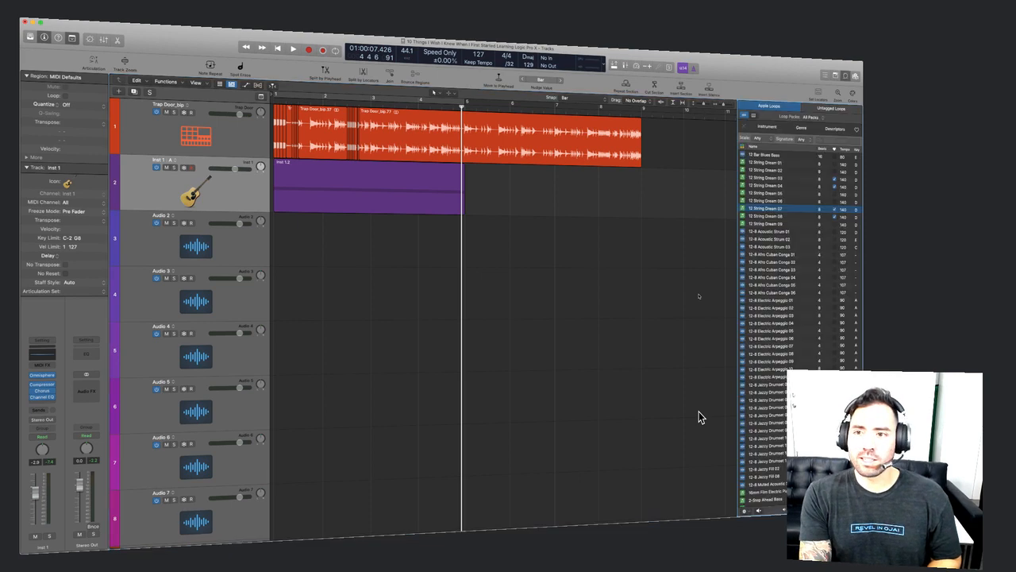
key("o")
scroll(700, 412, "up", 5)
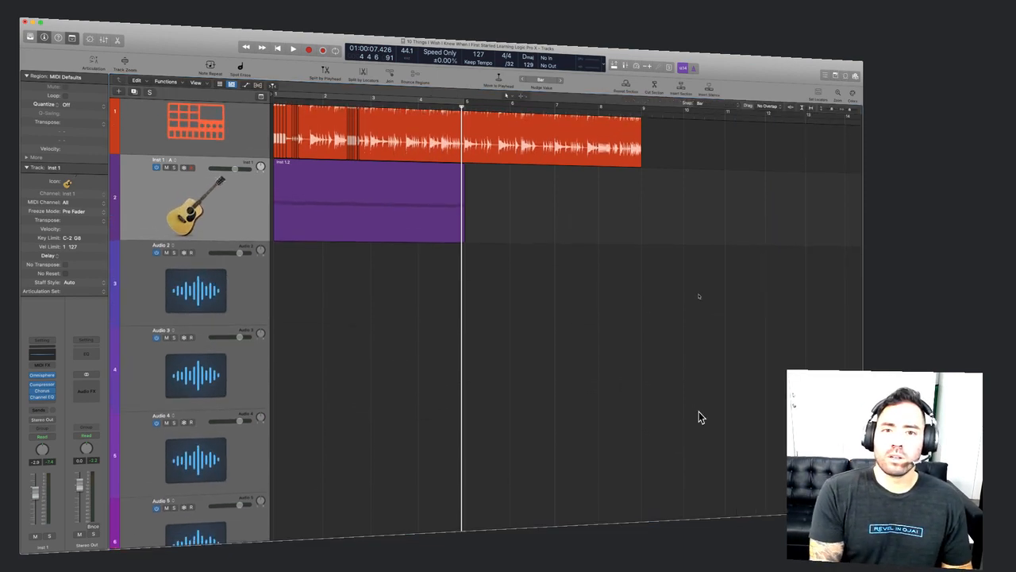
key("1")
scroll(266, 321, "up", 3)
scroll(265, 320, "left", 3)
key("1")
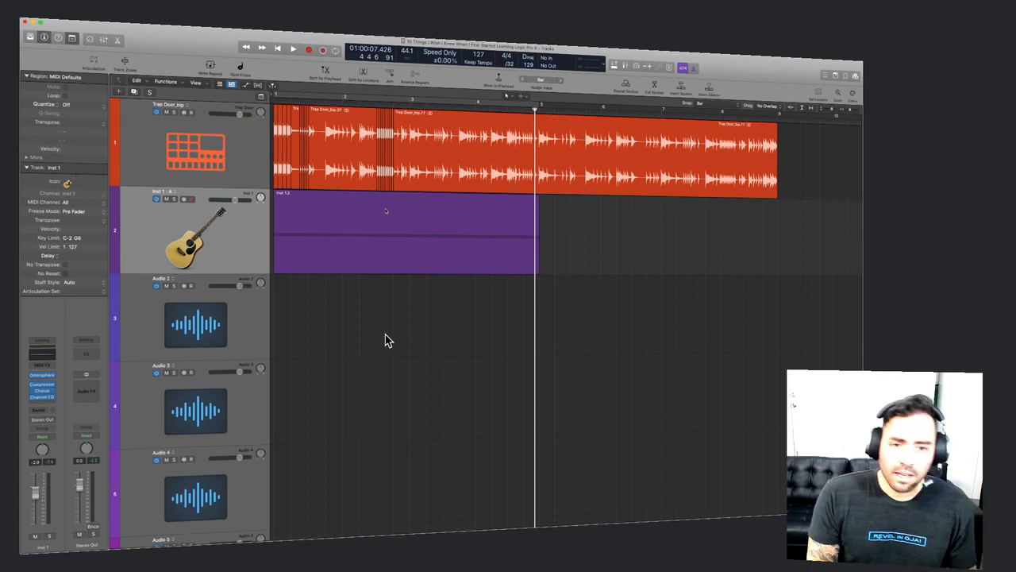
Delete the 12 String Dream track at the very end of the track list.
scroll(401, 350, "down", 5)
scroll(402, 349, "down", 5)
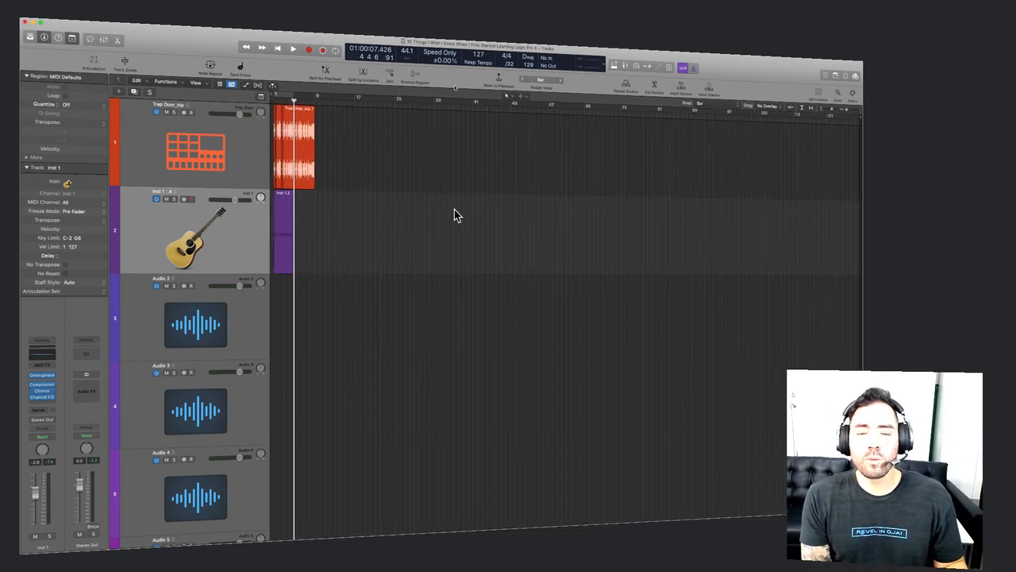
scroll(403, 290, "up", 5)
scroll(402, 291, "up", 2)
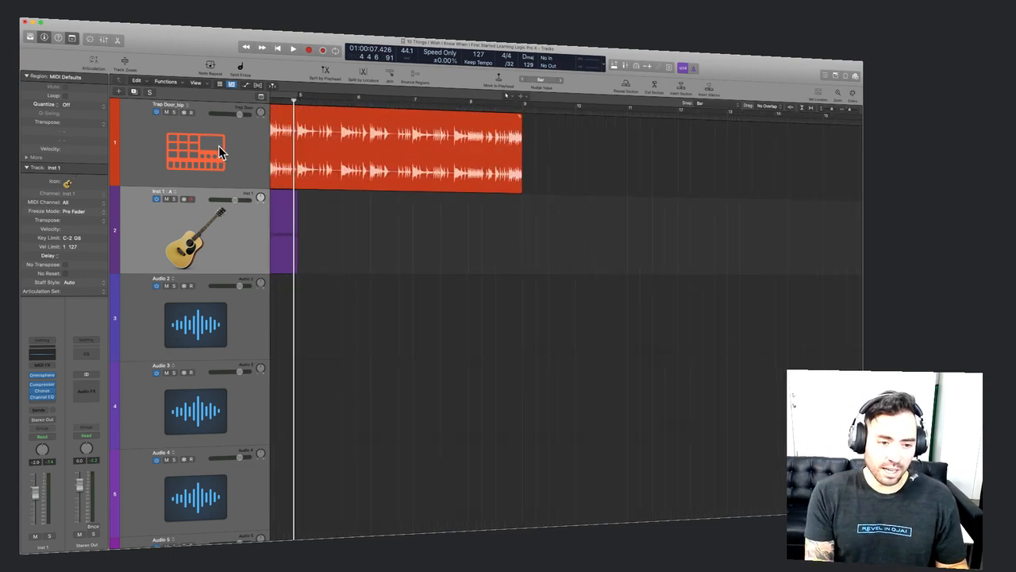
left_click(219, 146)
scroll(218, 146, "down", 10)
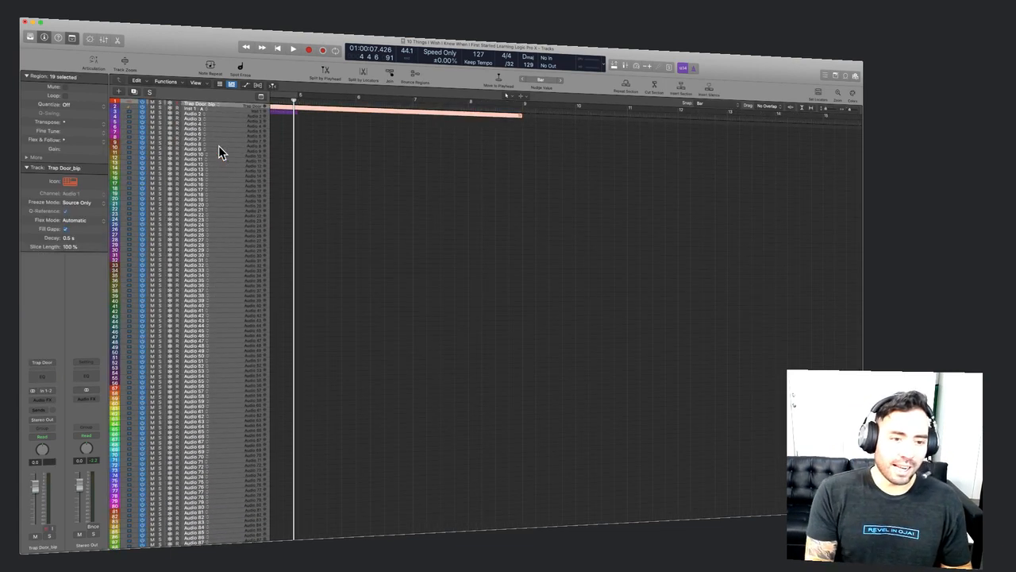
scroll(219, 146, "down", 5)
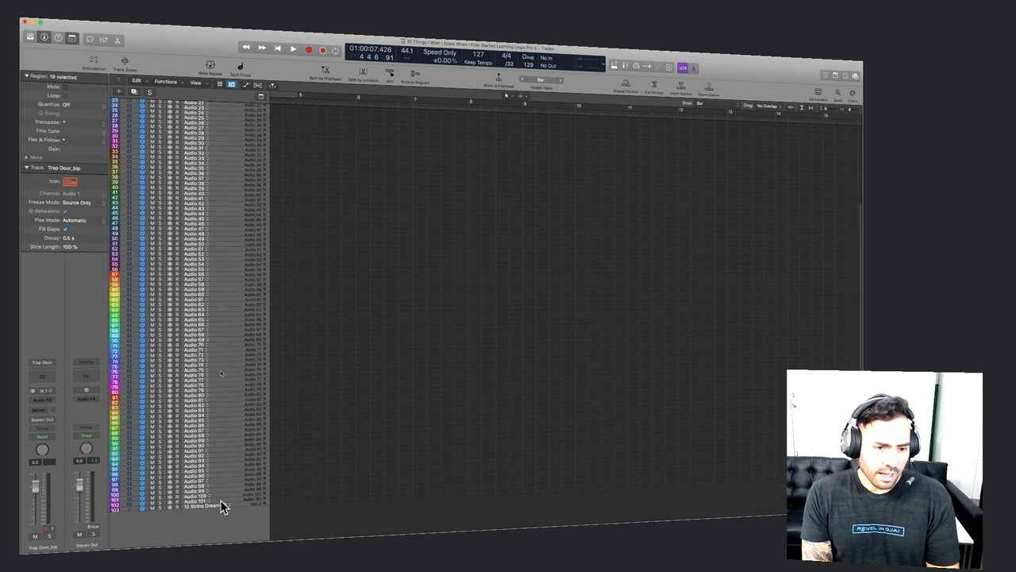
left_click(221, 506)
key("super+BackSpace")
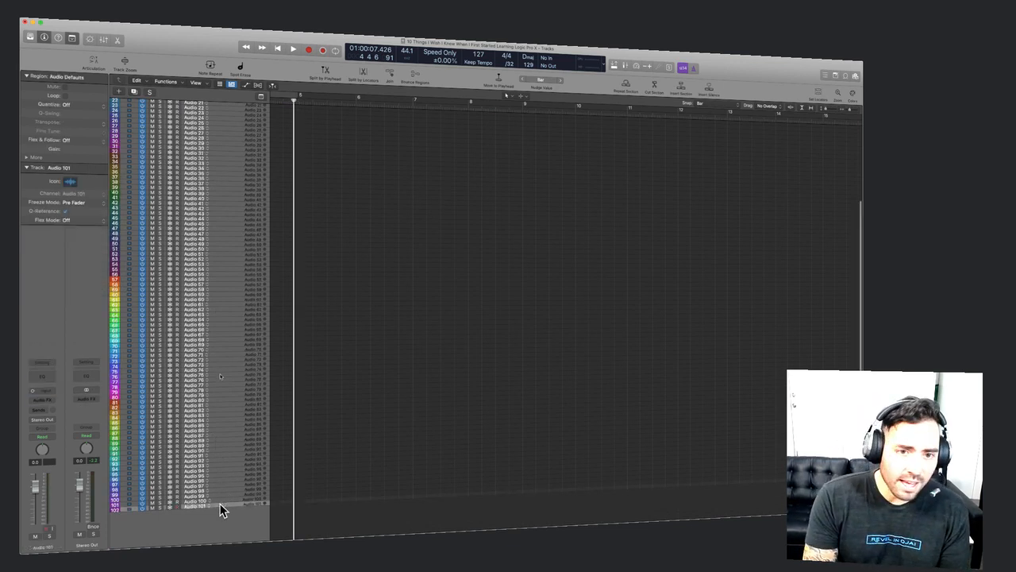
Delete all remaining tracks together with their regions.
scroll(220, 503, "up", 5)
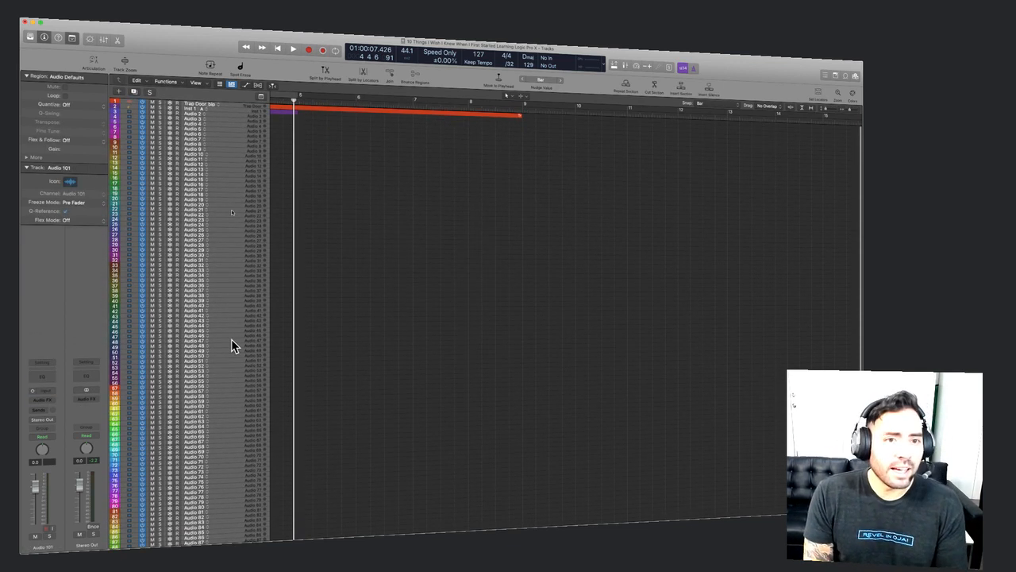
left_click(238, 107, "shift")
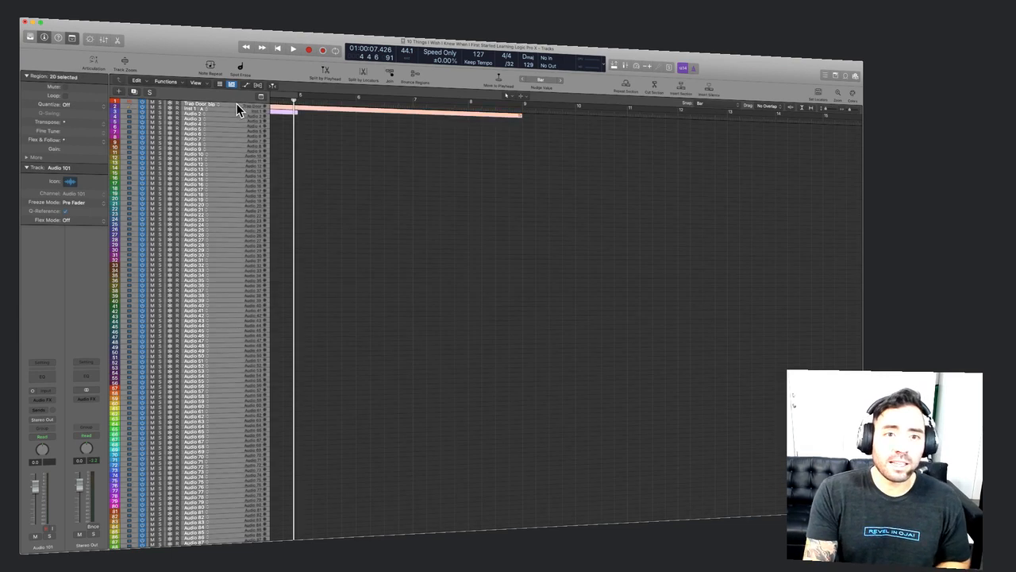
key("BackSpace")
key("super+BackSpace")
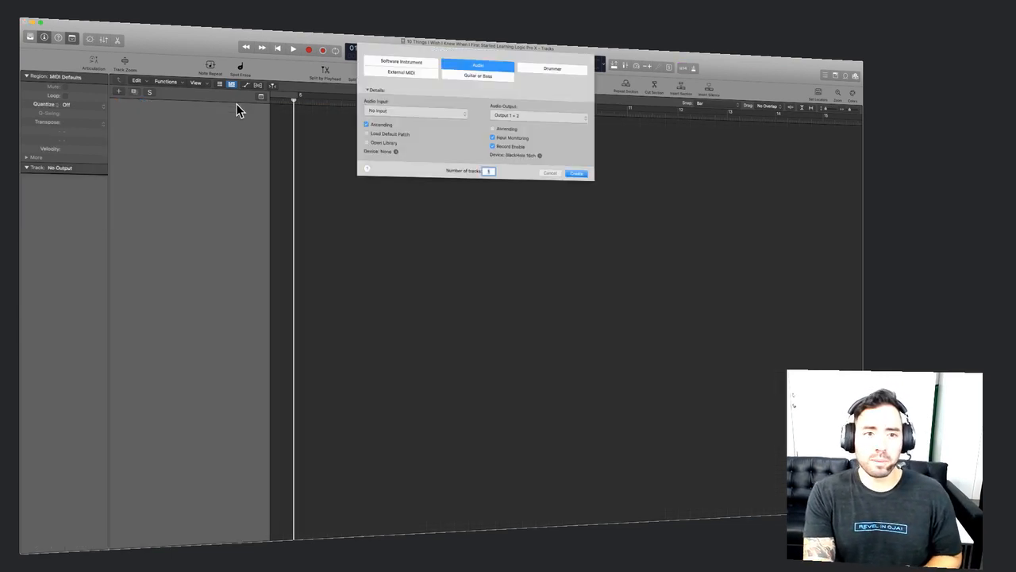
Create one new audio track, make it taller, and return the playhead to the start of the project.
key("Return")
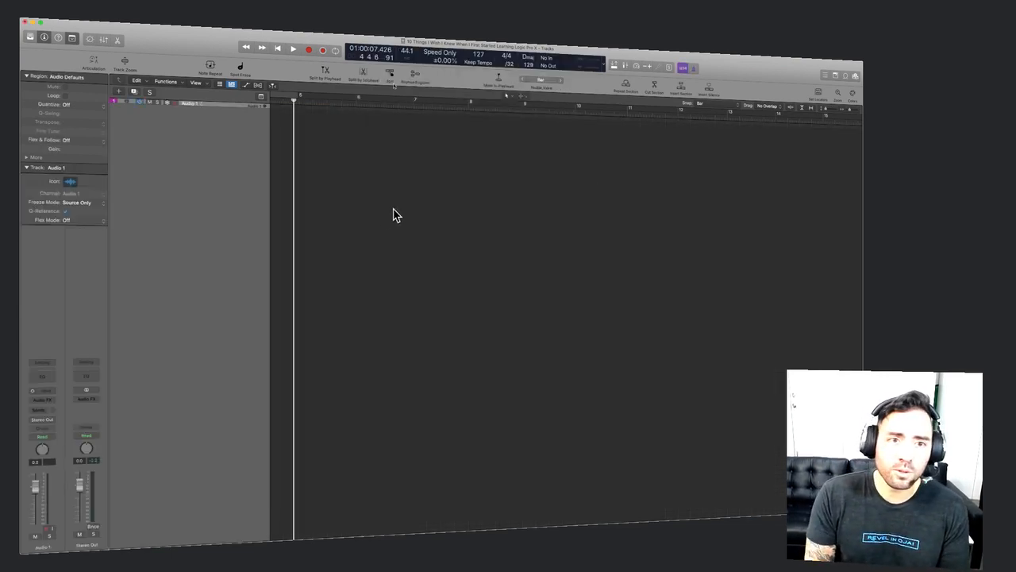
scroll(395, 210, "up", 10)
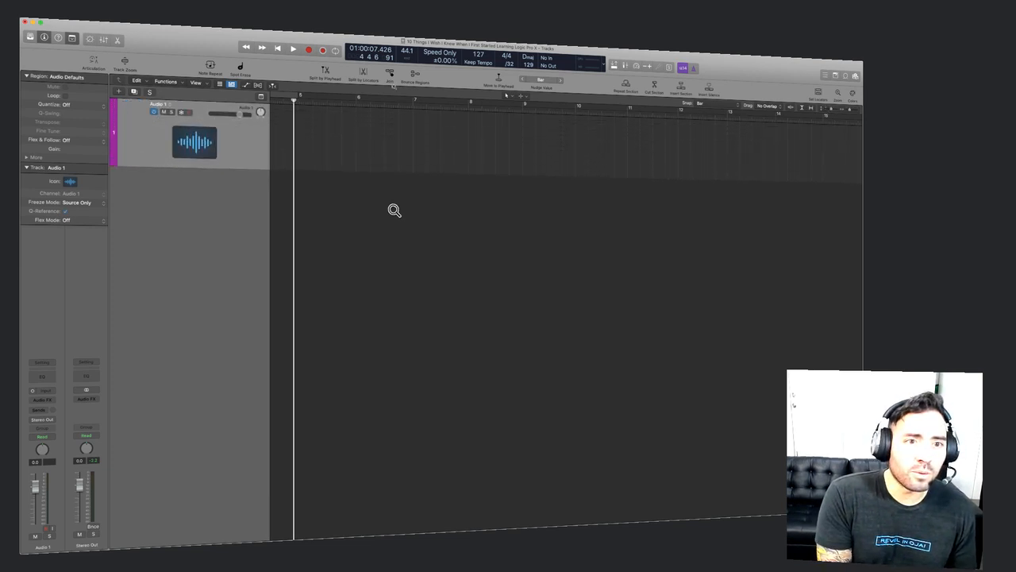
scroll(395, 210, "up", 5)
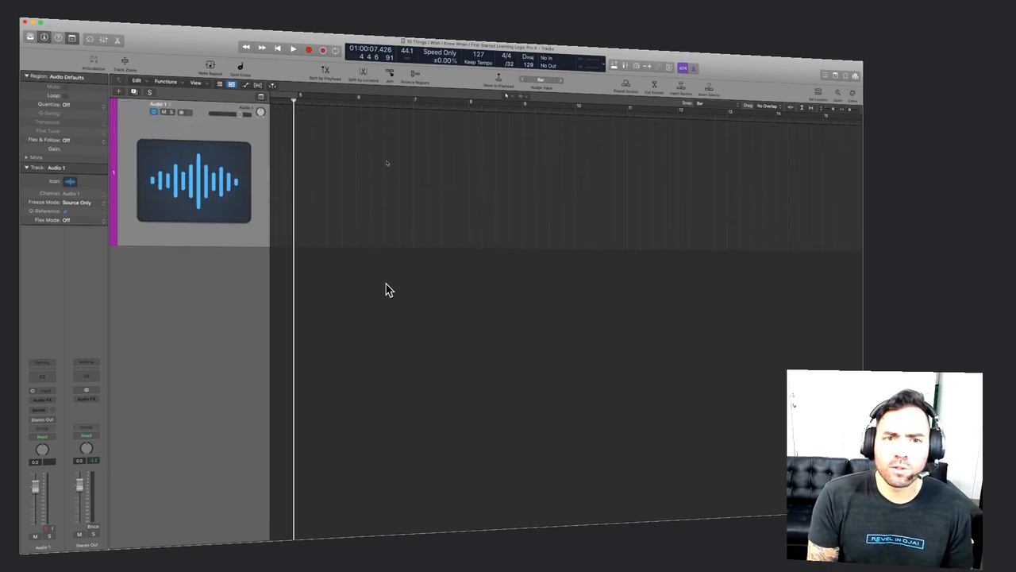
scroll(411, 345, "left", 5)
key("Return")
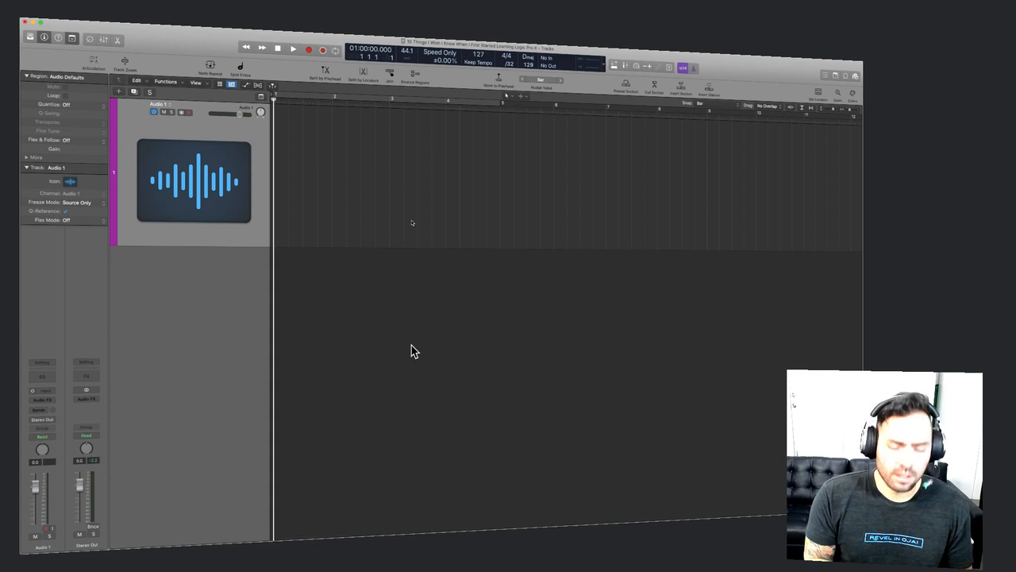
Open the Loop Browser and search the Apple Loops for "trap".
key("o")
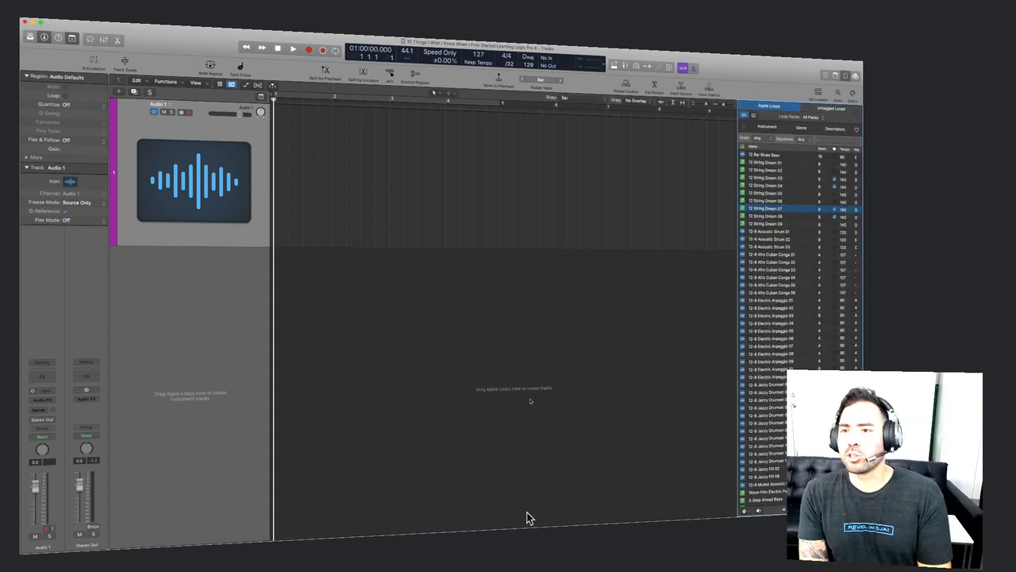
left_click(461, 389)
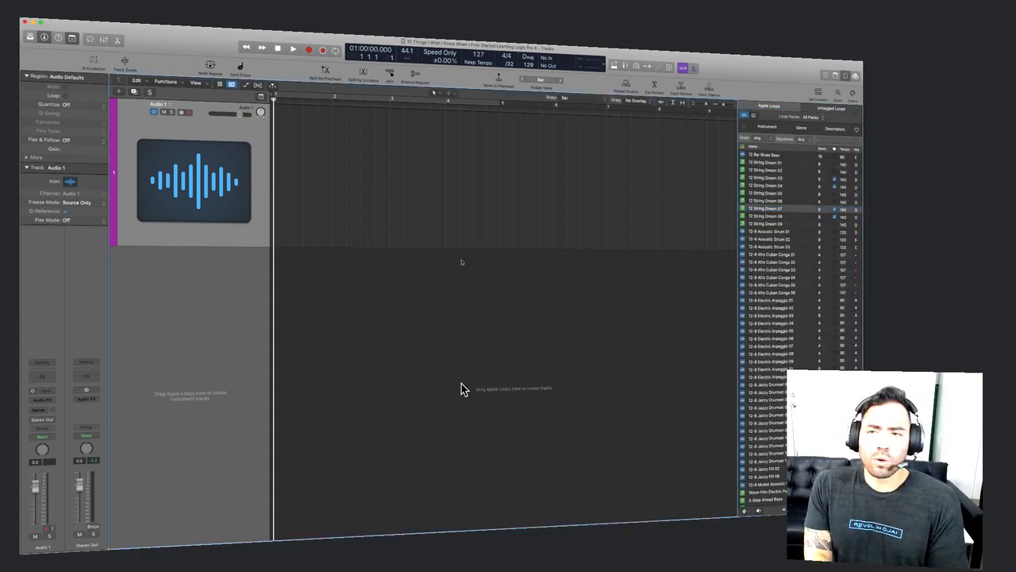
left_click(836, 141)
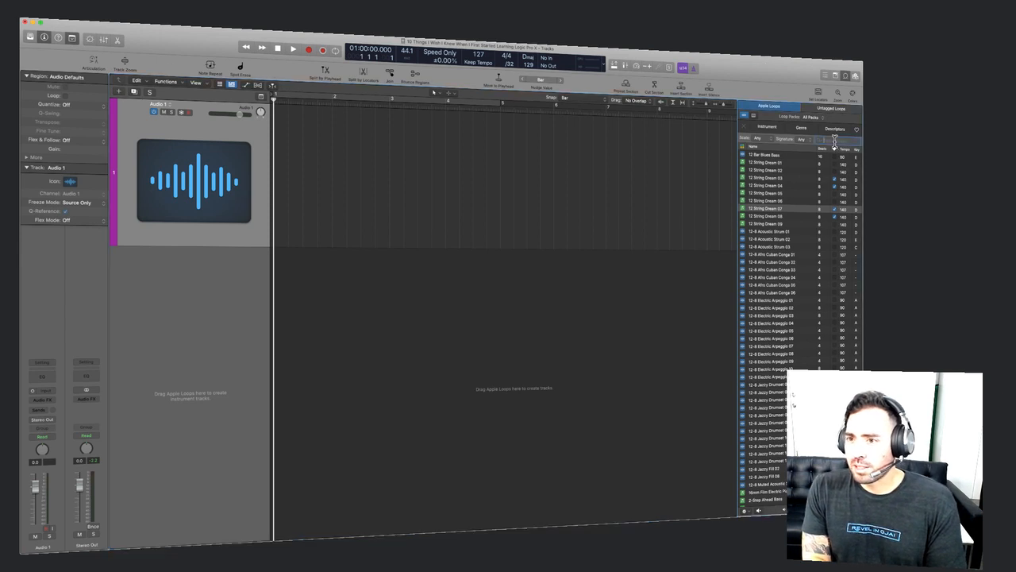
type("Trap")
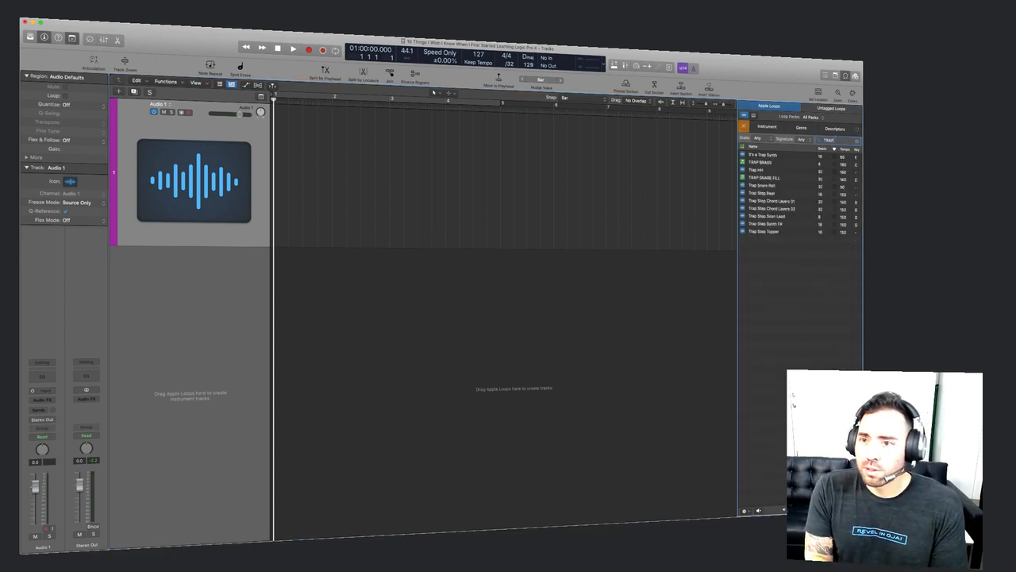
Add the TRAP BRASS and Trap Step Topper loops to new tracks starting at bar 1.
left_click(764, 163)
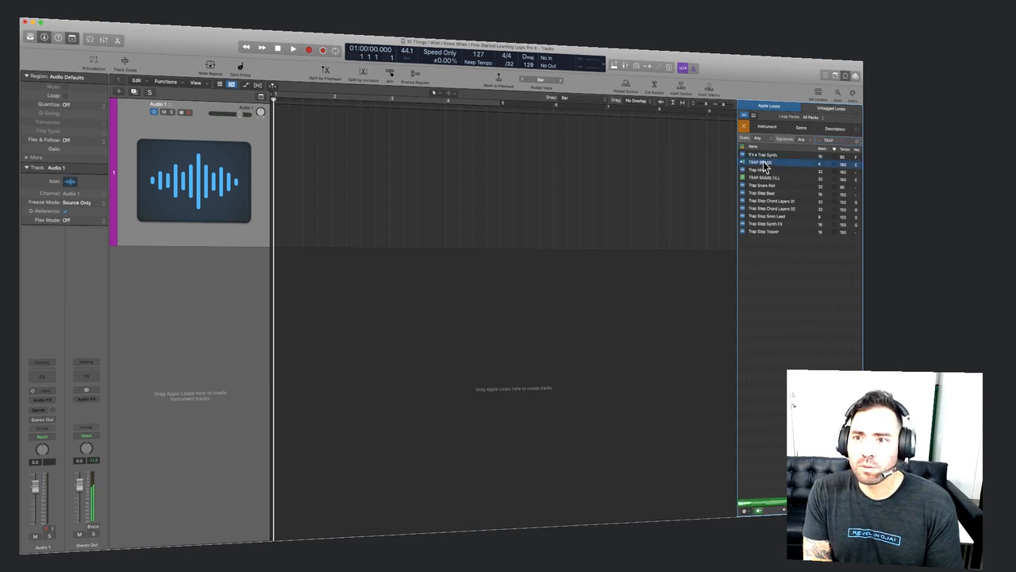
left_click_drag(764, 165, 277, 293)
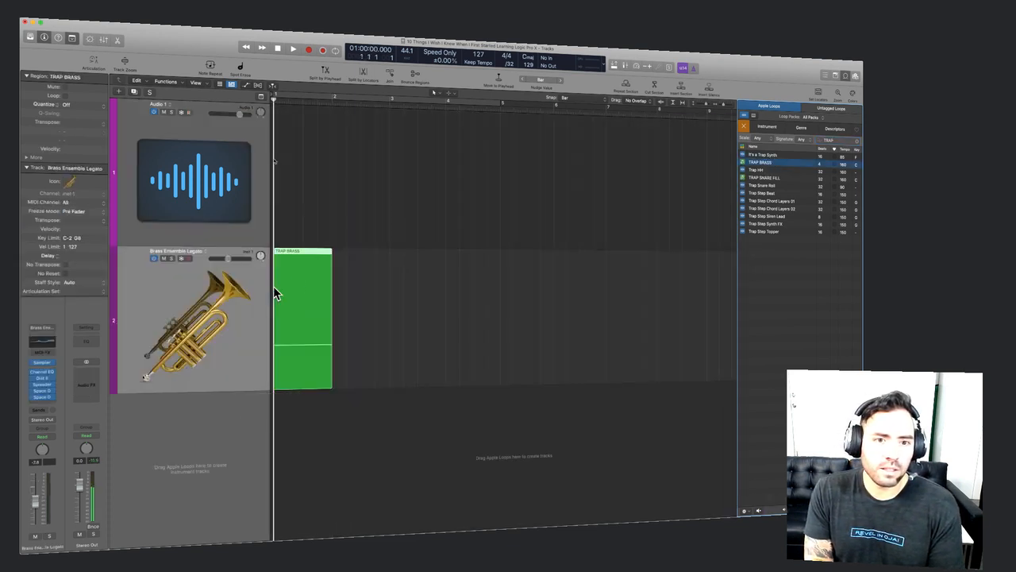
left_click_drag(765, 233, 286, 439)
Preview more trap loops and add Trap Step Beat and Trap Snare Roll to new tracks starting at bar 1.
left_click(772, 225)
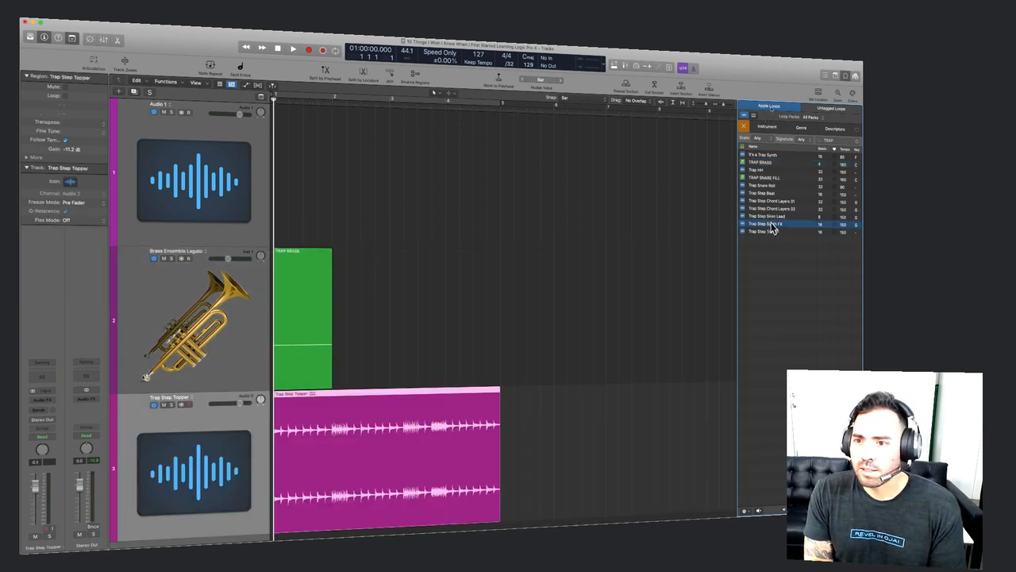
left_click(772, 217)
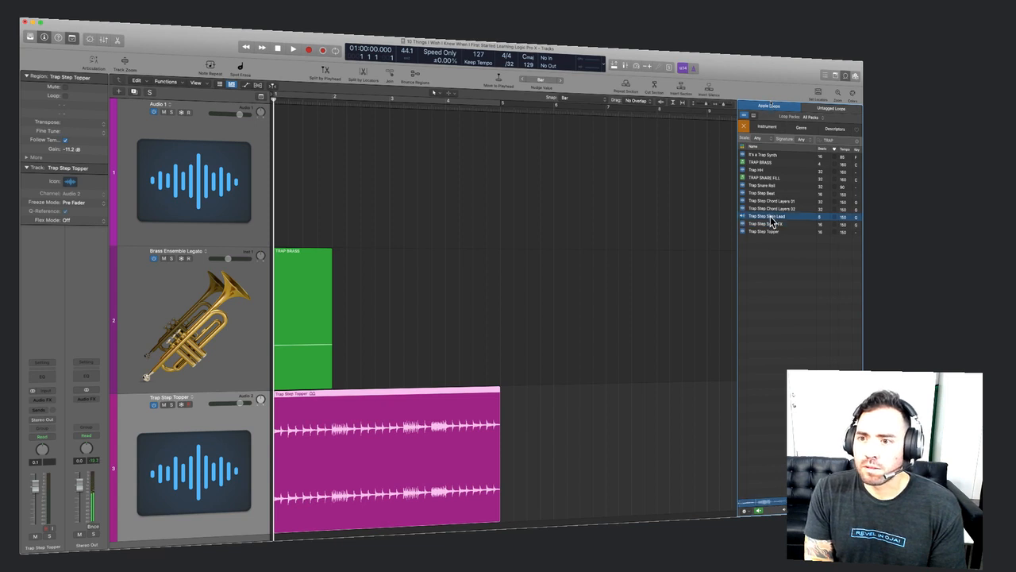
left_click(771, 210)
left_click(771, 202)
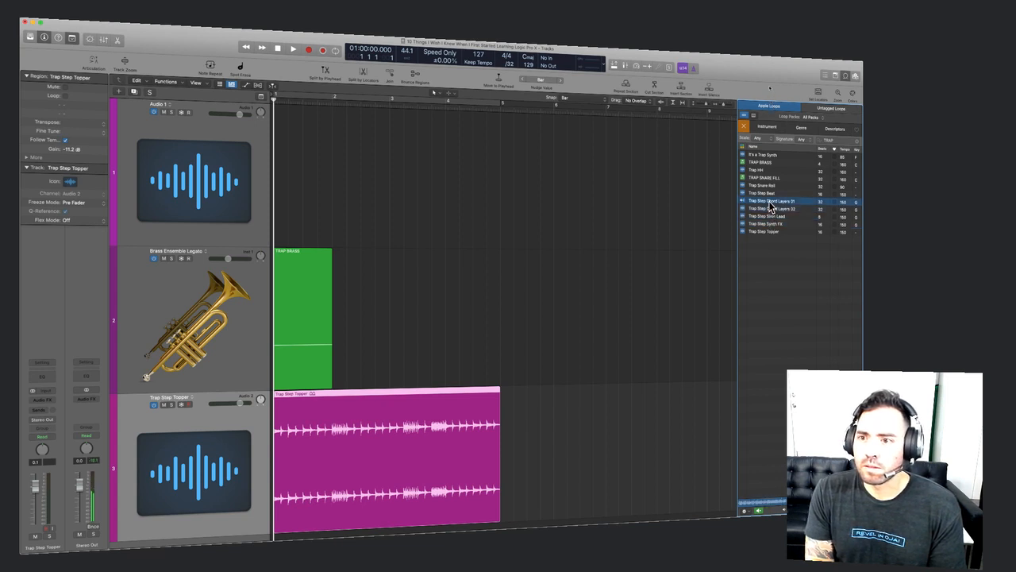
left_click(771, 194)
left_click_drag(770, 194, 276, 520)
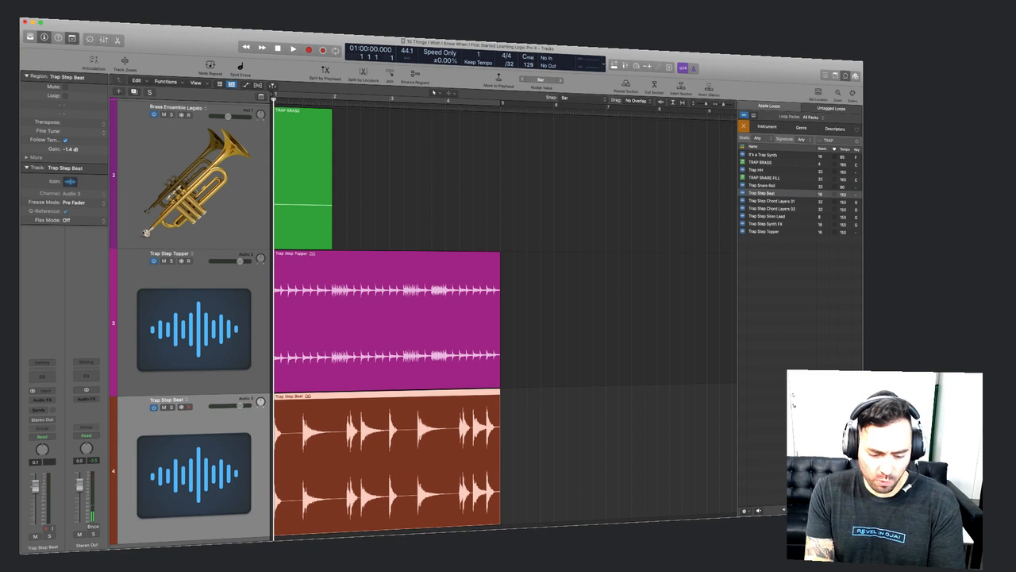
left_click(771, 185)
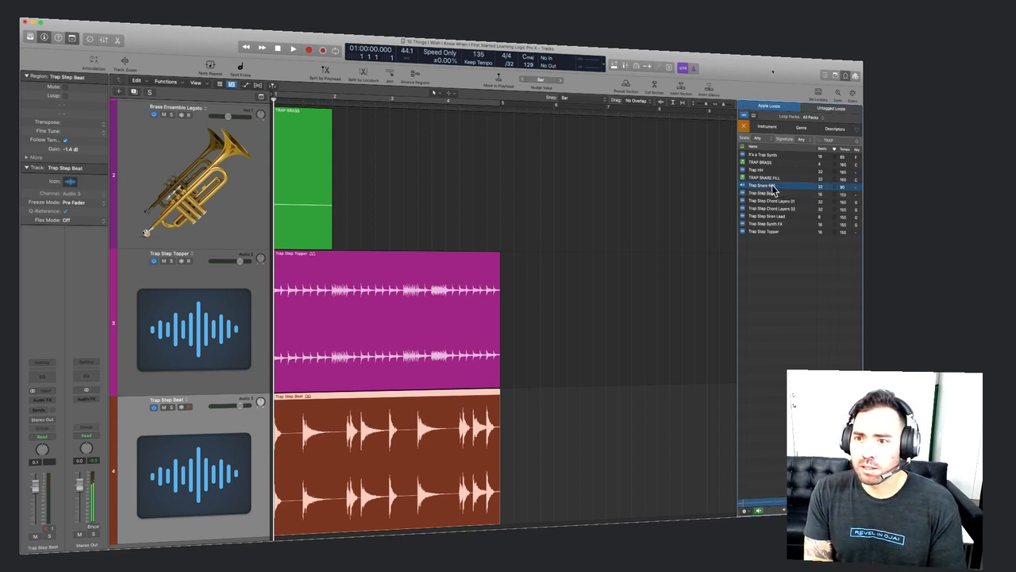
left_click_drag(775, 191, 280, 530)
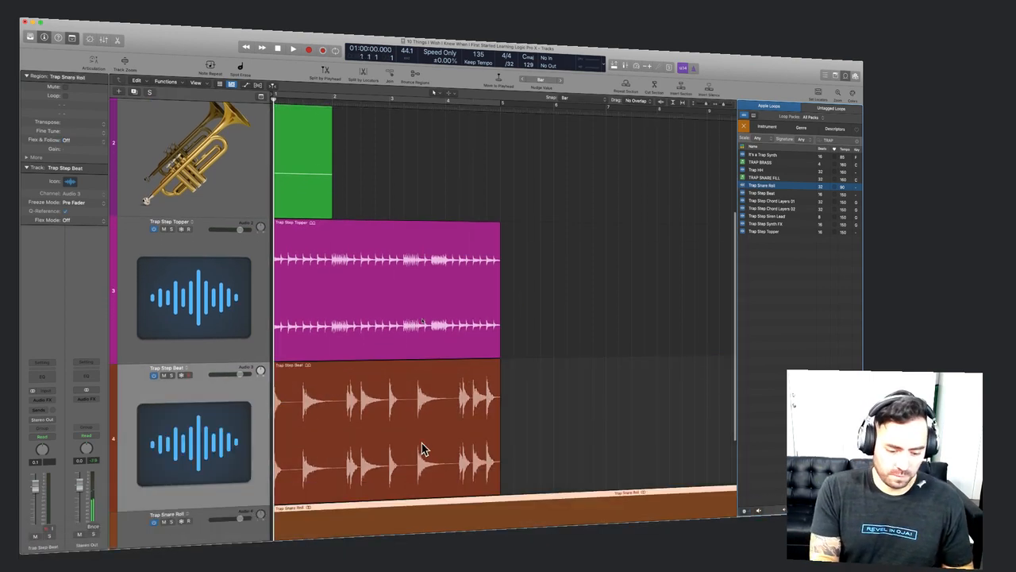
Shrink the track heights and repeat the TRAP BRASS region three times to fill bars 1 to 4.
key("super+Up")
key("super+Up")
key("super+Up")
key("super+Up")
key("super+Up")
key("super+Up")
key("super+Up")
key("super+Up")
key("super+Down")
key("super+Down")
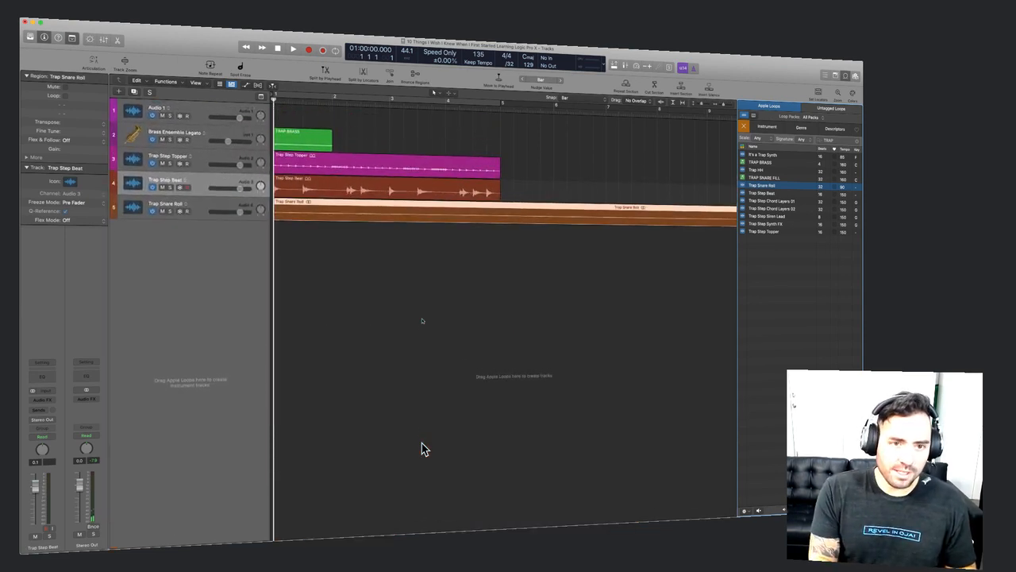
left_click(296, 142)
key("super+r")
key("super+r")
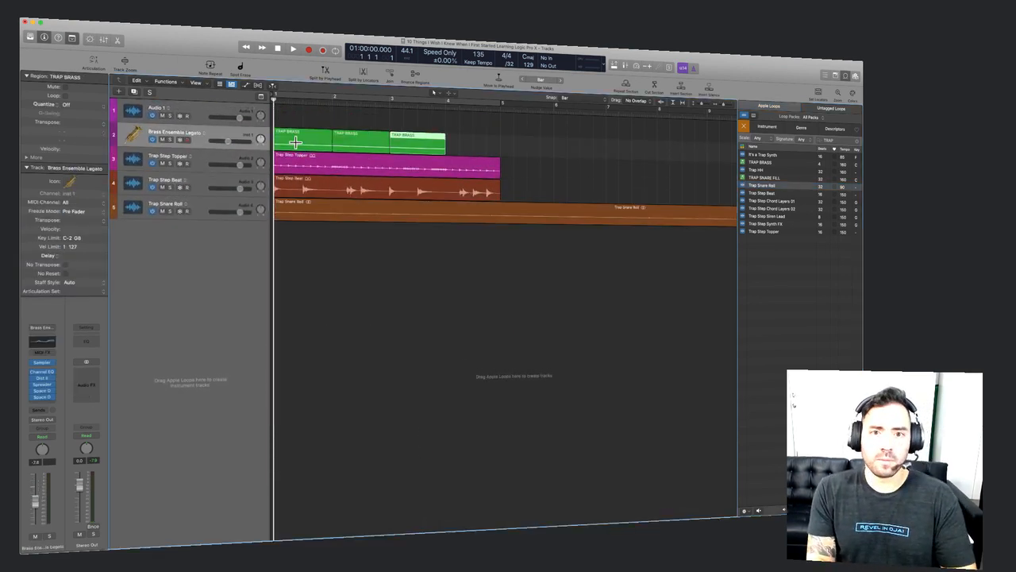
key("super+r")
Play the loop arrangement from bar 1 into bar 4 and stop playback.
key("space")
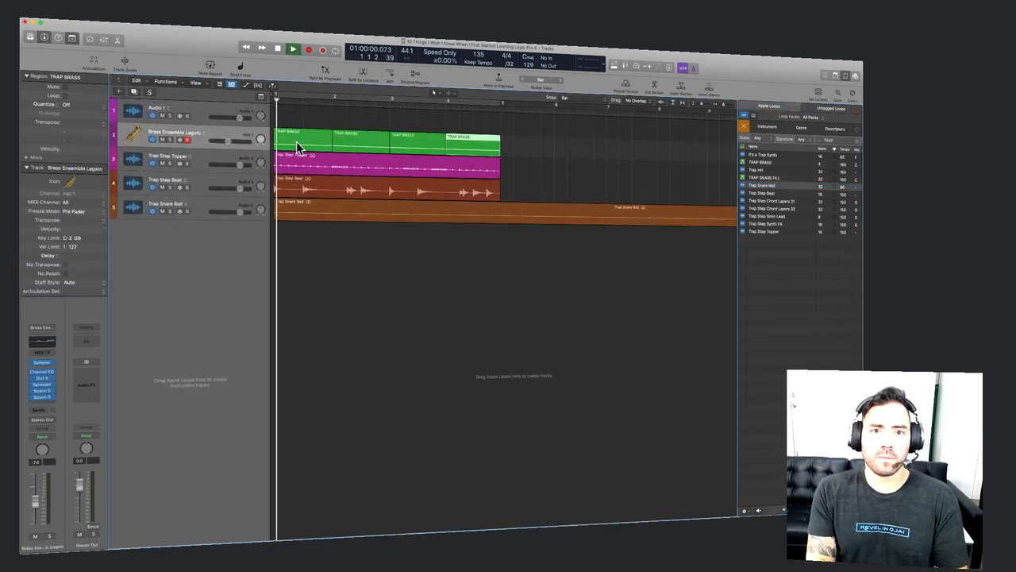
left_click(401, 242)
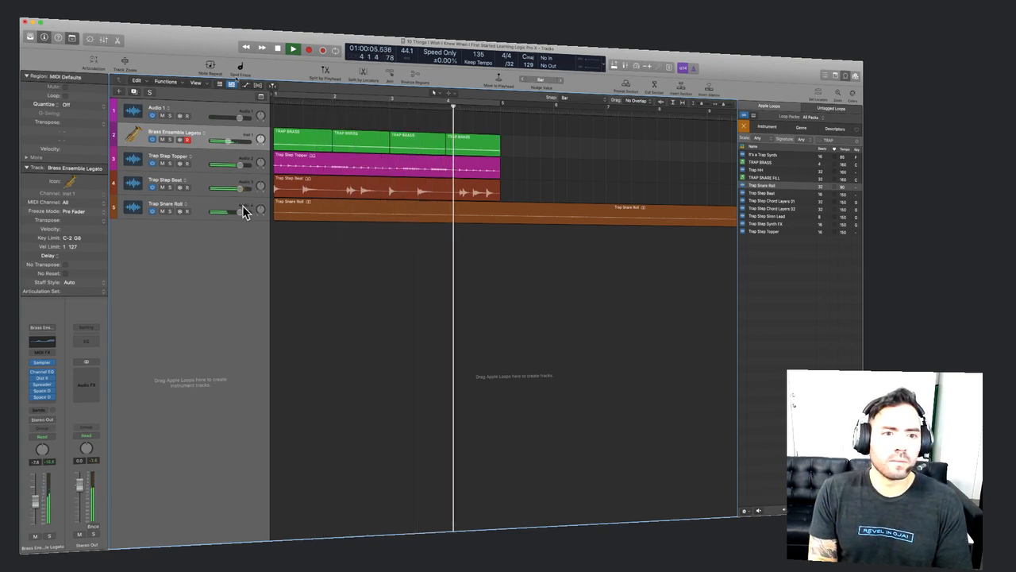
key("space")
Turn the Trap Snare Roll region into a sliced Quick Sampler track, and delete the original Trap Snare Roll audio track with its region.
left_click_drag(308, 221, 208, 239)
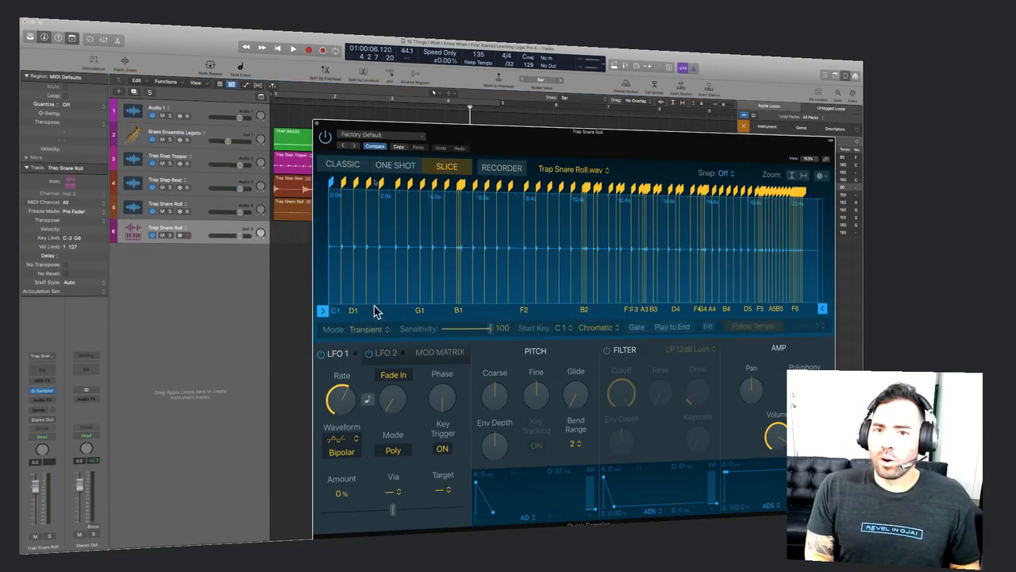
left_click(318, 131)
left_click(236, 204)
key("Delete")
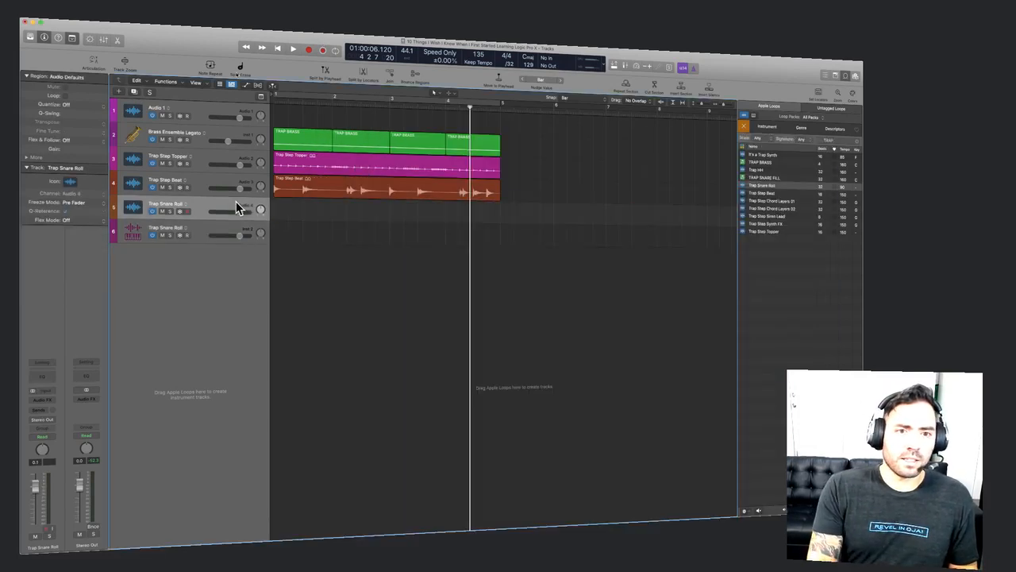
key("super+Delete")
Enlarge all track heights in the arrangement and check that the Marquee Tool is assigned as the secondary tool.
key("super+Down")
key("super+Down")
key("super+Down")
key("super+Down")
key("super+Down")
key("super+Down")
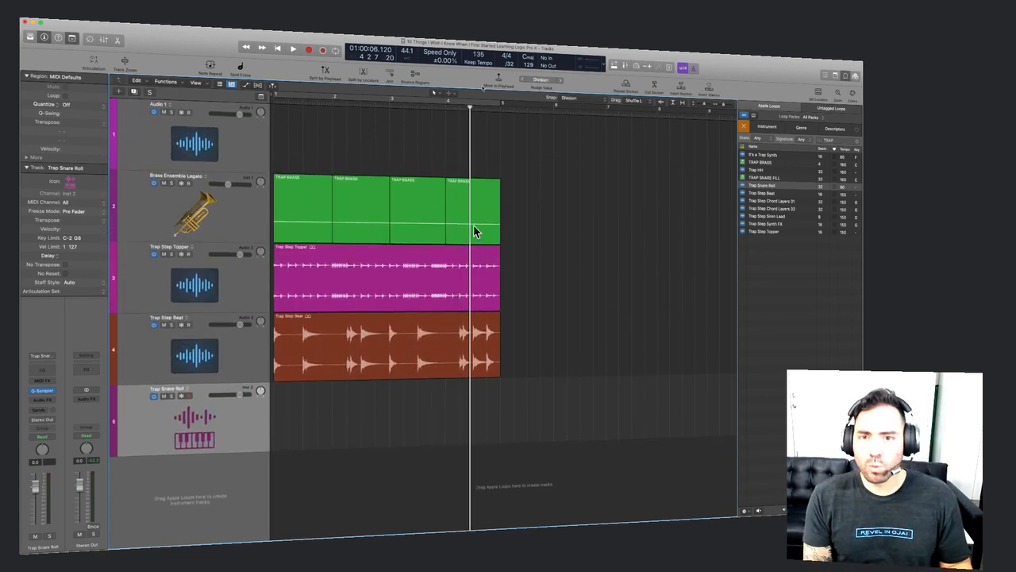
key("t")
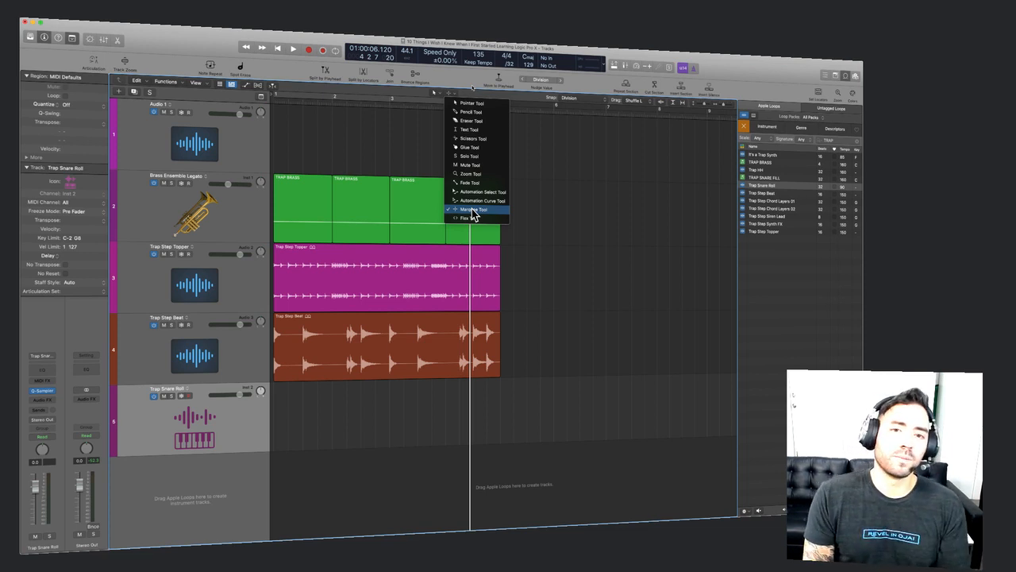
left_click(638, 259)
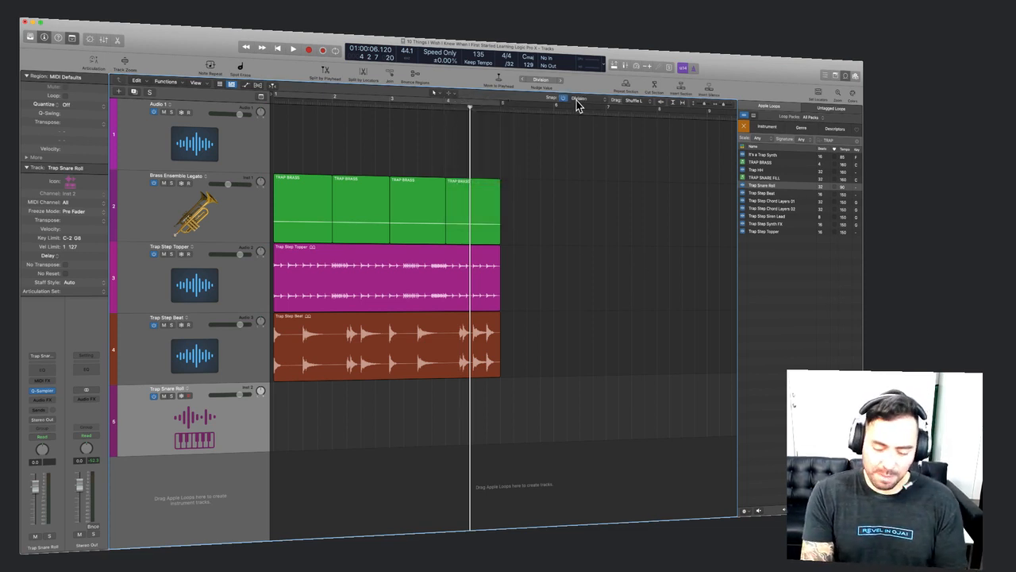
Show the project notes and go to the first topic, Snap to Grid/Nudge, at the start of the list.
key("alt+super+p")
scroll(784, 204, "up", 9)
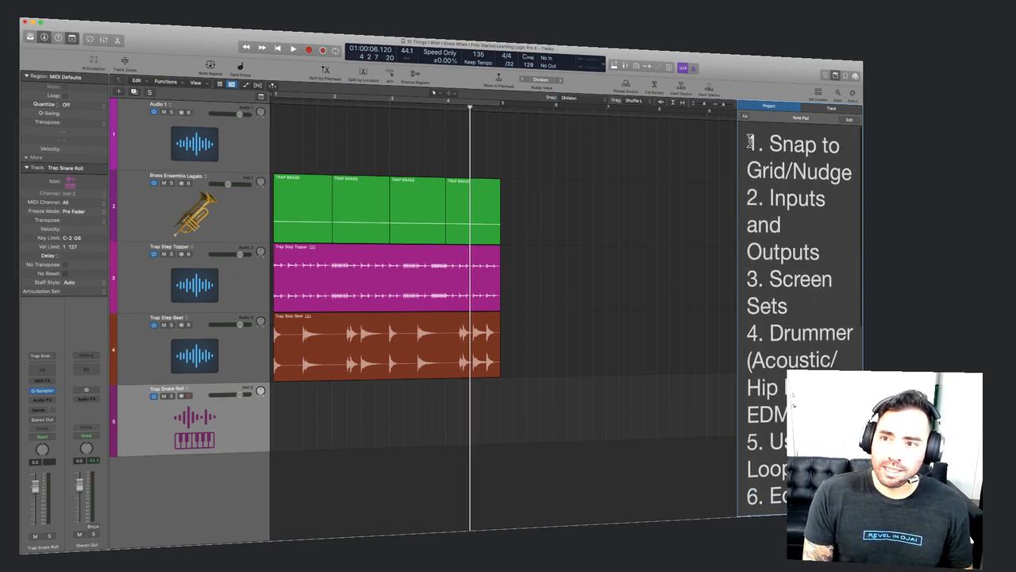
left_click_drag(750, 141, 791, 171)
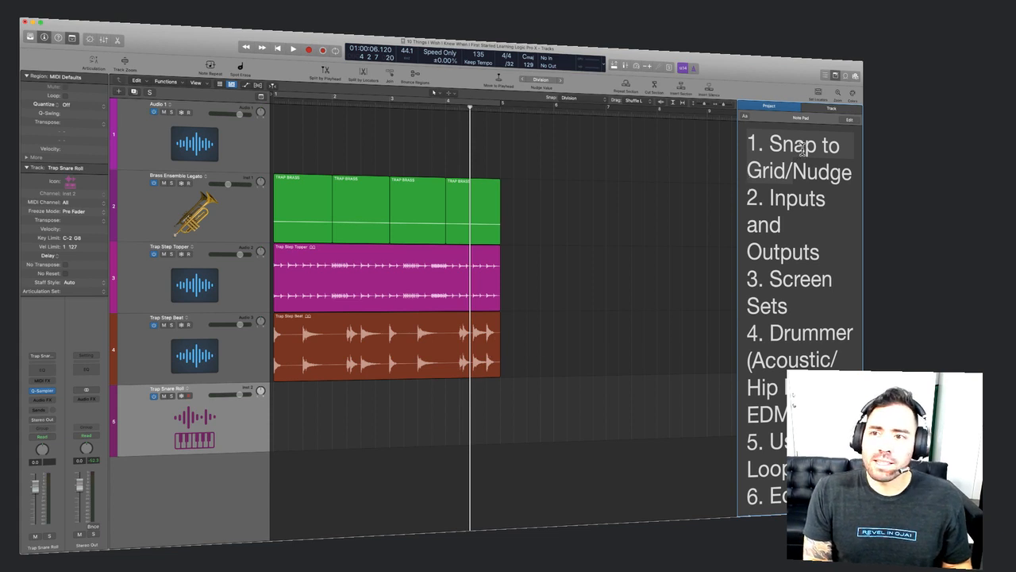
With the Marquee Tool as the secondary tool, set Snap to Beat and marquee-select an empty stretch after the TRAP BRASS regions.
left_click(450, 94)
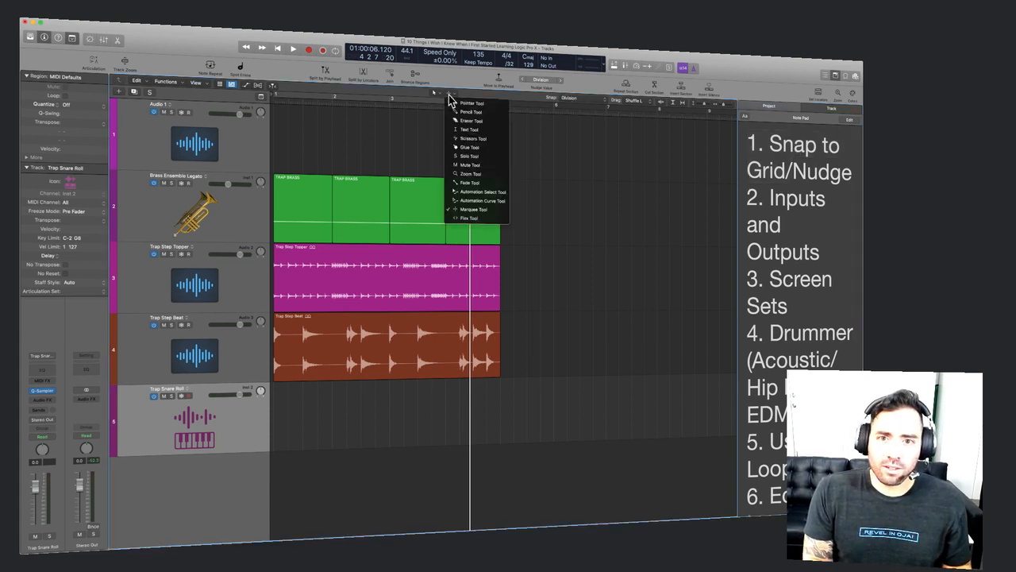
left_click(483, 211)
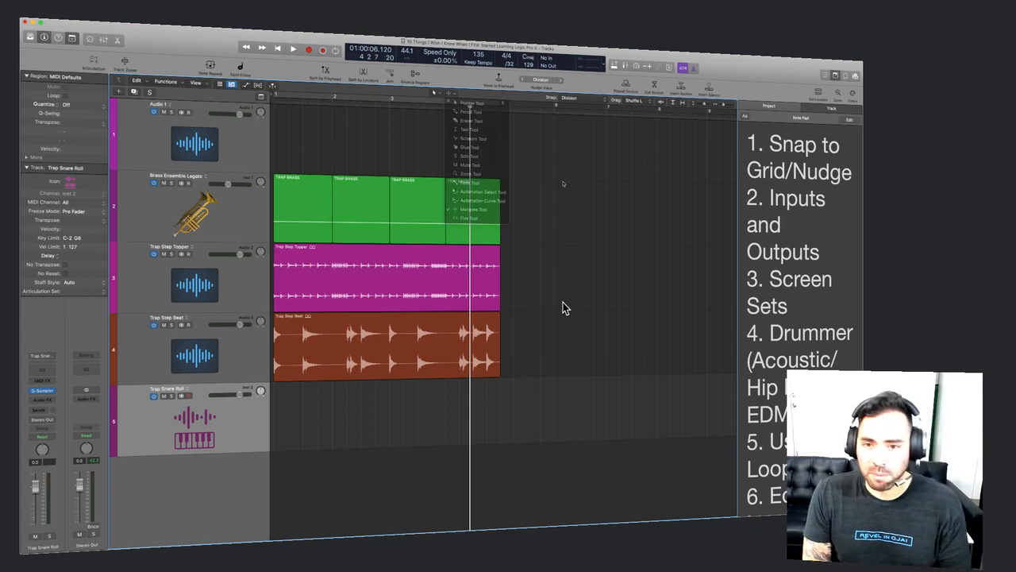
left_click(571, 98)
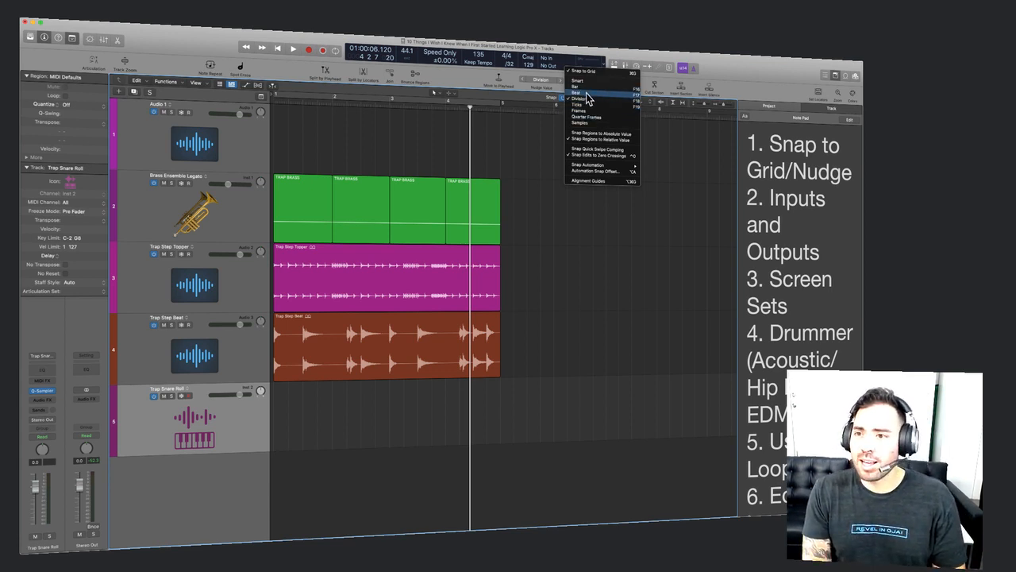
left_click(586, 94)
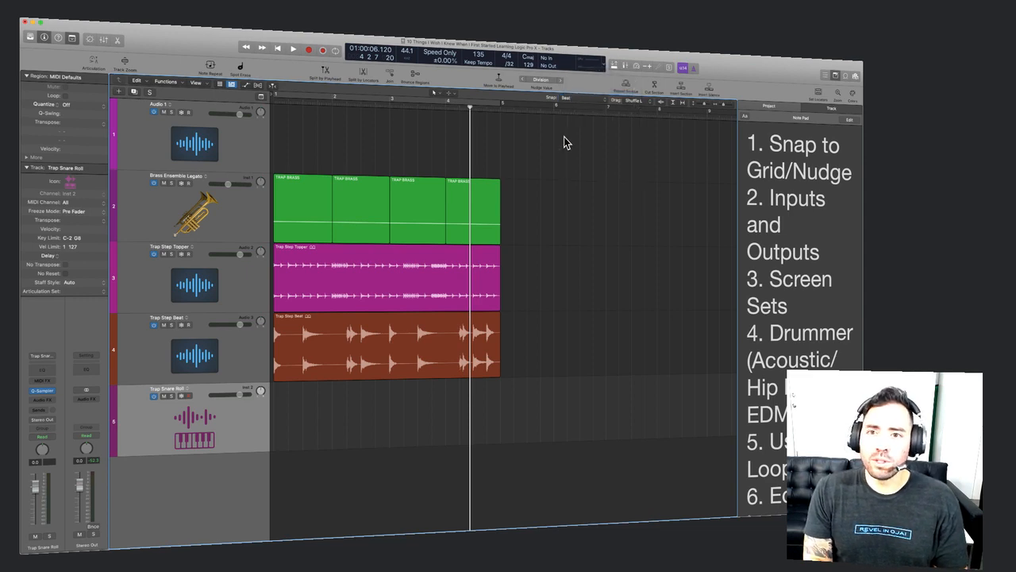
left_click(568, 212)
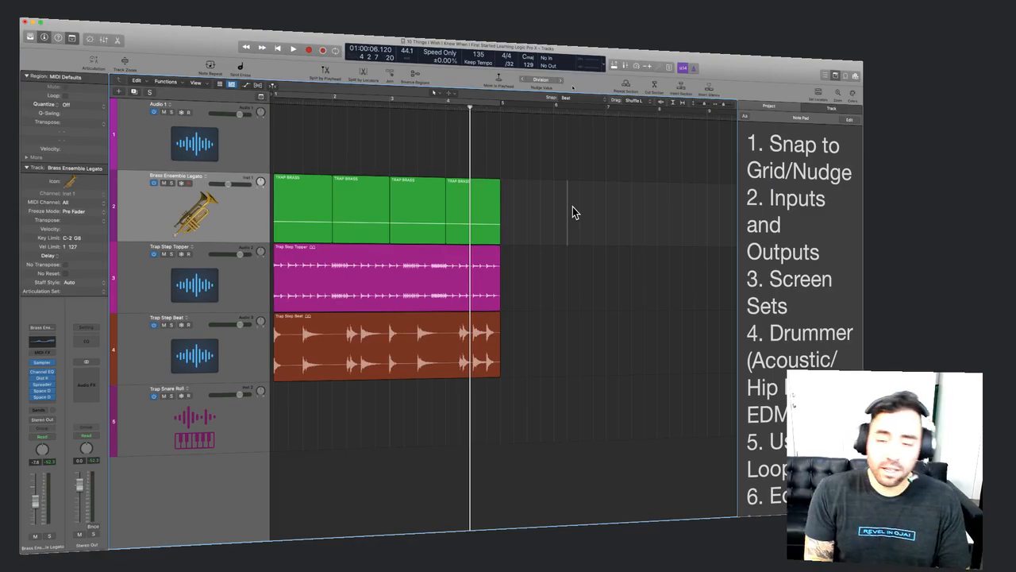
left_click_drag(568, 210, 630, 210)
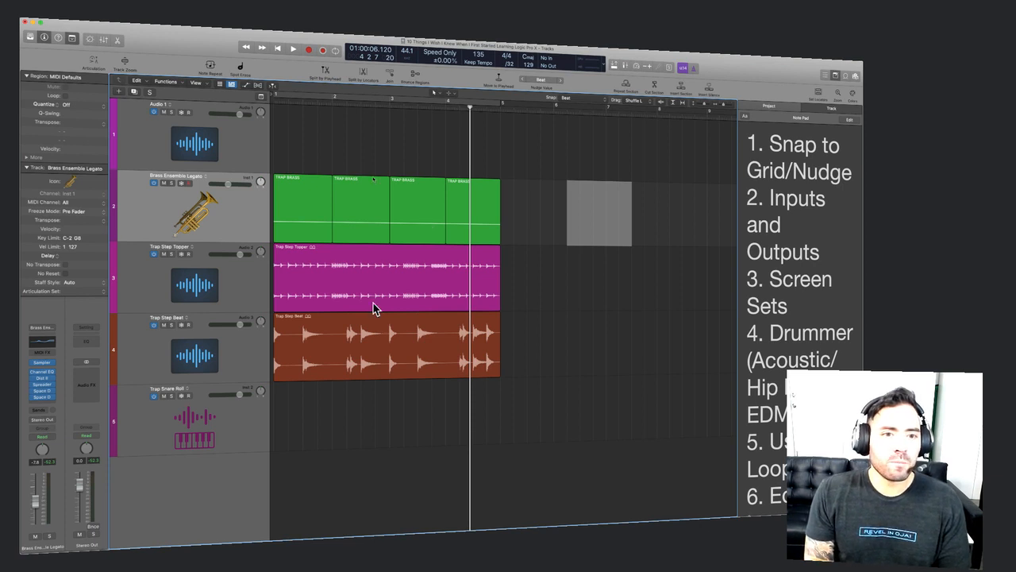
Clear the marquee selection and play the arrangement from bar 1 up to the first snare hit.
key("Return")
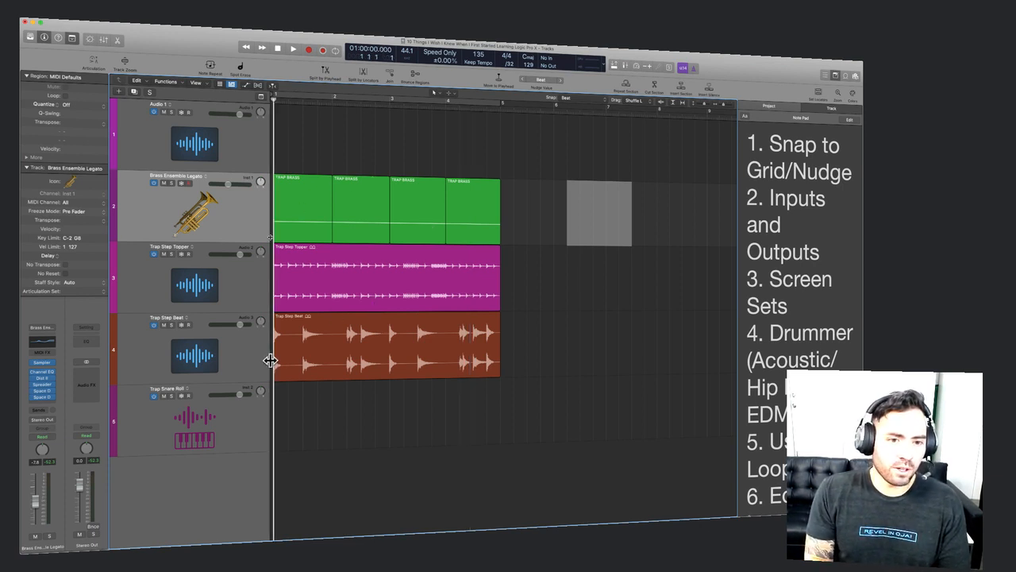
key("space")
key("space")
key("Return")
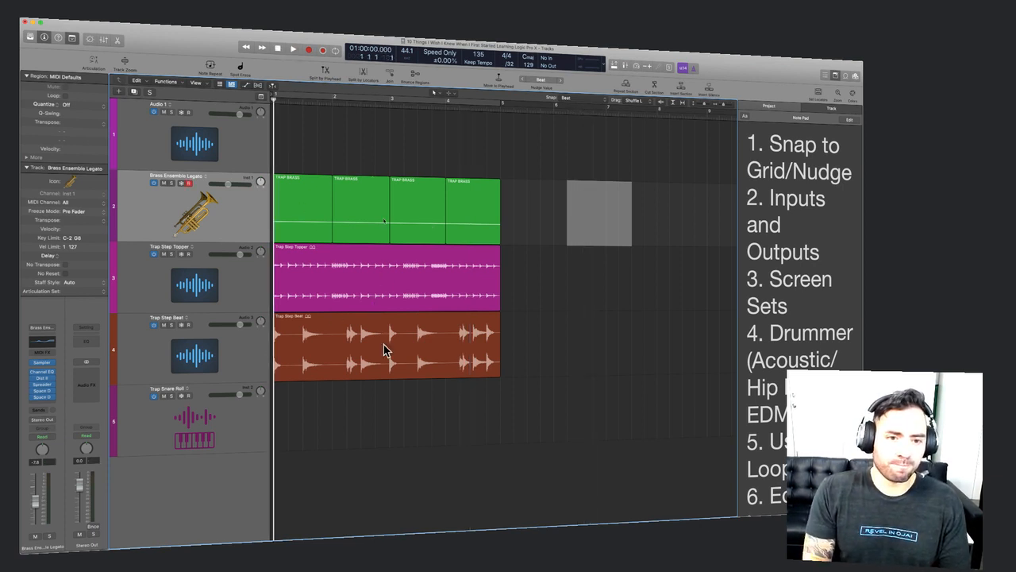
left_click(470, 477)
key("space")
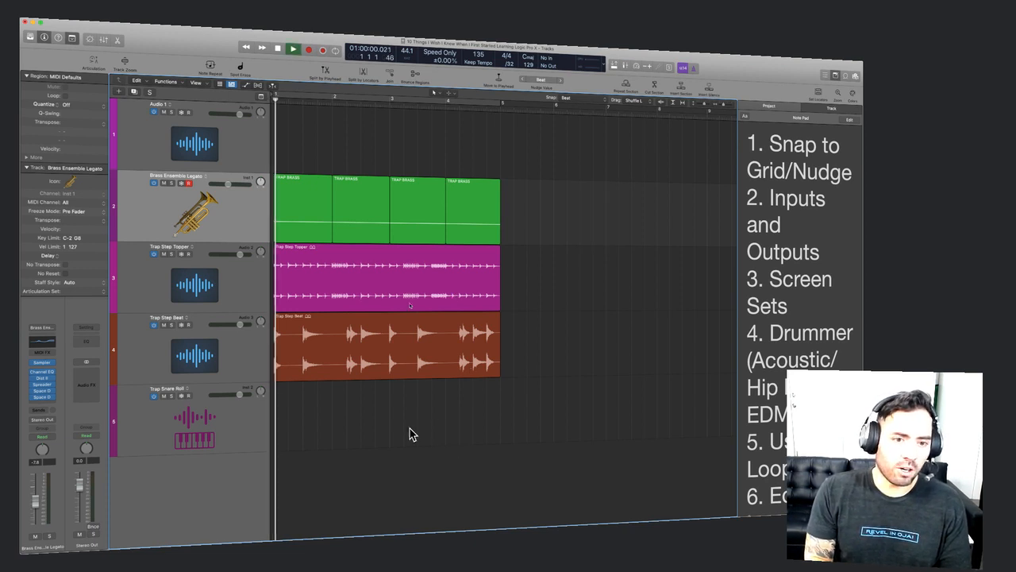
key("space")
Marquee-select the Trap Step Beat snare hit from bar 1 beat 3 to bar 2 beat 2 and bounce it in place to a new track.
left_click_drag(302, 343, 347, 349)
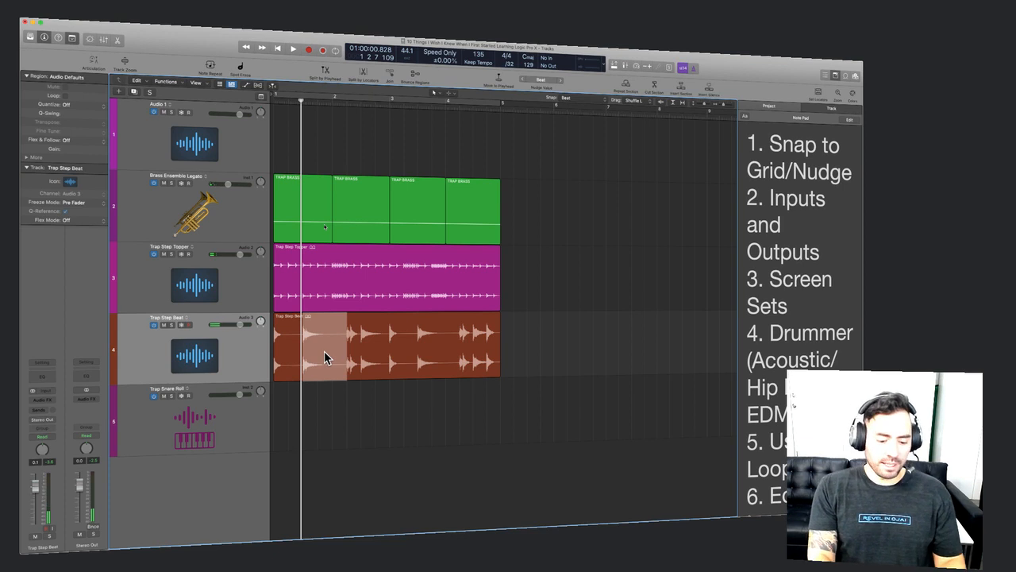
key("z")
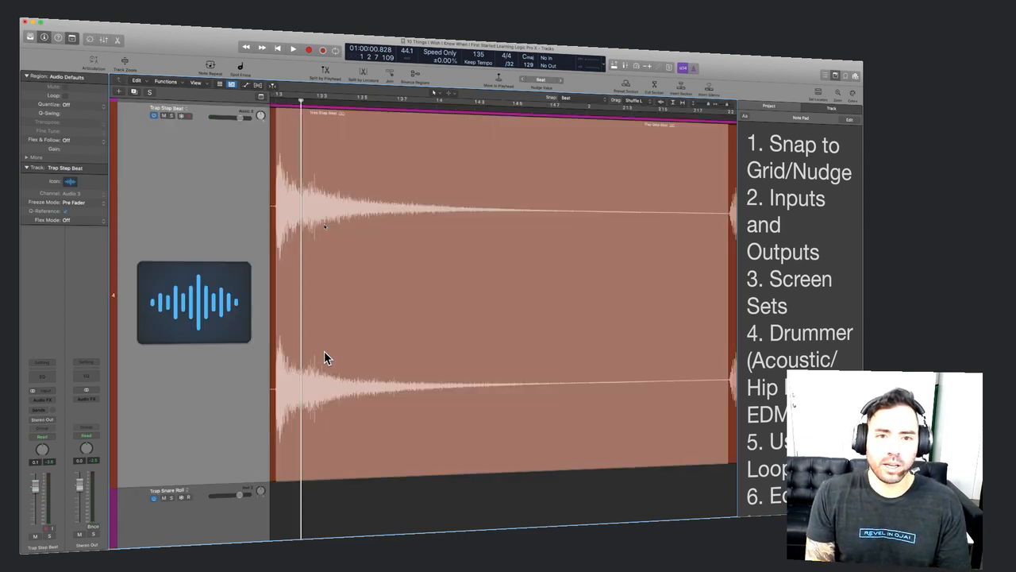
key("z")
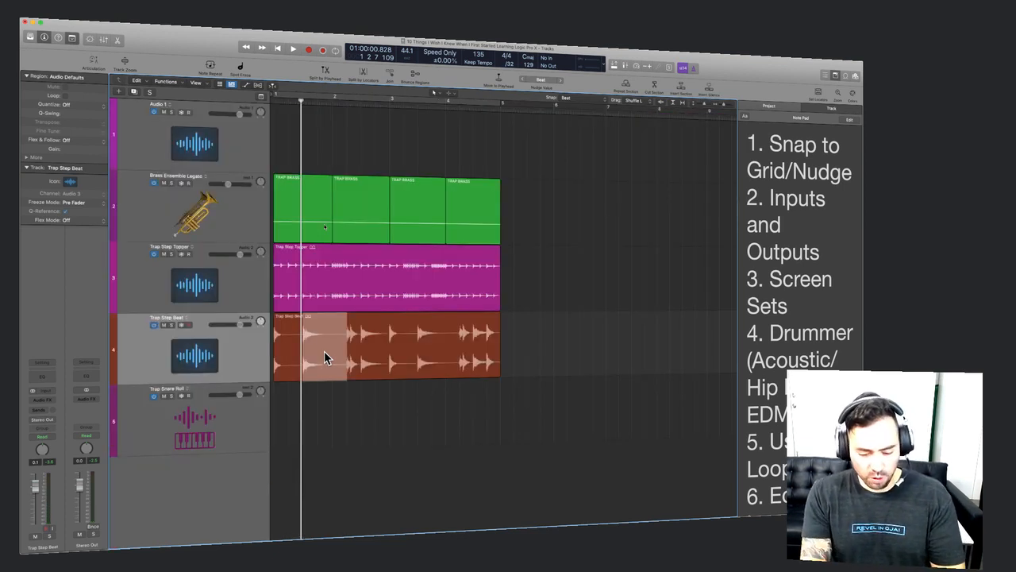
key("ctrl+b")
key("Return")
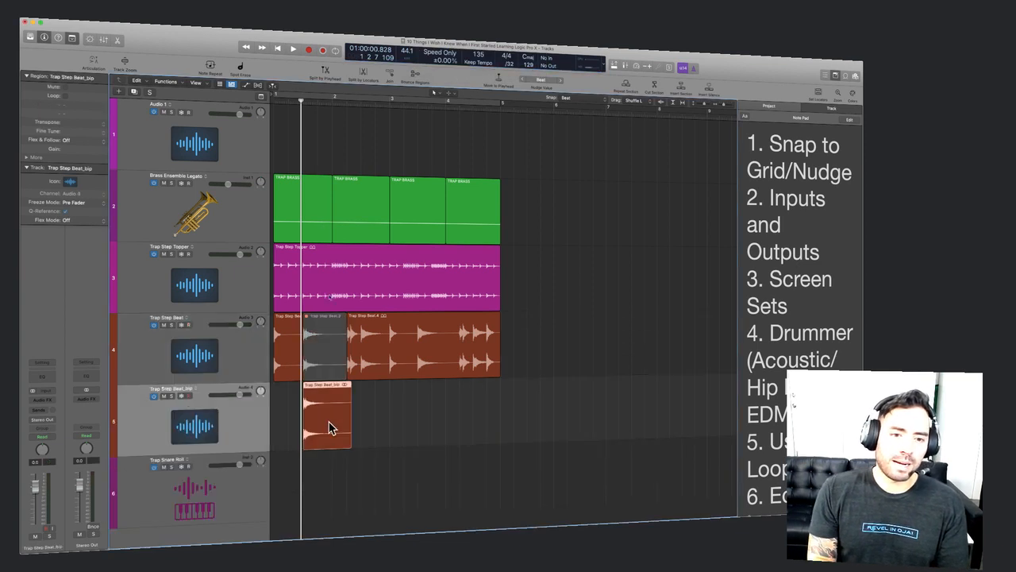
Add the ChromaVerb reverb as an audio effect on the bounced snare track.
left_click(36, 401)
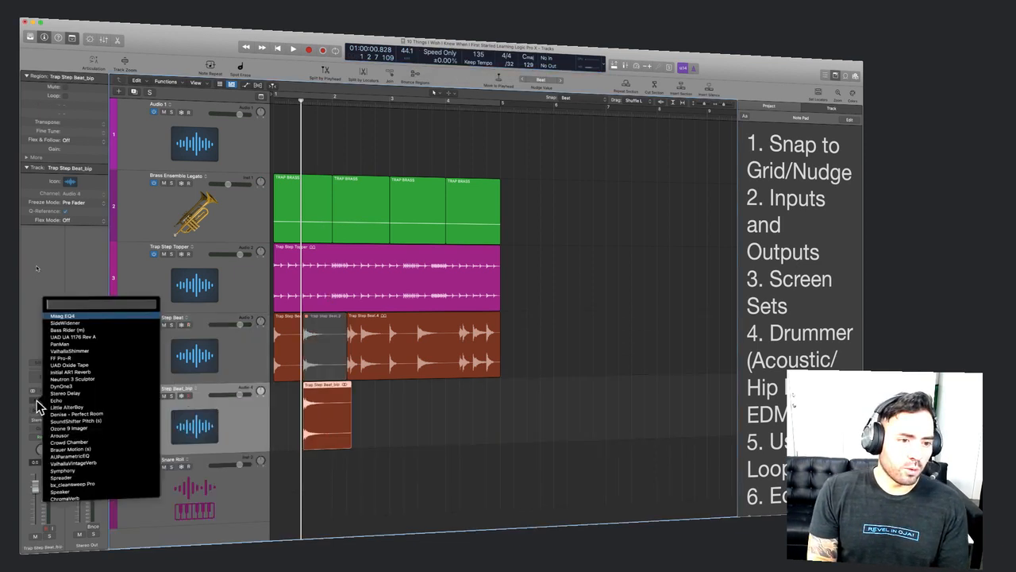
type("CHRO")
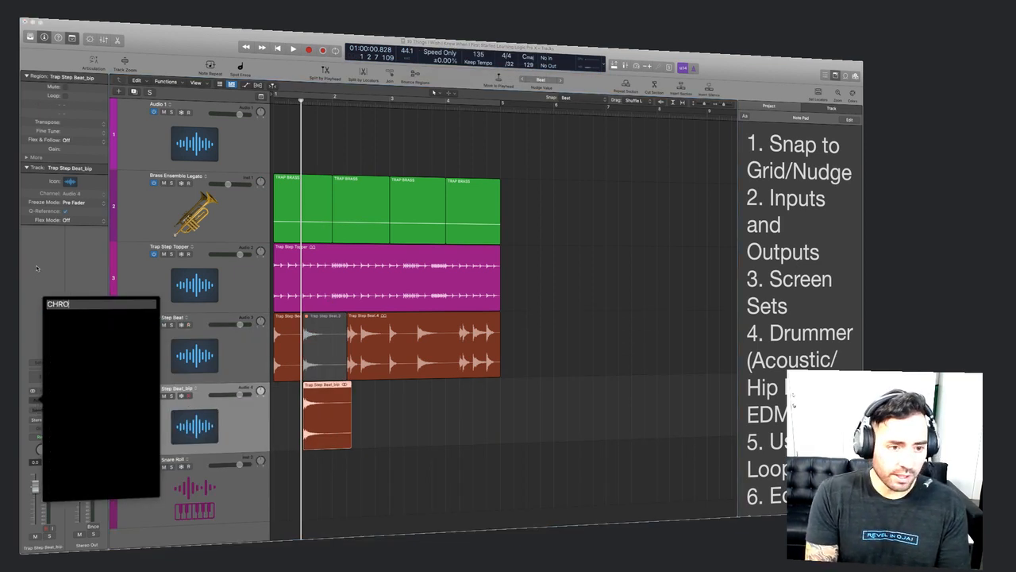
key("BackSpace")
key("BackSpace")
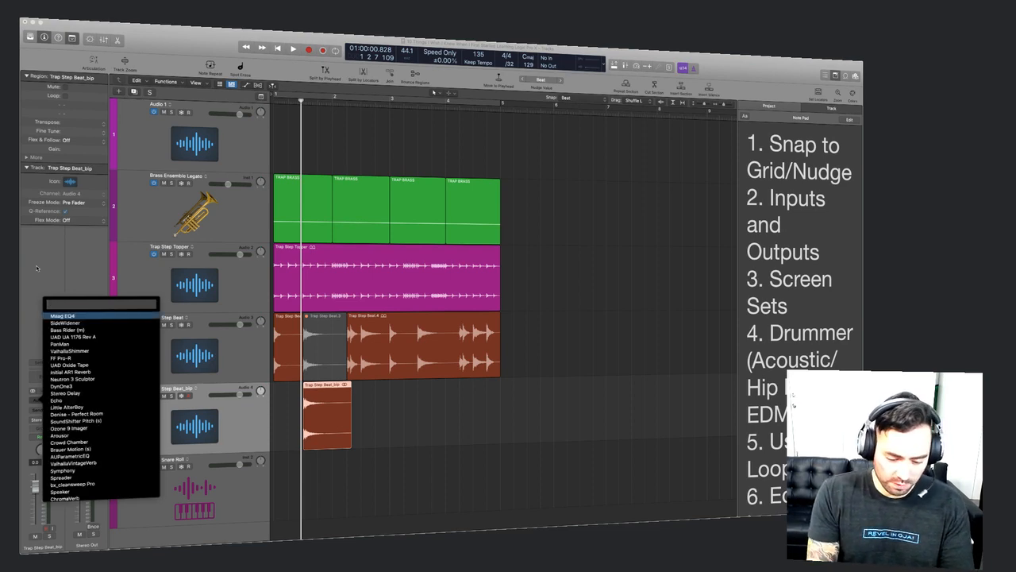
type("chro")
key("Return")
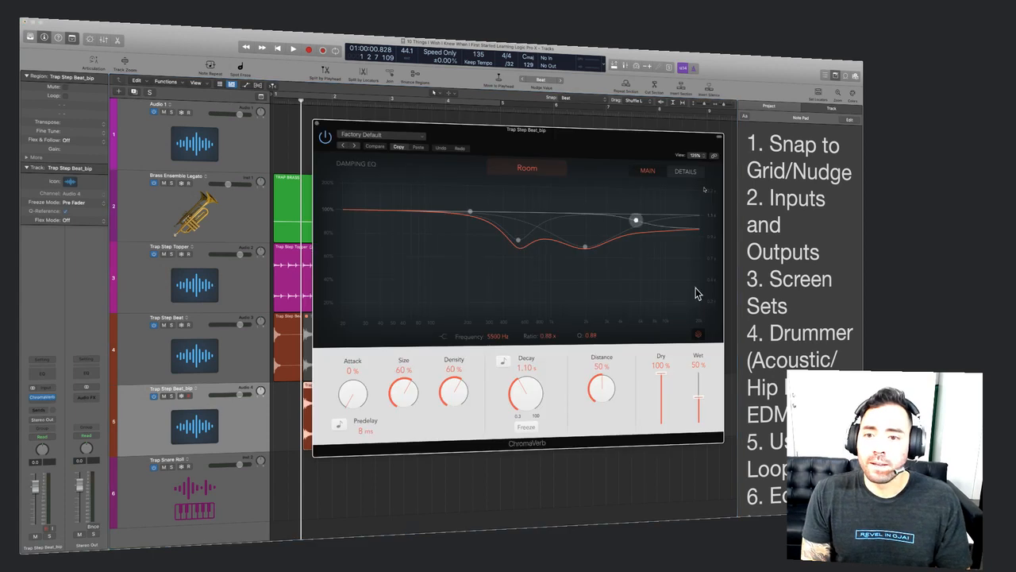
During playback from bar 1, set ChromaVerb's Decay to 7.60 s and Wet to 53%, and close the plug-in window.
key("Return")
key("space")
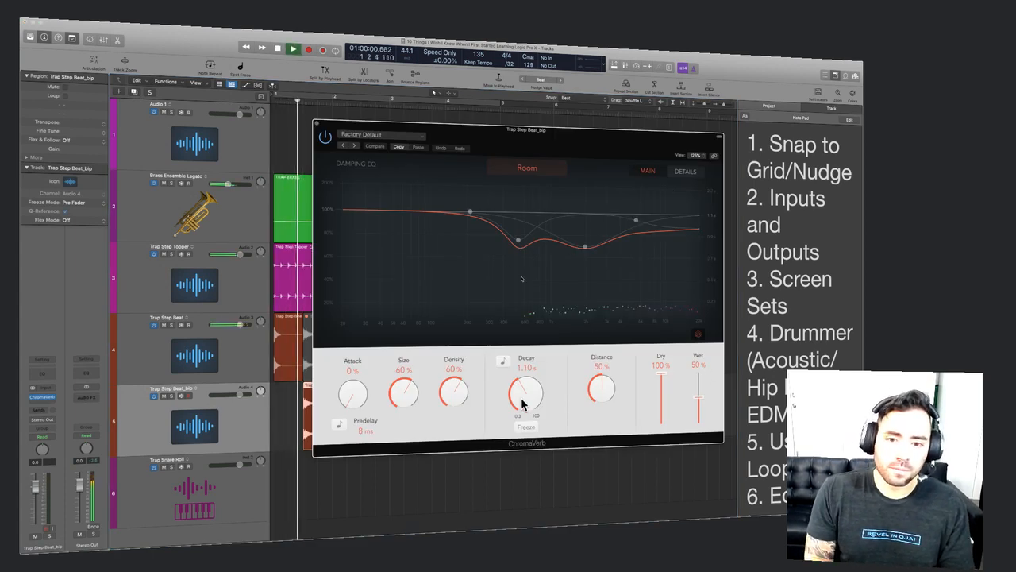
mouse_move(523, 399)
left_mouse_down()
mouse_move(524, 385)
mouse_move(528, 392)
left_mouse_up()
left_click_drag(698, 399, 698, 397)
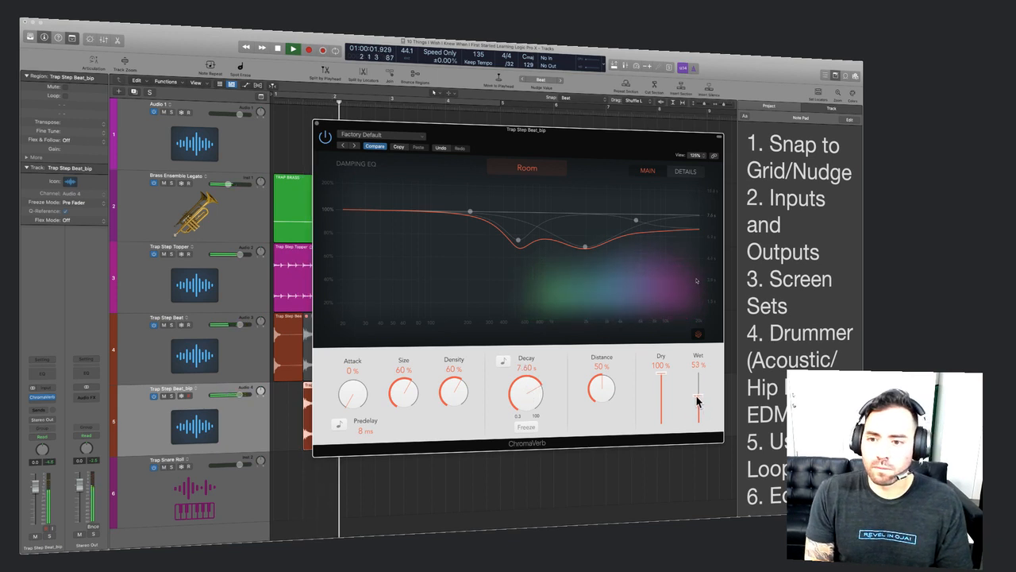
left_click(317, 129)
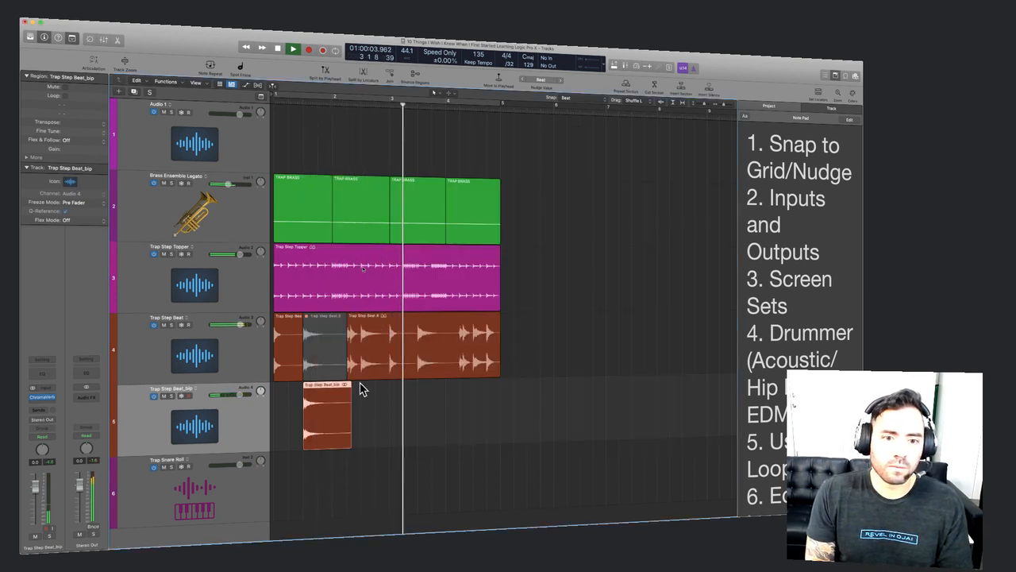
Cycle playback over bars 1 to 4 and rename the bounced snare track "Snare (with VERB)".
key("c")
left_click(417, 441)
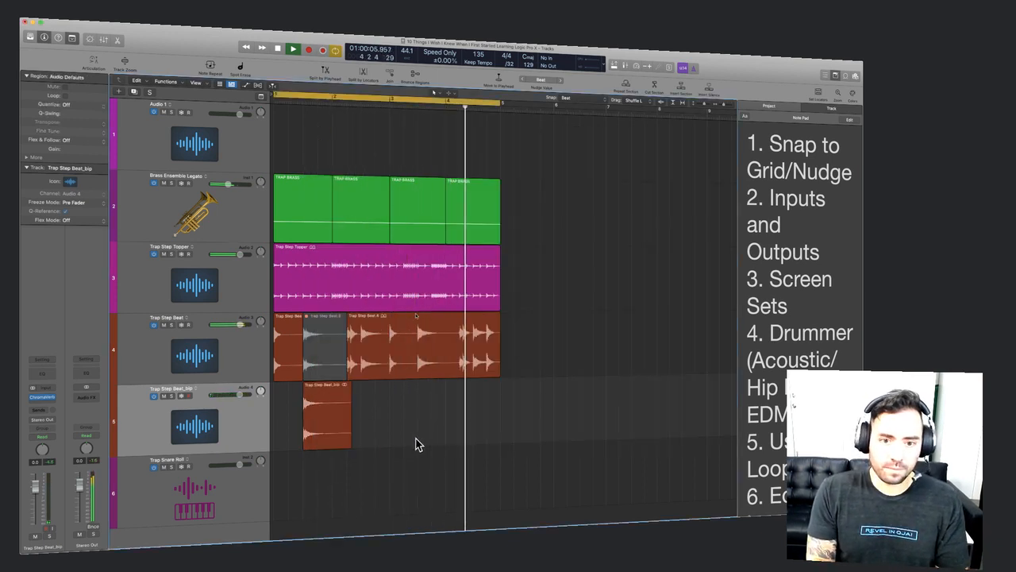
left_click(199, 421)
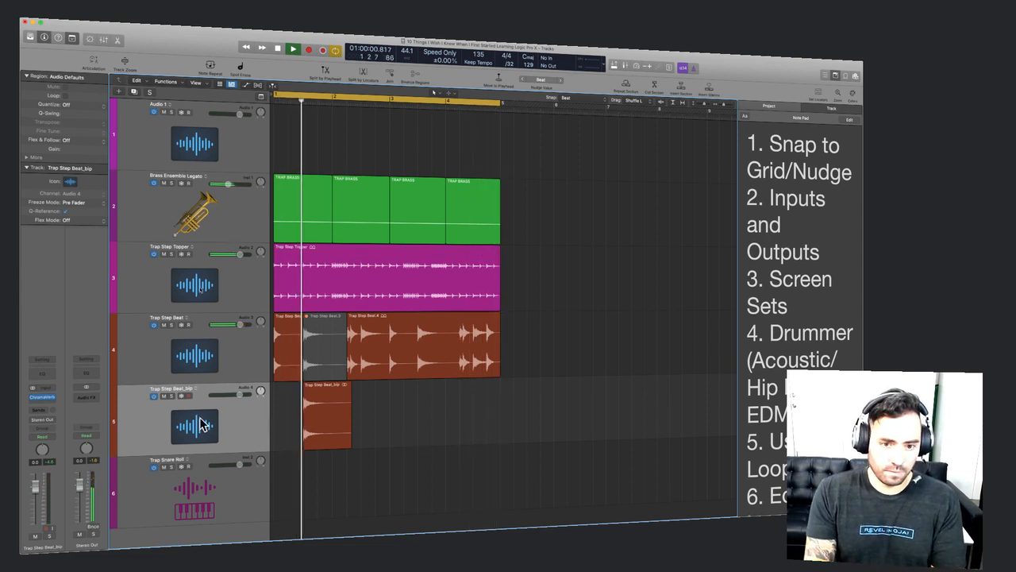
type("Snare")
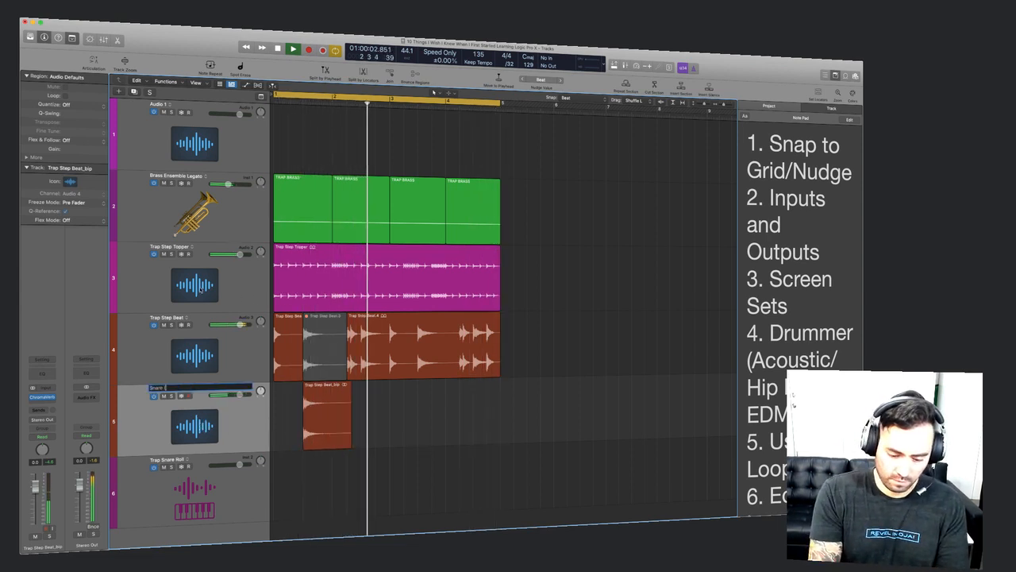
type(" roith VERB)")
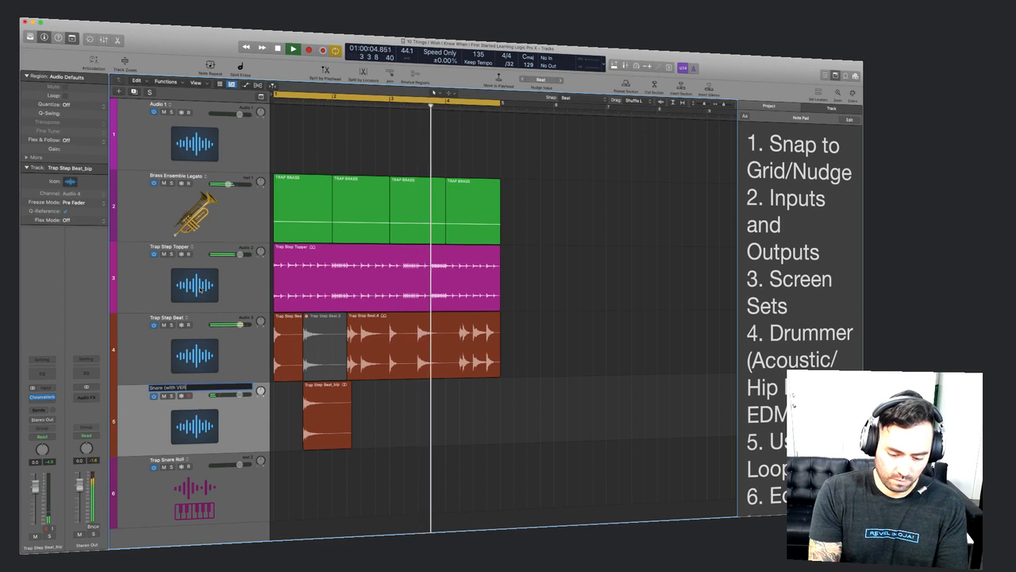
key("Return")
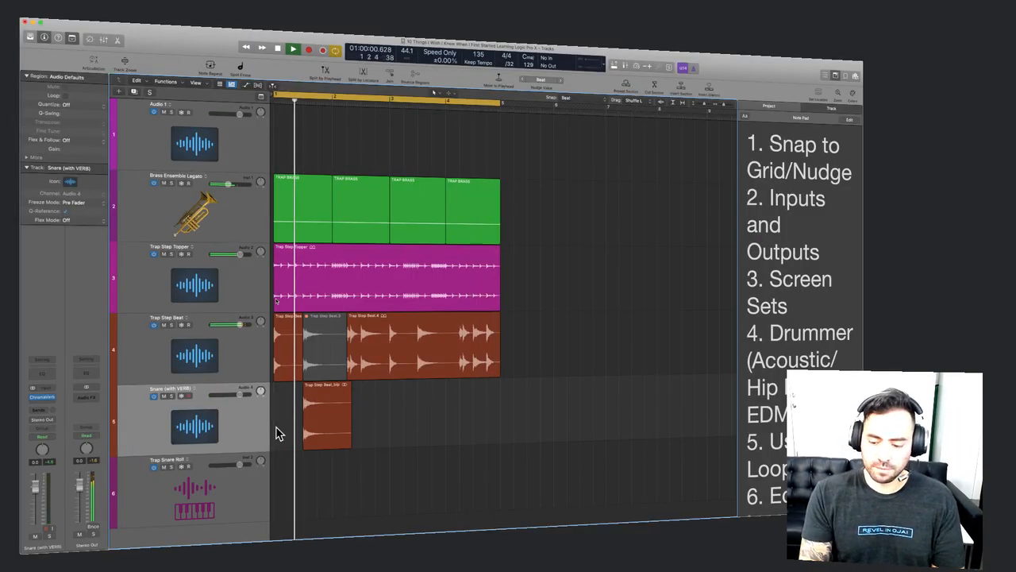
Stop playback, marquee-select a sixteenth-note slice of the Trap Step Beat snare at bar 4 beat 3, and set the division to /16.
scroll(512, 361, "up", 5)
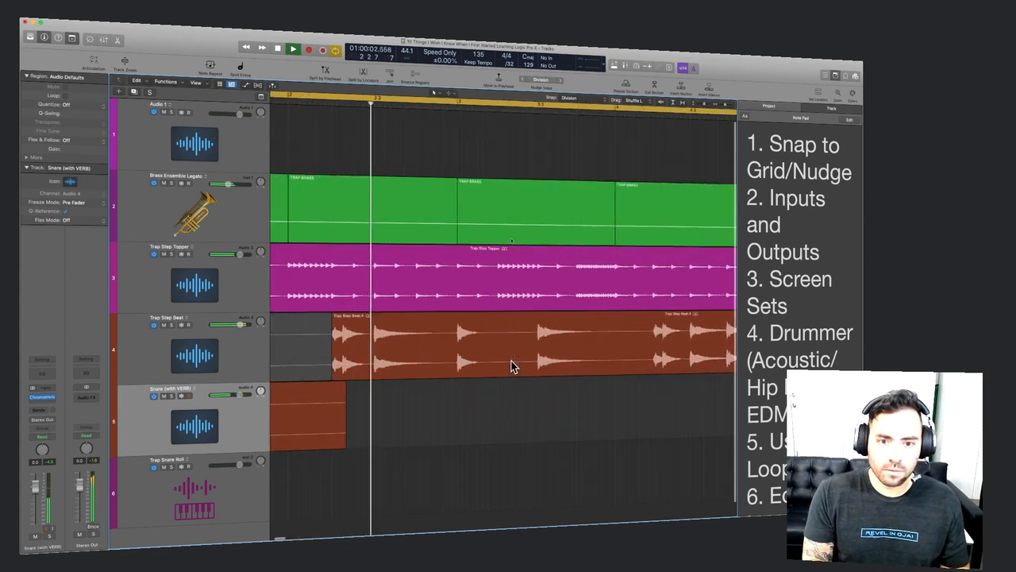
scroll(512, 361, "down", 1)
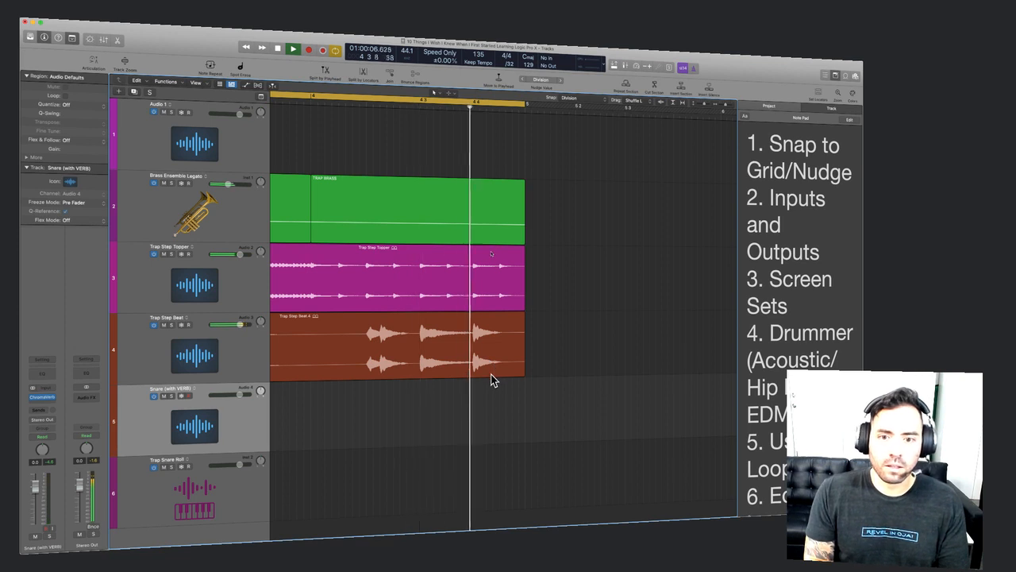
key("space")
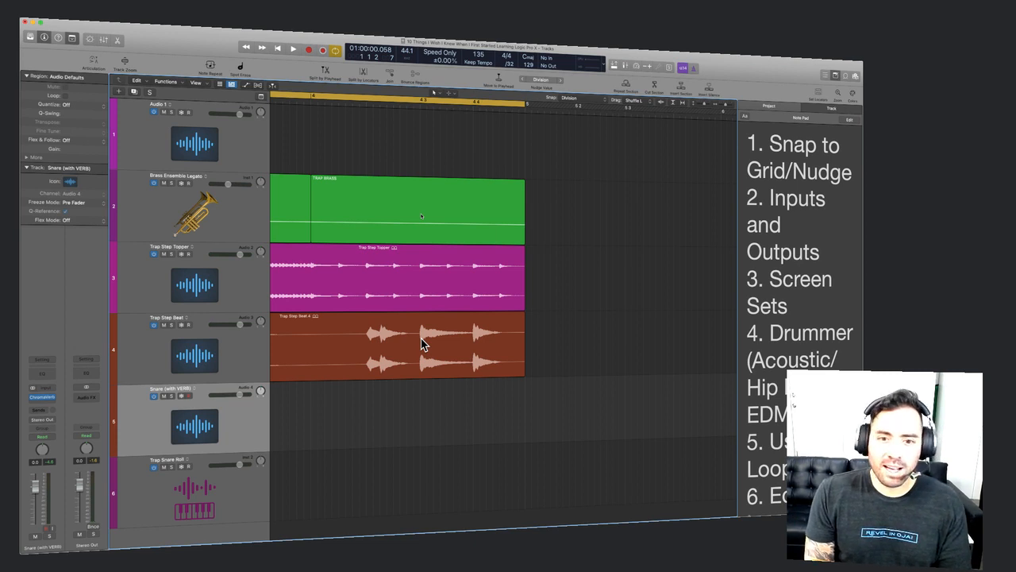
left_click_drag(421, 340, 433, 343)
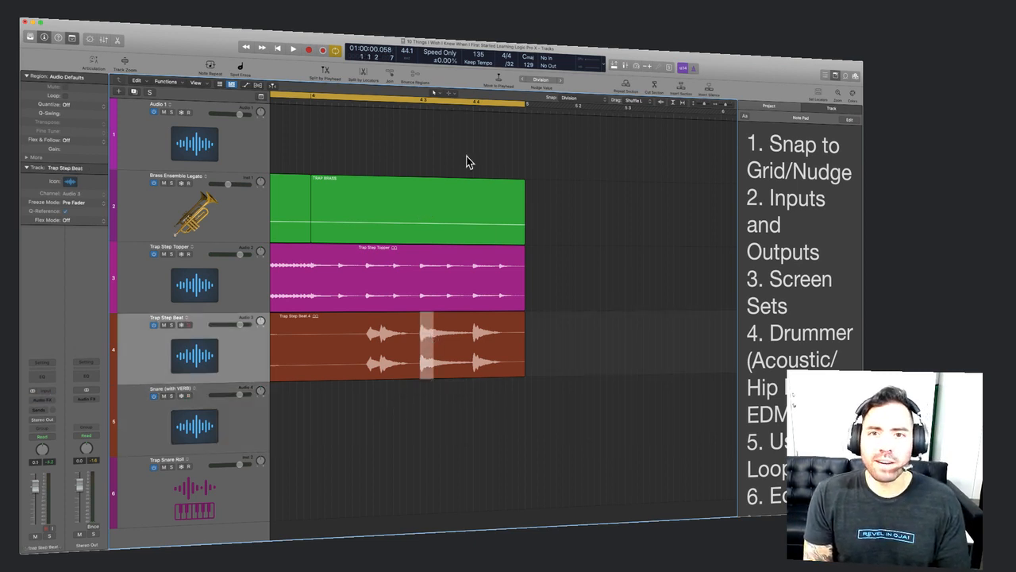
left_click(515, 64)
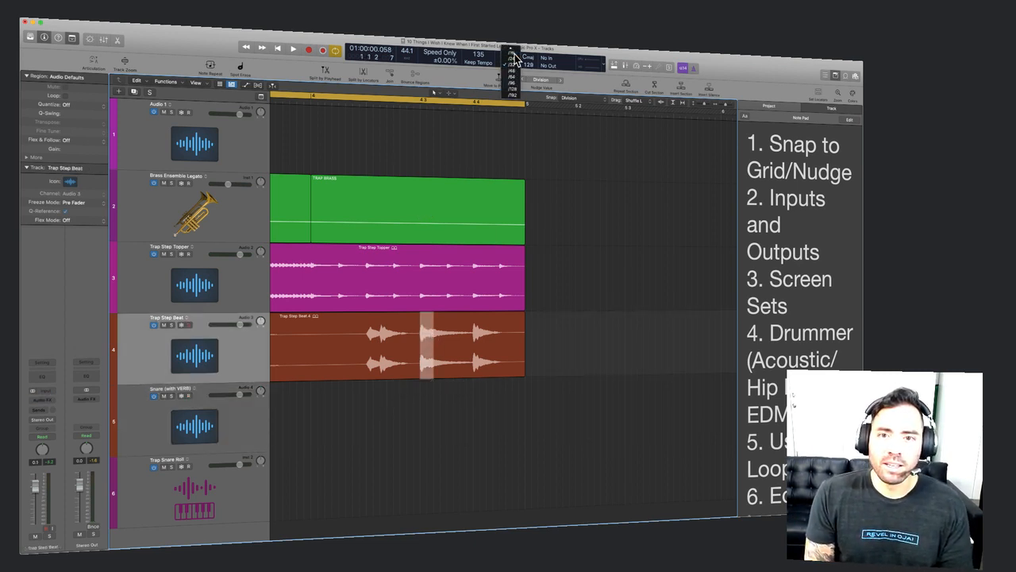
left_click(513, 57)
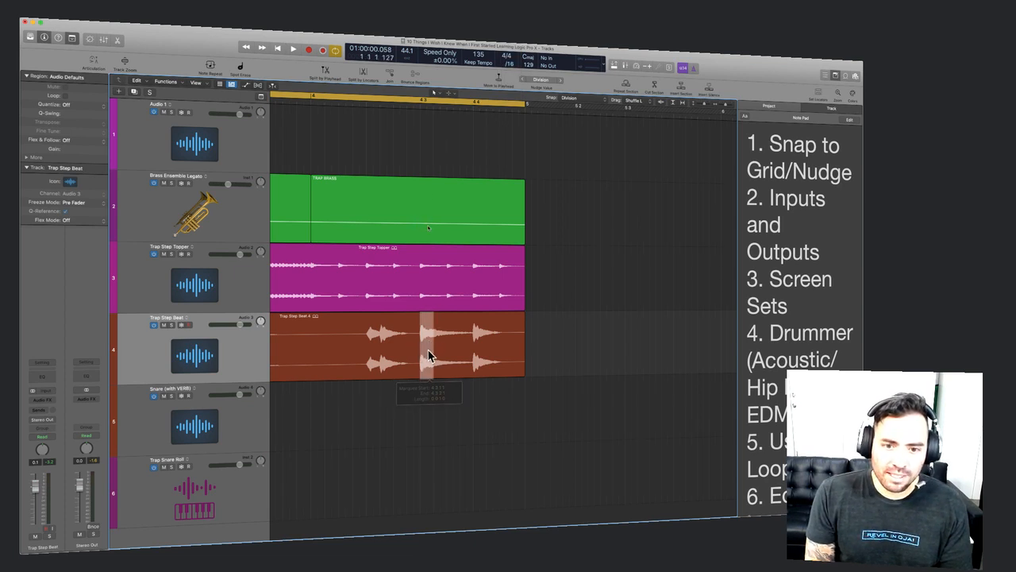
Copy the short Trap Step Beat hit onto the last three sixteenths of bar 4 as a repeated roll.
left_click_drag(428, 355, 492, 358)
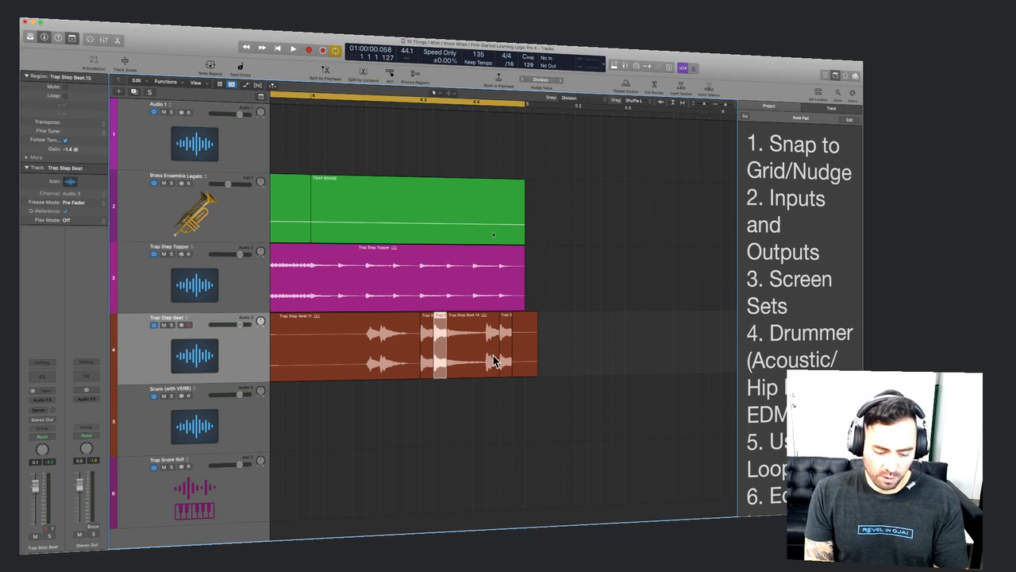
key("super+z")
left_click_drag(434, 360, 503, 360)
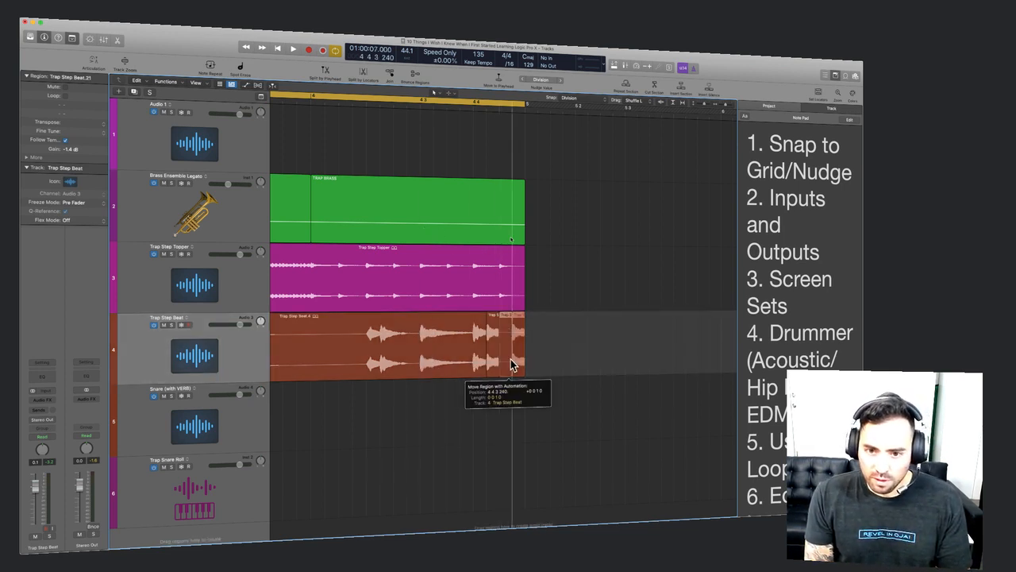
left_click(512, 412)
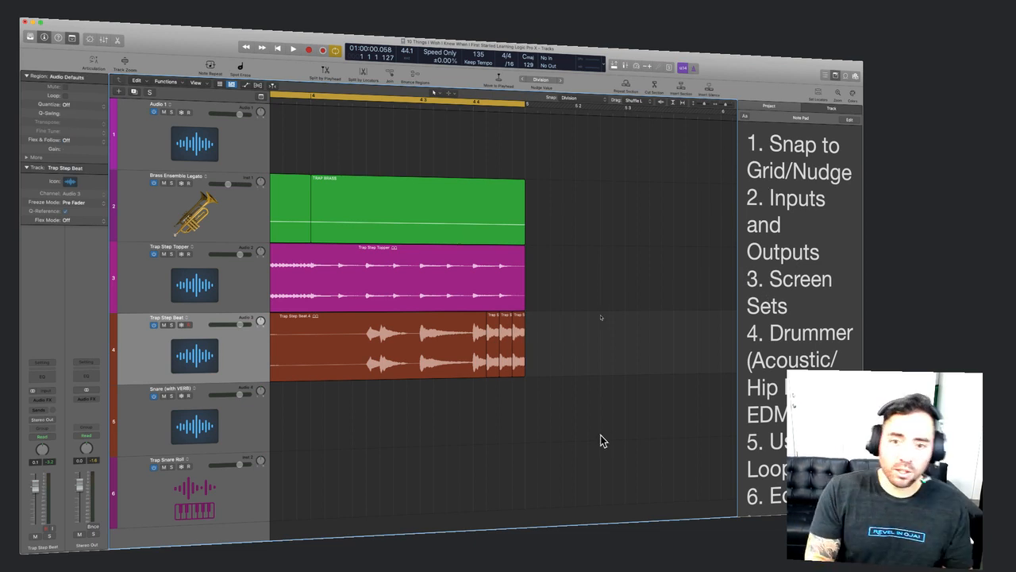
Play the cycle from bar 1 and listen to the repeated hits at the end of bar 4, then stop.
key("space")
scroll(602, 440, "left", 5)
scroll(606, 441, "down", 5)
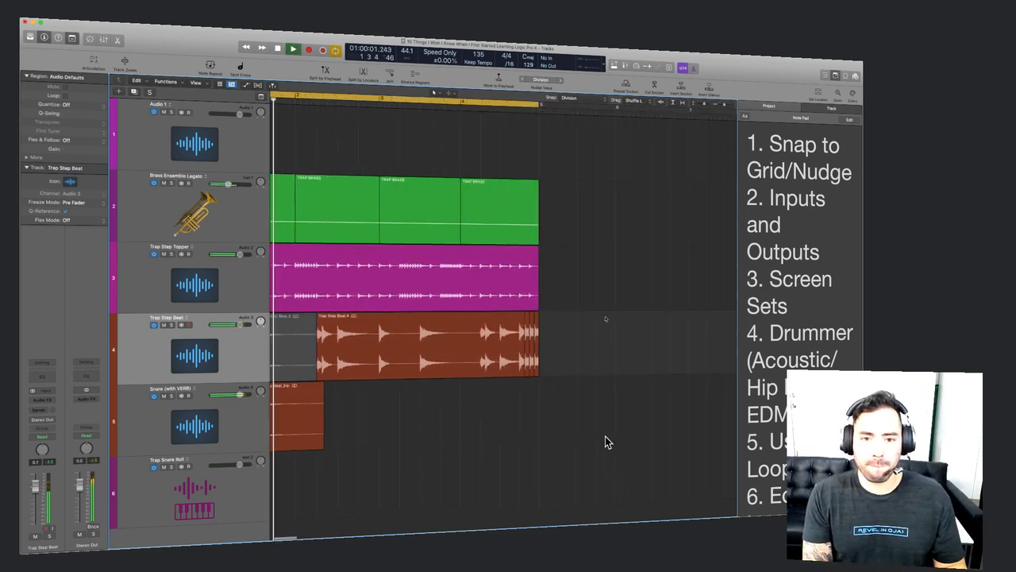
scroll(520, 437, "left", 3)
scroll(431, 443, "up", 5)
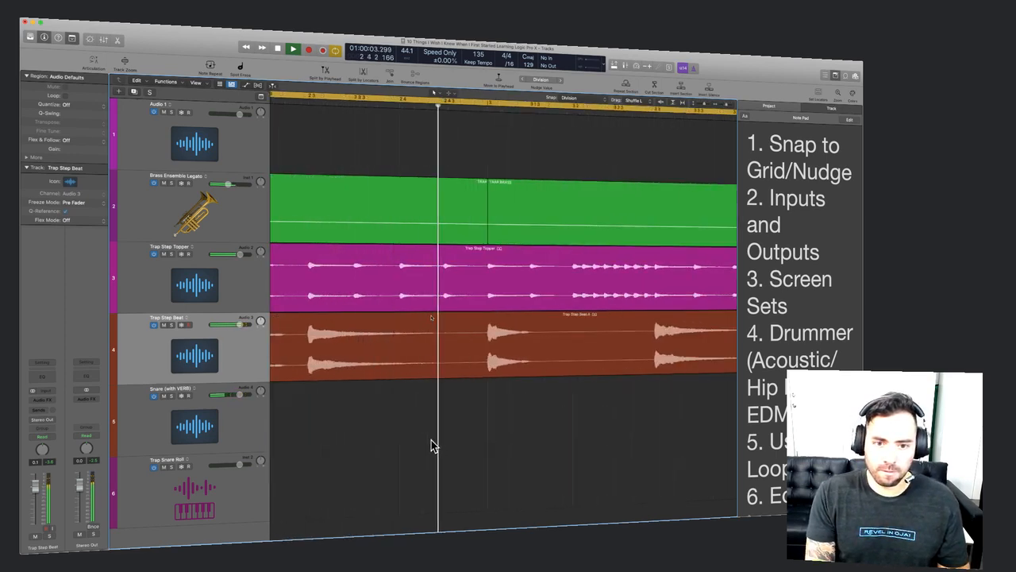
scroll(496, 431, "up", 5)
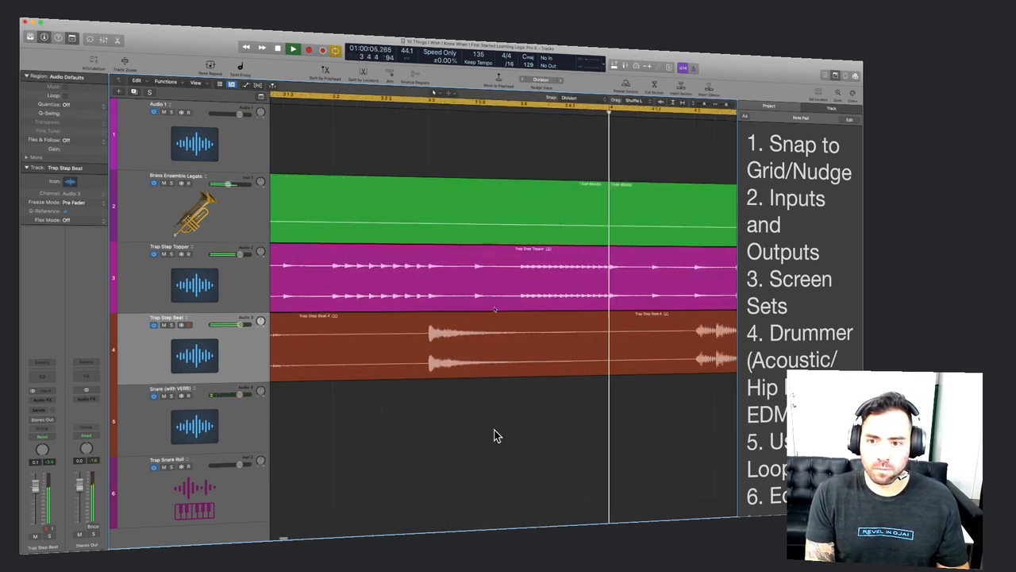
scroll(494, 431, "right", 5)
scroll(563, 429, "right", 4)
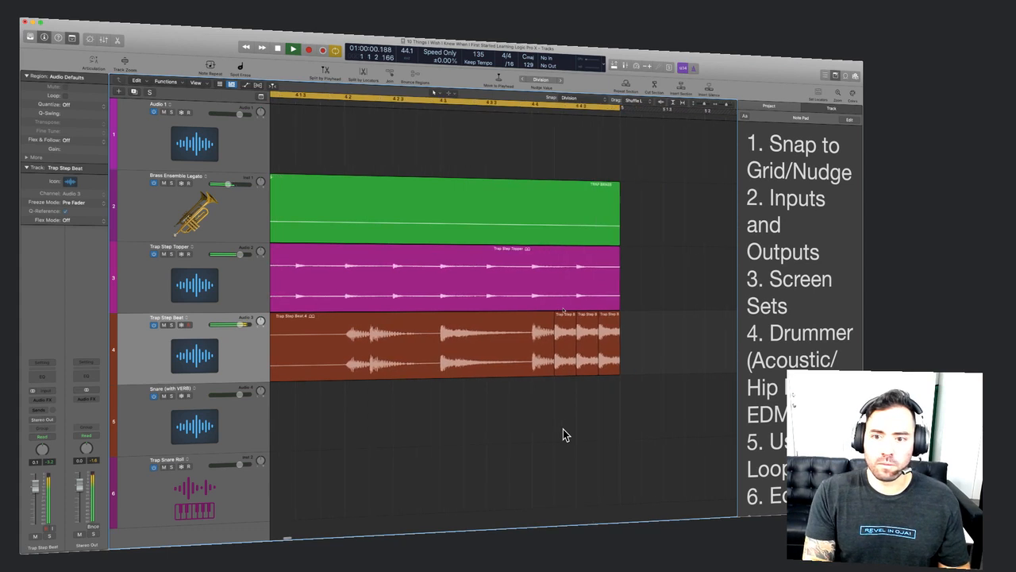
scroll(563, 428, "left", 4)
key("space")
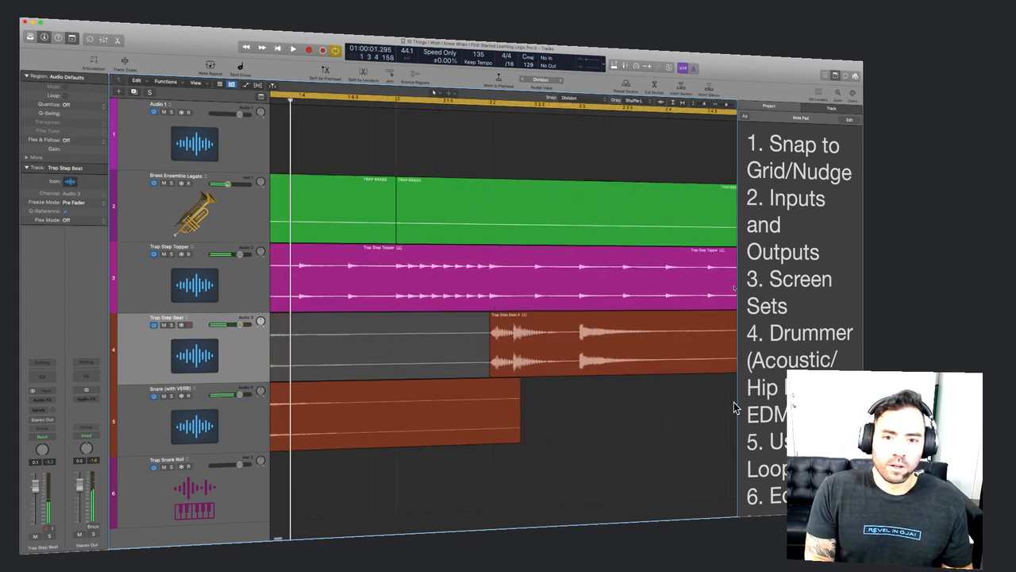
With Snap set to Beat, marquee-select beat 2 of bar 4 on Trap Step Topper and split it into its own region.
scroll(542, 411, "right", 10)
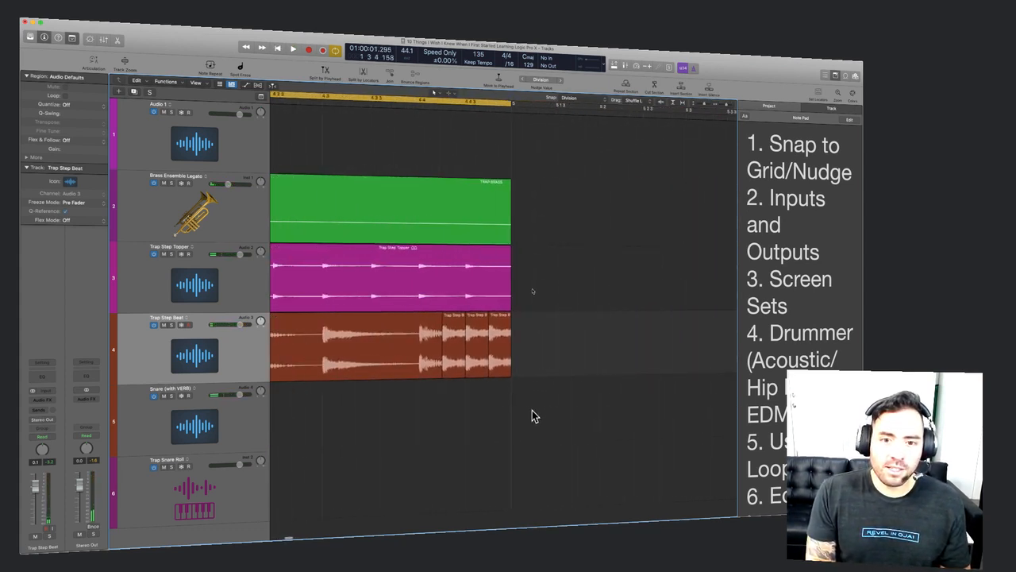
left_click_drag(533, 413, 495, 405)
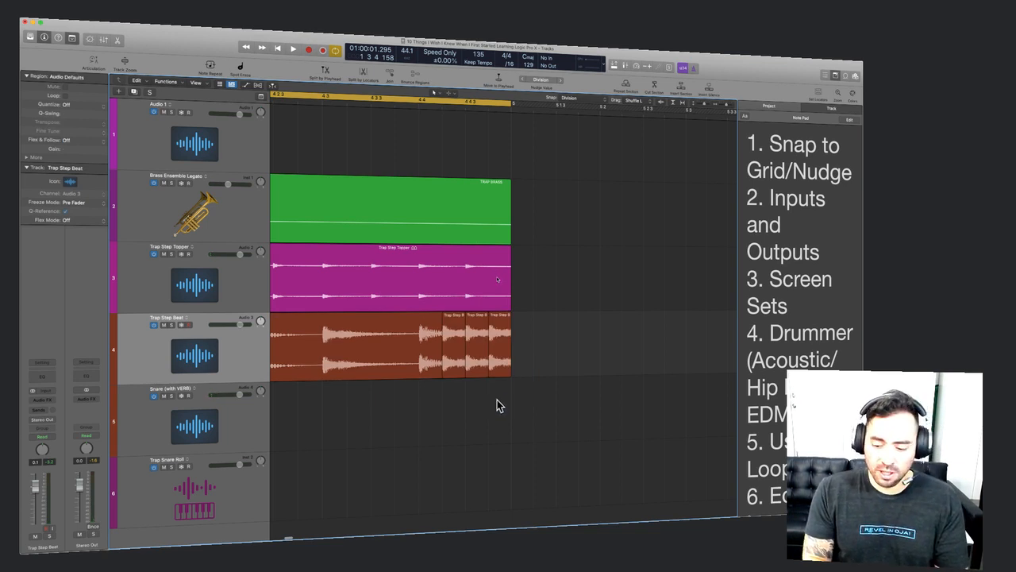
scroll(513, 389, "left", 4)
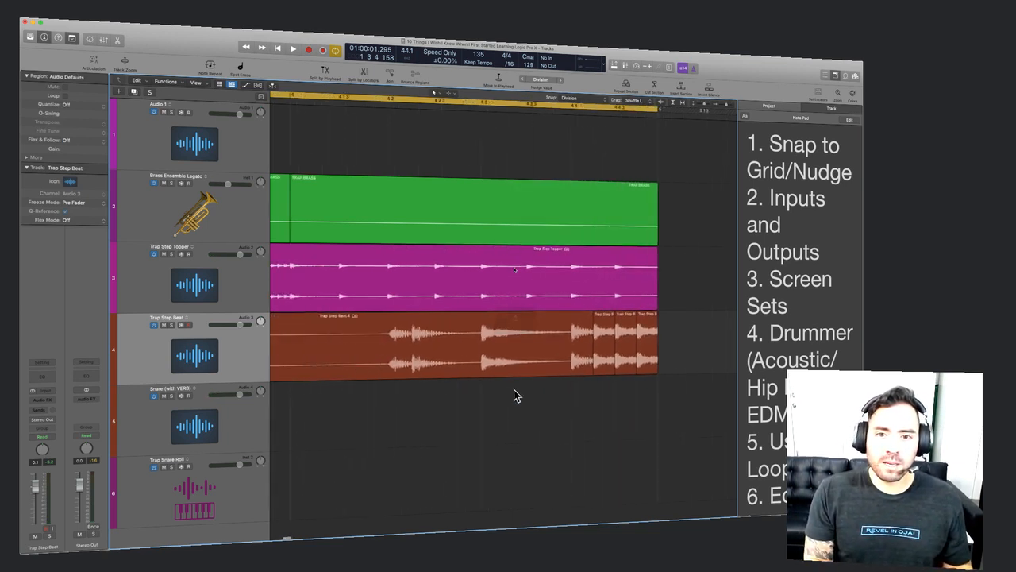
scroll(513, 389, "down", 5)
scroll(514, 389, "left", 6)
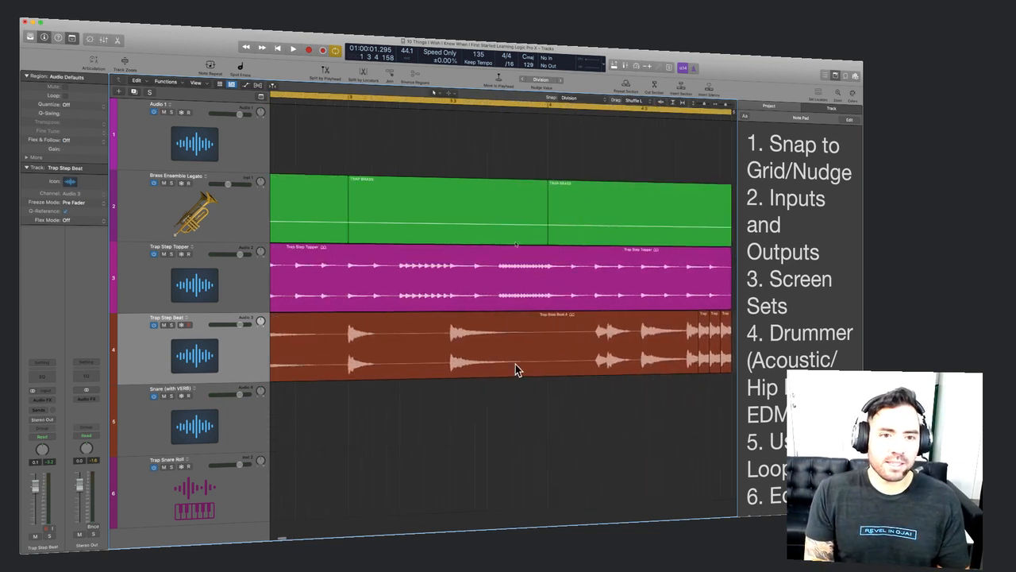
scroll(535, 341, "right", 5)
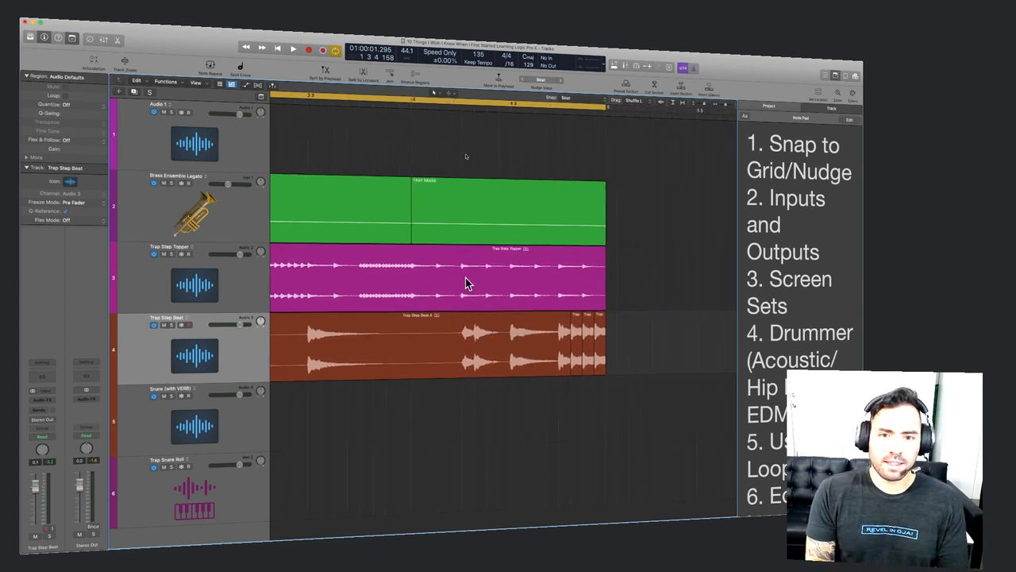
left_click_drag(463, 271, 514, 274)
left_click(489, 284)
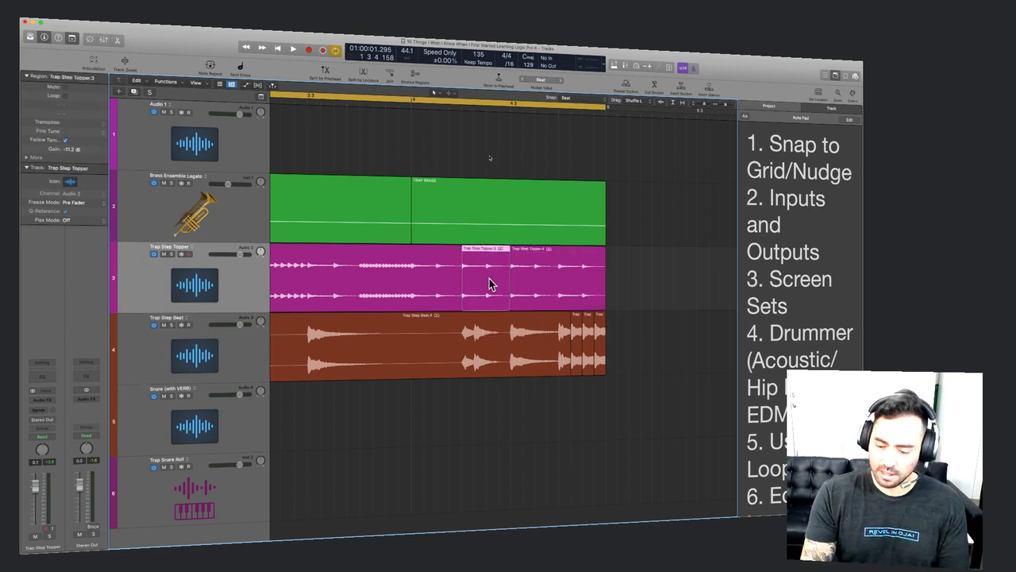
Set the Drag mode to No Overlap and delete the isolated Trap Step Topper region at bar 4 beat 2.
key("Delete")
key("super+z")
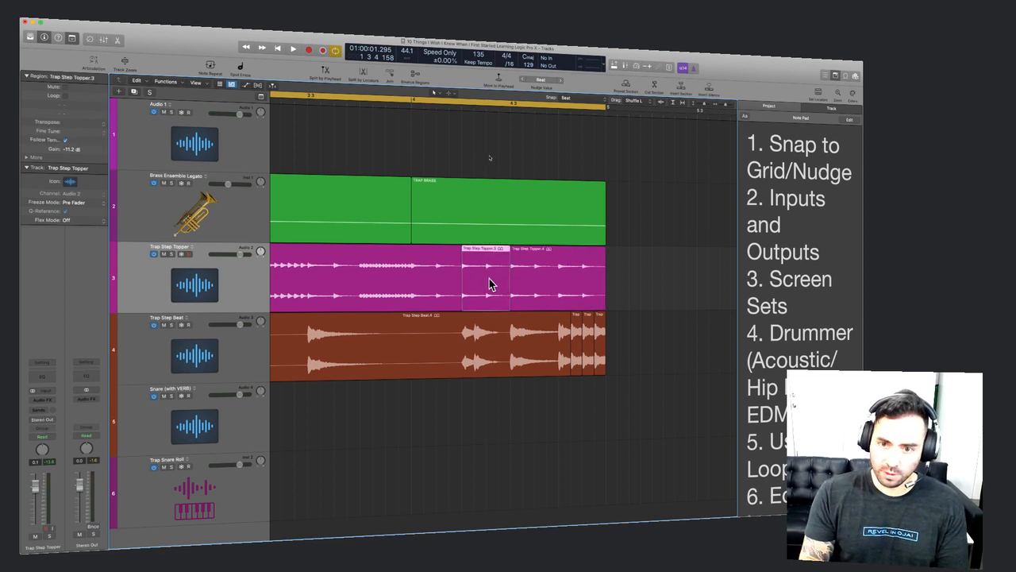
key("ctrl+n")
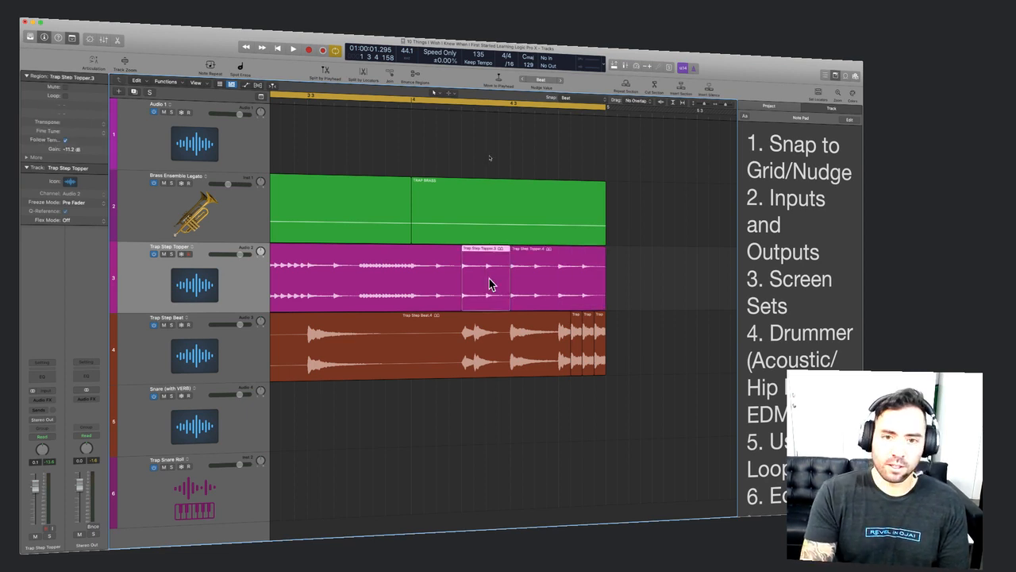
key("Delete")
Split the Trap Step Topper region at bar 4 and marquee-select all of bar 4, including the gap.
double_click(410, 255, "super")
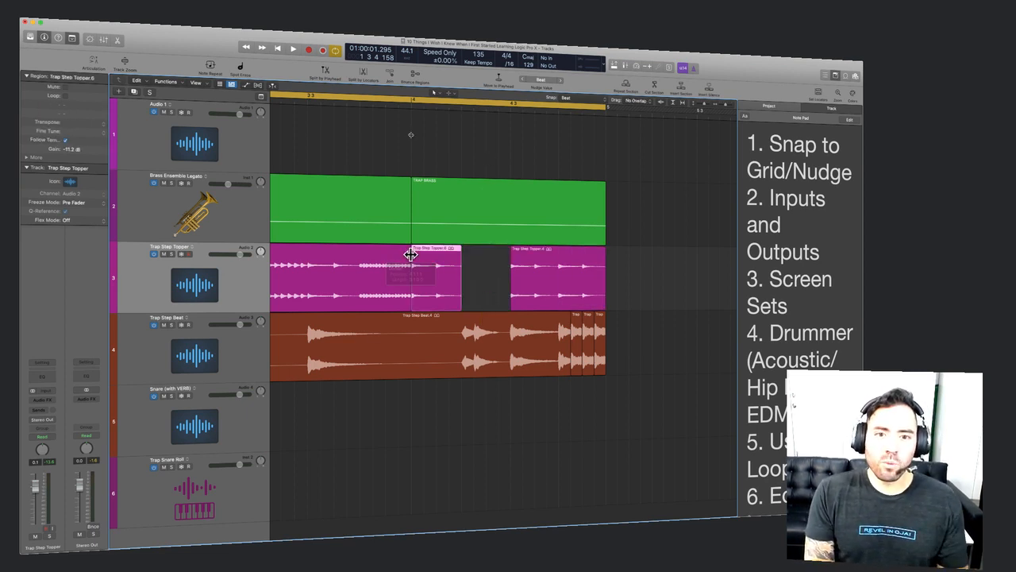
left_click_drag(415, 290, 605, 302)
key("super+Left")
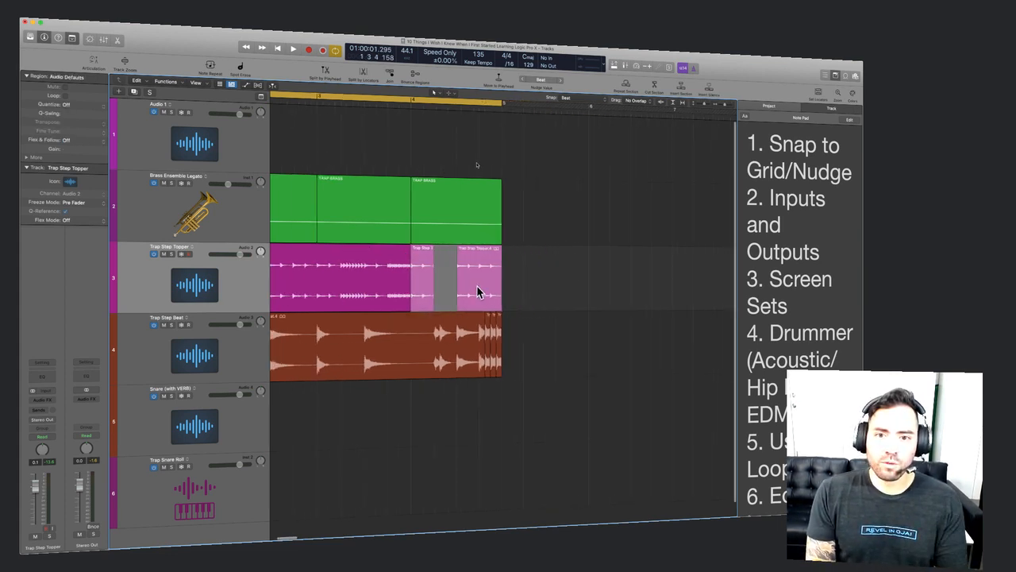
Try copying the marquee-selected Trap Step Topper material from bar 4 into bar 6, and remove the copy.
left_click_drag(479, 291, 612, 293)
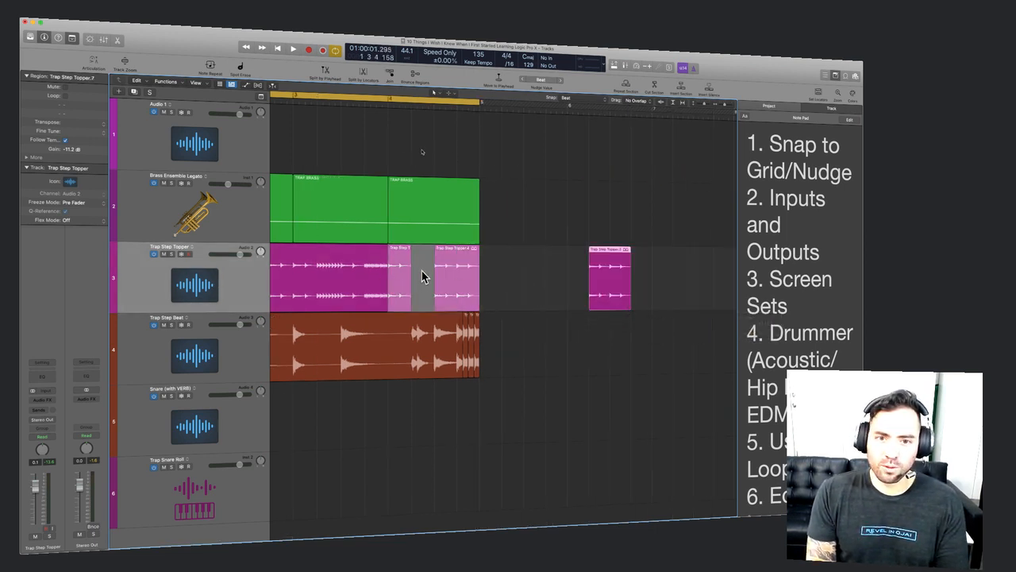
key("Delete")
left_click_drag(454, 289, 669, 293)
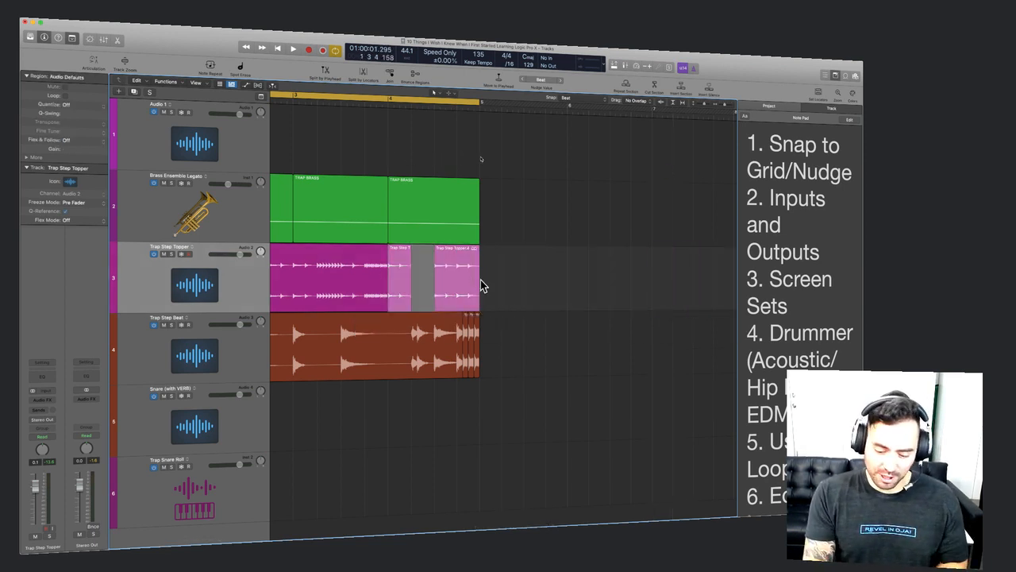
Try joining the marquee-selected bar 4 of Trap Step Topper into one region, and undo the join.
key("super+j")
key("Return")
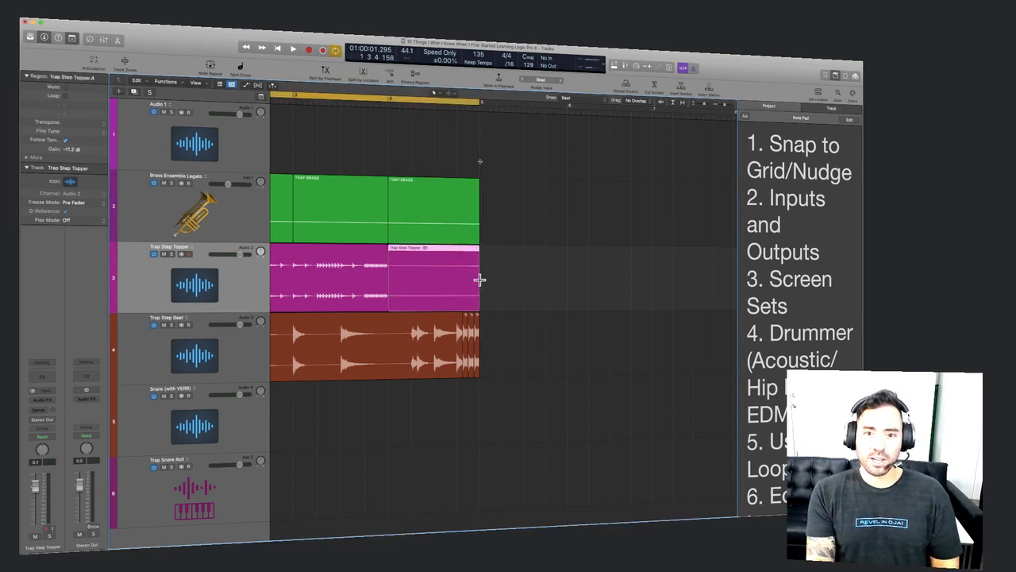
left_click(405, 289)
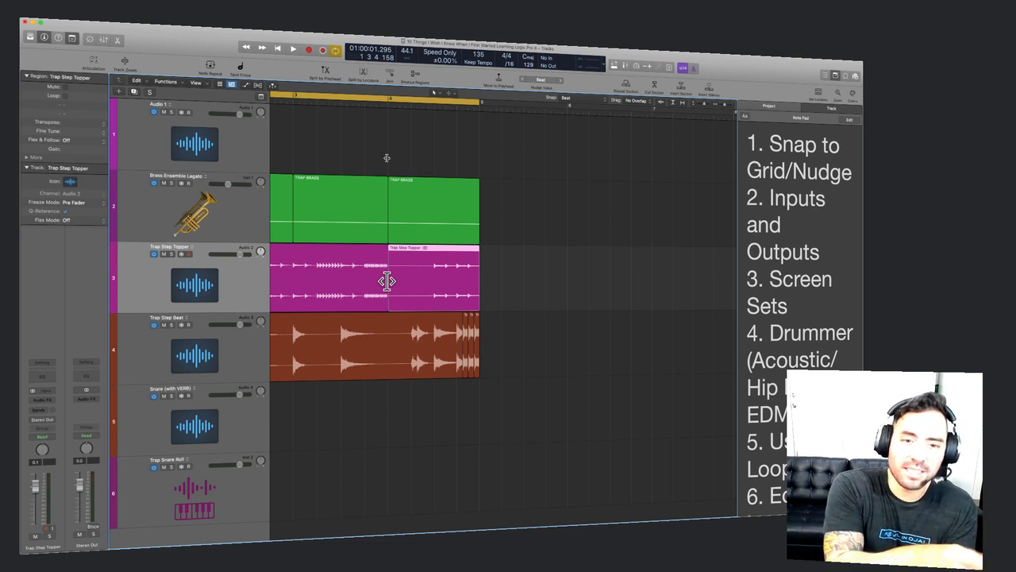
key("super+z")
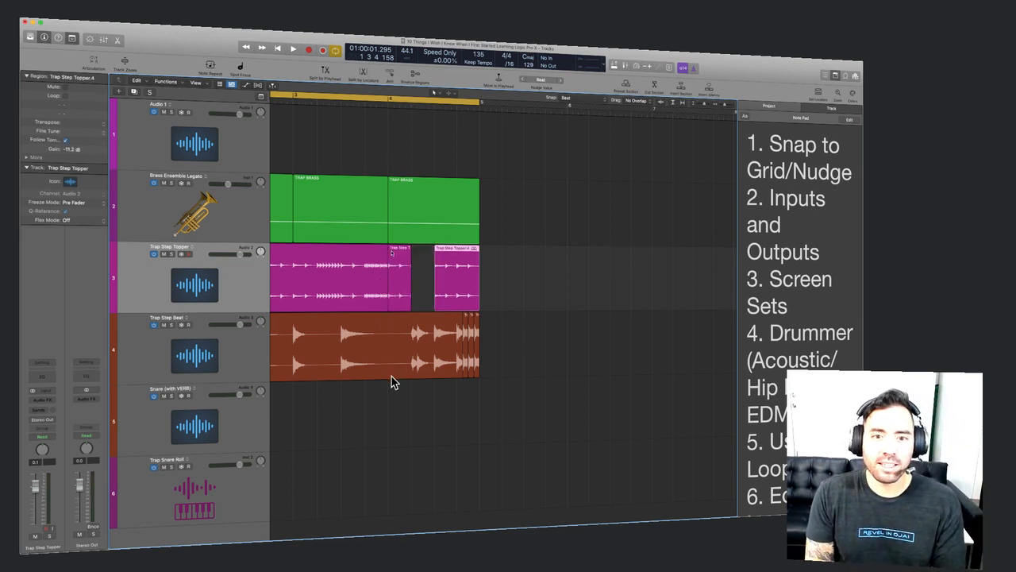
Turn off Cycle mode and marquee-select bar 4 of Trap Step Topper again, including the gap.
key("c")
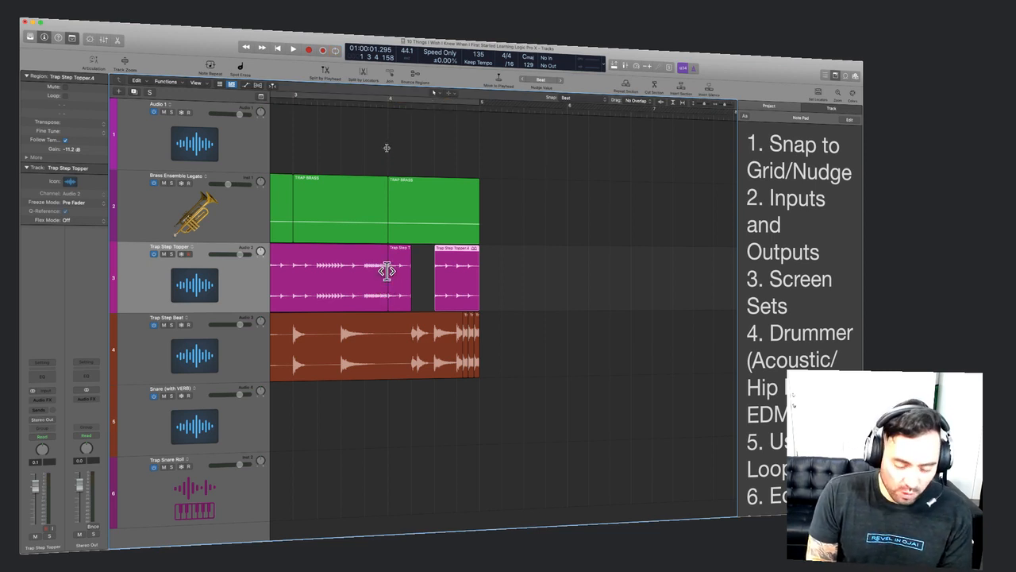
left_click(386, 271)
left_click_drag(386, 271, 483, 272)
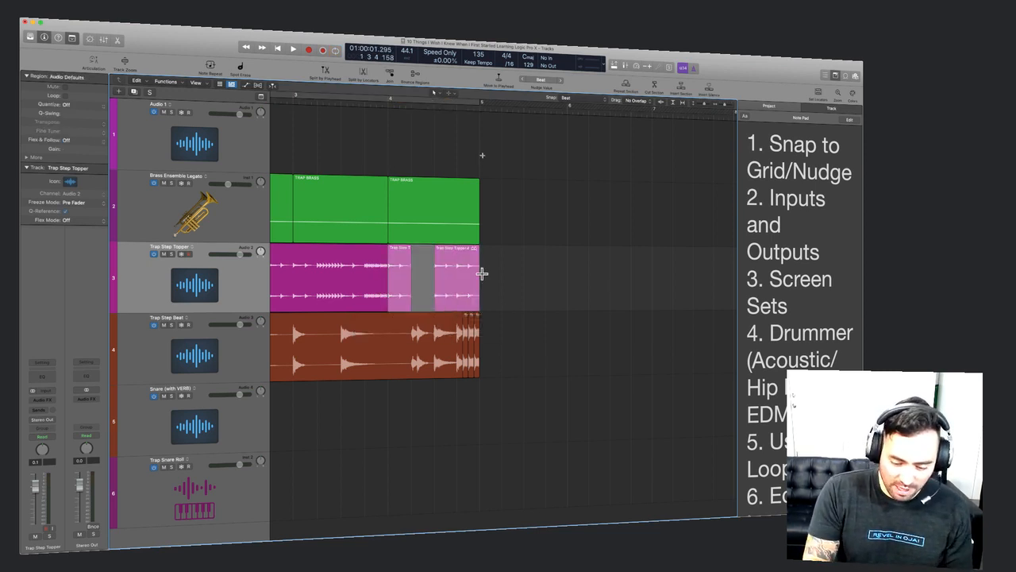
left_click(481, 278)
Merge the selected bar 4 Trap Step Topper material and gap into one audio region, and undo the merge.
key("super+j")
key("Return")
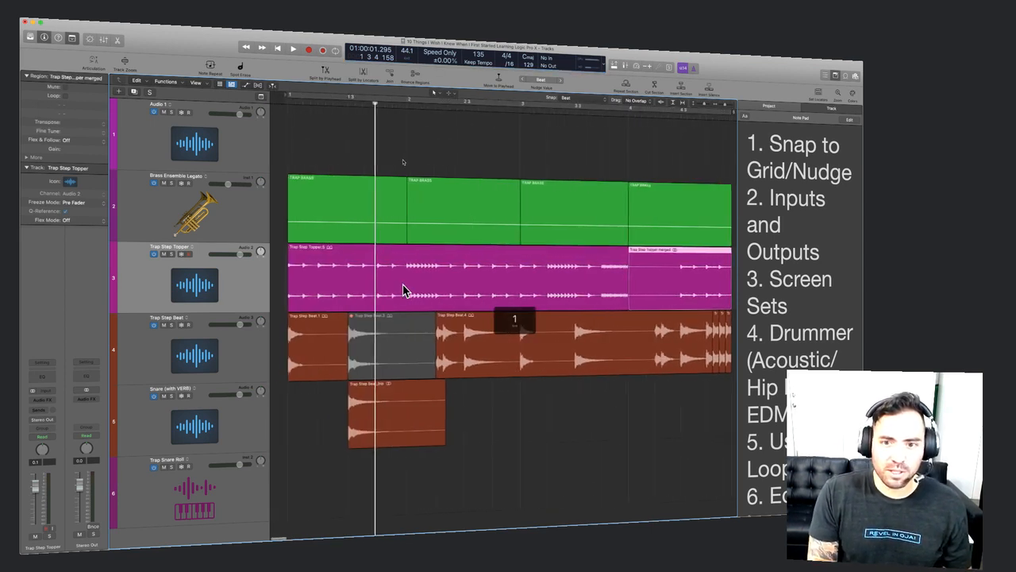
key("super+z")
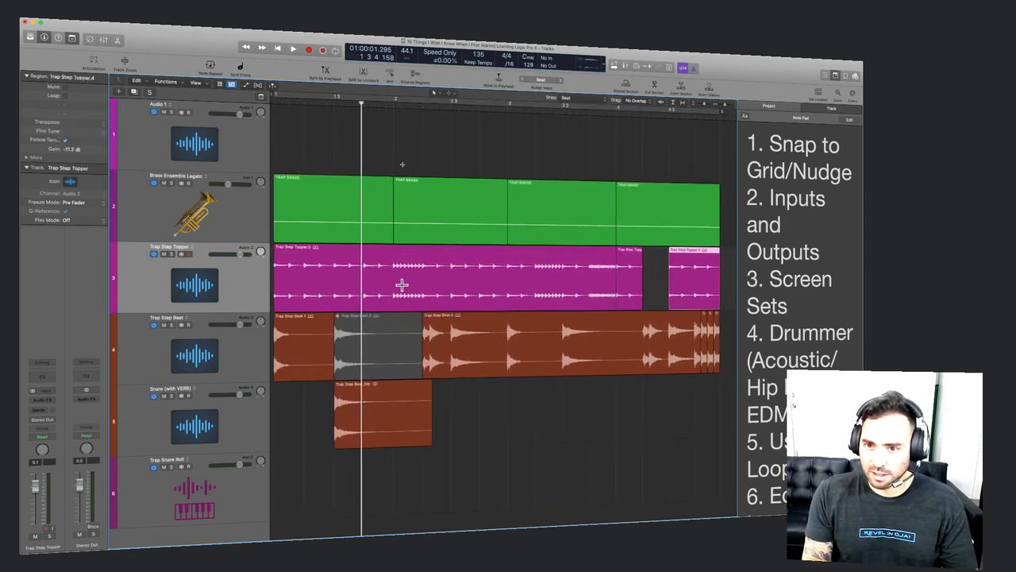
Select the two Trap Step Topper regions in bar 4 and move them to bar 6.
key("super+Left")
scroll(402, 286, "right", 5)
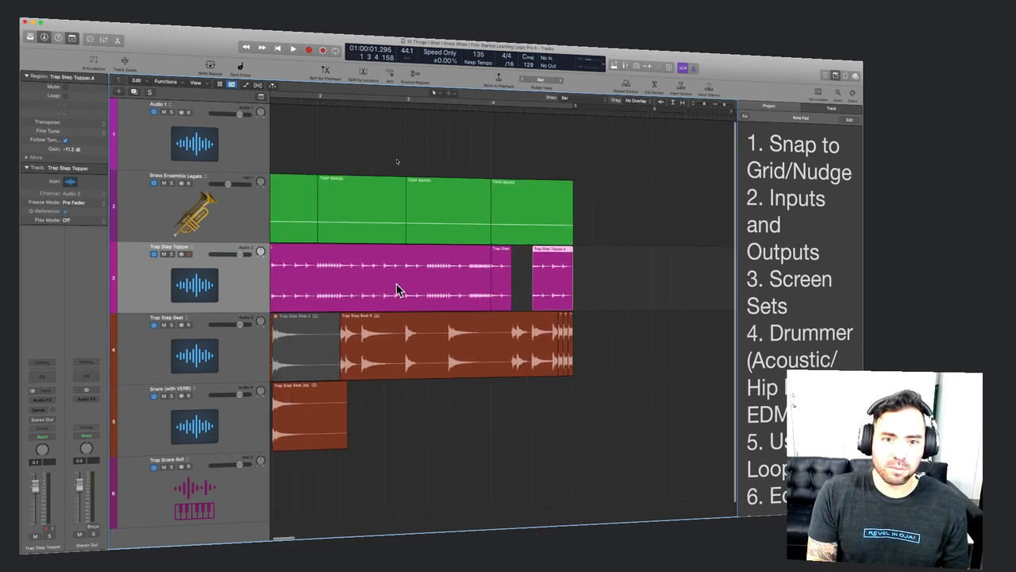
key("super+Right")
left_click_drag(642, 287, 486, 269)
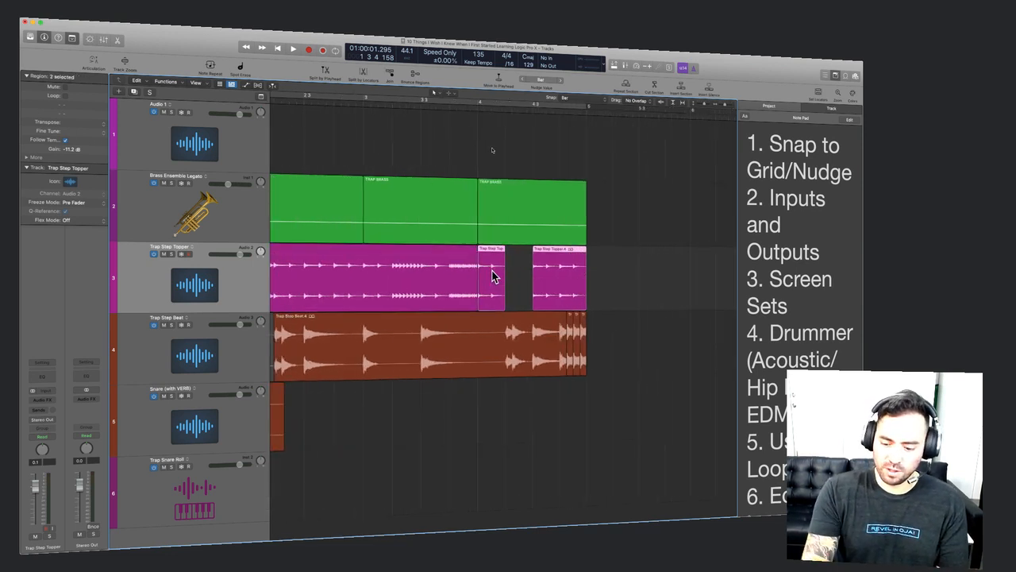
key("alt+Right")
key("alt+Right")
scroll(491, 271, "right", 10)
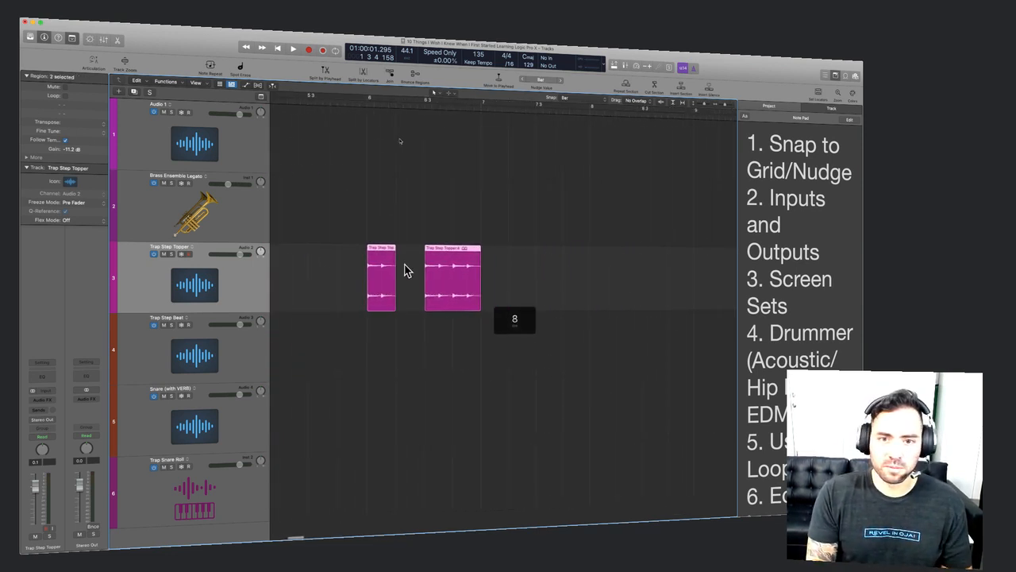
Marquee-select bar 6 of Trap Step Topper, including the gap, and merge it into one audio region.
left_click_drag(340, 273, 447, 272)
key("super+j")
key("Return")
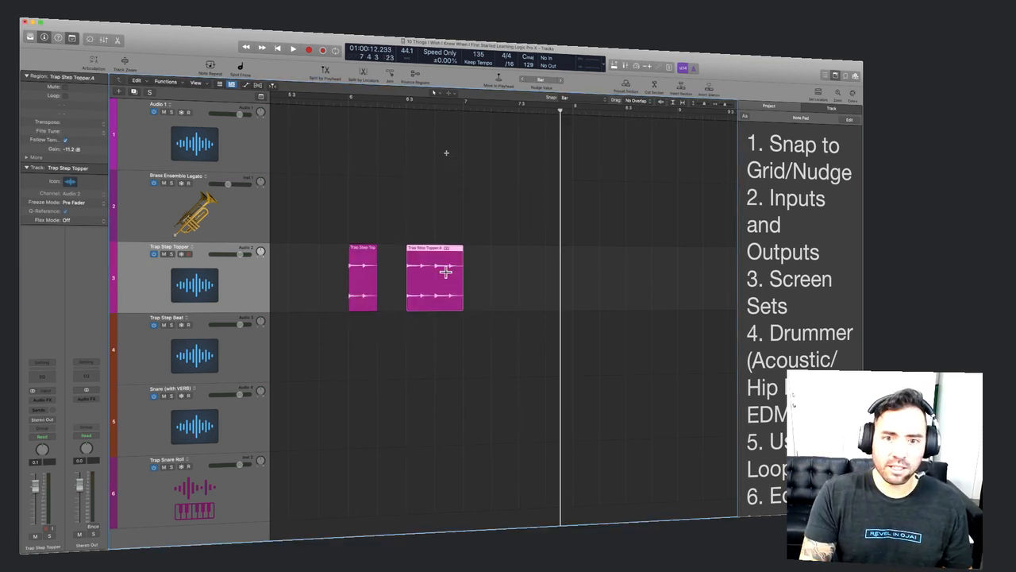
scroll(360, 274, "left", 3)
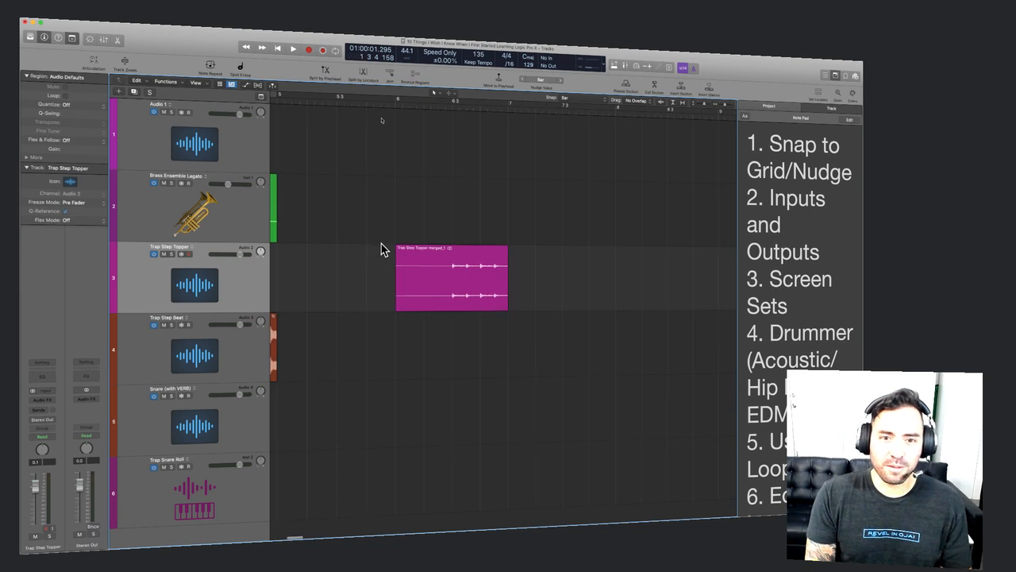
Play the merged Trap Step Topper region in bar 6 from just before its start, twice.
left_click(386, 250, "shift")
key("space")
key("space")
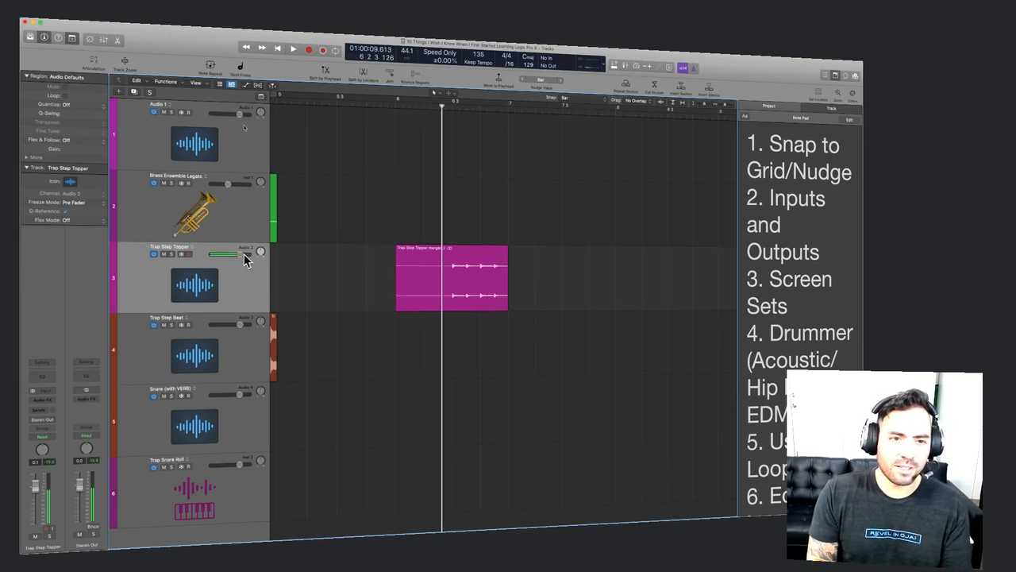
left_click(318, 275, "shift")
key("space")
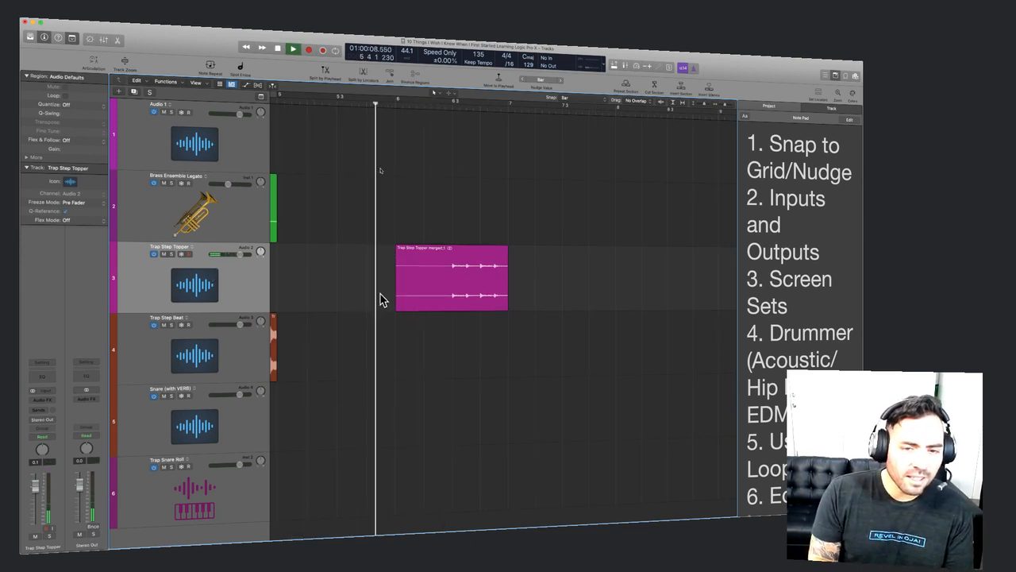
key("space")
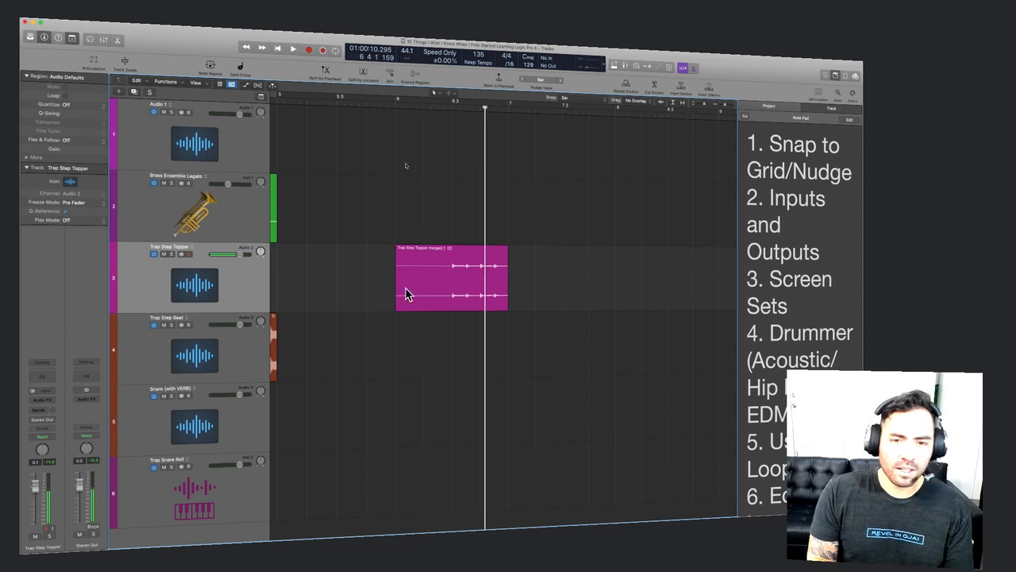
Undo the merge and the move of the Trap Step Topper regions from bar 4 to bar 6.
scroll(406, 294, "left", 10)
scroll(406, 289, "right", 5)
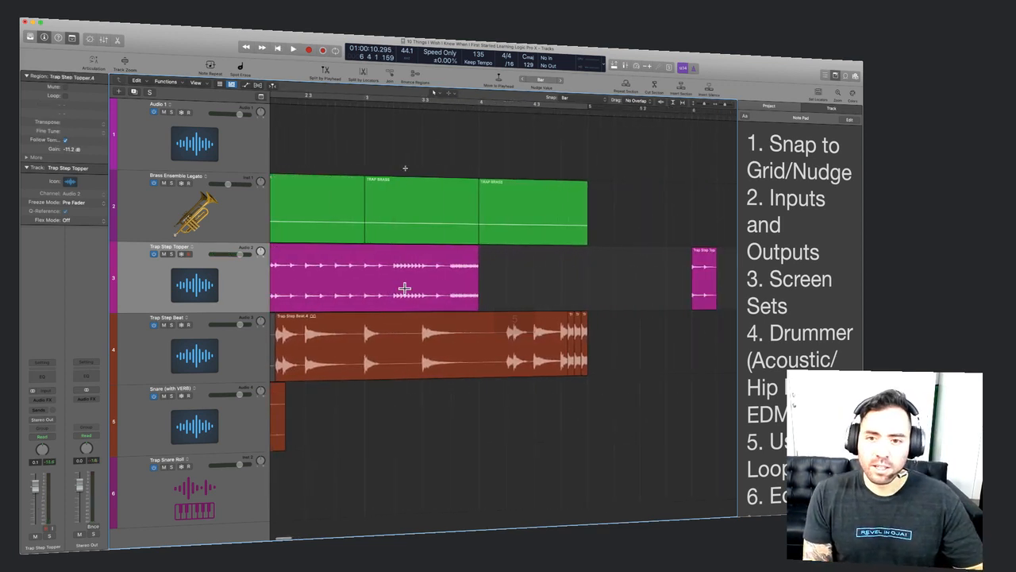
key("super+z")
key("super+z")
scroll(406, 294, "left", 5)
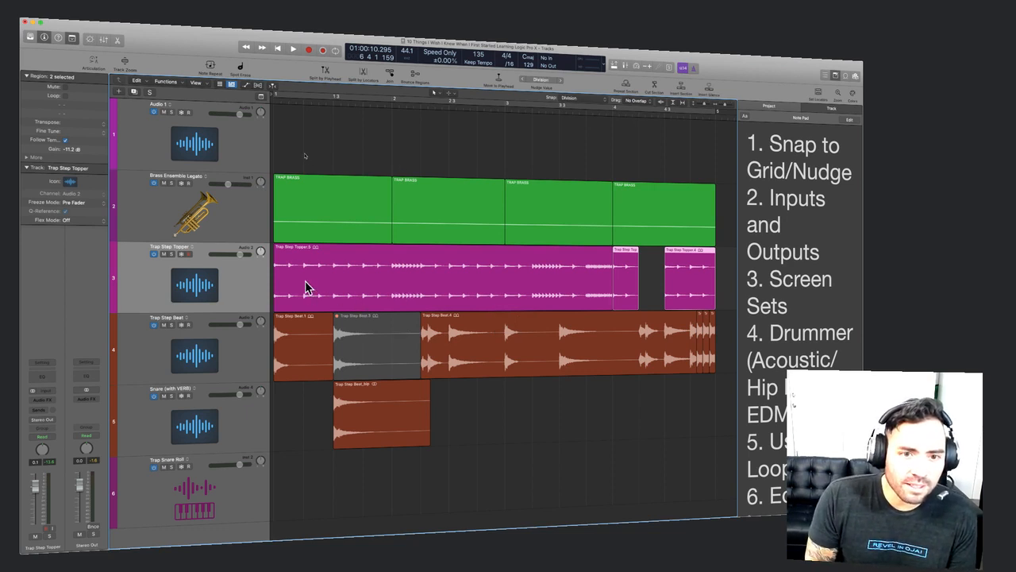
Cut a short gap in bar 1 of Trap Step Topper and merge the whole marquee-selected bar into one audio region.
left_click_drag(308, 288, 391, 282)
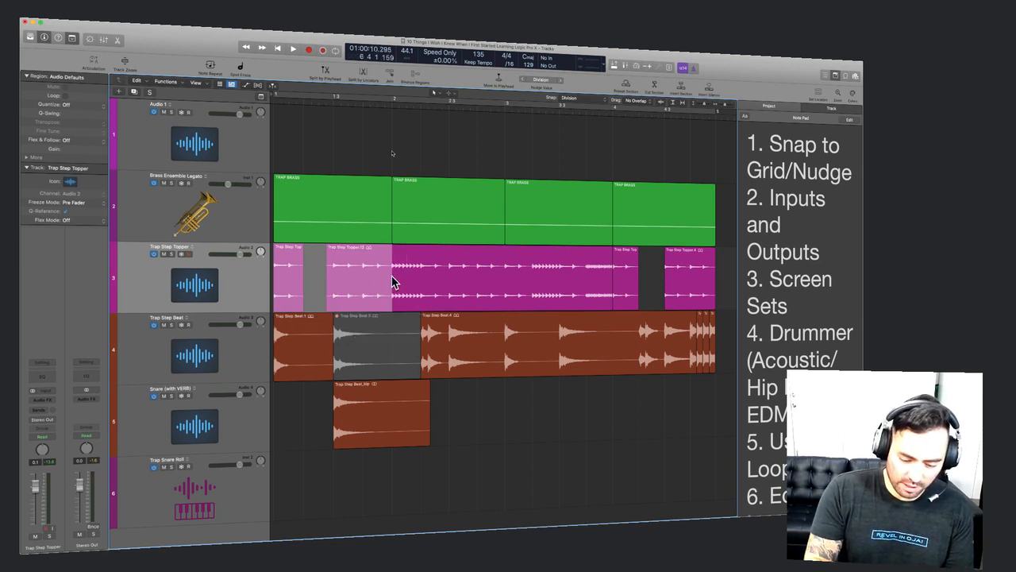
key("super+j")
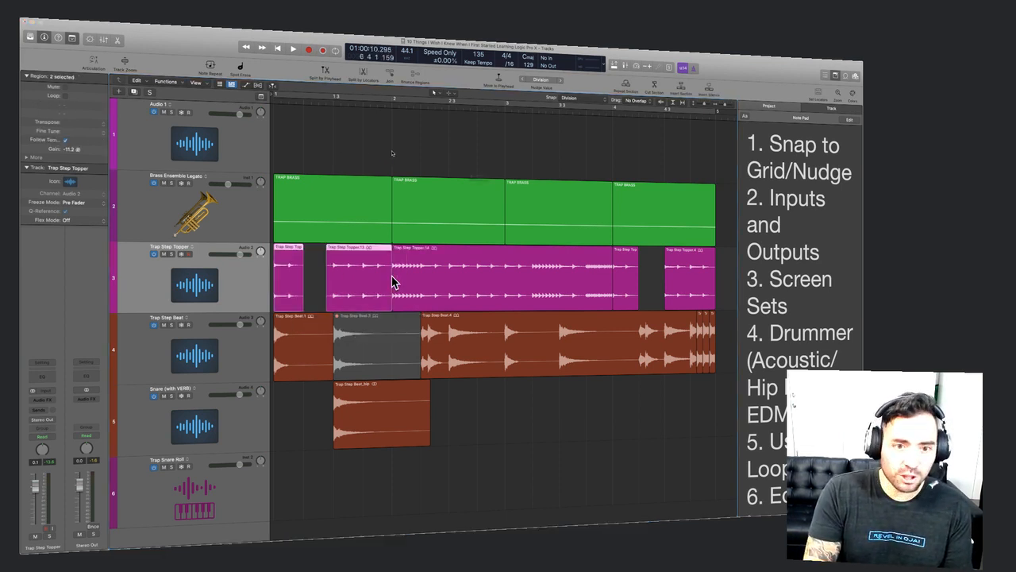
key("Return")
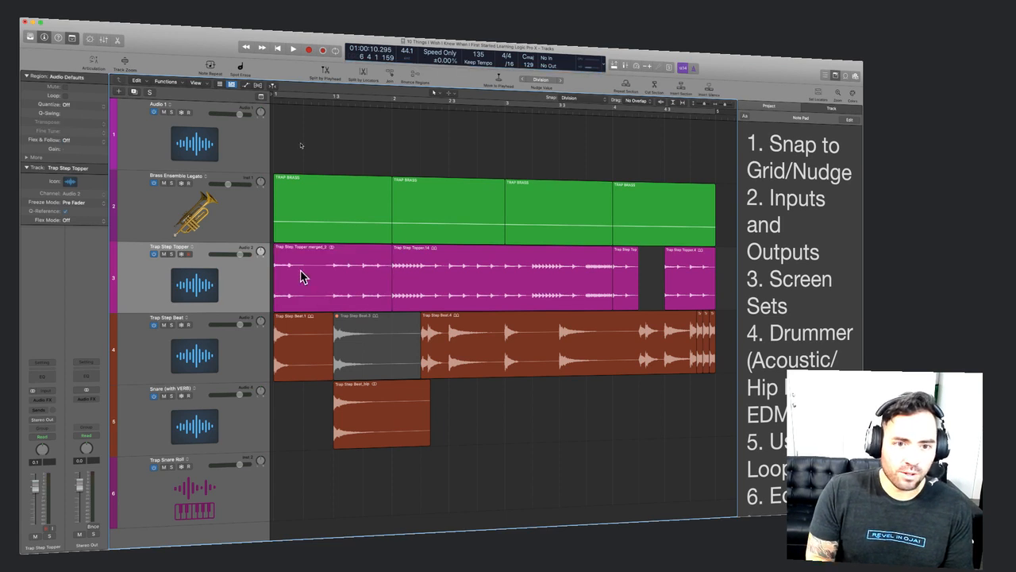
left_click(316, 271)
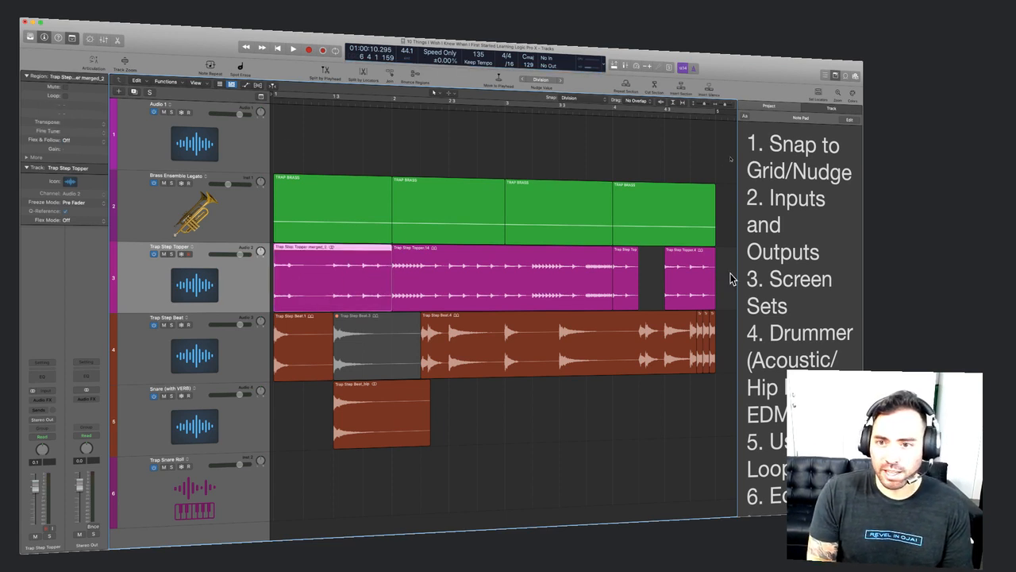
Undo the merge and marquee split of bar 1 in Trap Step Topper, keeping the gap, and clear the selection.
left_click(673, 286)
left_click(624, 288, "shift")
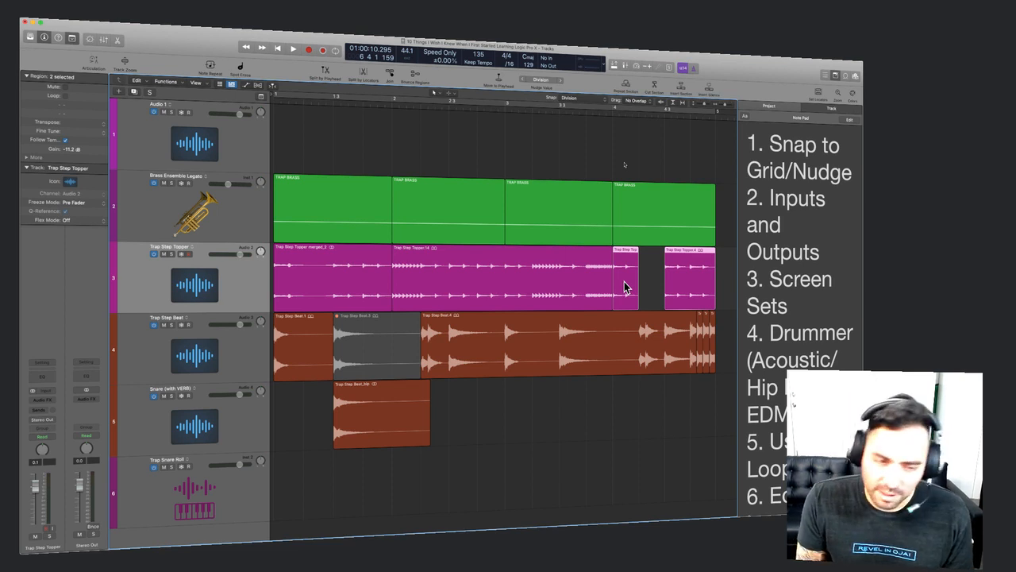
key("super+v")
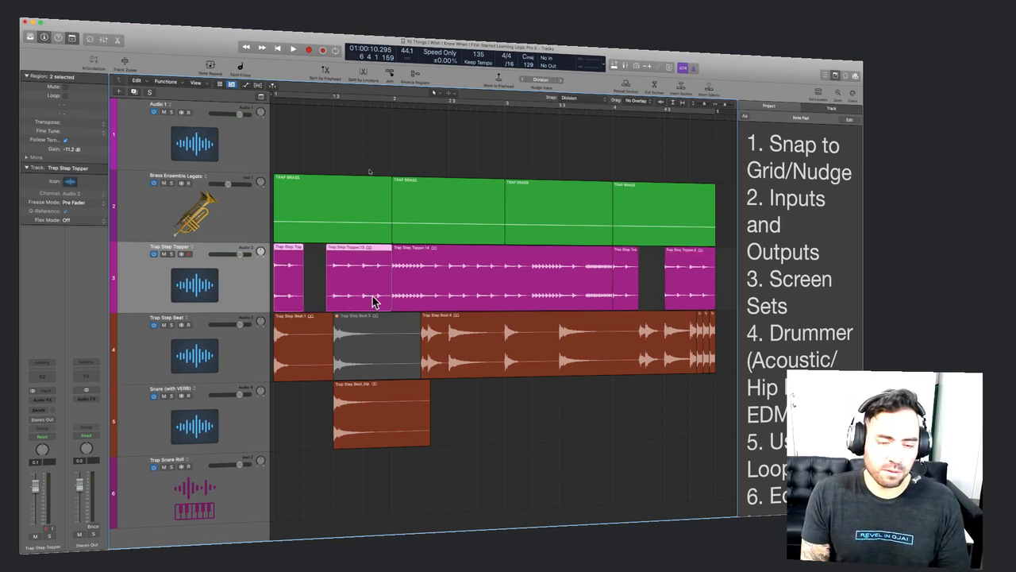
key("super+z")
left_click(302, 407)
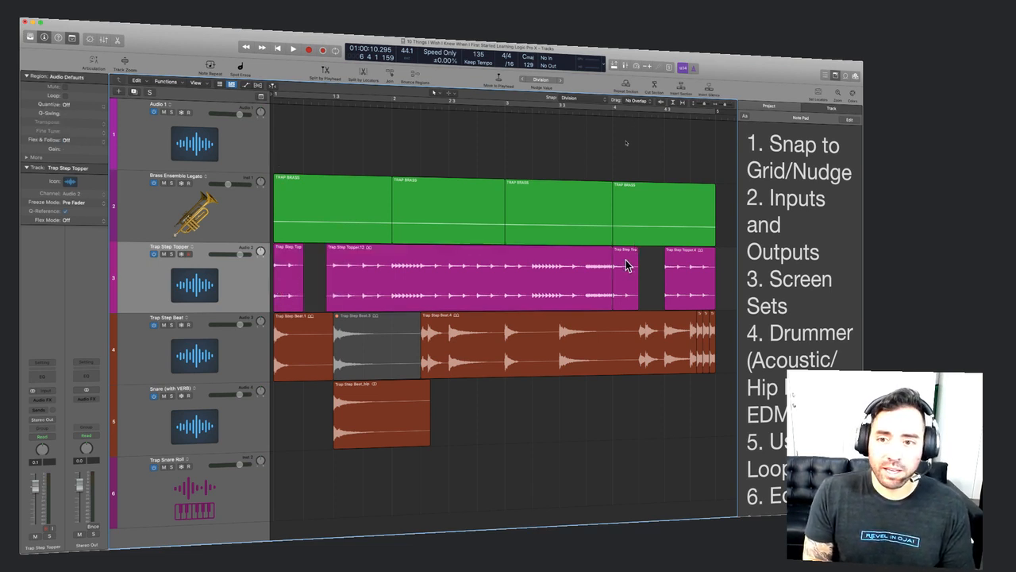
Try merging the marquee-selected bar 4 of Trap Step Topper into one audio region, and undo the merge.
scroll(626, 265, "right", 5)
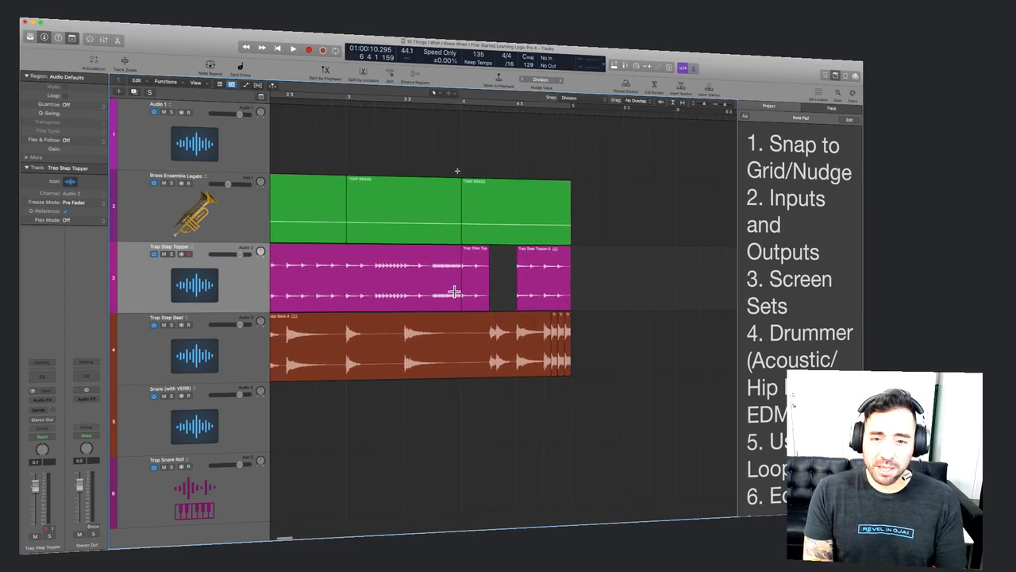
left_click_drag(454, 292, 572, 279)
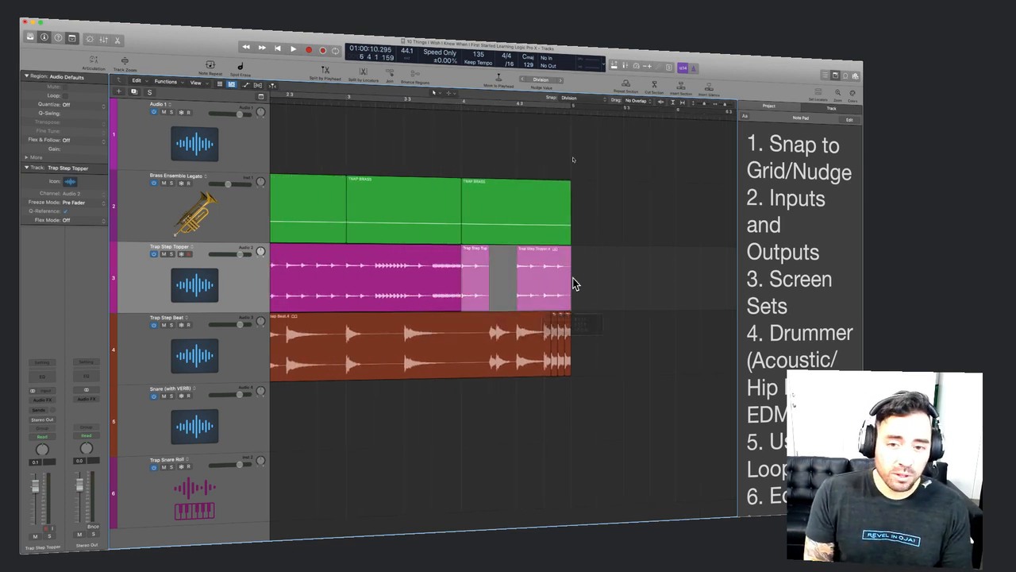
key("super+j")
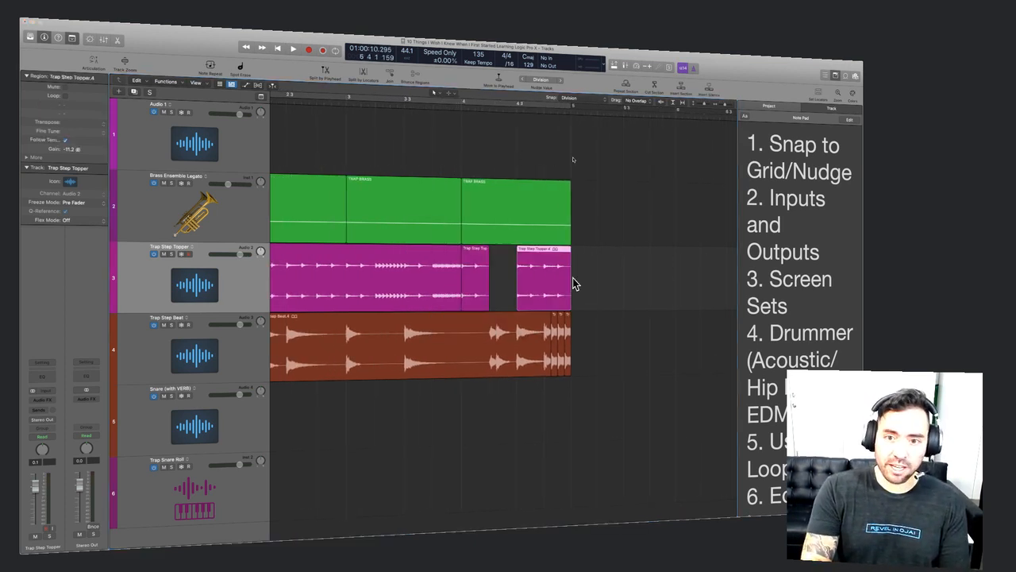
key("Return")
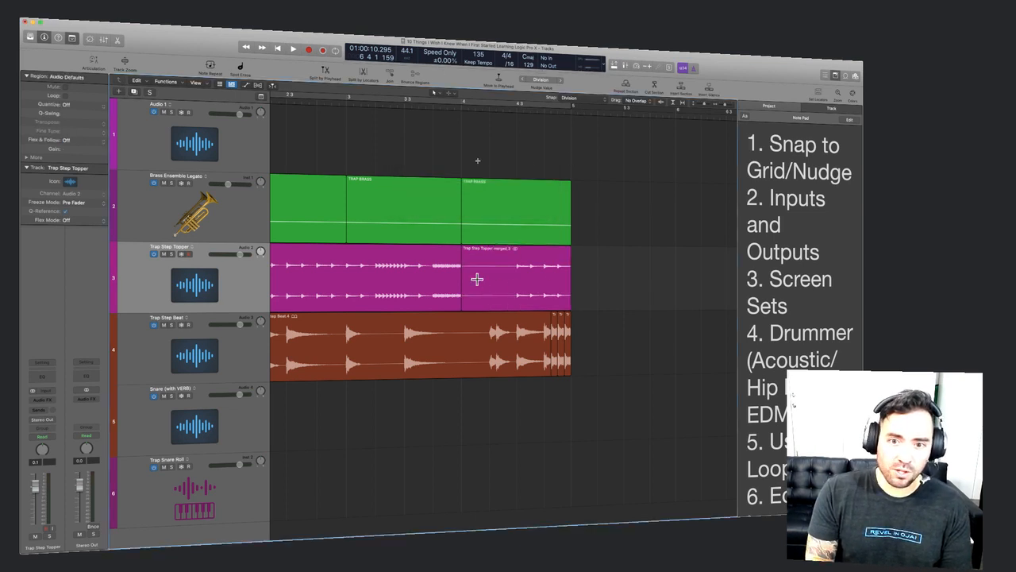
key("super+z")
Try bouncing the marquee-selected bar 4 of Trap Step Topper in place to a new track, and undo the bounce.
left_click_drag(463, 271, 575, 280)
key("ctrl+b")
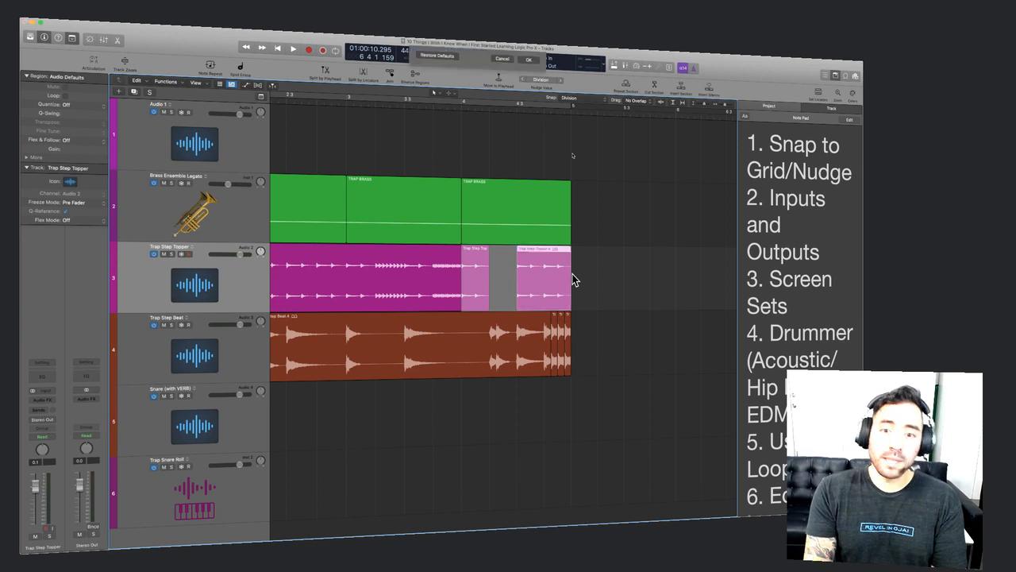
key("Return")
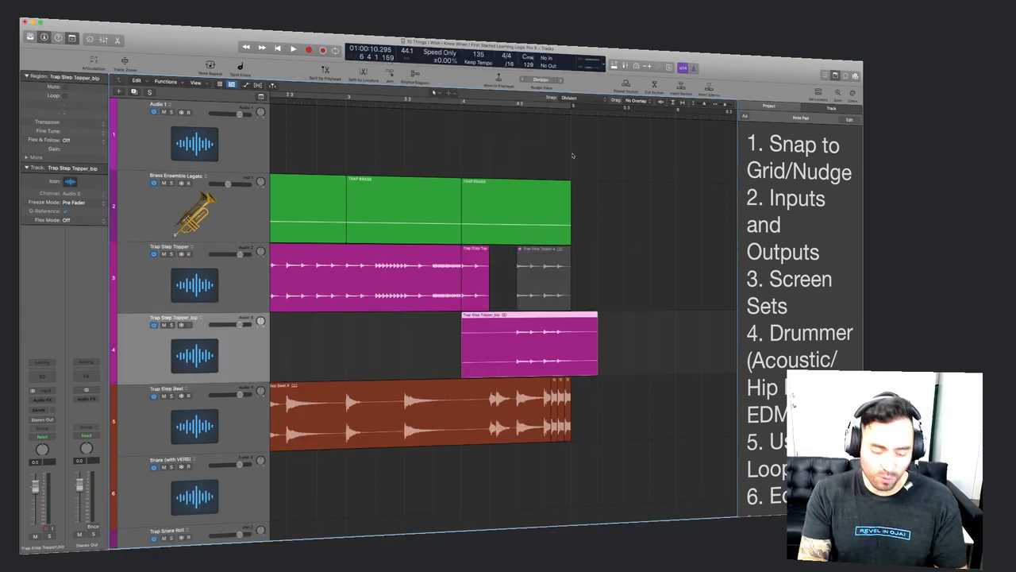
key("super+z")
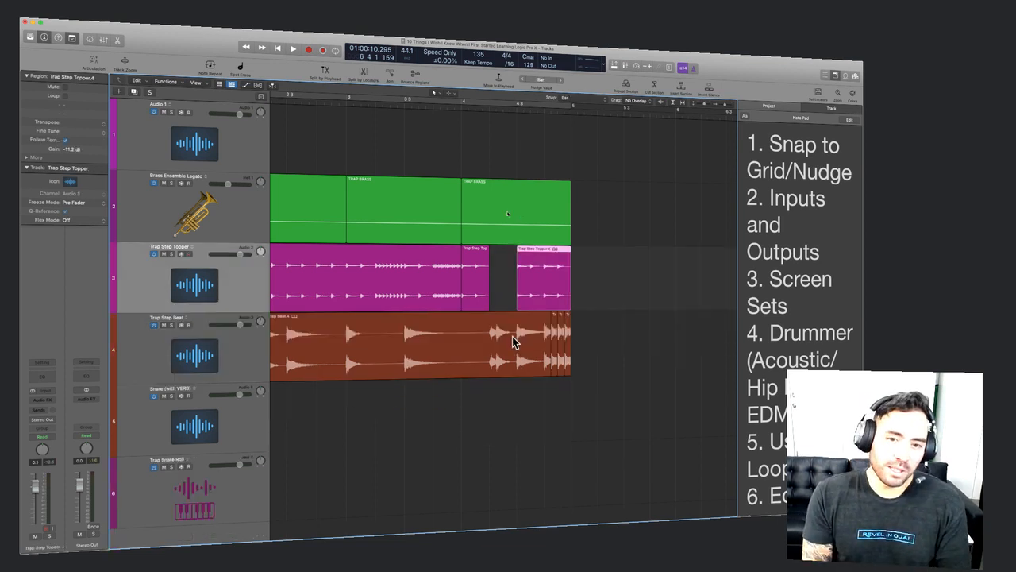
left_click_drag(462, 274, 565, 294)
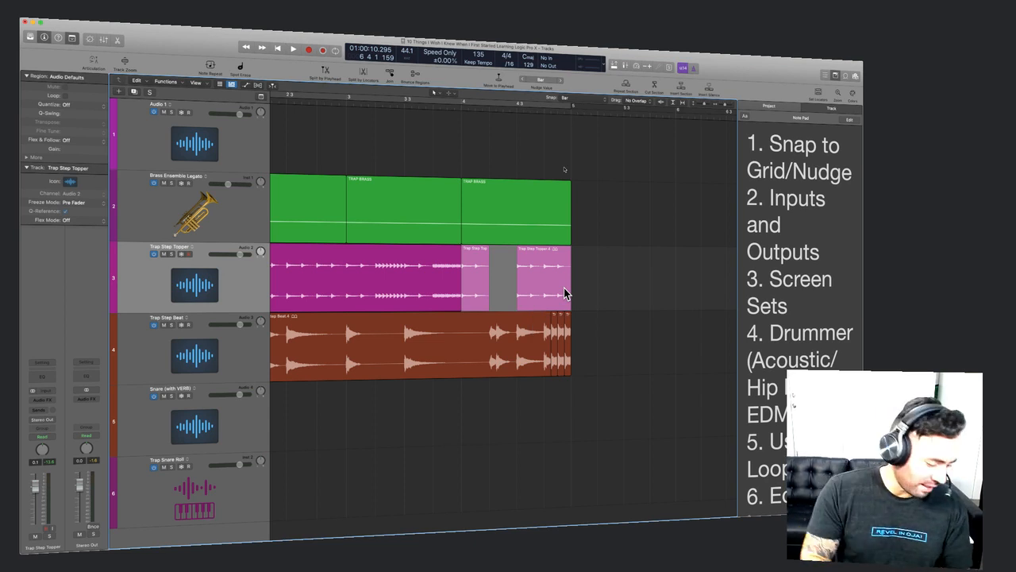
scroll(542, 347, "left", 5)
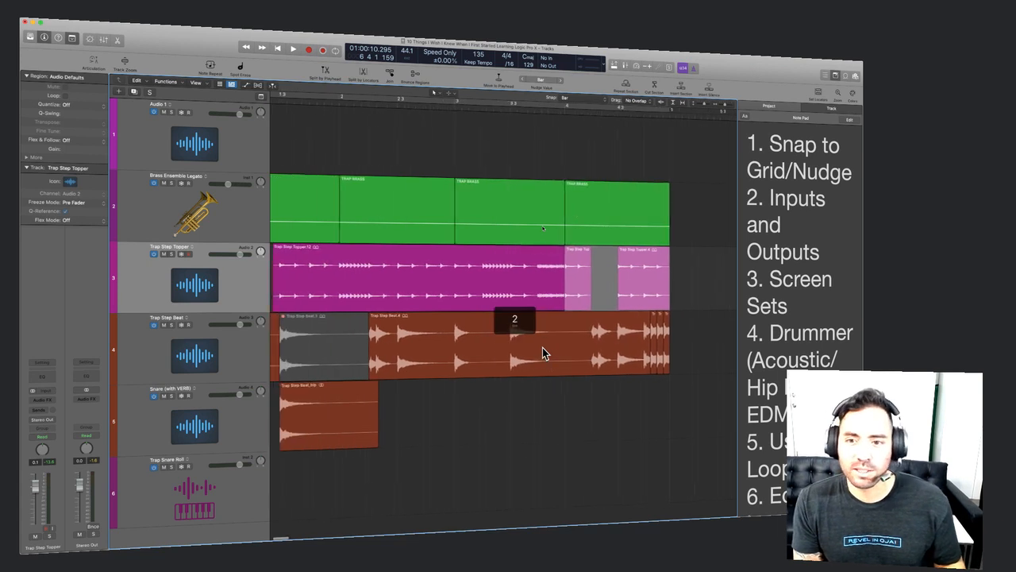
scroll(594, 284, "down", 5)
scroll(483, 298, "up", 3)
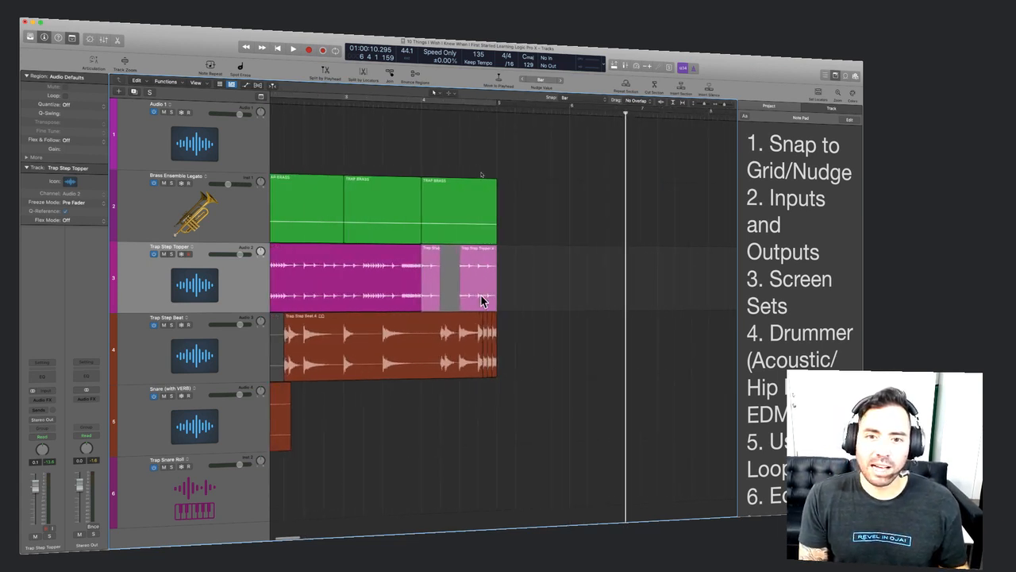
scroll(484, 297, "left", 4)
key("1")
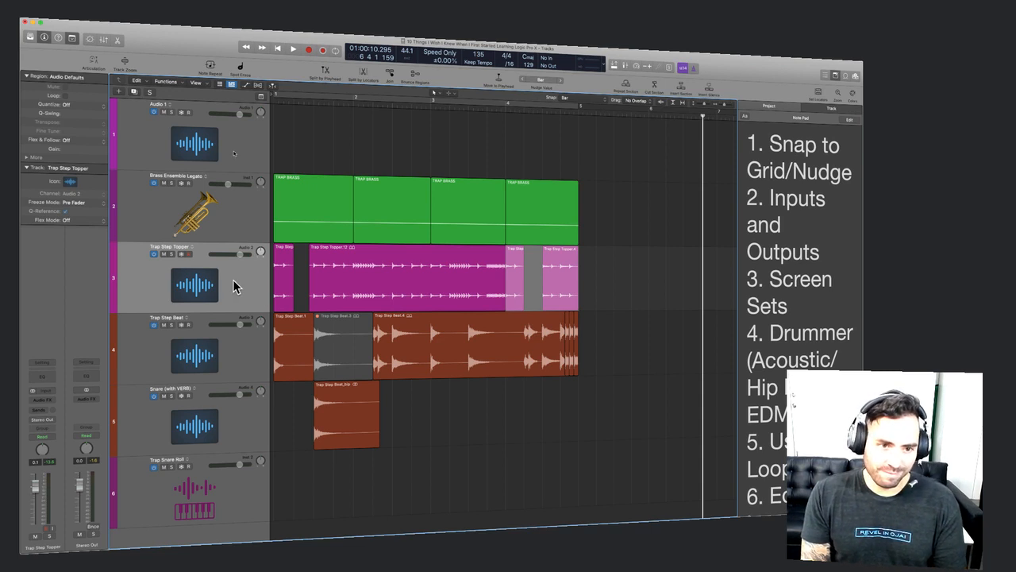
left_click(656, 297)
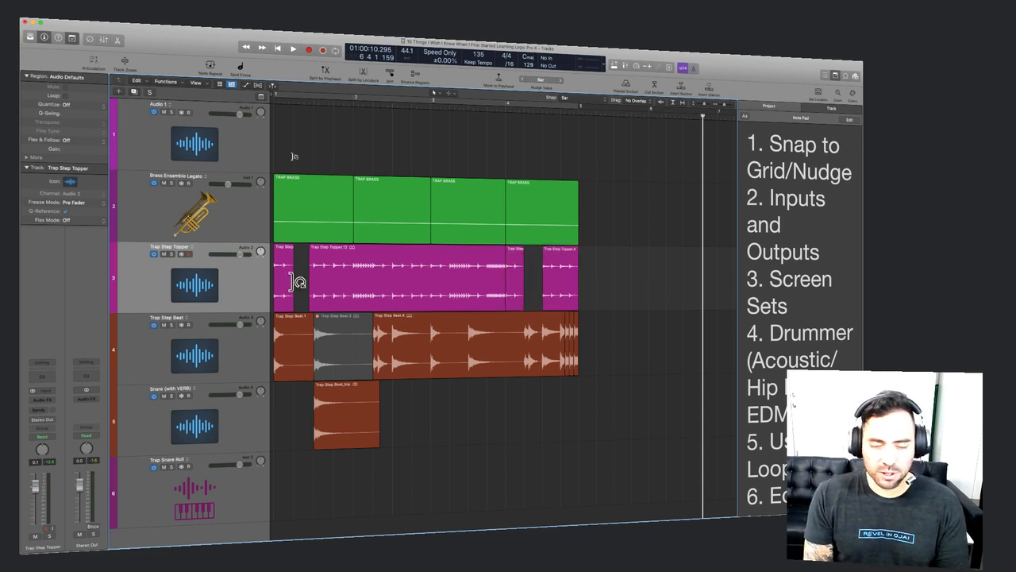
left_click(257, 283)
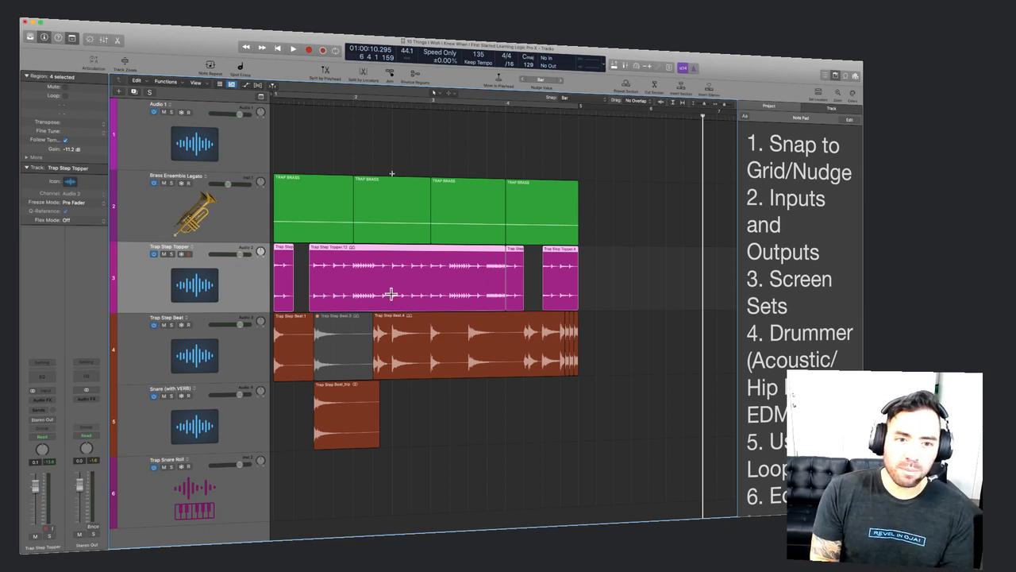
key("super+z")
left_click(594, 288)
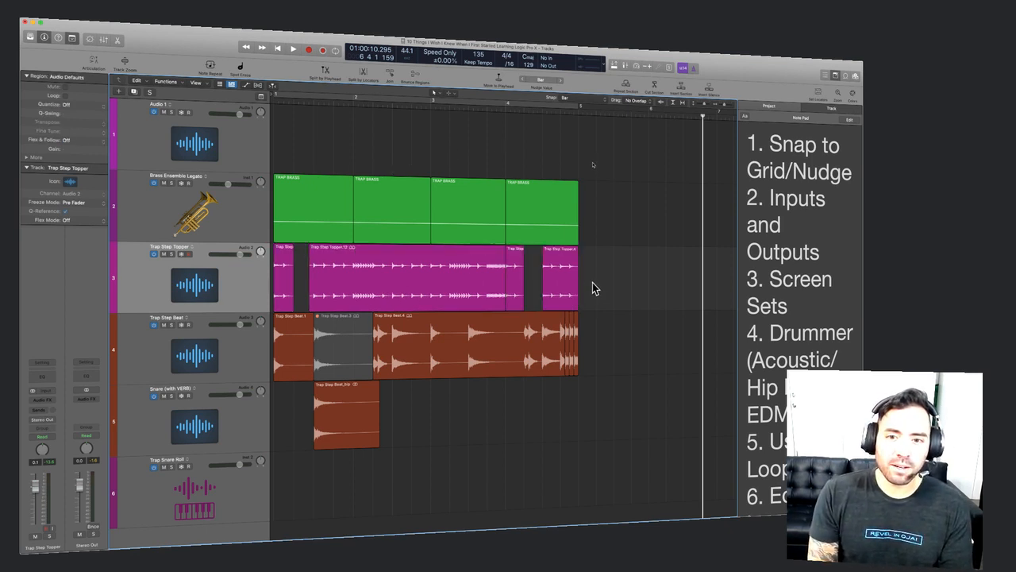
Bounce all Trap Step Topper regions in place to a new track as Trap Step Topper_bip, muting the source regions.
left_click(235, 288)
key("ctrl+b")
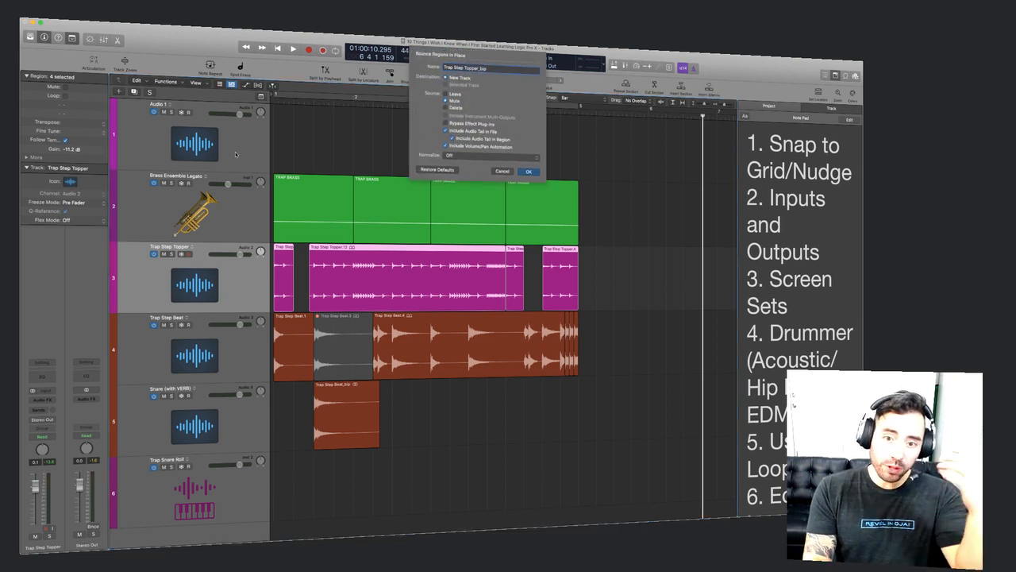
key("Return")
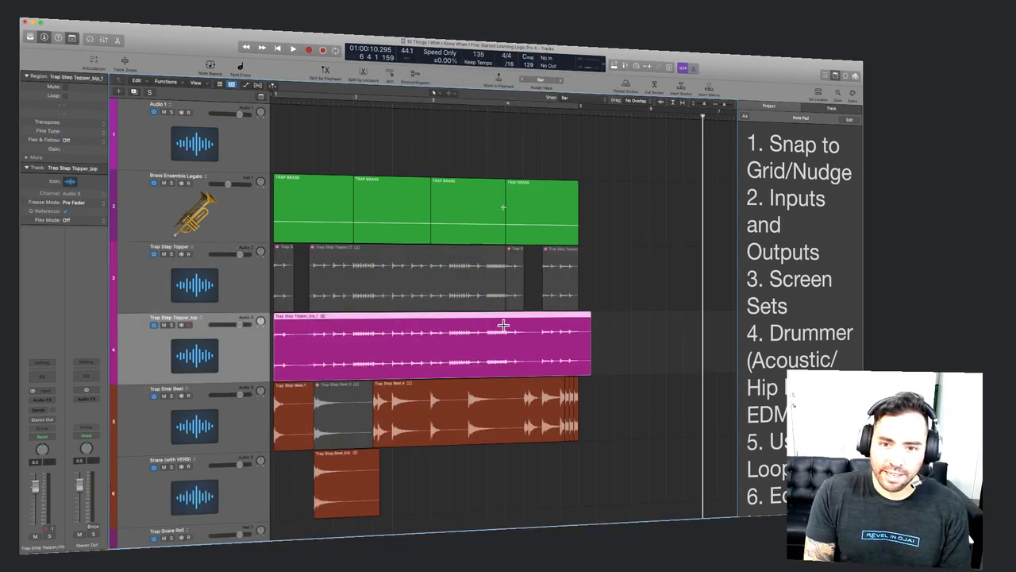
Marquee-select bar 4 of the bounced Trap Step Topper_bip region and split it at the selection's borders.
left_click_drag(507, 325, 581, 338)
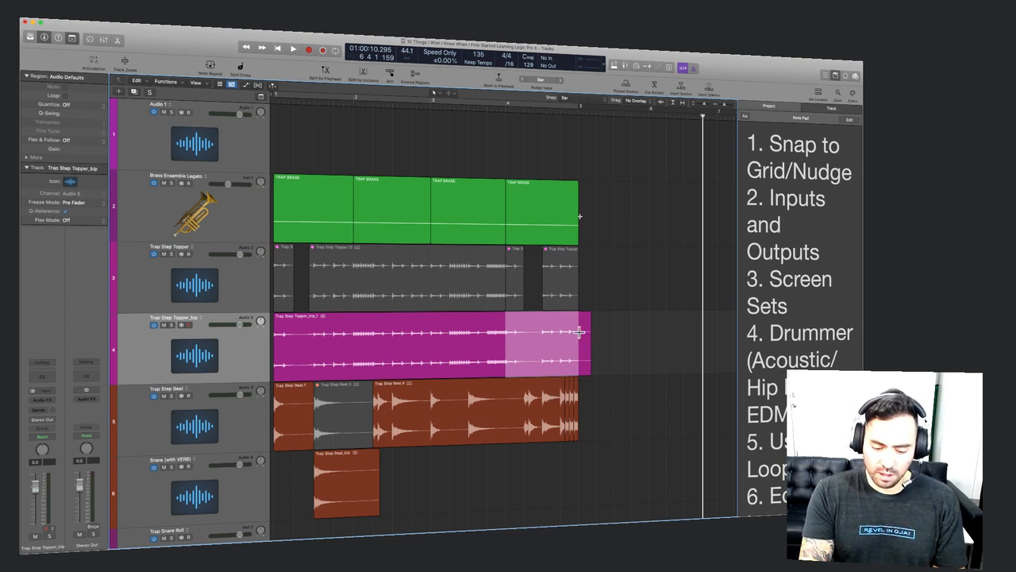
left_click(580, 332)
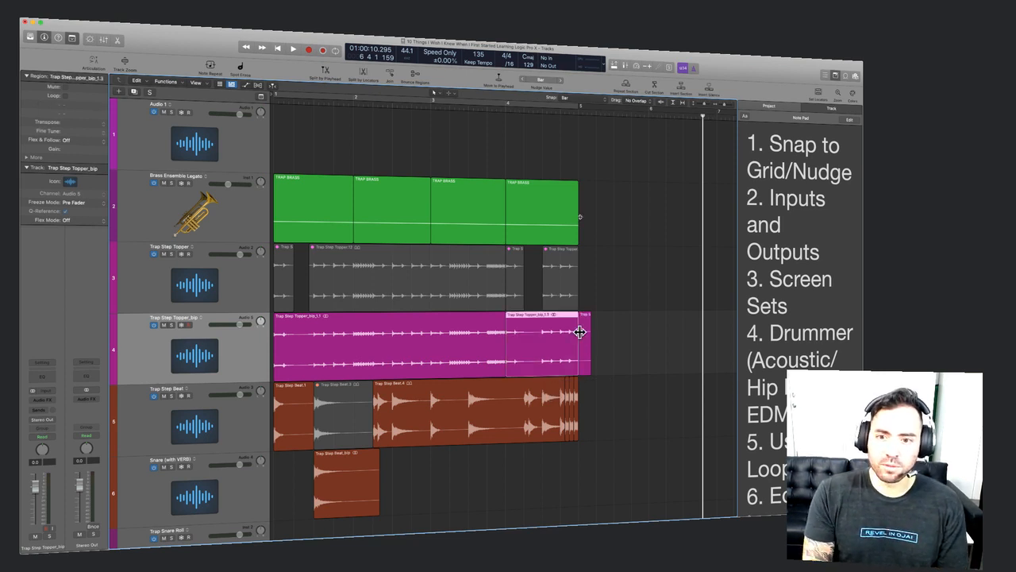
Delete the leftover slice past bar 5 of Trap Step Topper_bip and marquee-select bar 4 of that track.
left_click(584, 347)
key("Delete")
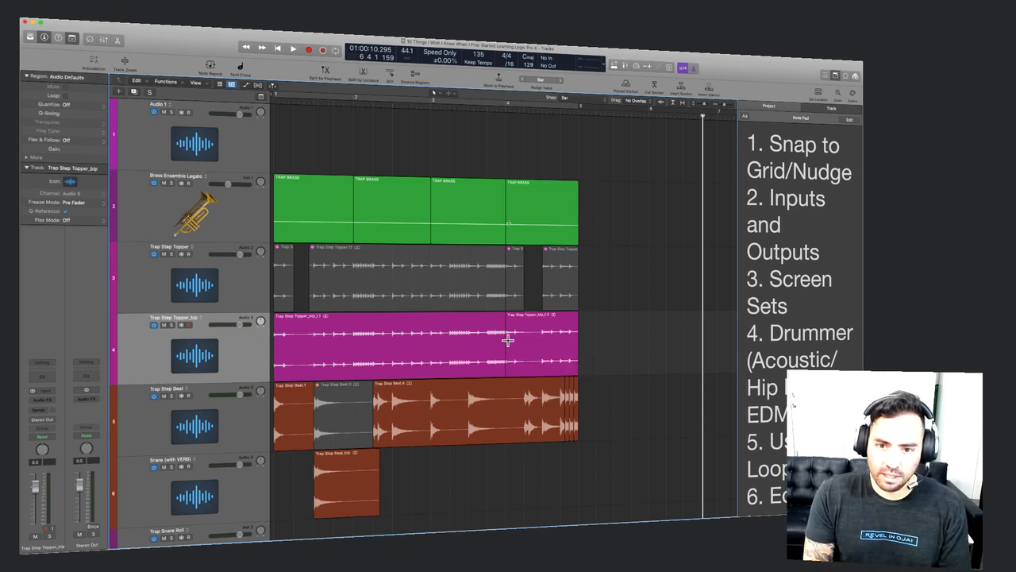
left_click_drag(507, 340, 577, 346)
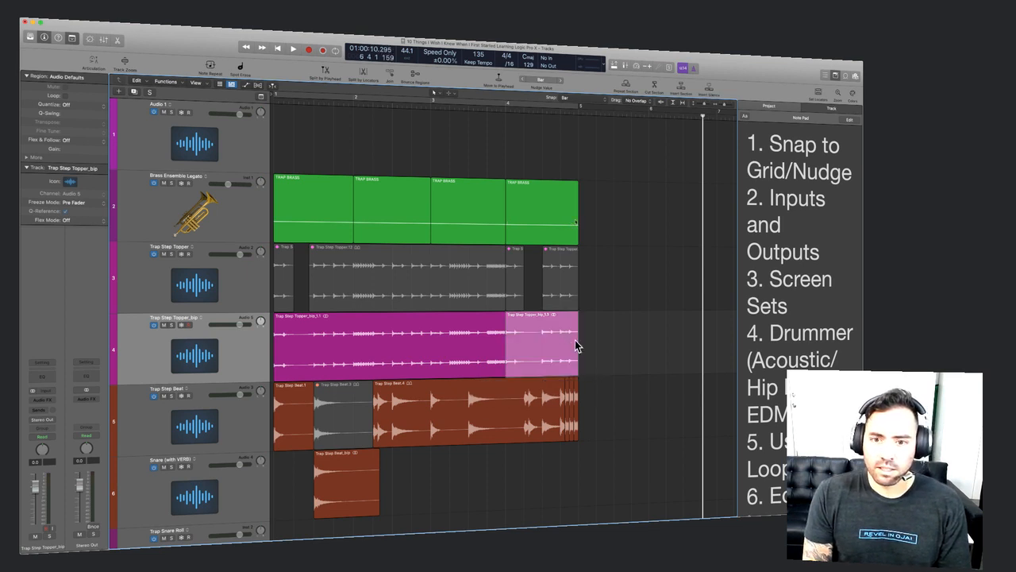
left_click(546, 299)
left_click(532, 297)
left_click(521, 279)
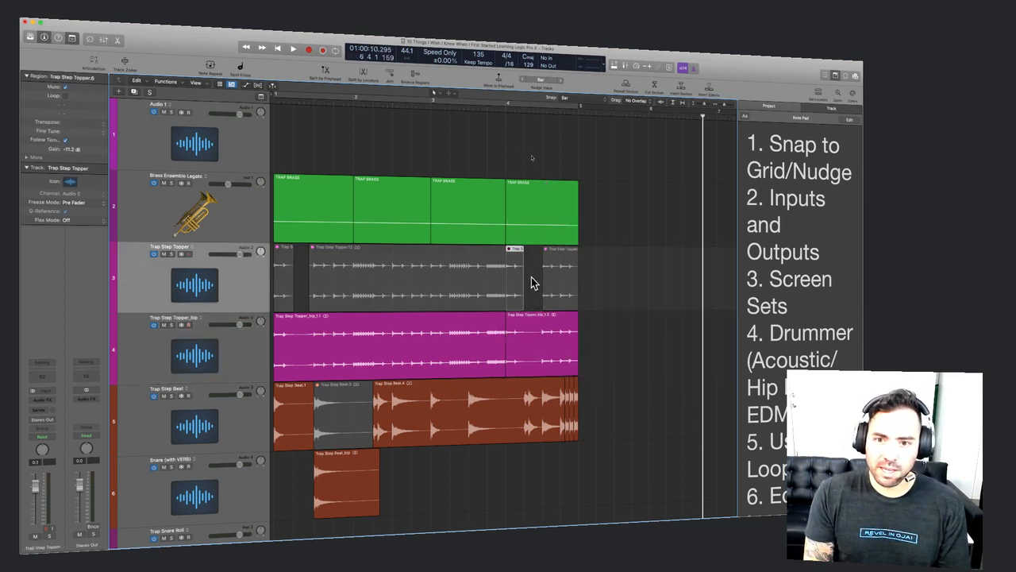
left_click(516, 347)
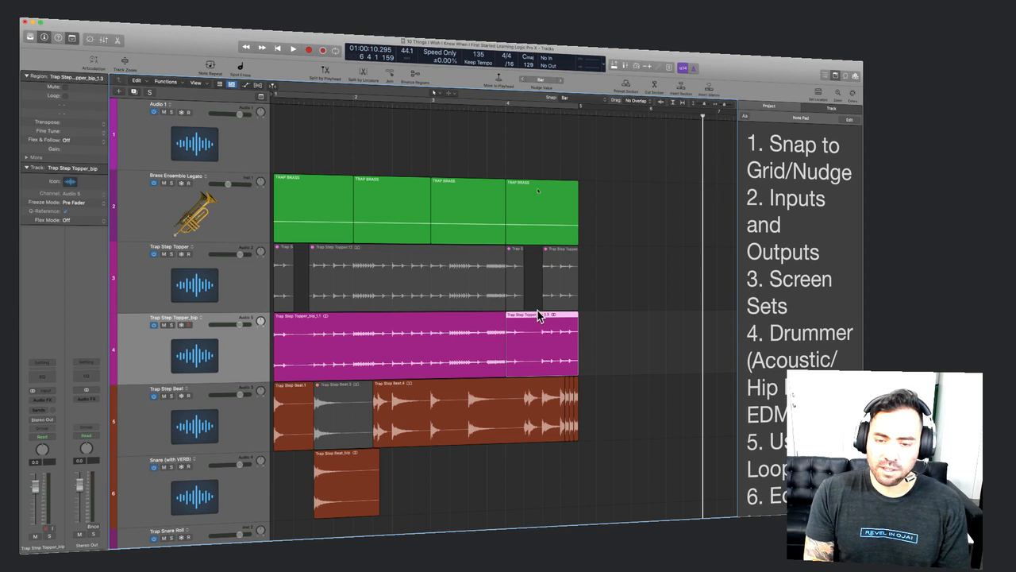
Delete the Trap Step Topper_bip track with its regions and unmute the regions on the original Trap Step Topper track.
left_click(178, 330)
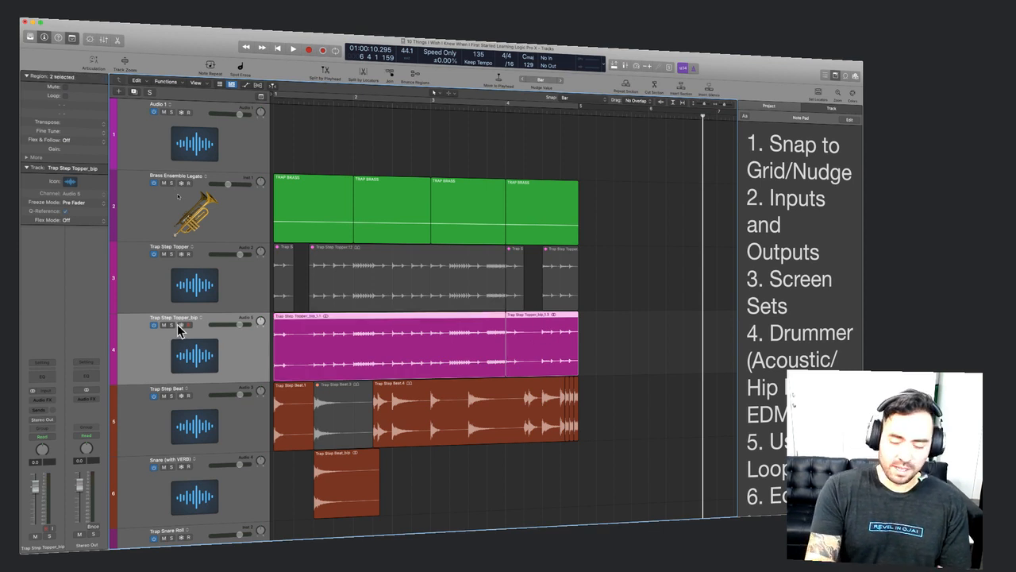
key("Delete")
key("super+Delete")
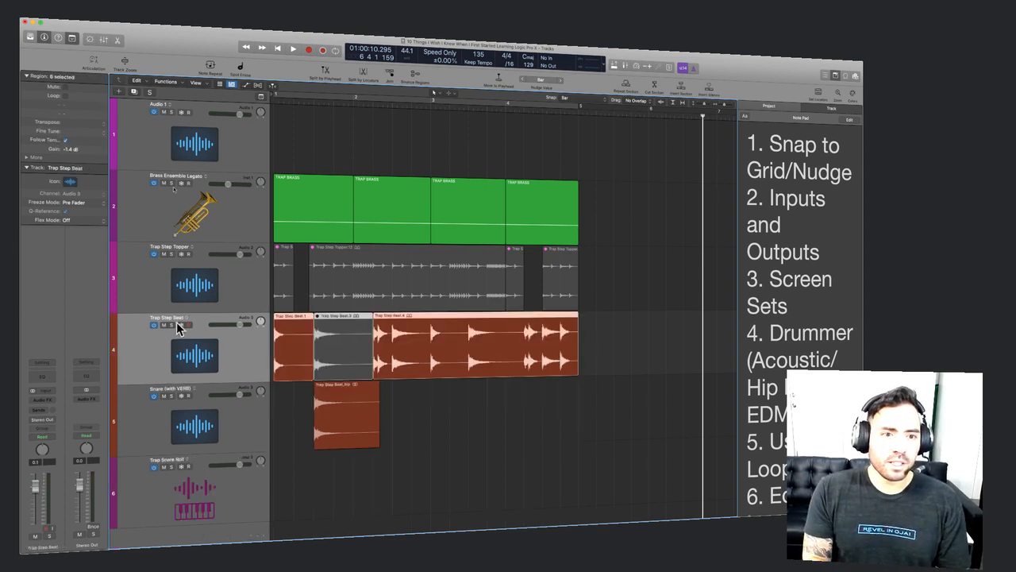
left_click(178, 272)
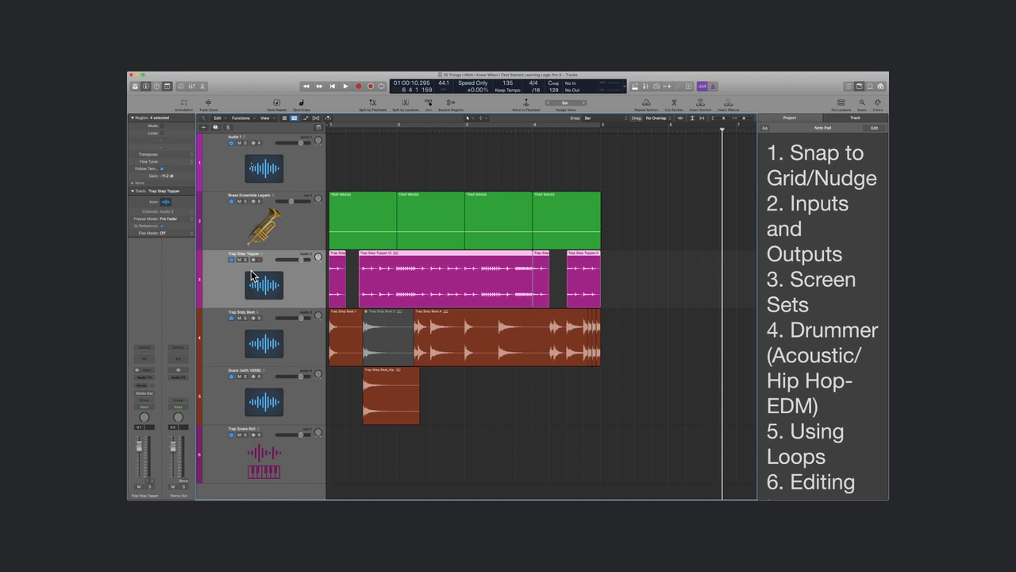
Bring up topic 10, Mastering Chains, in the project notes and fit all tracks in the arrangement view.
scroll(794, 317, "down", 10)
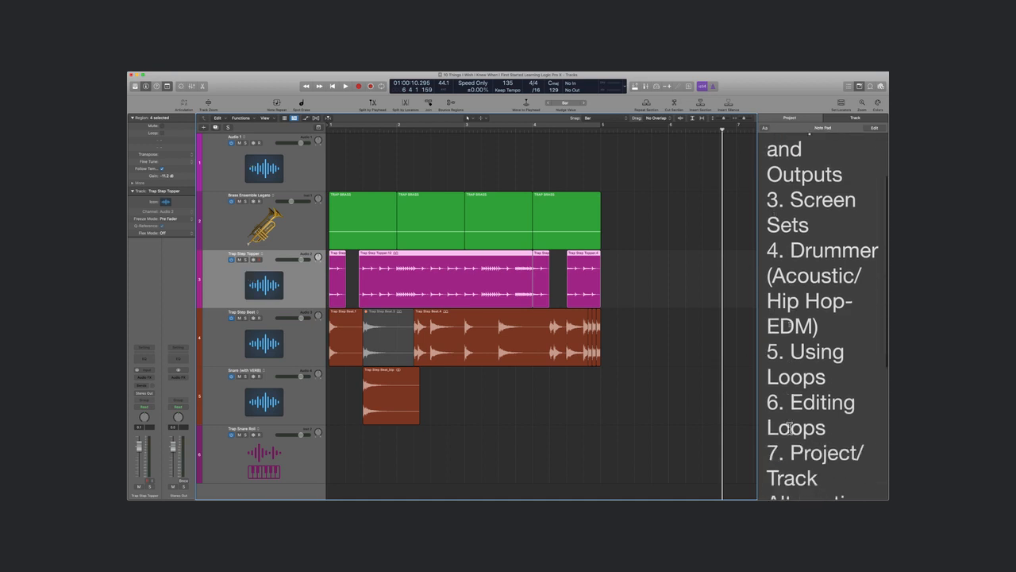
left_click(770, 451)
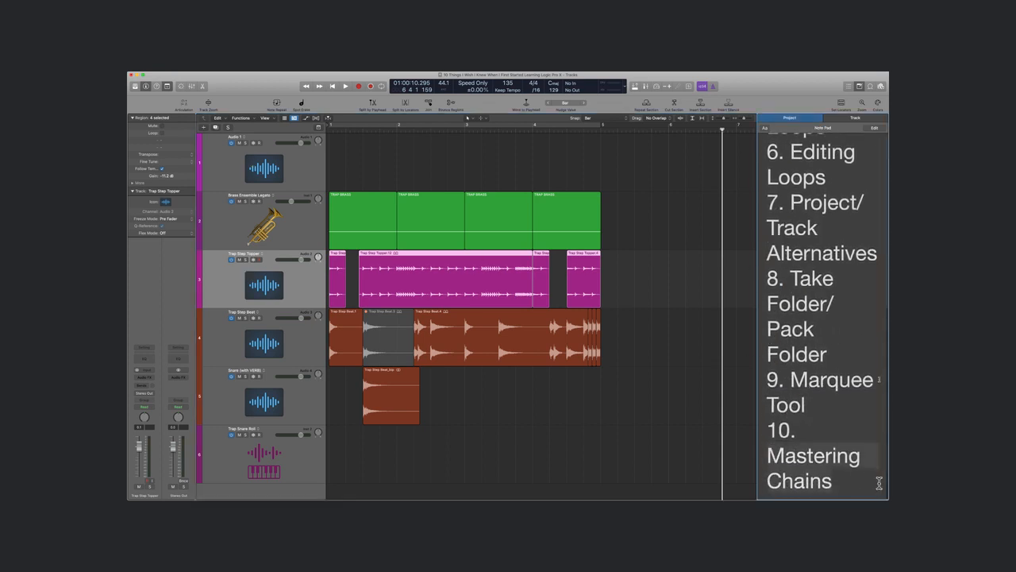
left_click(556, 449)
scroll(557, 445, "down", 5)
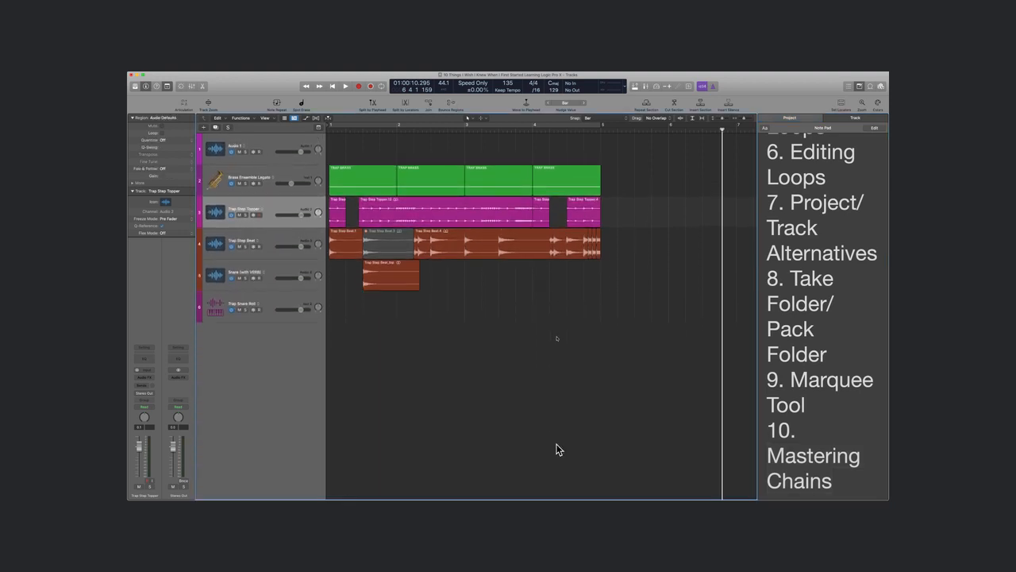
Set the cycle area around all regions, from bar 1 to bar 5, and delete the empty Audio 1 track.
key("super+a")
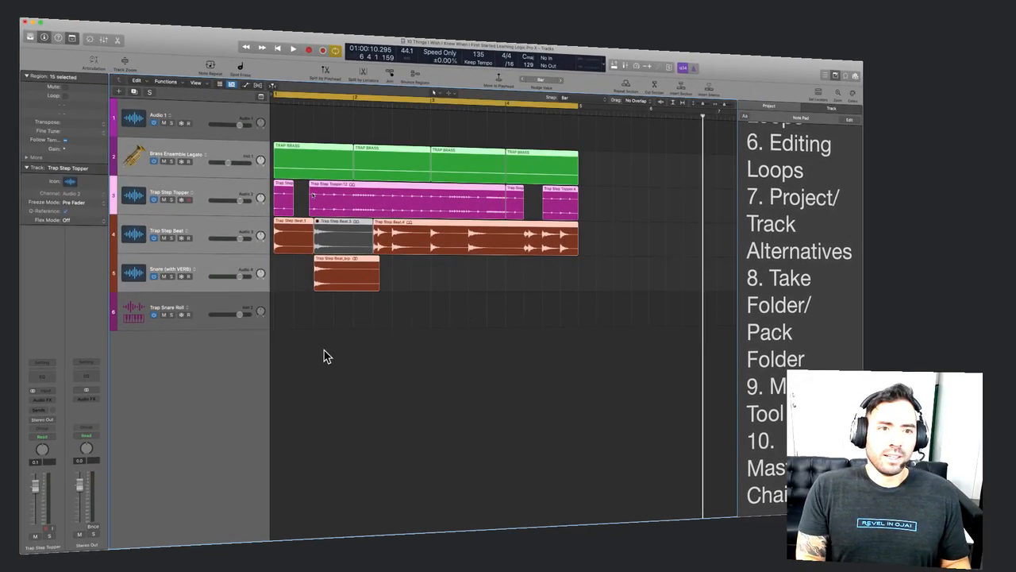
left_click(197, 112)
key("super+BackSpace")
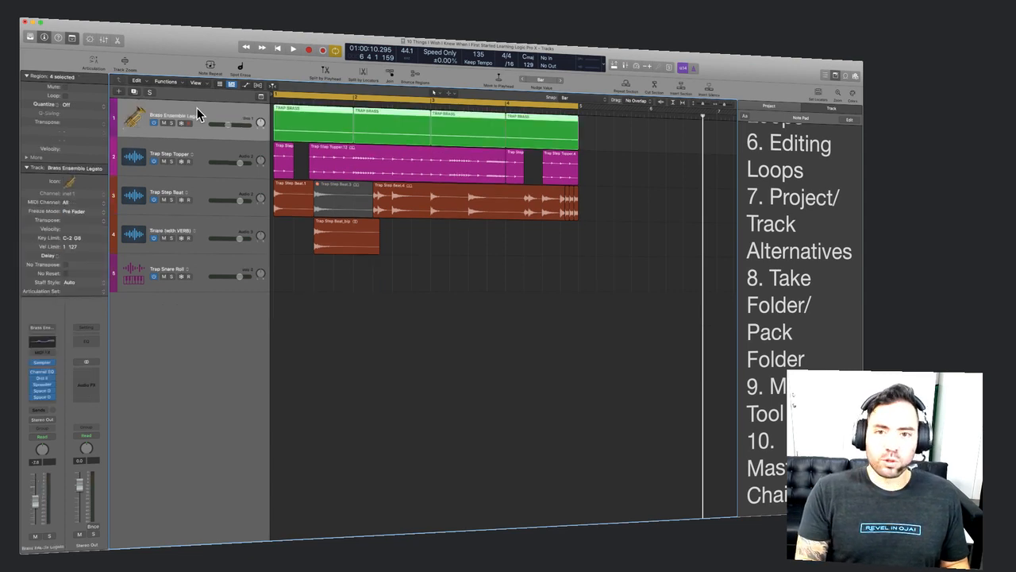
scroll(334, 284, "up", 10)
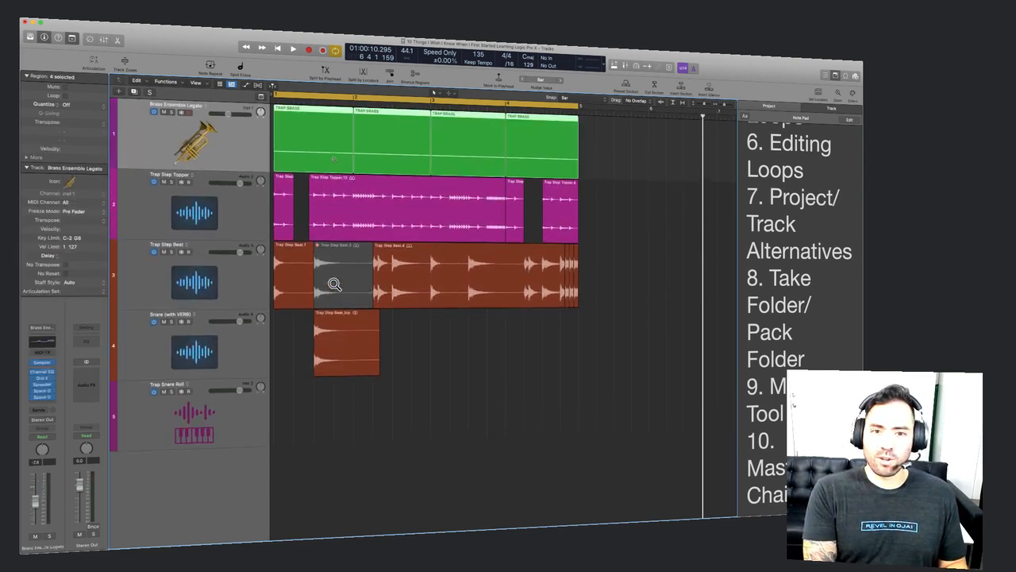
scroll(381, 467, "up", 3)
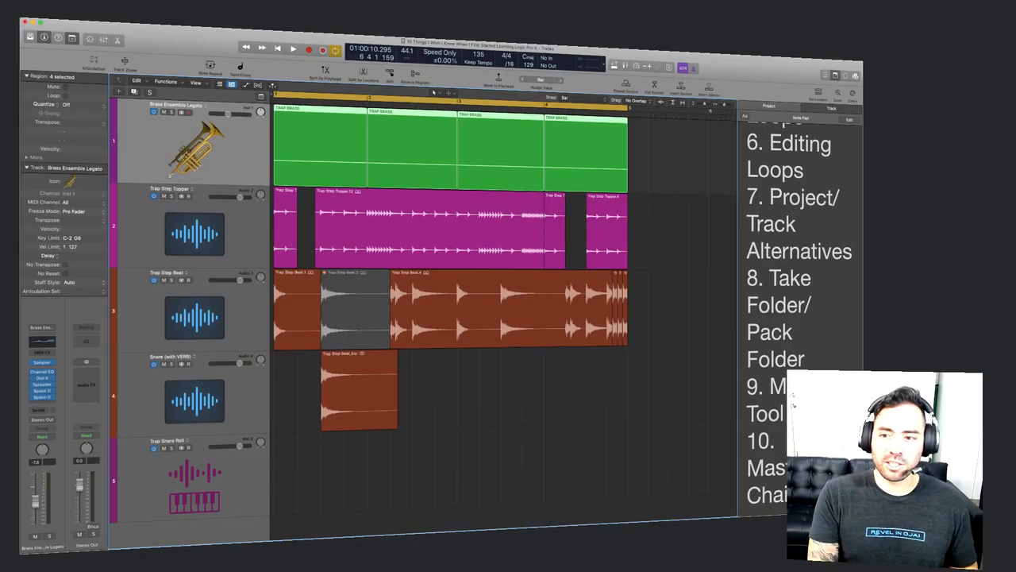
left_click(652, 421)
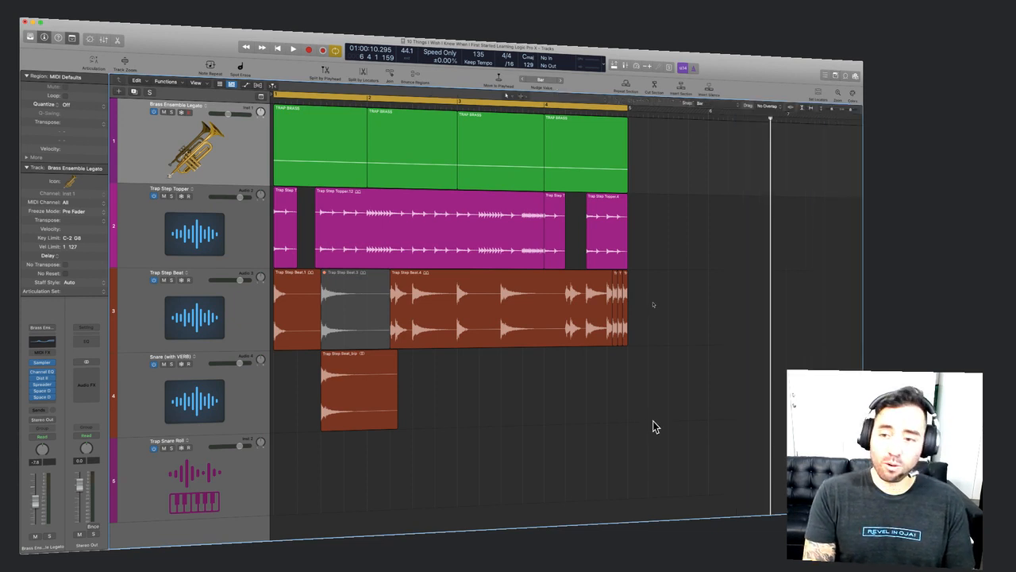
Open the Mixer and select the Stereo Out channel strip.
left_click(347, 422)
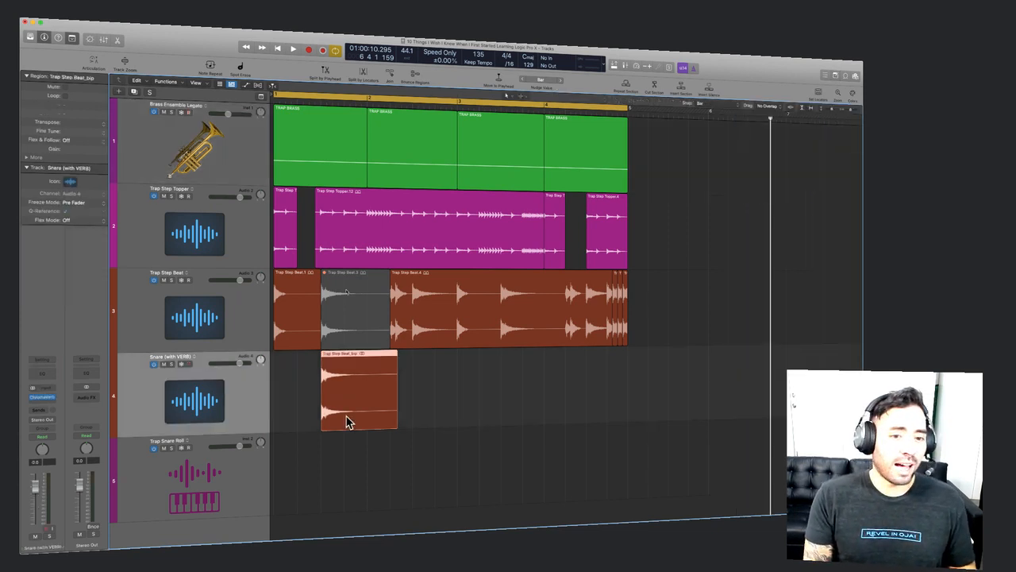
left_click(241, 480)
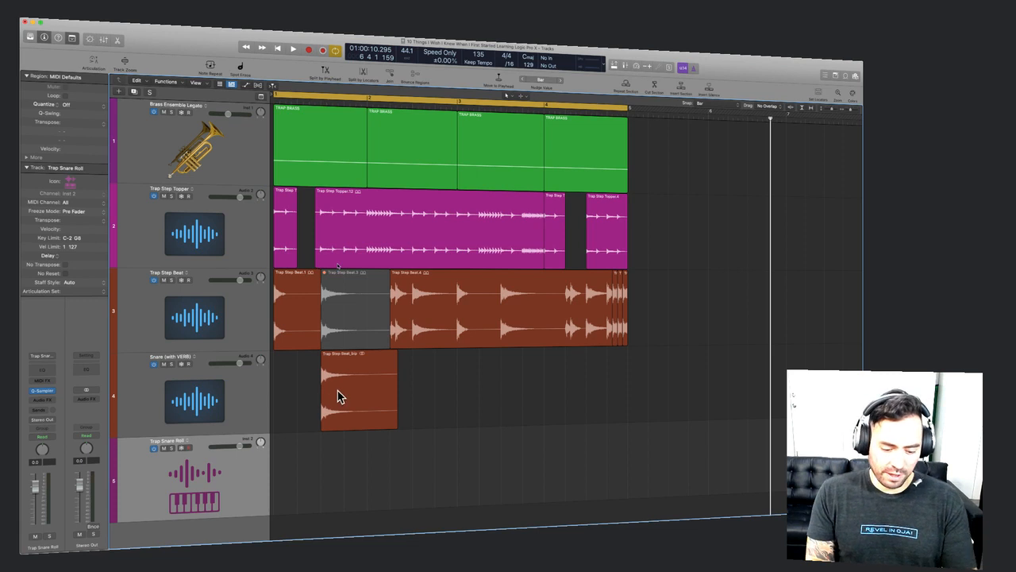
key("x")
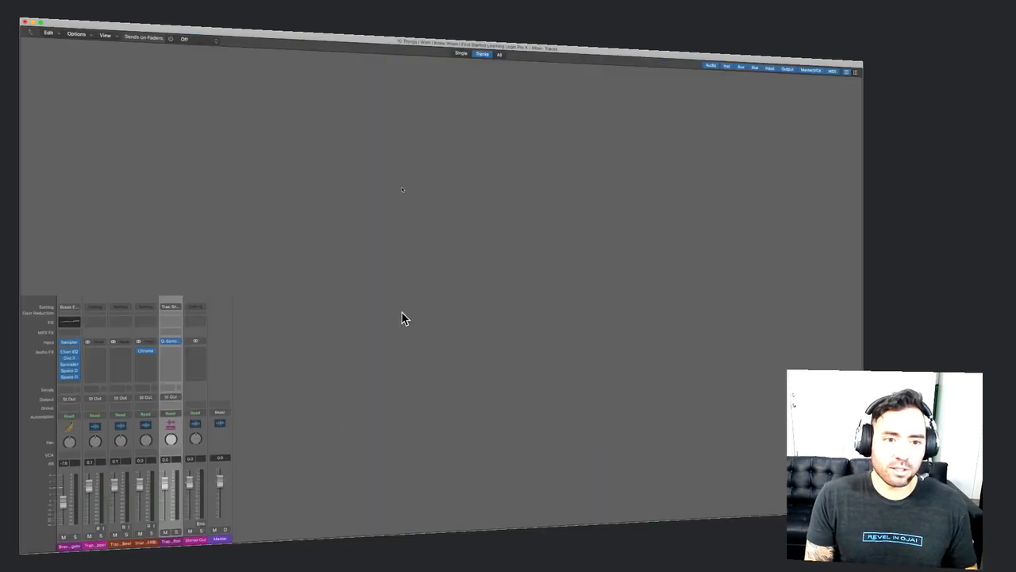
left_click(196, 414)
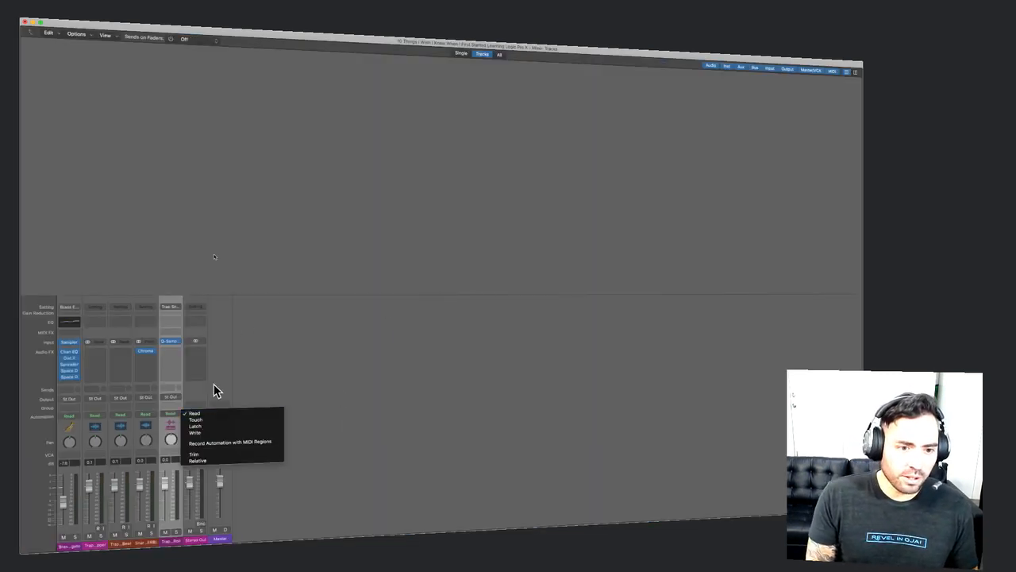
left_click(239, 379)
left_click(239, 378)
left_click(200, 369)
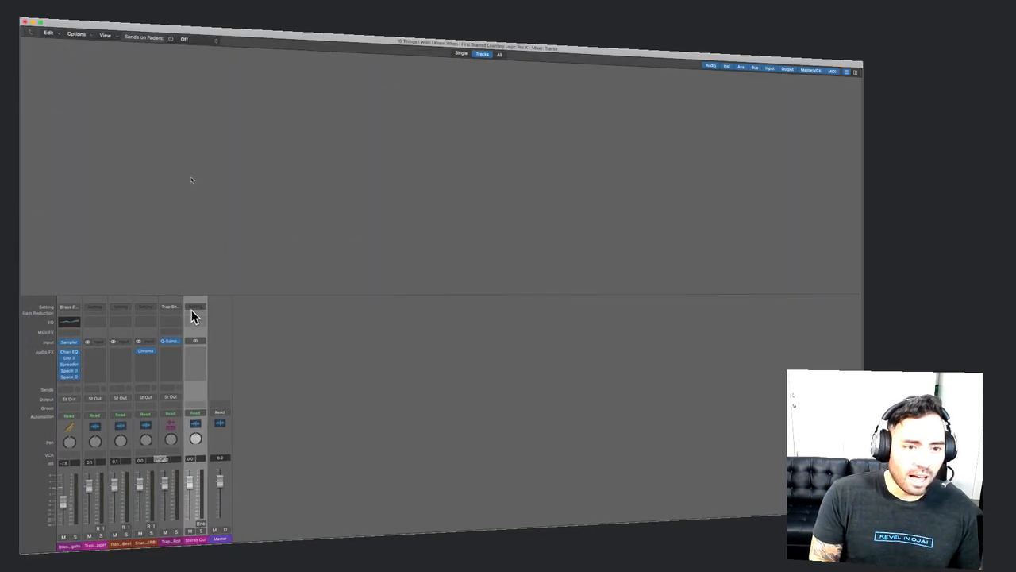
Load the factory channel strip setting Rock Show from the Experimental category on the Stereo Out channel.
left_click(195, 308)
mouse_move(243, 431)
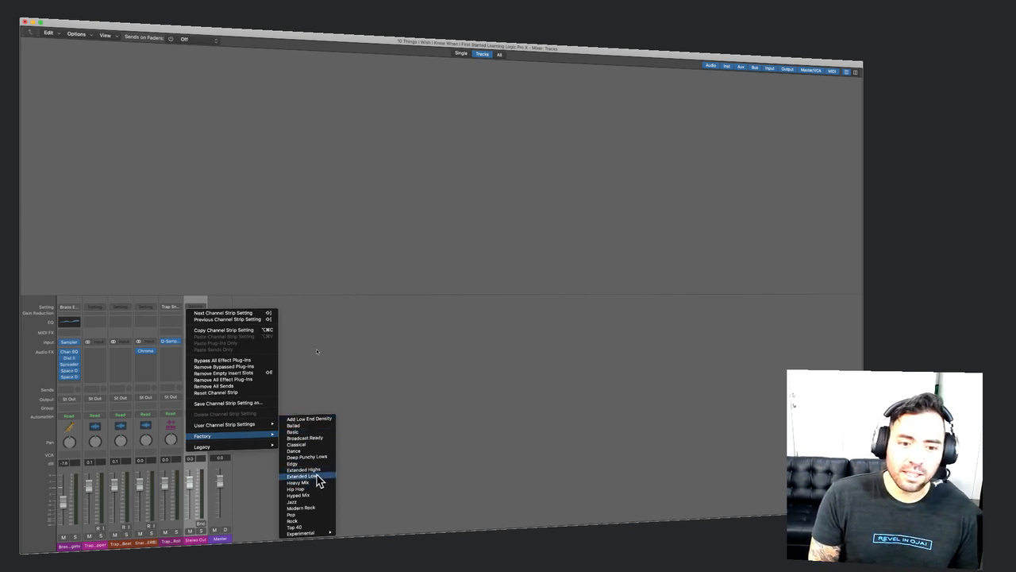
mouse_move(318, 534)
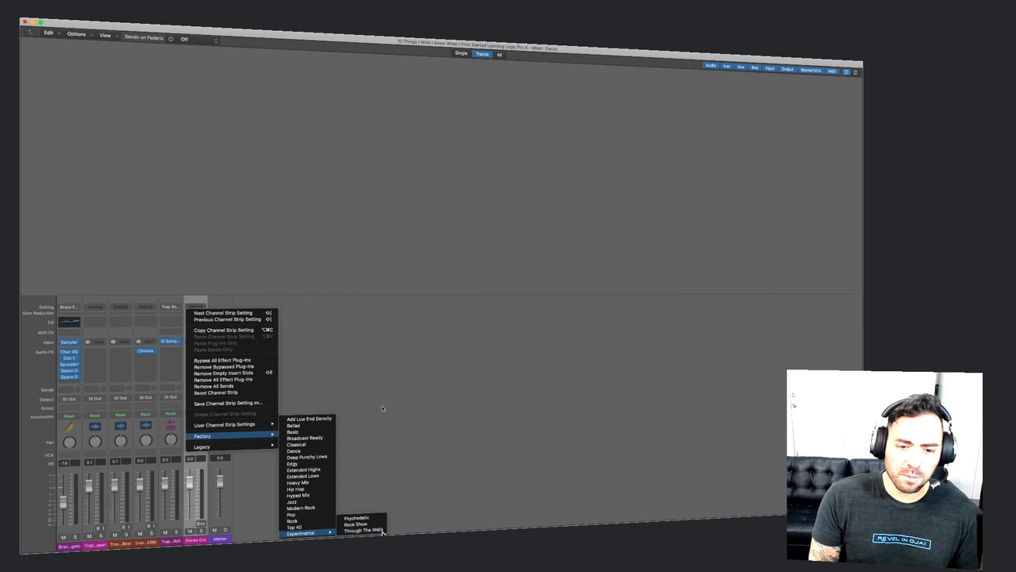
left_click(374, 524)
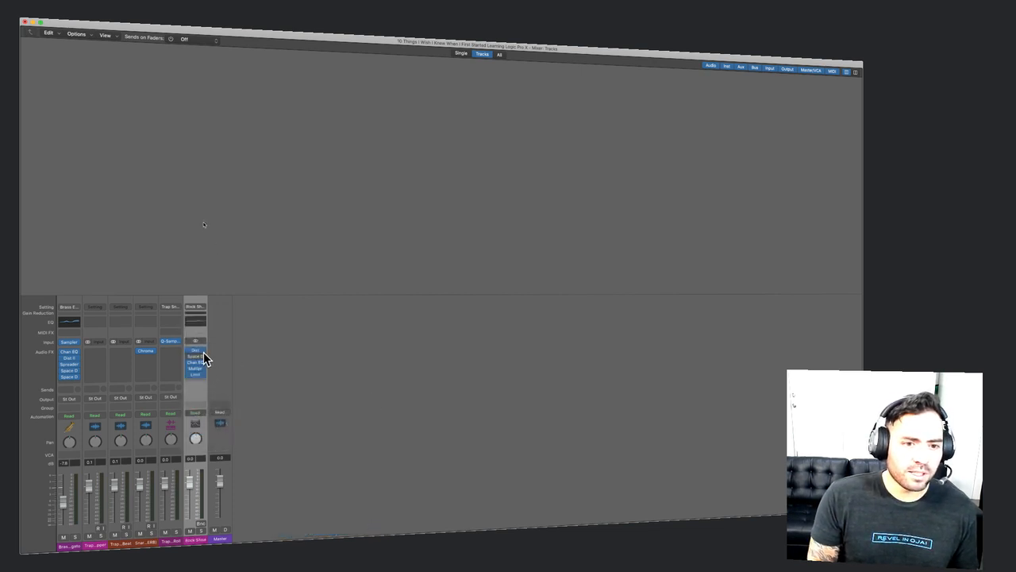
Inspect the Channel EQ and Multipressor settings of the Rock Show chain, closing both plug-ins and returning to the arrangement.
left_click(195, 362)
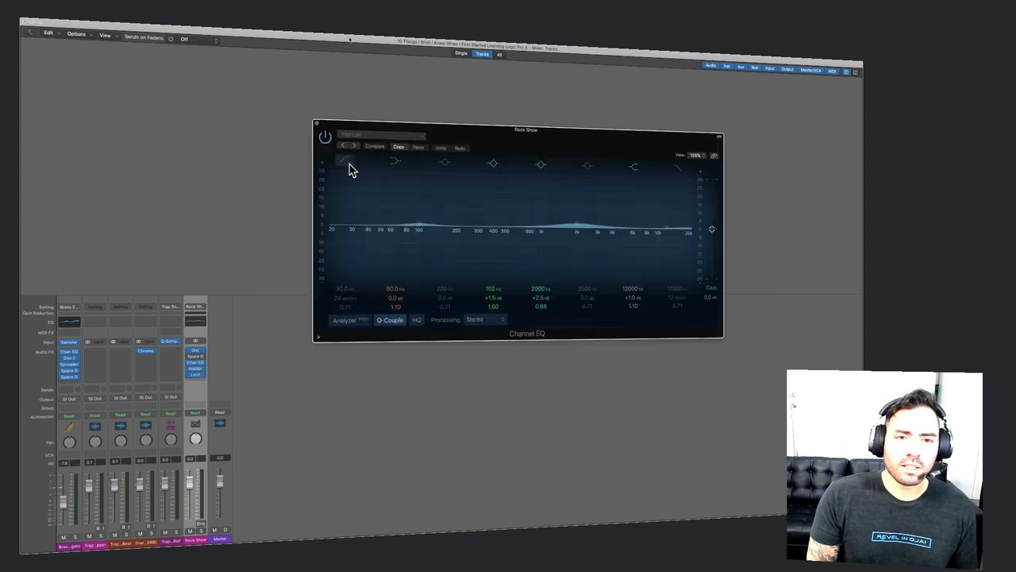
left_click(318, 125)
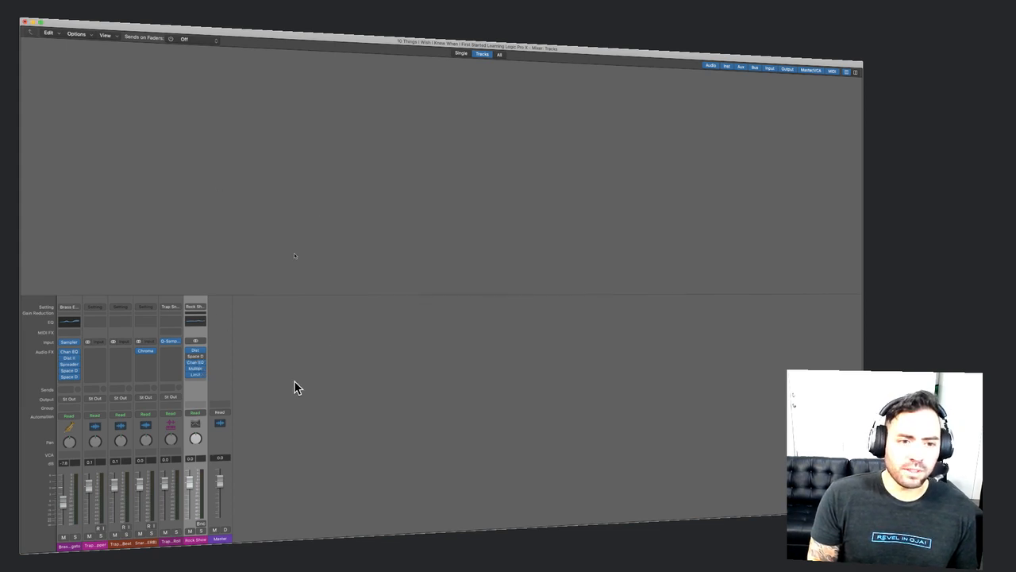
left_click(195, 368)
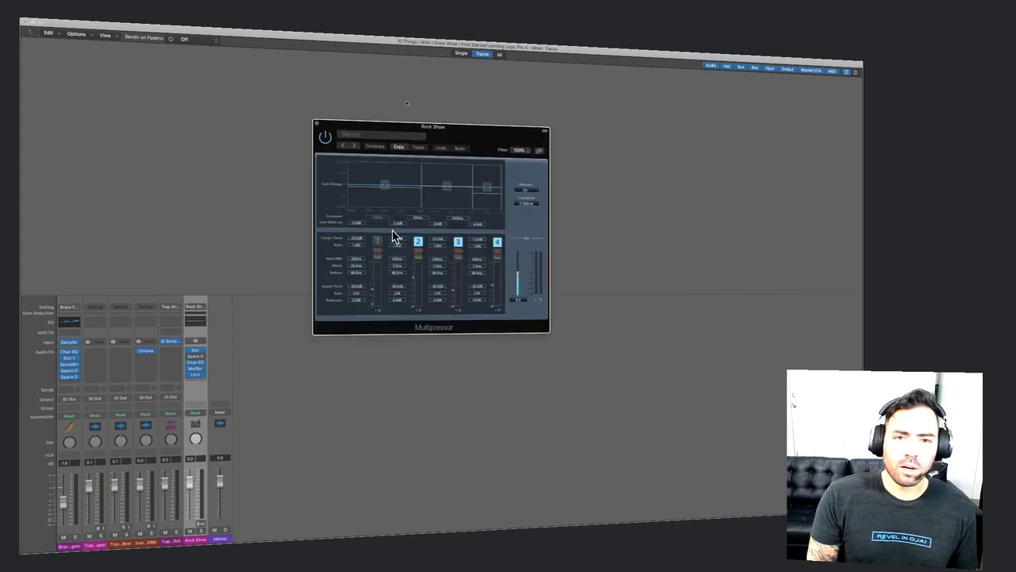
left_click(316, 124)
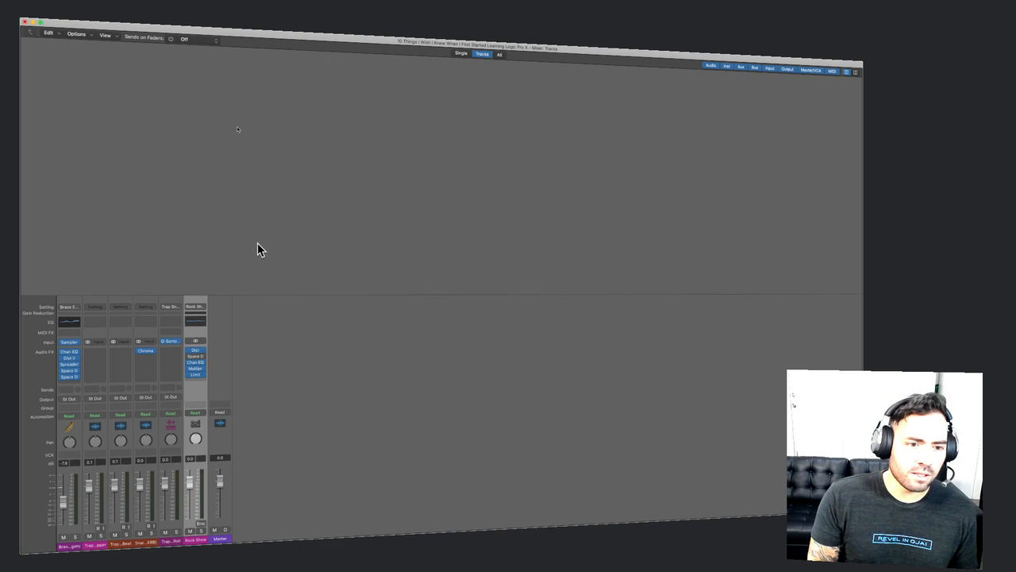
left_click(25, 22)
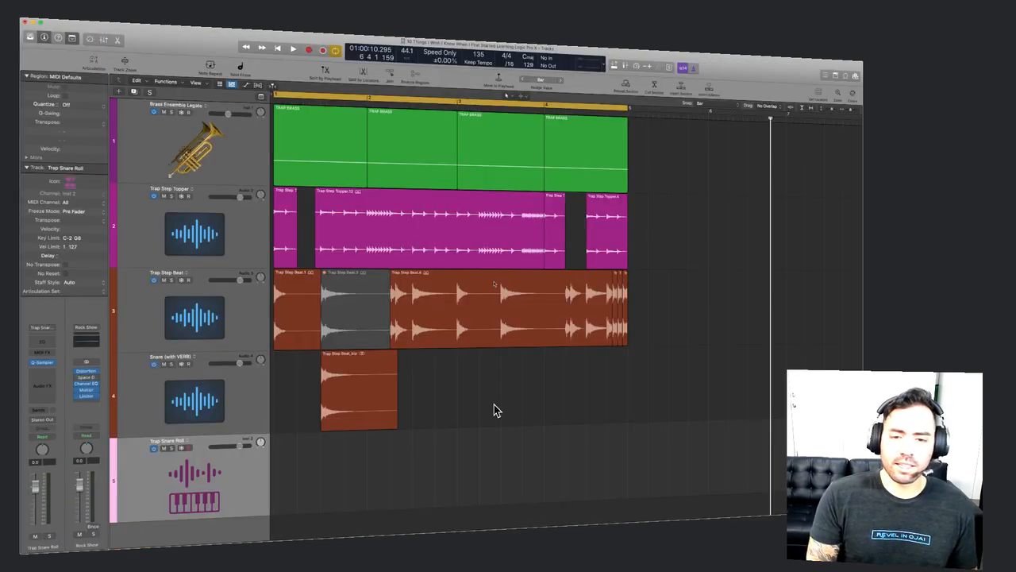
Play the cycled bars with the Rock Show plug-ins active on the output and again with them bypassed, to compare the sound.
key("space")
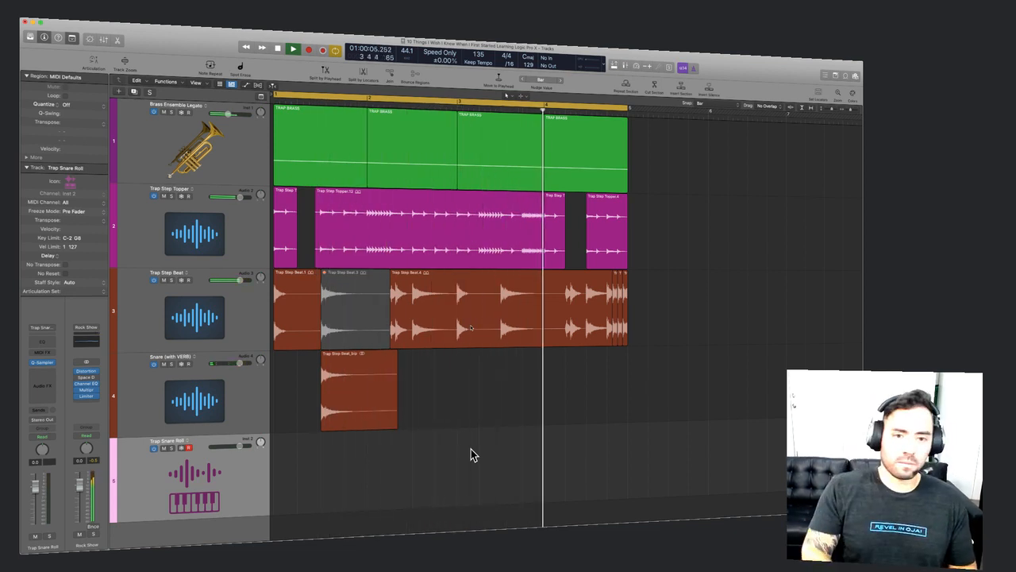
key("space")
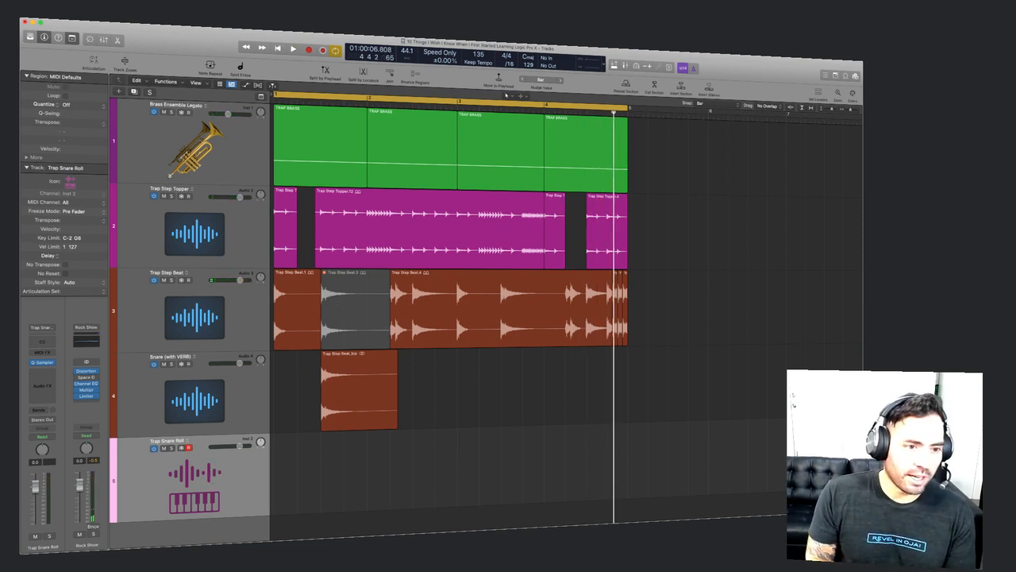
left_click(89, 327)
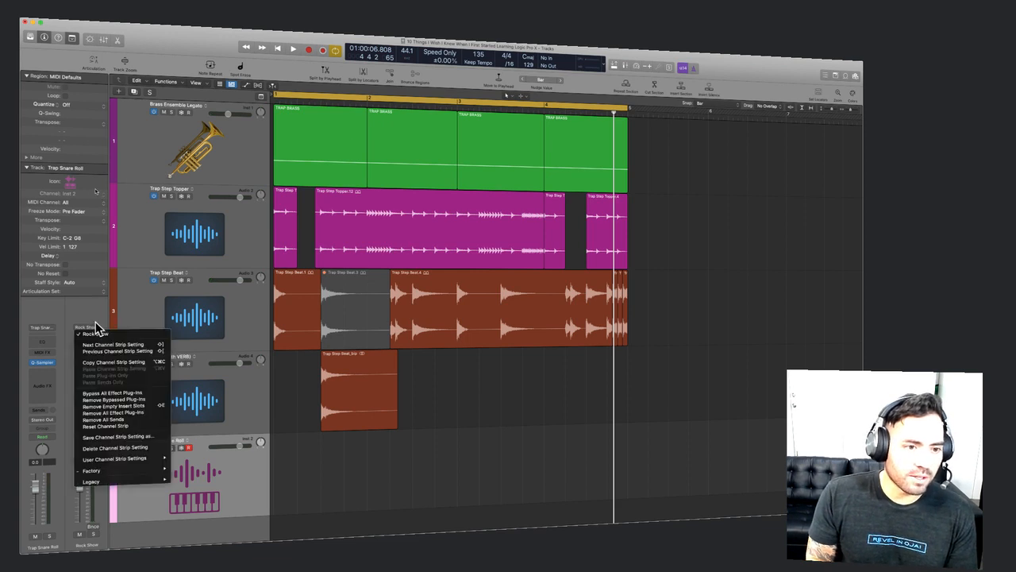
left_click(95, 334)
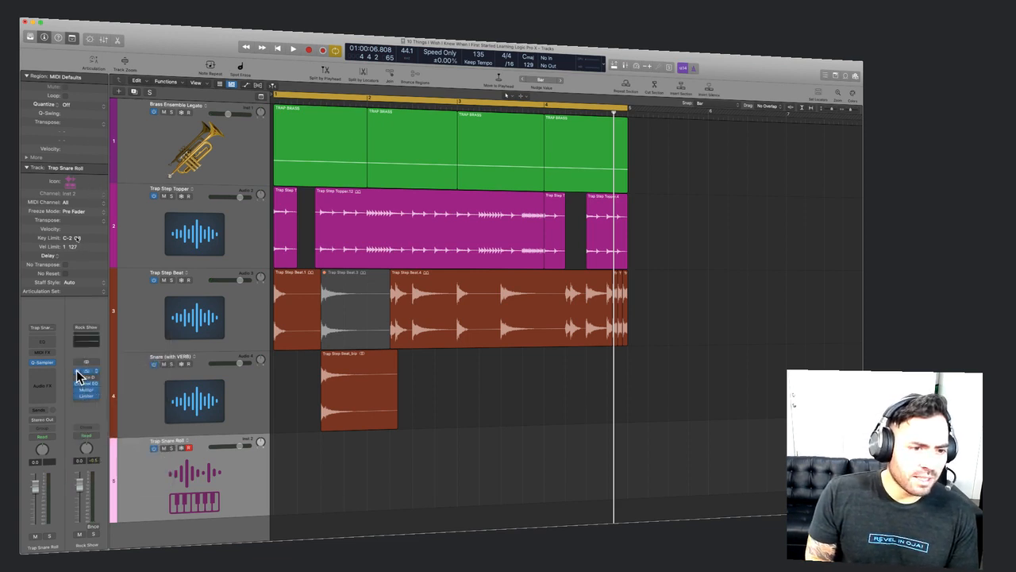
key("space")
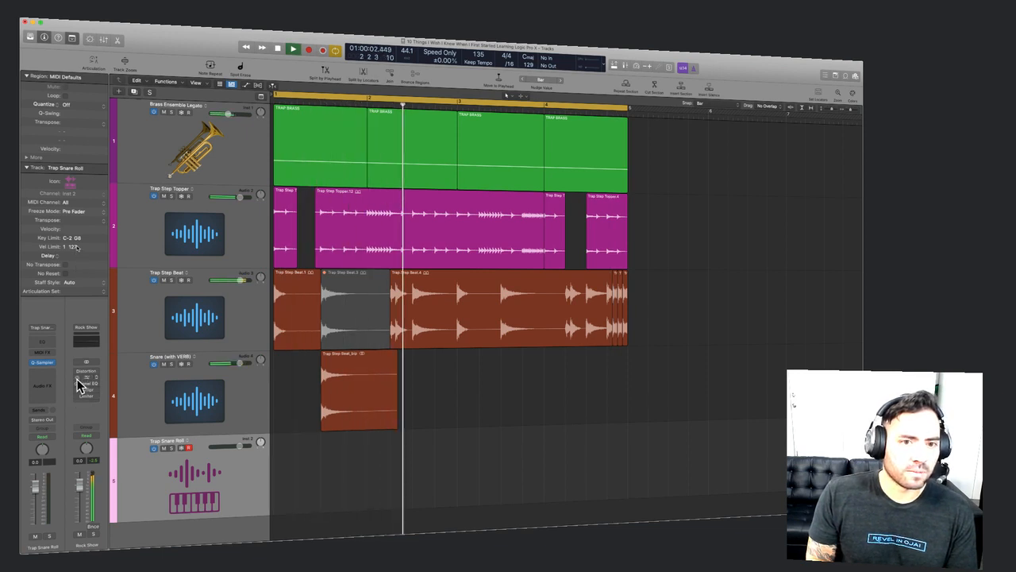
key("space")
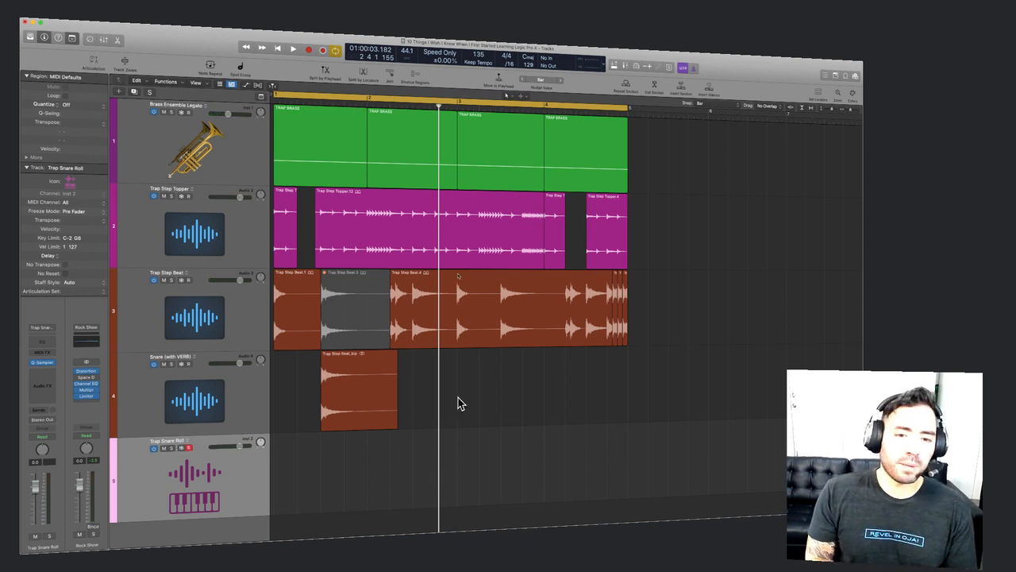
Clear the region selection and play the cycled bars from the start with the Rock Show chain active on the output.
left_click_drag(221, 407, 211, 254)
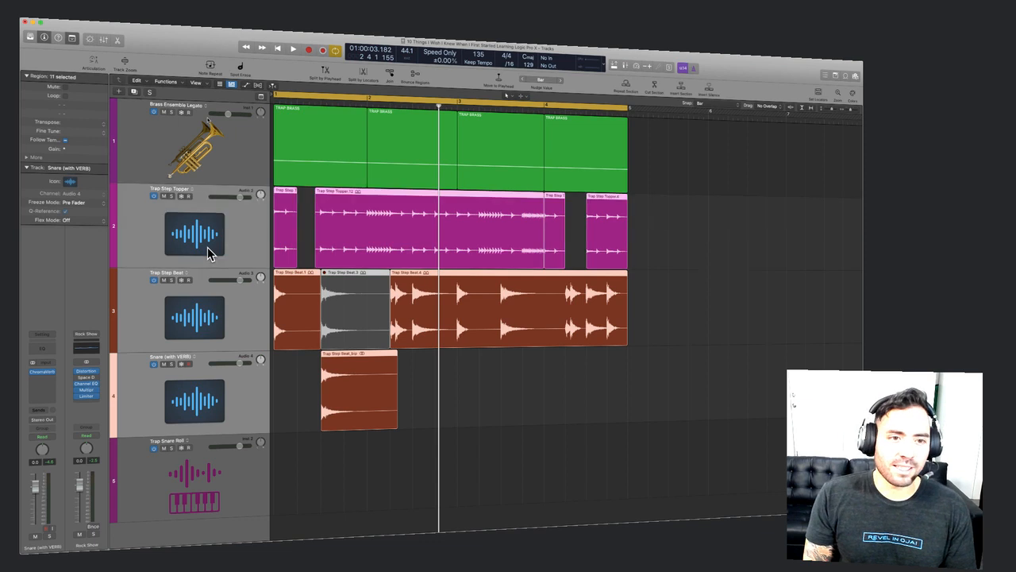
left_click(413, 410)
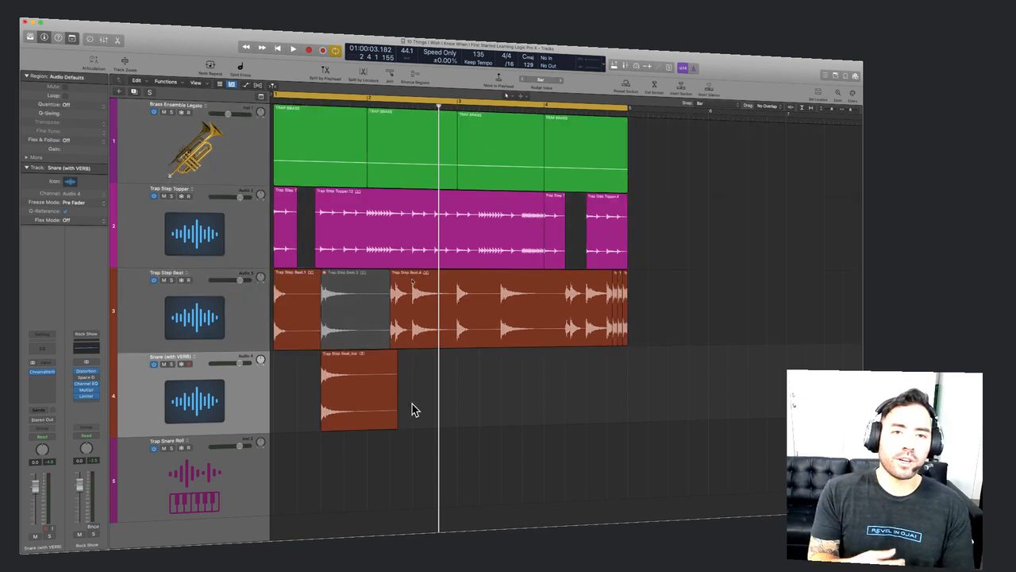
key("Return")
key("space")
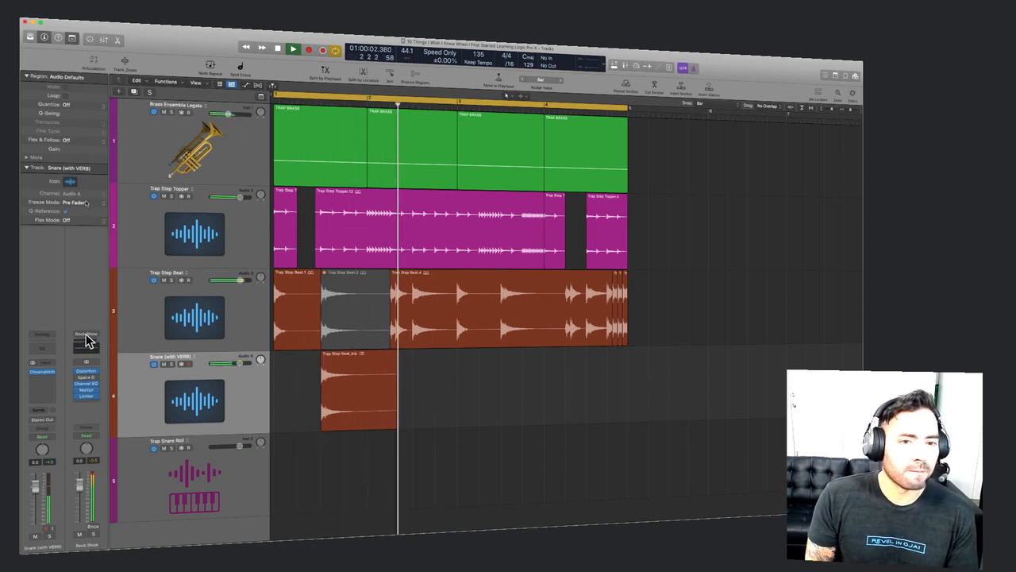
key("space")
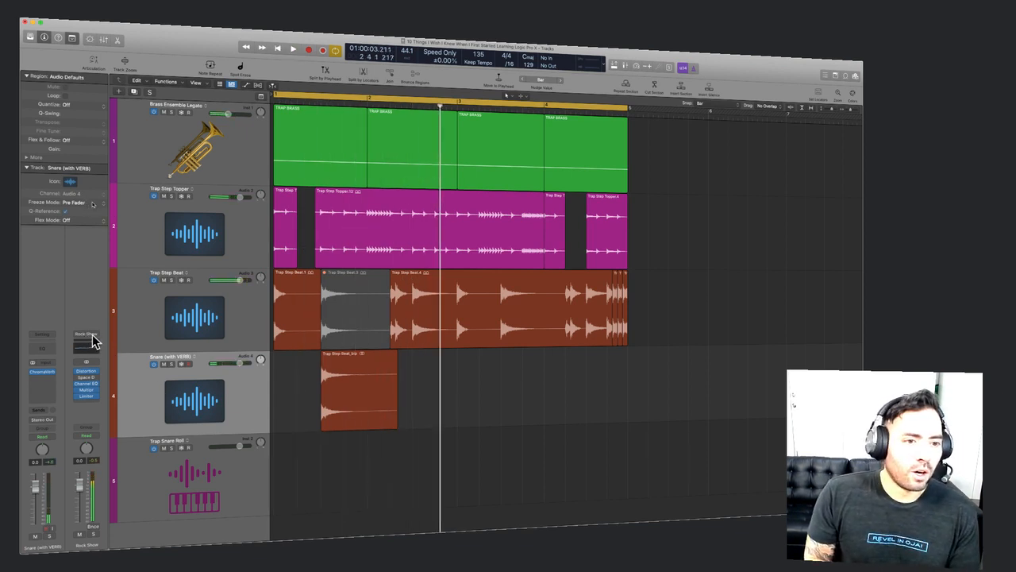
Load the factory channel strip setting Dance on the Stereo Out channel.
left_click(91, 341)
mouse_move(146, 470)
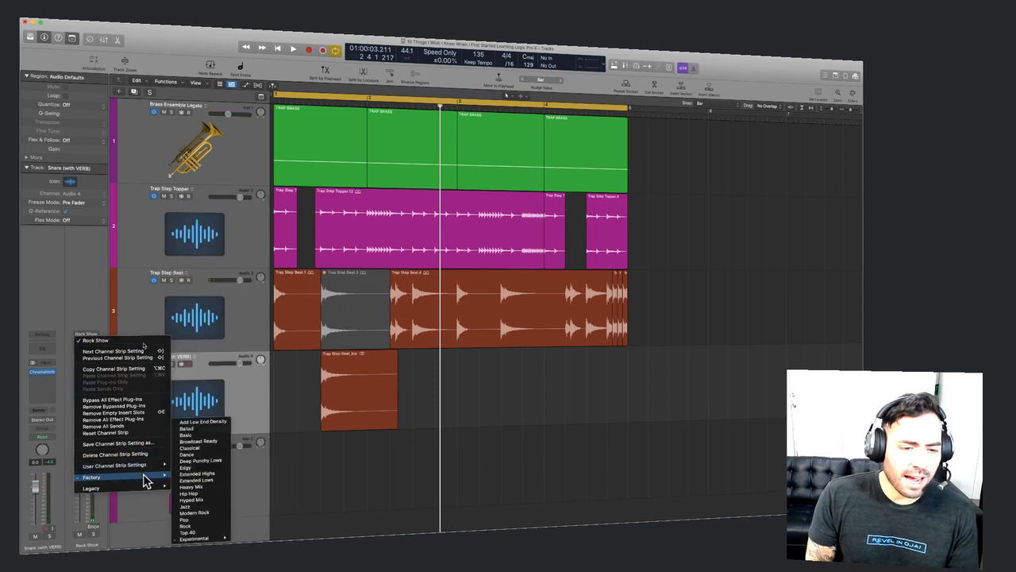
left_click(218, 455)
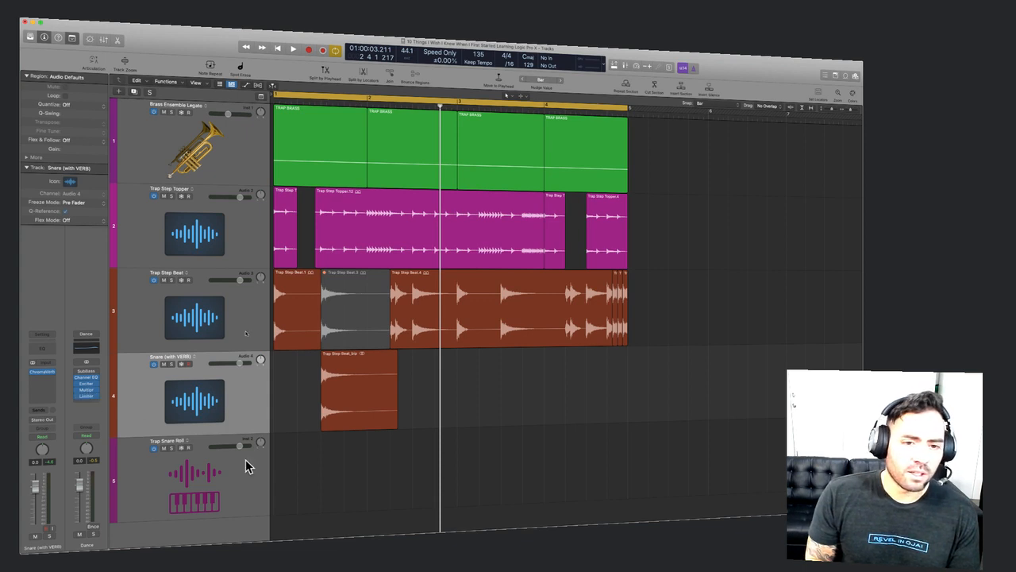
Play the cycled bars with the Dance plug-ins active on the output and again with them bypassed, to compare the sound.
key("space")
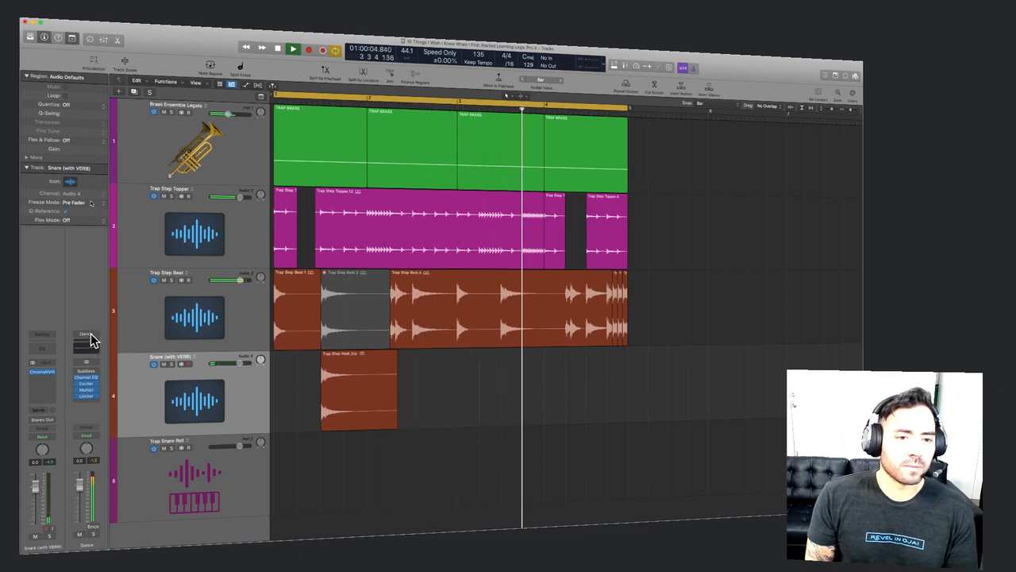
key("space")
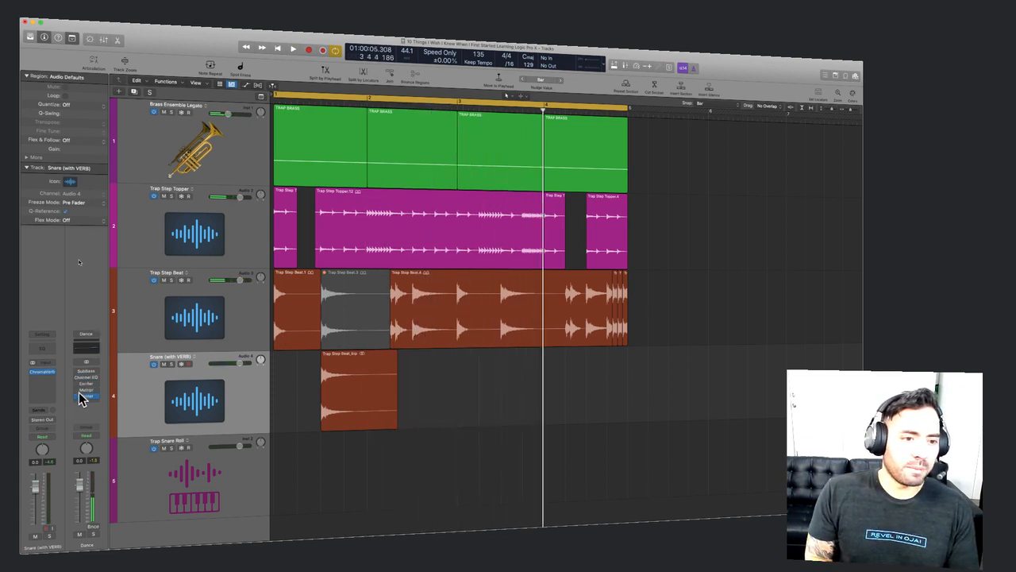
key("Return")
key("space")
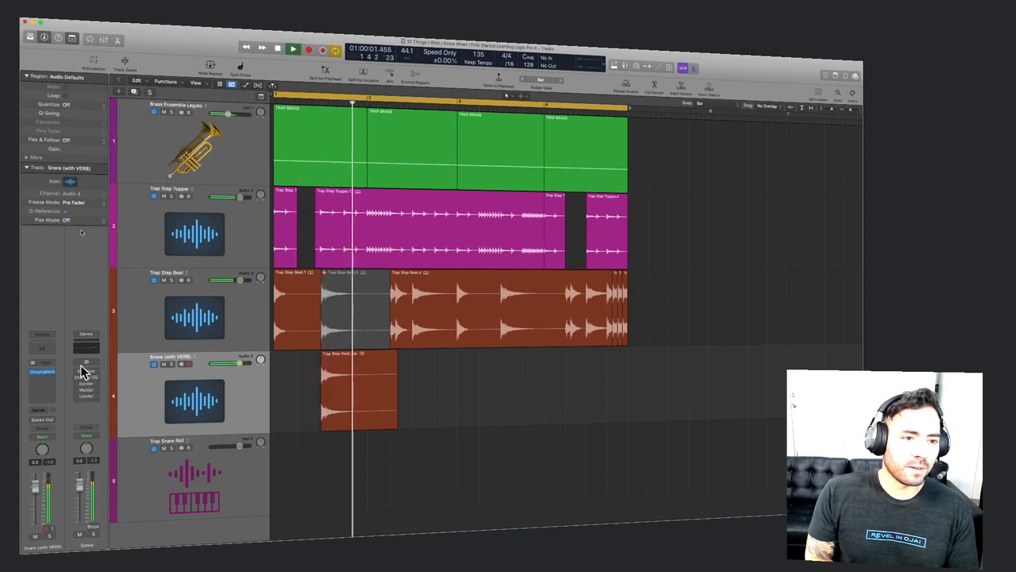
key("space")
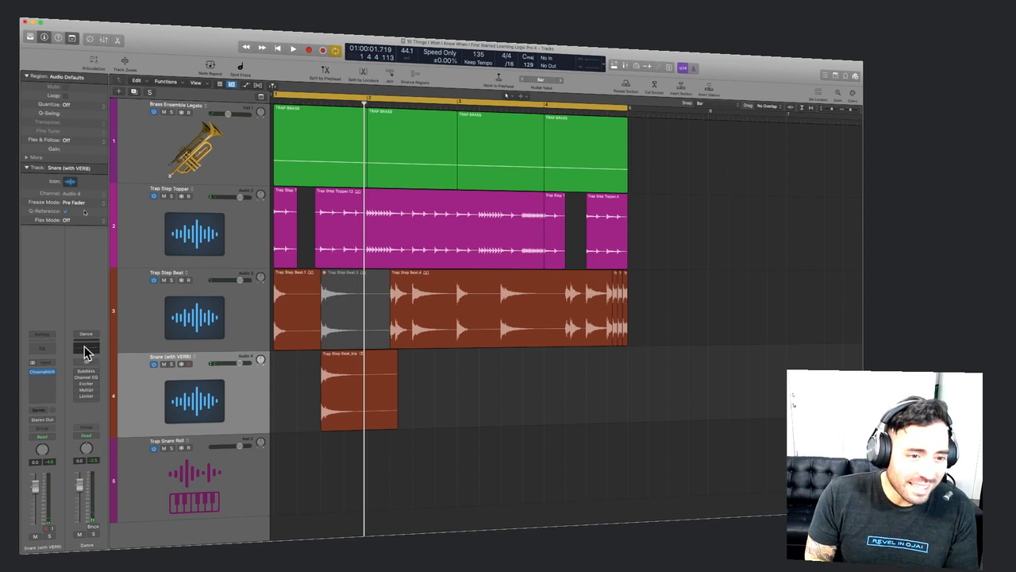
Load the factory channel strip setting Add Low End Density on the Stereo Out channel.
left_click(86, 337)
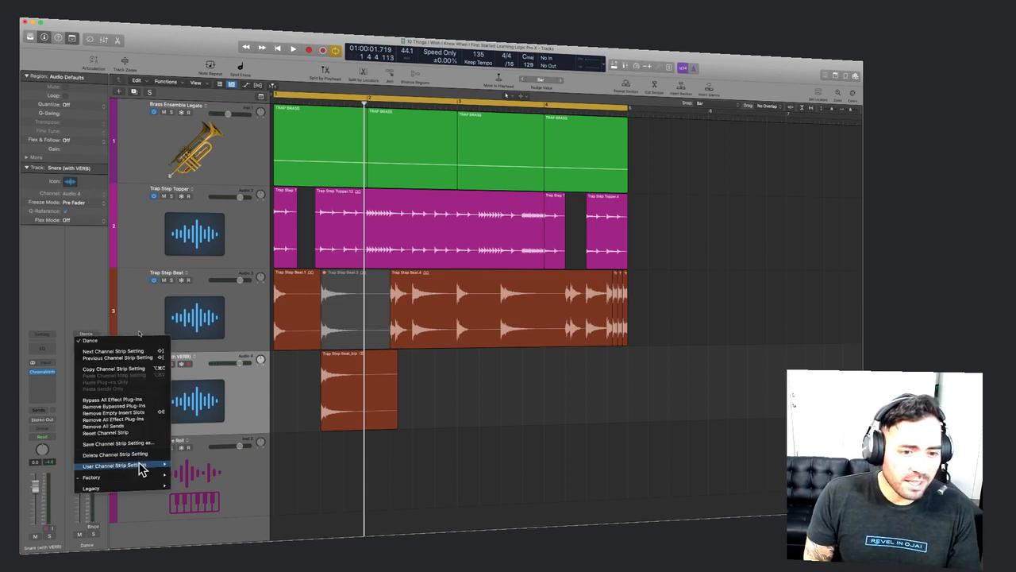
mouse_move(139, 465)
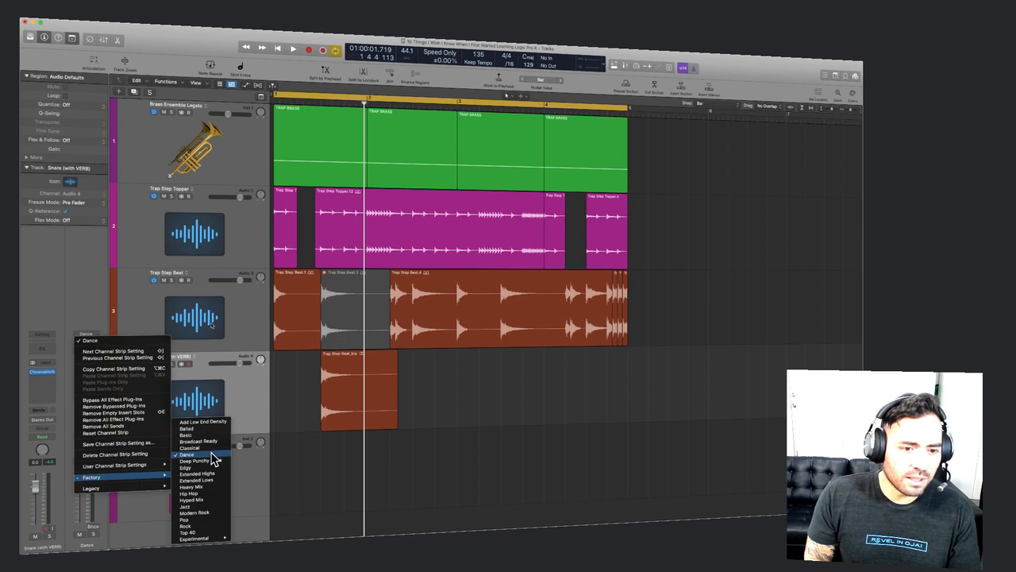
left_click(211, 422)
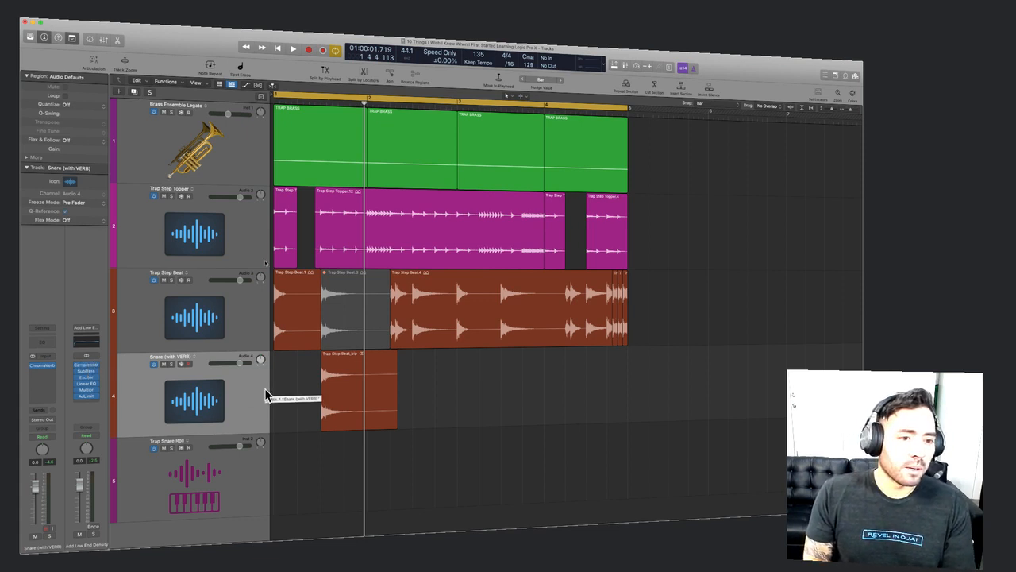
Show the output channel as a track in the arrangement, select it and open all plug-in windows of its Add Low End Density chain.
key("v")
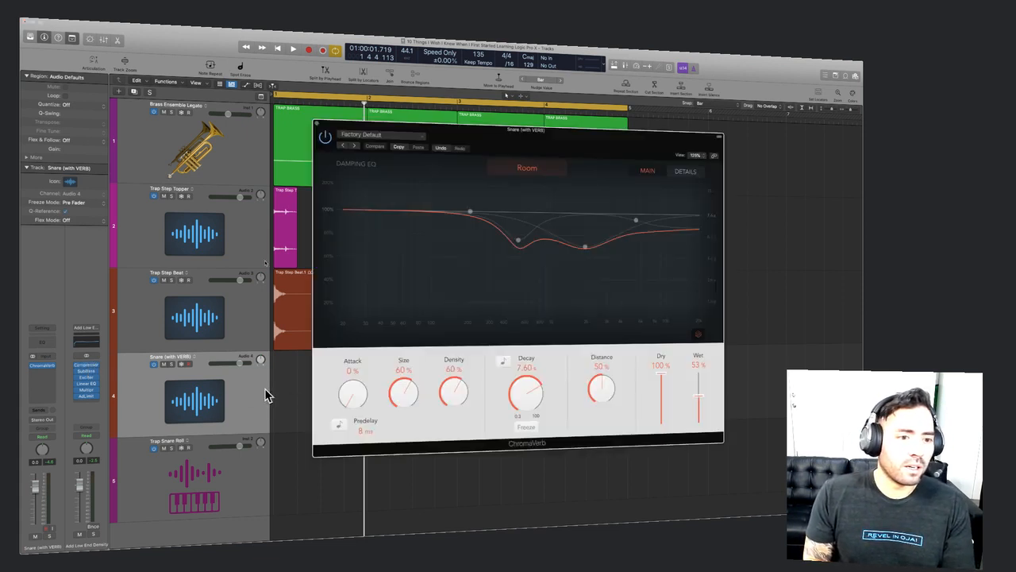
left_click(227, 477)
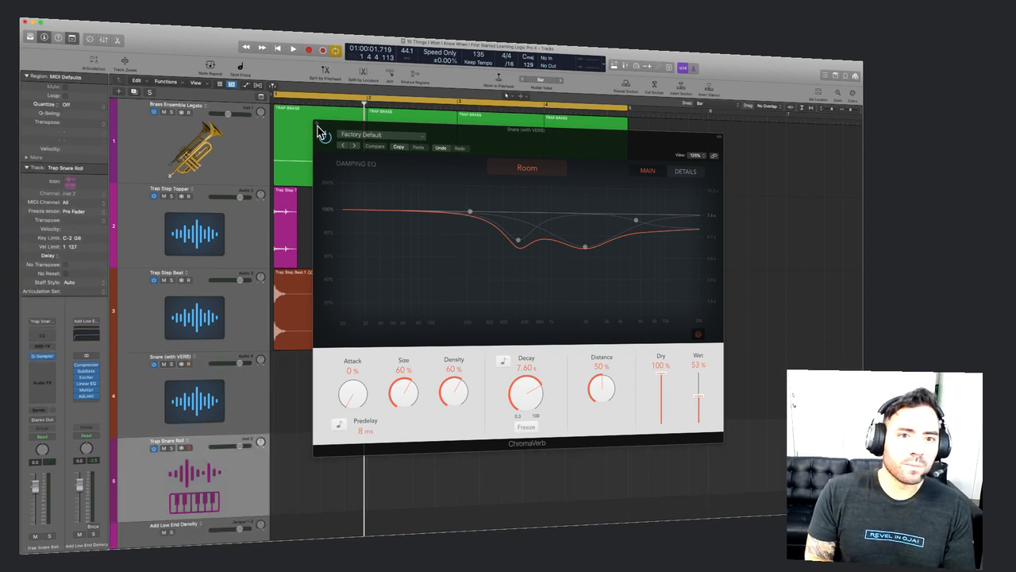
left_click(320, 128)
scroll(242, 495, "down", 3)
left_click(236, 506)
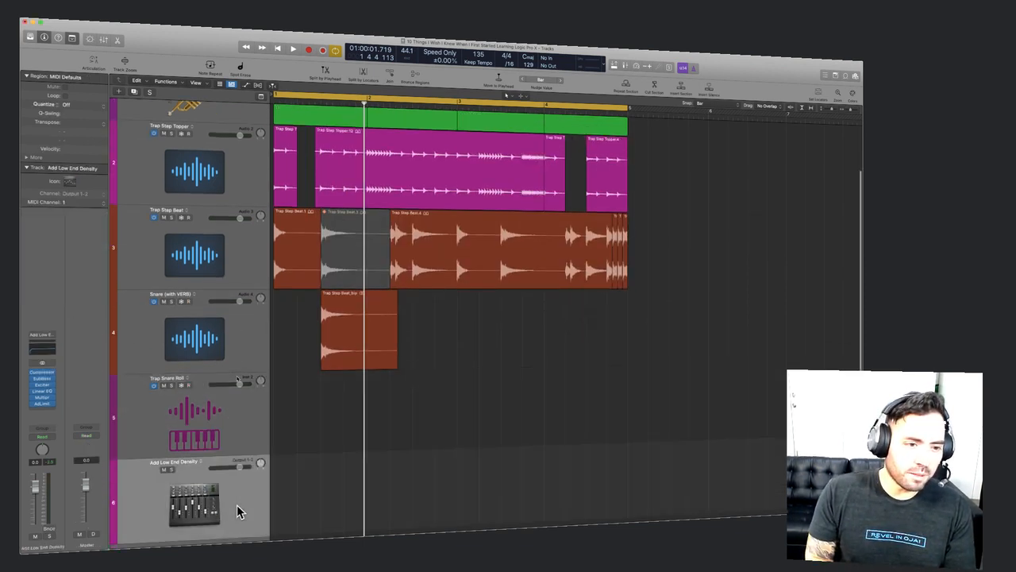
key("v")
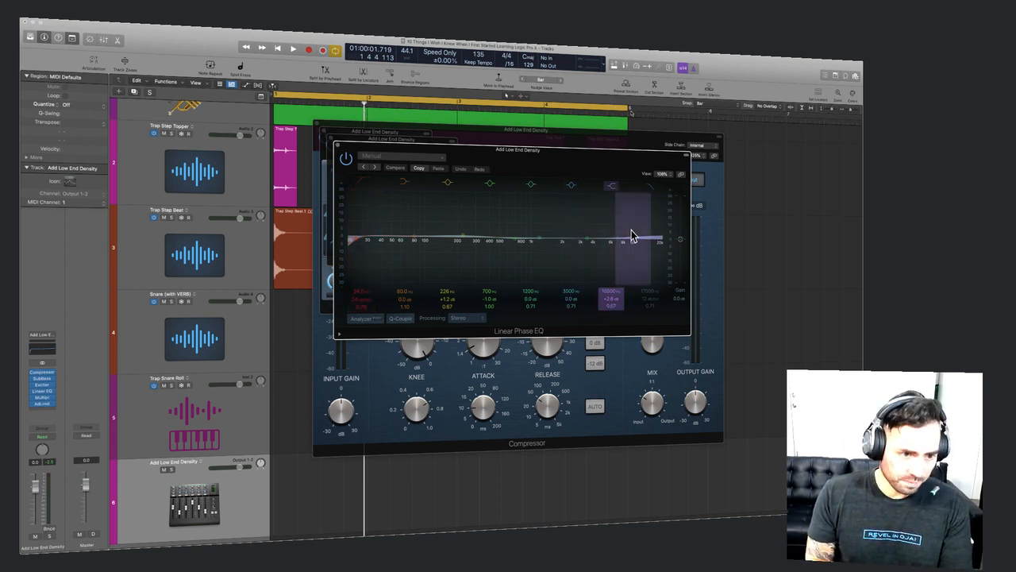
Examine the settings of the Linear Phase EQ, Exciter, Multipressor and Adaptive Limiter in the Add Low End Density chain.
key("super+w")
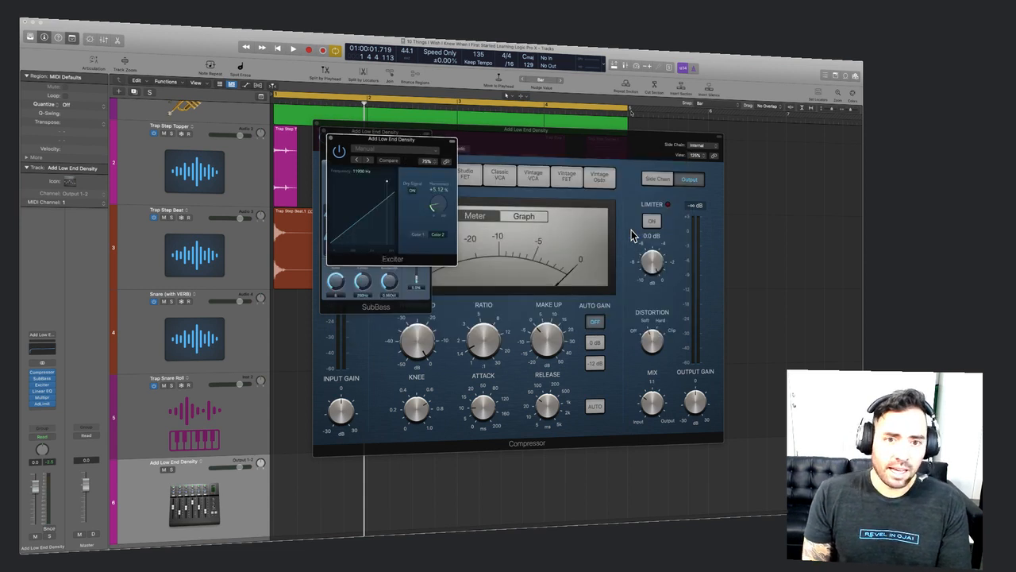
key("super+w")
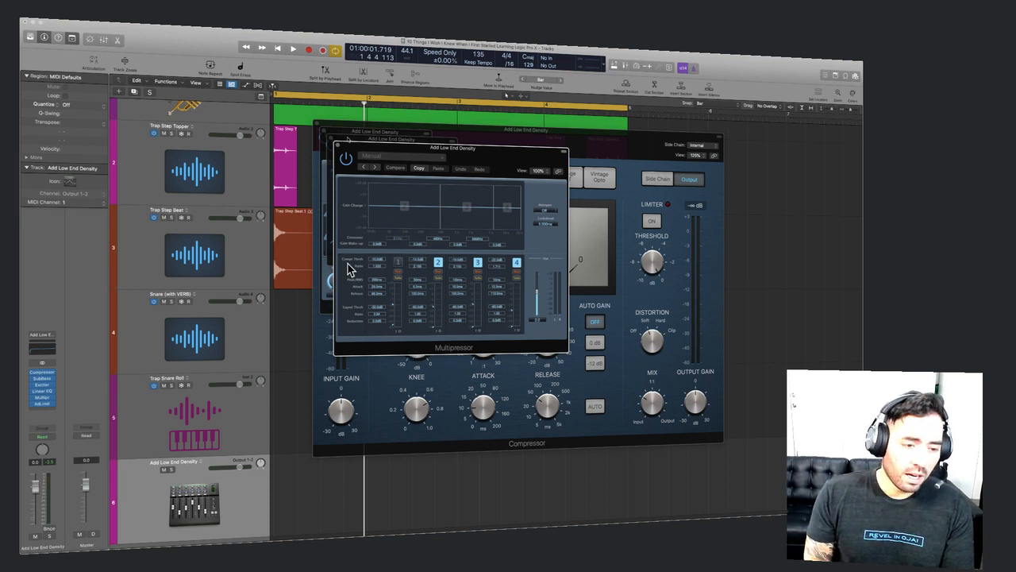
left_click(42, 405)
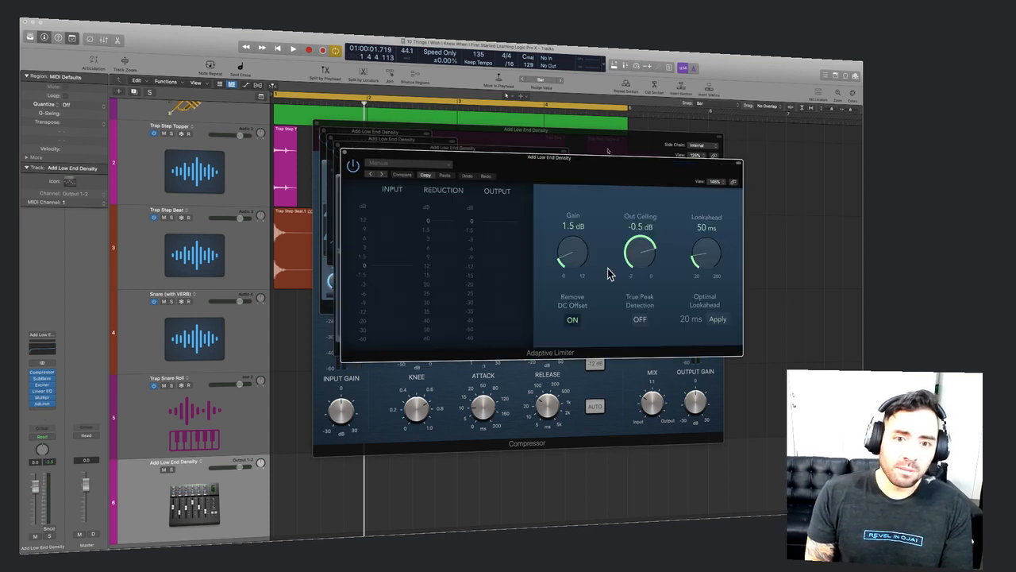
left_click_drag(590, 161, 579, 264)
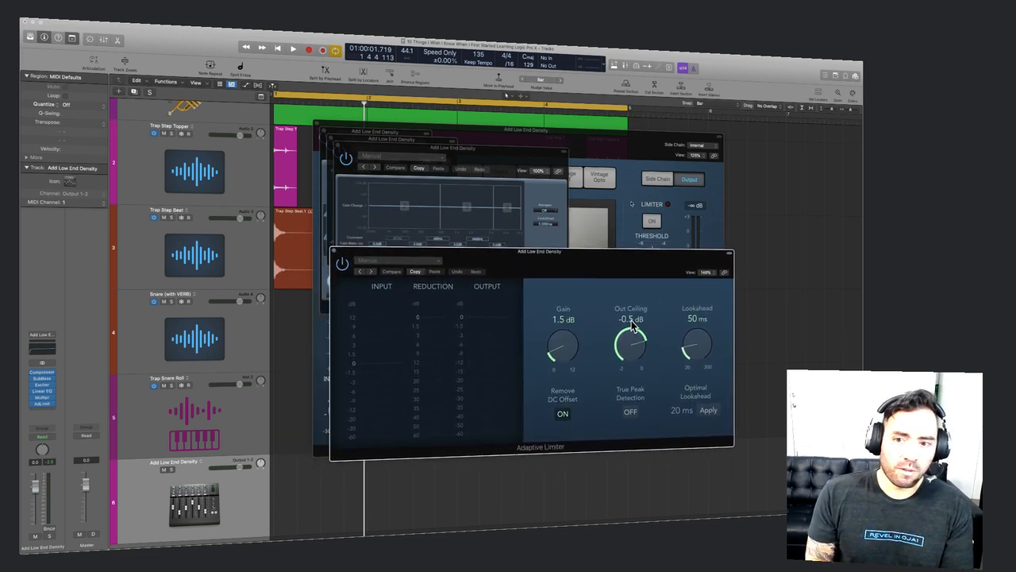
left_click_drag(633, 326, 633, 326)
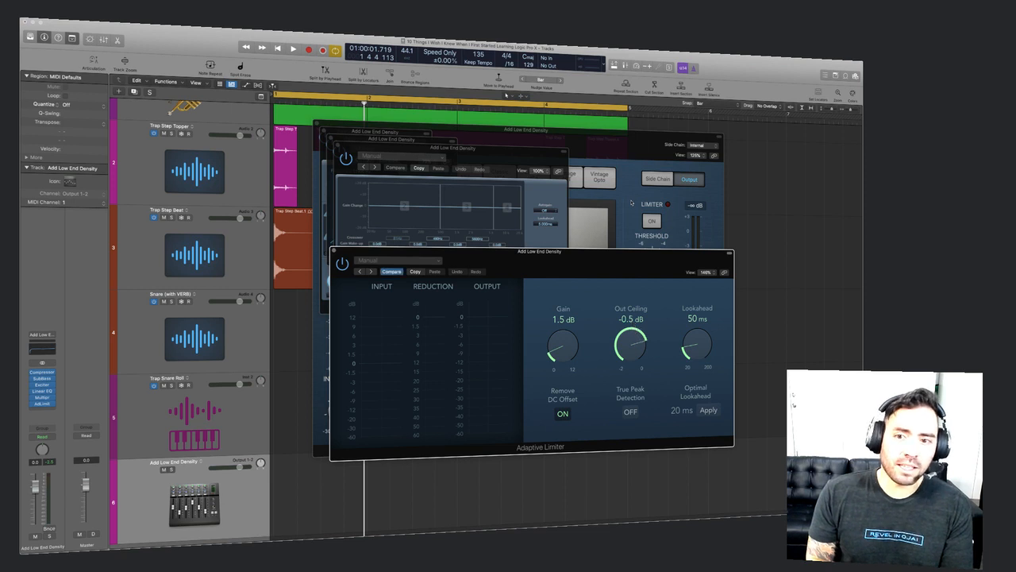
left_click(335, 252)
Hide the plug-in windows and compare the cycled bars with the Add Low End Density plug-ins active and bypassed, leaving them active.
key("space")
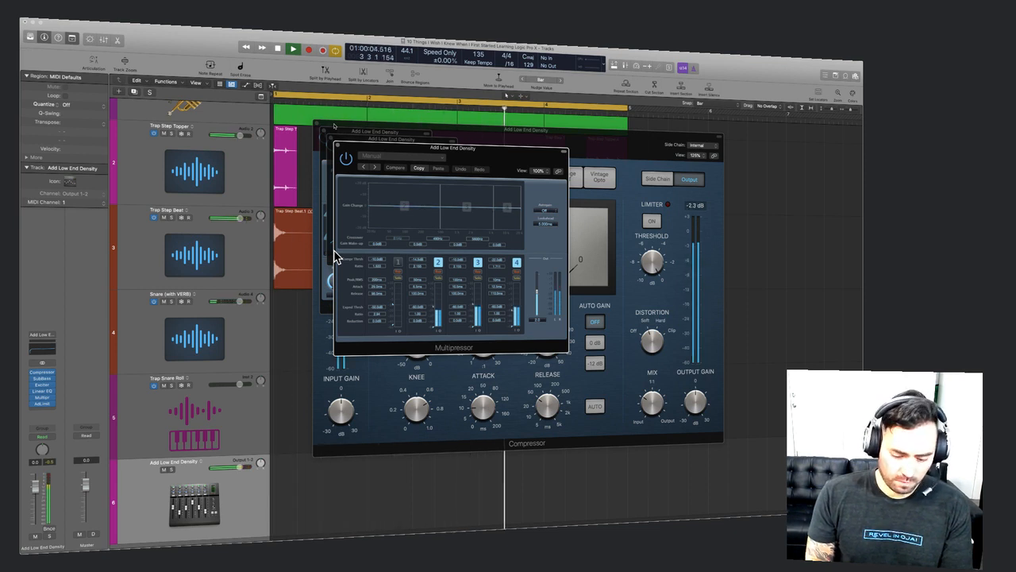
key("v")
key("space")
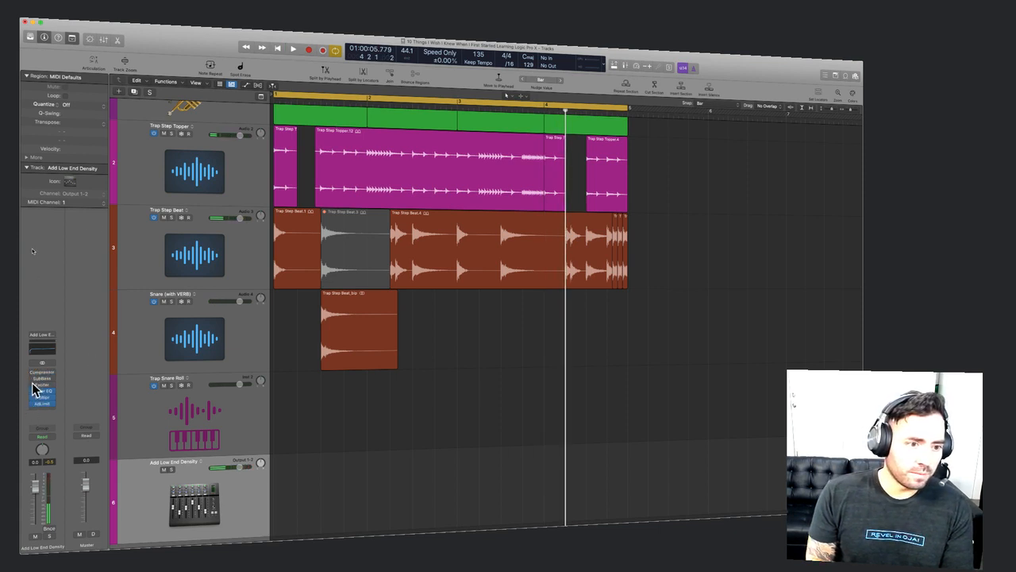
key("space")
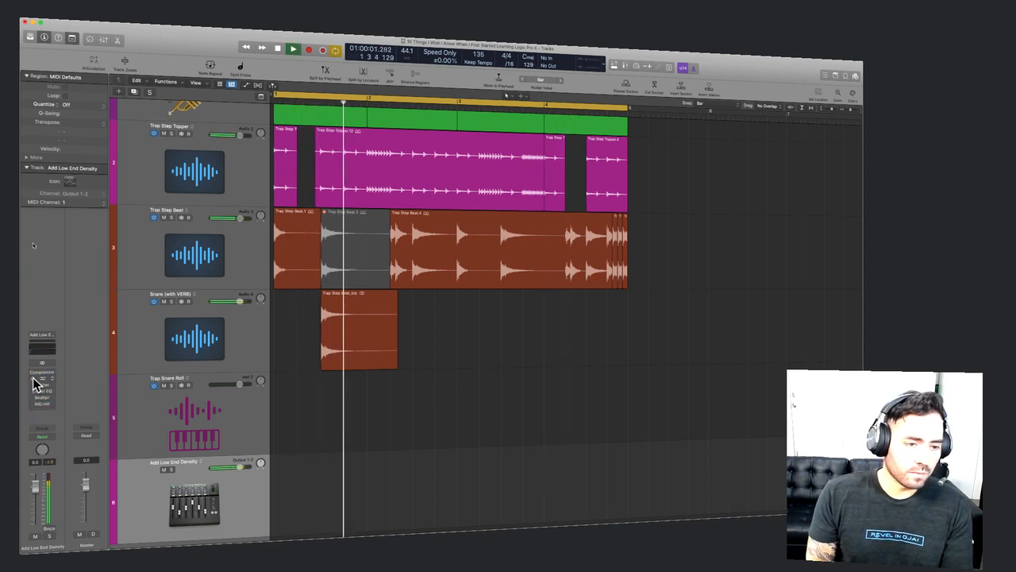
key("space")
left_click_drag(35, 379, 36, 410)
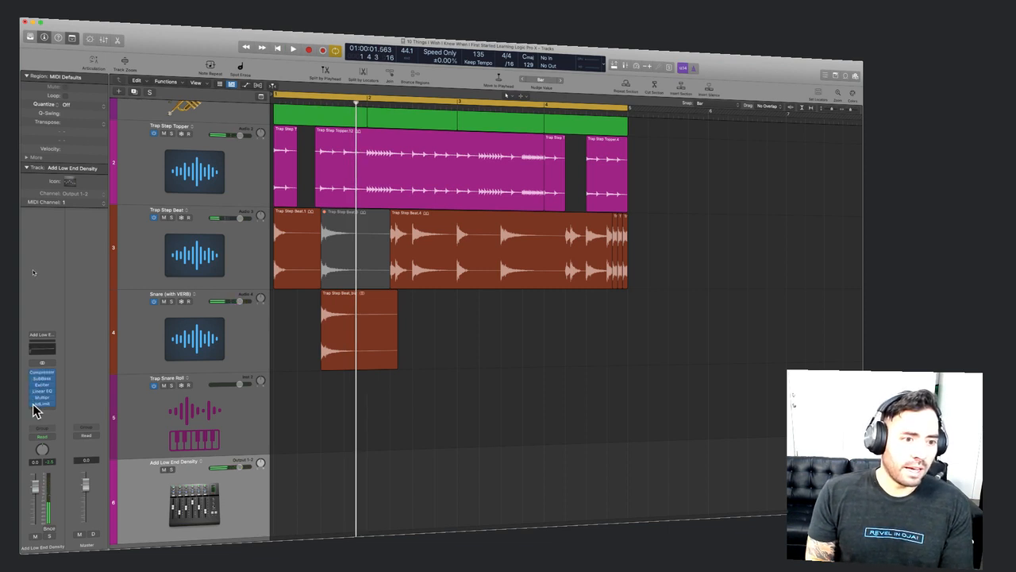
key("space")
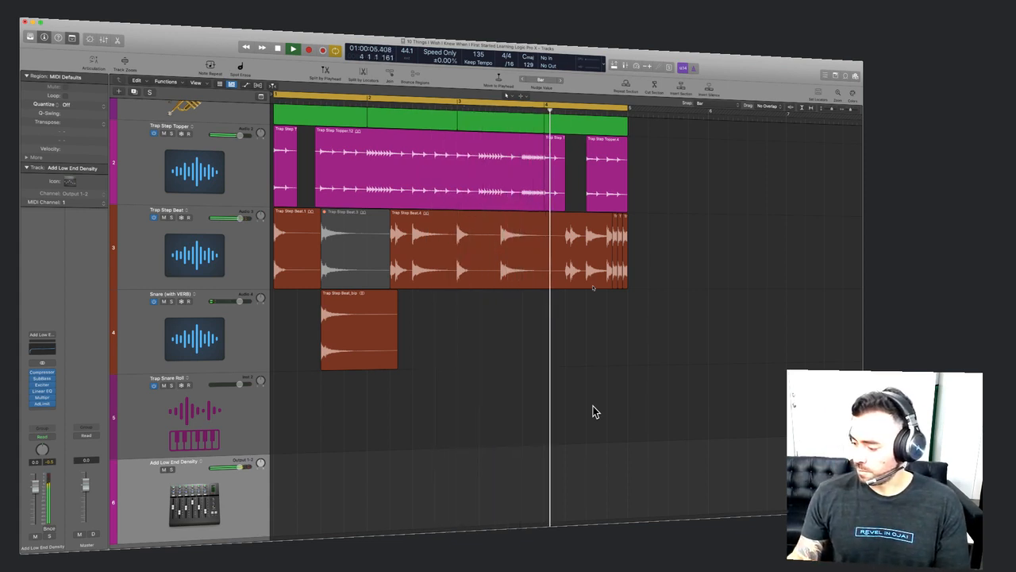
key("space")
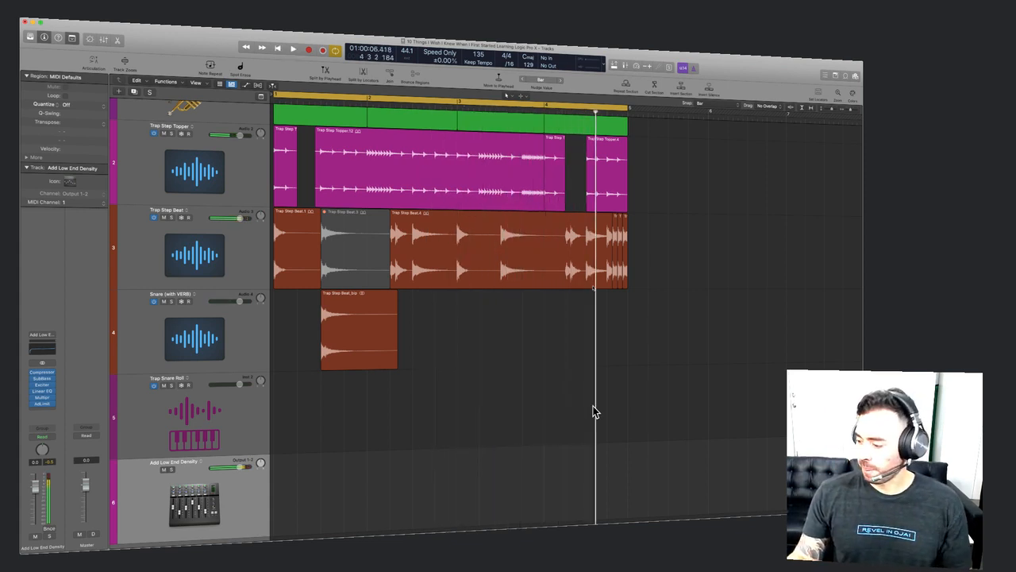